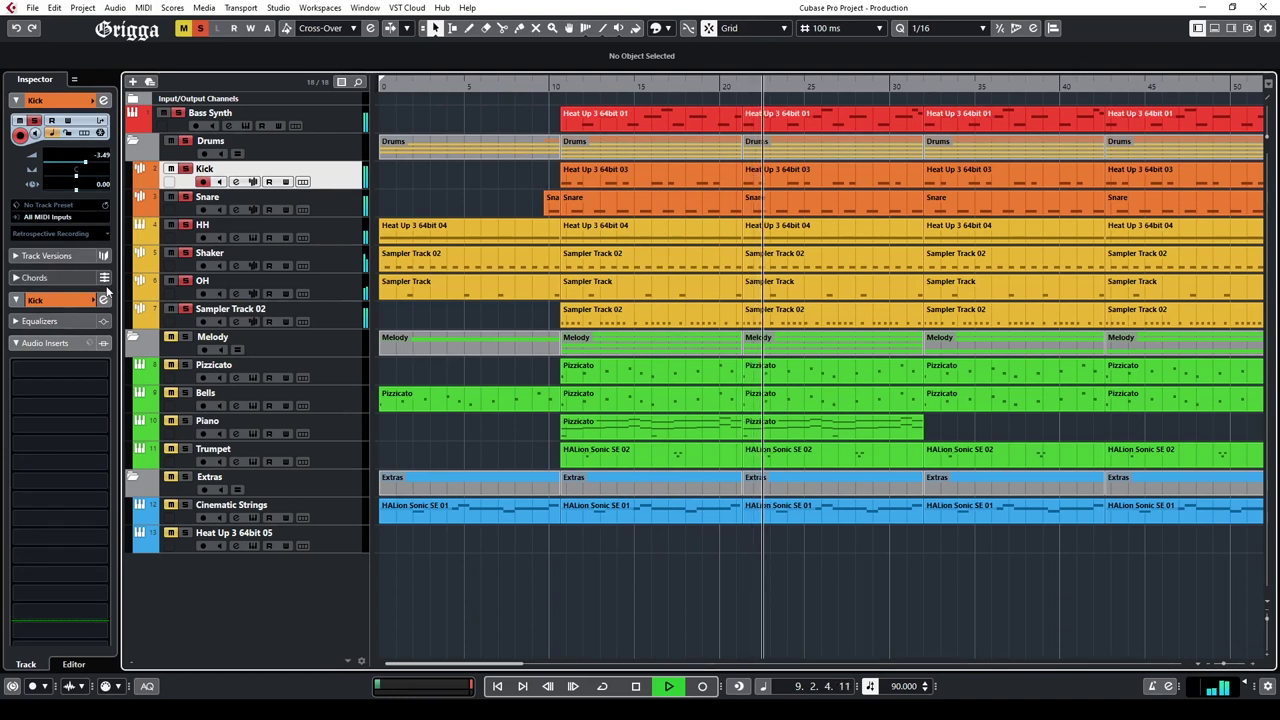
Step: Solo the Pizzicato, Bells, Piano, Trumpet, Cinematic Strings and Heat Up 3 64bit channels in the MixConsole, and play the mix from about bar 10
click(278, 7)
click(288, 39)
click(180, 86)
click(191, 141)
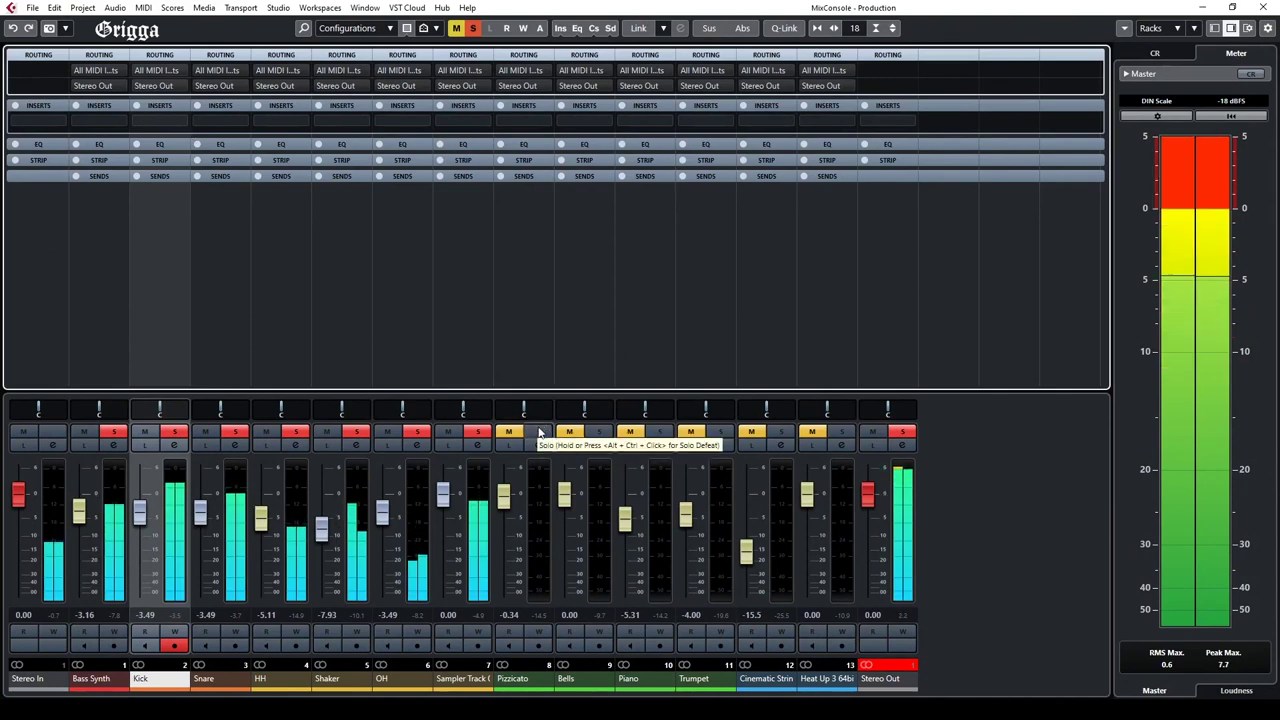
click(539, 432)
click(599, 432)
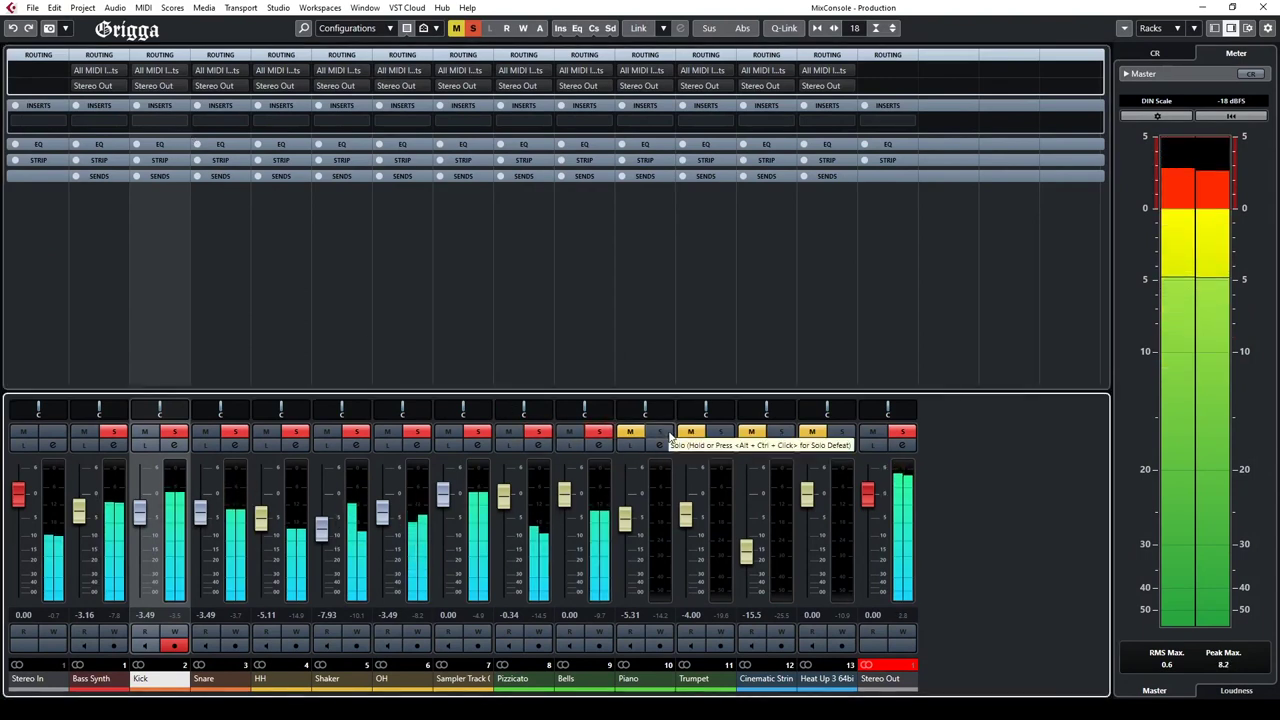
click(660, 432)
click(720, 432)
click(781, 432)
click(842, 432)
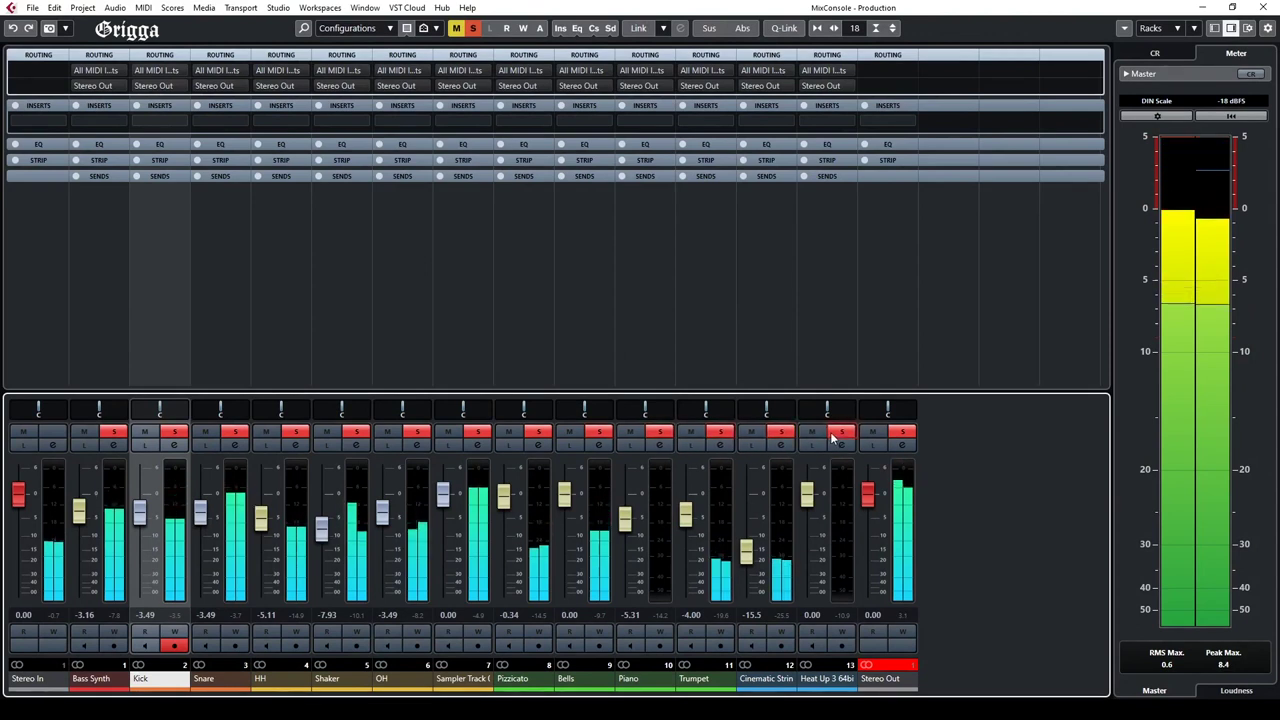
click(1262, 8)
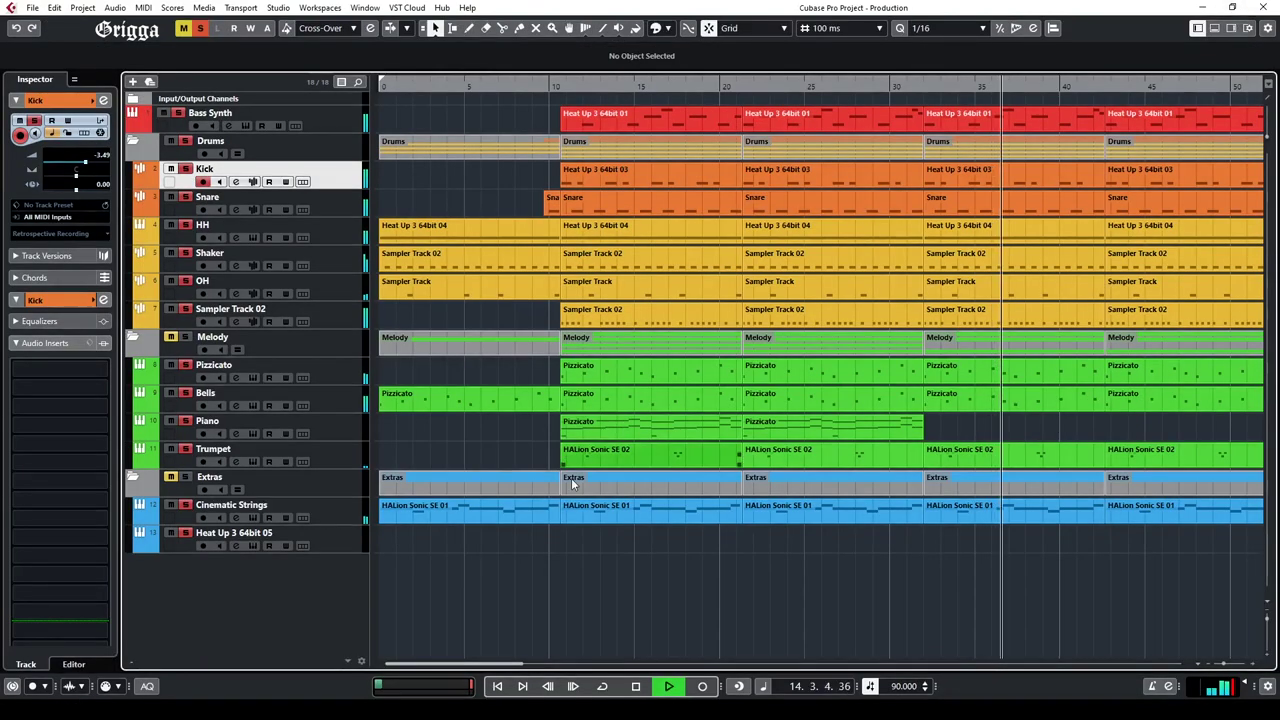
click(555, 88)
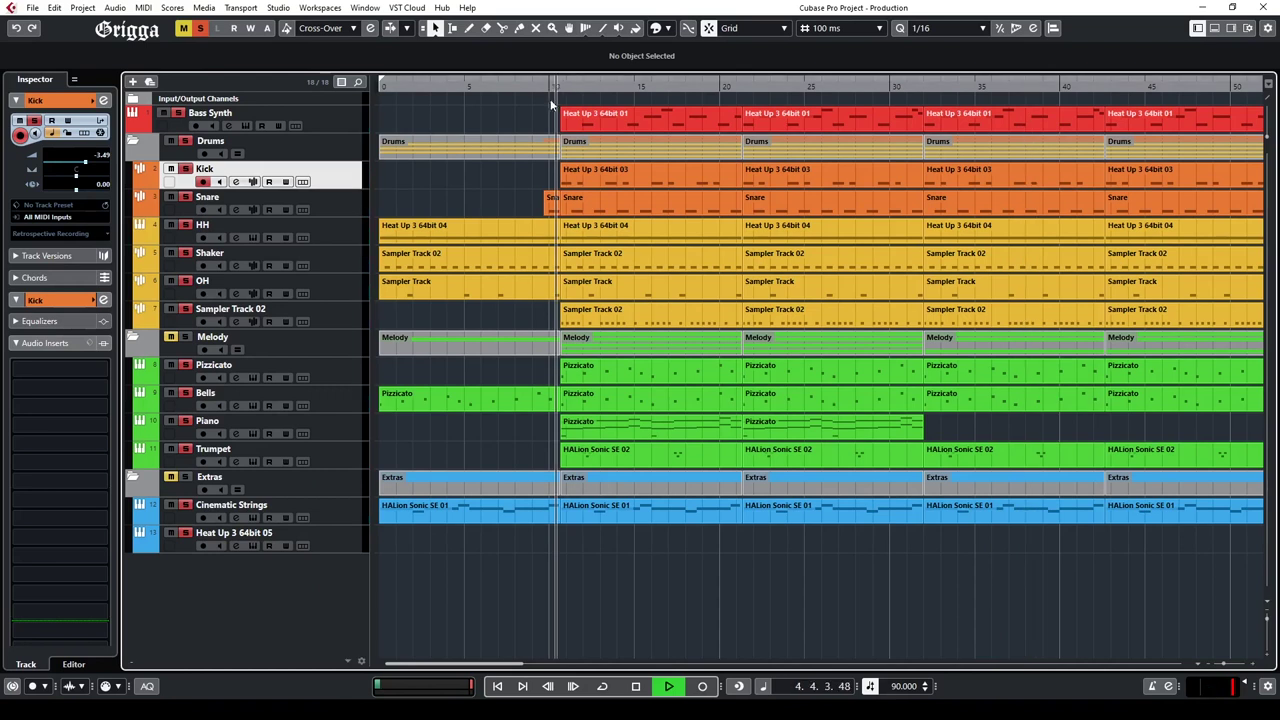
click(482, 238)
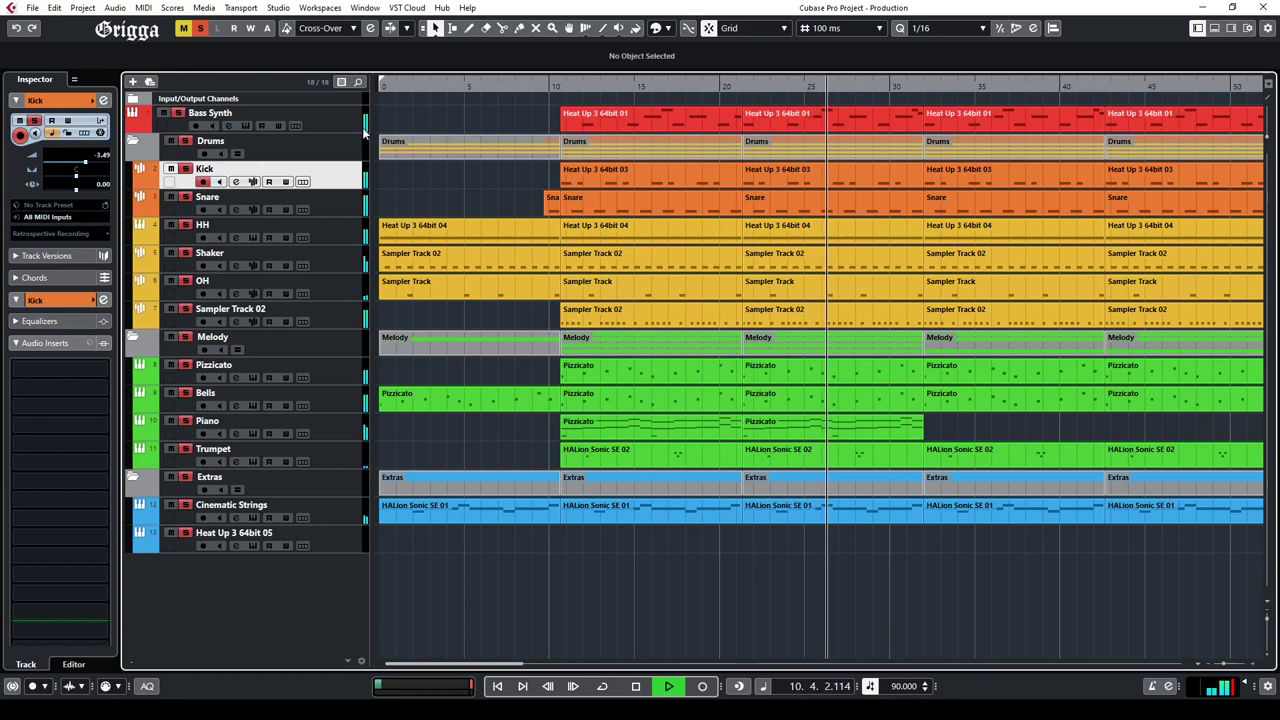
Step: Solo only the Bass Synth track and insert FabFilter Pro-Q 3 and SSLChannel Stereo on it
click(147, 118)
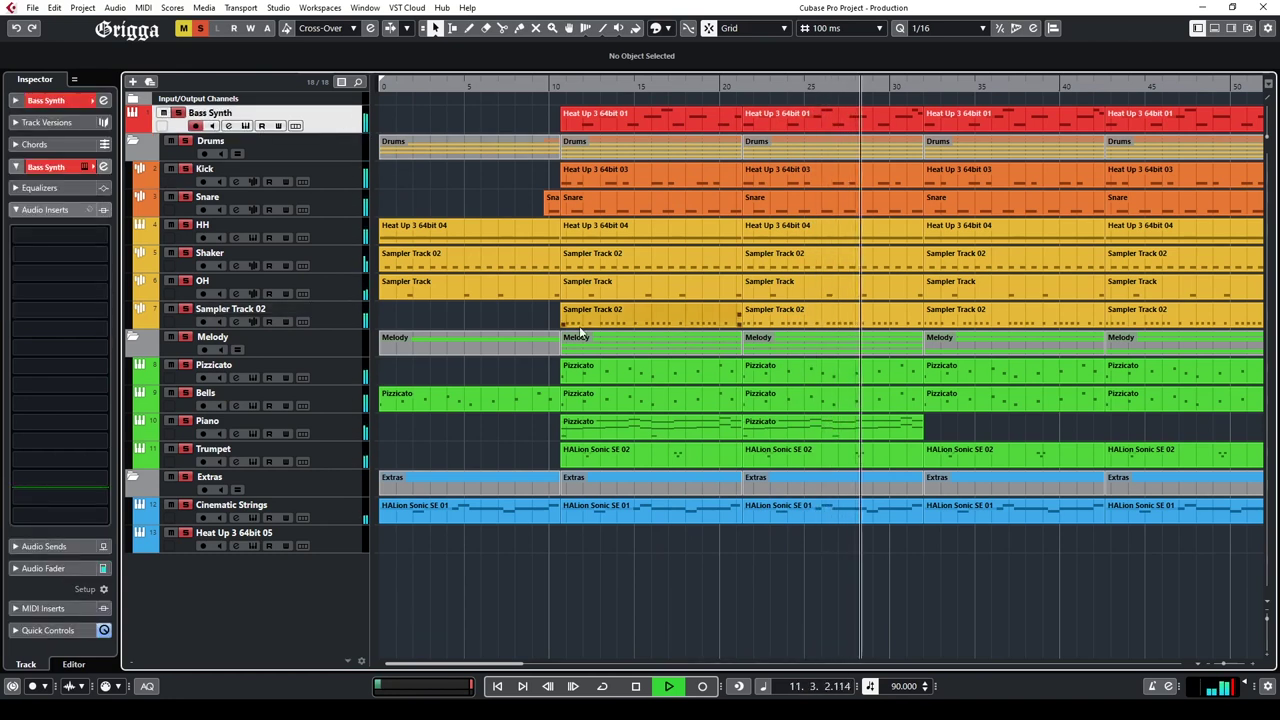
click(202, 33)
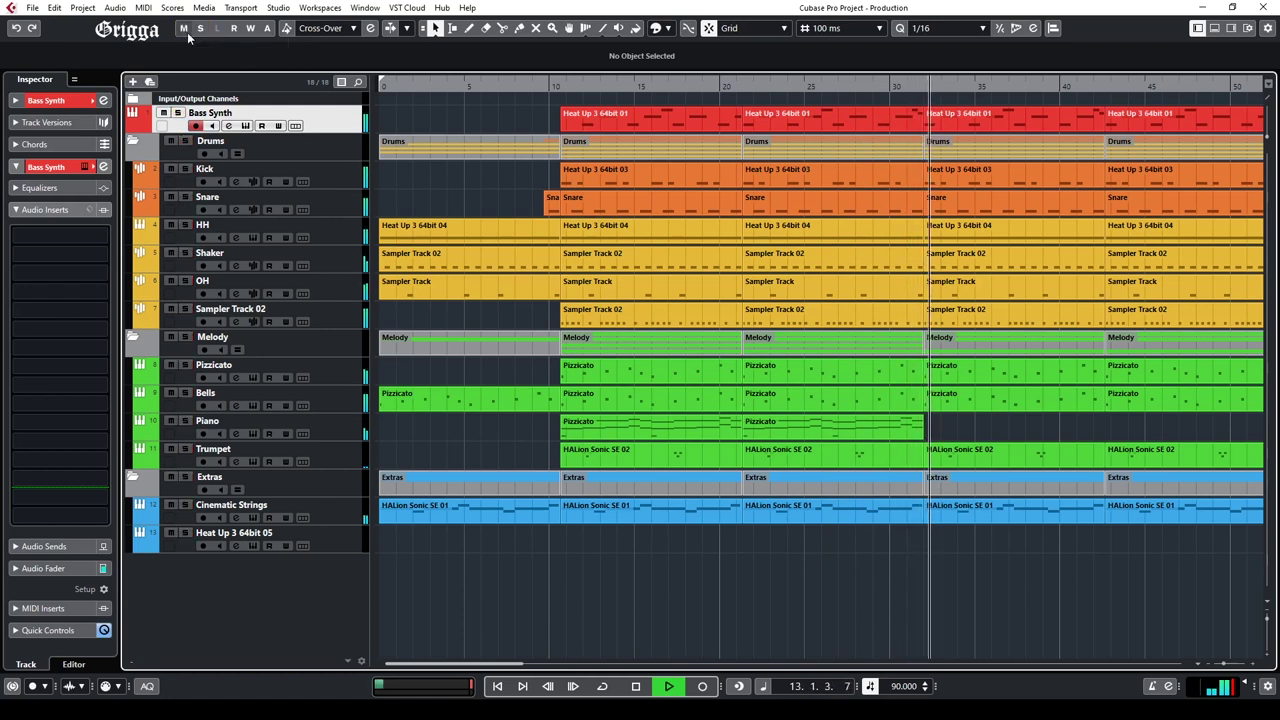
click(178, 113)
click(97, 237)
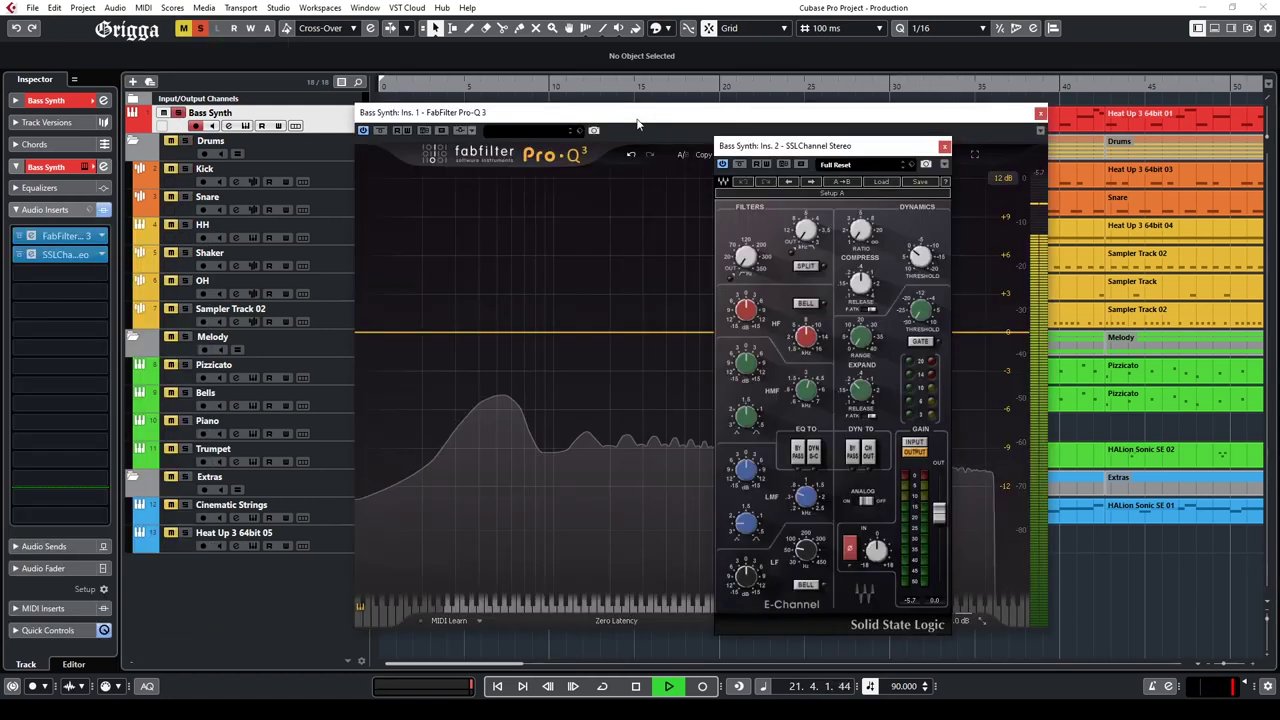
Step: Engage the low-pass filter and toggle Analog in SSLChannel, with its window placed beside Pro-Q 3
drag(866, 152, 977, 152)
drag(915, 225, 915, 199)
click(974, 495)
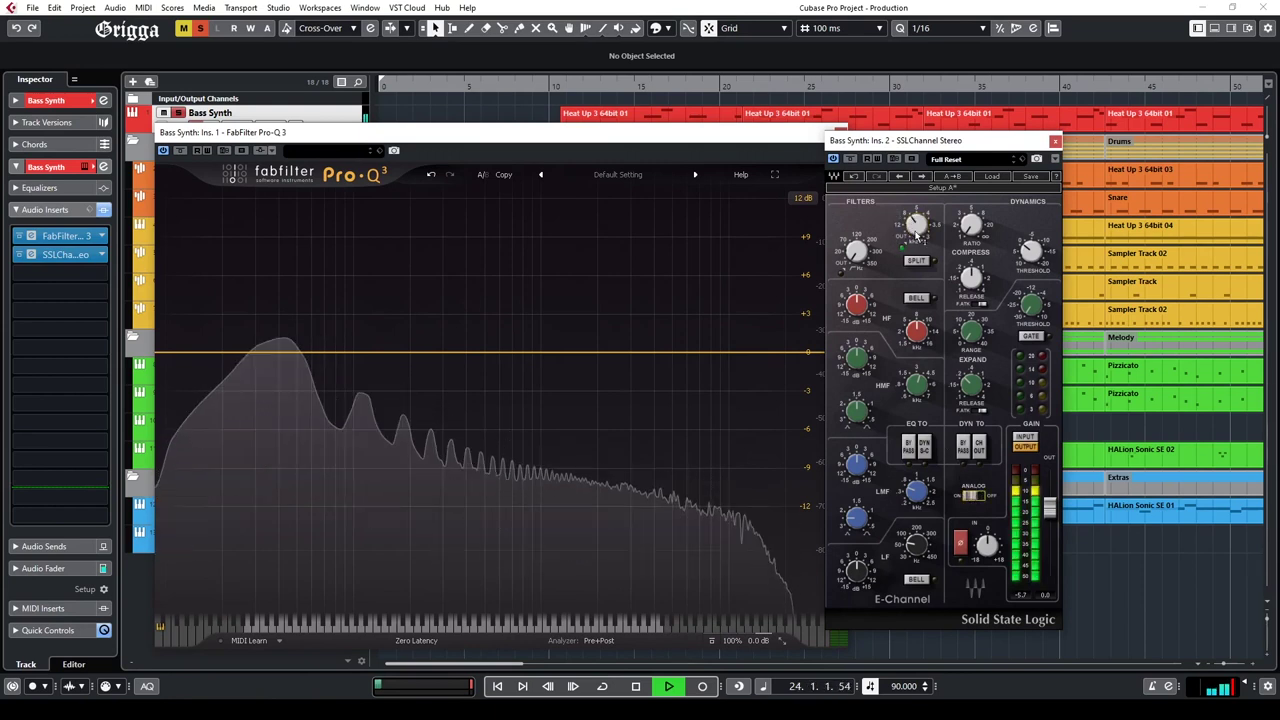
drag(916, 225, 916, 223)
drag(726, 346, 707, 347)
click(741, 299)
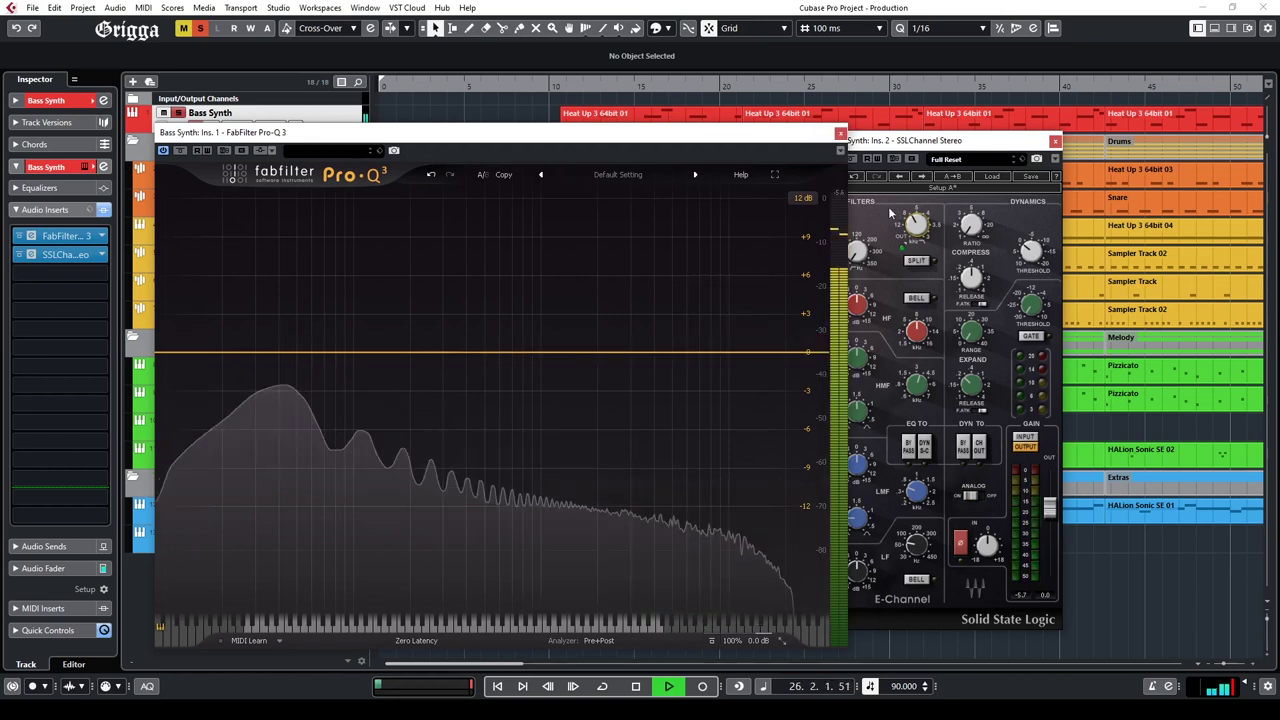
drag(878, 142, 925, 138)
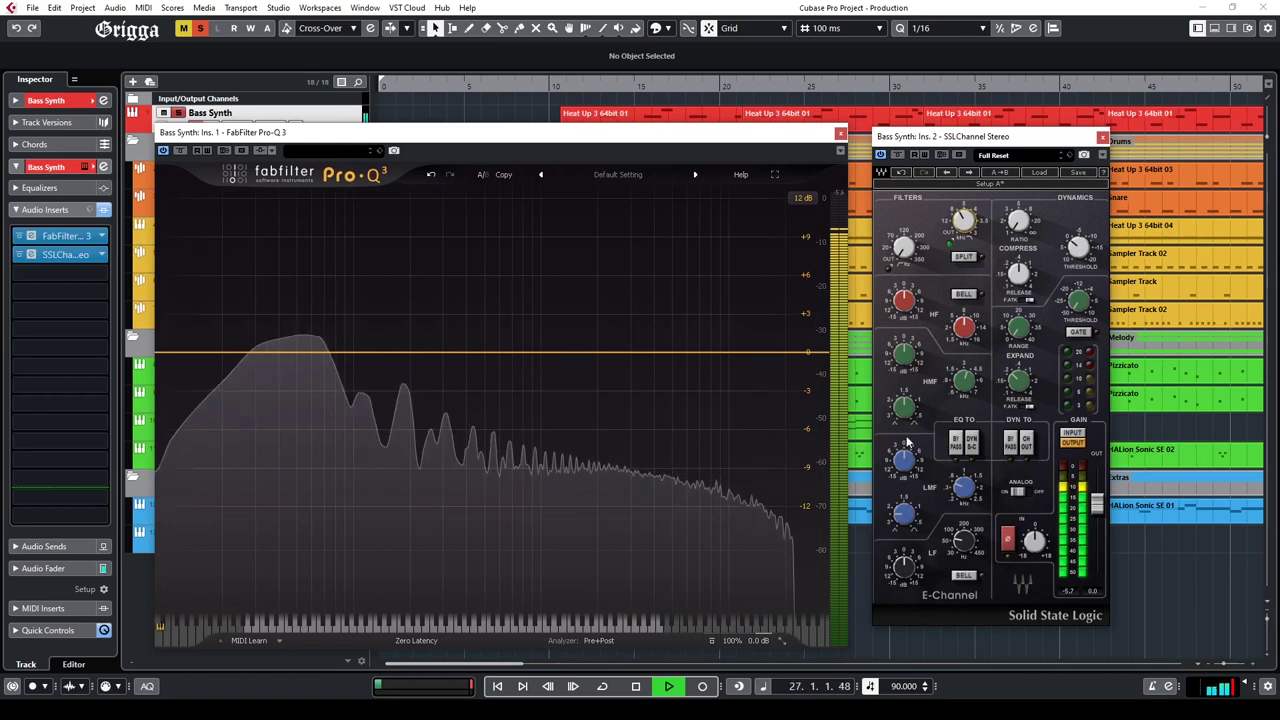
Step: Shape the bass with the SSLChannel EQ by cutting the HF gain and adjusting the HF and LMF frequencies, and close the plug-in
mouse_move(958, 326)
mouse_down()
mouse_move(958, 286)
mouse_move(958, 320)
mouse_up()
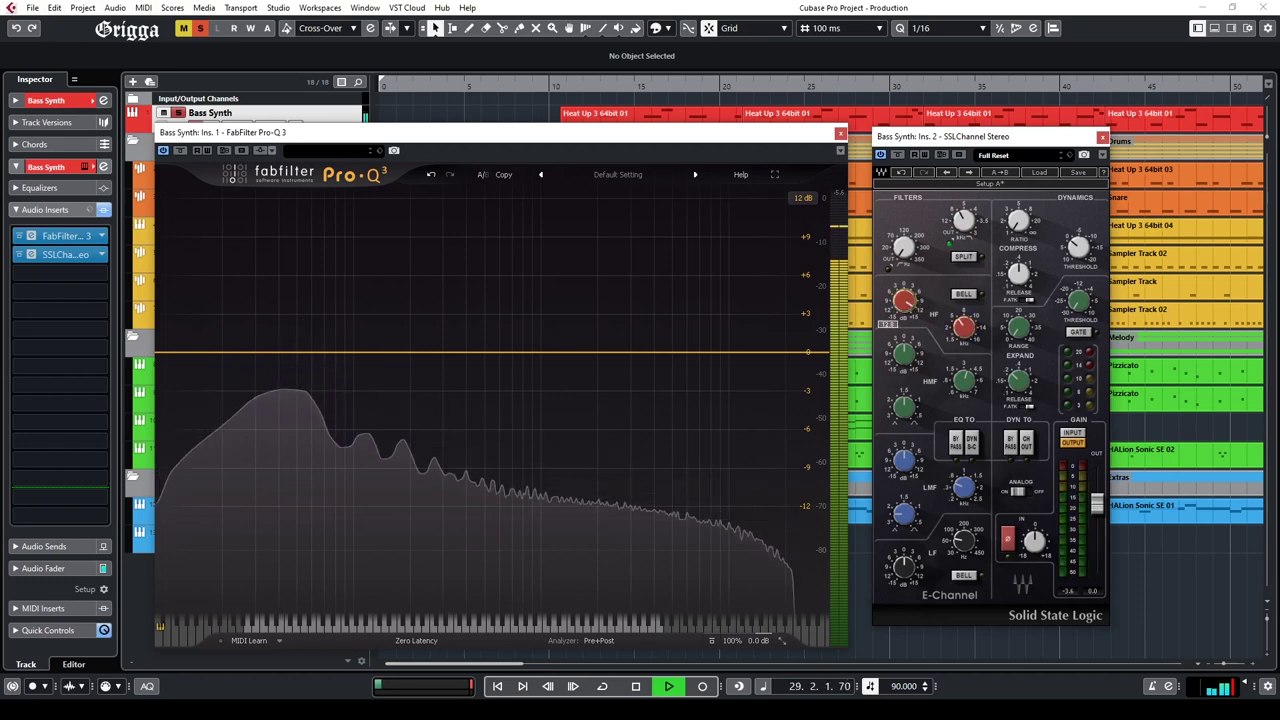
drag(906, 301, 906, 332)
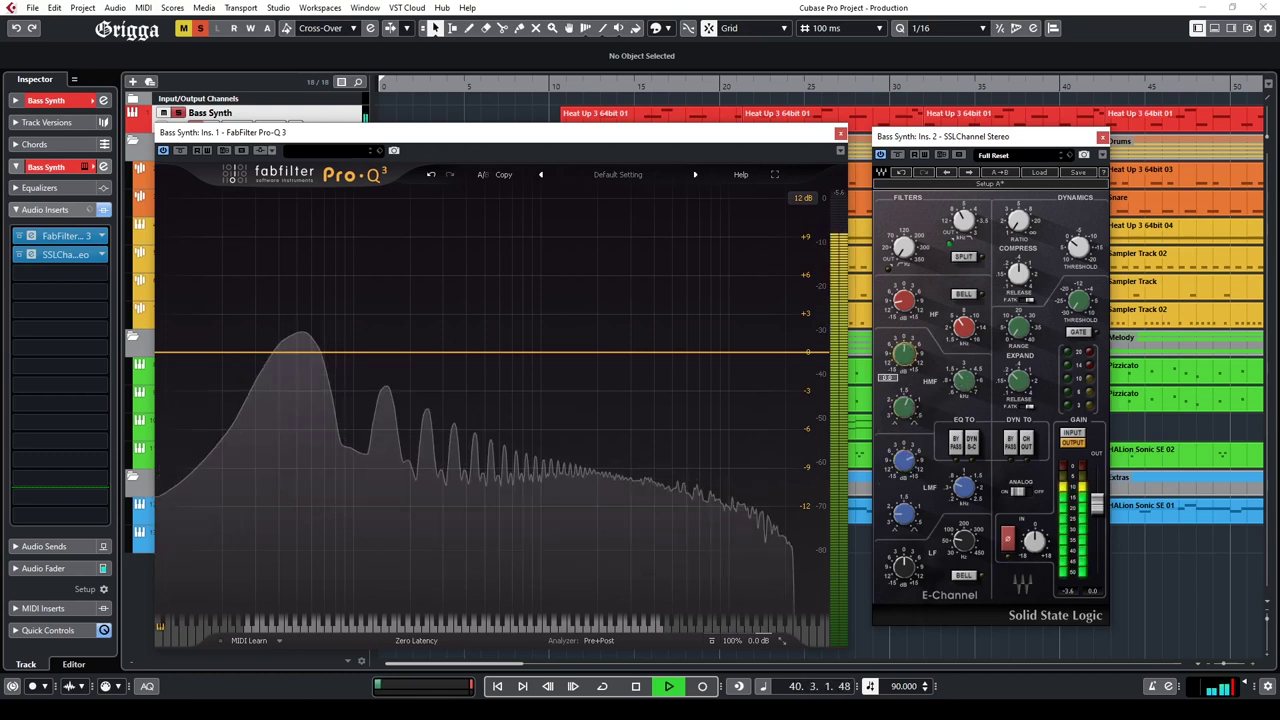
drag(962, 497, 962, 478)
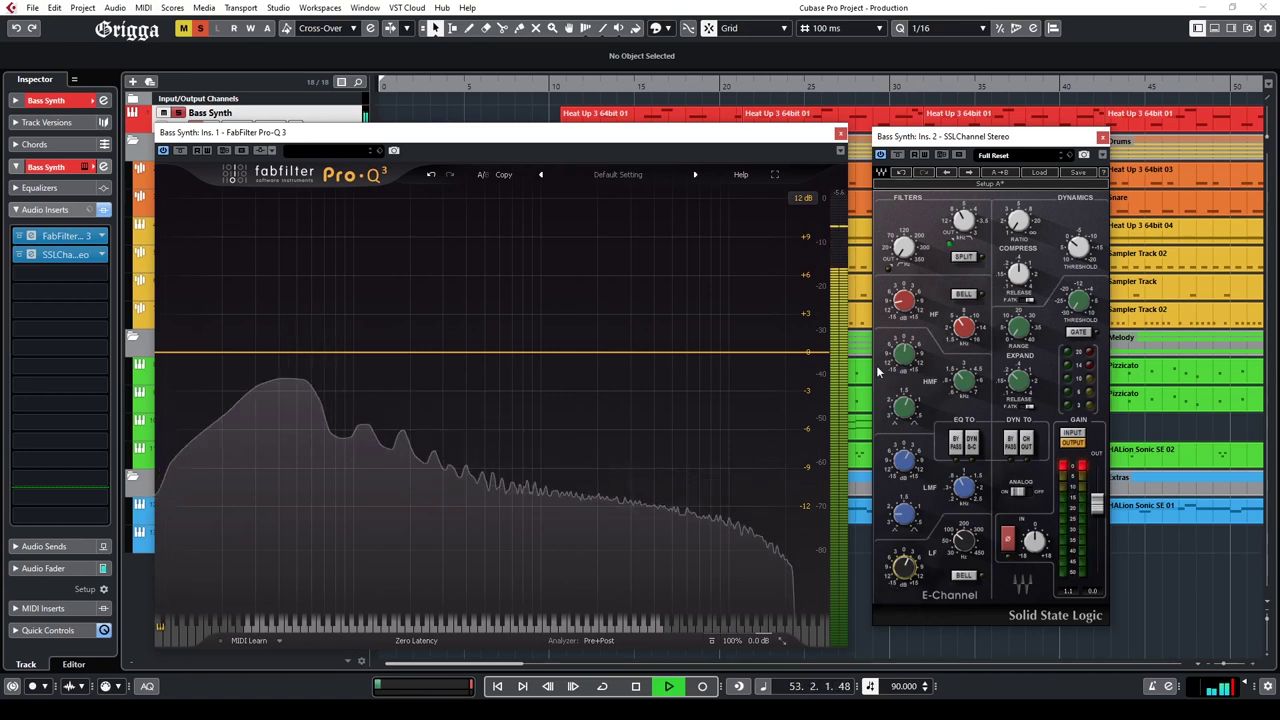
click(899, 155)
click(1101, 137)
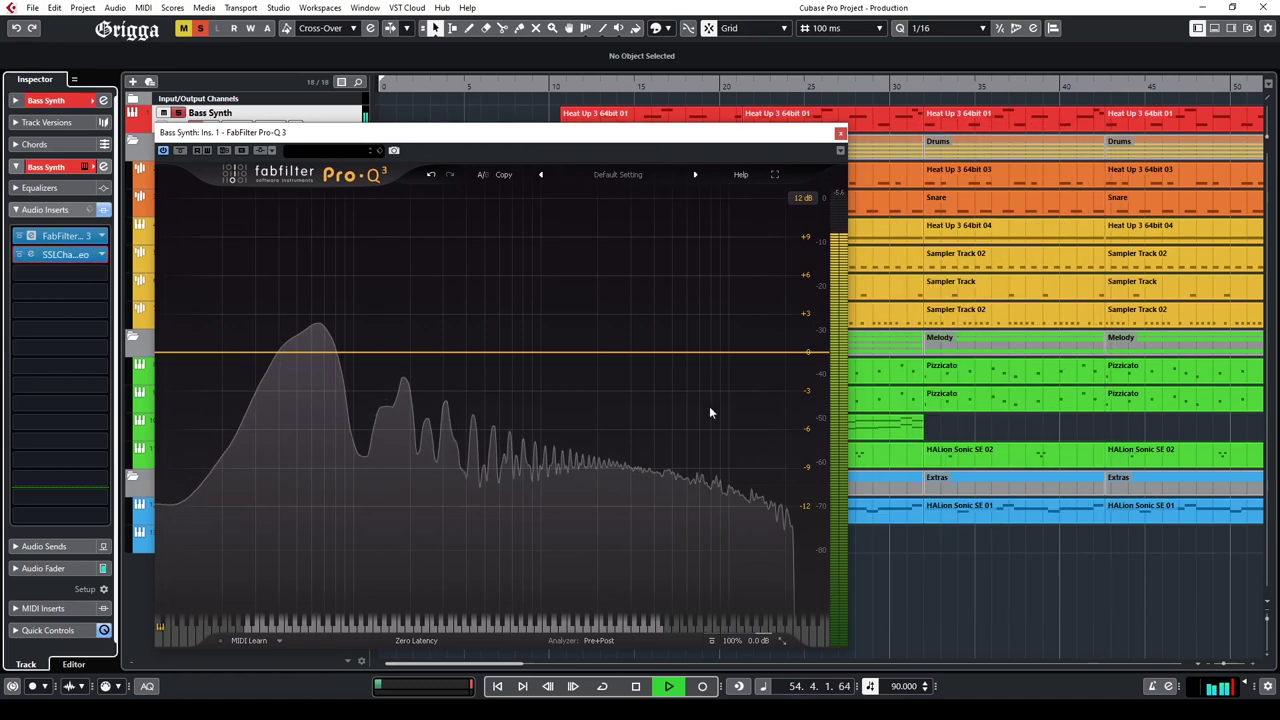
Step: Add a high shelf of about -3.4 dB at 16.9 kHz and a bell cut at about 3.4 kHz in Pro-Q 3
drag(728, 354, 771, 400)
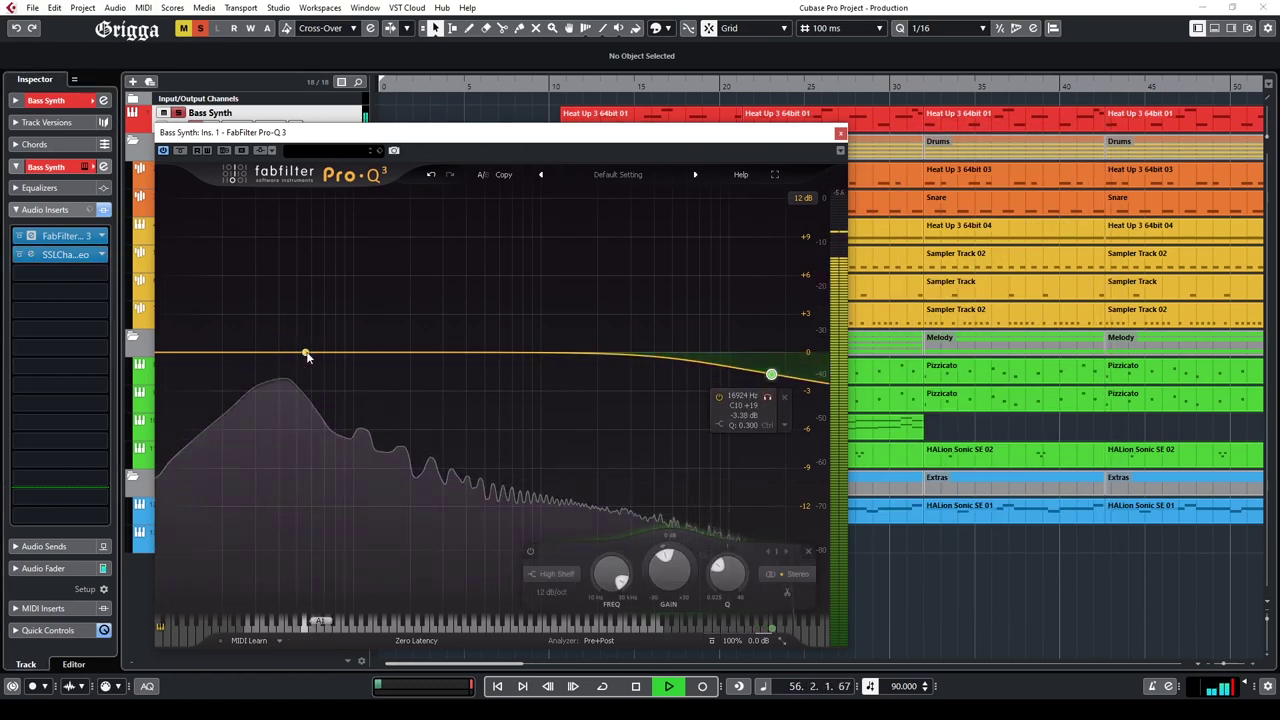
drag(461, 354, 530, 261)
drag(557, 212, 660, 217)
drag(651, 558, 638, 559)
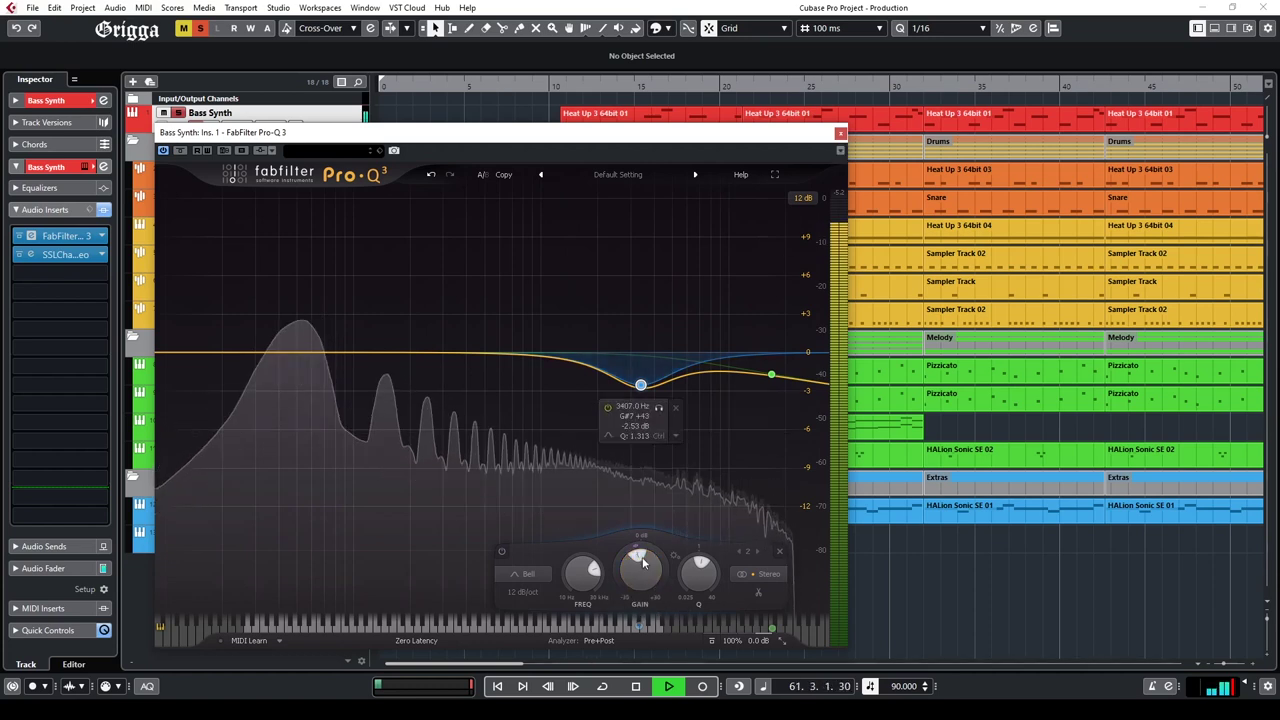
drag(638, 558, 634, 557)
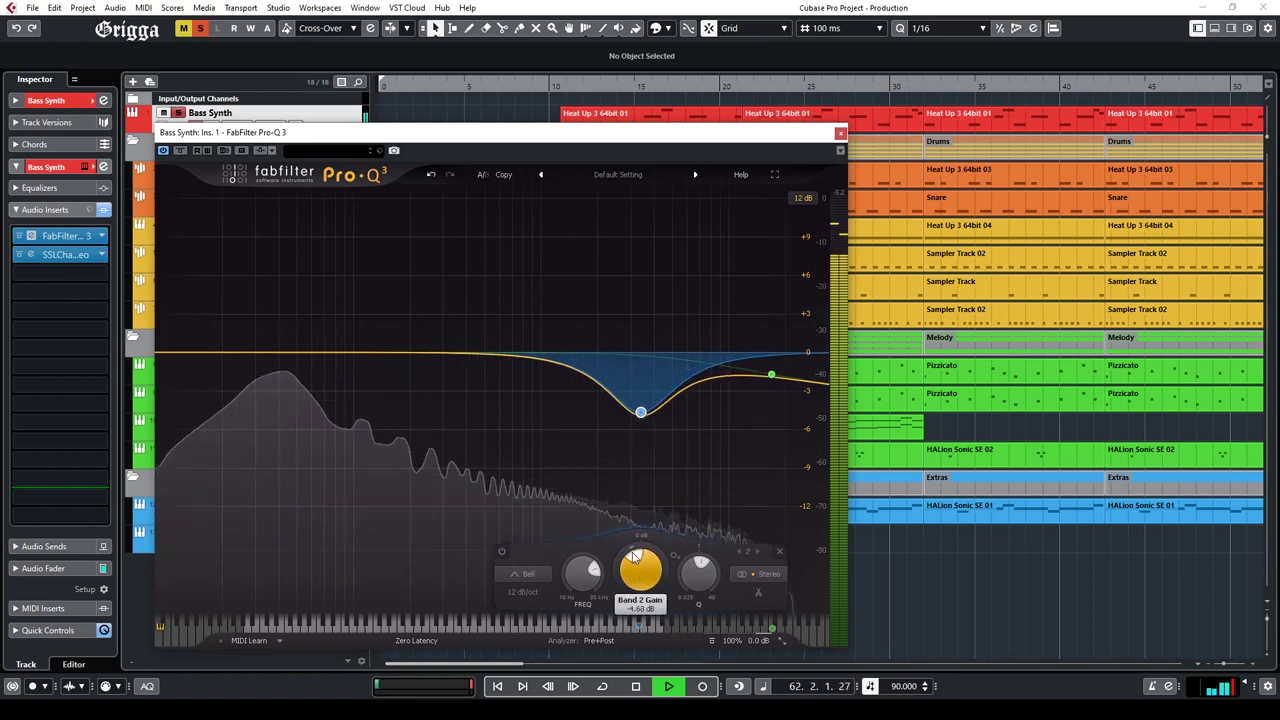
scroll(644, 417, up, 4)
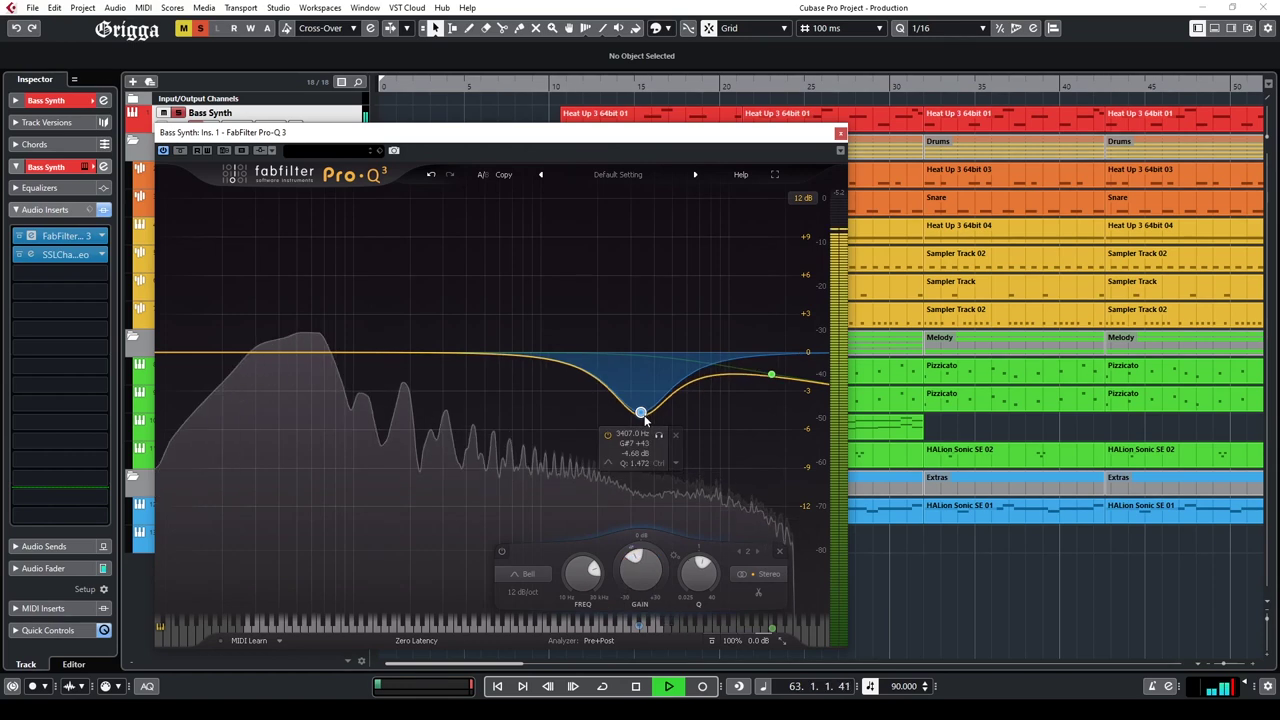
drag(635, 556, 638, 557)
click(841, 133)
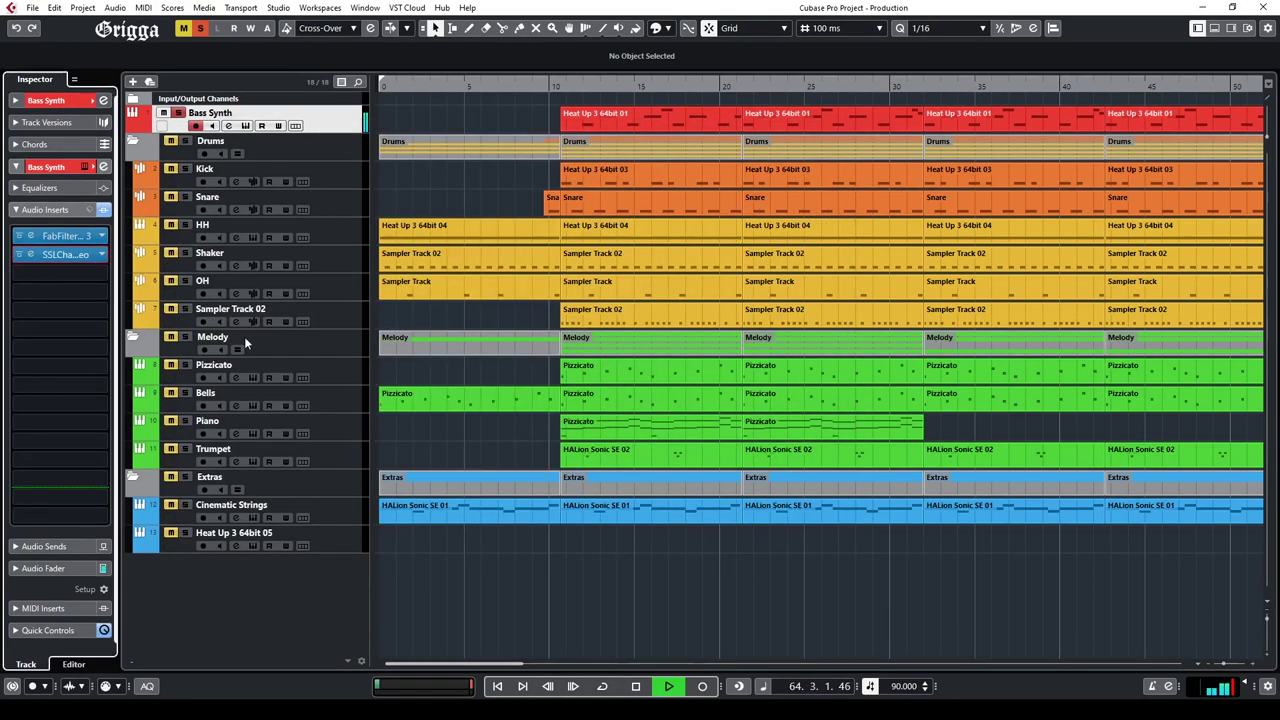
Step: Reopen Pro-Q 3 on the bass and reduce the 3.4 kHz bell cut to about -1.5 dB
click(30, 237)
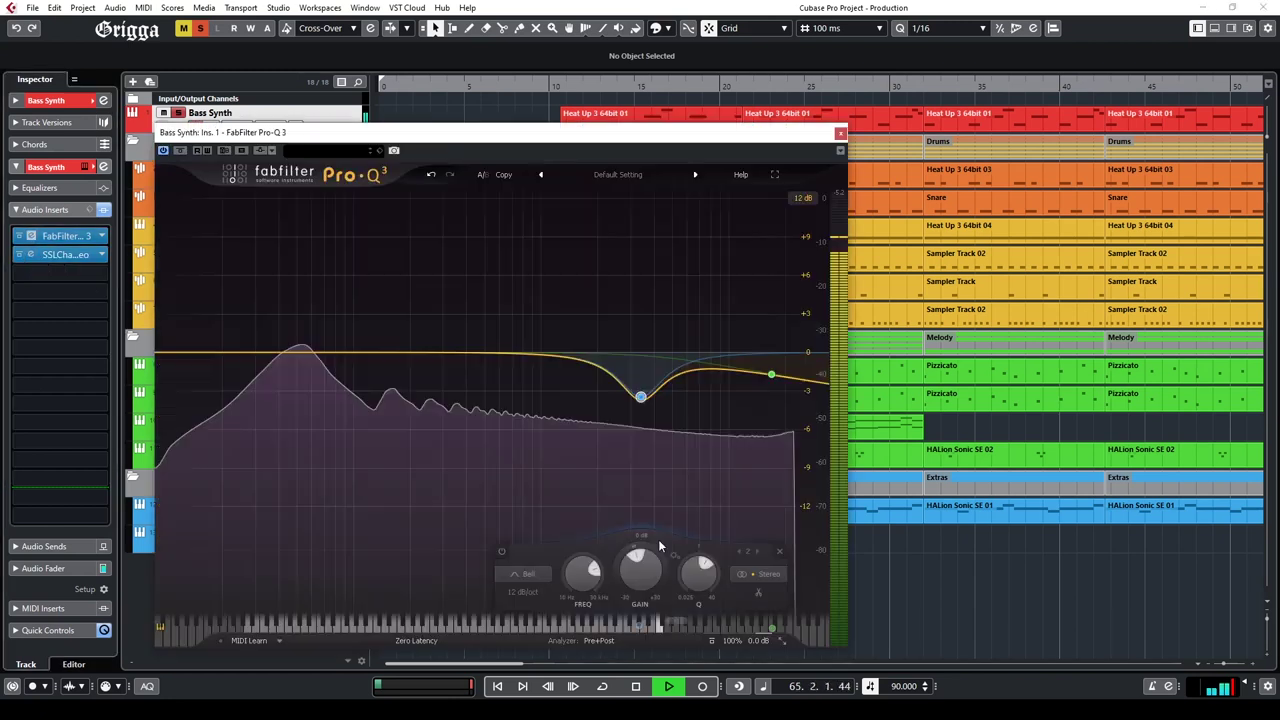
scroll(641, 560, up, 2)
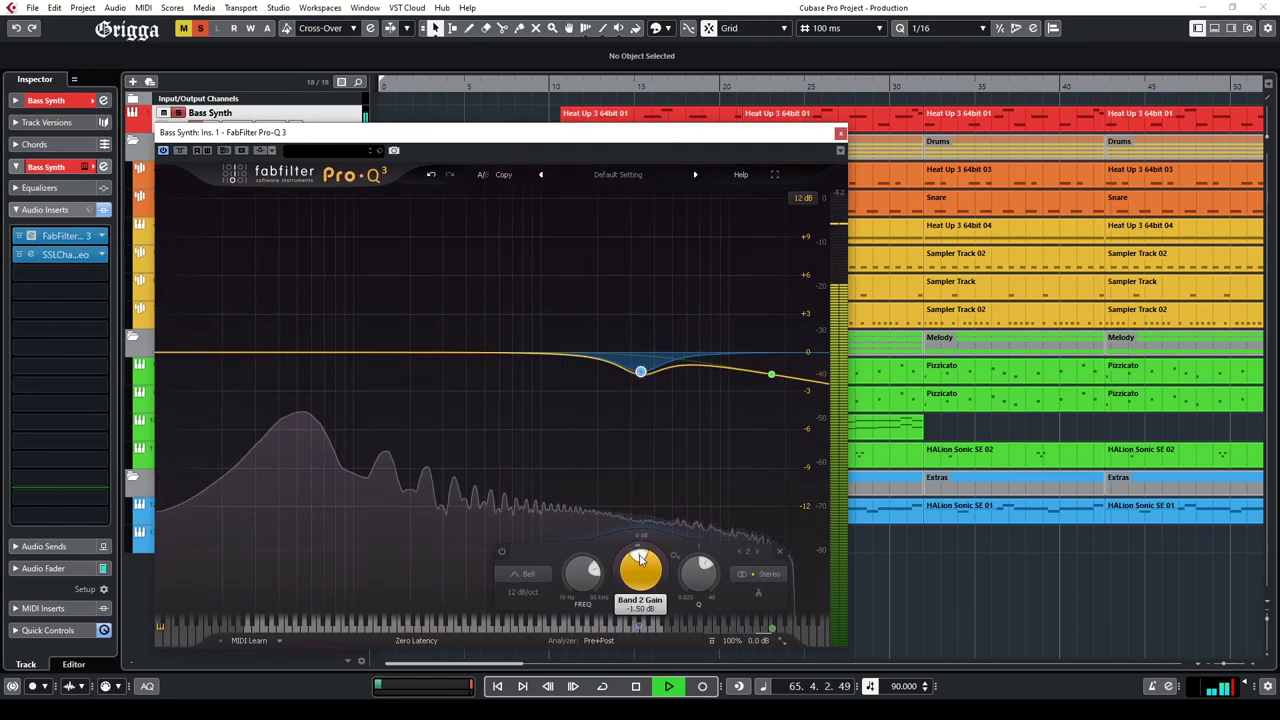
click(841, 133)
Step: Insert CLA Bass Stereo in the third slot of the Bass Synth track and switch off every section except Bass
click(92, 275)
click(32, 331)
click(58, 358)
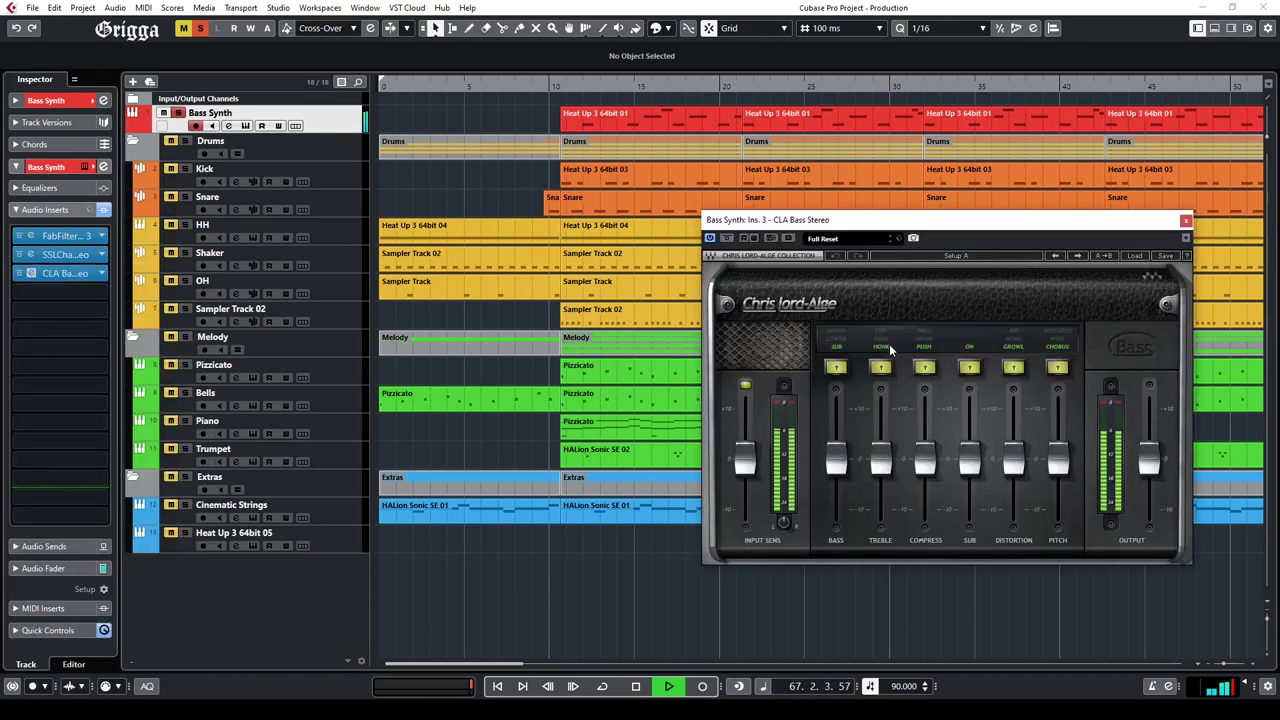
click(1052, 352)
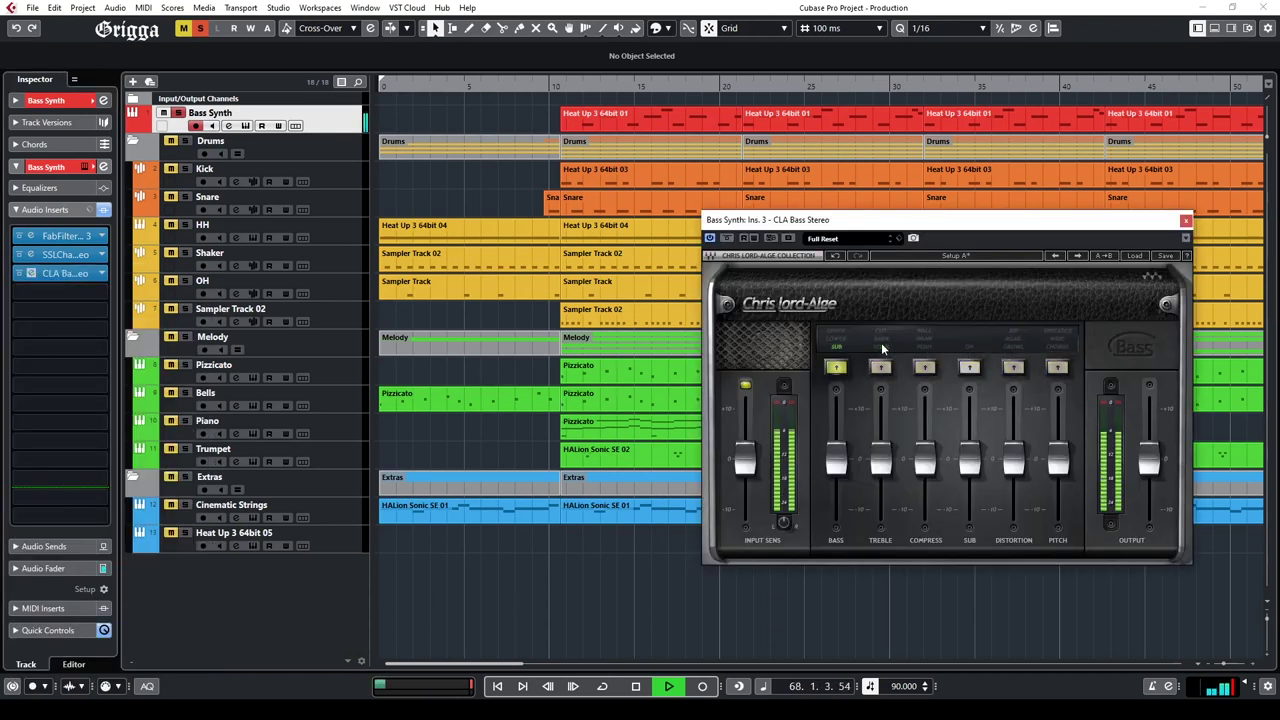
Step: Set the Bass fader in CLA Bass to 0.6 and the Treble fader slightly above 0 in Cut mode
drag(836, 460, 836, 435)
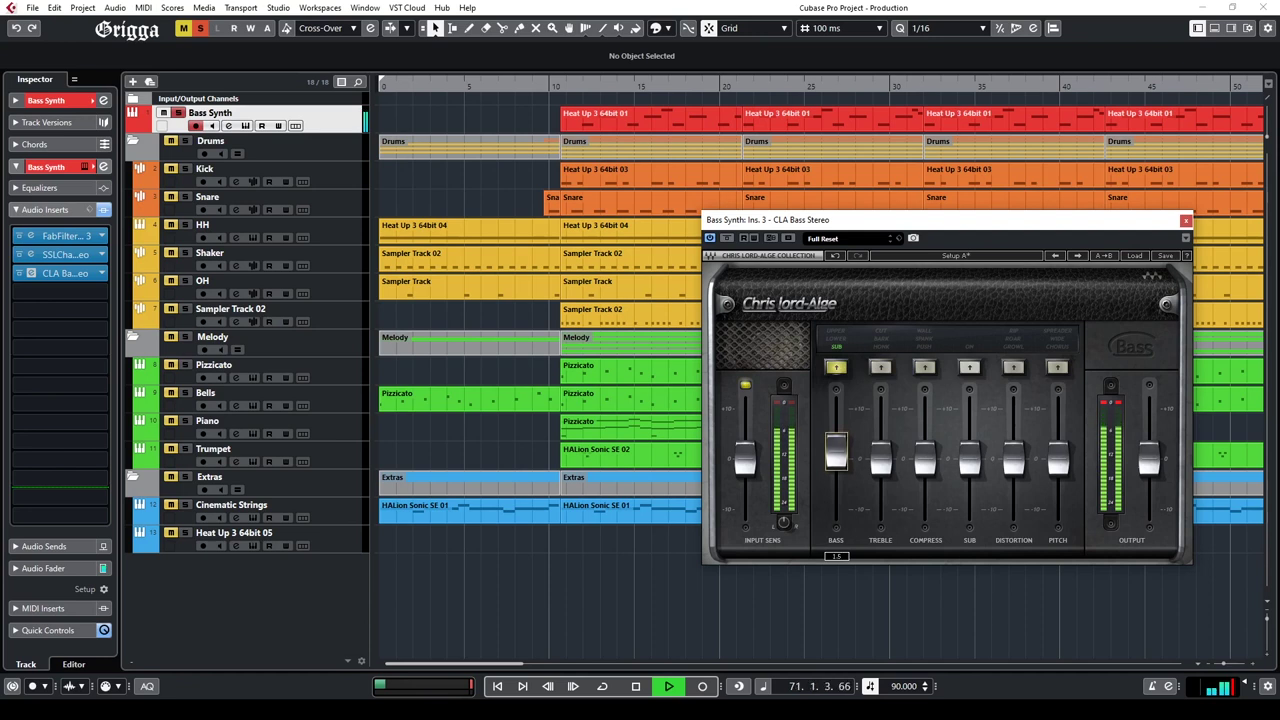
drag(836, 451, 836, 455)
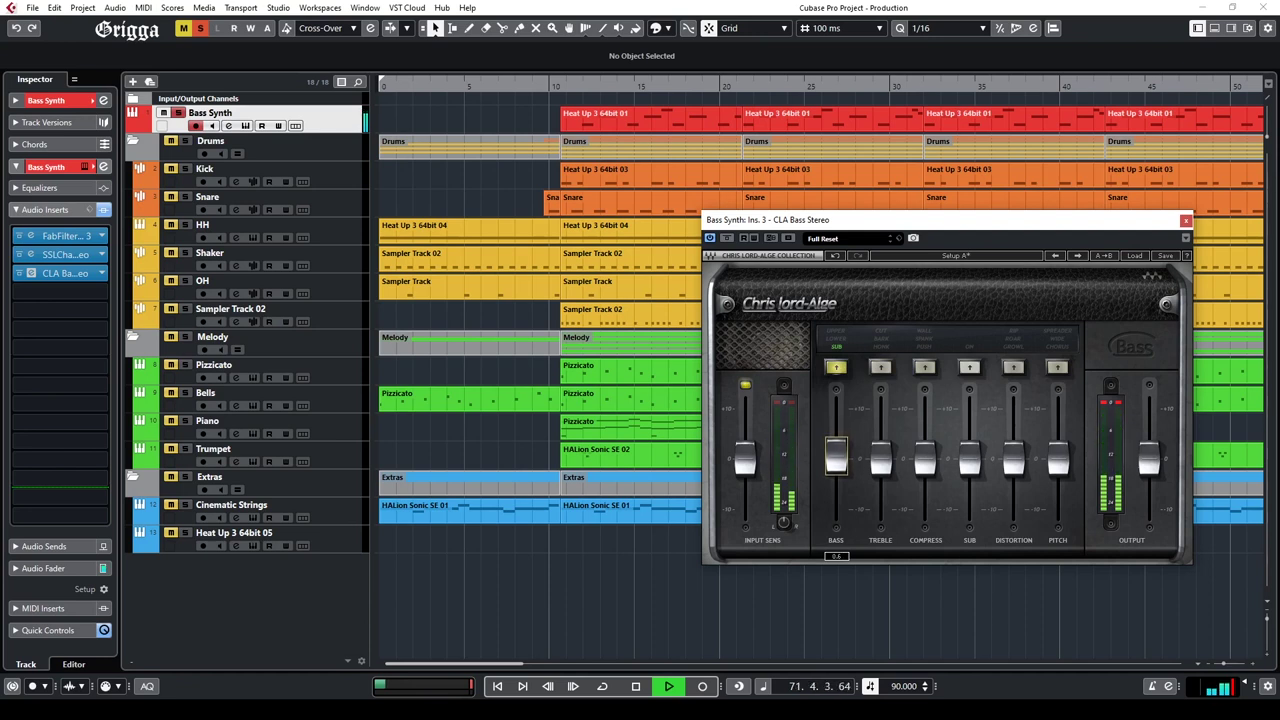
drag(880, 458, 877, 392)
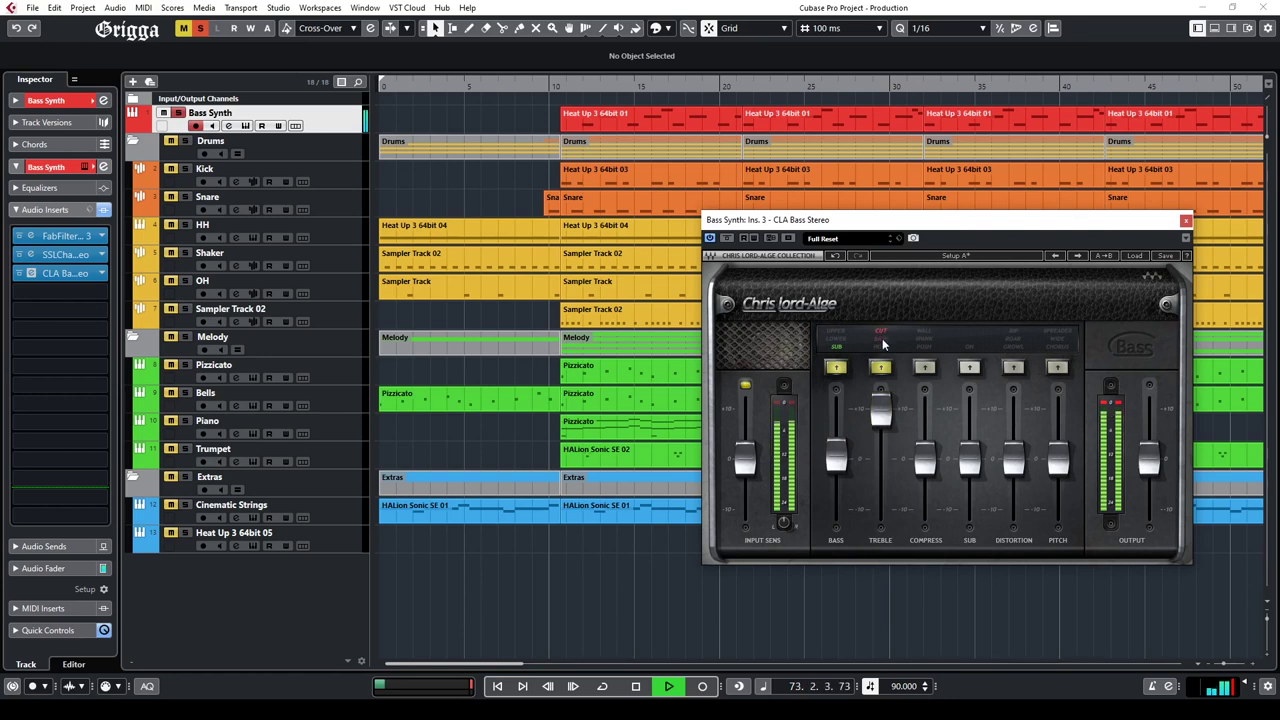
drag(880, 410, 880, 456)
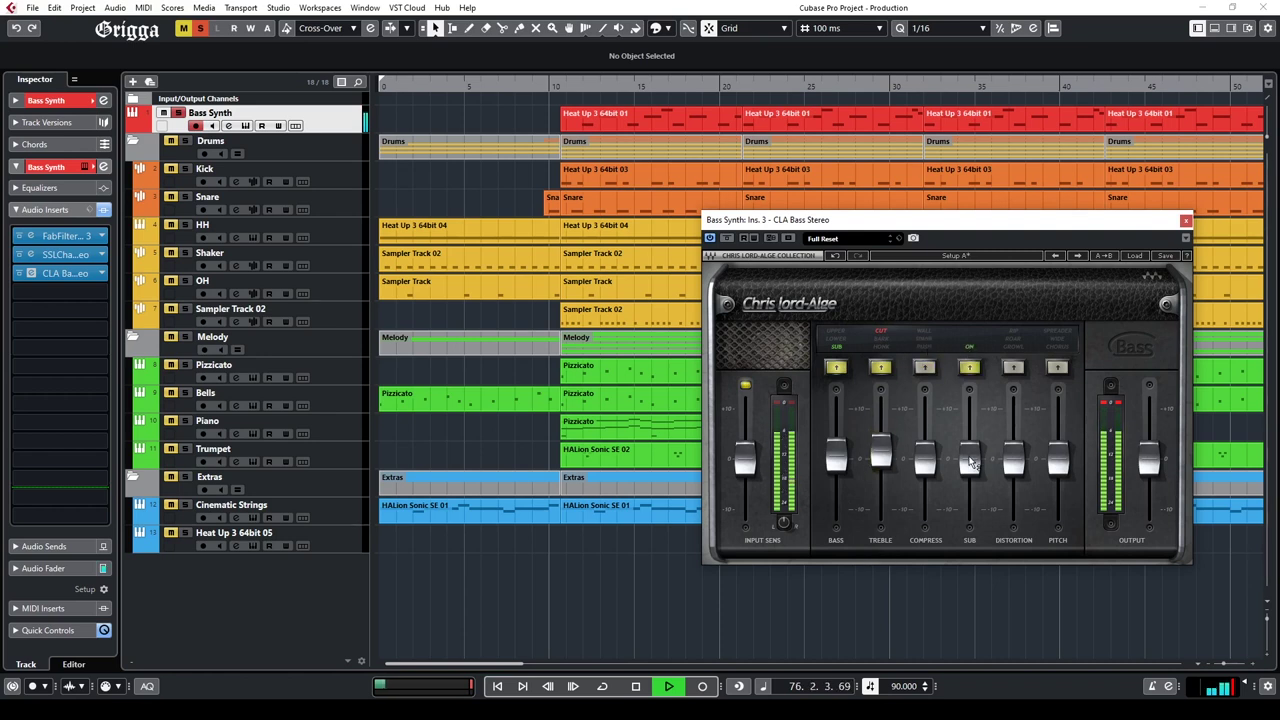
Step: Try a higher Sub level in CLA Bass, settle it at about 0, toggle Distortion, and close the plug-in
drag(970, 462, 969, 408)
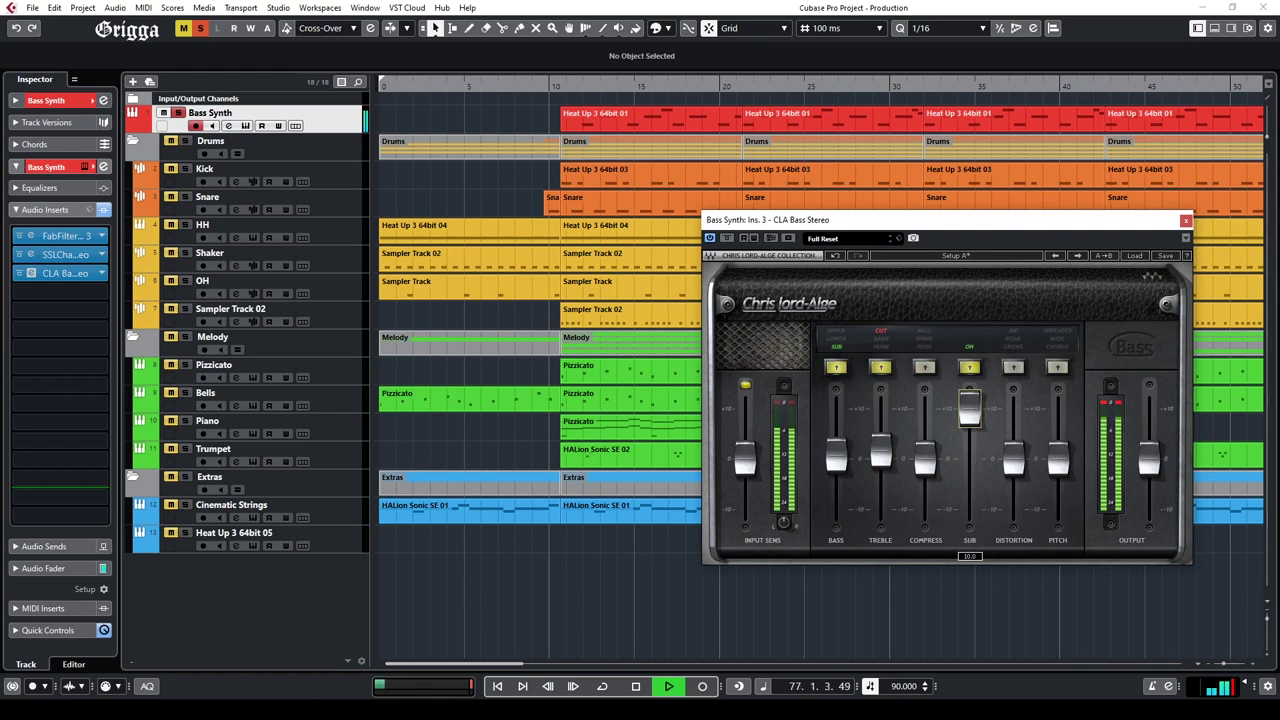
drag(969, 410, 969, 434)
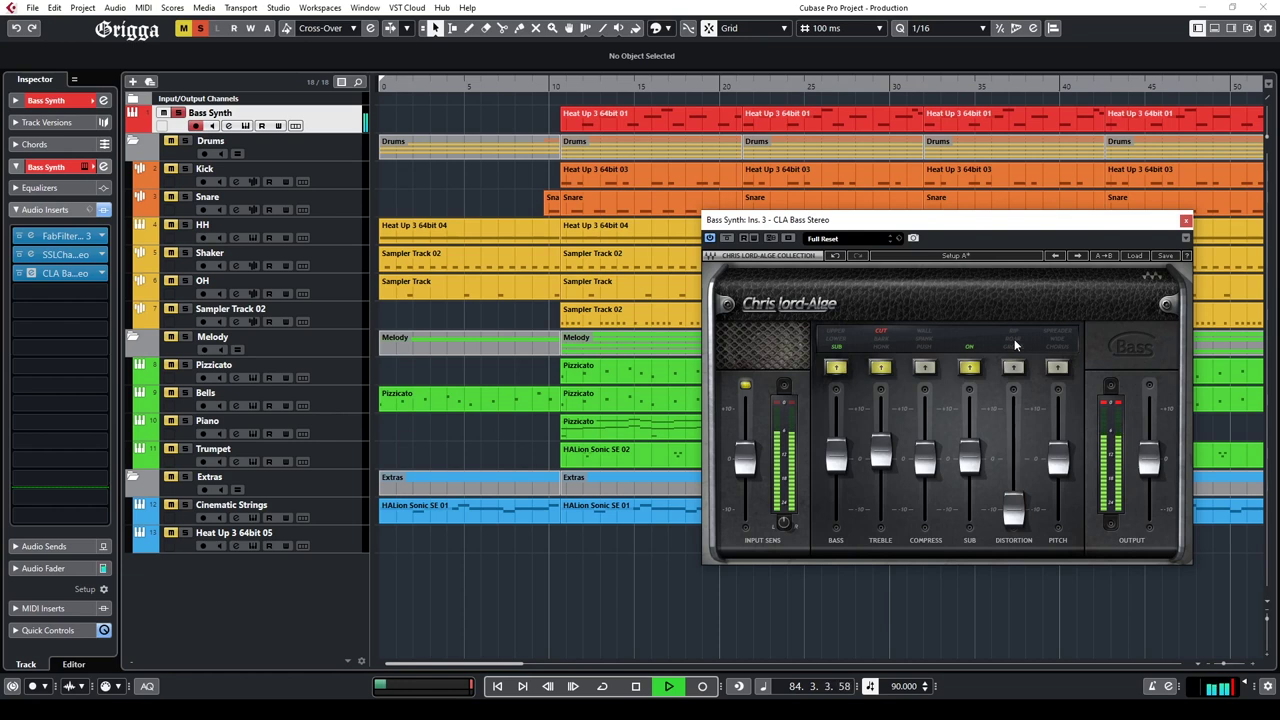
click(1013, 346)
click(1185, 219)
Step: Insert the iZotope Ozone 8 Imager in the fourth slot of the Bass Synth track
click(92, 274)
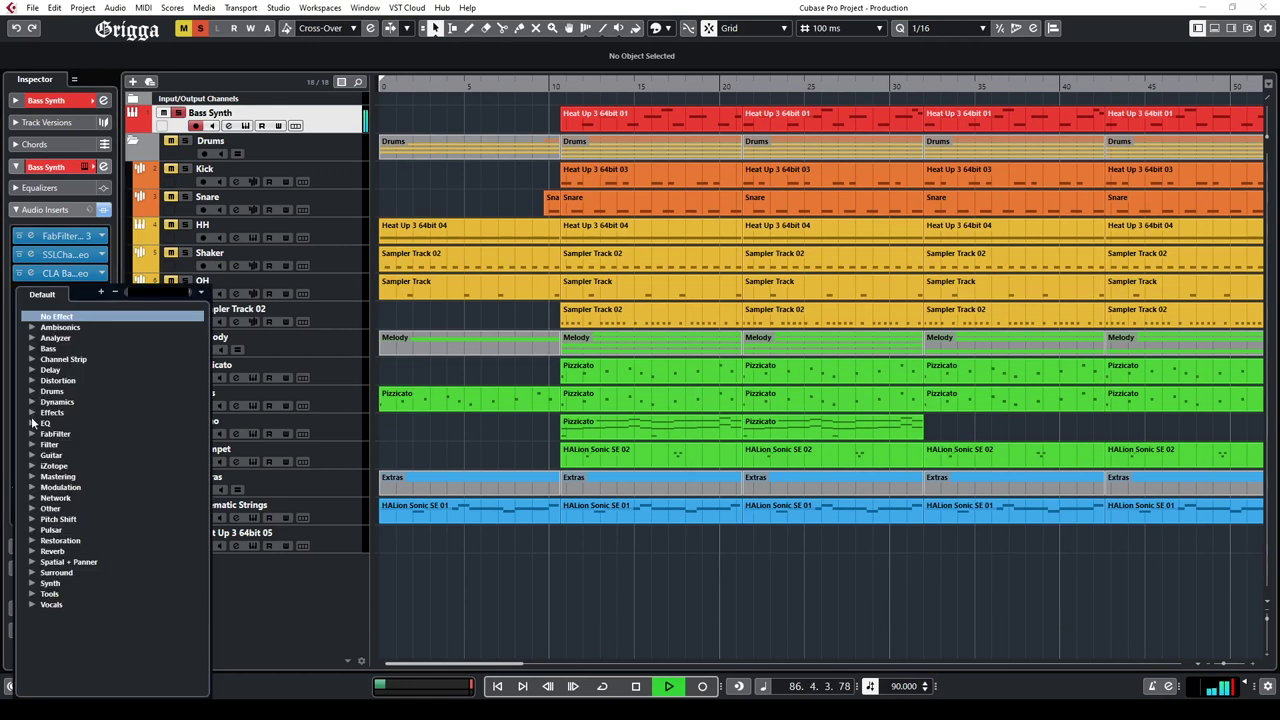
click(322, 157)
click(99, 295)
click(38, 464)
click(92, 527)
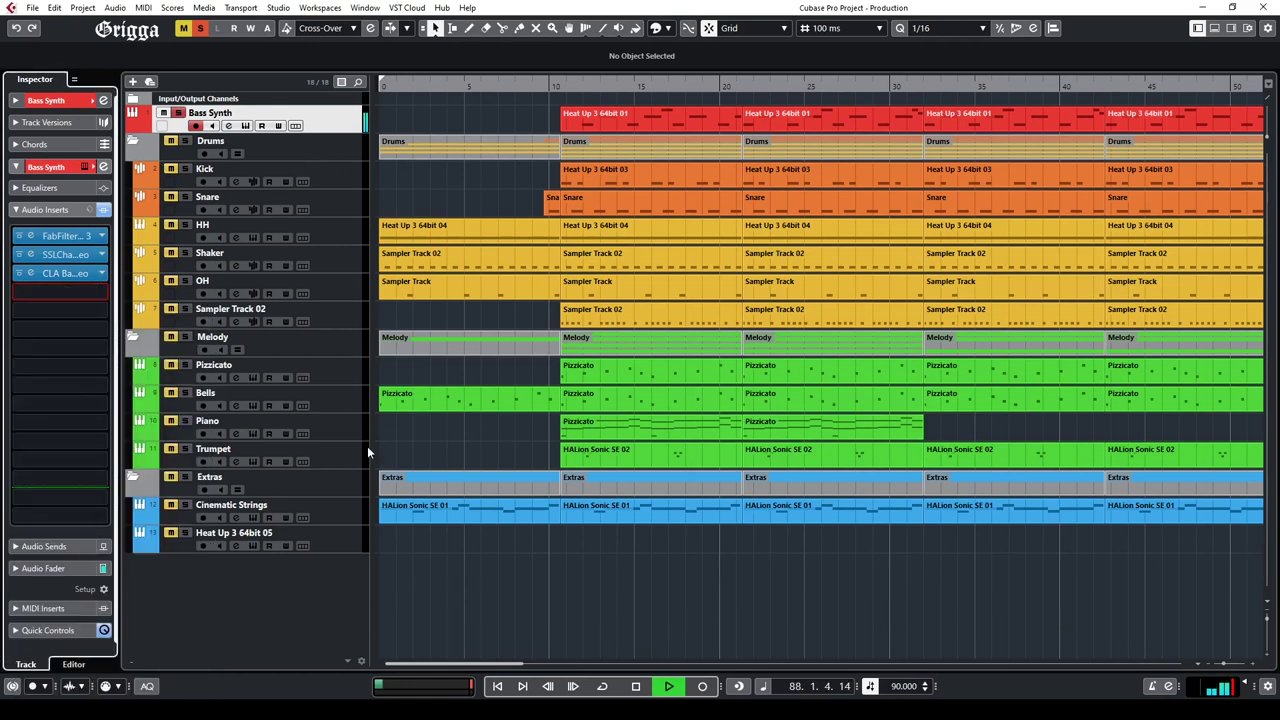
Step: Run Learn for the Imager's crossover points and switch its output to Mono
click(1014, 297)
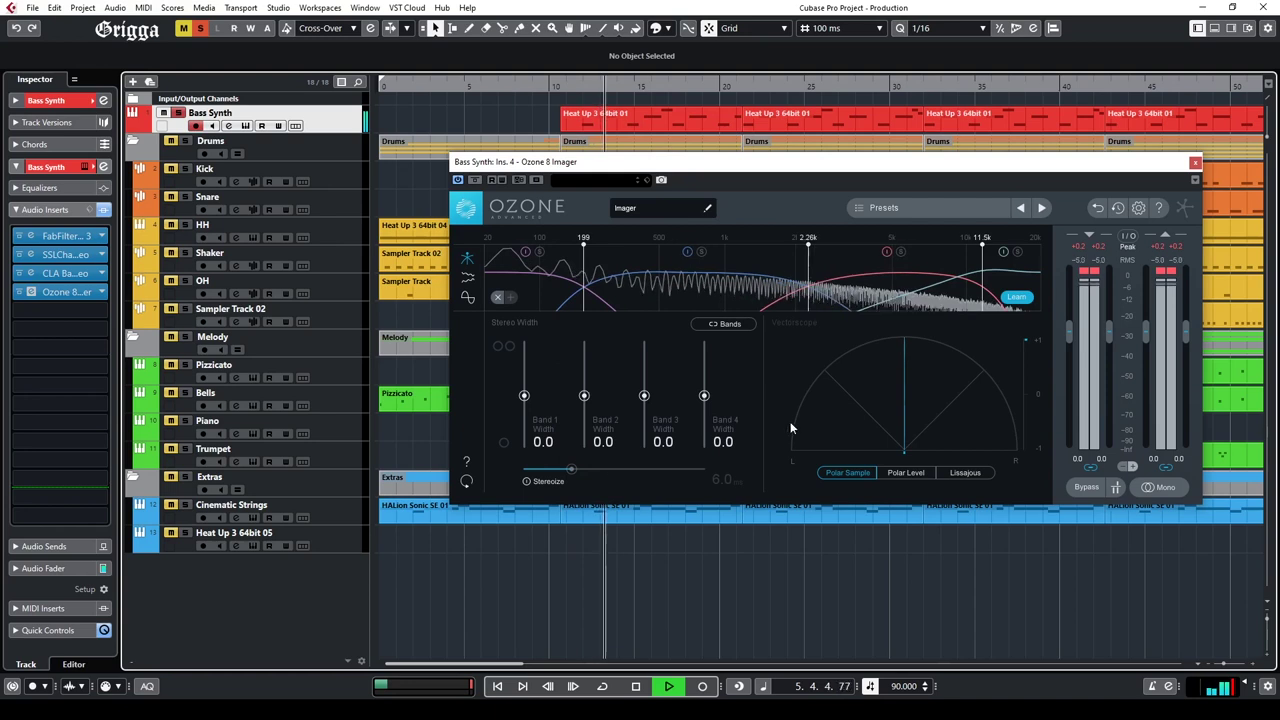
click(1160, 487)
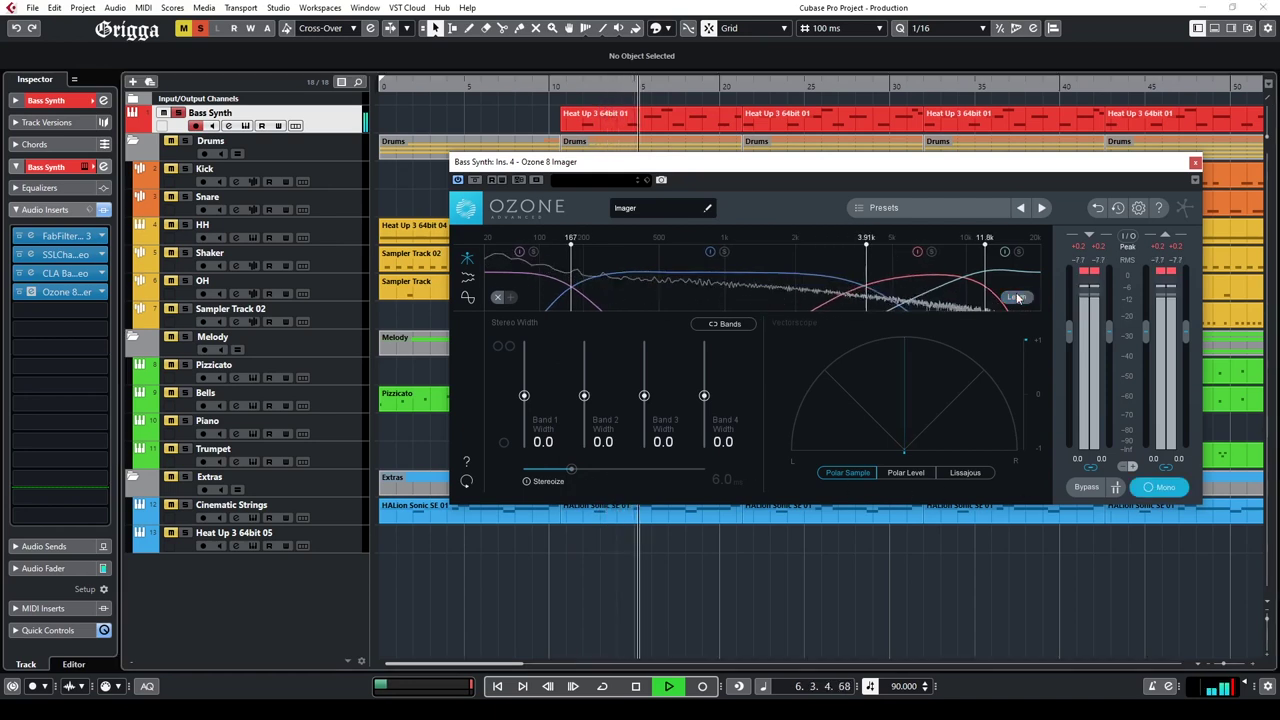
Step: Turn off the Imager's Mono output and set the Band 1 width to -100
click(1176, 489)
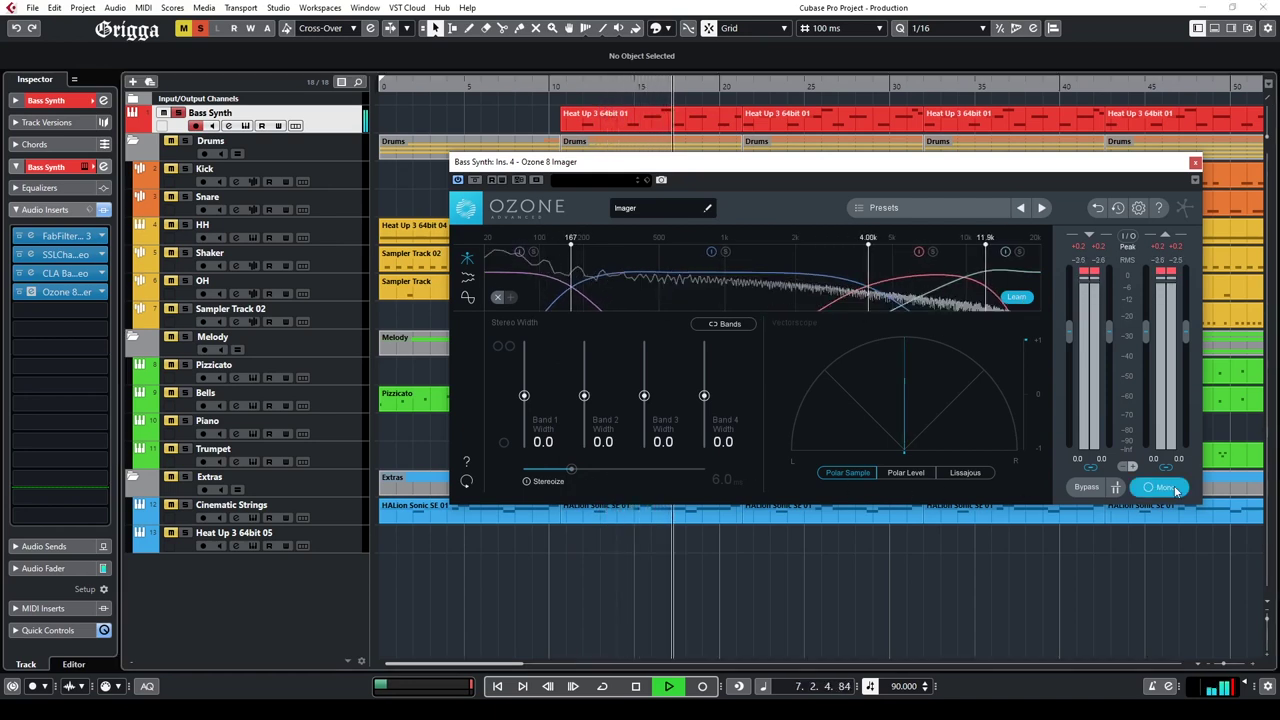
click(1176, 489)
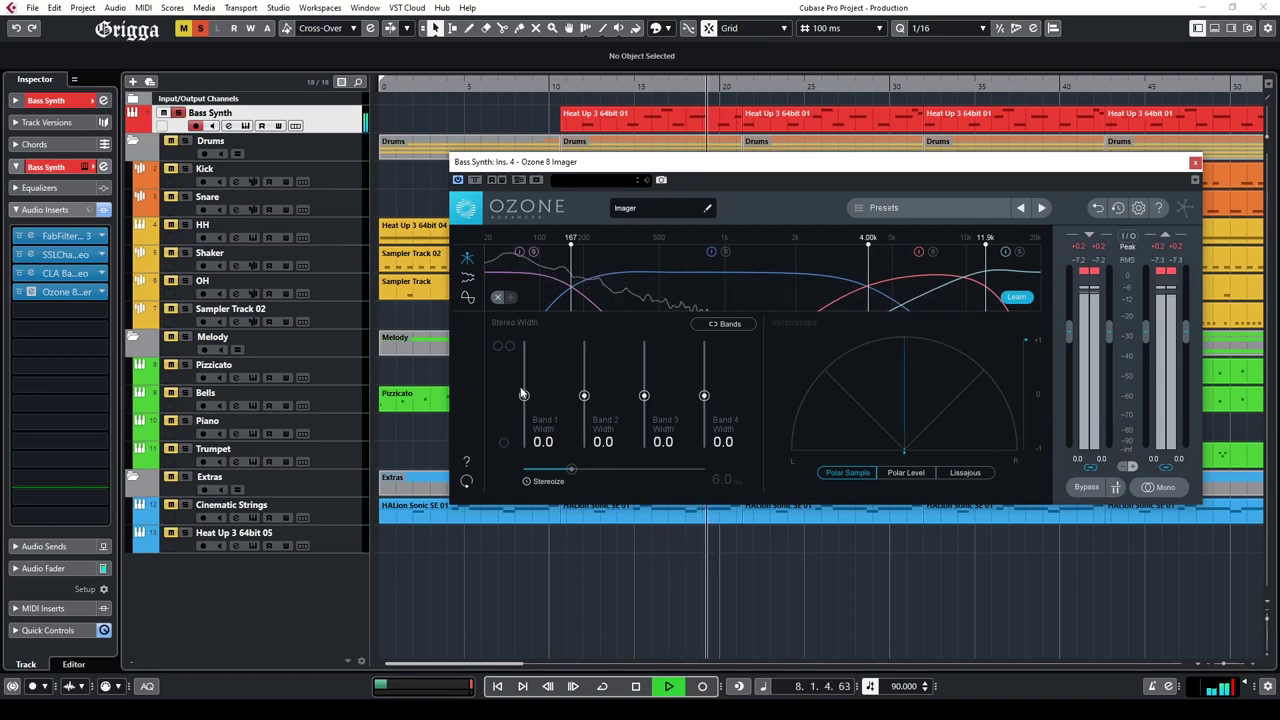
drag(522, 394, 523, 447)
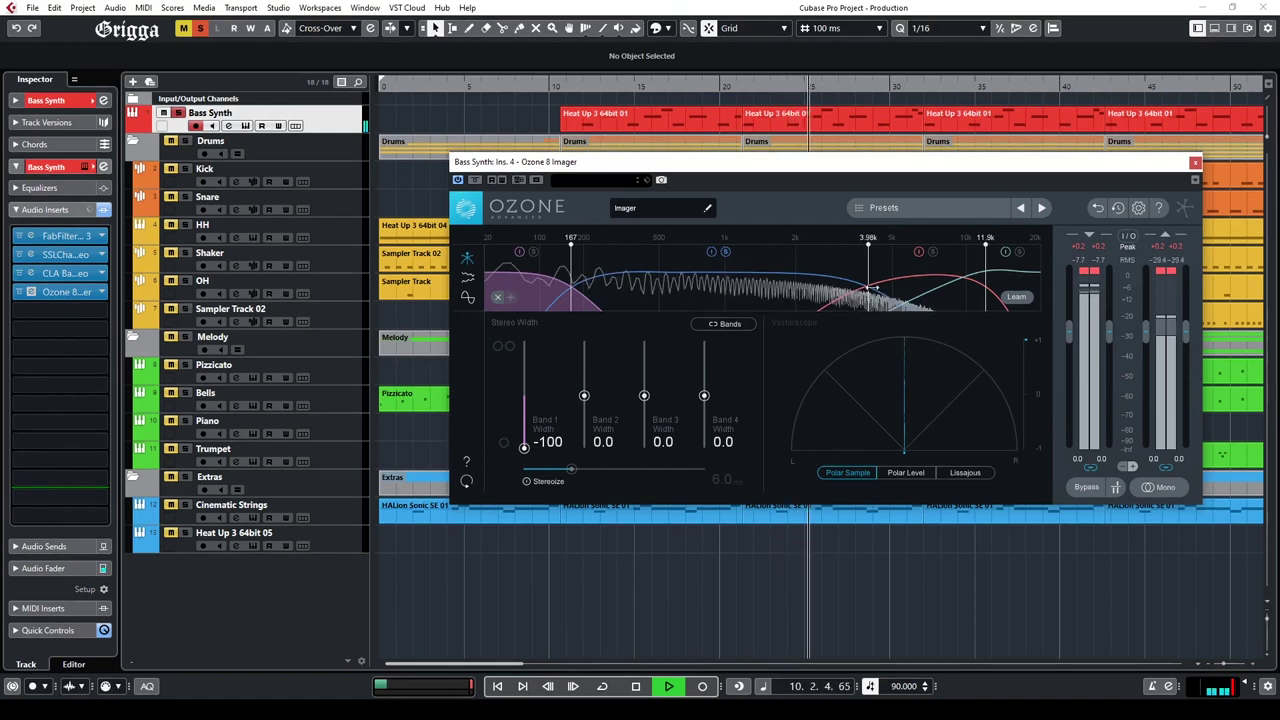
Step: Move the second crossover to 724 Hz, set the Band 2, 3 and 4 widths to -26.6, 12.7 and 21.5, and enable Stereoize
mouse_move(873, 288)
mouse_down()
mouse_move(707, 273)
mouse_move(686, 267)
mouse_move(713, 258)
mouse_move(693, 260)
mouse_up()
drag(584, 395, 704, 384)
click(545, 481)
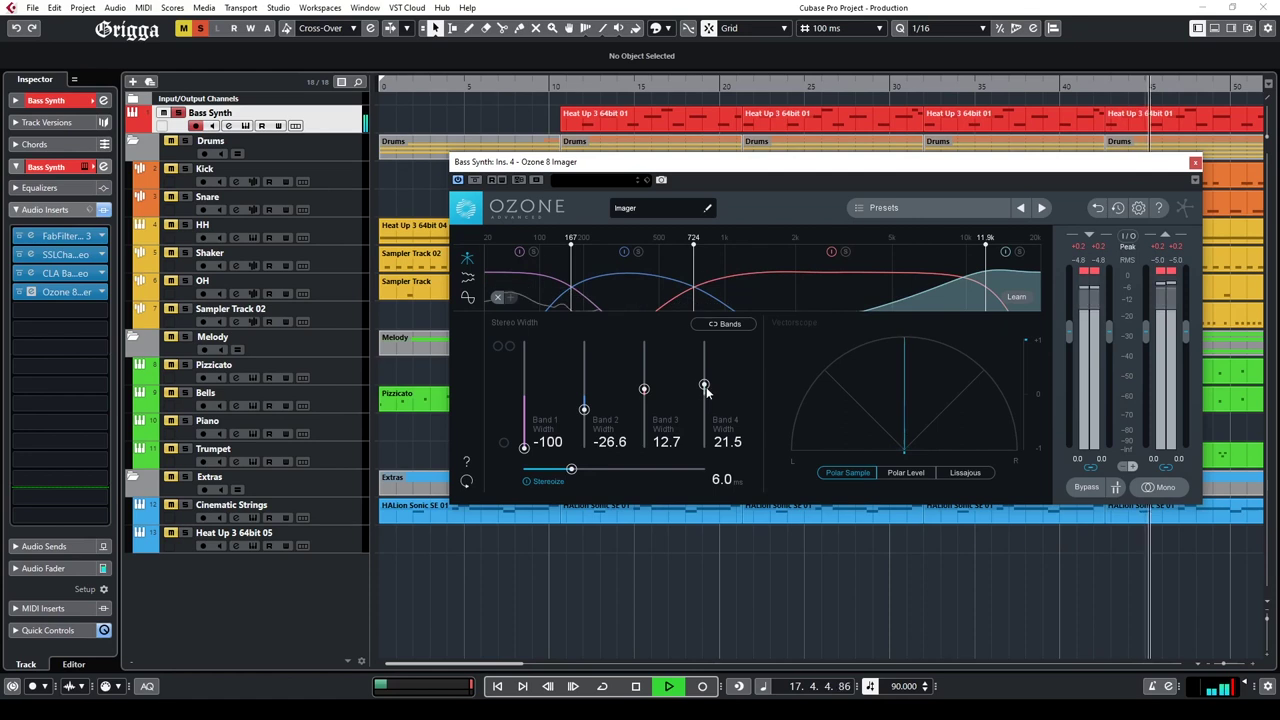
Step: Move the third crossover to 4.95 kHz and refine the Band 2, 3 and 4 widths to -25.3, 10.1 and 19.0
drag(985, 275, 890, 272)
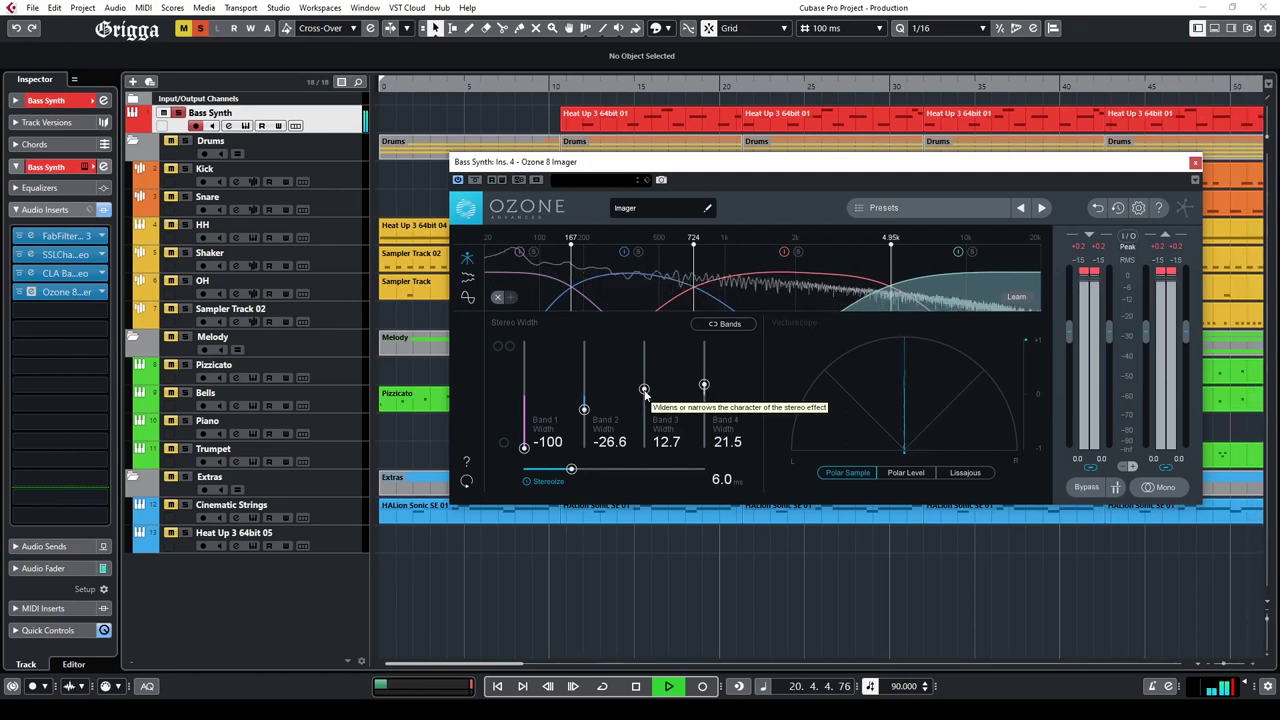
drag(645, 391, 643, 389)
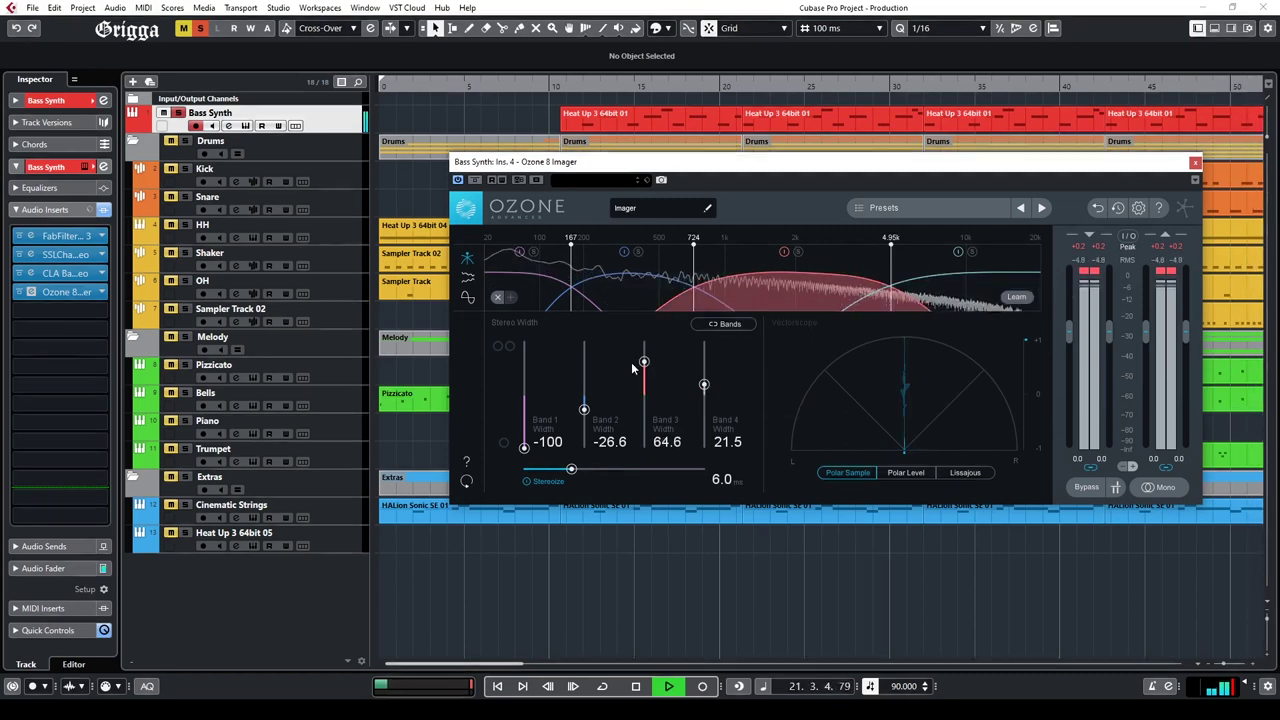
drag(631, 362, 704, 388)
drag(584, 410, 584, 409)
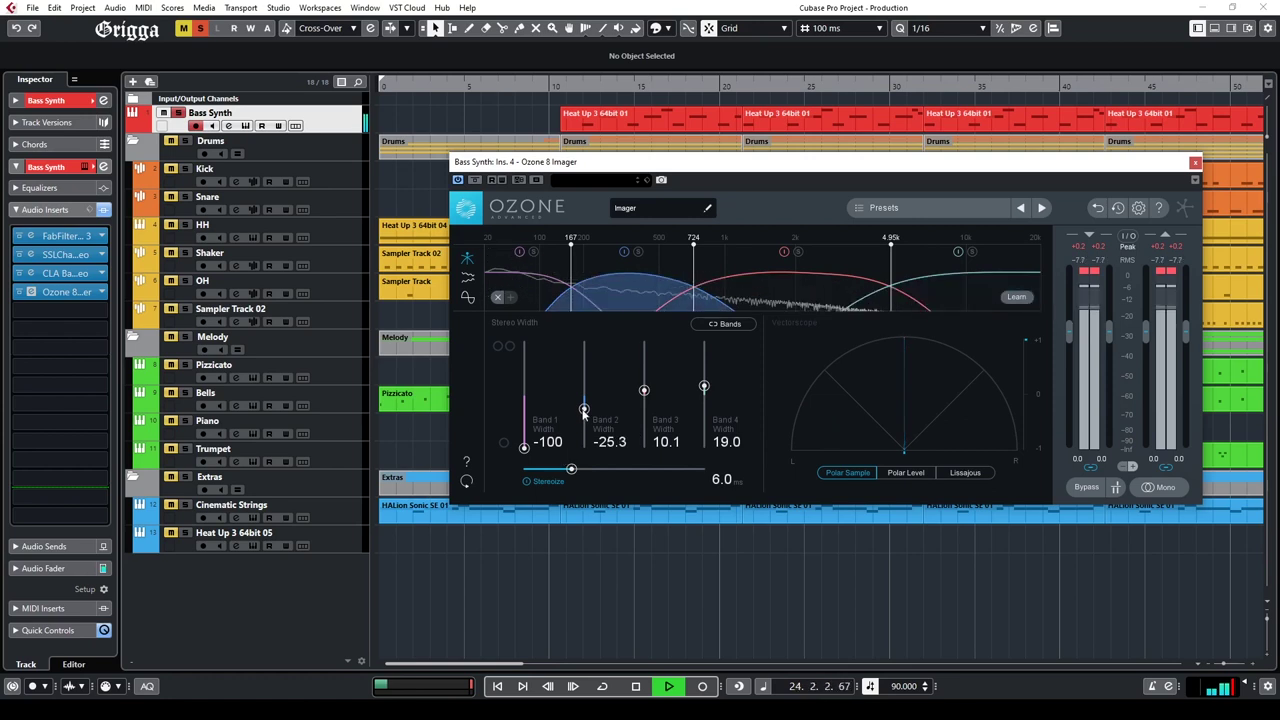
Step: Compare the bass with the Imager bypassed and active, and close the plug-in
click(475, 181)
click(475, 181)
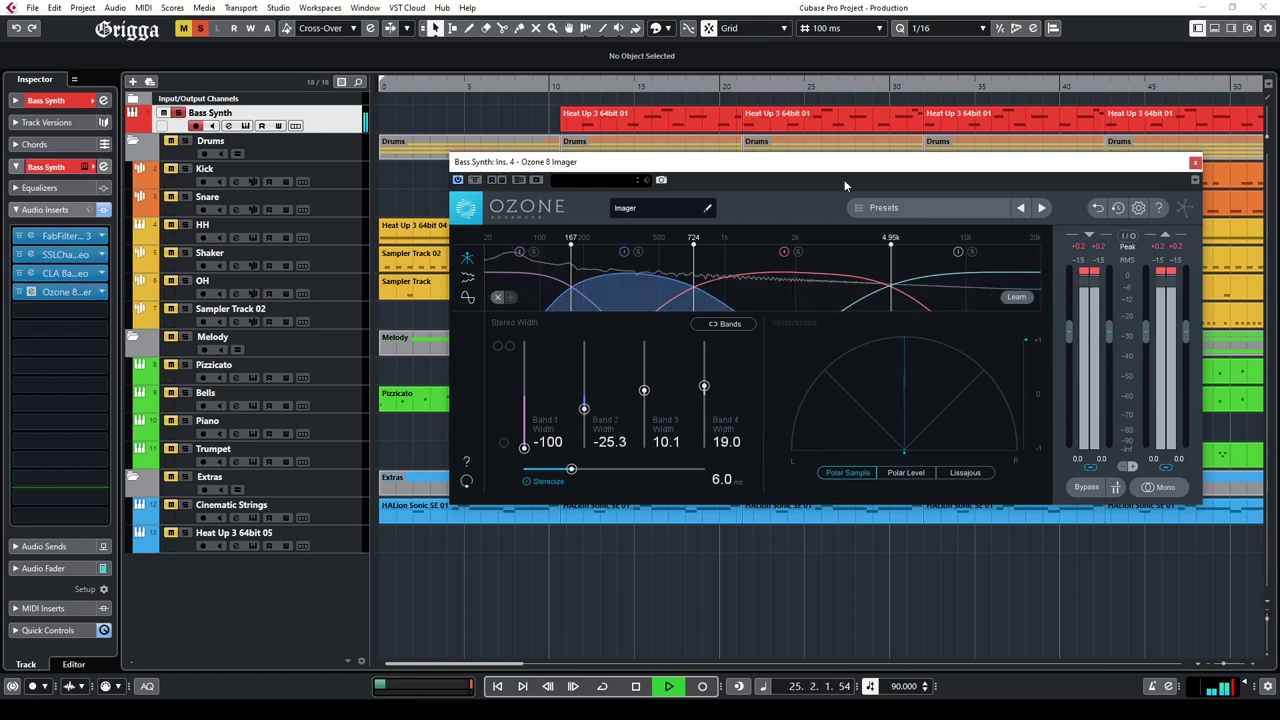
click(1195, 162)
Step: Insert the dbx-160 Stereo compressor in the fifth slot of the Bass Synth track
click(75, 310)
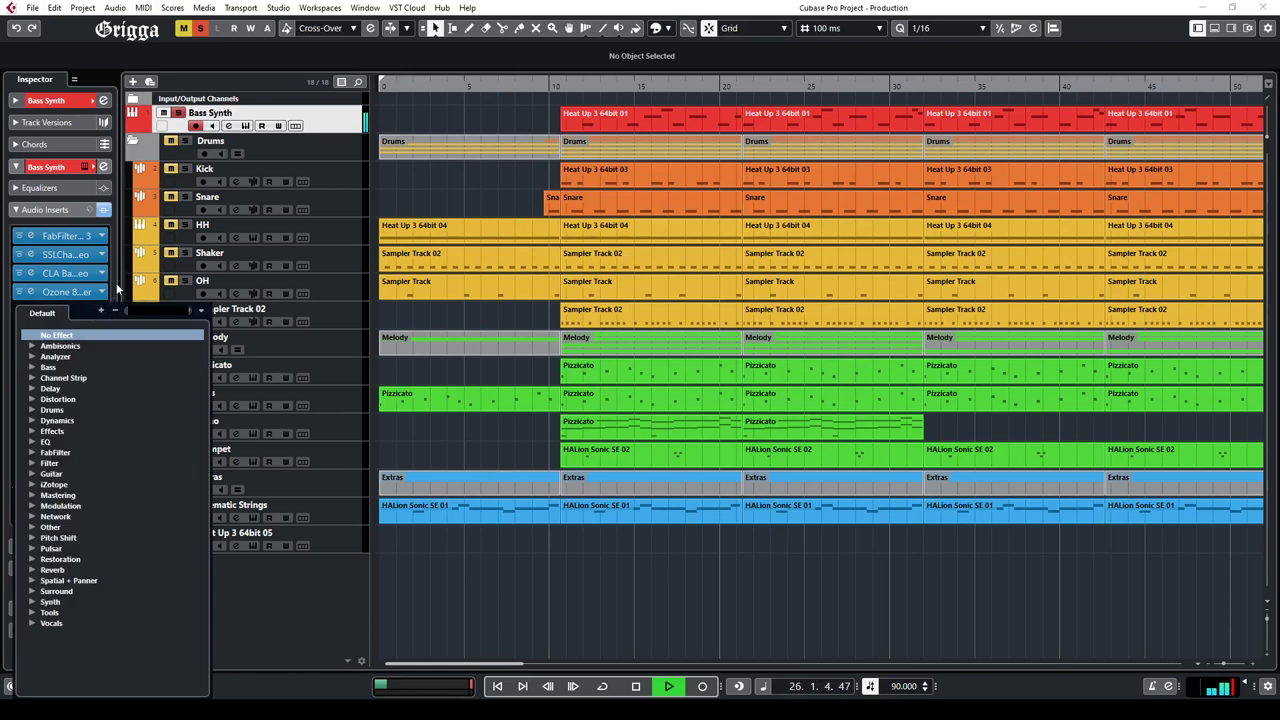
click(52, 420)
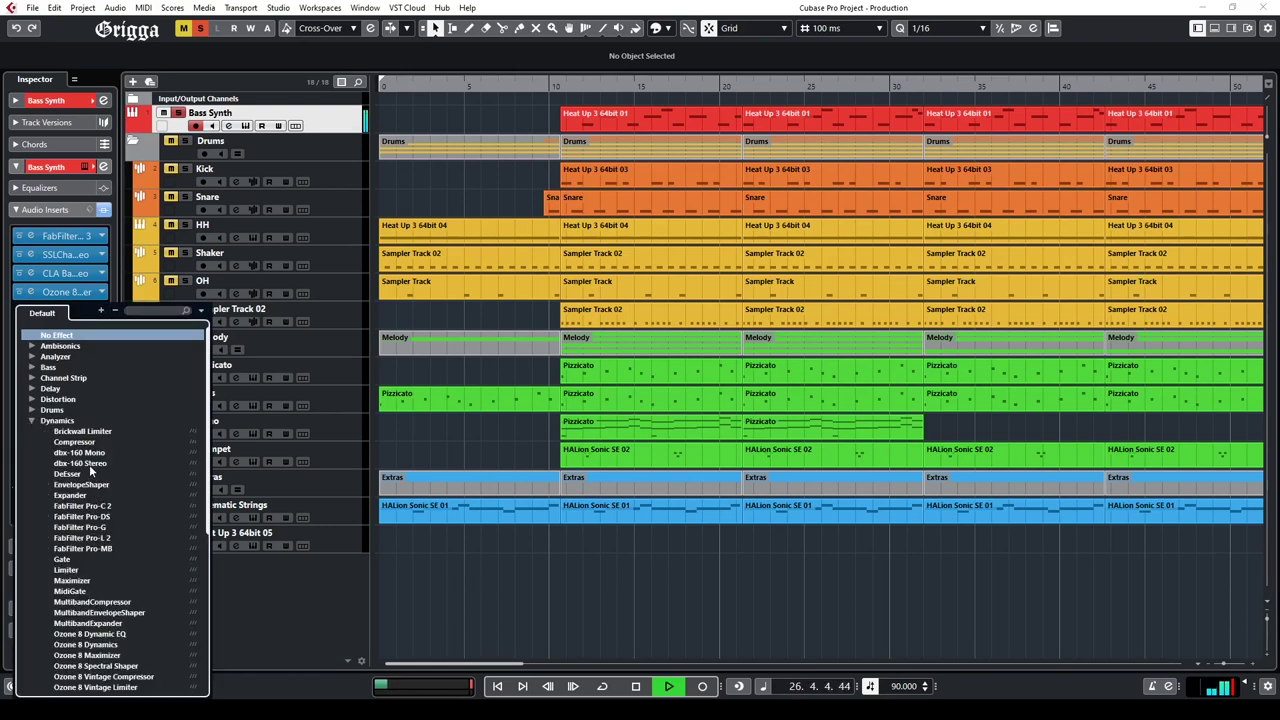
click(80, 463)
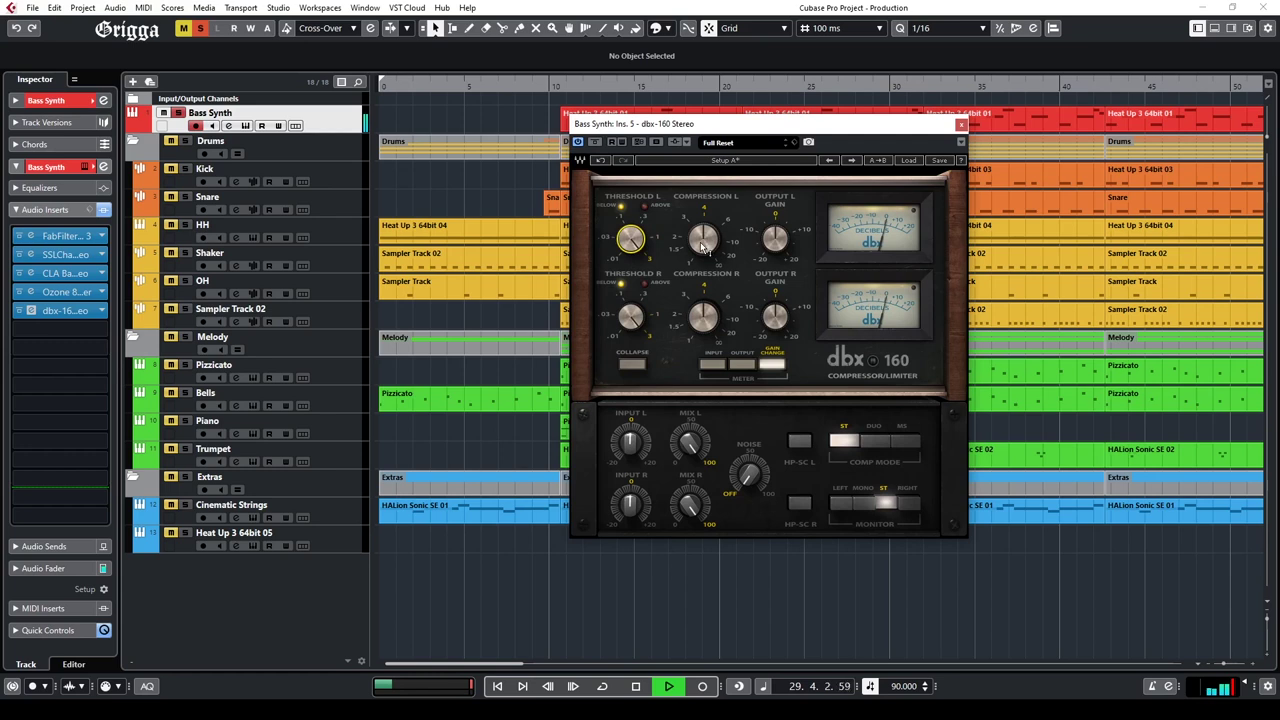
Step: Raise the dbx-160's compression slightly above 4 and its output gain slightly above 0, compare with bypass, and close the plug-in
drag(702, 248, 702, 244)
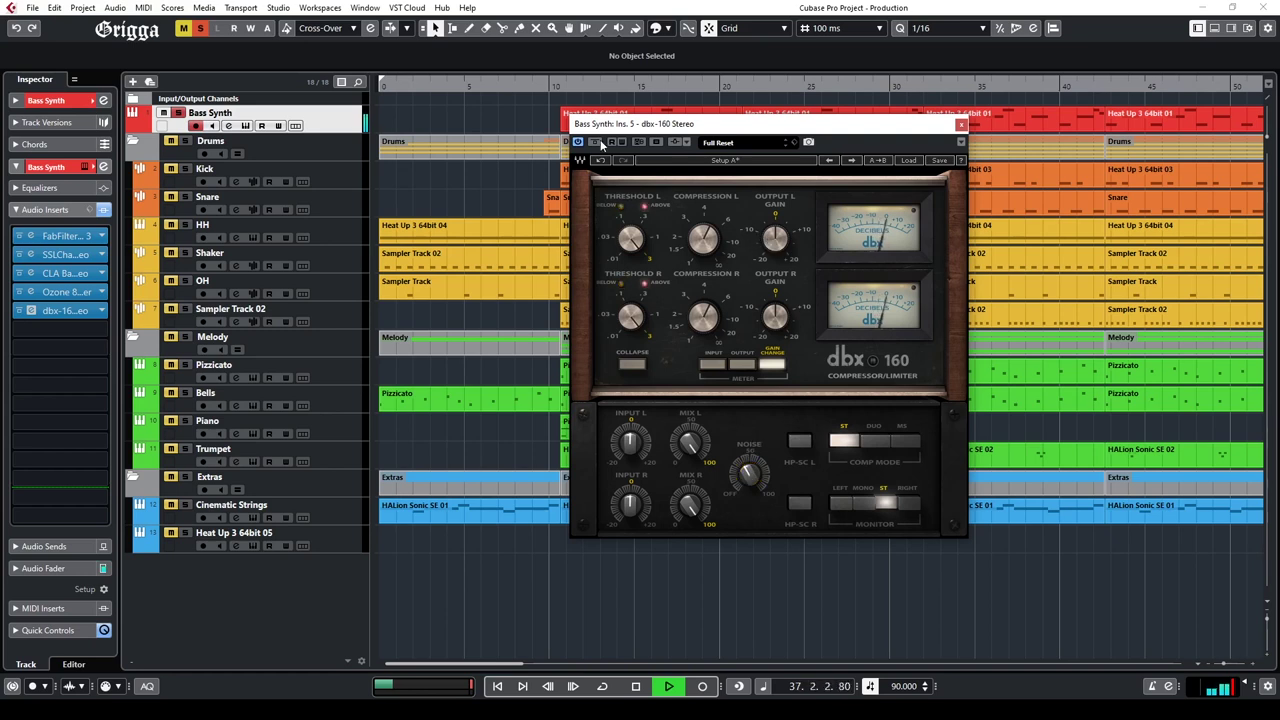
click(596, 142)
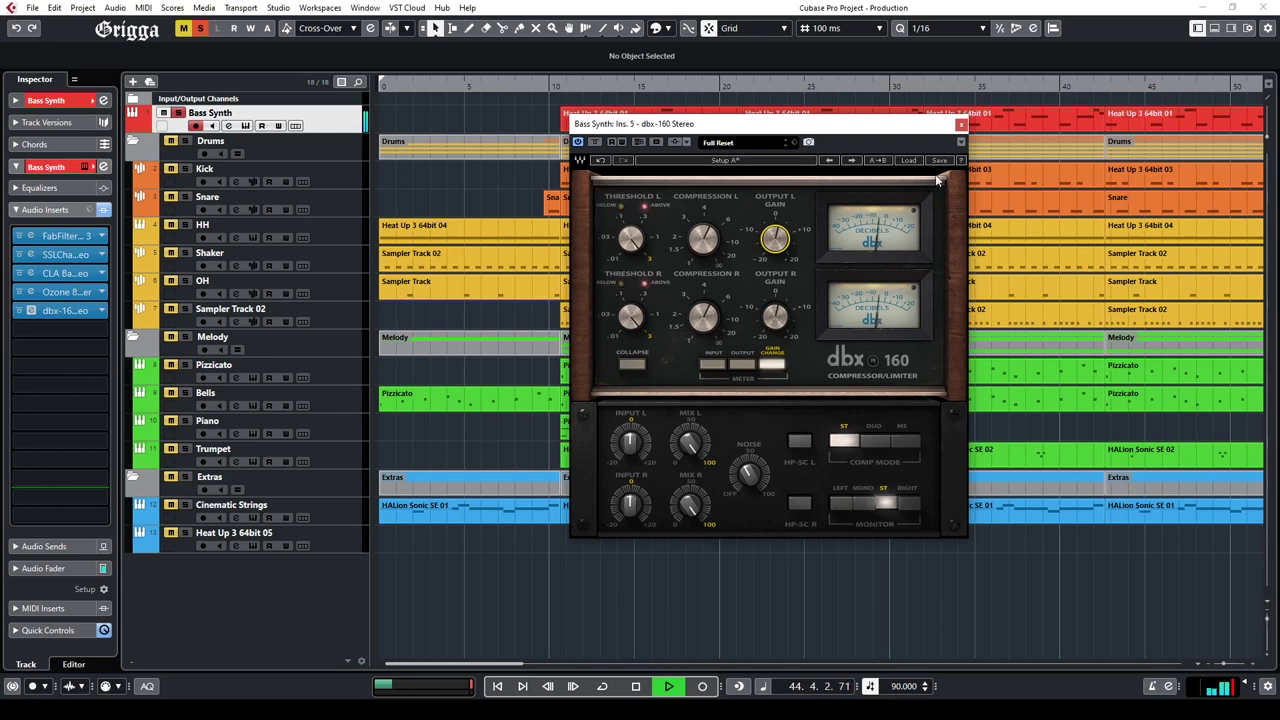
click(961, 129)
Step: Solo the Kick track instead of the Bass Synth and select the Kick
click(185, 169)
click(178, 113)
click(337, 205)
key(Up)
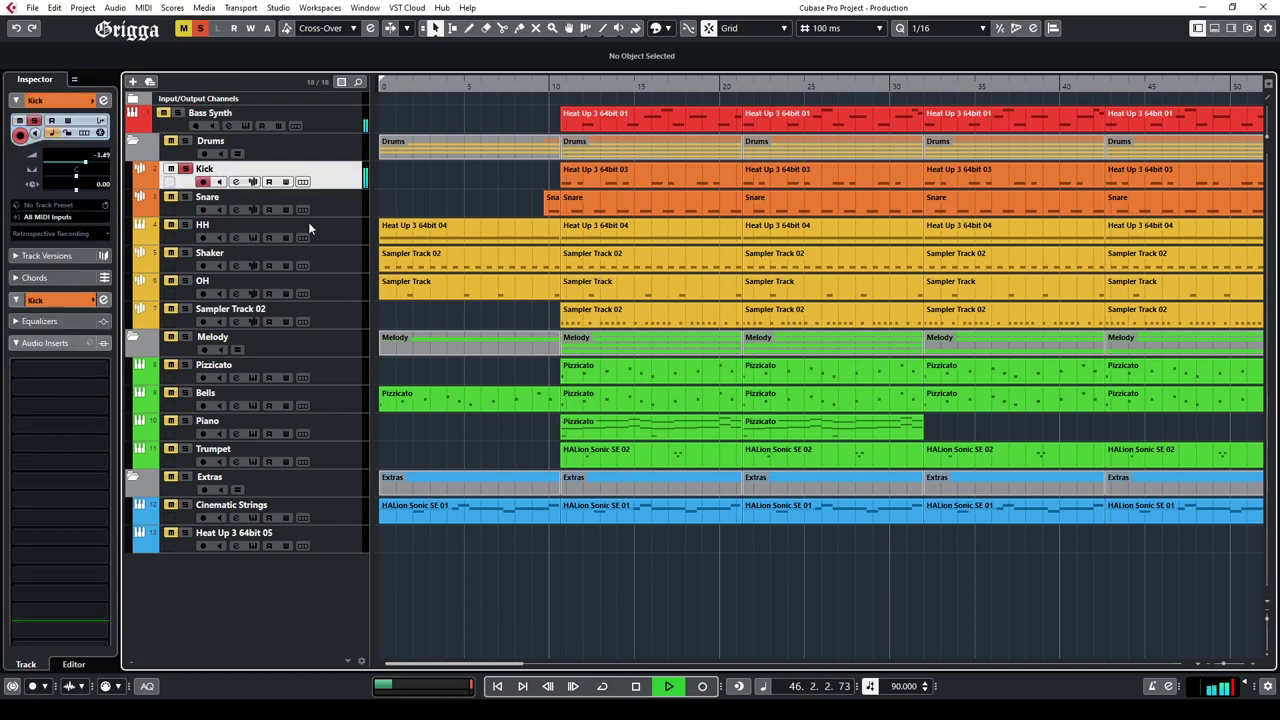
Step: Show the Sampler Control for the Kick track
click(60, 388)
click(480, 232)
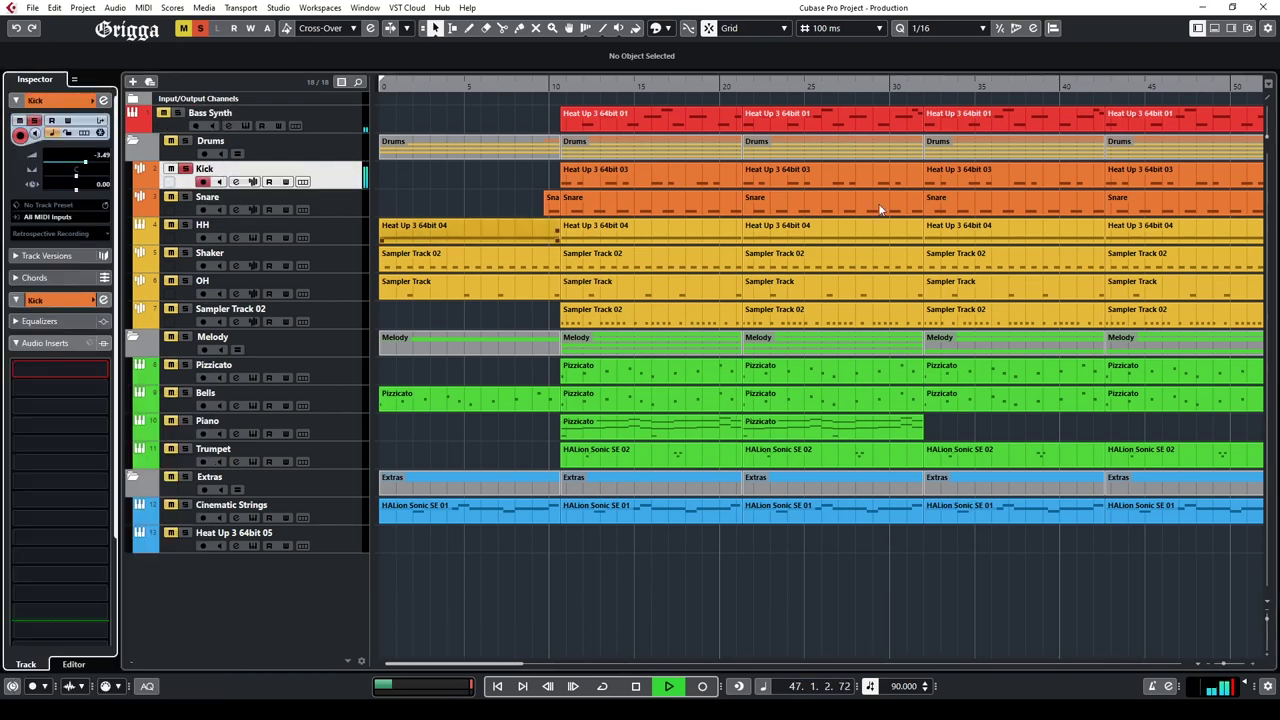
click(1215, 29)
click(304, 665)
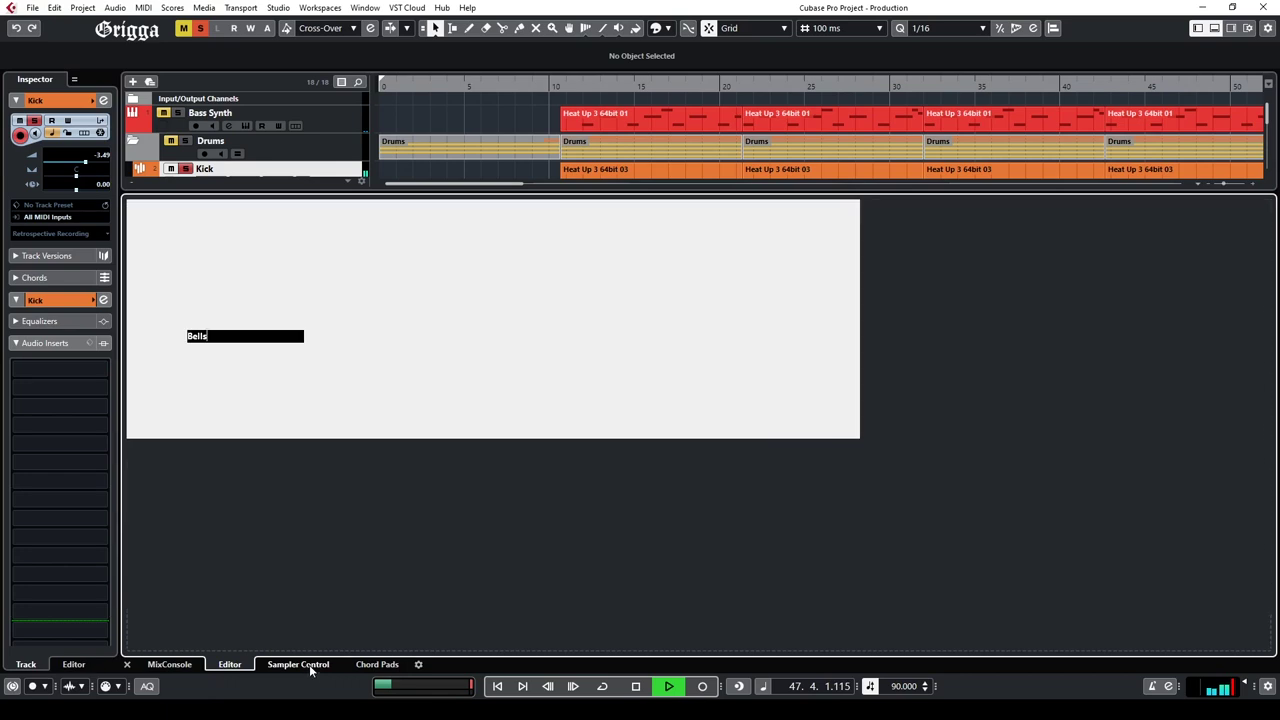
Step: Shorten the kick sample to end at about 0.3 s with a fade-out starting at about 0.19 s, and hide the sampler
mouse_move(1255, 240)
mouse_down()
mouse_move(1184, 262)
mouse_move(655, 282)
mouse_up()
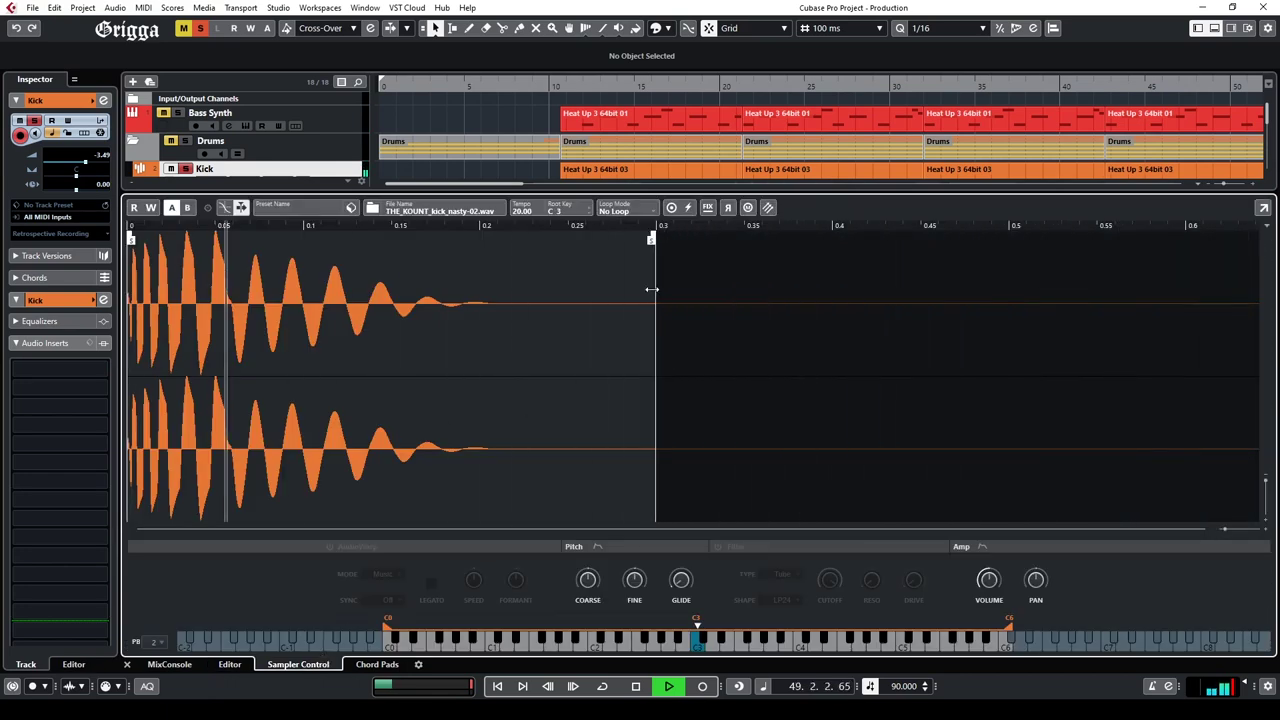
drag(448, 251, 384, 254)
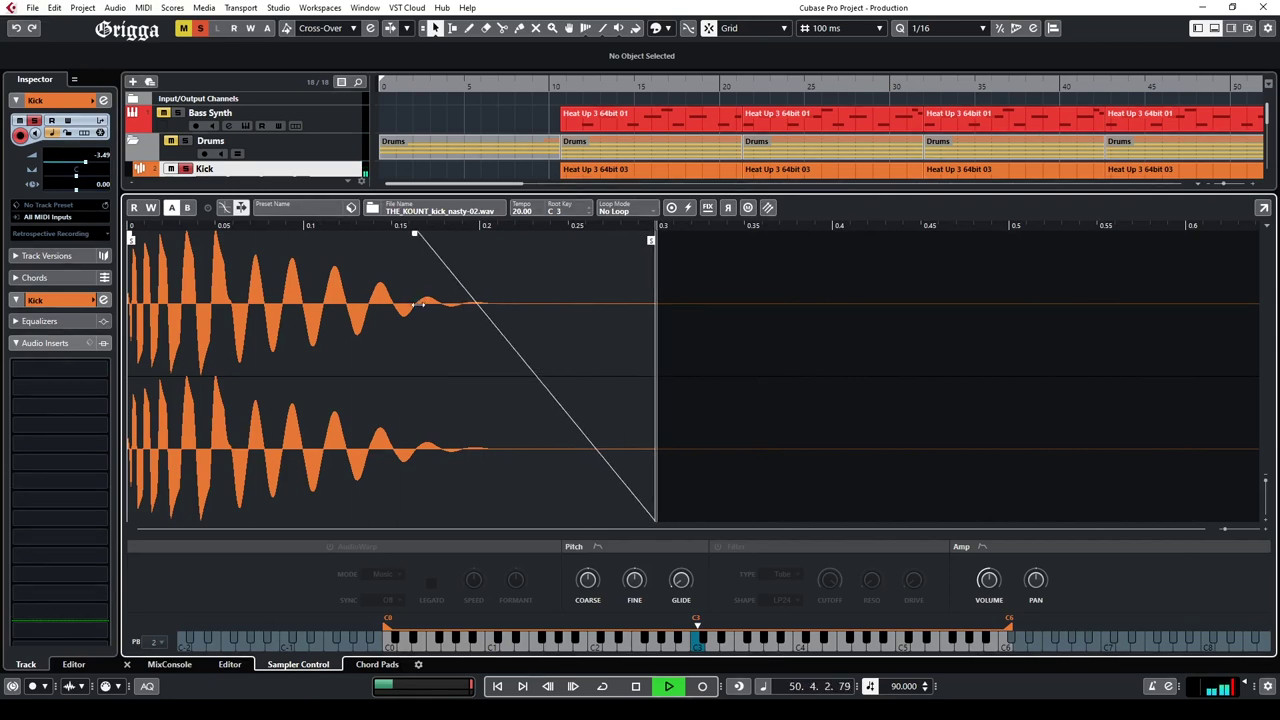
drag(414, 234, 462, 304)
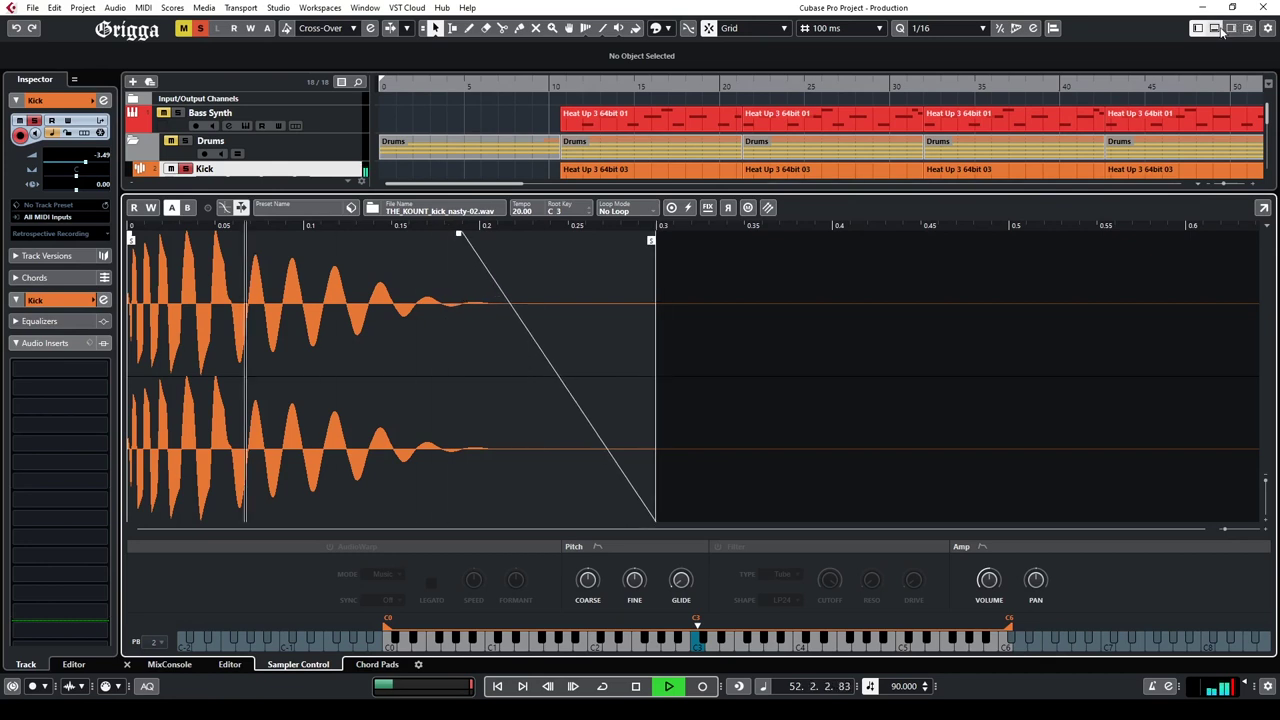
key(ctrl+alt+e)
Step: Insert FabFilter Pro-Q 3 in the first slot of the Kick track and reposition its window over the arrangement
click(60, 369)
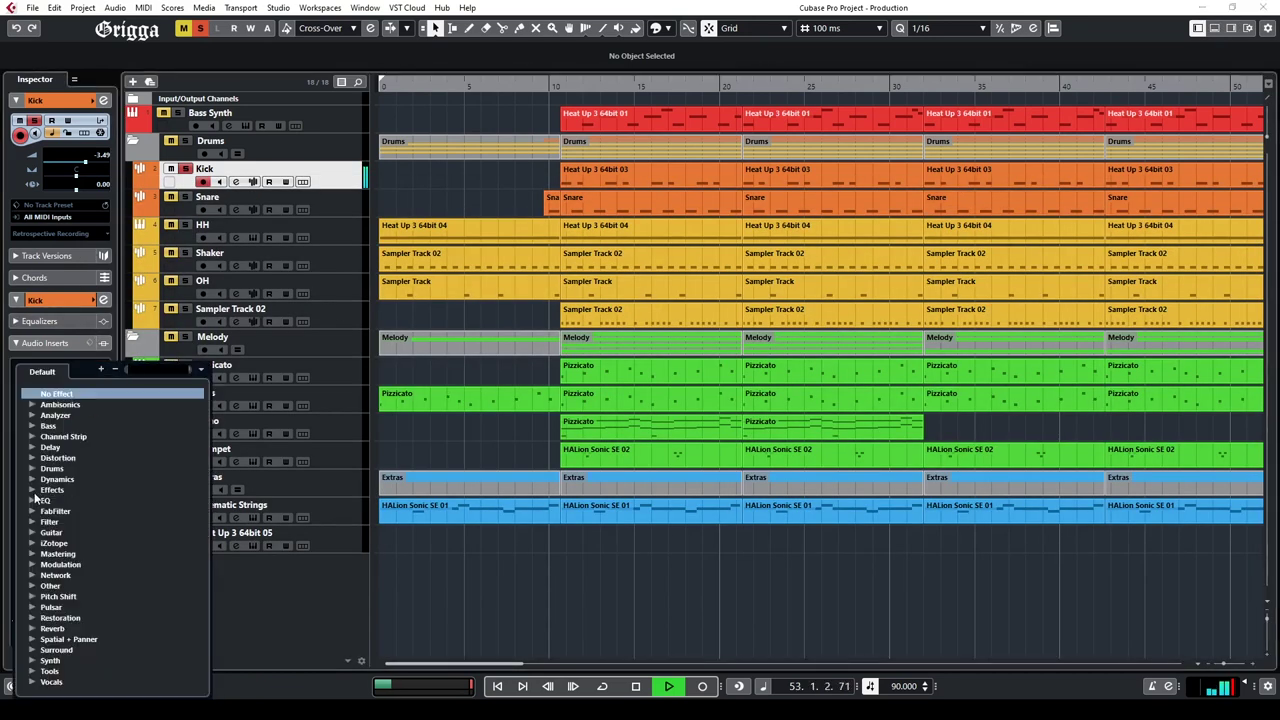
click(38, 500)
click(72, 530)
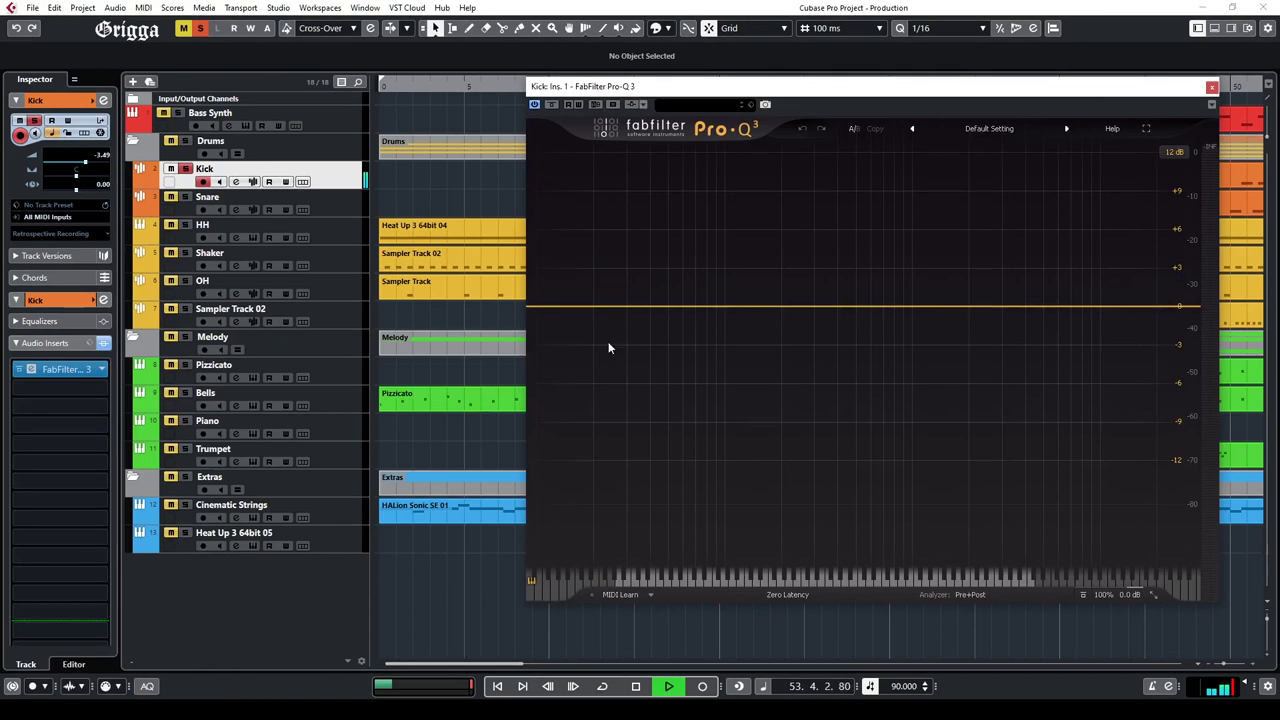
drag(904, 90, 695, 121)
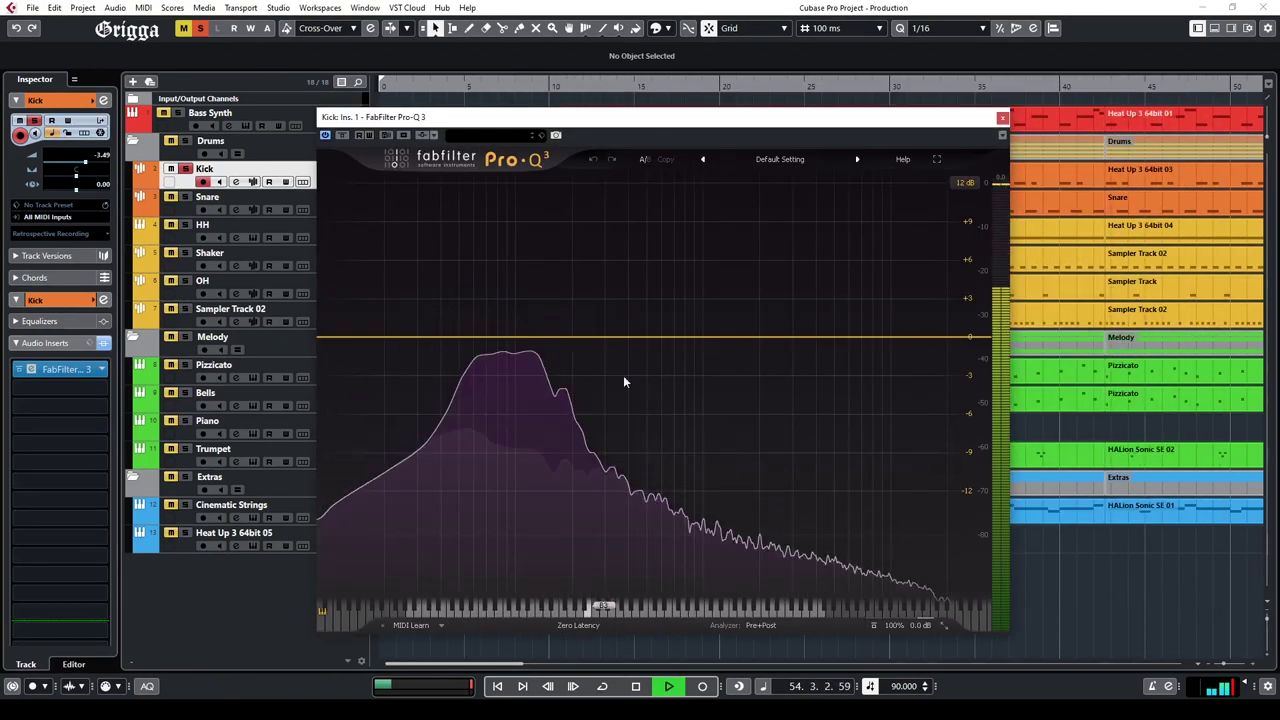
Step: Add a bell boost to the kick at 109.81 Hz with +1.09 dB gain and a Q of 2.015
click(571, 252)
scroll(571, 243, up, 5)
drag(571, 249, 536, 277)
scroll(522, 326, down, 3)
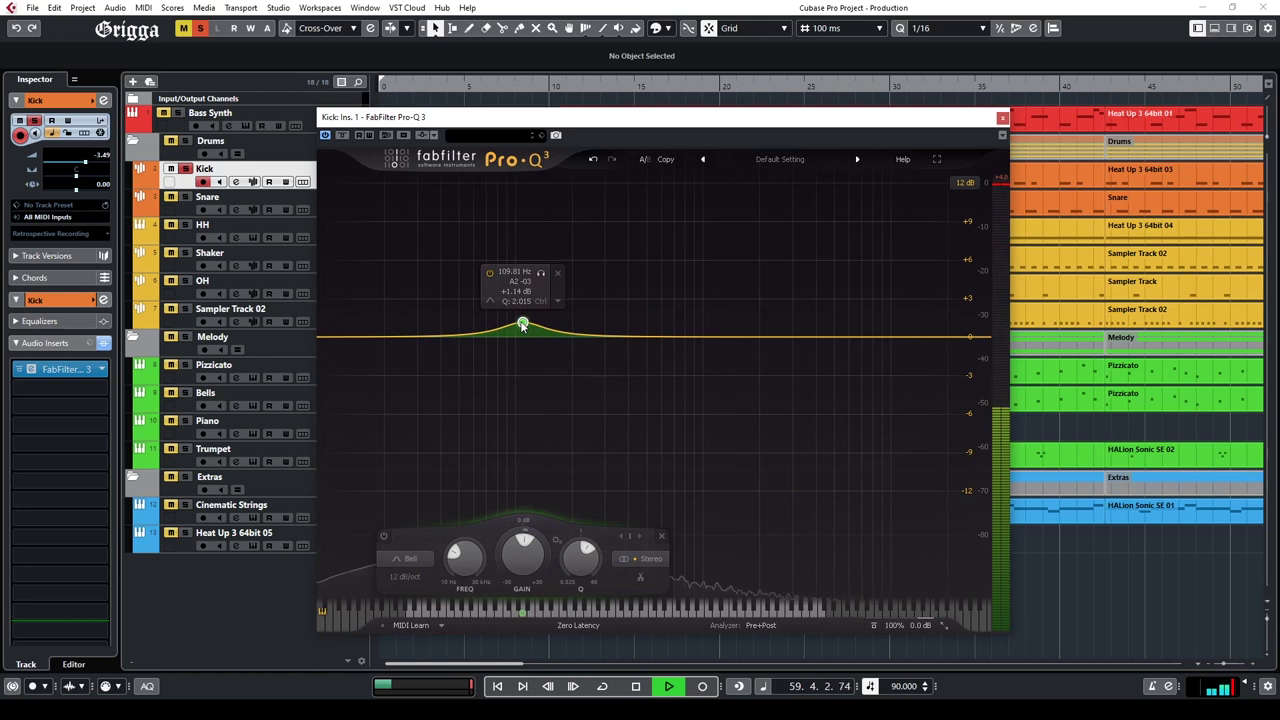
drag(522, 326, 522, 327)
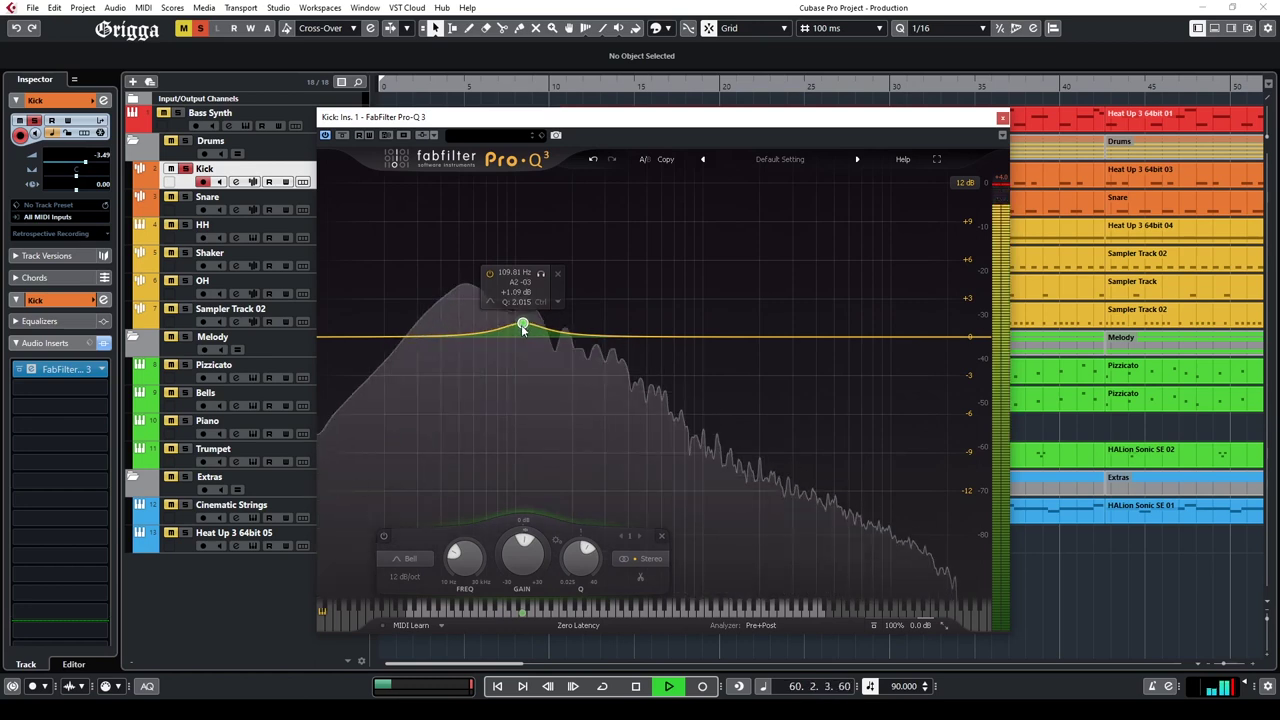
Step: Insert SSLChannel Stereo in the Kick's second slot and arrange it beside the Pro-Q 3 window
click(84, 392)
click(32, 457)
click(87, 519)
drag(701, 117, 541, 110)
drag(890, 102, 971, 116)
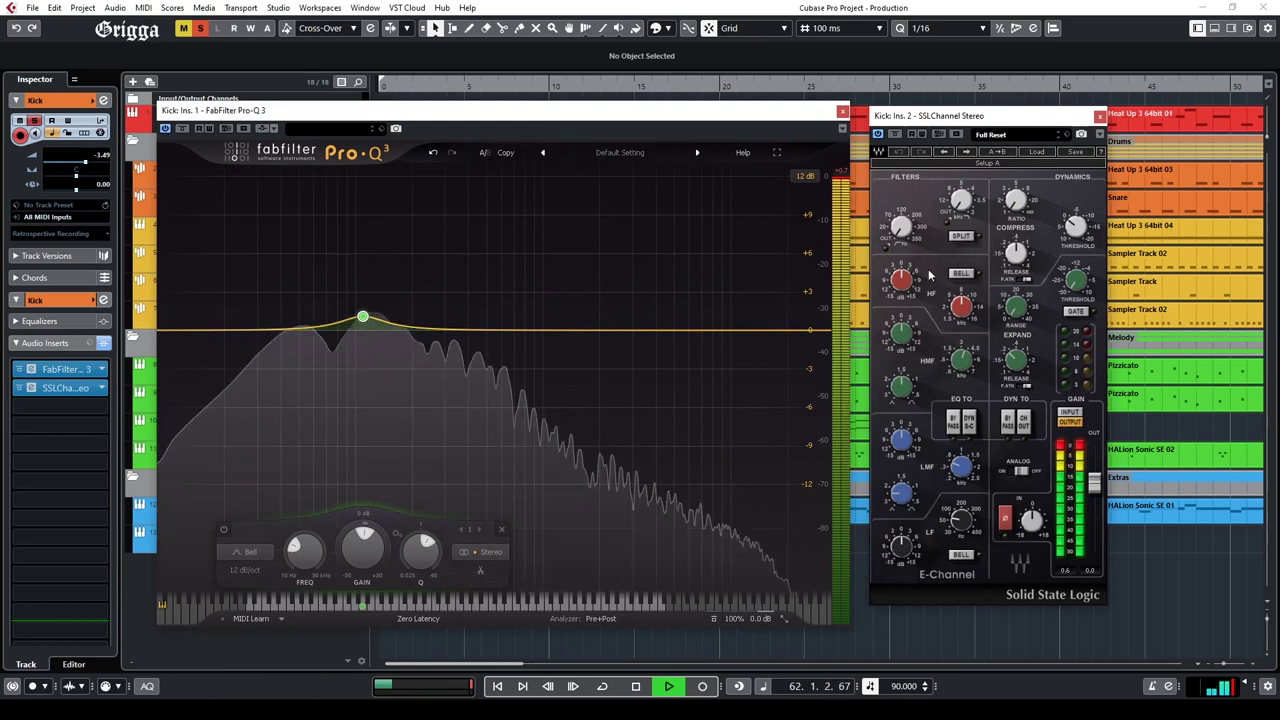
Step: Engage the SSLChannel's high-pass and low-pass filters and move the Pro-Q 3 to the Kick's third insert slot
drag(961, 202, 961, 190)
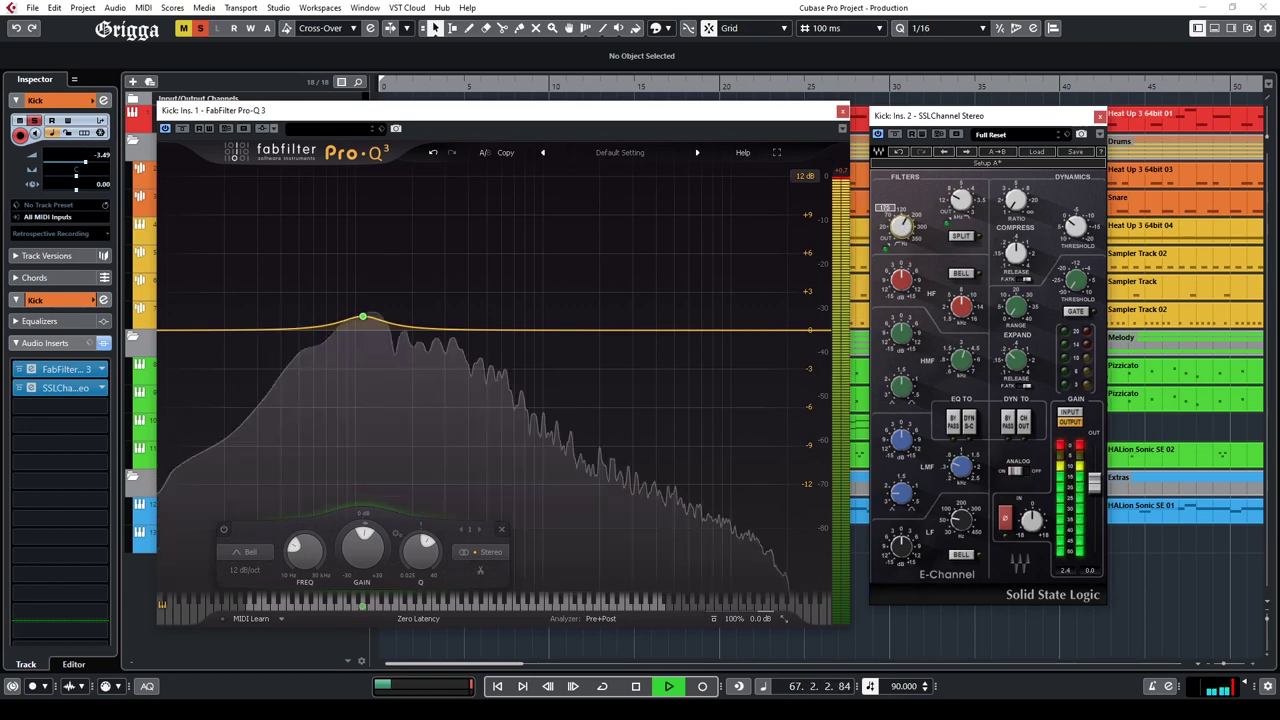
drag(60, 369, 70, 412)
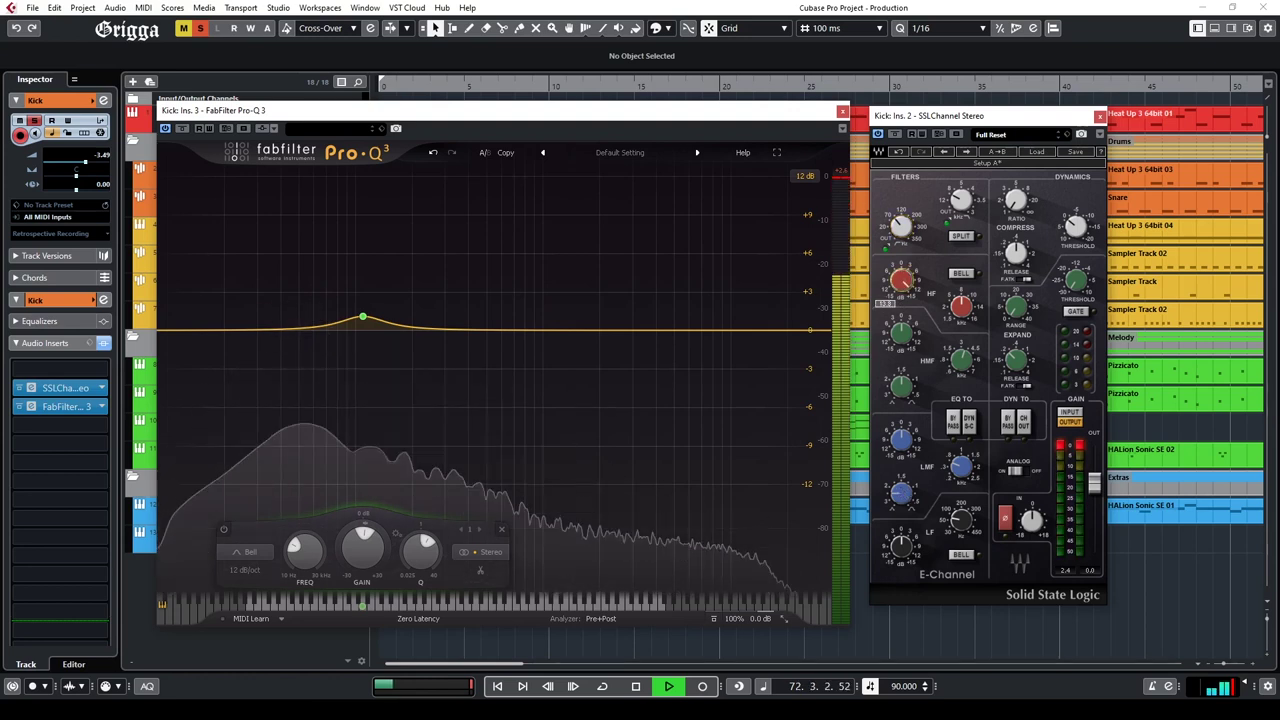
Step: Shape the kick with the SSLChannel's HF, LMF and LF bands, raising the HF frequency and slightly boosting the LF gain
drag(891, 282, 891, 382)
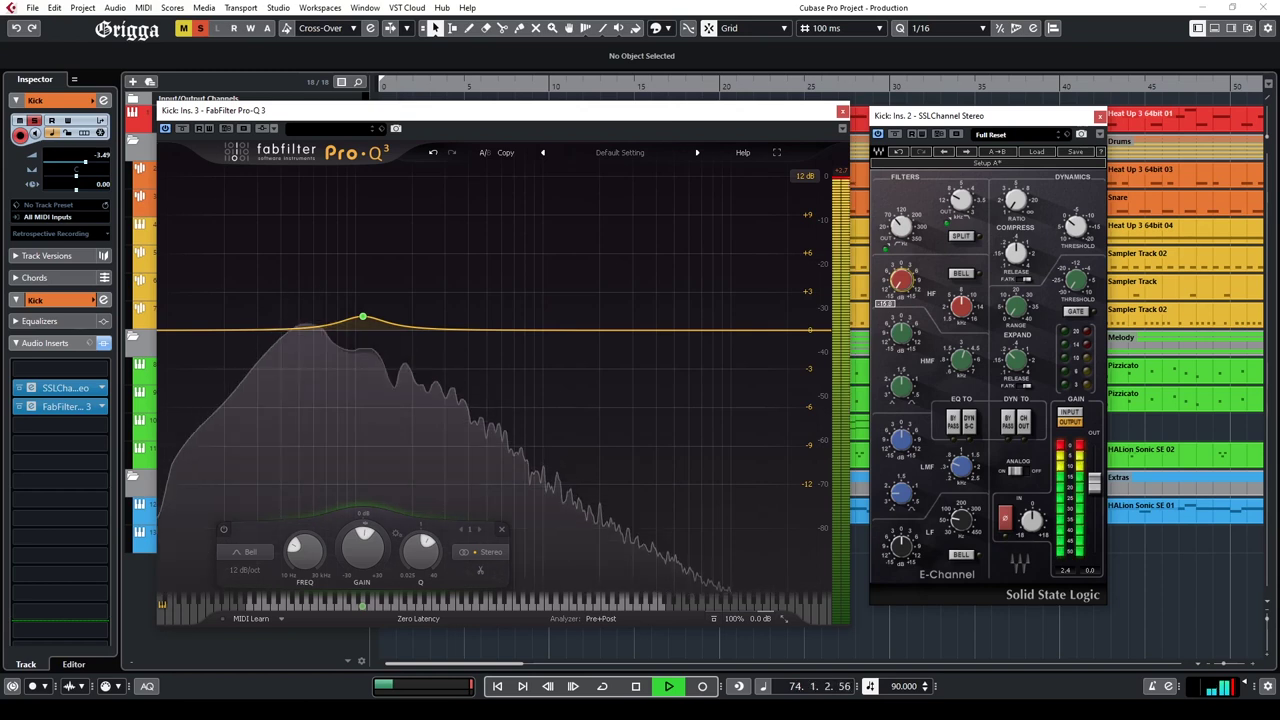
drag(961, 307, 961, 277)
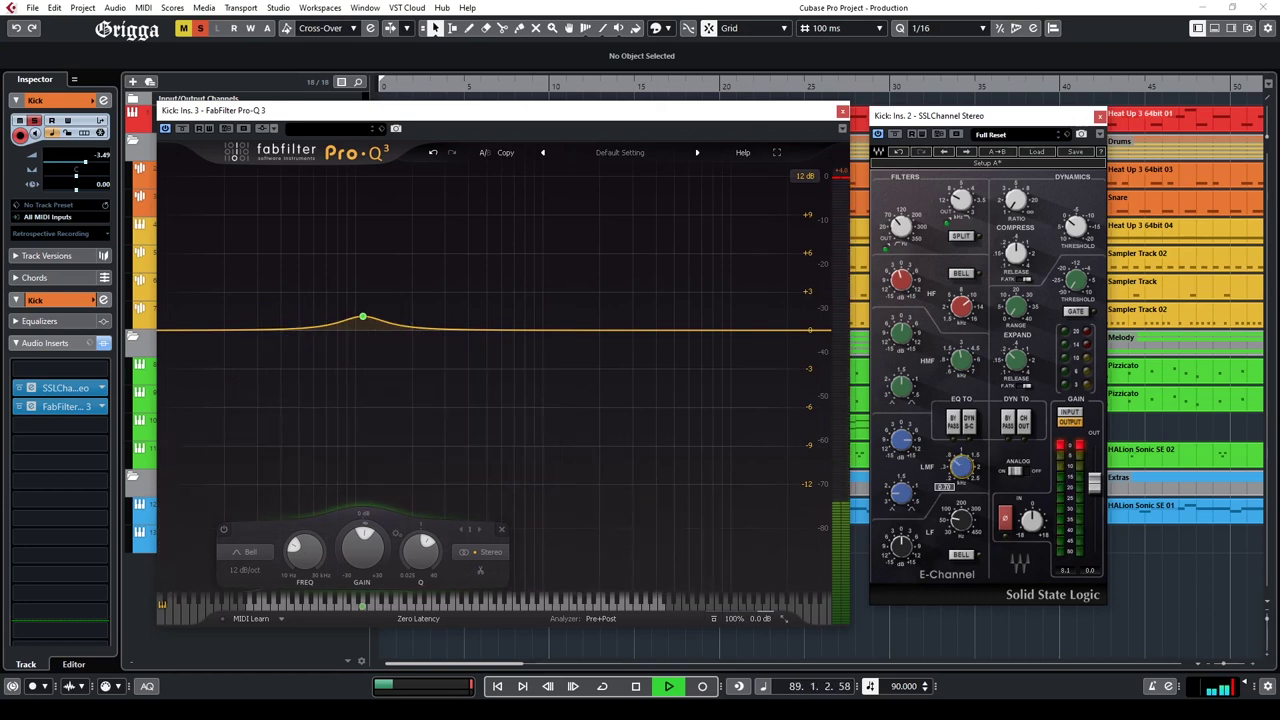
click(799, 86)
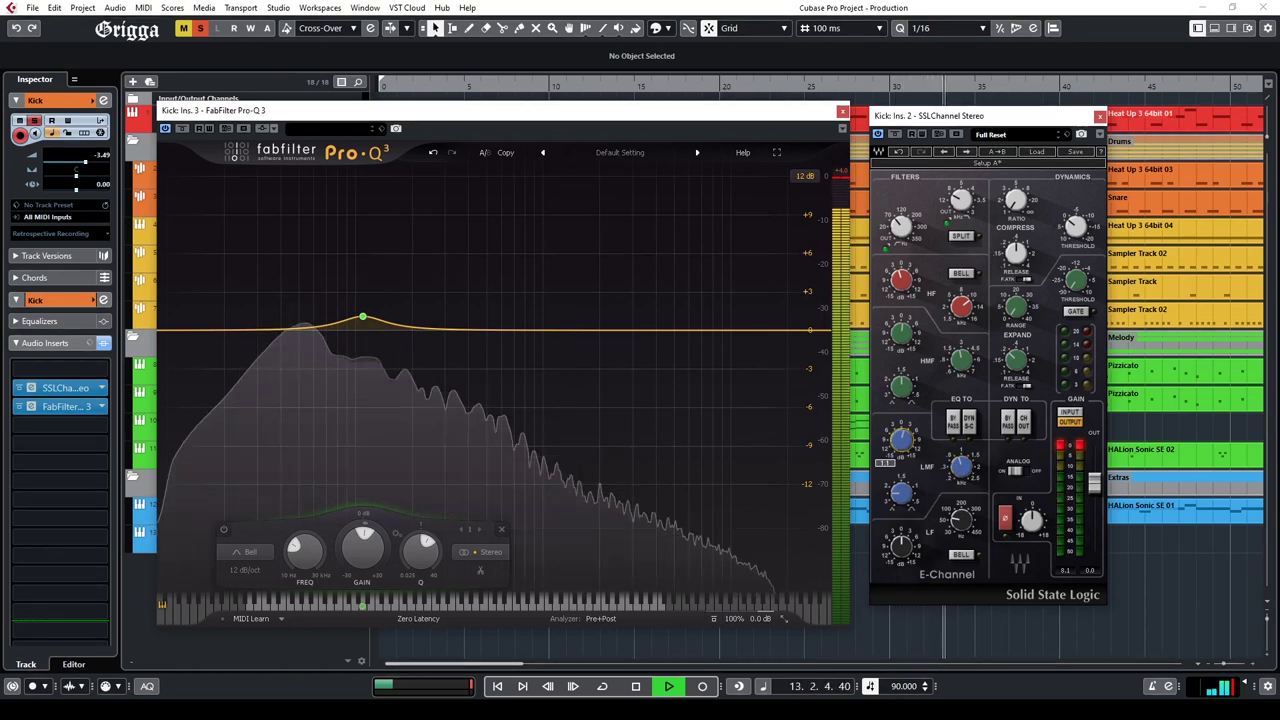
click(955, 430)
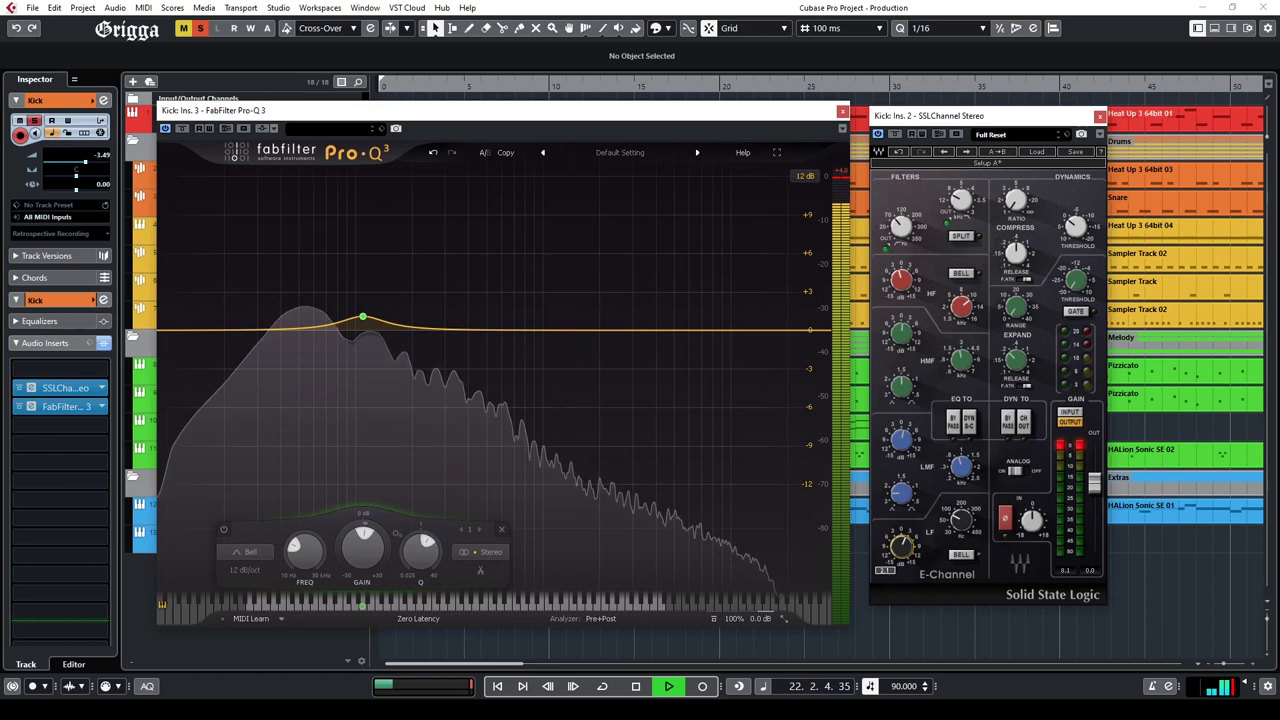
Step: Compare the kick with the SSLChannel bypassed and close both plug-in windows
click(895, 137)
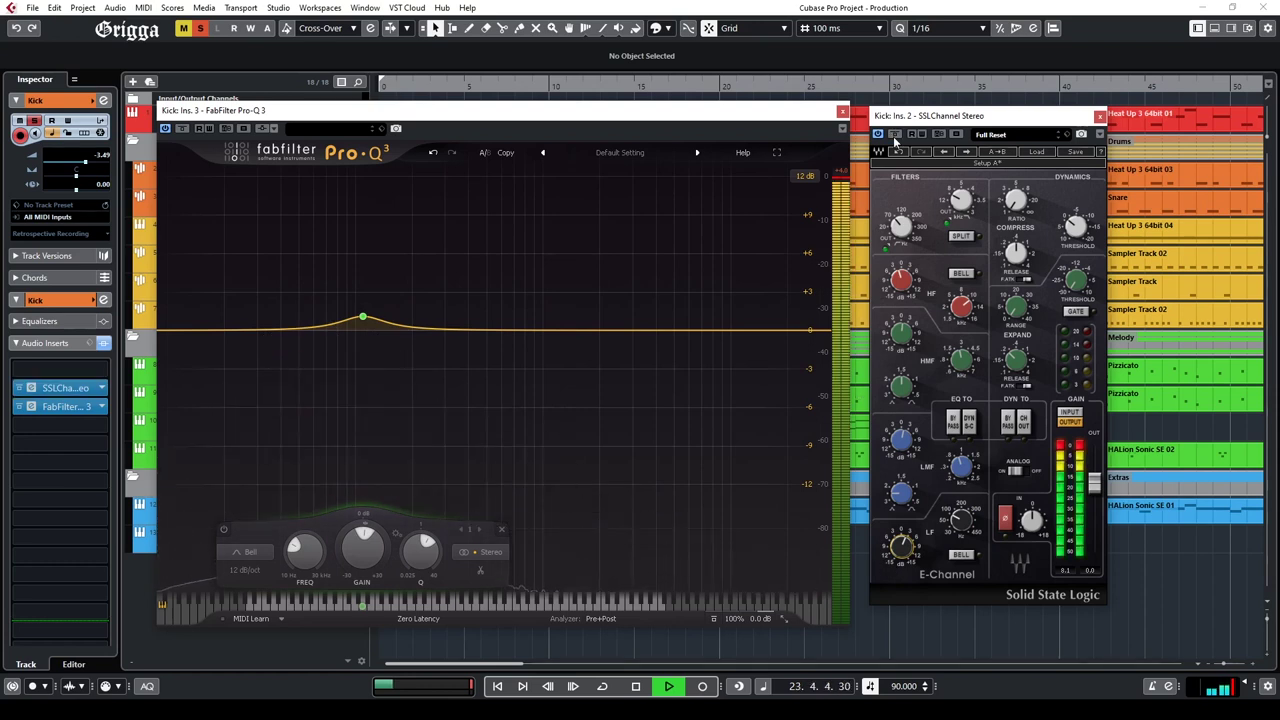
click(1099, 116)
click(843, 110)
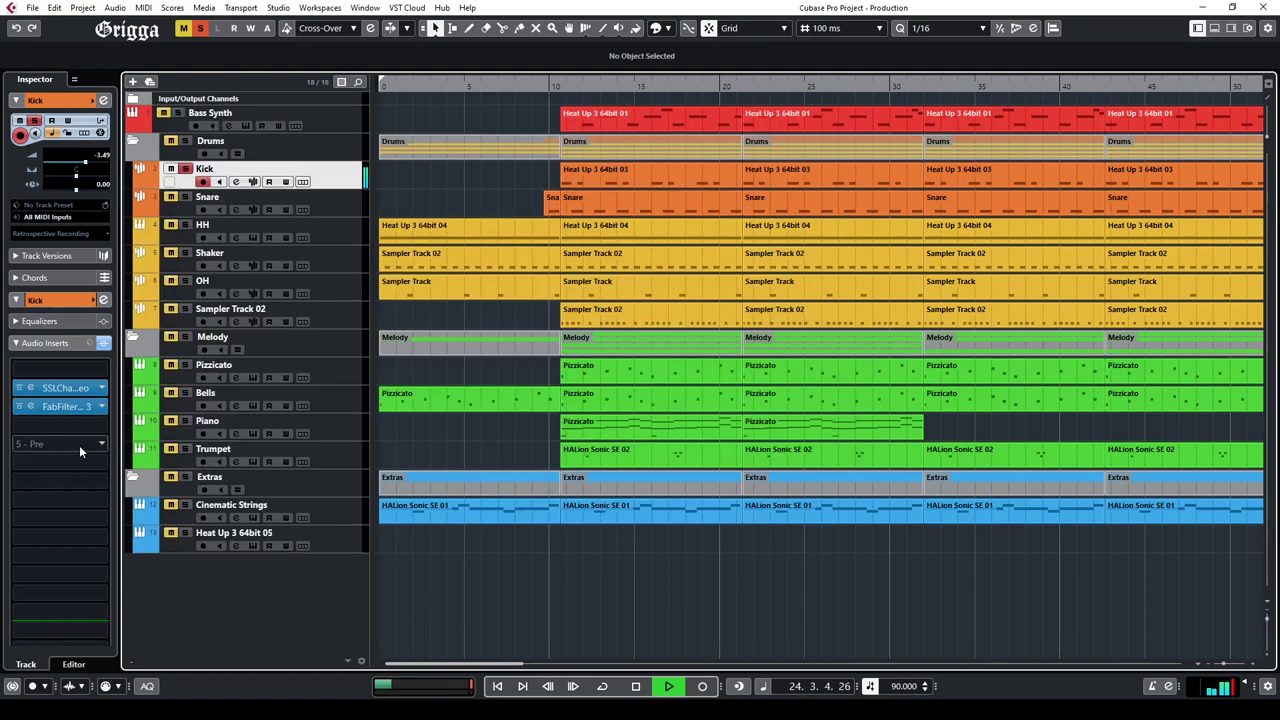
Step: Insert dbx-160 Stereo in the Kick's fourth insert slot and move its window over the arrangement
click(103, 426)
click(33, 536)
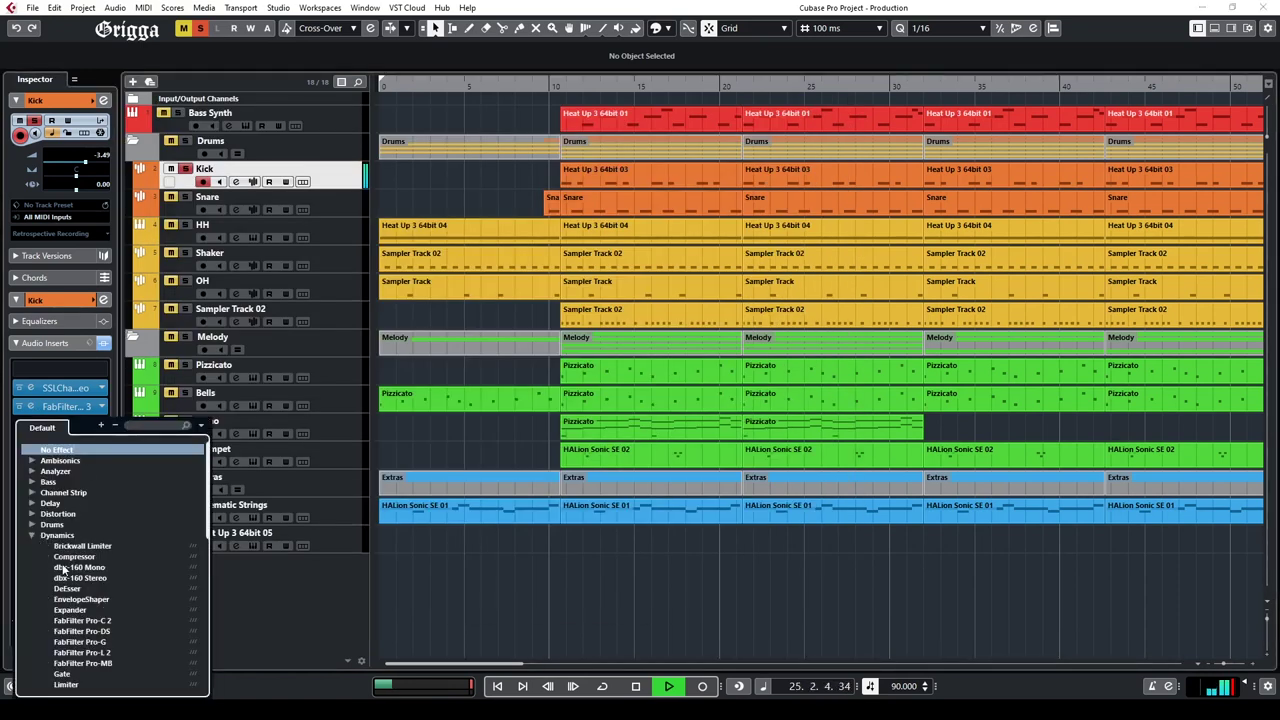
scroll(86, 579, down, 5)
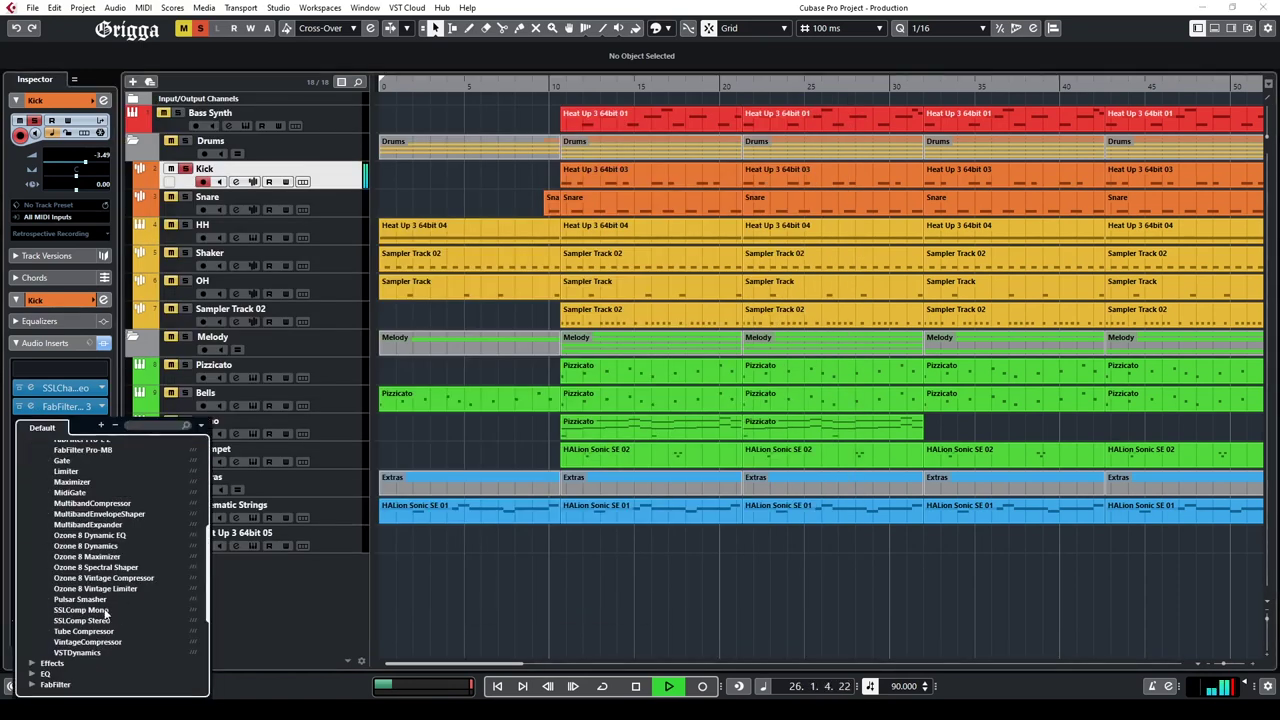
scroll(100, 618, up, 2)
scroll(91, 657, down, 2)
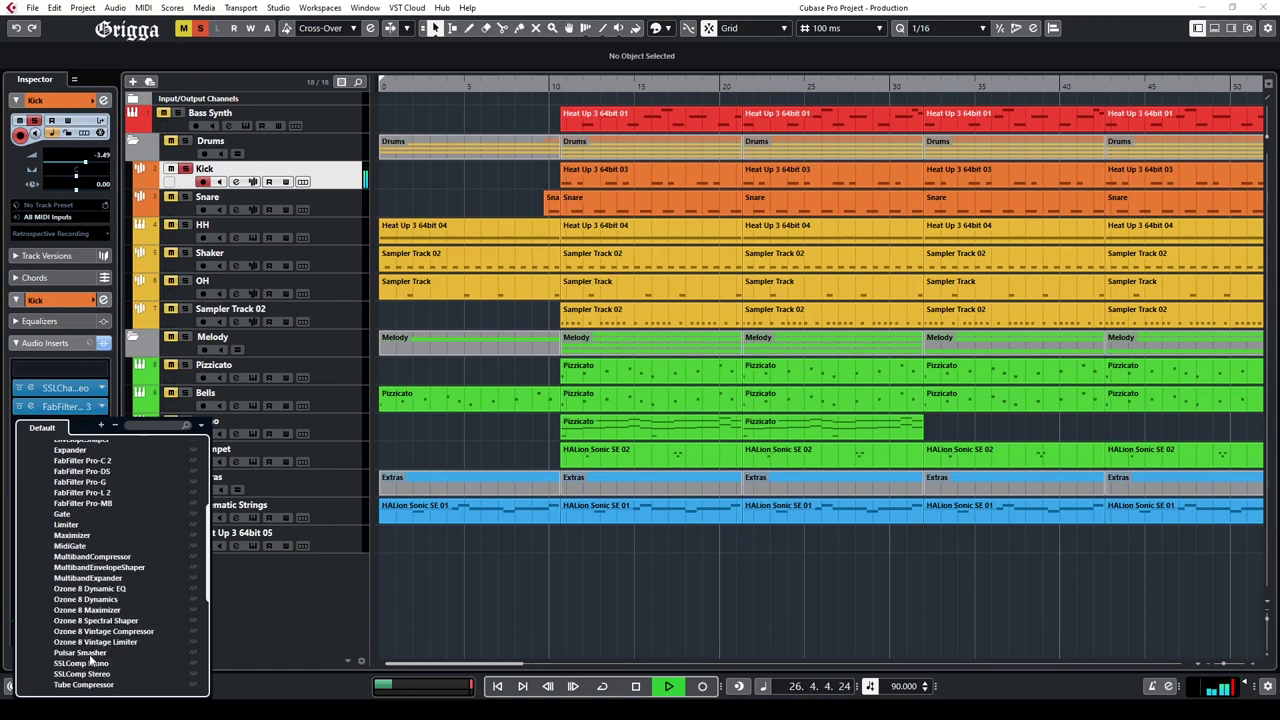
scroll(90, 636, up, 2)
click(80, 470)
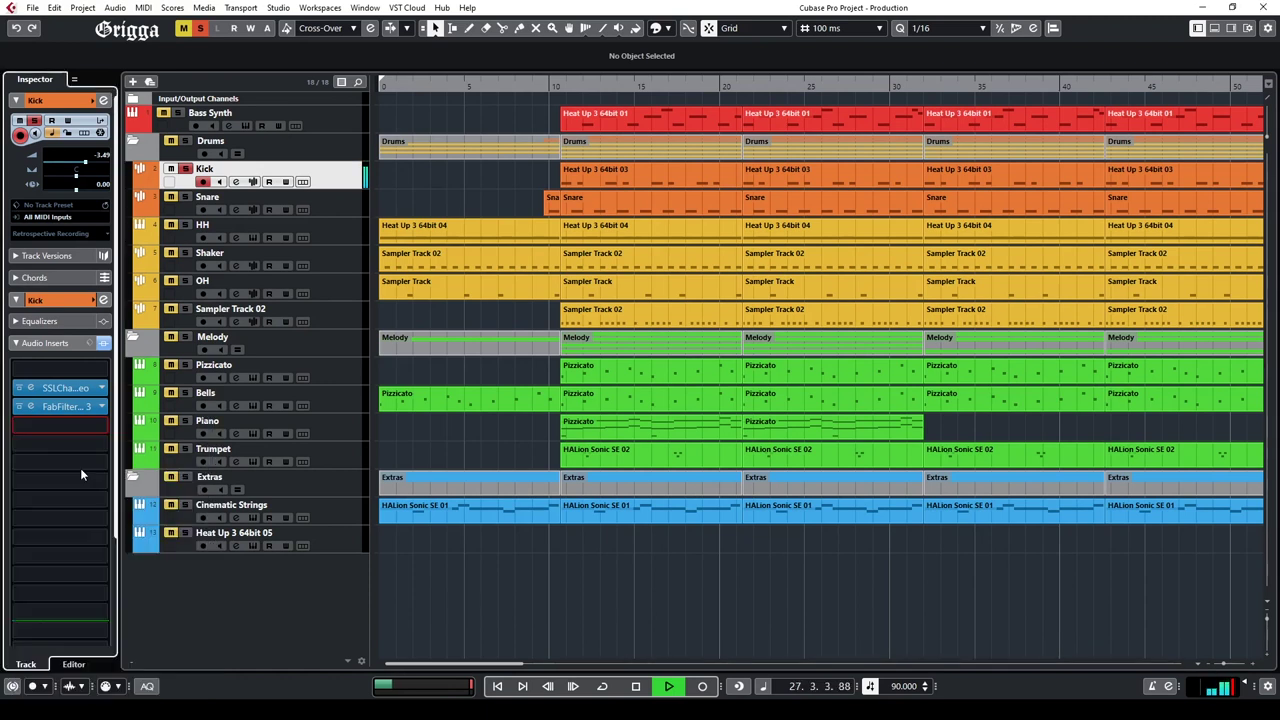
drag(933, 140, 772, 153)
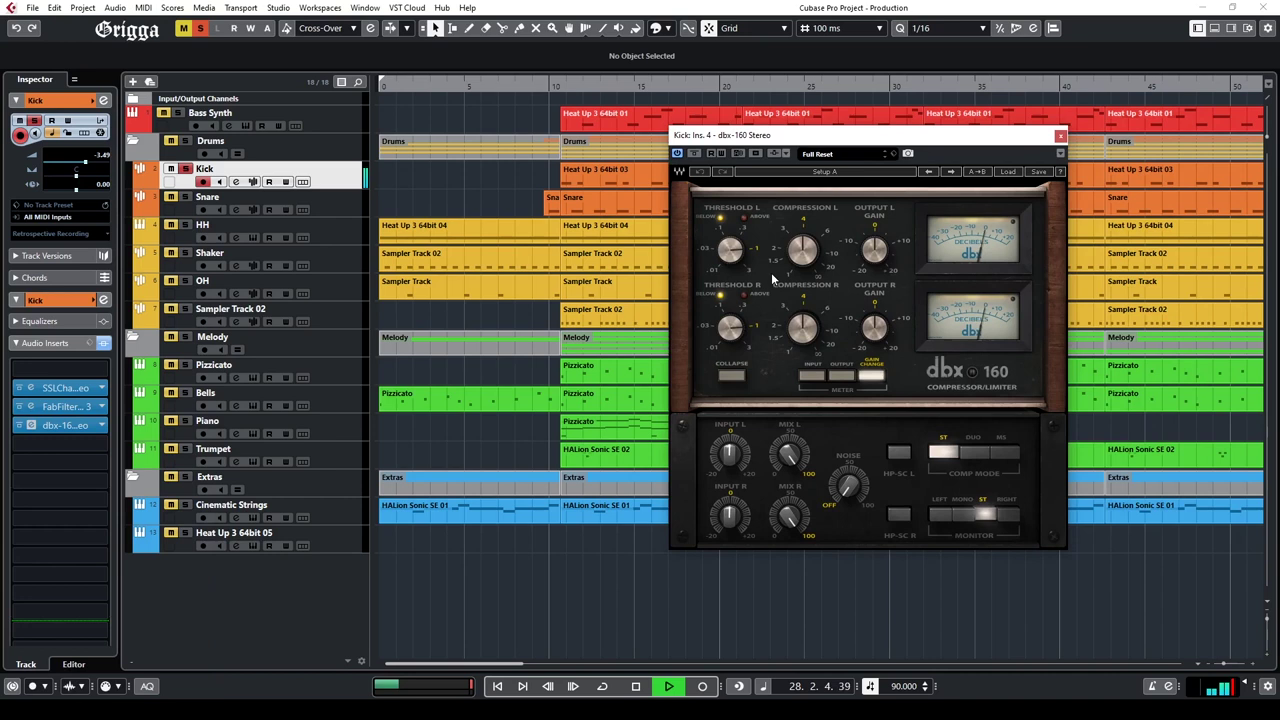
Step: Bypass the dbx-160, move it to the Kick's fifth slot and insert Torque-Live Stereo in the fourth
click(20, 425)
drag(58, 426, 62, 445)
click(101, 426)
scroll(87, 553, down, 2)
click(31, 597)
click(63, 615)
drag(966, 158, 578, 158)
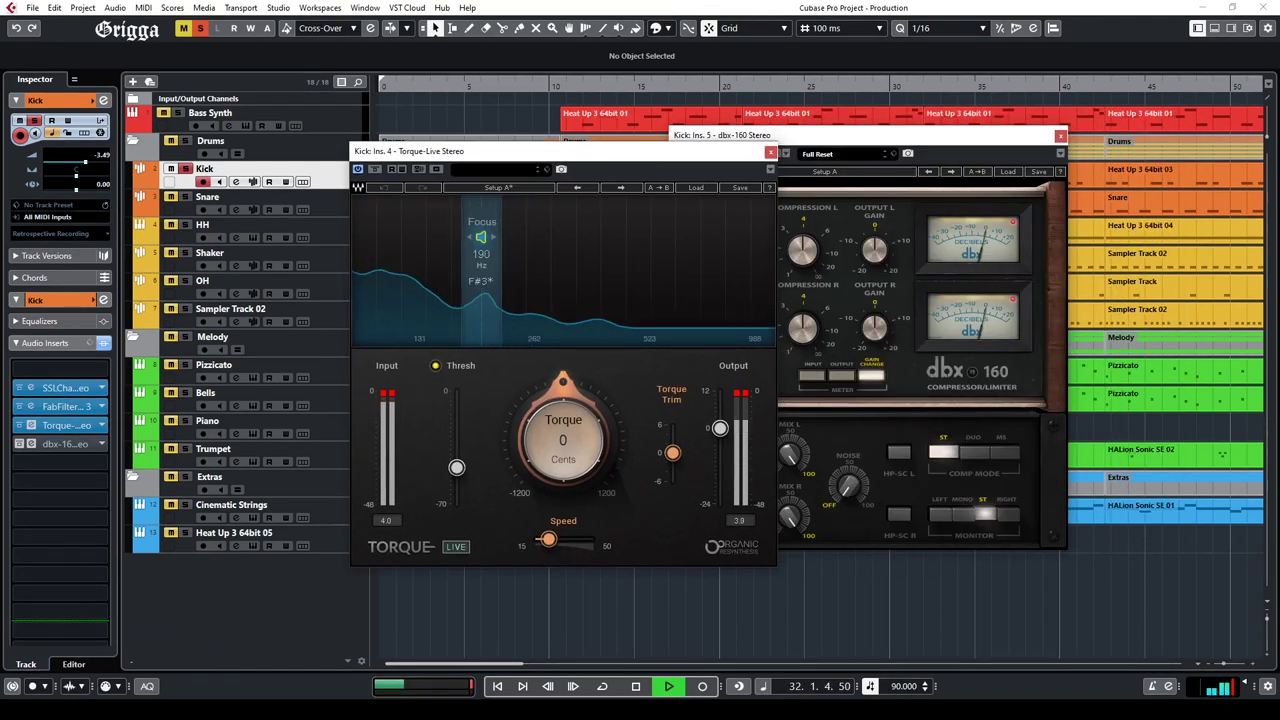
Step: Set Torque-Live to -25 cents, threshold -38.9, maximum speed and a 192 Hz focus, and raise the Torque Trim slightly
drag(561, 388, 561, 395)
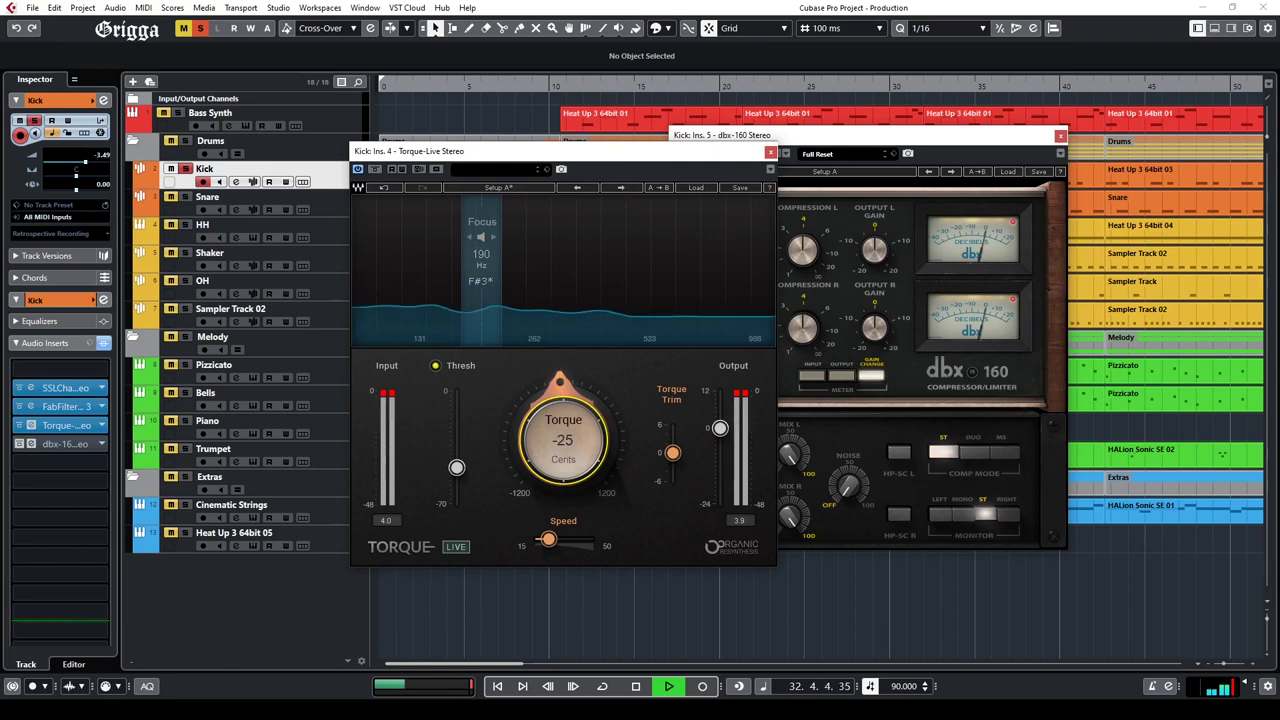
drag(674, 456, 672, 441)
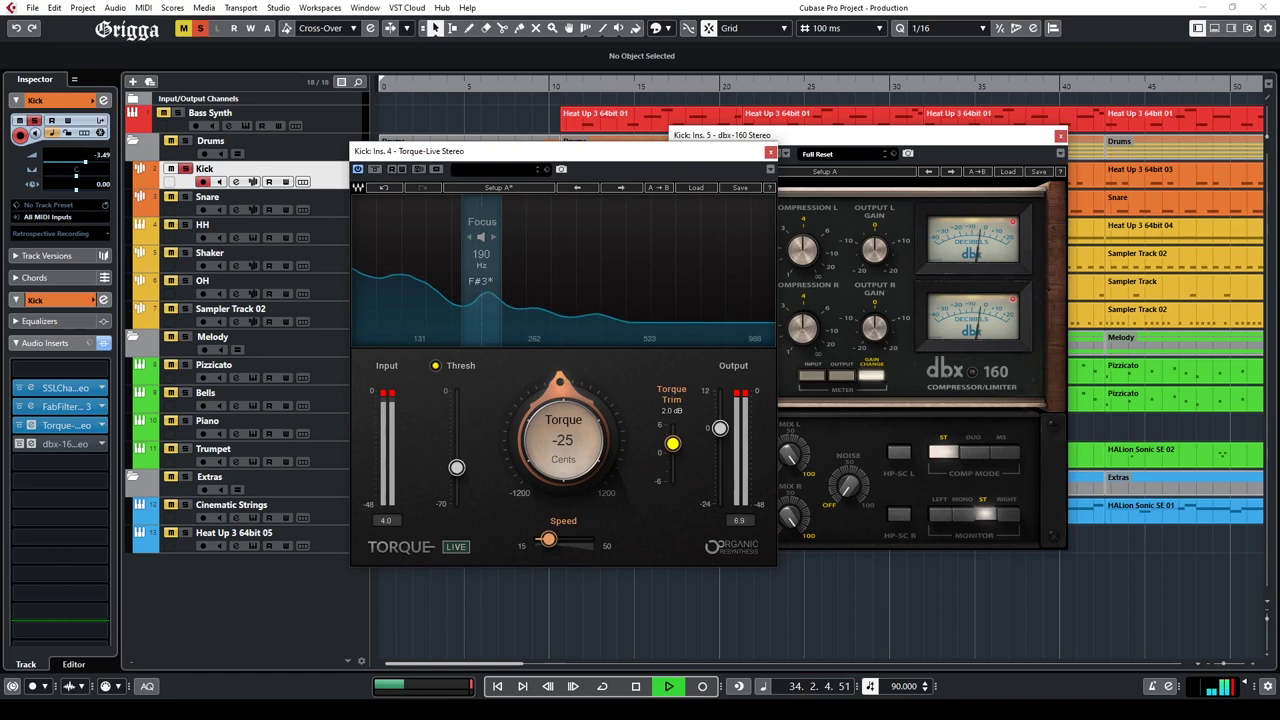
drag(673, 445, 673, 448)
drag(588, 539, 586, 539)
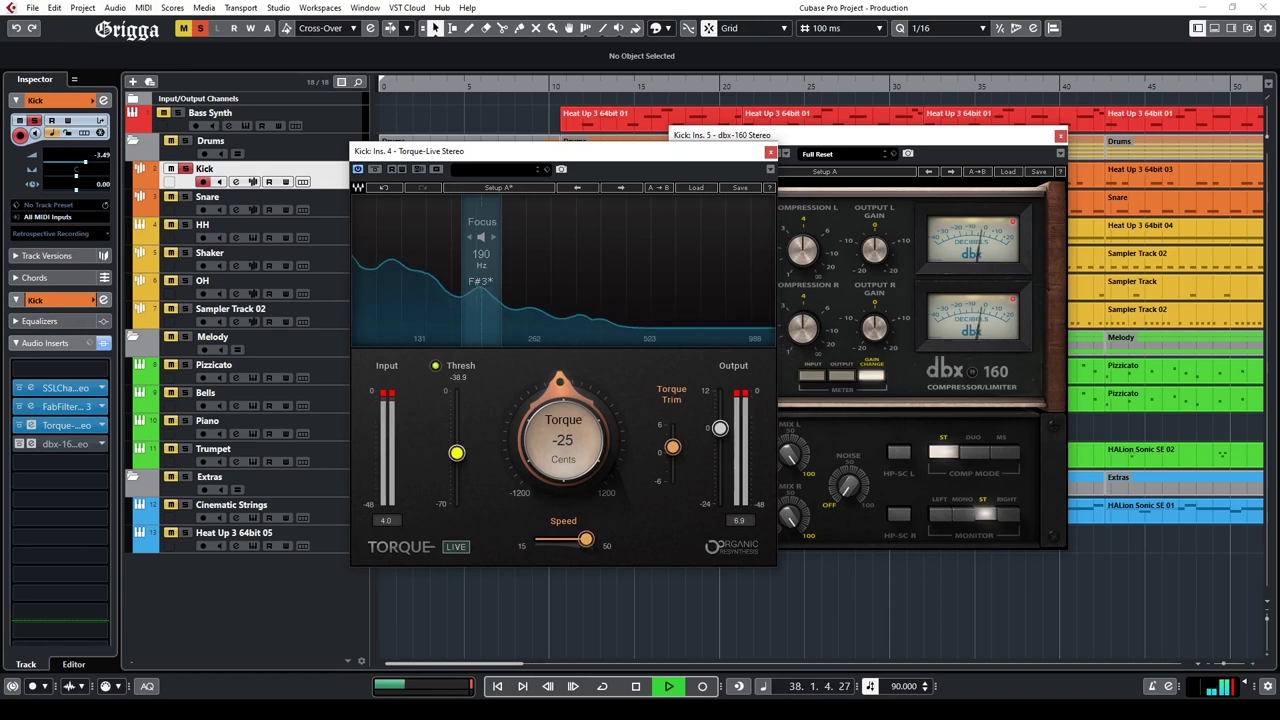
mouse_move(480, 270)
mouse_down()
mouse_move(437, 270)
mouse_move(478, 270)
mouse_up()
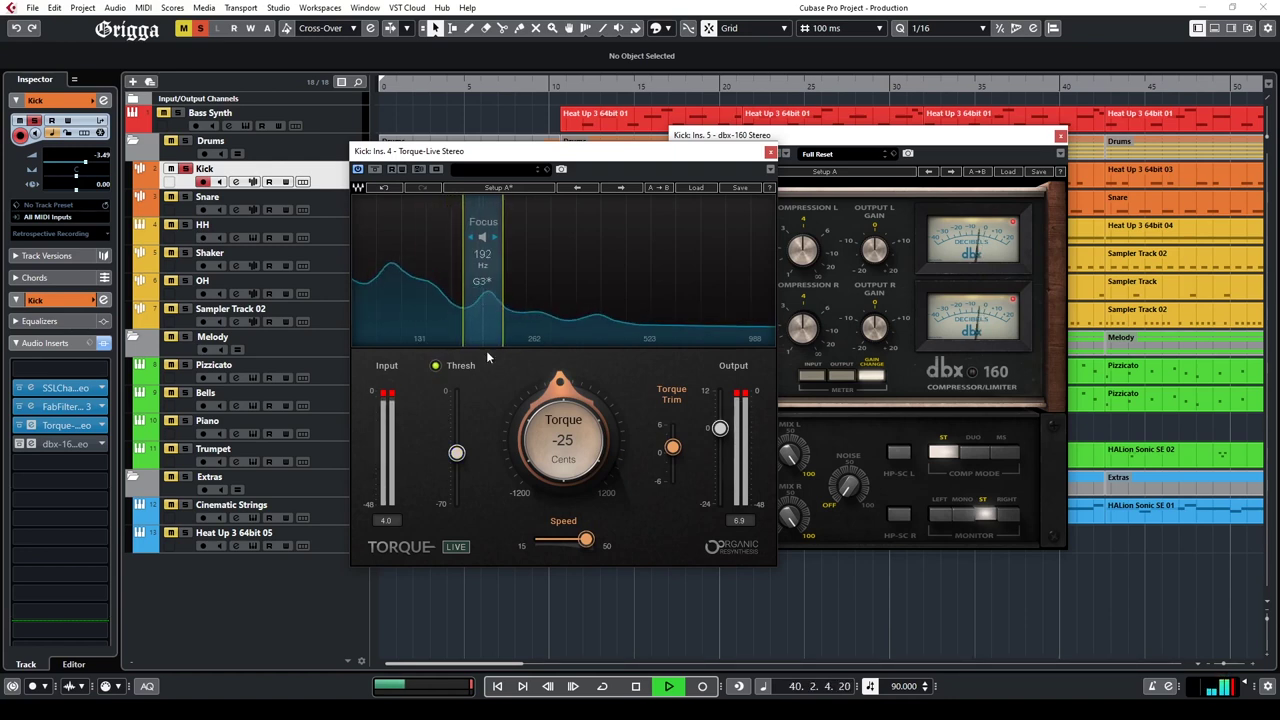
Step: Compare the kick with Torque-Live bypassed, set the torque to -15 cents and the trim to 0.9 dB, and close its window
click(374, 170)
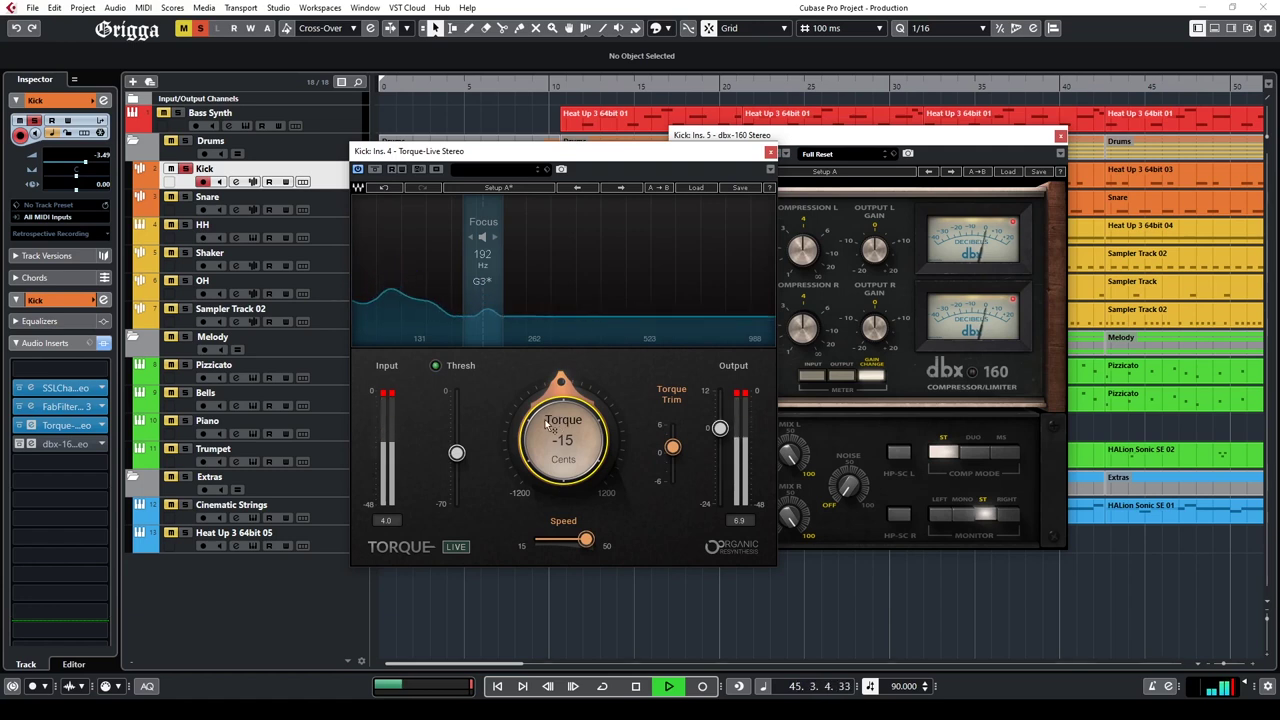
drag(674, 448, 674, 450)
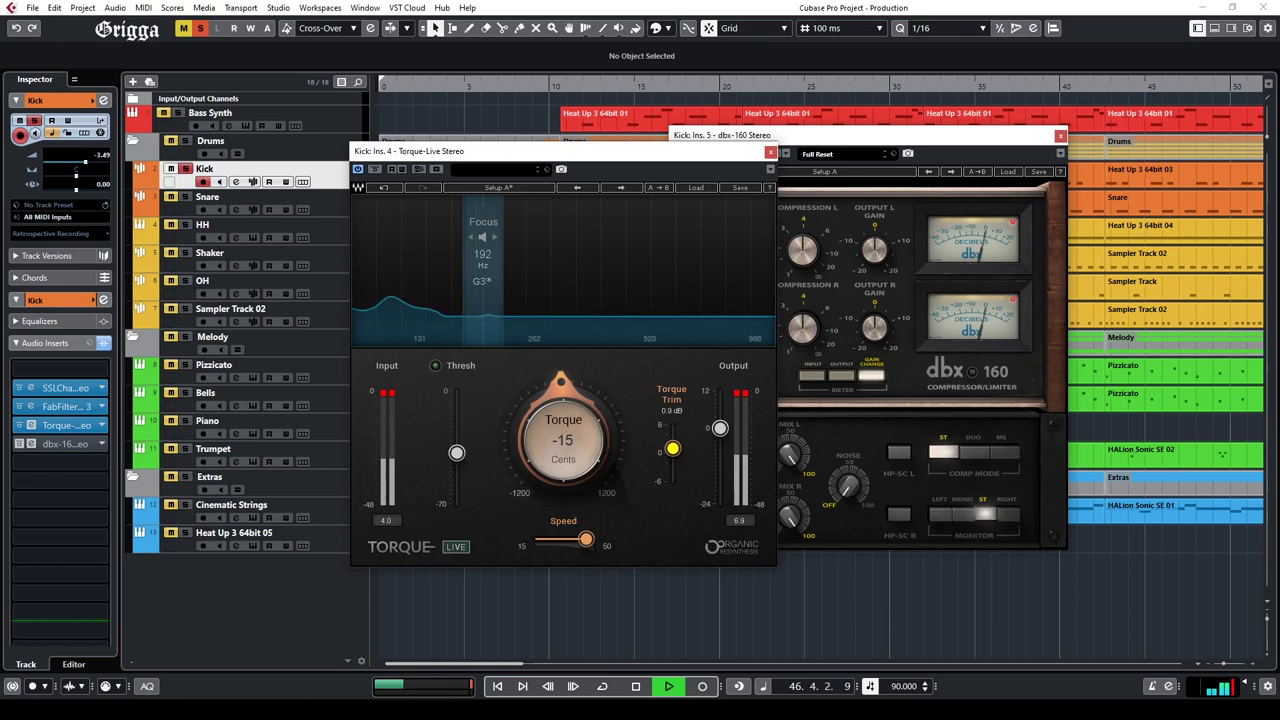
click(770, 152)
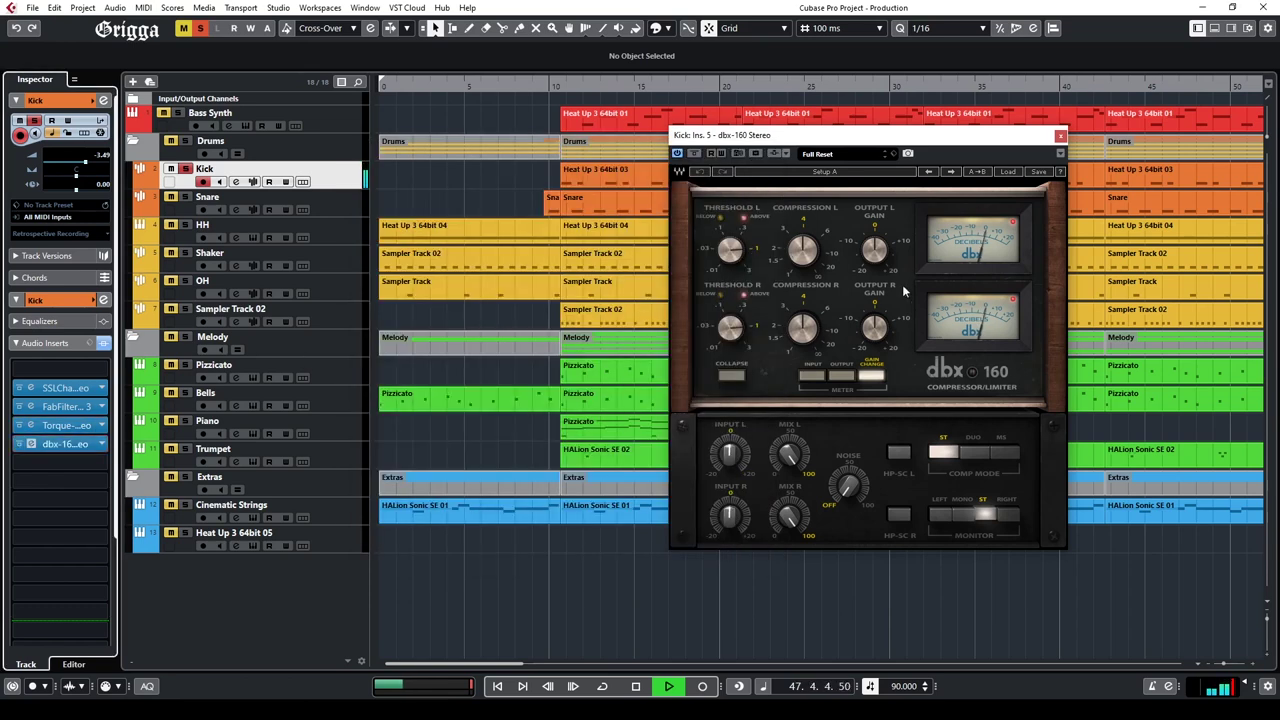
Step: Reactivate the Kick's dbx-160, lower its compression ratio to about 1.5, and close its window
drag(798, 252, 798, 249)
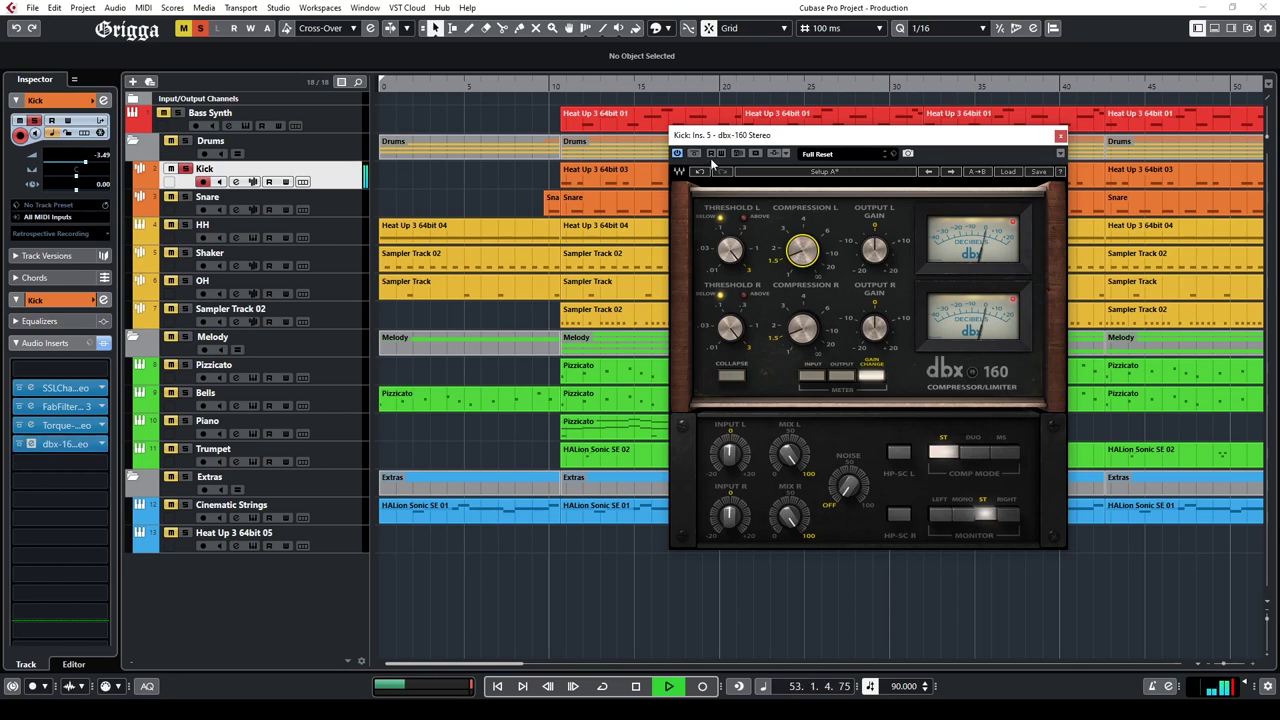
click(1060, 136)
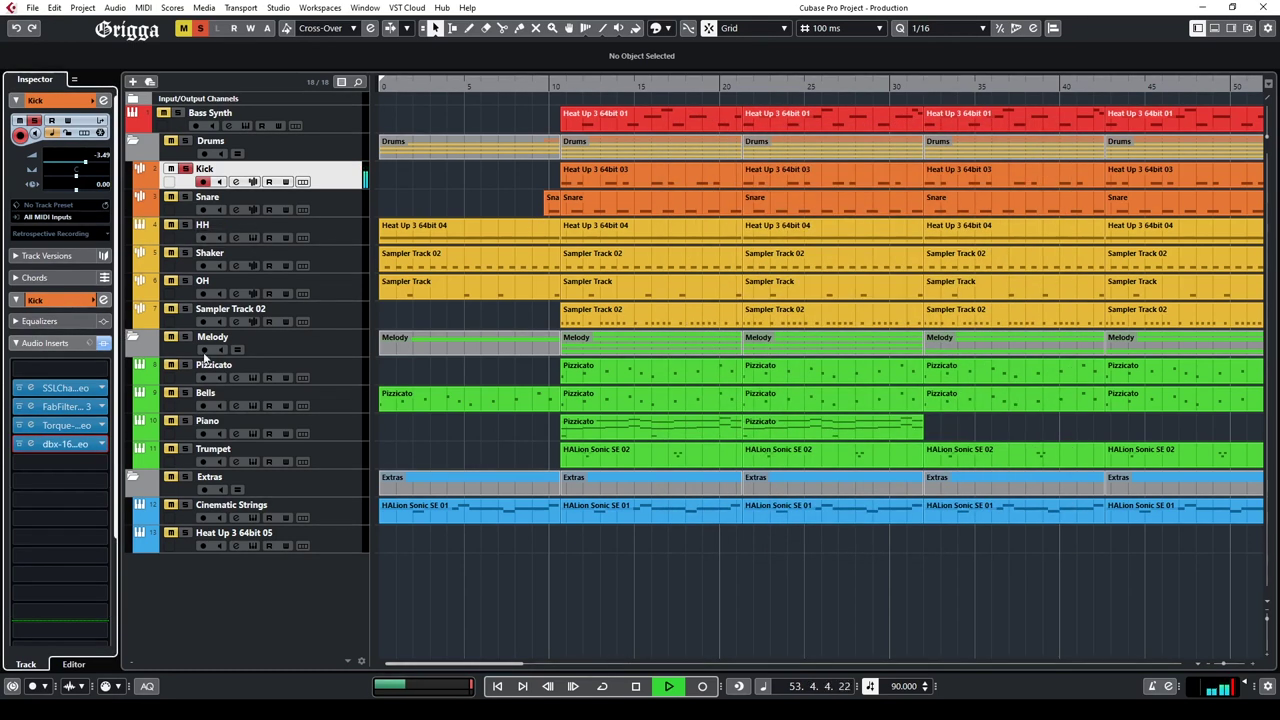
Step: Insert the Steinberg Compressor in the Bass Synth's sixth insert slot
click(190, 130)
click(102, 330)
click(55, 439)
click(74, 460)
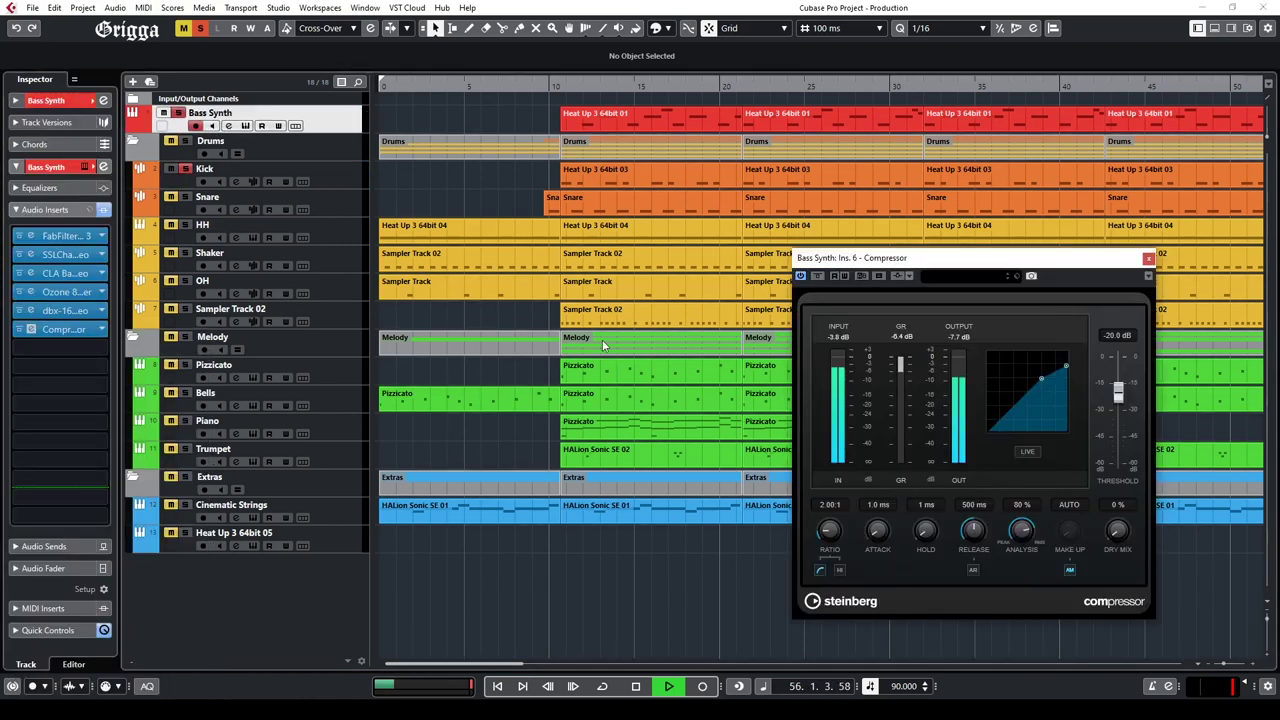
Step: Add the Kick as side-chain input of the Bass Synth's Compressor
click(906, 277)
click(1020, 415)
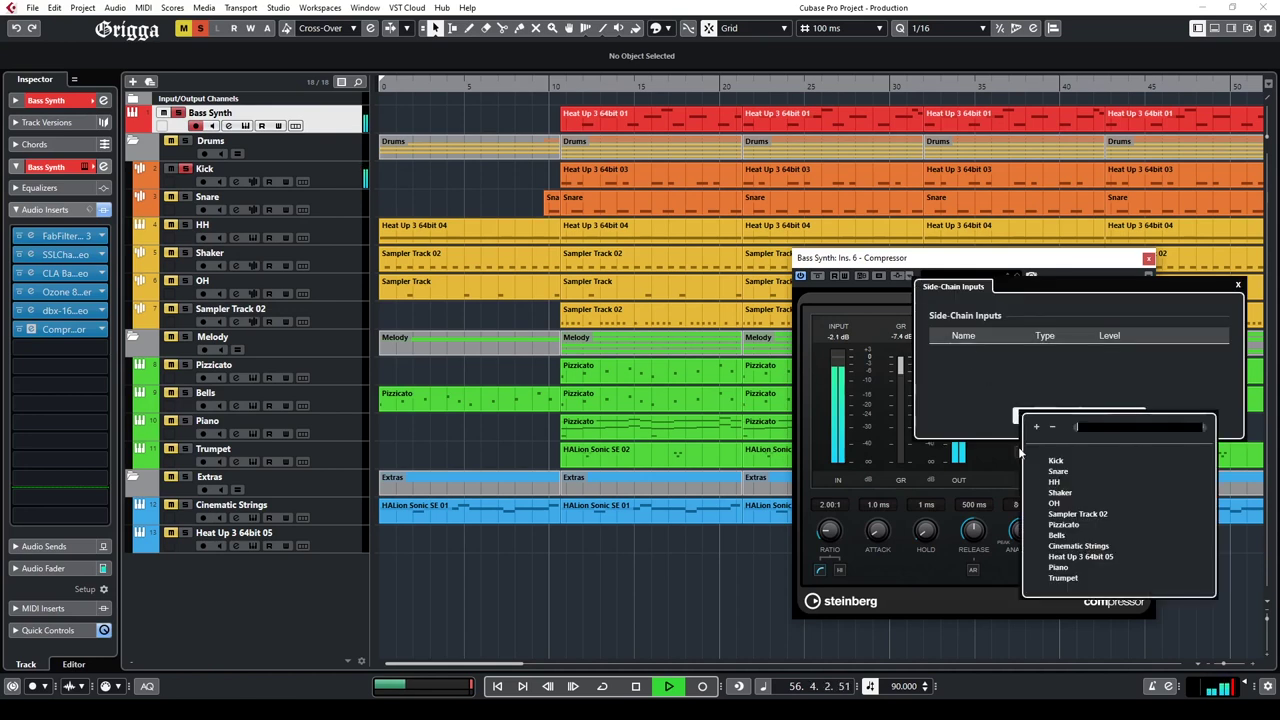
click(1055, 461)
click(1237, 287)
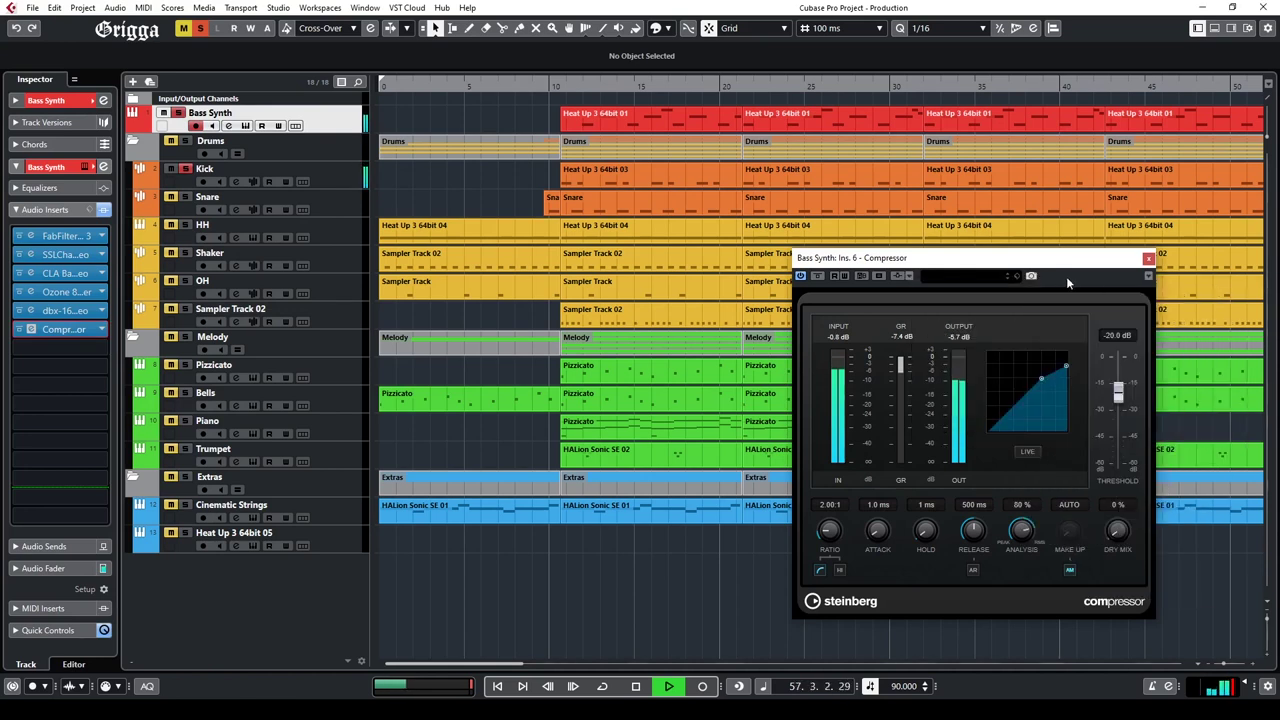
Step: Set the Bass Synth's Compressor to ratio 2.49:1, release 119 ms and threshold -9.4 dB
drag(821, 266, 621, 220)
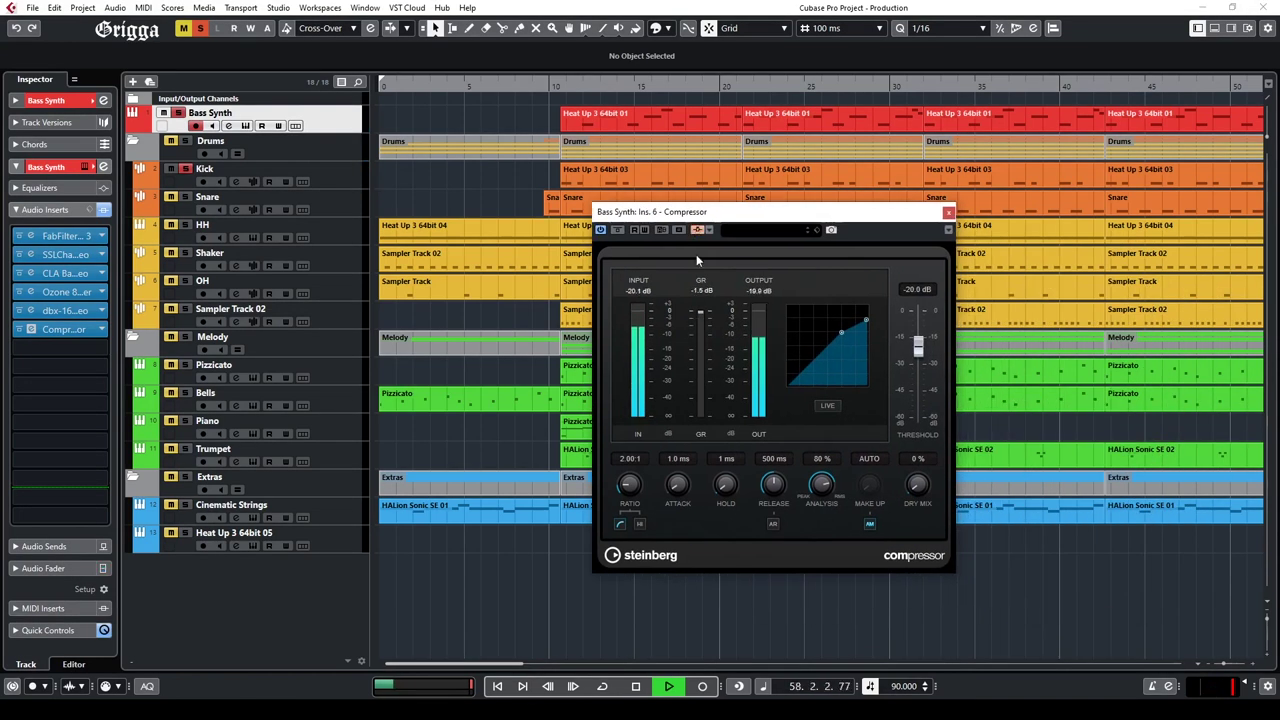
drag(761, 537, 754, 515)
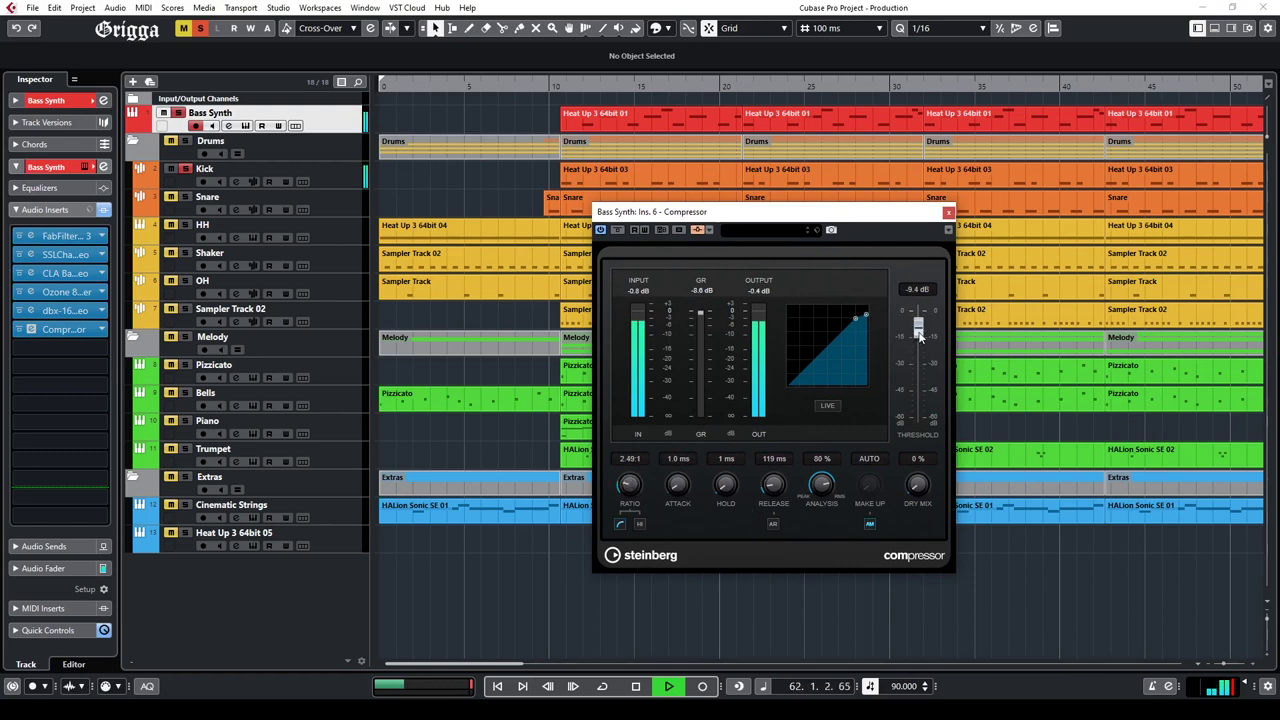
Step: In the MixConsole, unsolo Bass Synth, solo Snare through Sampler Track 02, and set Kick to -5.22 and Snare to -0.75
click(293, 10)
click(300, 43)
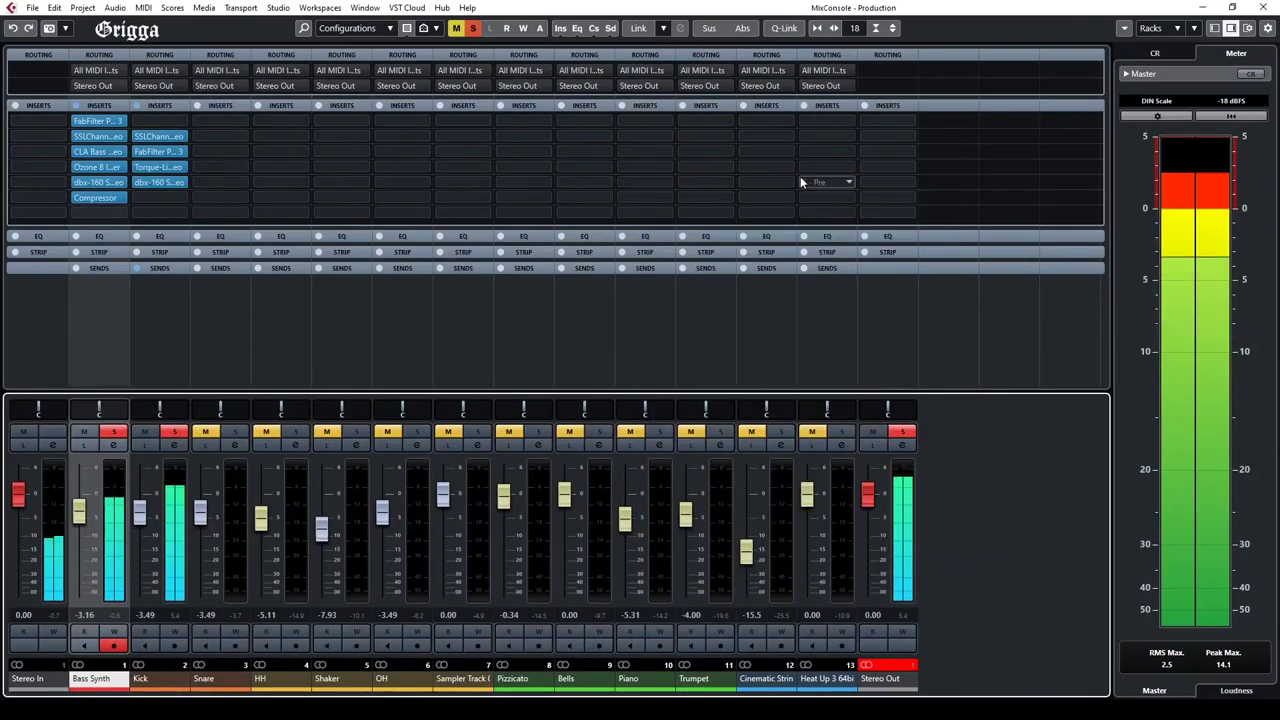
click(114, 431)
click(235, 431)
click(296, 431)
click(356, 431)
click(417, 431)
click(478, 431)
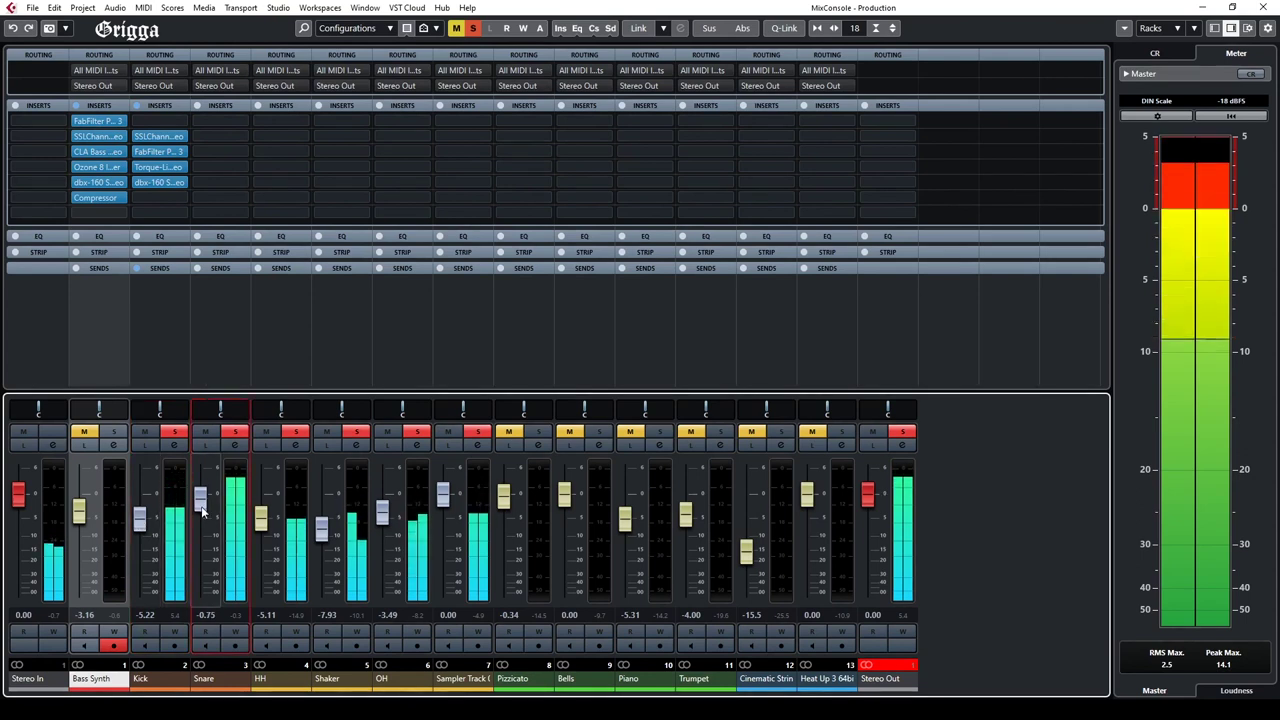
Step: Unsolo Sampler Track 02 and OH, and lower the HH fader to -6.87 and the Shaker fader to -9.07
click(478, 431)
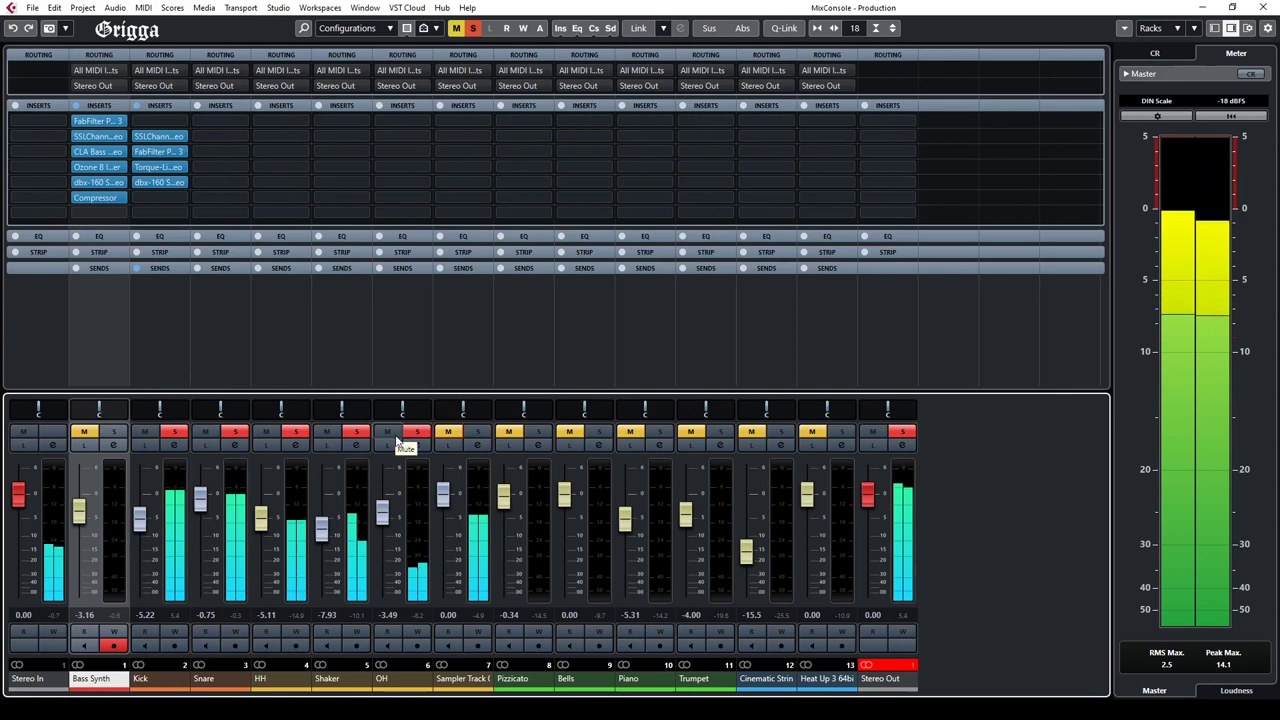
click(417, 431)
click(357, 431)
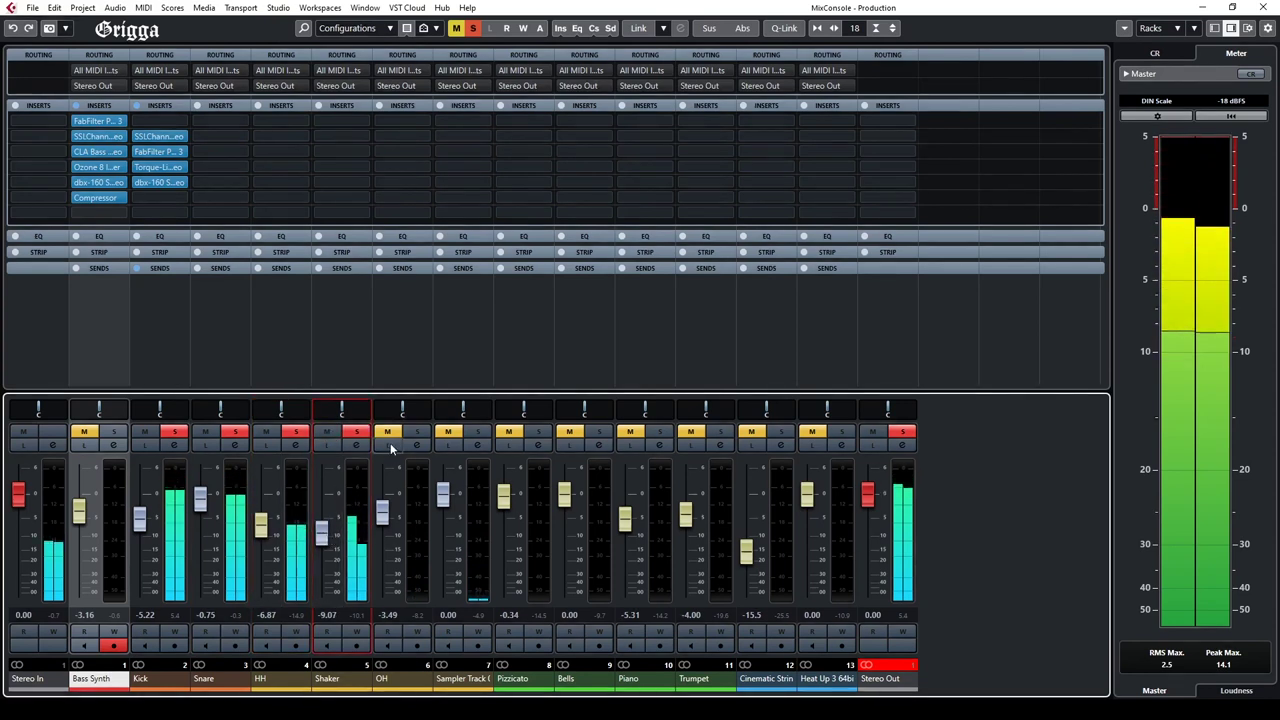
Step: Lower the Shaker fader to -10.7 and insert Ozone 8 Imager in its first slot
click(352, 121)
click(334, 297)
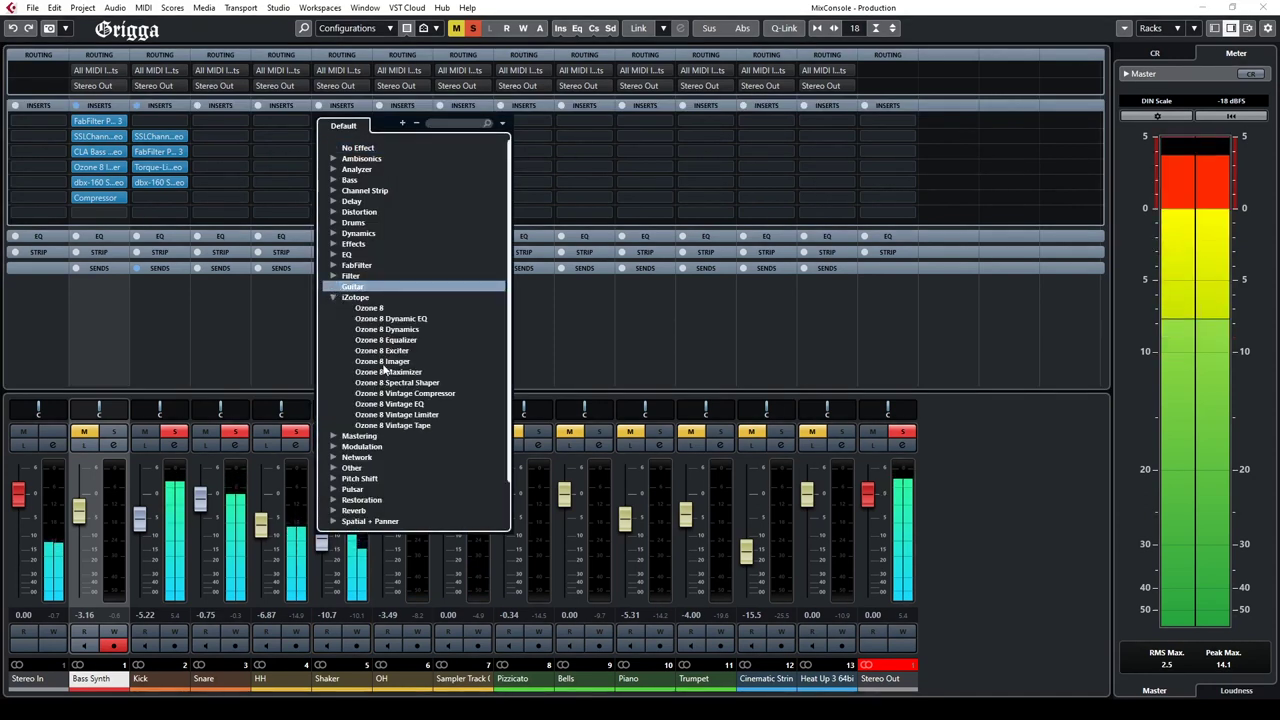
click(383, 362)
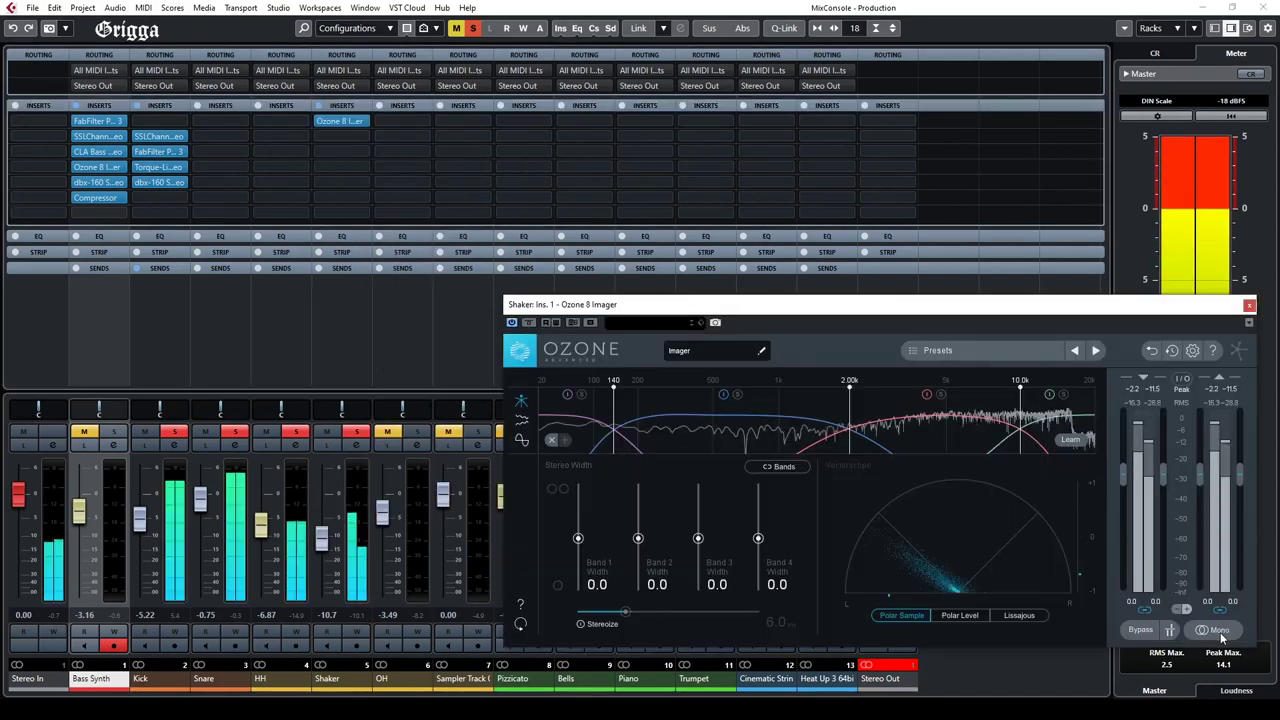
Step: Rebalance the Imager's output channels on the Shaker to about -2.9 left and +5.9 right, and close its window
mouse_move(1201, 474)
mouse_down()
mouse_move(1202, 487)
mouse_move(1240, 446)
mouse_move(1202, 487)
mouse_up()
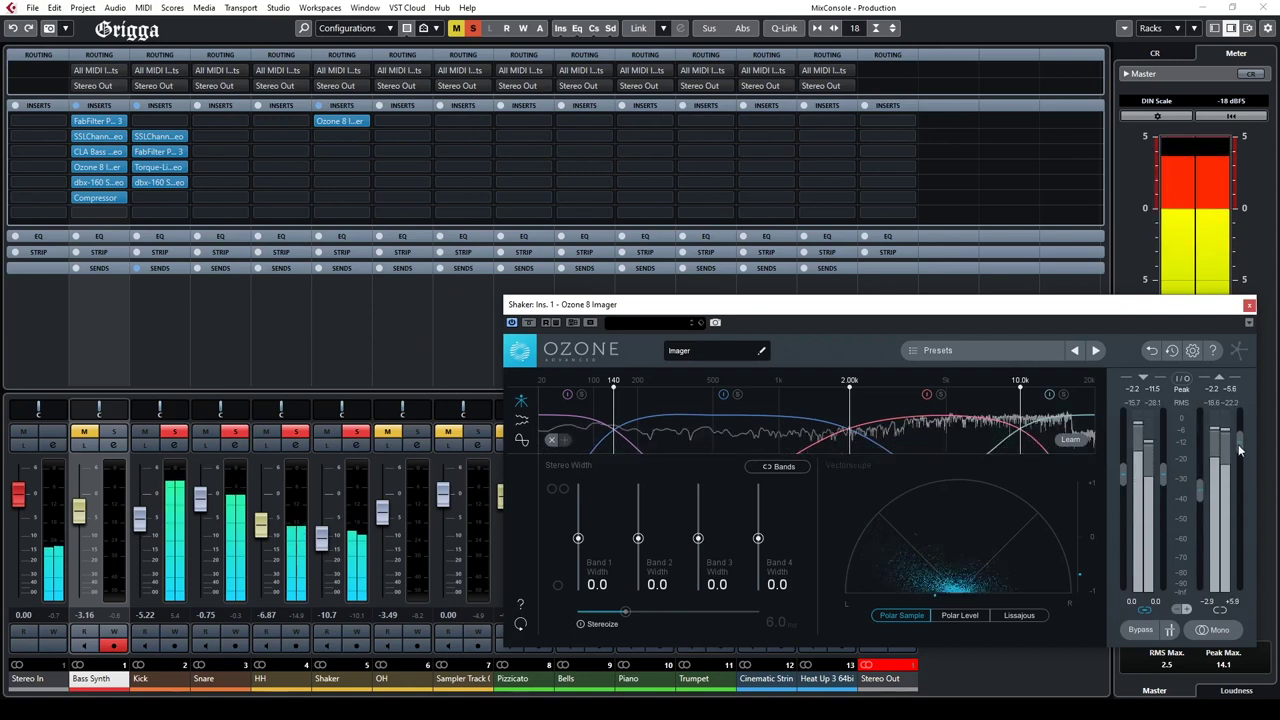
drag(1218, 478, 1231, 458)
click(1249, 306)
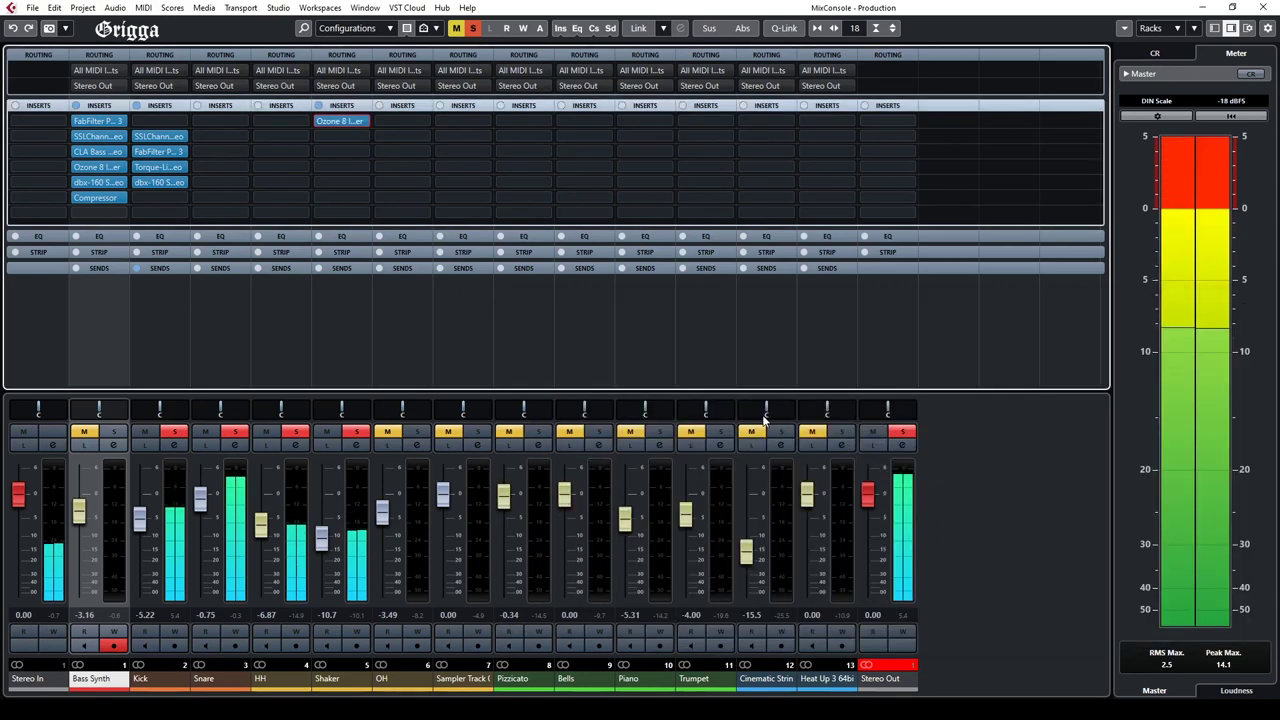
Step: Lower the Shaker to -11.6, solo OH and Sampler Track 02 again, and set them to -6.53 and -11.8
click(323, 545)
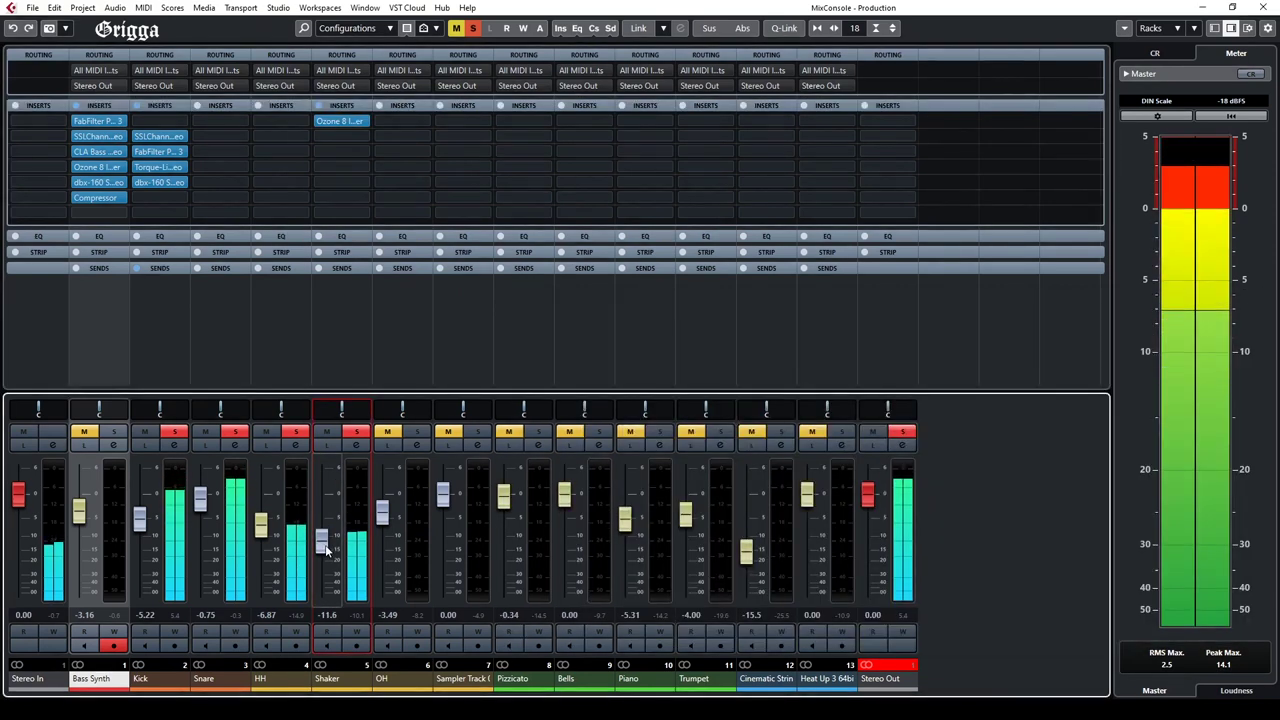
mouse_move(384, 527)
mouse_down()
mouse_move(386, 544)
mouse_move(385, 530)
mouse_up()
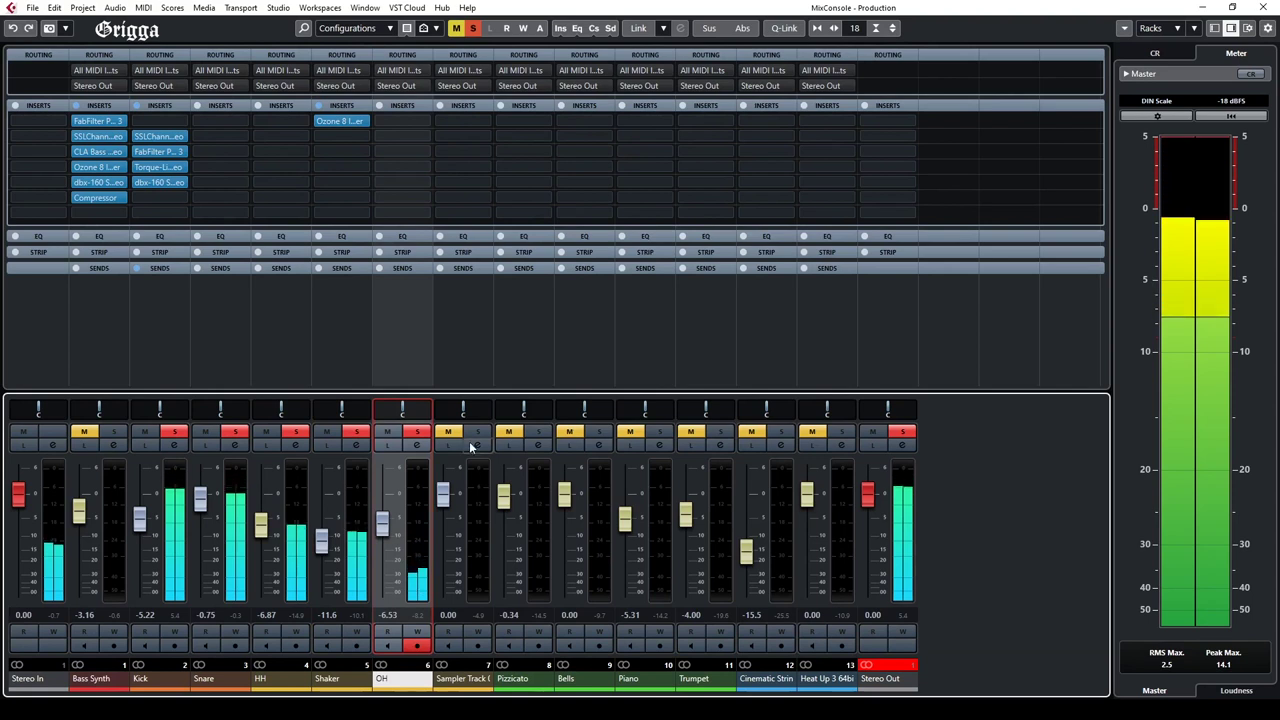
drag(443, 492, 446, 545)
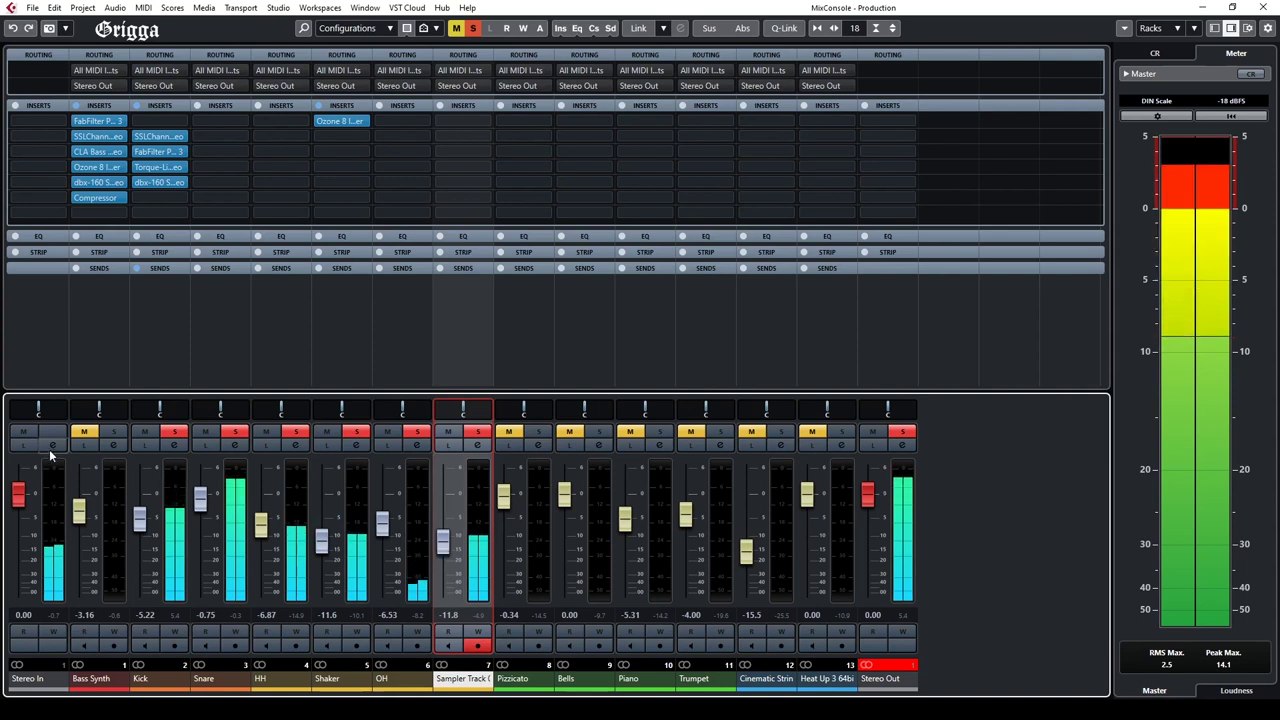
Step: Solo the Bass Synth with the drums and lower its fader to -4.48
click(114, 515)
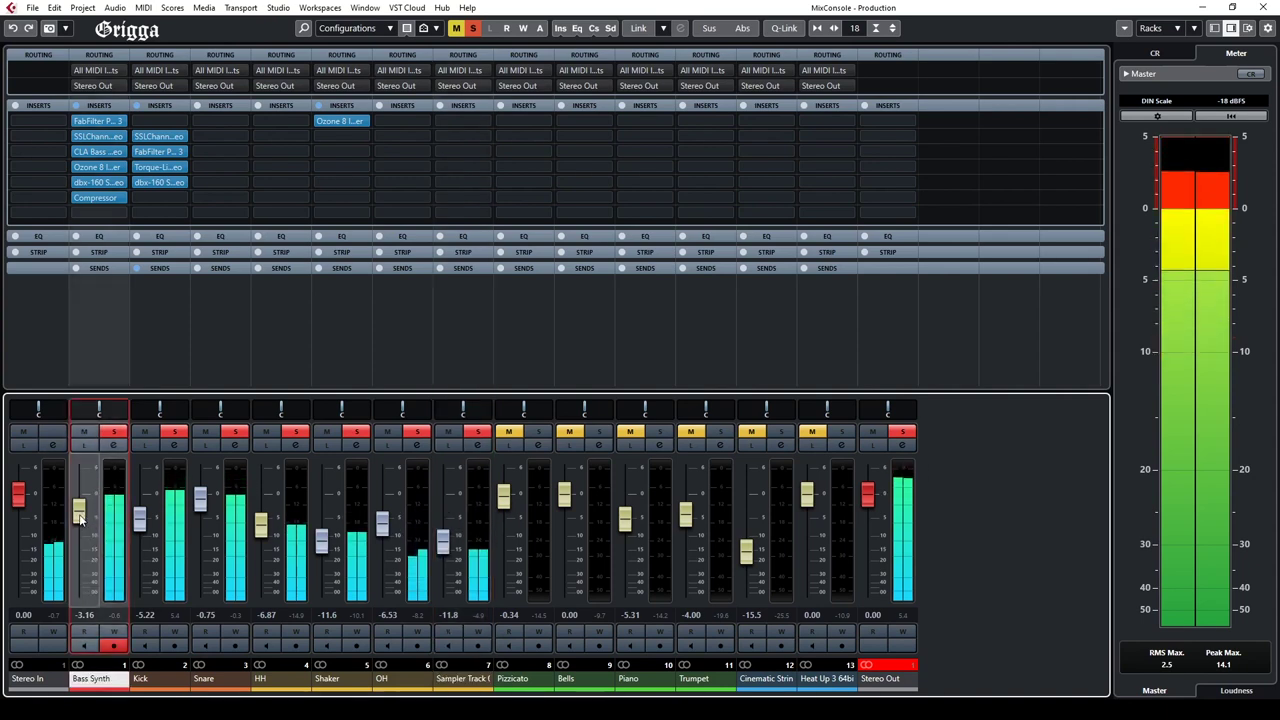
scroll(80, 519, down, 2)
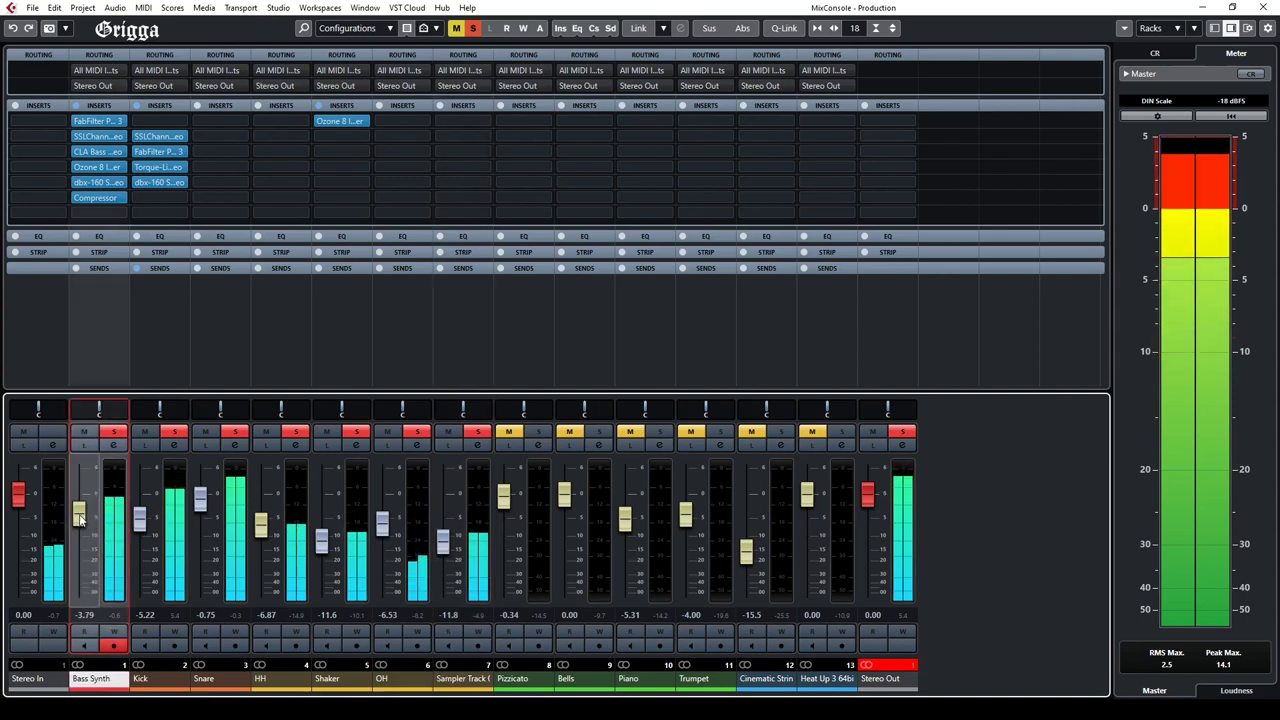
scroll(80, 519, down, 2)
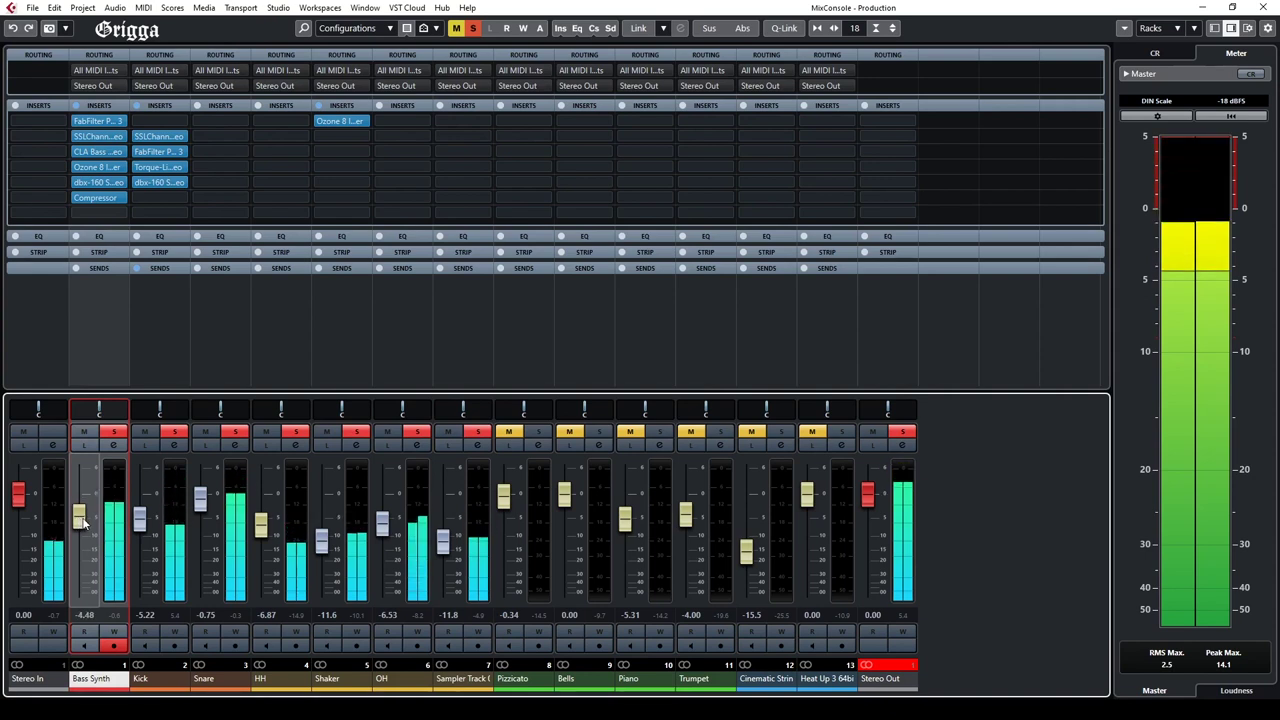
Step: Return to the project window and move playback to where the Bass Synth part begins
click(1203, 7)
click(563, 86)
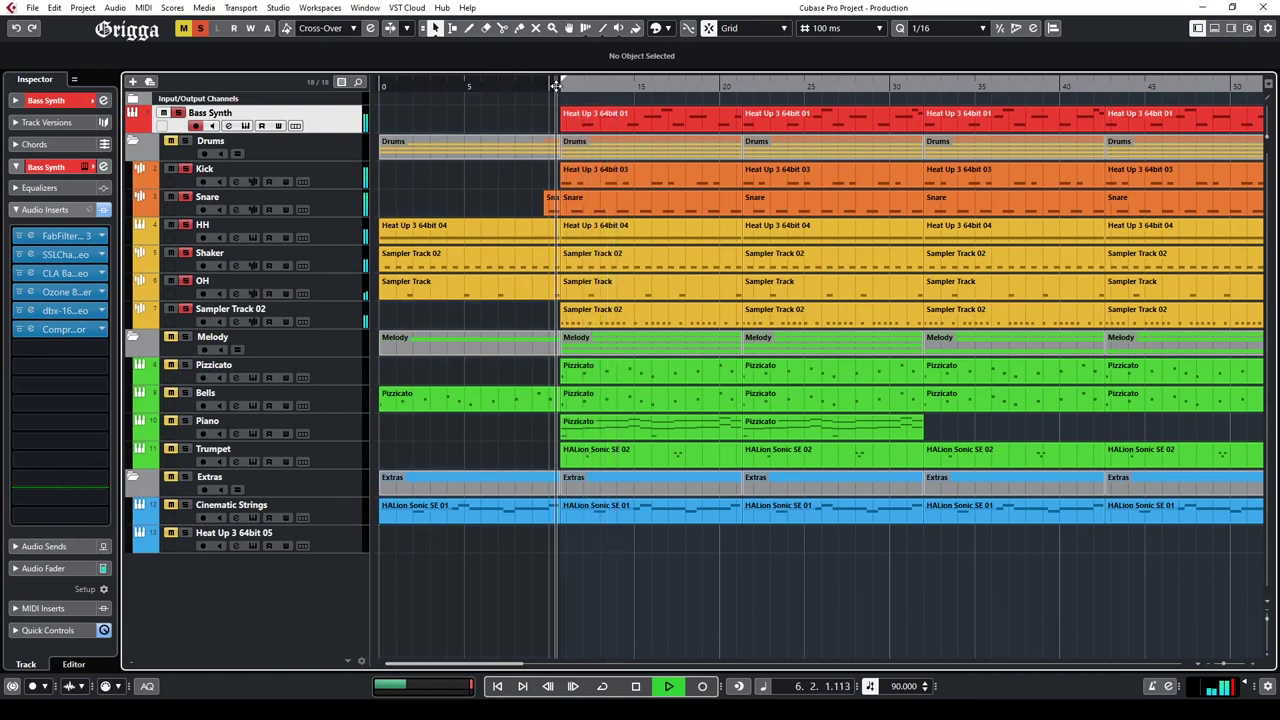
Step: Set the locator range to the section from about 21 to 32 seconds and turn on cycle playback
scroll(557, 111, up, 4)
scroll(557, 111, down, 5)
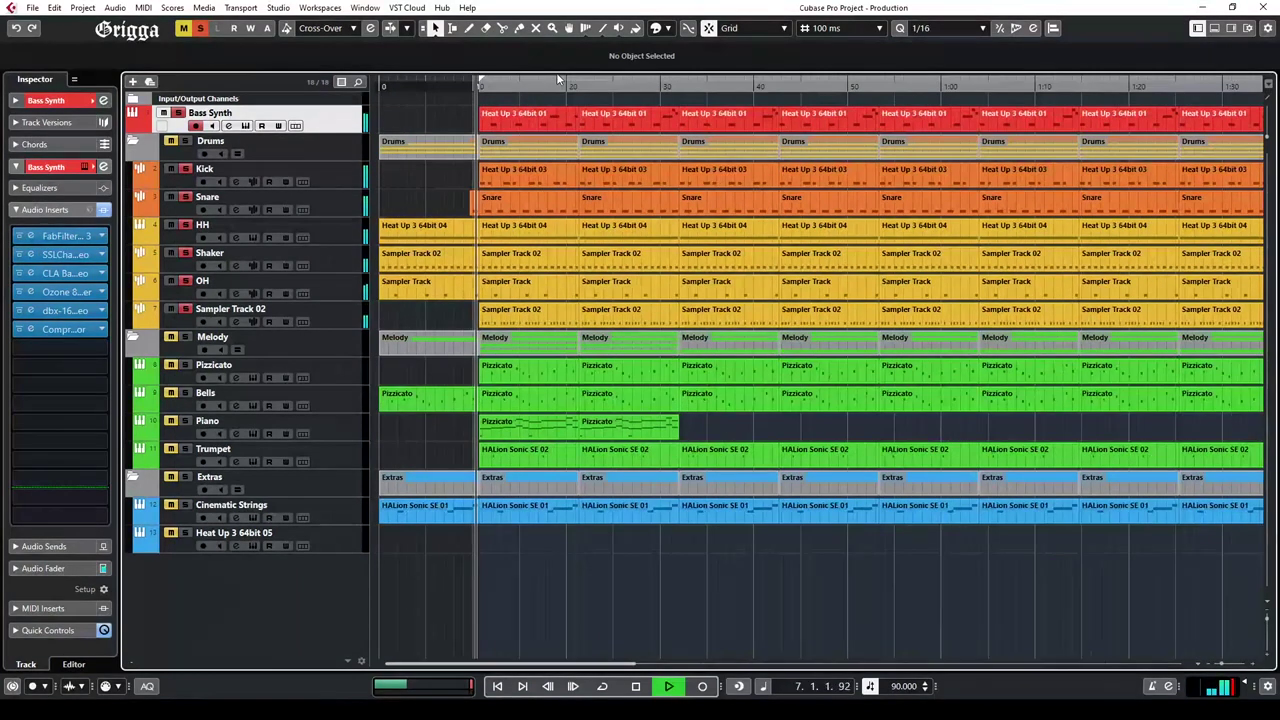
drag(558, 77, 646, 89)
drag(474, 82, 570, 125)
drag(757, 87, 757, 66)
click(1088, 81)
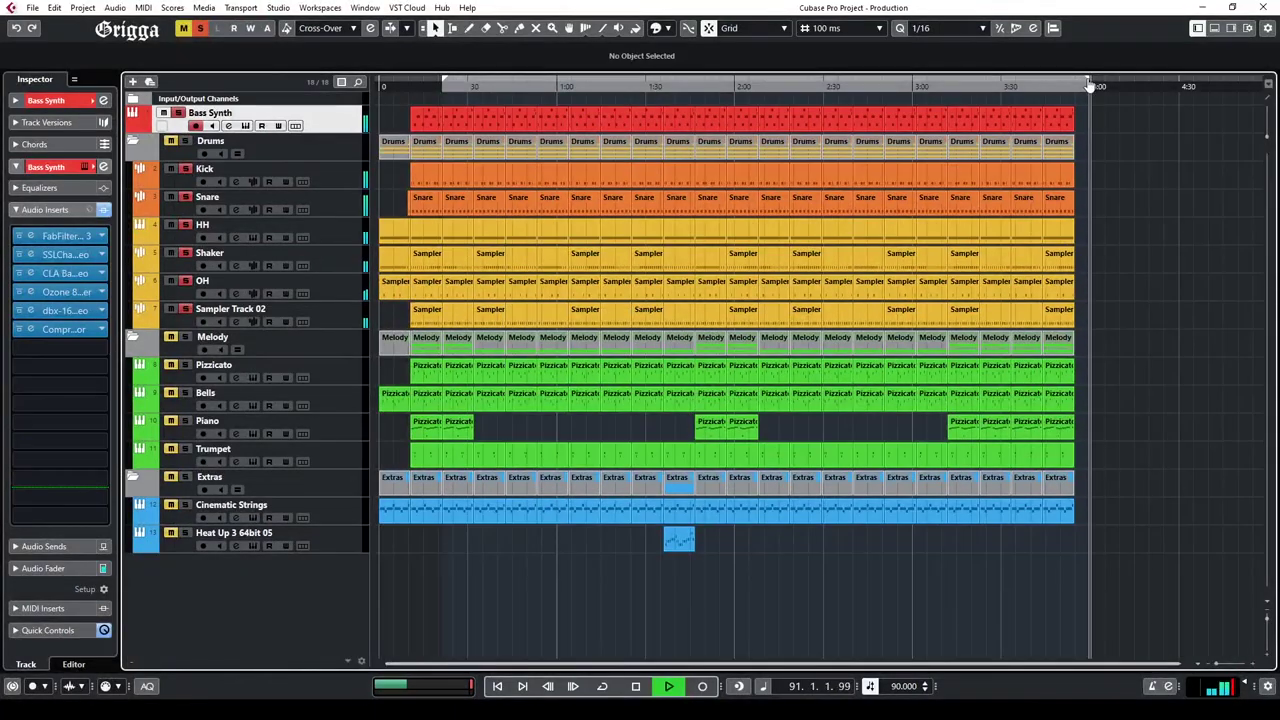
drag(1090, 81, 467, 155)
drag(443, 86, 377, 136)
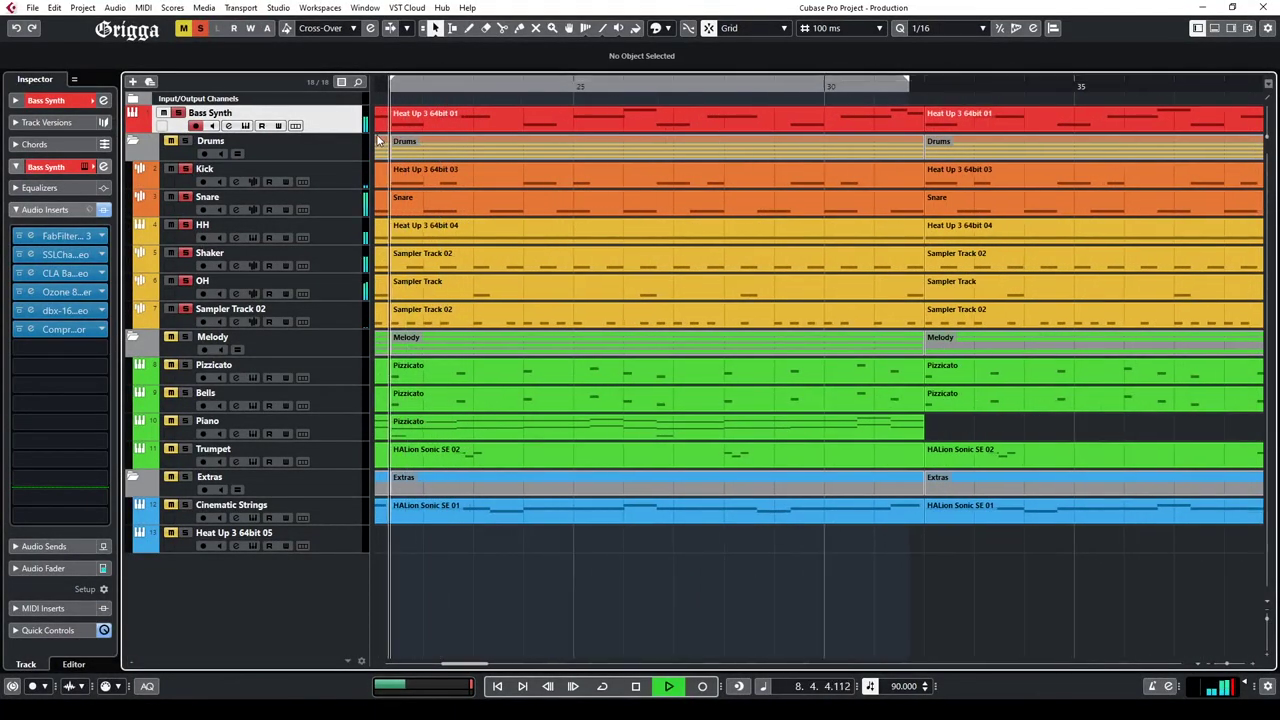
click(602, 686)
drag(384, 87, 380, 138)
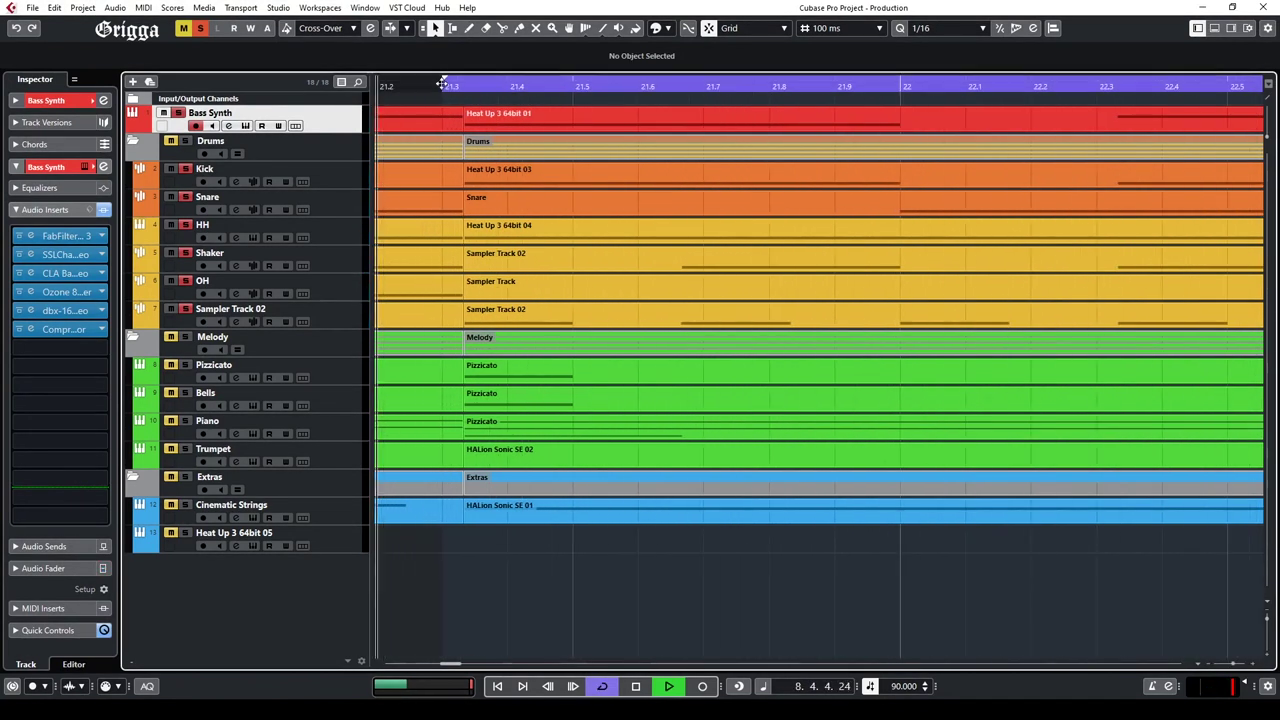
Step: Switch the snap type to Events and align the cycle's start with the beginning of the clips near 21.3 seconds
drag(446, 81, 505, 100)
click(745, 28)
click(745, 72)
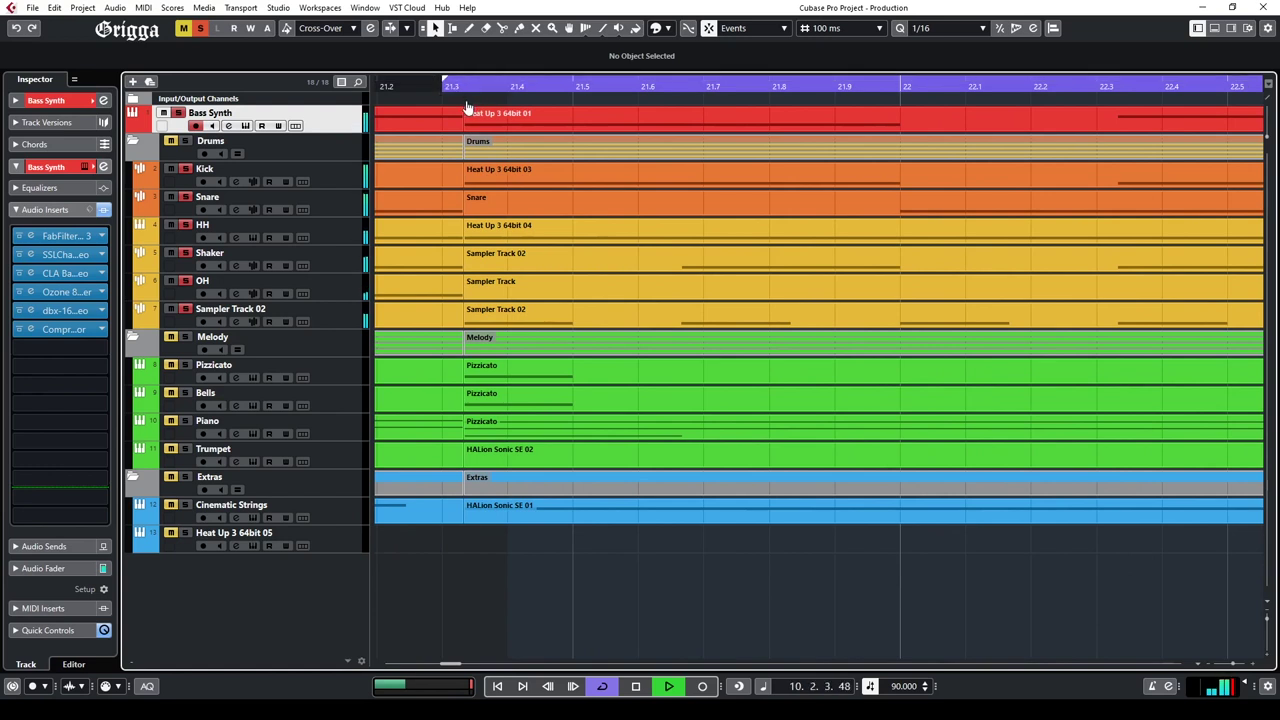
drag(442, 87, 1144, 127)
drag(967, 79, 697, 88)
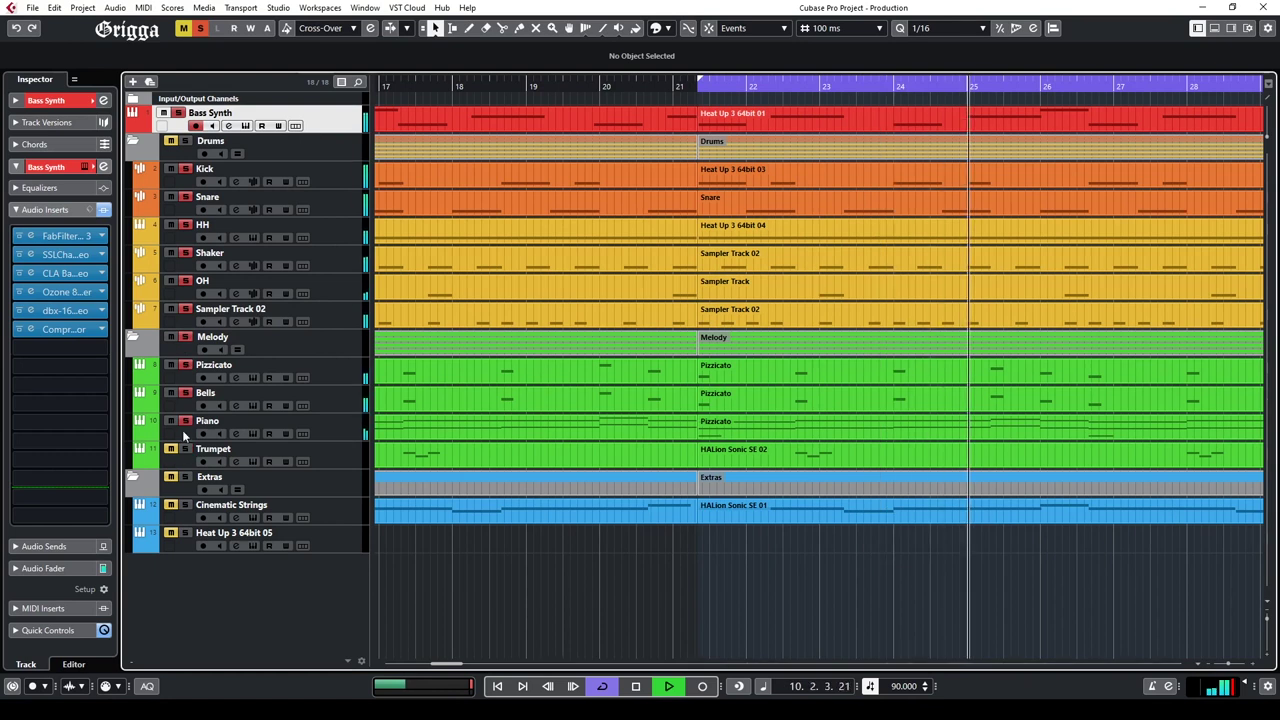
Step: Open the MixConsole, lower the Bass Synth fader to -5.83 and raise the Pizzicato fader to 2.01
click(278, 7)
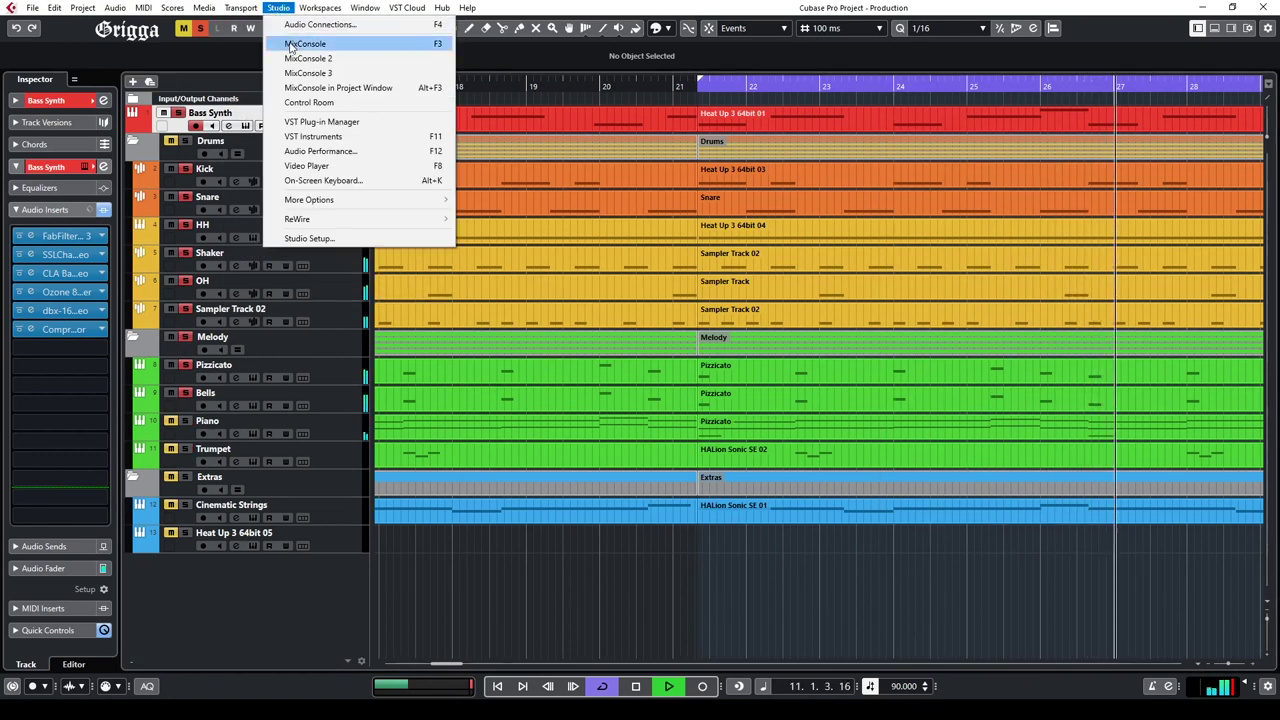
click(300, 53)
click(83, 529)
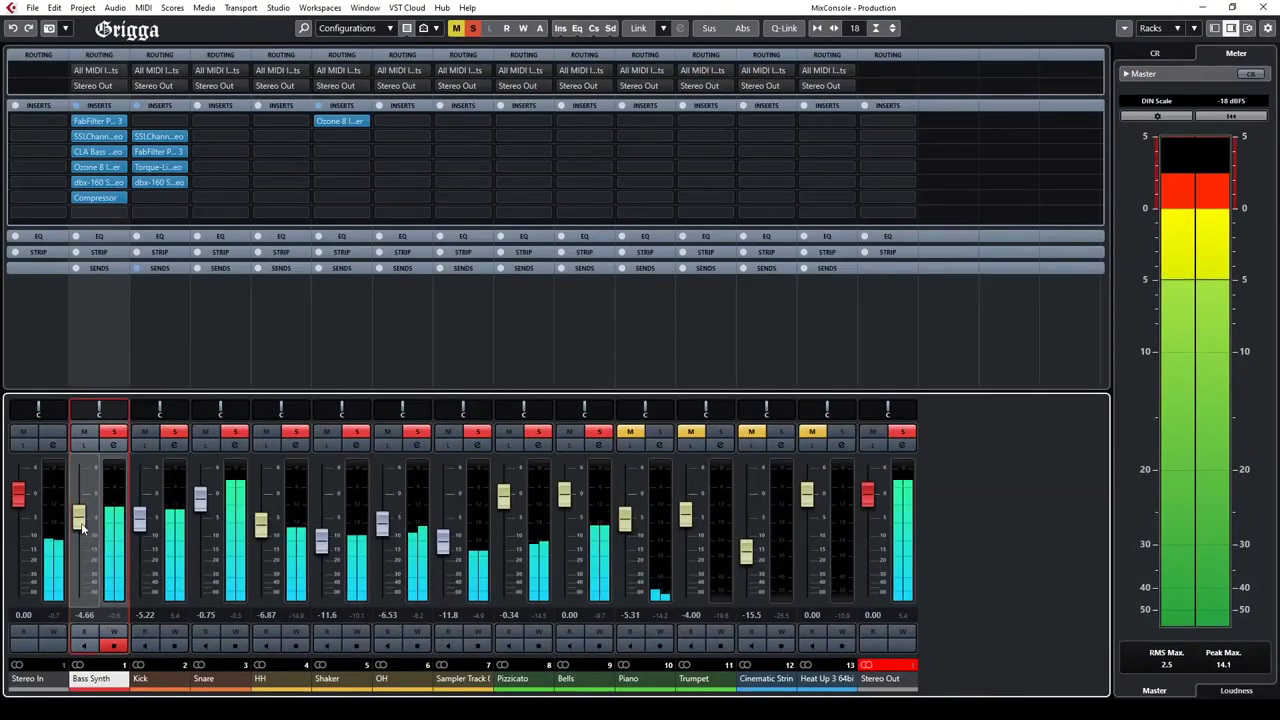
drag(81, 529, 79, 530)
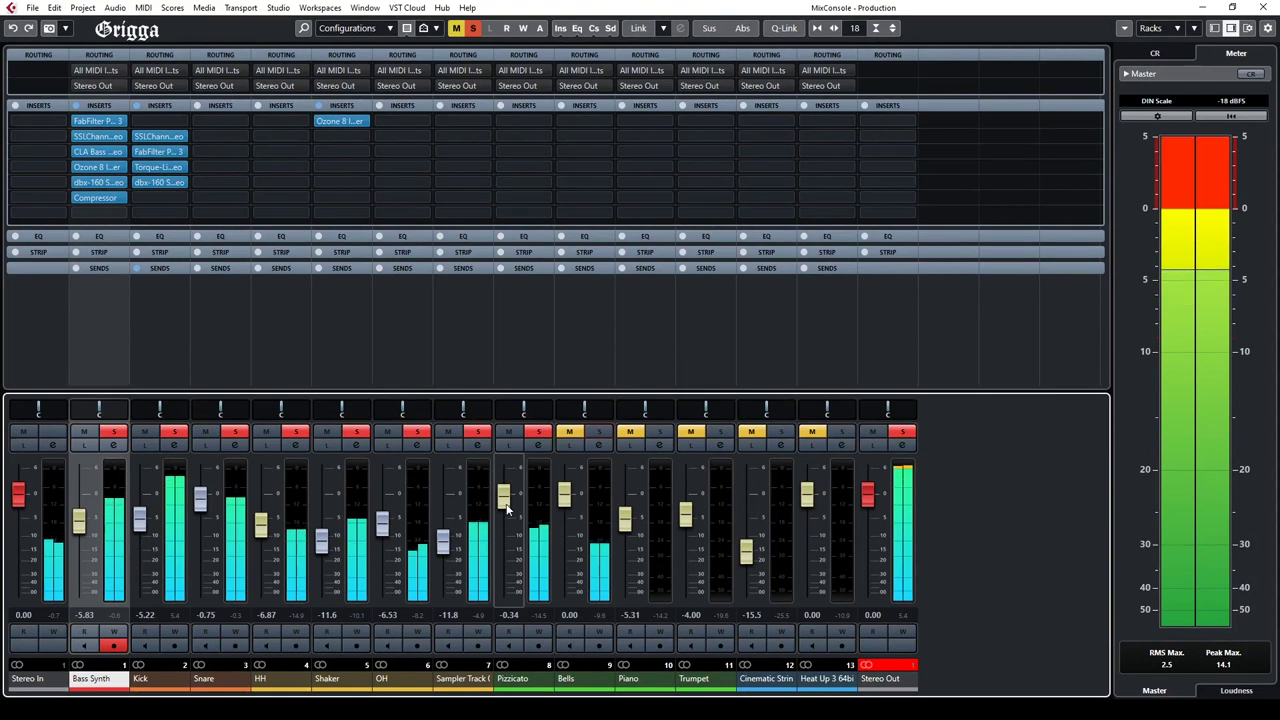
scroll(503, 501, up, 2)
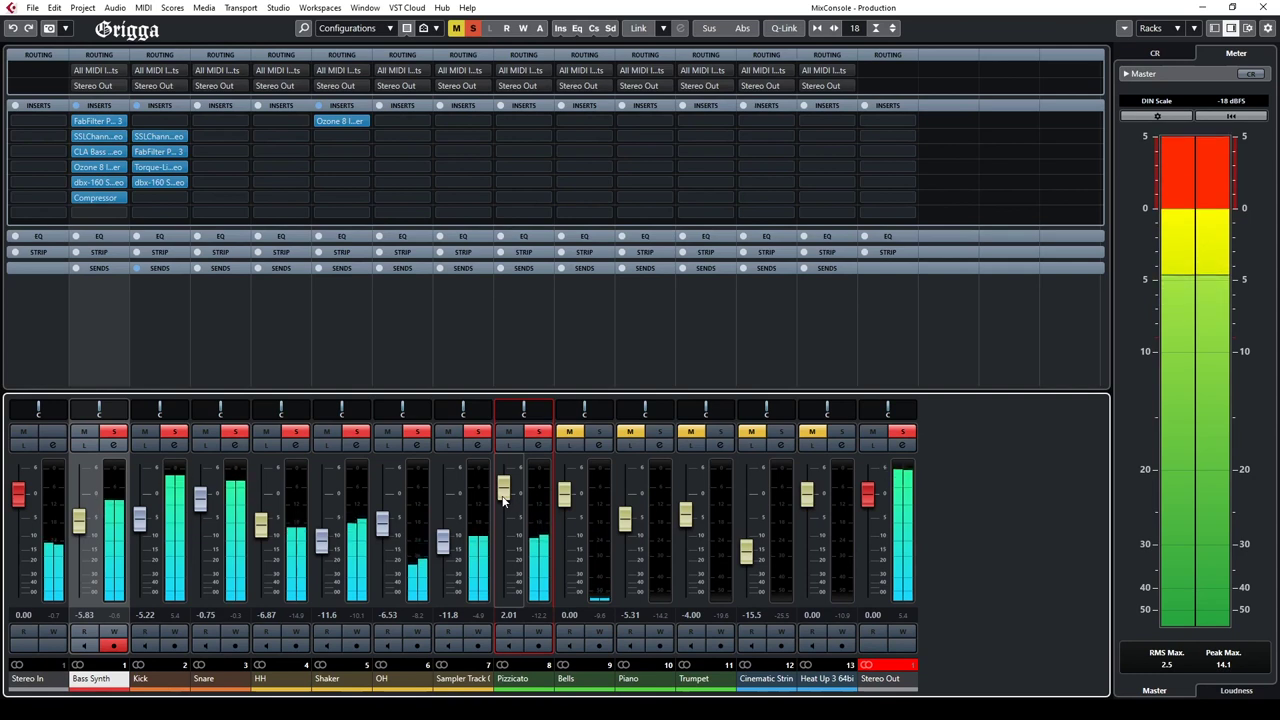
Step: Solo the Bells too, set them to -6.03 and the Pizzicato to 2.36, and return to the project window
click(599, 431)
click(600, 503)
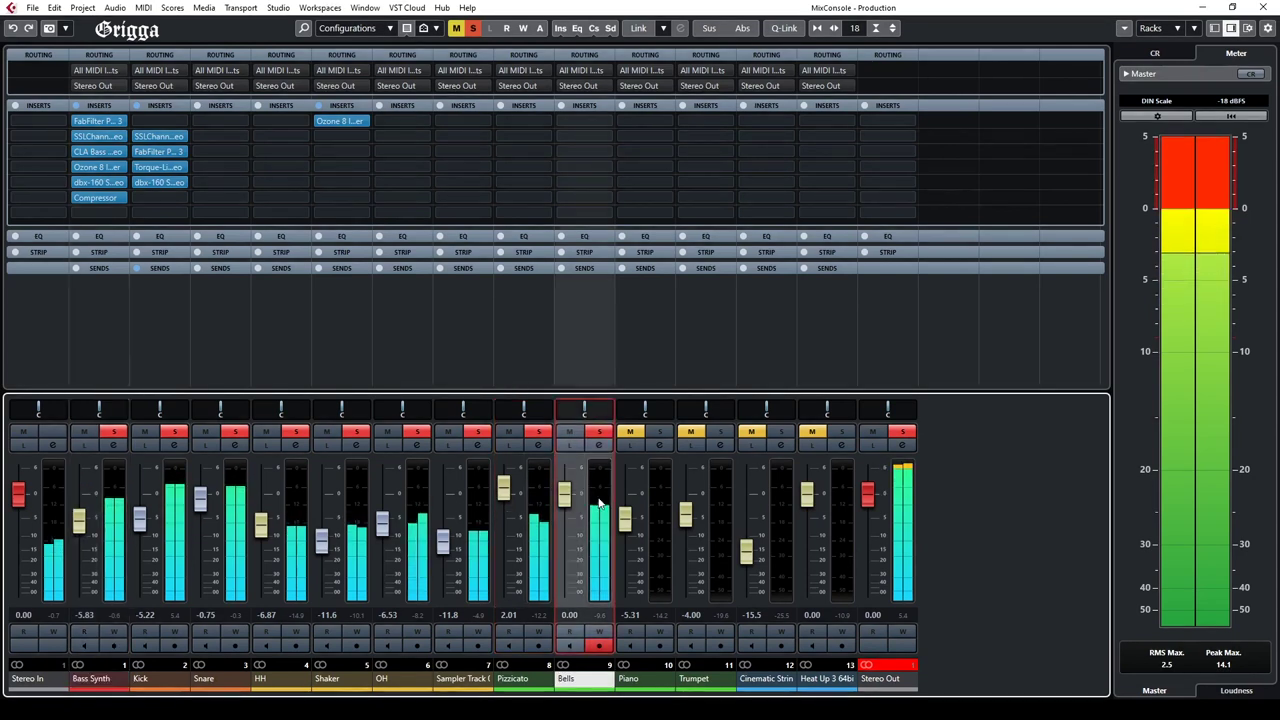
scroll(565, 505, down, 1)
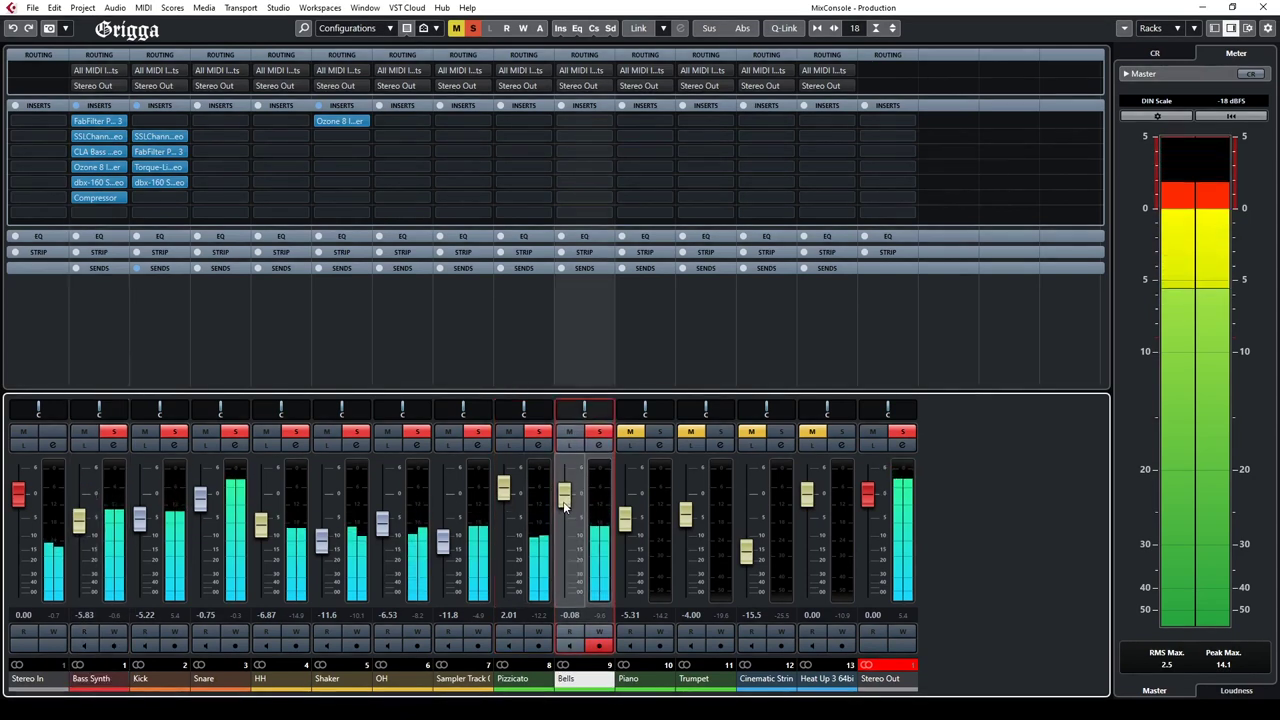
drag(500, 500, 565, 530)
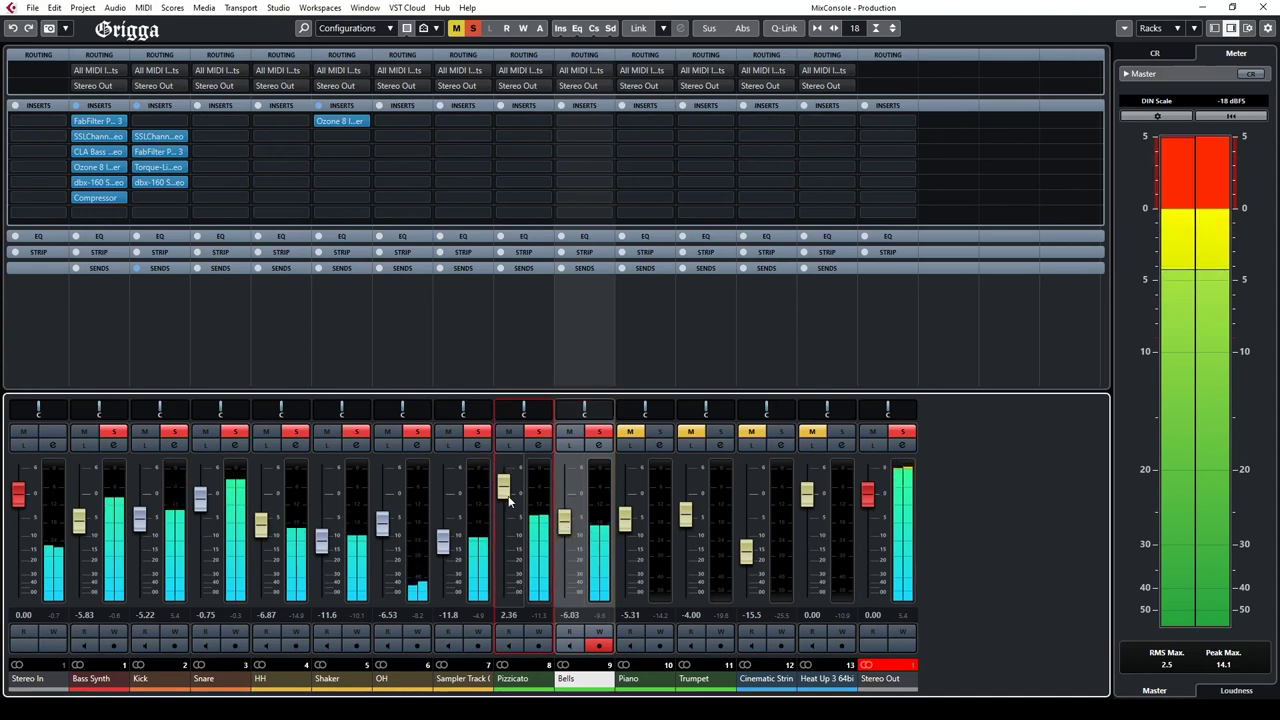
drag(503, 485, 503, 488)
click(1202, 7)
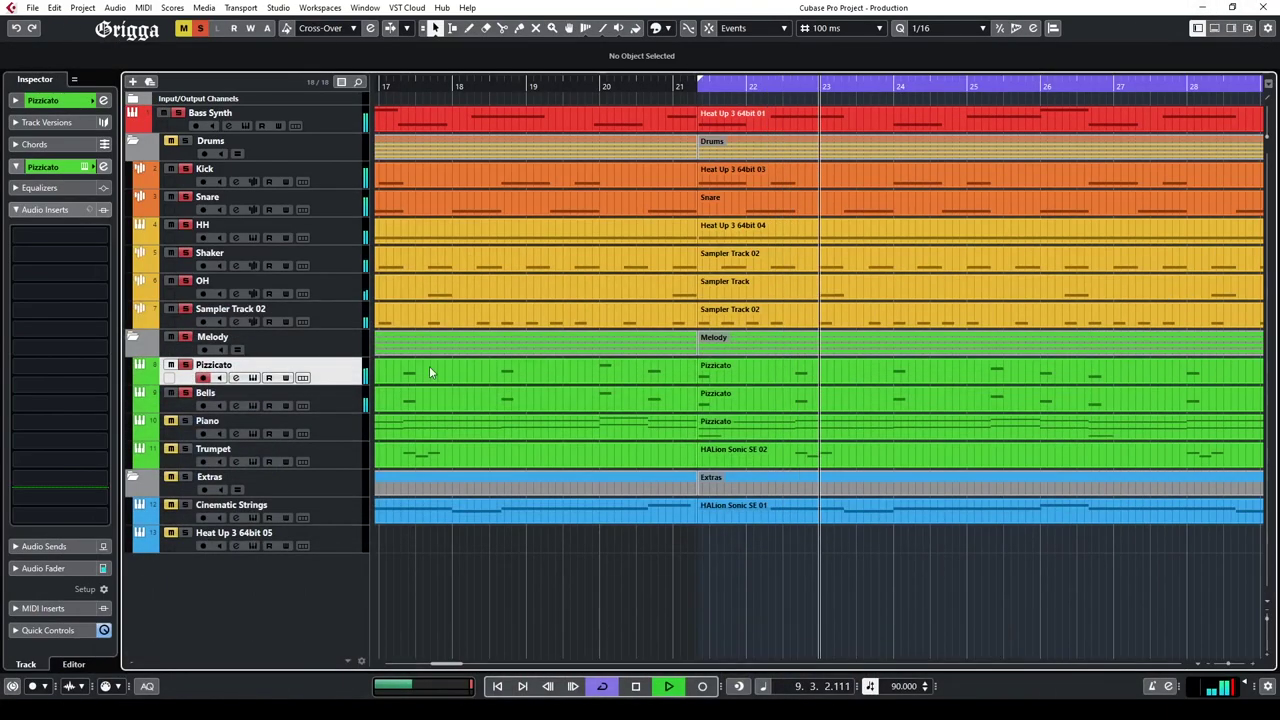
Step: Raise the velocity of all notes in the Pizzicato clip inside the cycle range to 127 and close the editor
double_click(780, 366)
drag(774, 378, 150, 433)
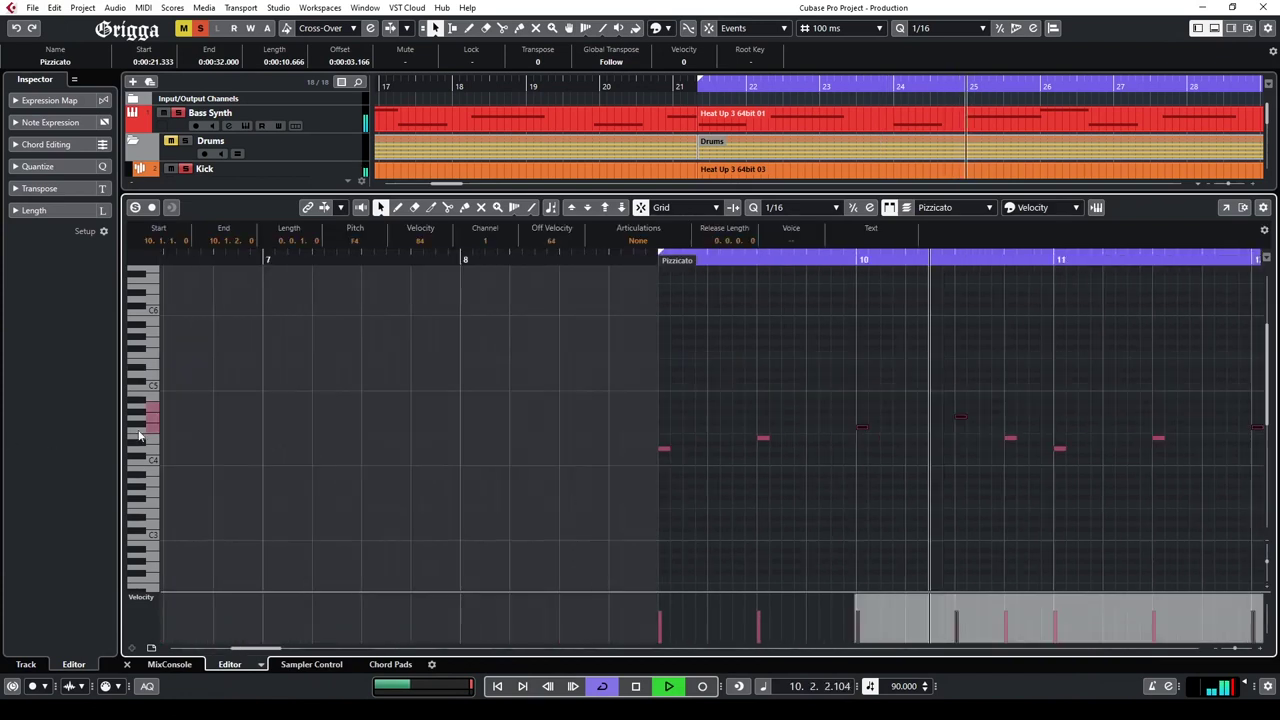
click(607, 254)
drag(607, 254, 596, 259)
drag(566, 372, 872, 517)
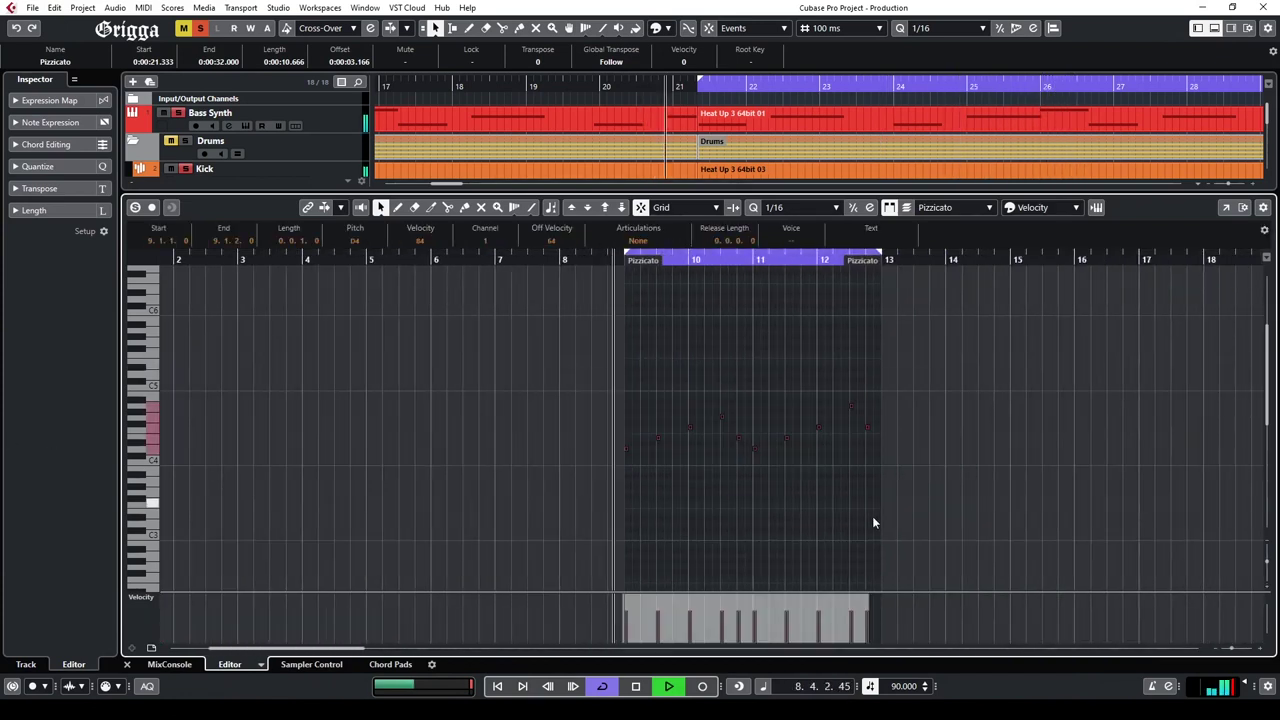
drag(749, 598, 750, 588)
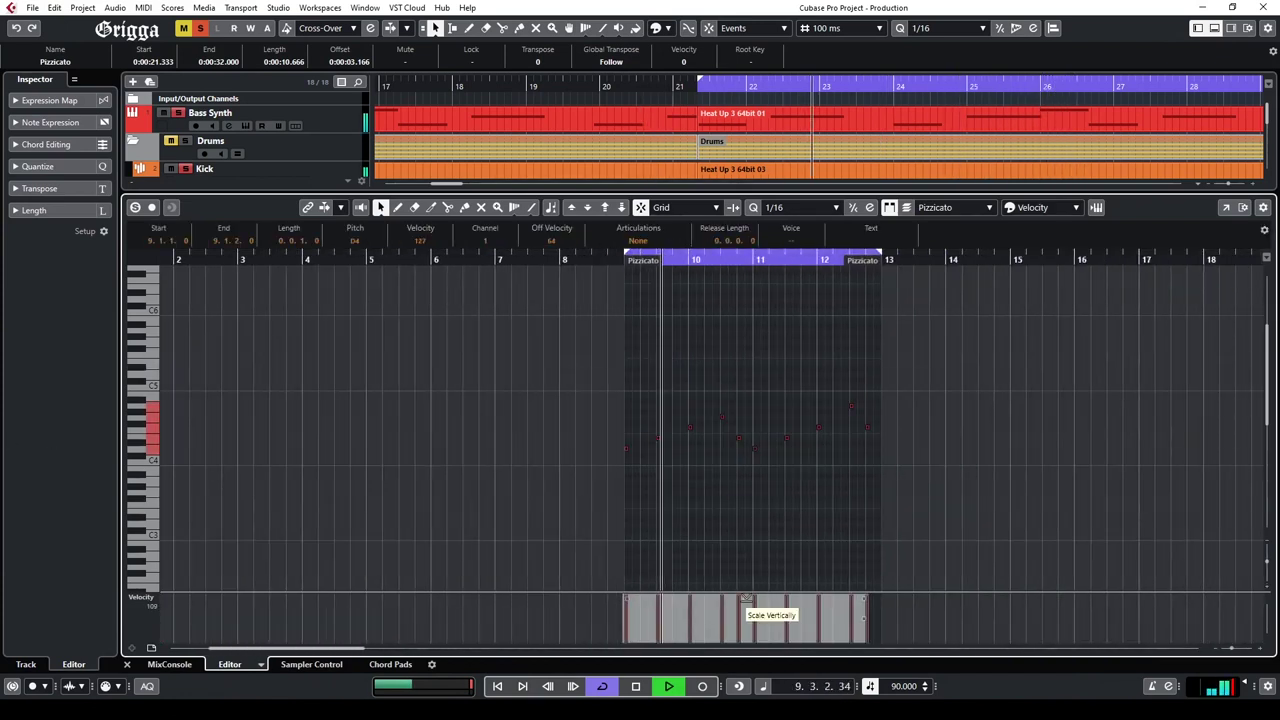
click(751, 516)
click(1214, 29)
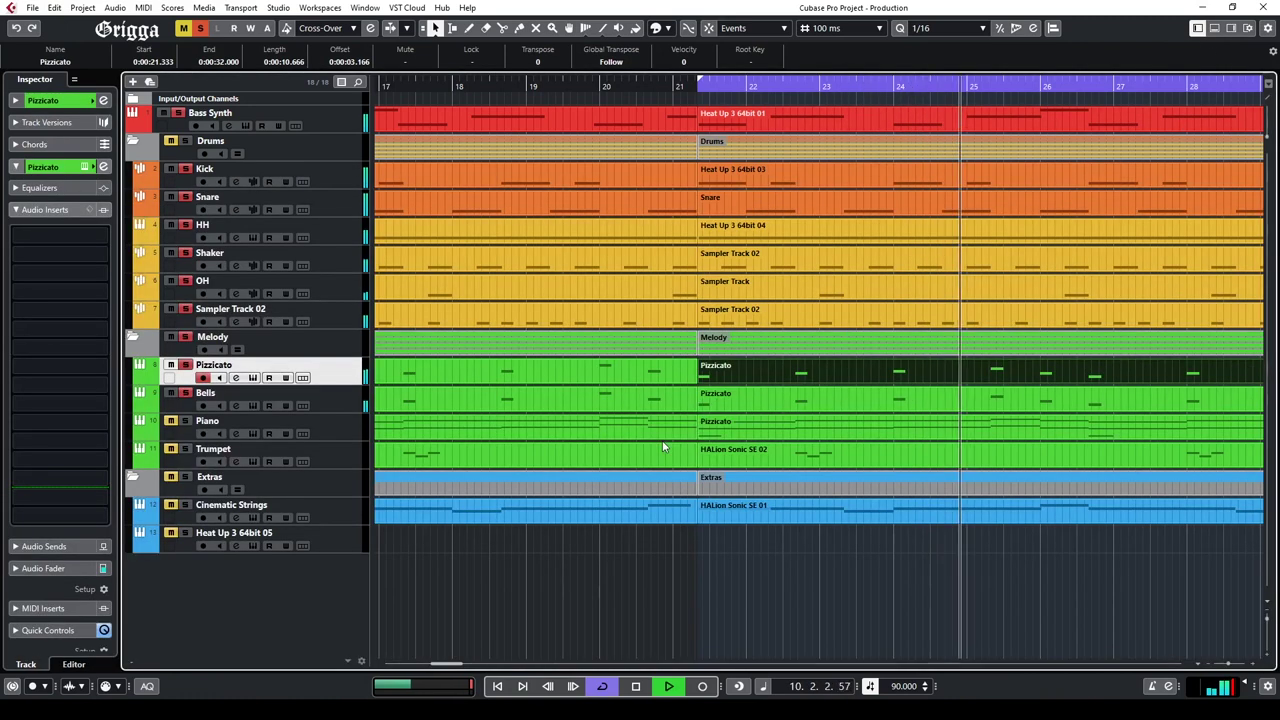
Step: Stop playback and replace the other clips on the Pizzicato track with copies of the edited clip through the end of the song
drag(685, 87, 681, 52)
key(space)
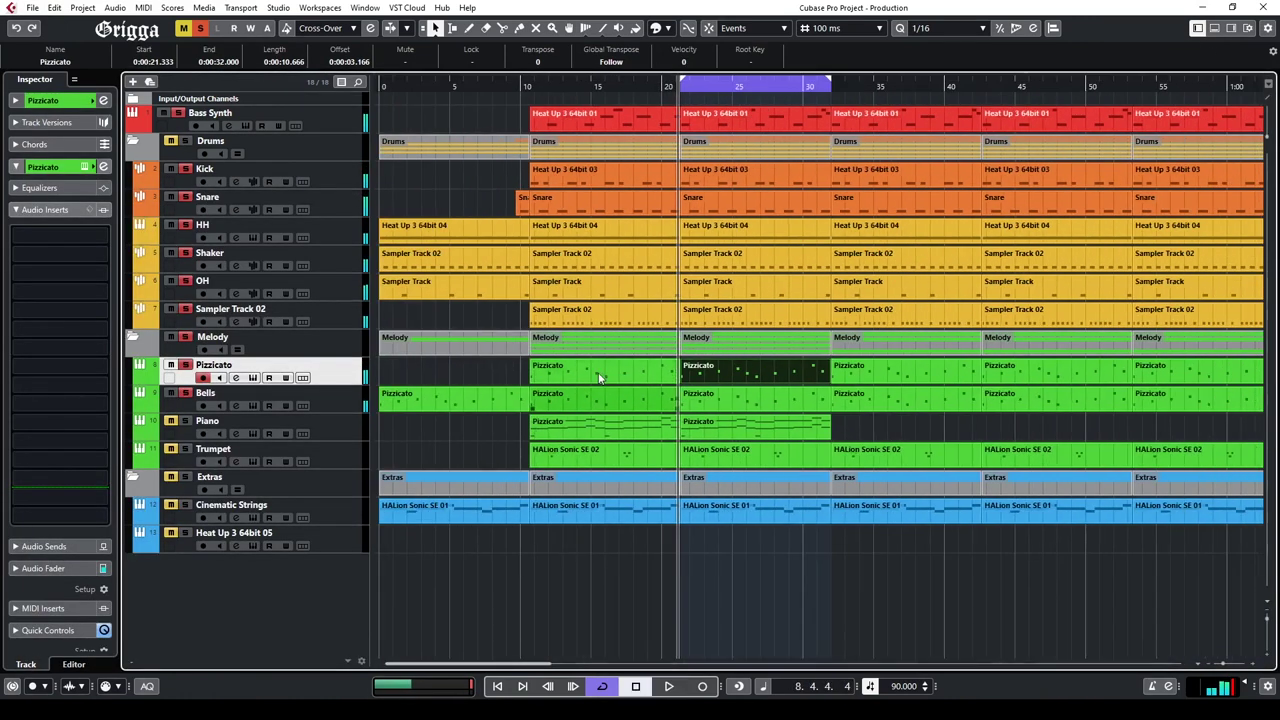
click(598, 376)
key(Delete)
click(869, 370)
key(Delete)
drag(756, 371, 547, 373)
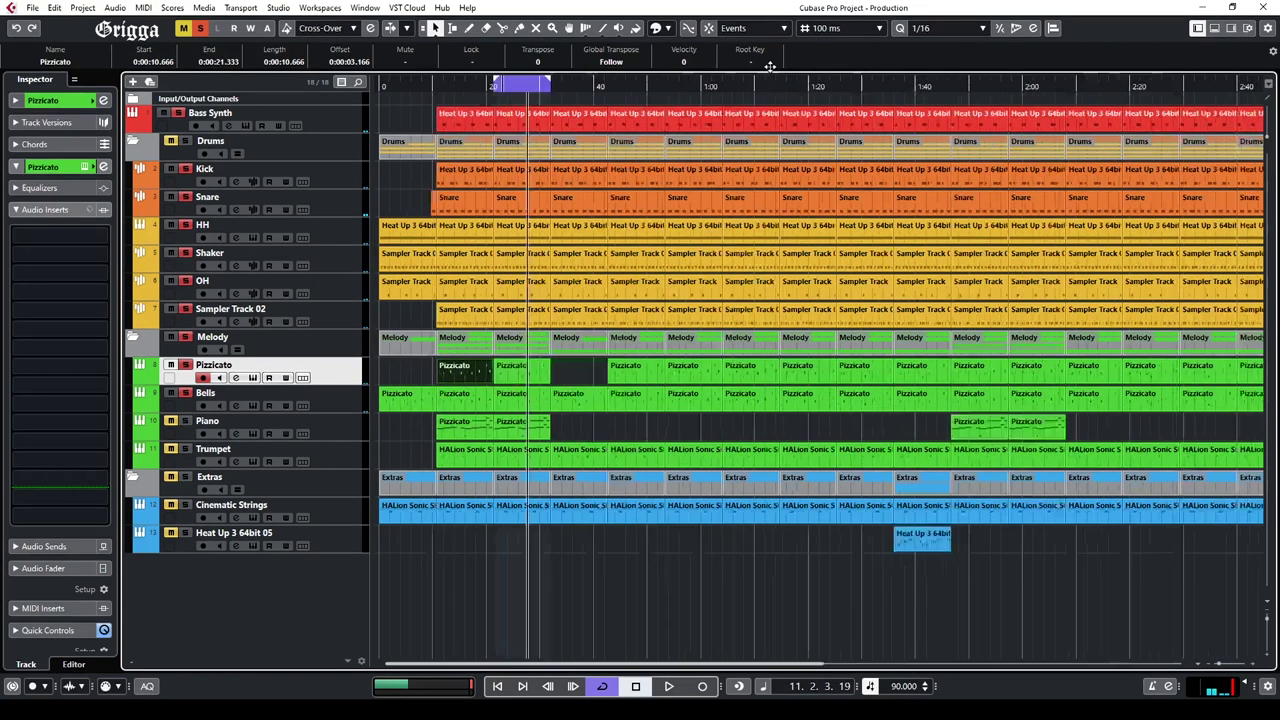
key(g)
key(ctrl+z)
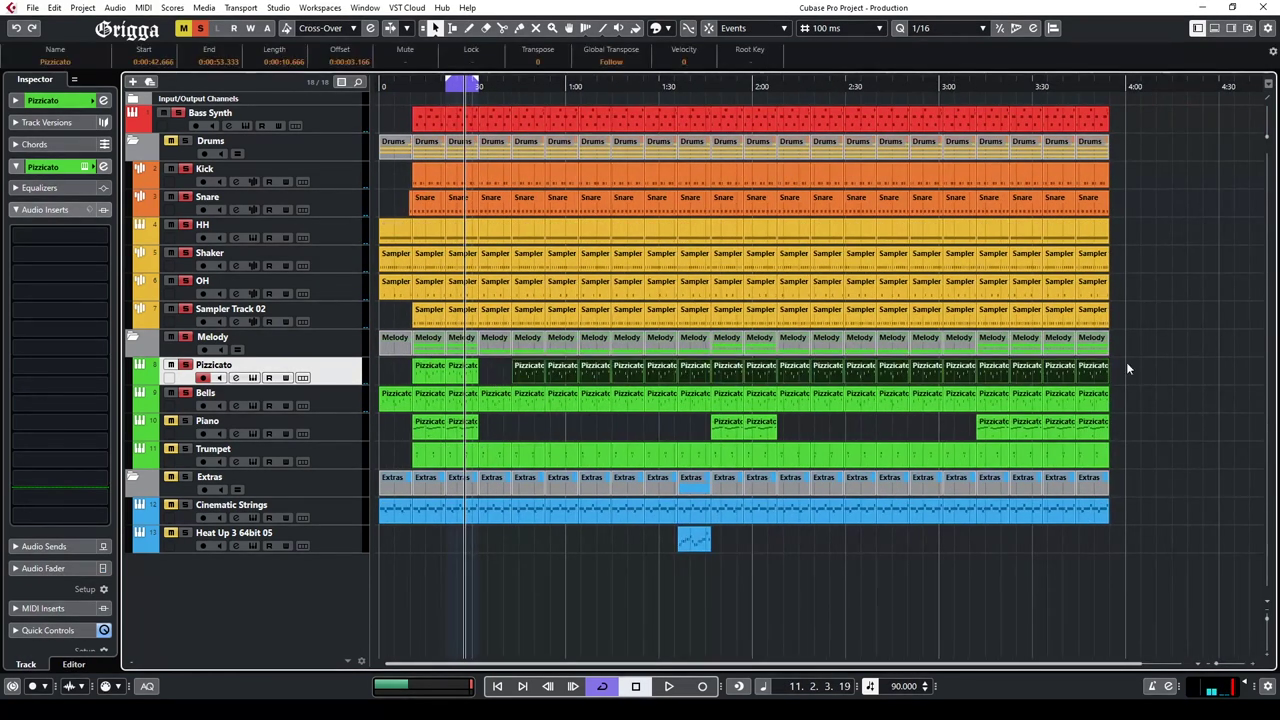
drag(475, 373, 1142, 370)
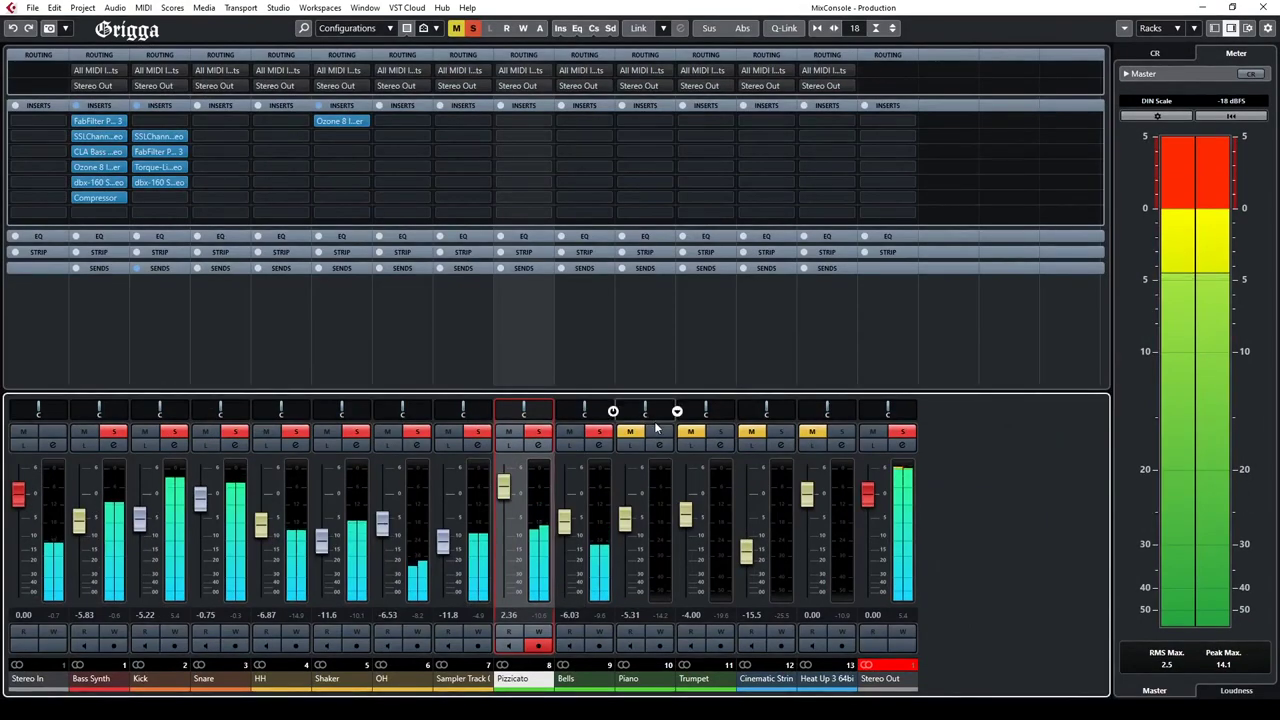
Step: In the MixConsole, solo the Piano, Trumpet and Cinematic Strings as well and set them to -5.42, -3.31 and -12.5
mouse_move(625, 517)
mouse_down()
mouse_move(628, 532)
mouse_move(626, 521)
mouse_up()
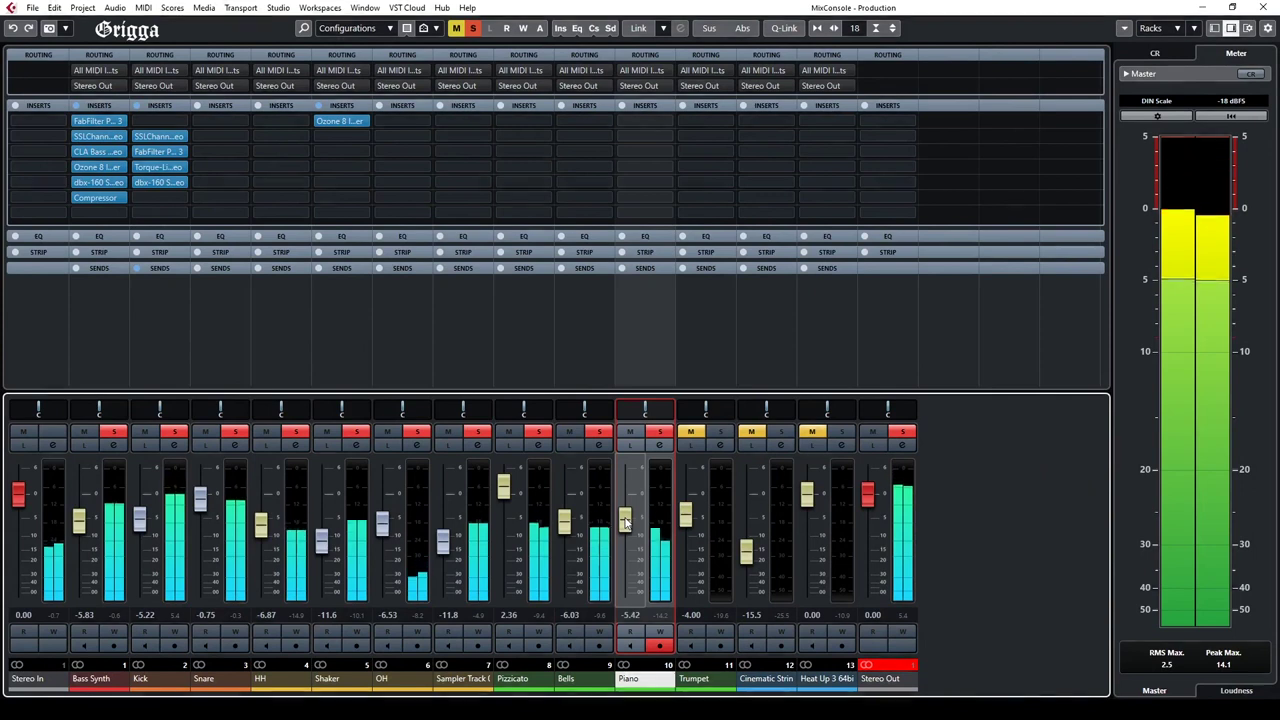
click(691, 432)
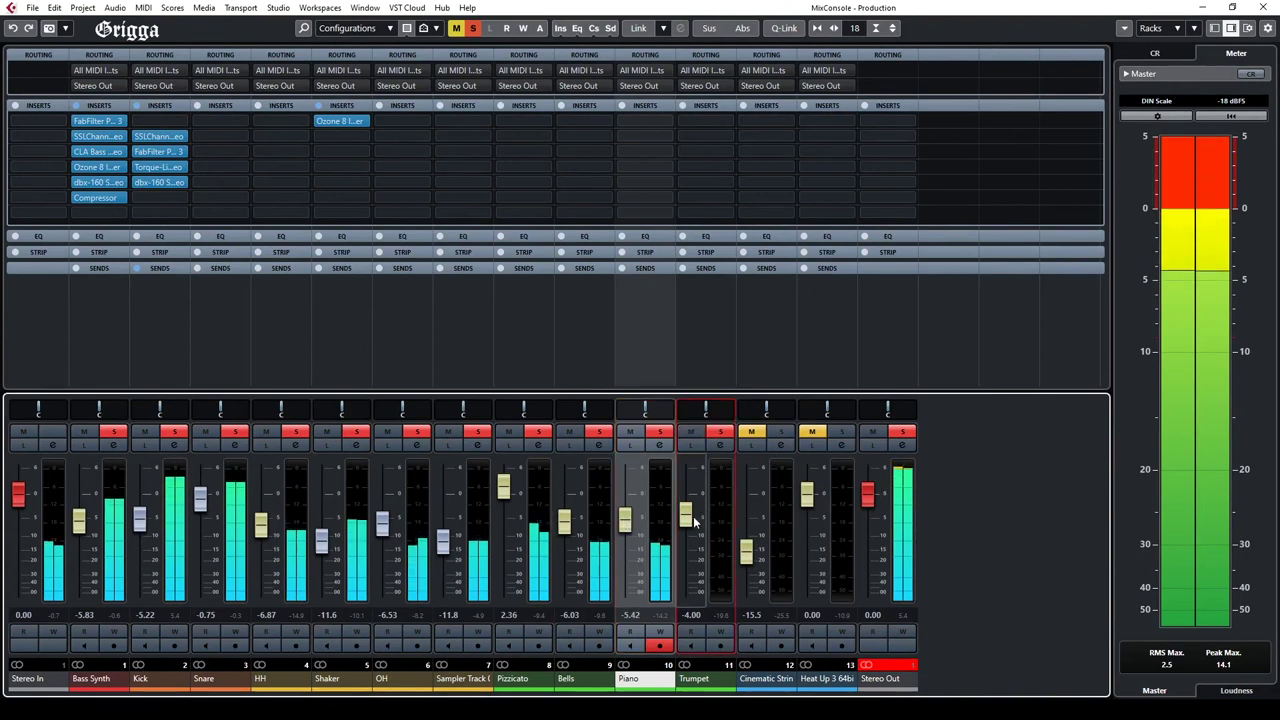
drag(686, 518, 686, 513)
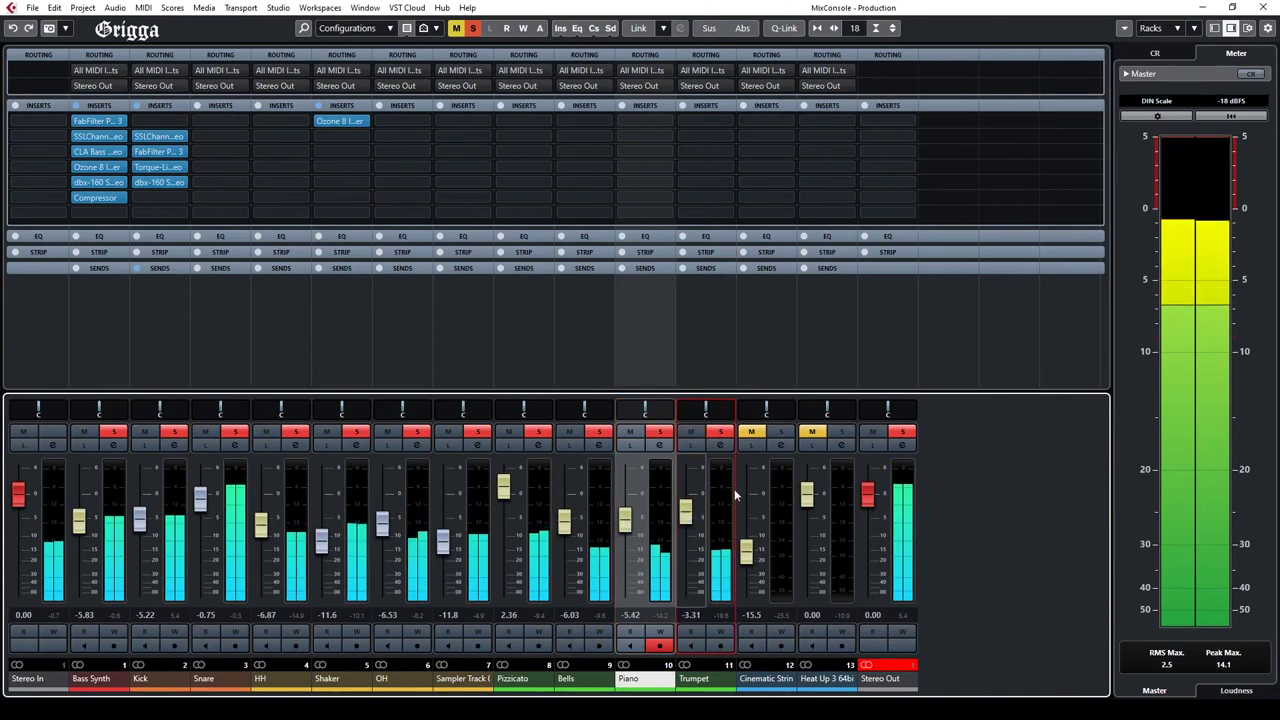
click(751, 432)
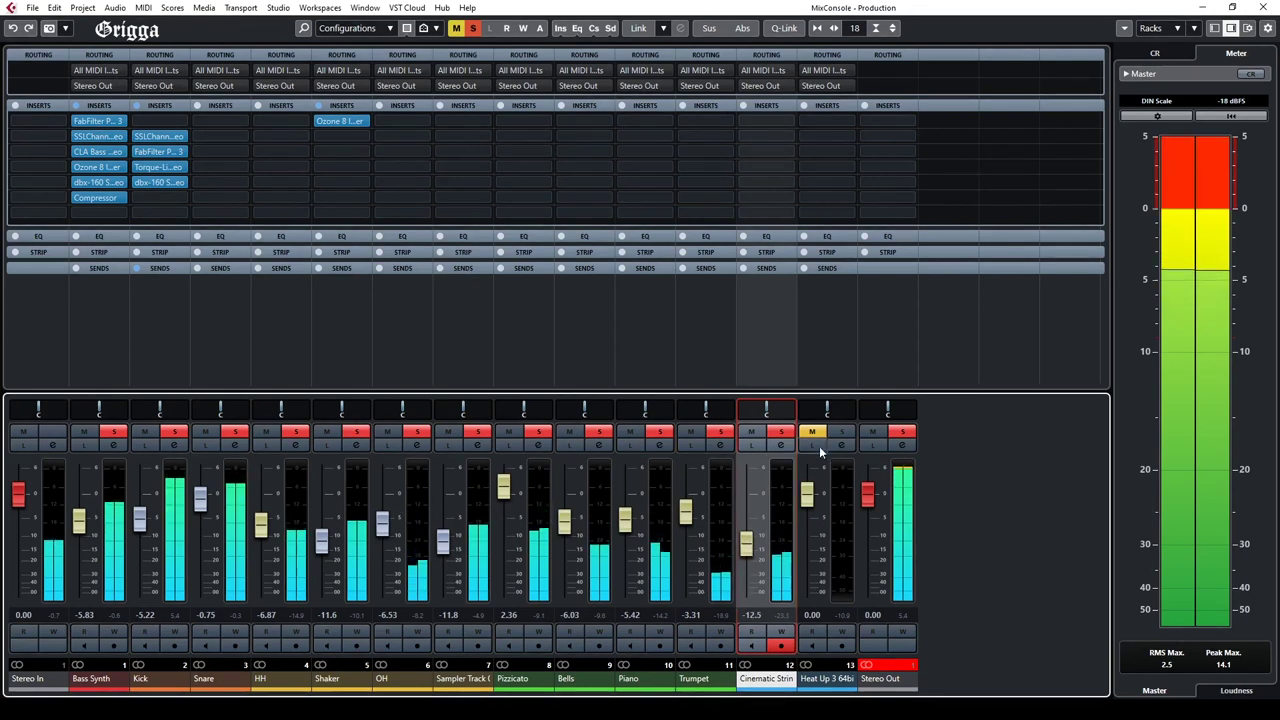
click(816, 505)
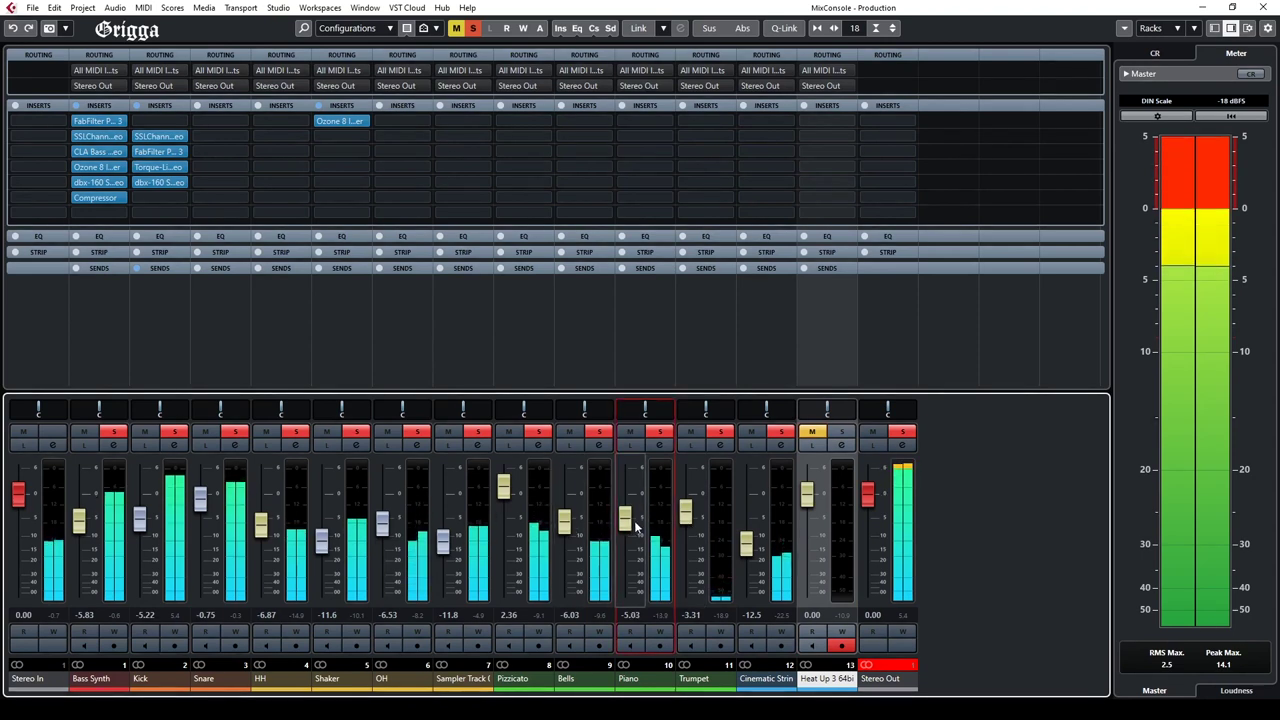
Step: Rebalance the Piano to -4.30, the Bells to -3.31 and the Pizzicato to 3.46, and return to the project window
drag(566, 528, 566, 514)
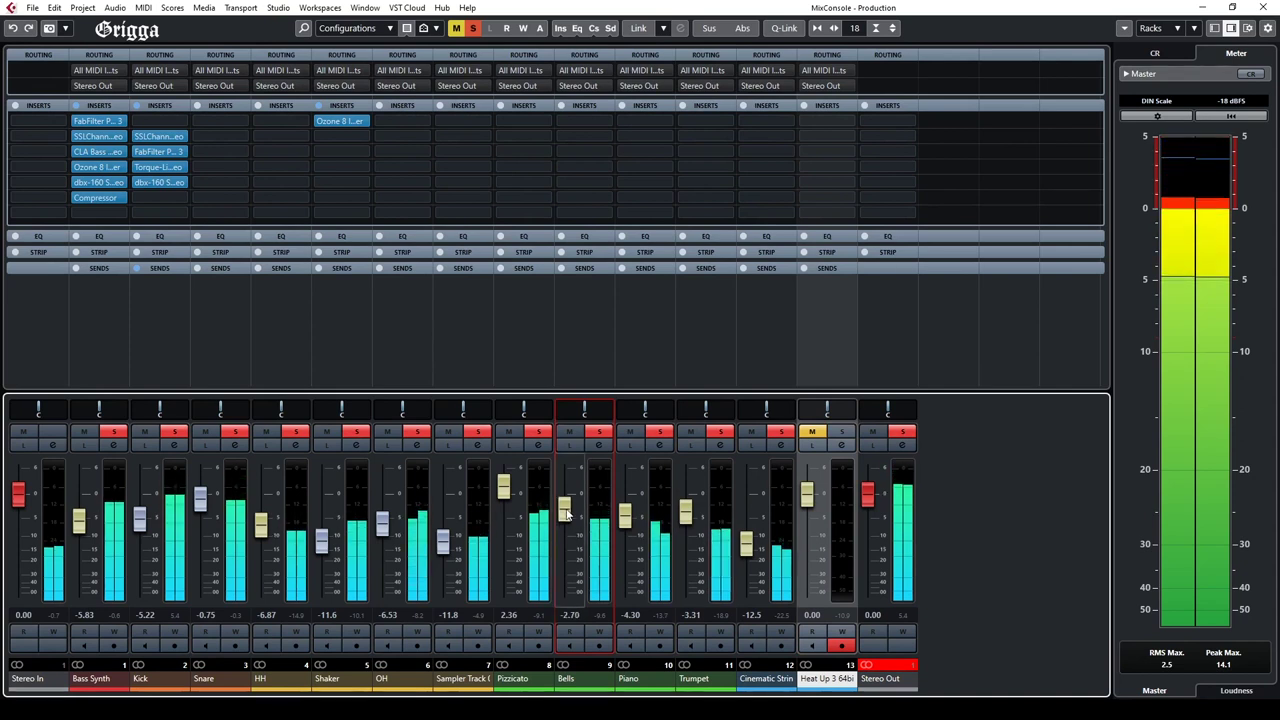
drag(566, 514, 510, 488)
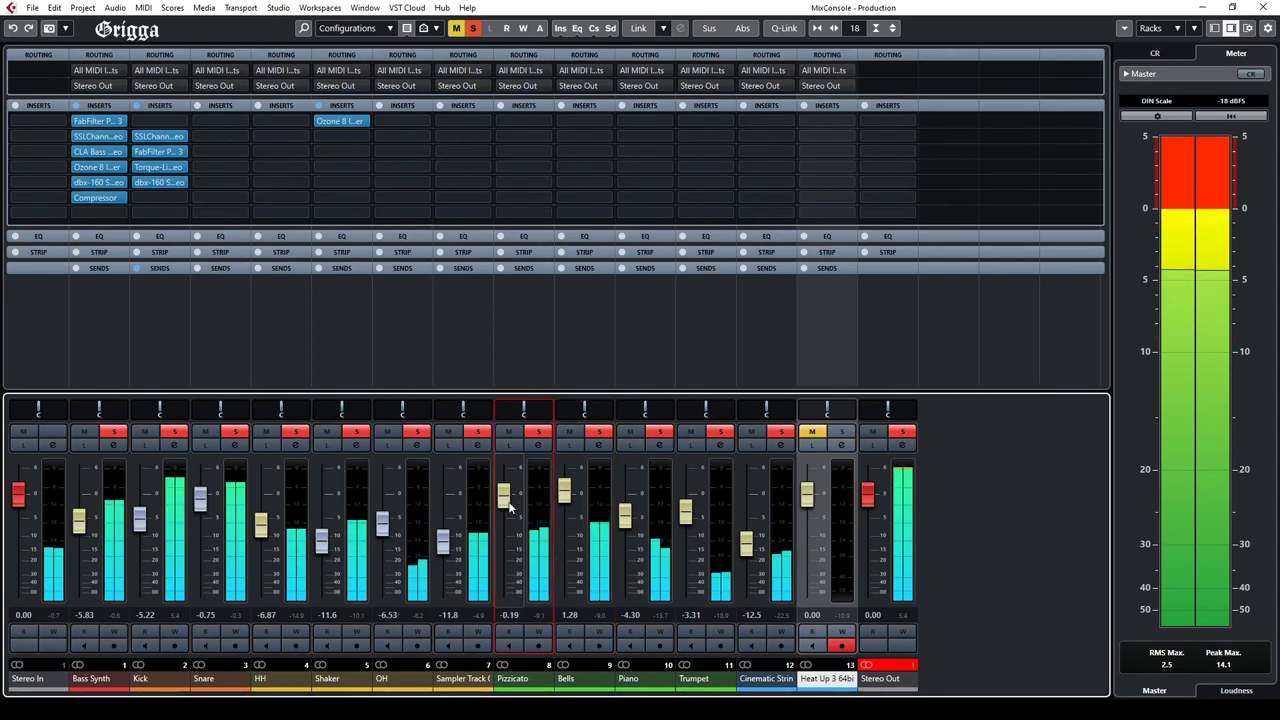
drag(509, 507, 509, 490)
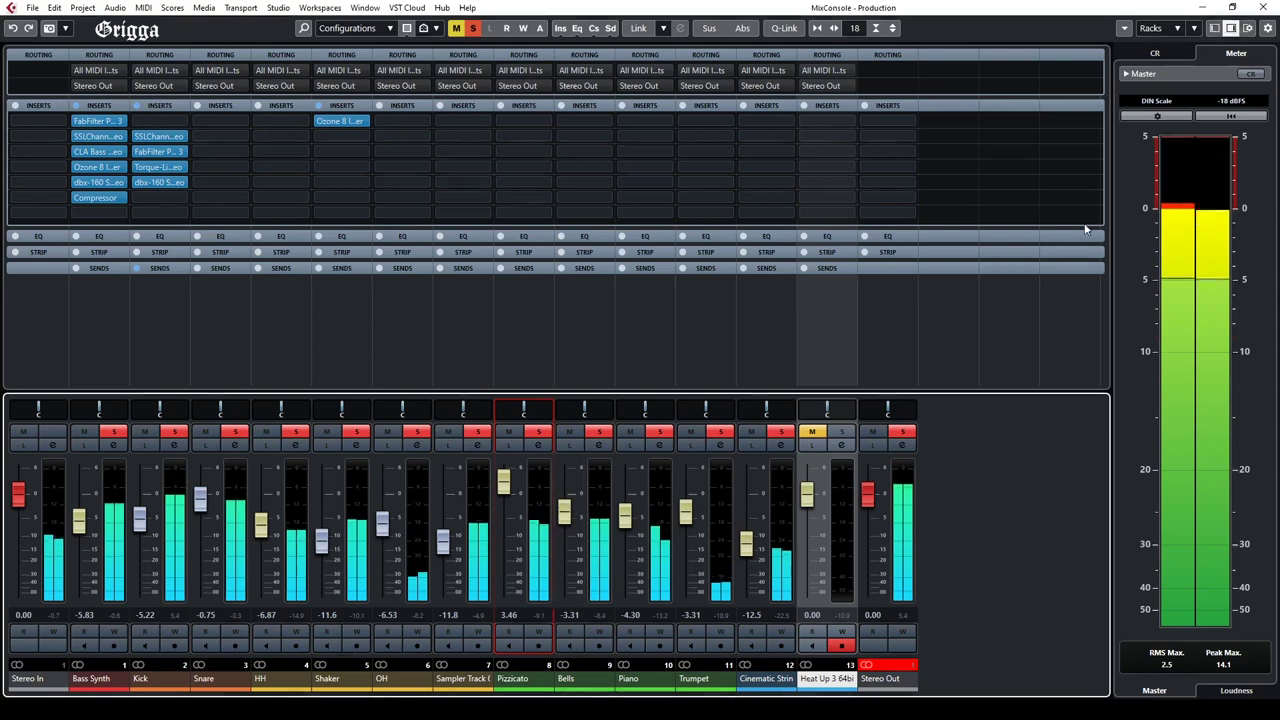
click(1201, 10)
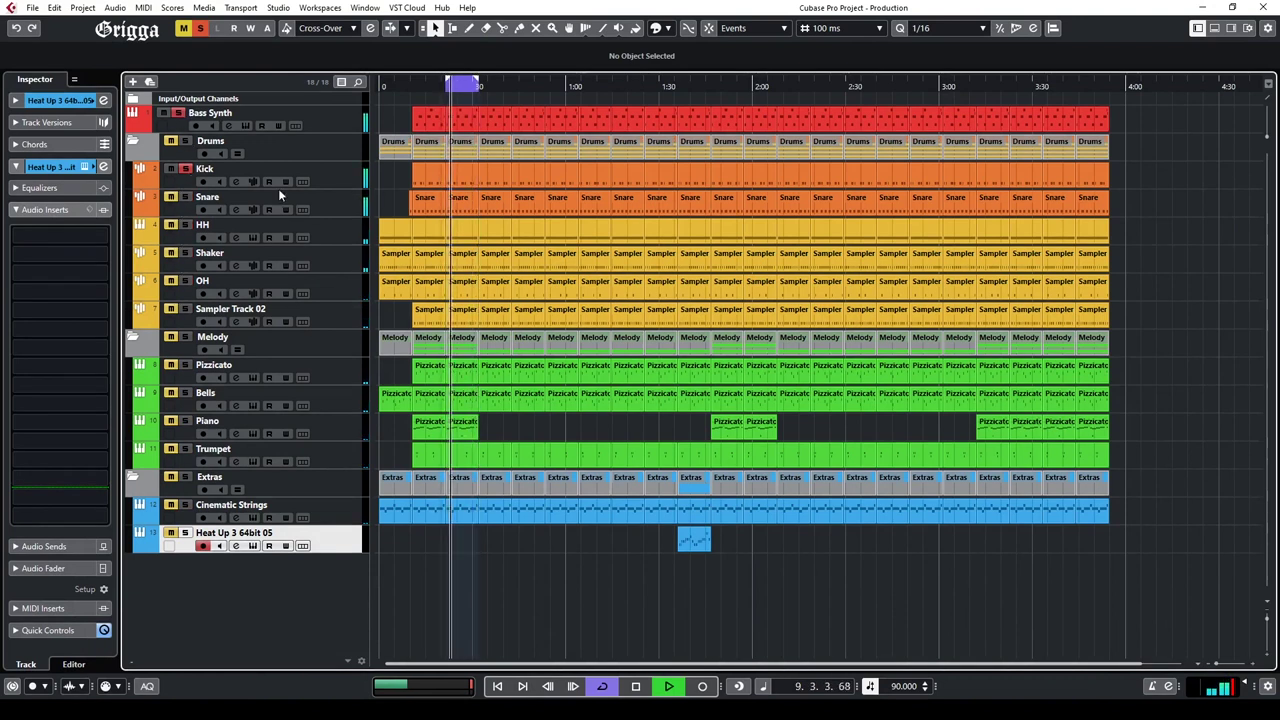
Step: Select the Kick track, open the Compressor on the Bass Synth in the MixConsole and set its release to 110 ms
click(356, 185)
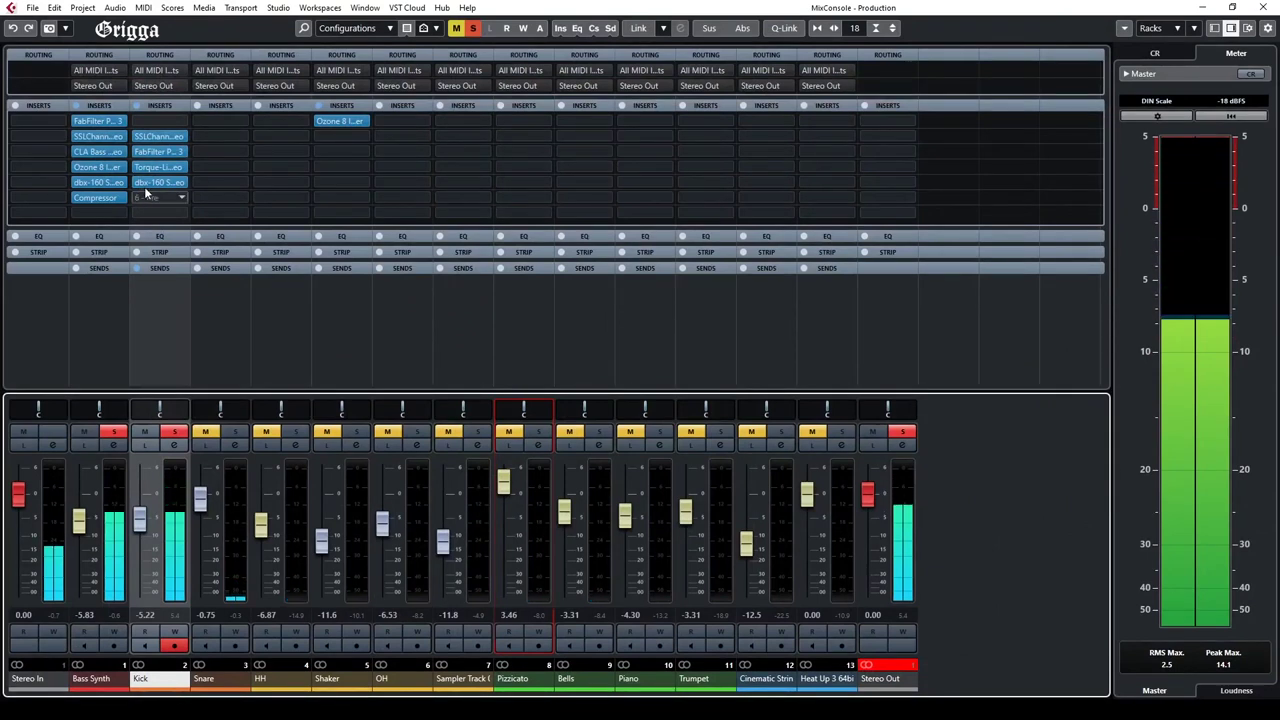
click(93, 199)
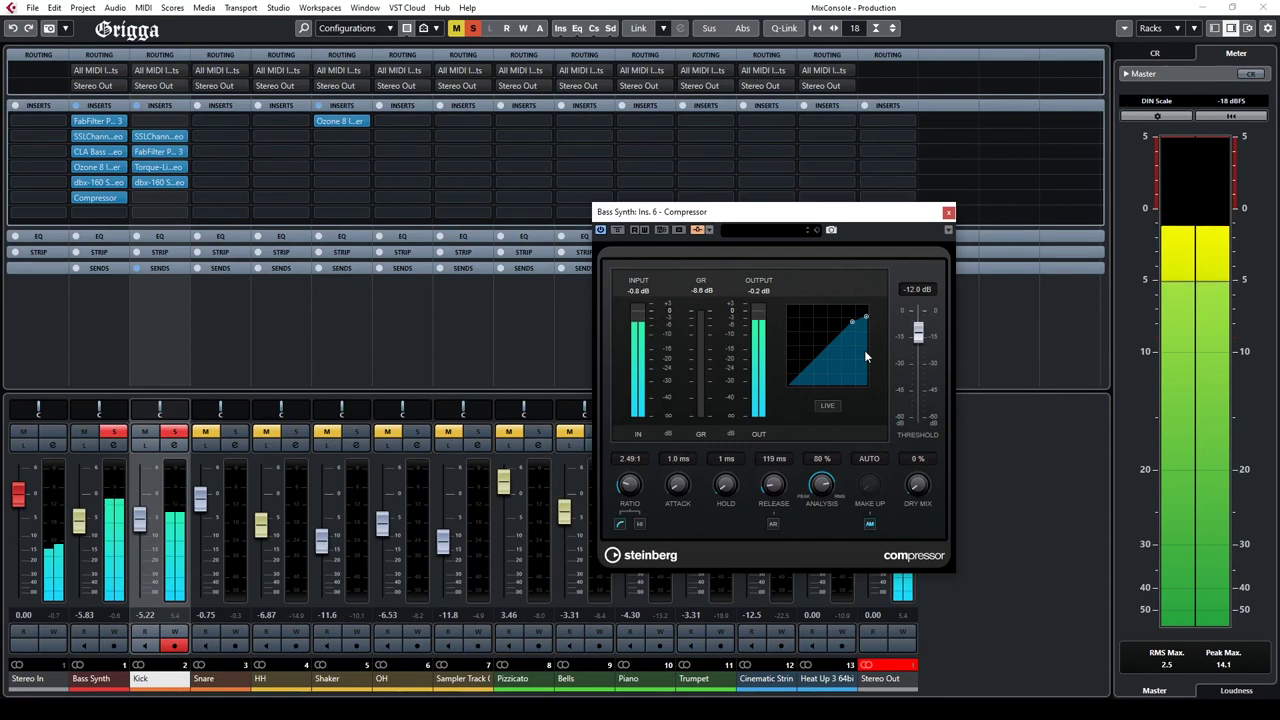
click(768, 461)
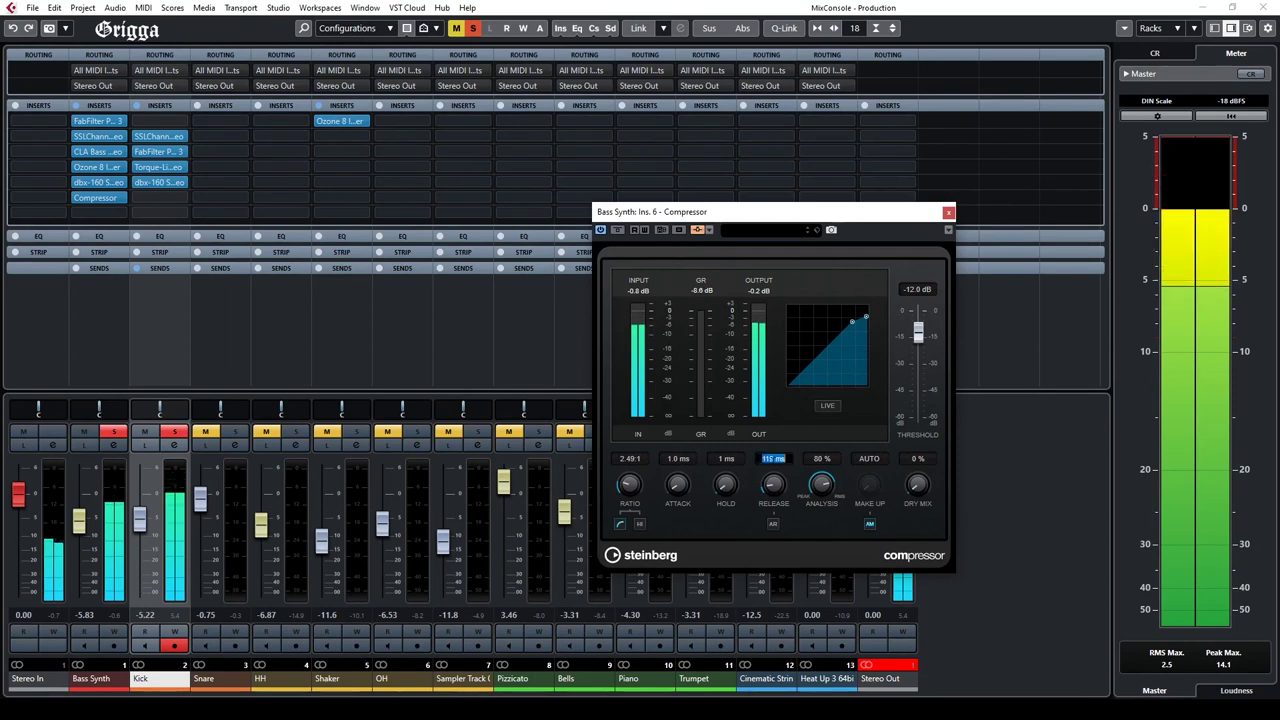
click(764, 461)
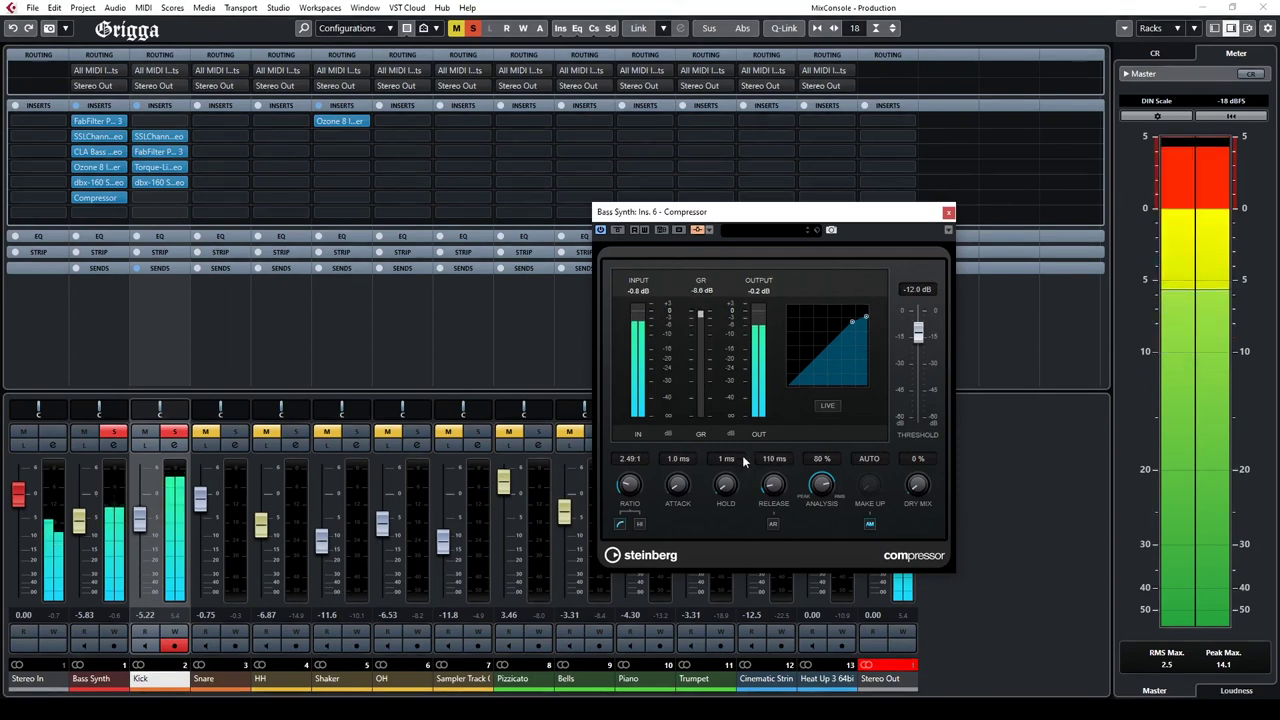
Step: Set the Bass Synth's Compressor to a 3.00:1 ratio and -13.5 dB threshold, close it, and briefly solo the Snare
click(640, 459)
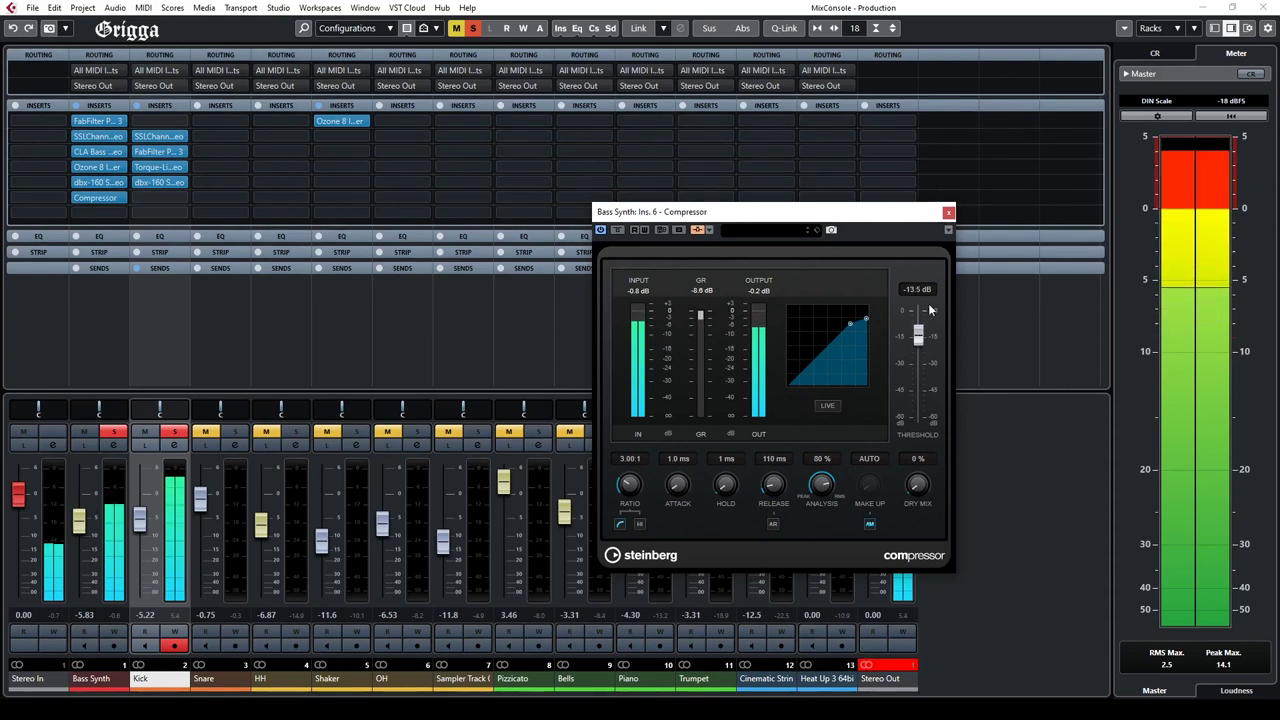
click(948, 213)
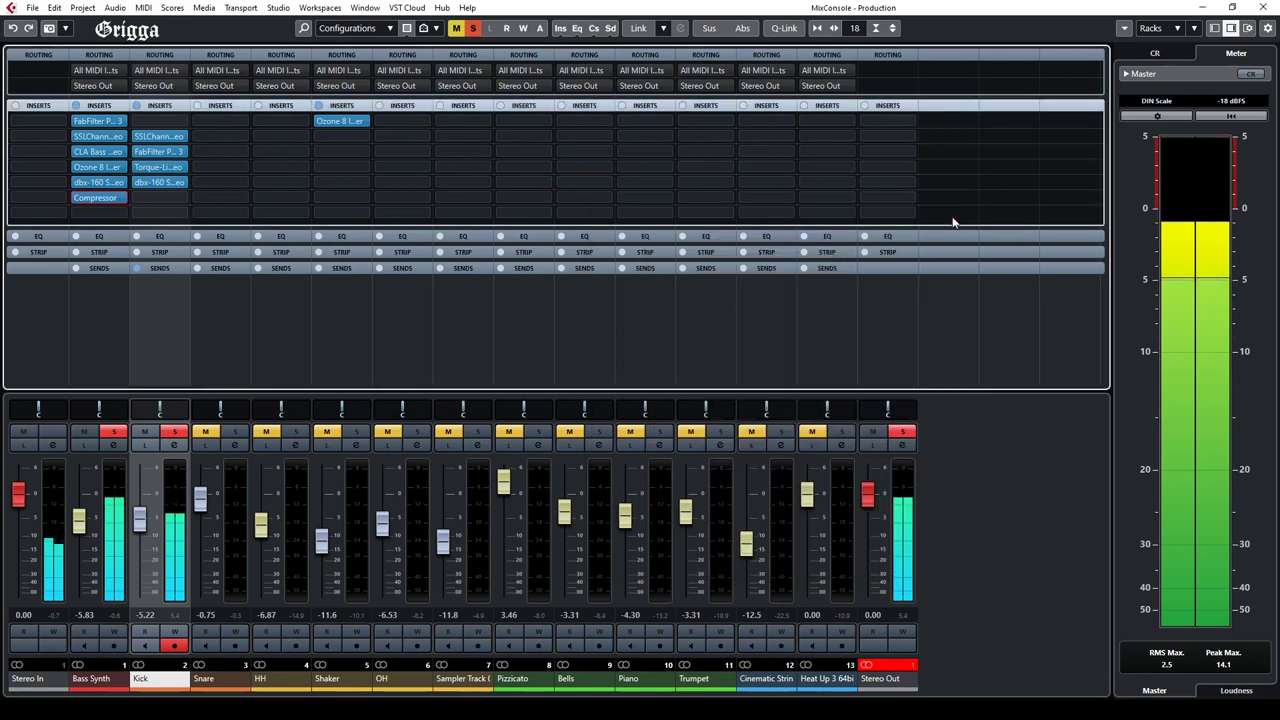
click(235, 431)
click(235, 431)
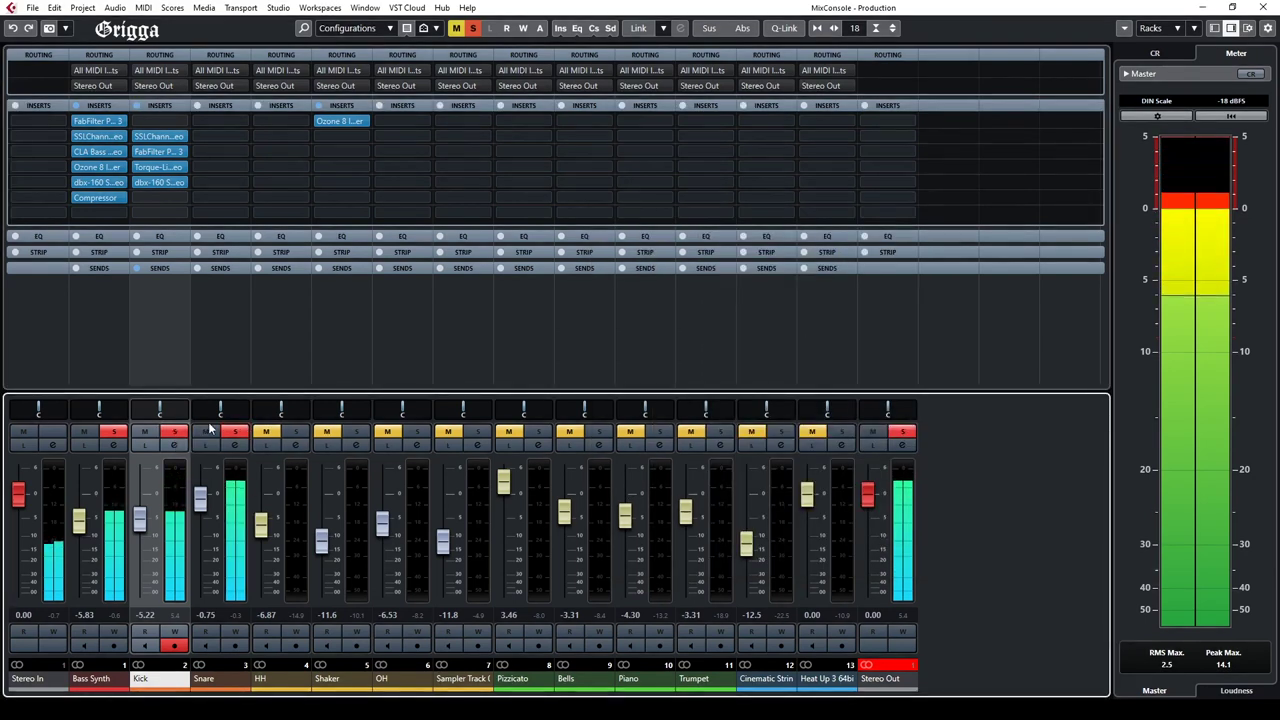
Step: Insert the Ozone 8 Imager in the Kick's sixth insert slot, switch it to mono, and close its window
click(180, 200)
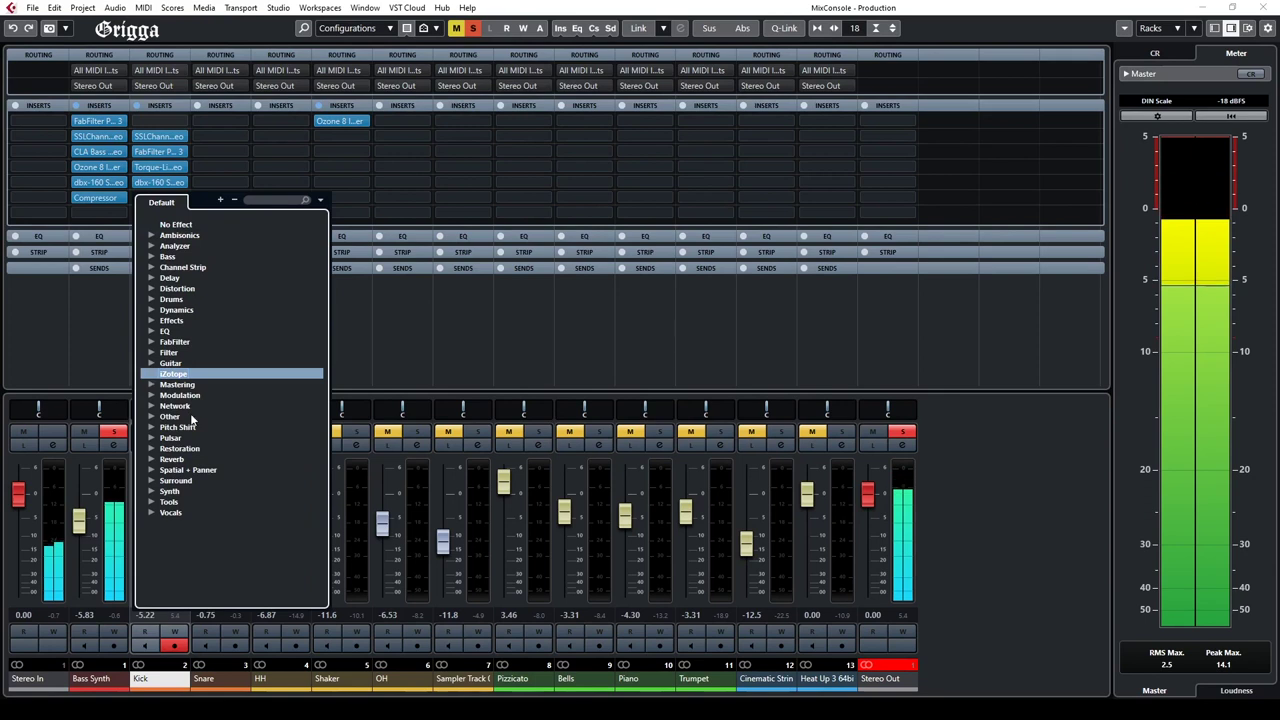
click(165, 373)
click(199, 428)
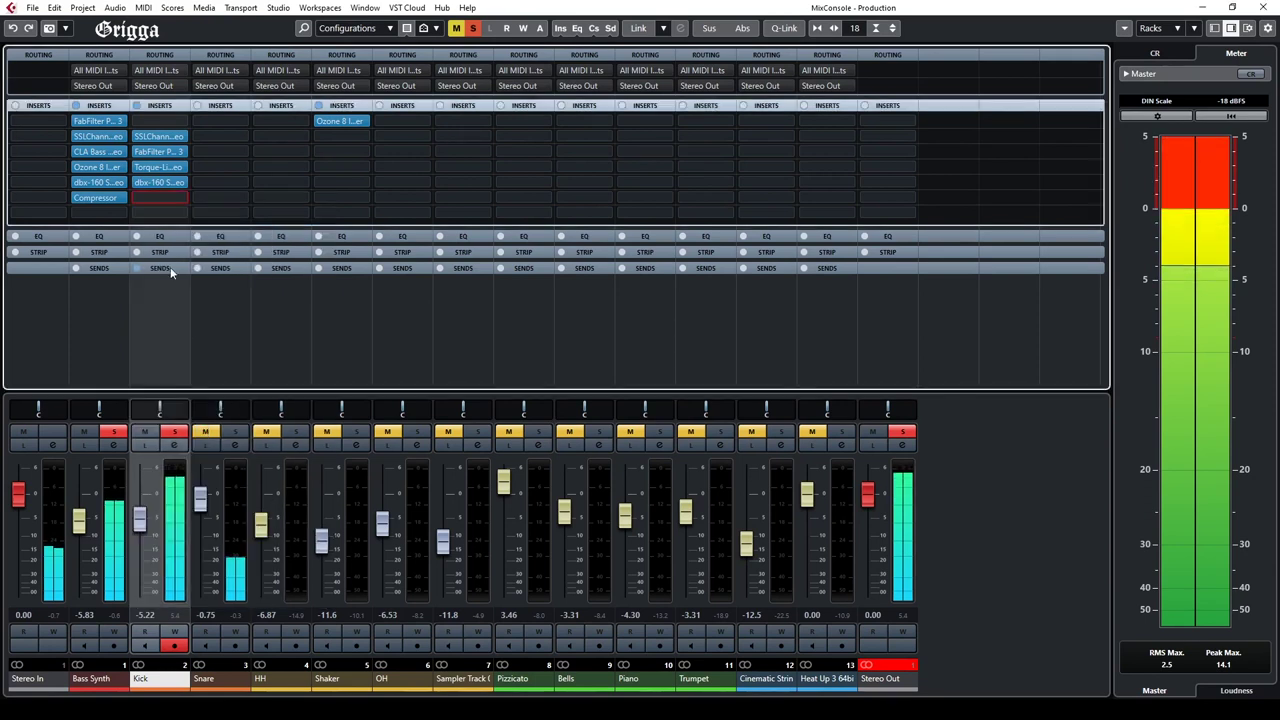
click(185, 197)
click(192, 436)
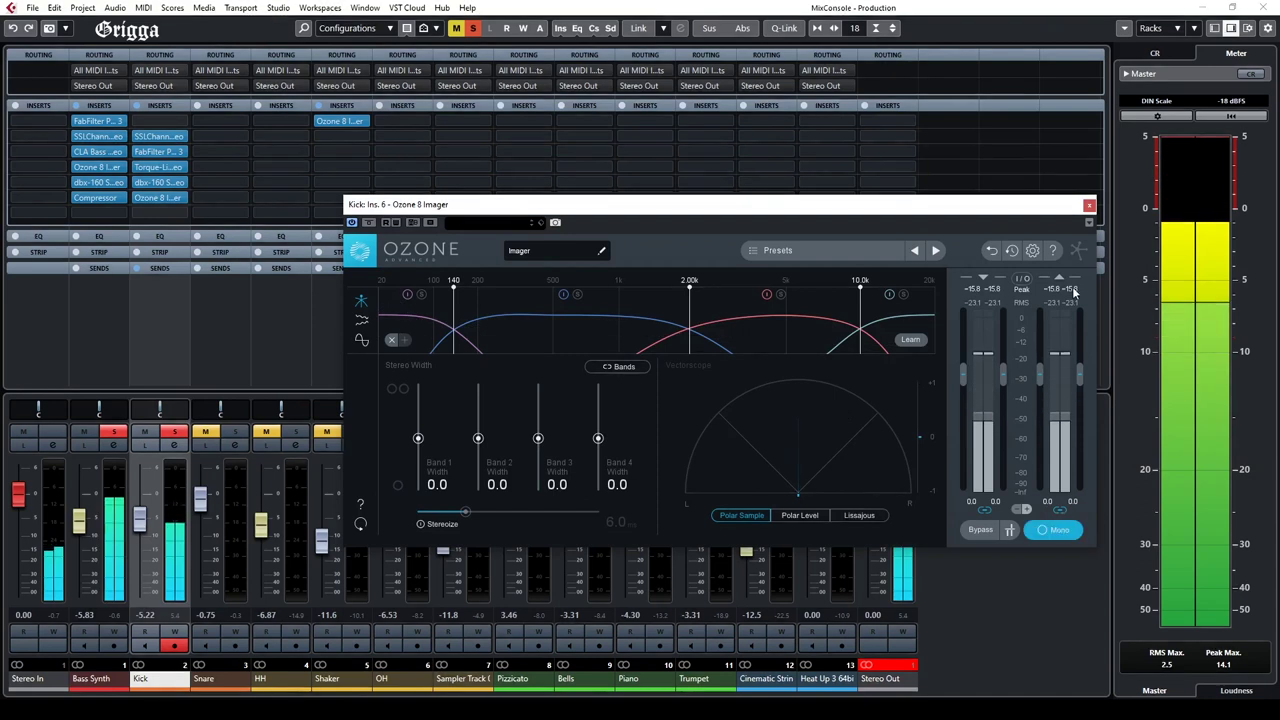
click(1089, 205)
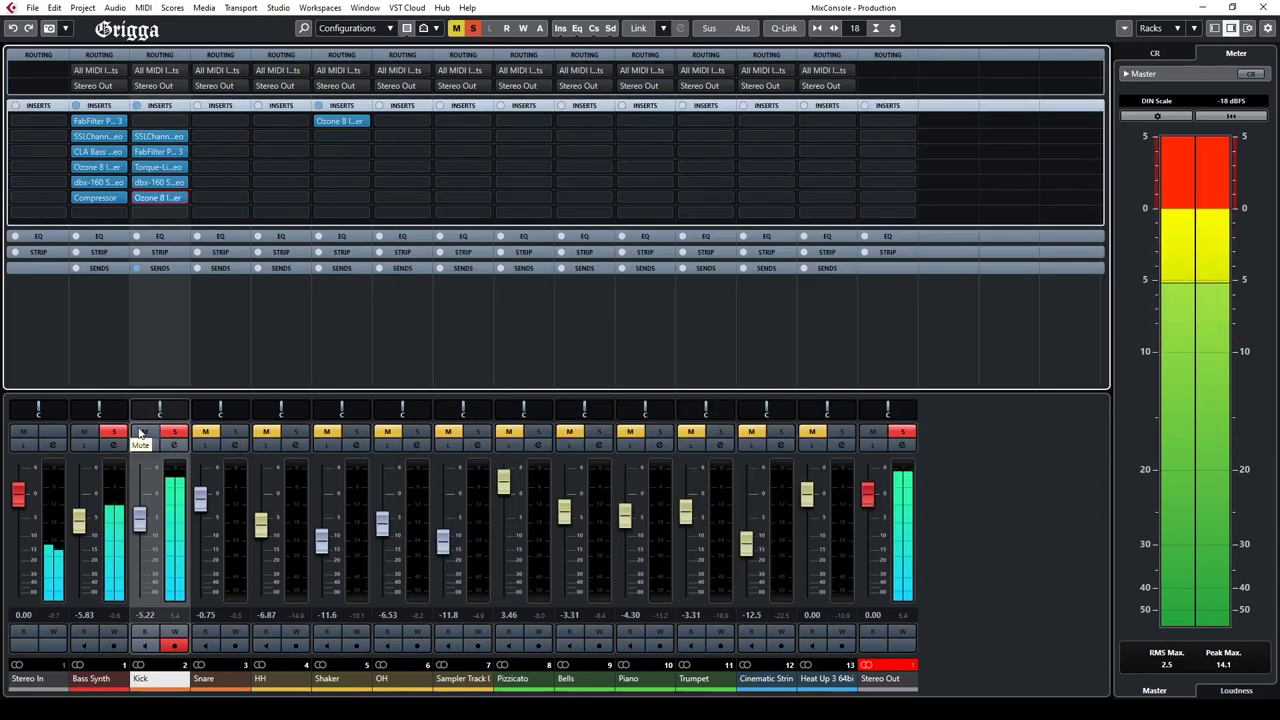
Step: Switch the Bass Synth to a combined stereo panner and narrow its panning to L45 and R45
right_click(72, 404)
click(117, 420)
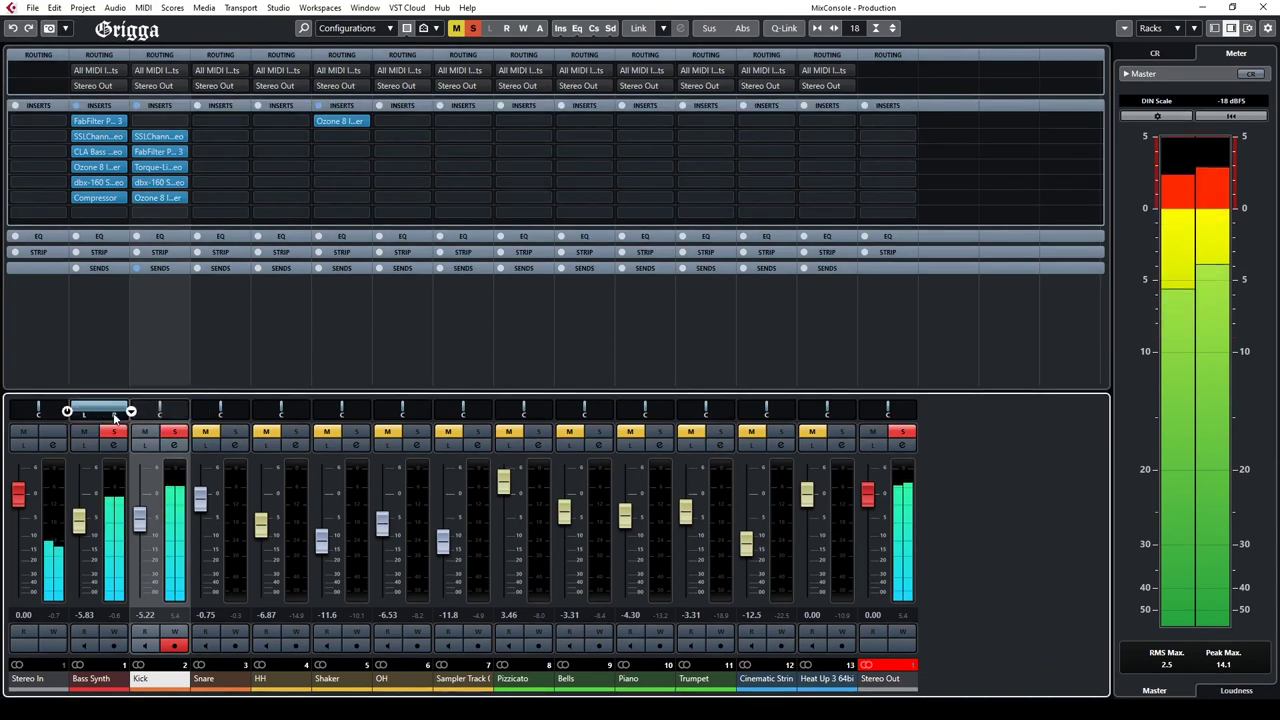
drag(78, 415, 95, 416)
click(113, 459)
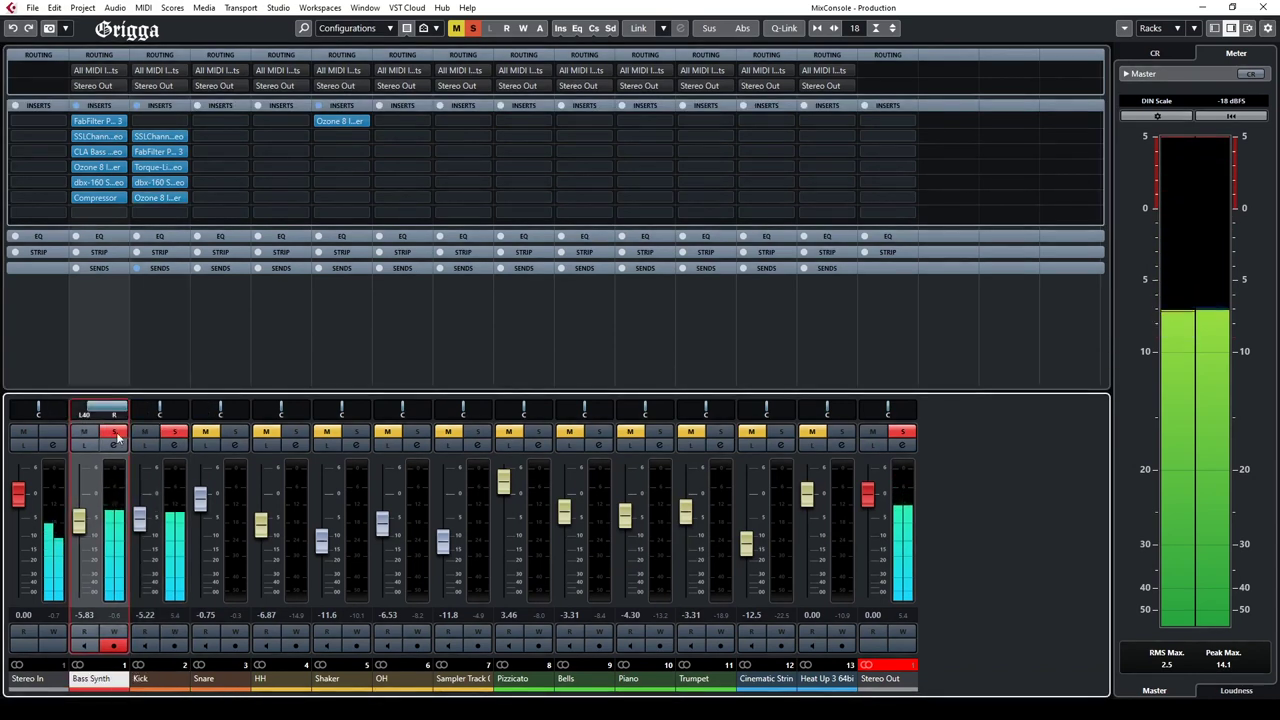
double_click(98, 410)
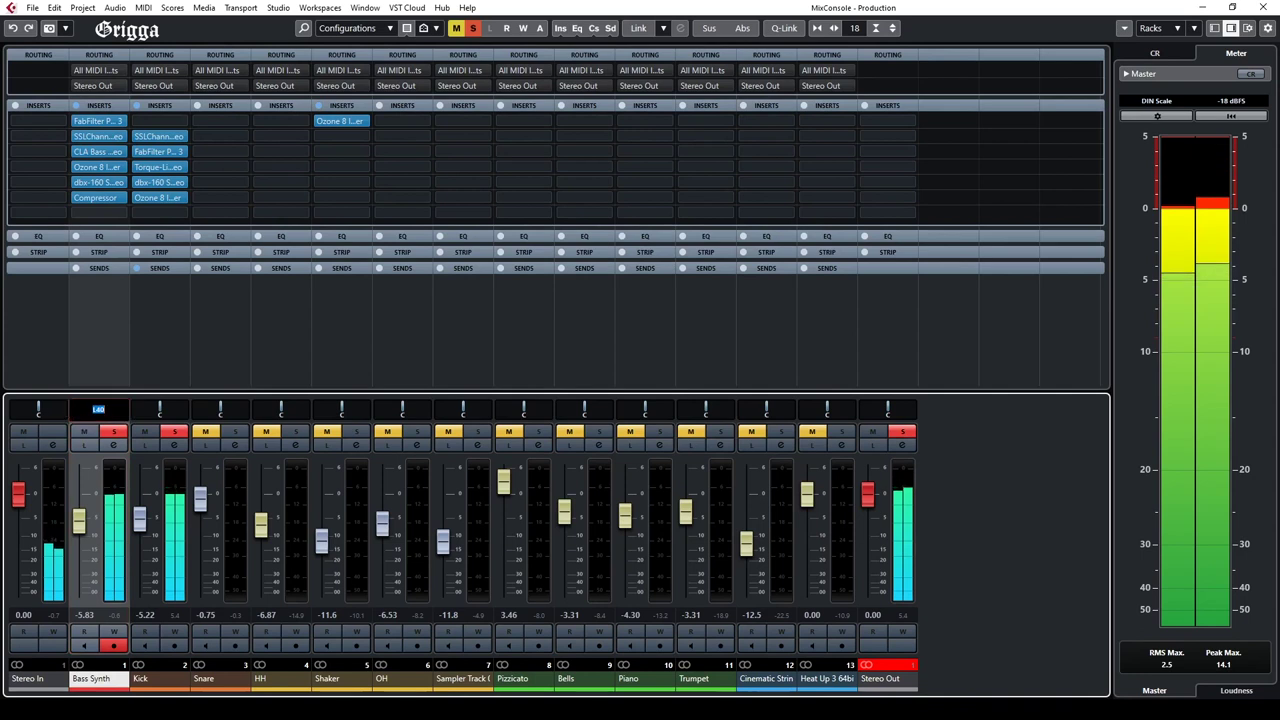
text(L45)
key(Return)
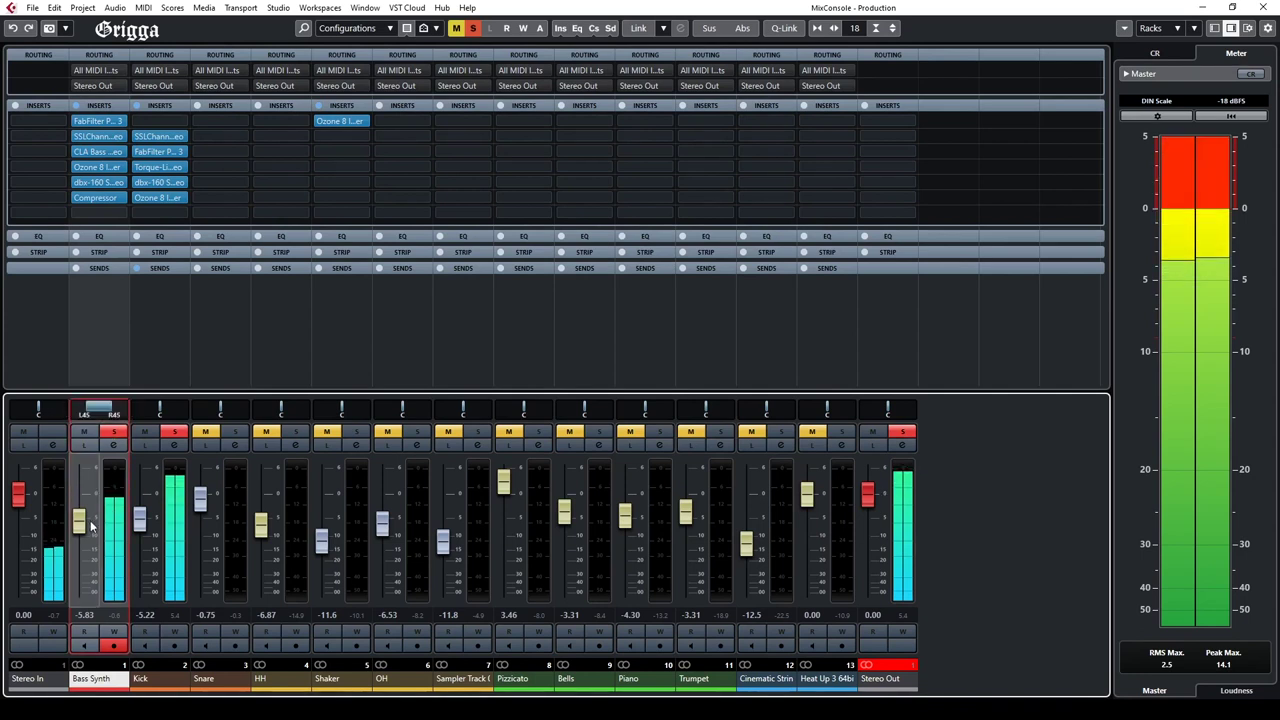
Step: Lower the Bass Synth's level to -9.07, solo the Snare, and take the Bass Synth and Kick out of solo
drag(84, 541, 86, 543)
click(235, 431)
click(114, 431)
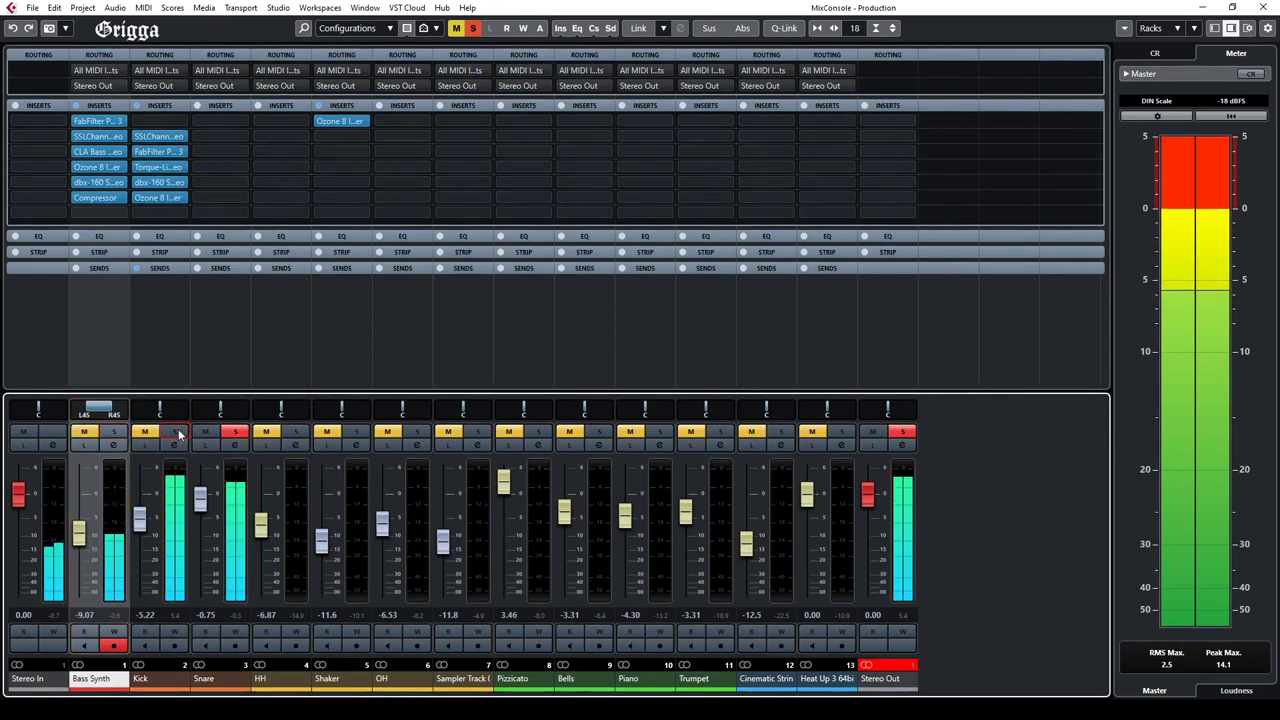
Step: Select the Snare channel and insert FabFilter Pro-Q 3 in its first insert slot
click(225, 464)
click(234, 120)
click(213, 256)
click(256, 287)
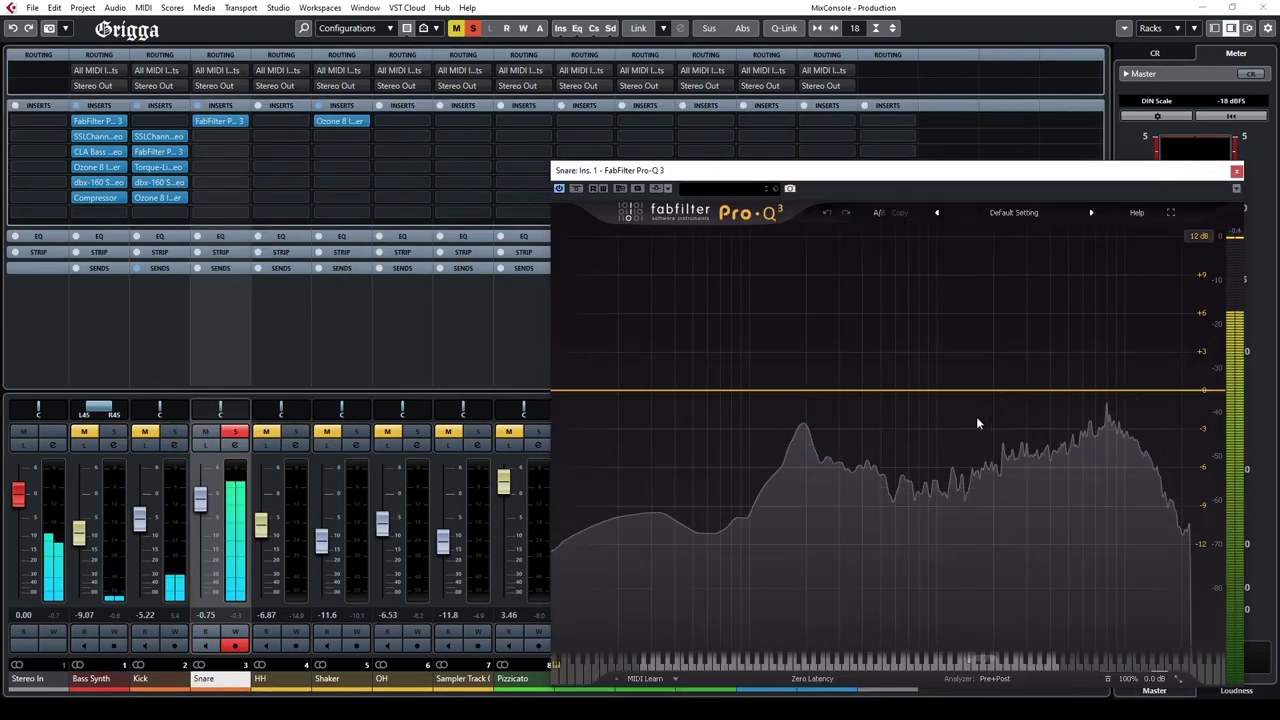
Step: Add an 18 dB/oct low cut at about 131 Hz in the Snare's Pro-Q 3
drag(1080, 391, 751, 389)
click(640, 612)
click(636, 512)
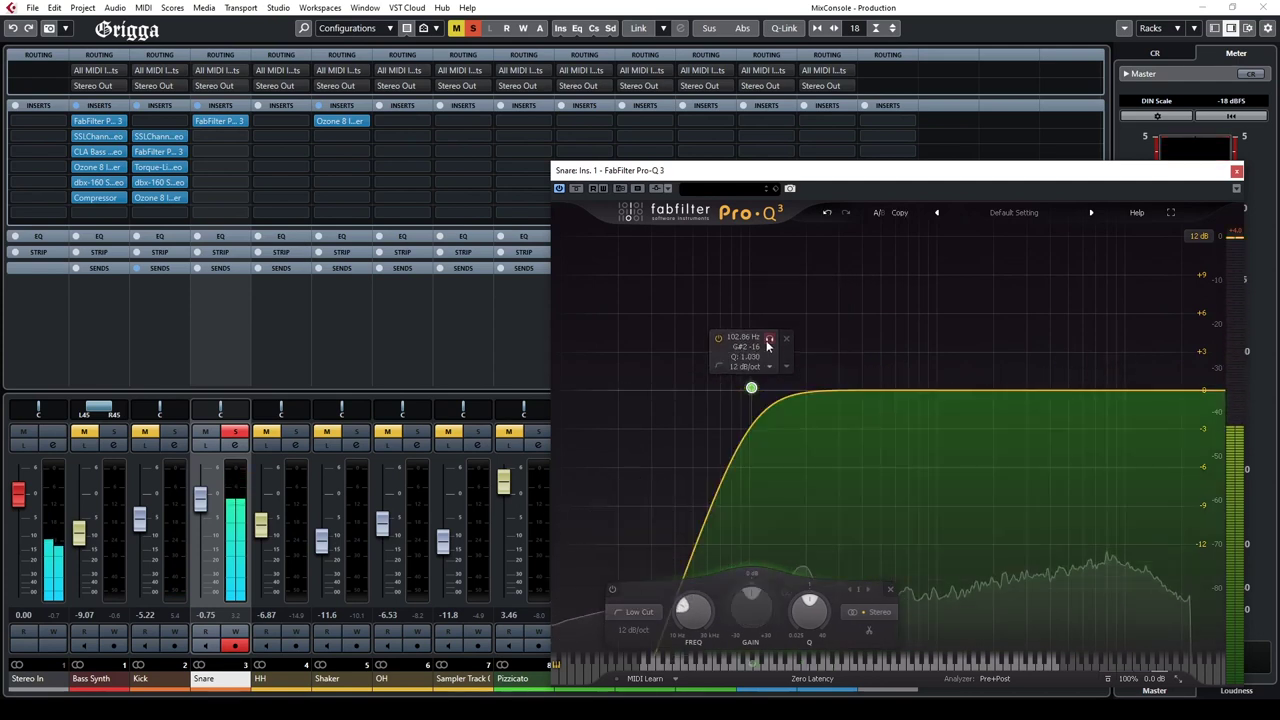
mouse_move(773, 338)
mouse_down()
mouse_move(794, 337)
mouse_move(781, 338)
mouse_up()
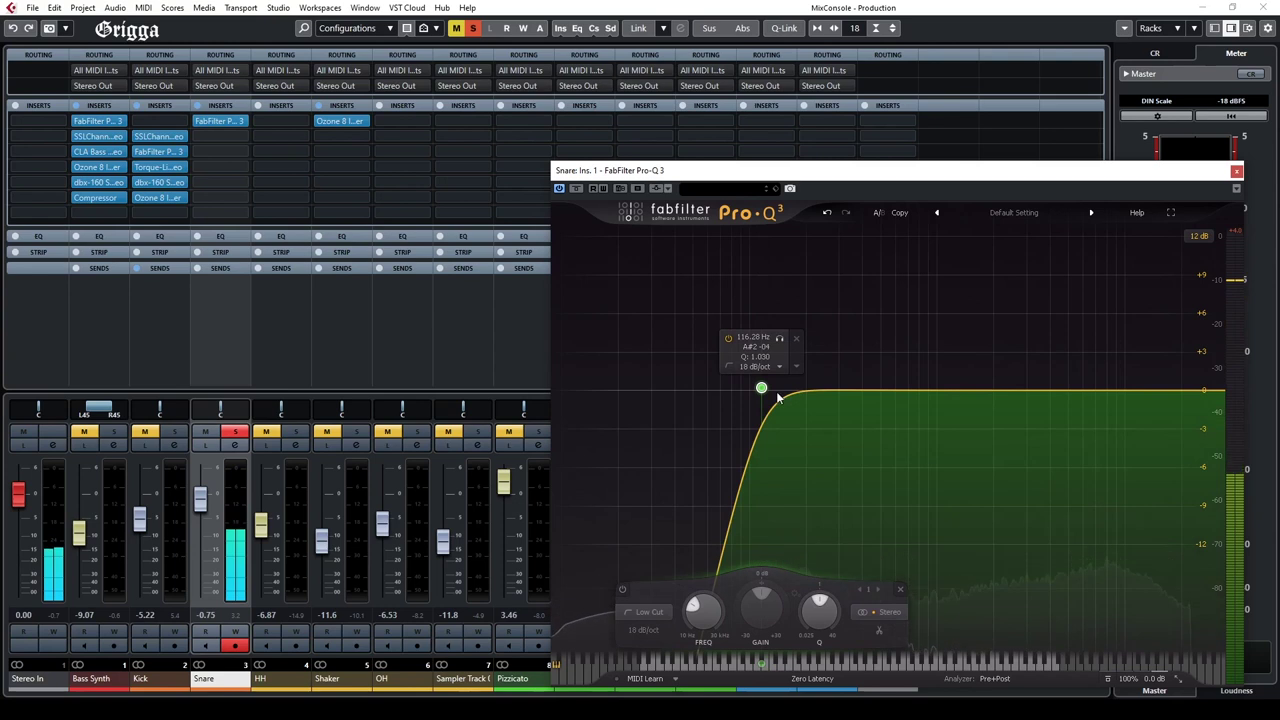
drag(762, 391, 772, 391)
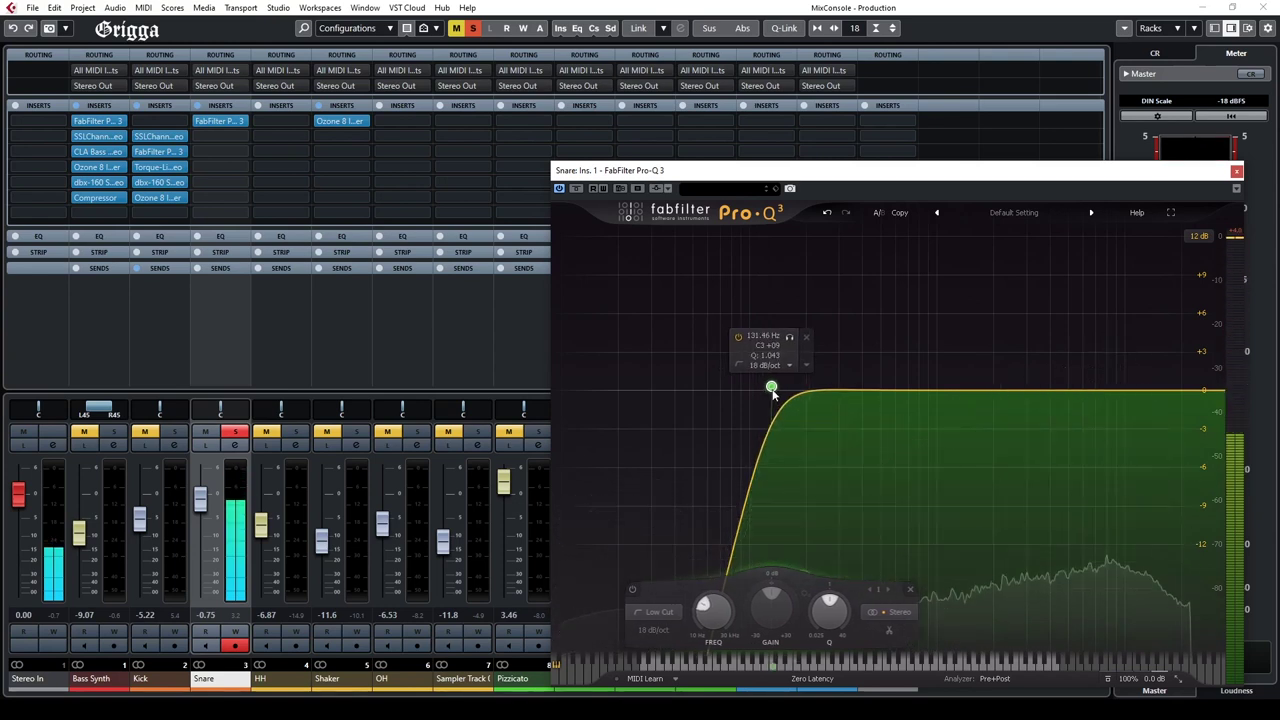
Step: Add a bell cut of about -4.57 dB at about 744 Hz in the Snare's Pro-Q 3 and close it
drag(1031, 391, 930, 481)
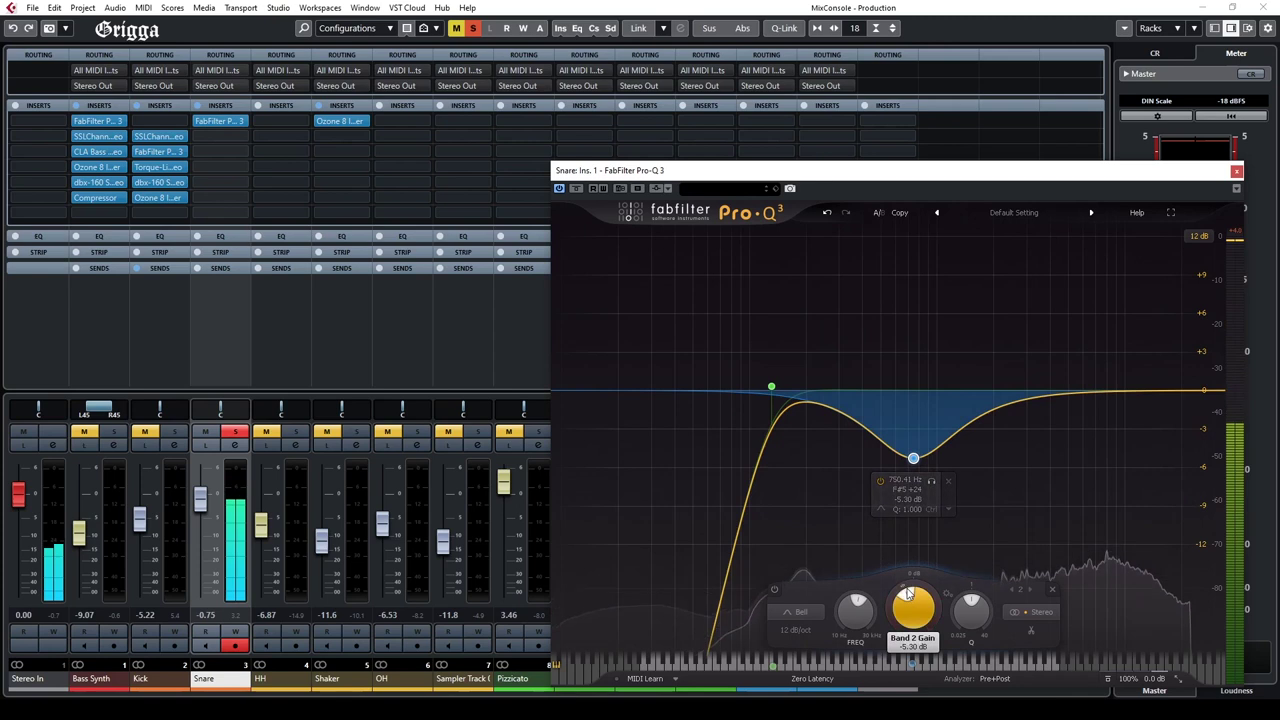
drag(914, 459, 913, 450)
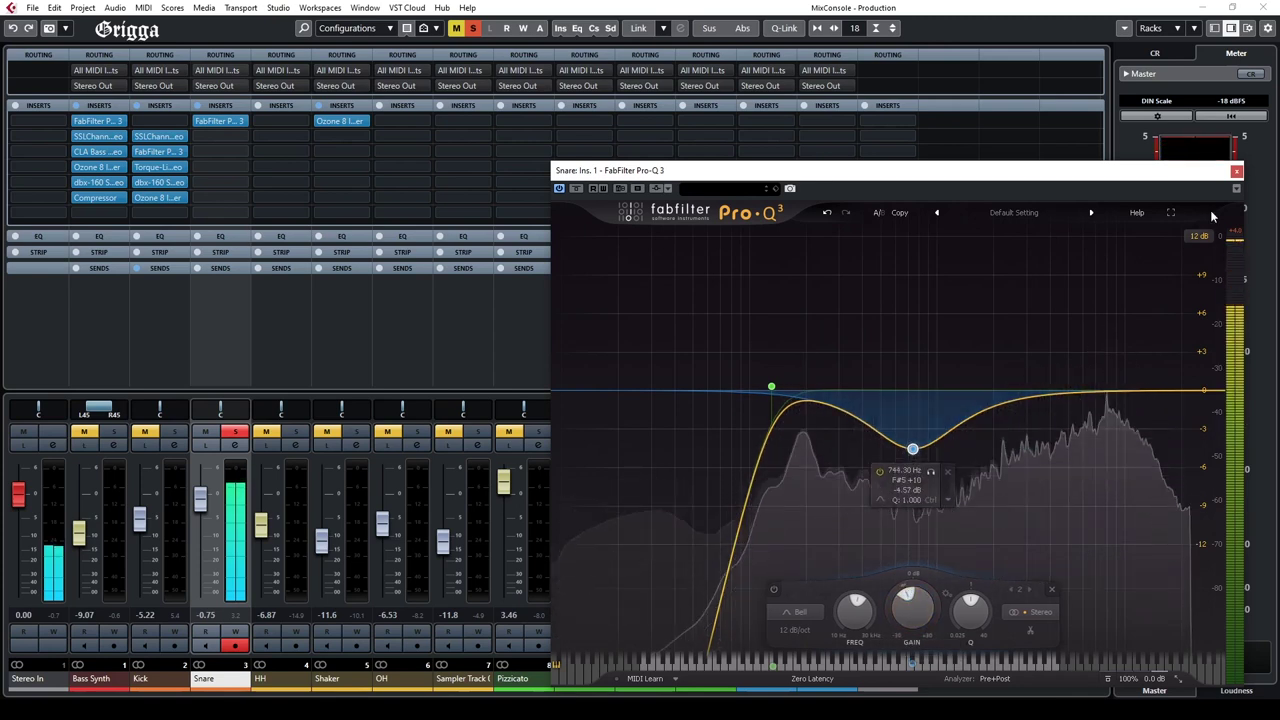
click(1236, 171)
click(238, 137)
click(238, 207)
click(244, 259)
Step: Load SSLChannel Stereo in the Snare's second insert slot
click(240, 137)
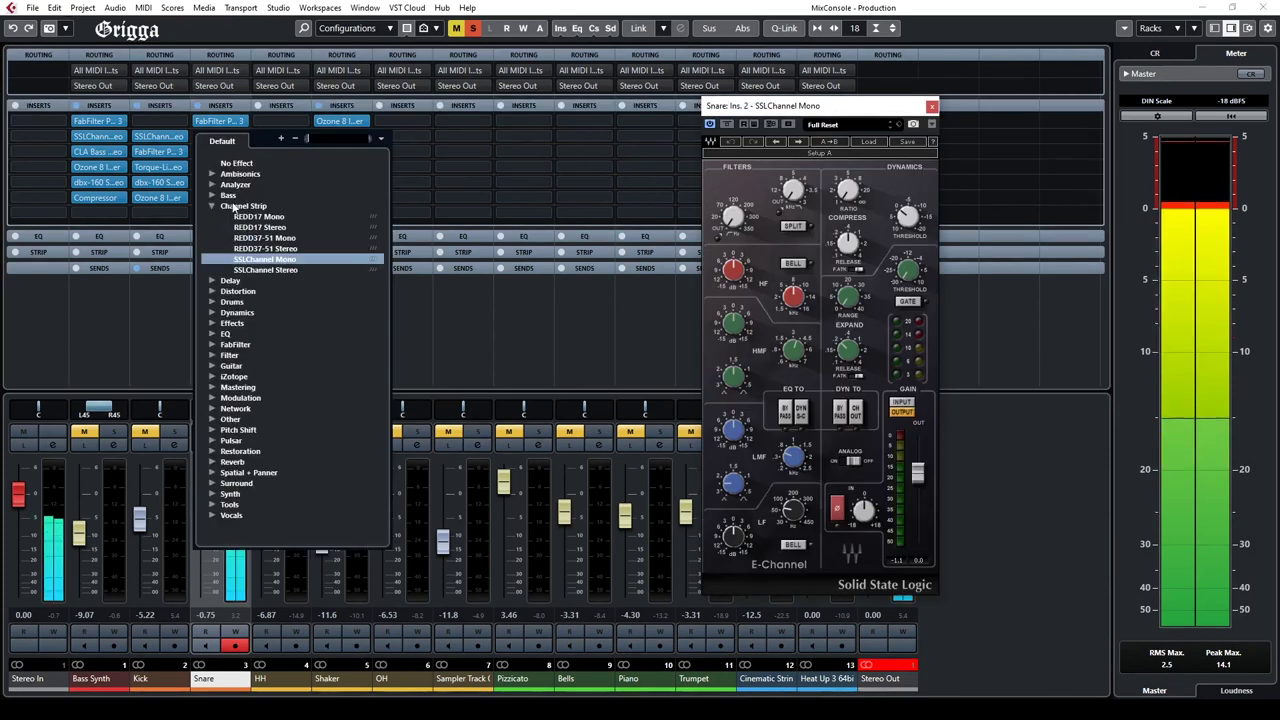
click(255, 262)
click(240, 137)
click(250, 273)
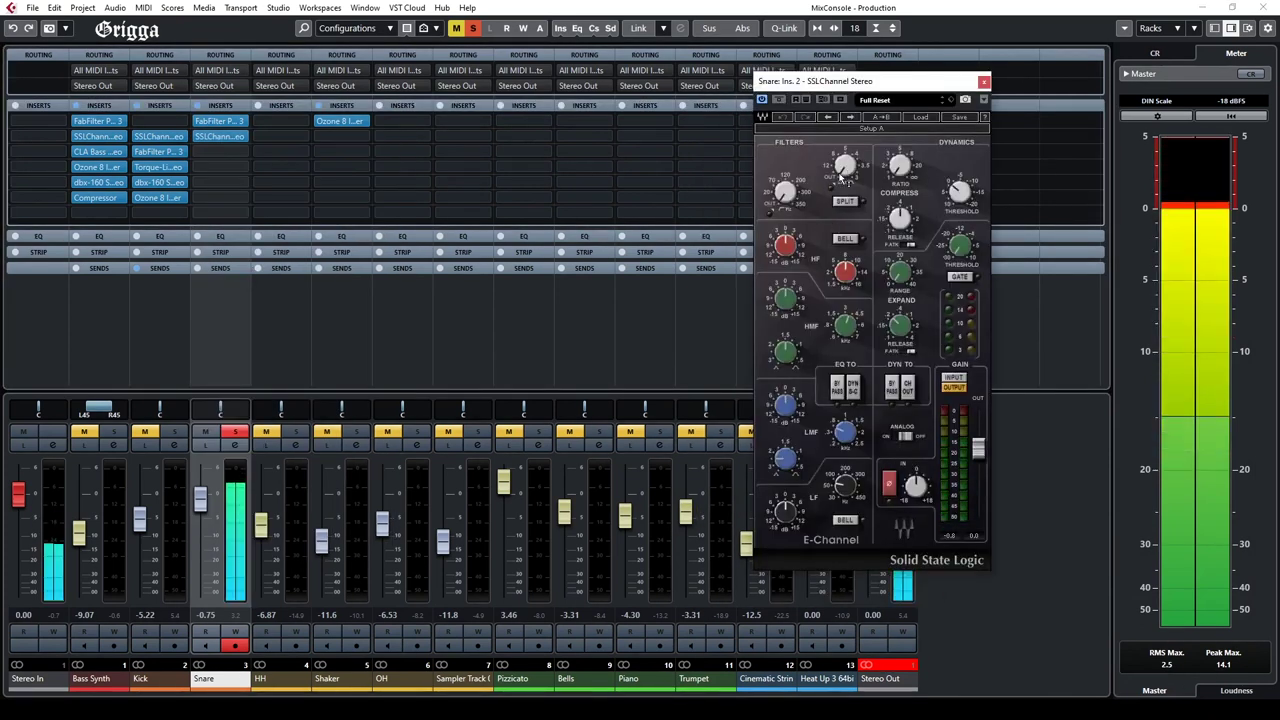
Step: Place the Snare's Pro-Q 3 and SSLChannel side by side over the project window and adjust the SSLChannel's filters and EQ bands
click(215, 121)
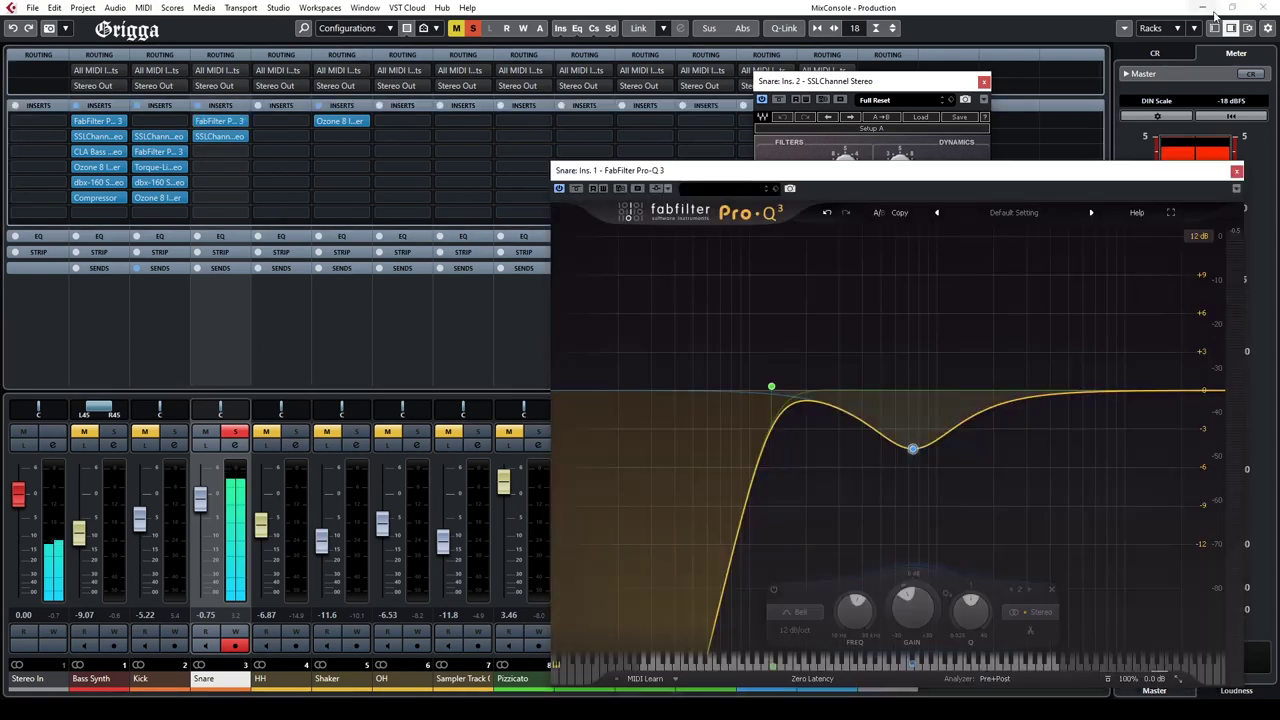
click(1204, 8)
drag(873, 175, 464, 157)
drag(828, 88, 931, 97)
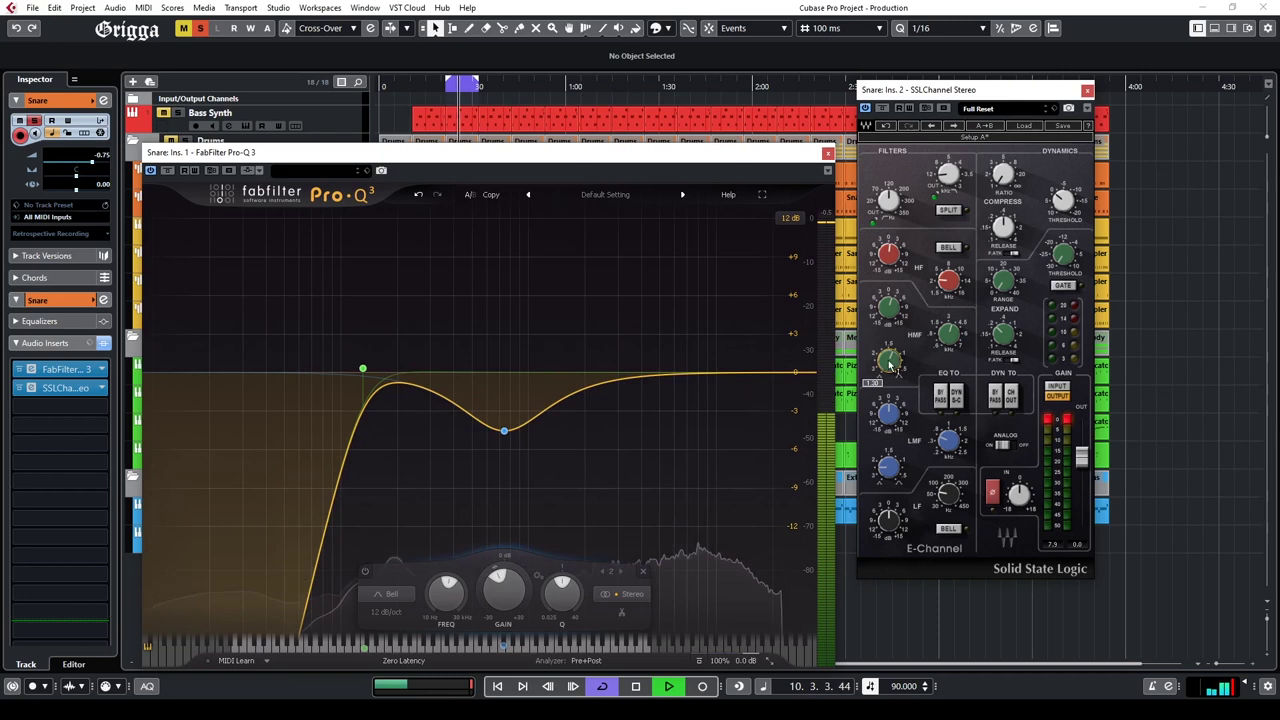
drag(893, 416, 893, 386)
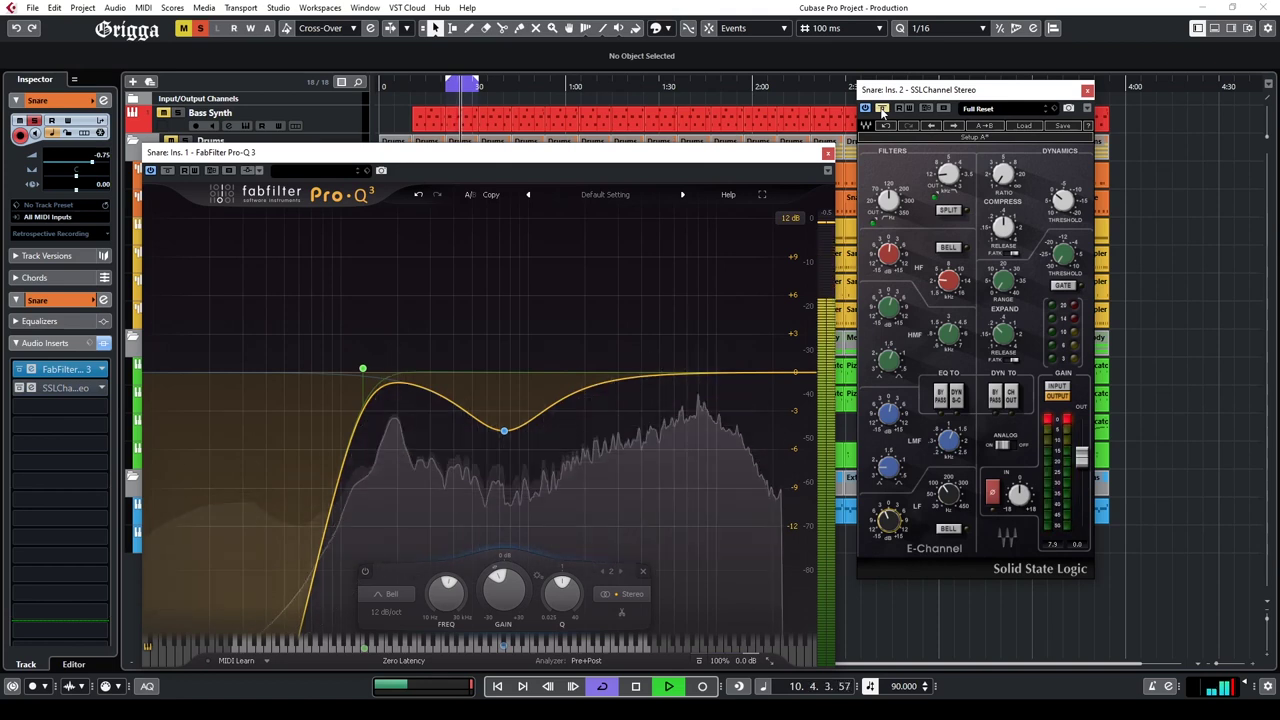
Step: Turn off the bypass of the Snare's SSLChannel and close both plug-in windows
click(882, 109)
click(1087, 91)
click(828, 154)
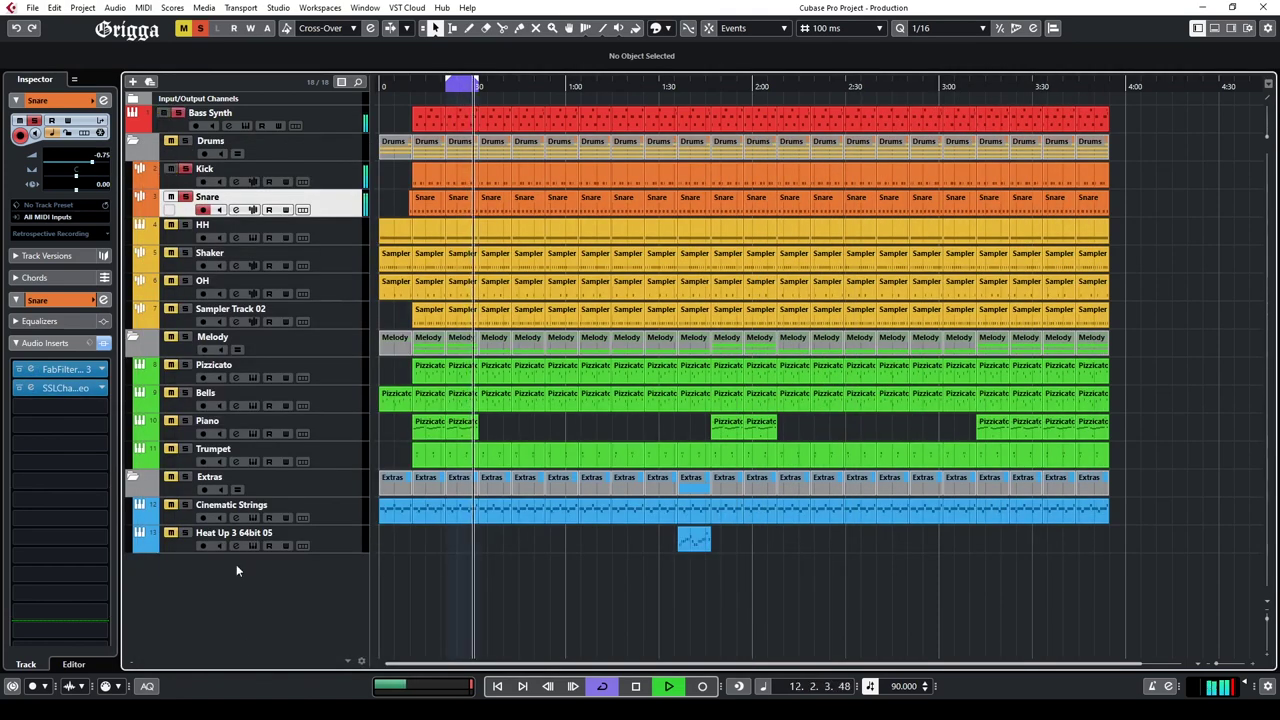
Step: Reopen the MixConsole and insert dbx-160 Stereo in the Snare's third insert slot
key(F3)
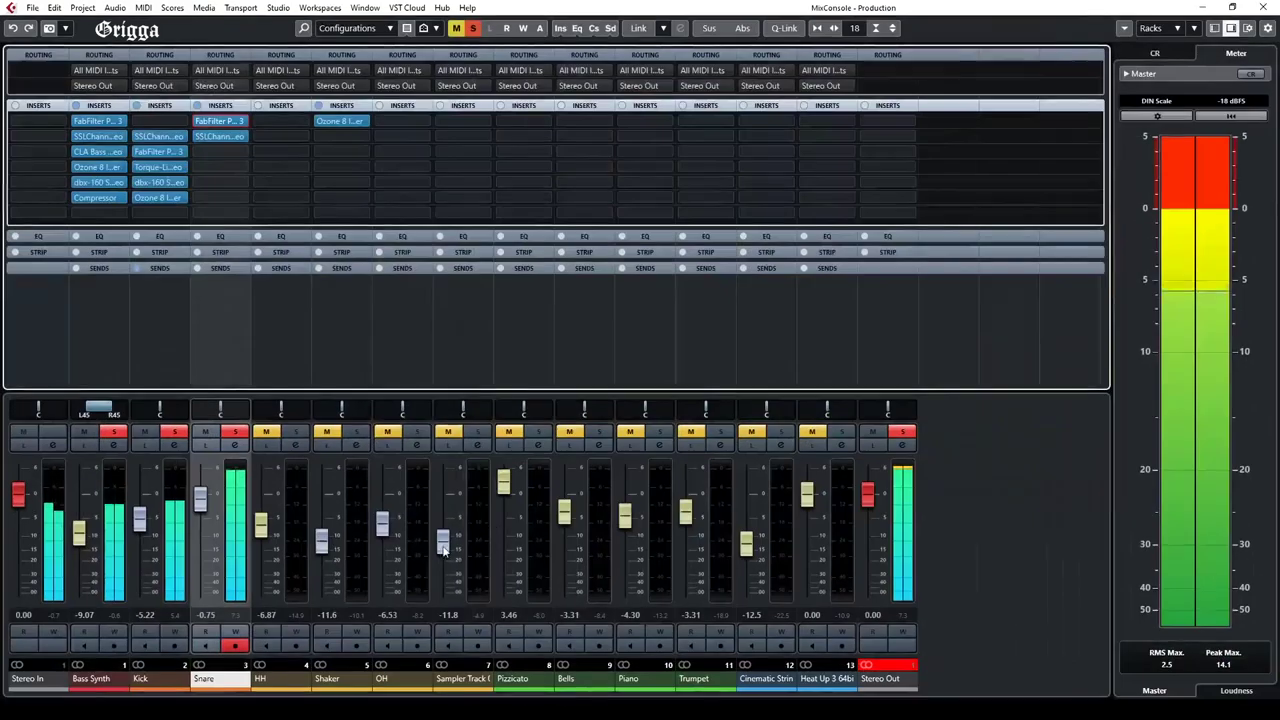
click(236, 152)
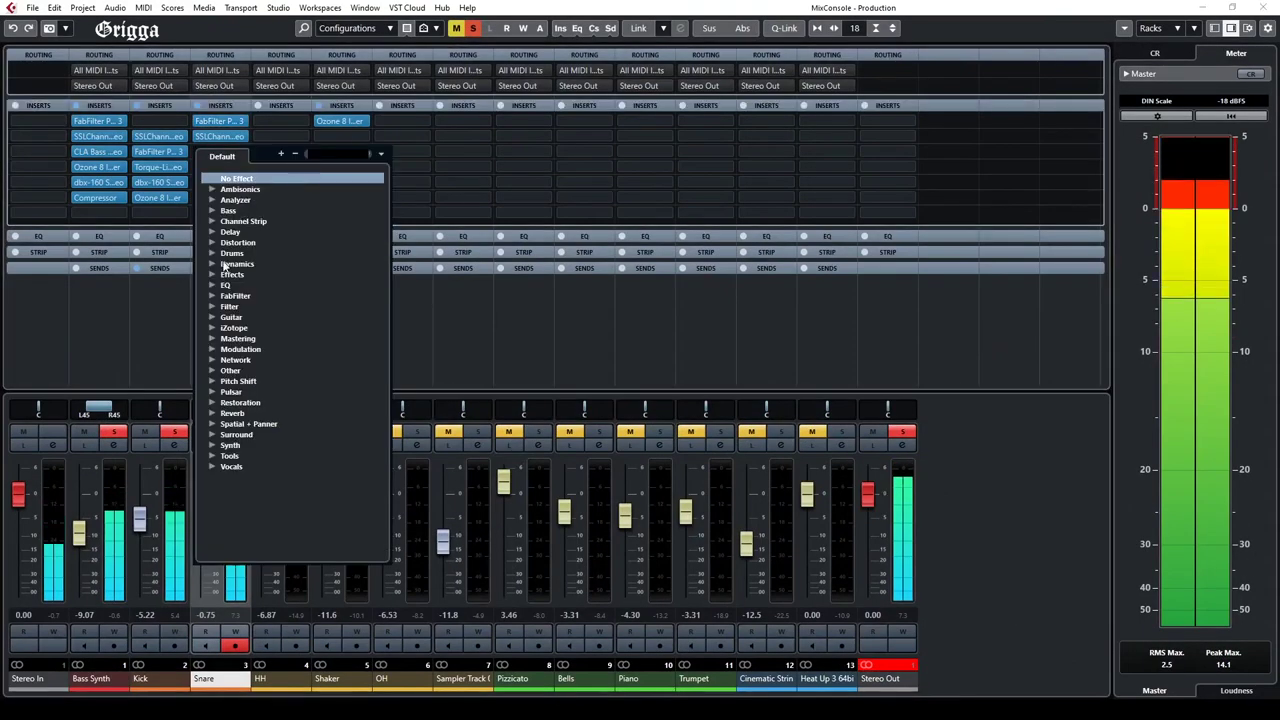
text(dbx)
click(252, 200)
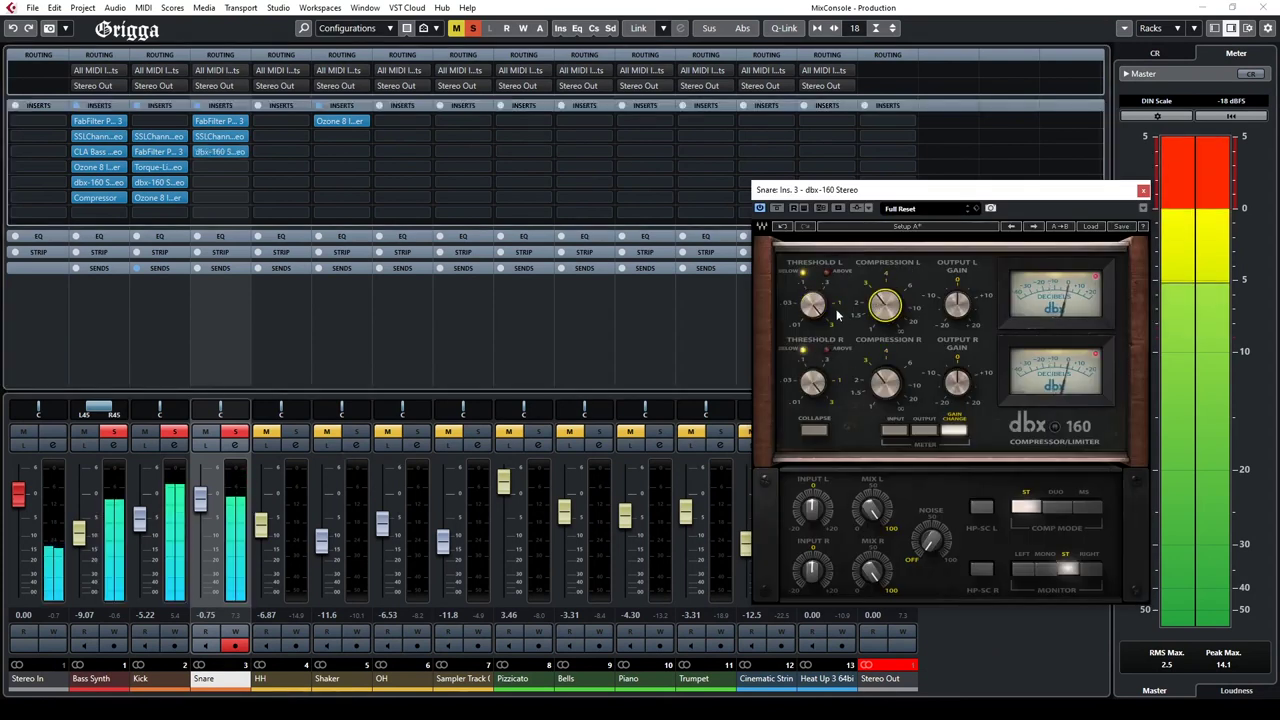
Step: In the project window's Sampler Control, trim the Snare sample's end to about 0.3 s with the fade-out starting at about 0.15 s
click(1262, 8)
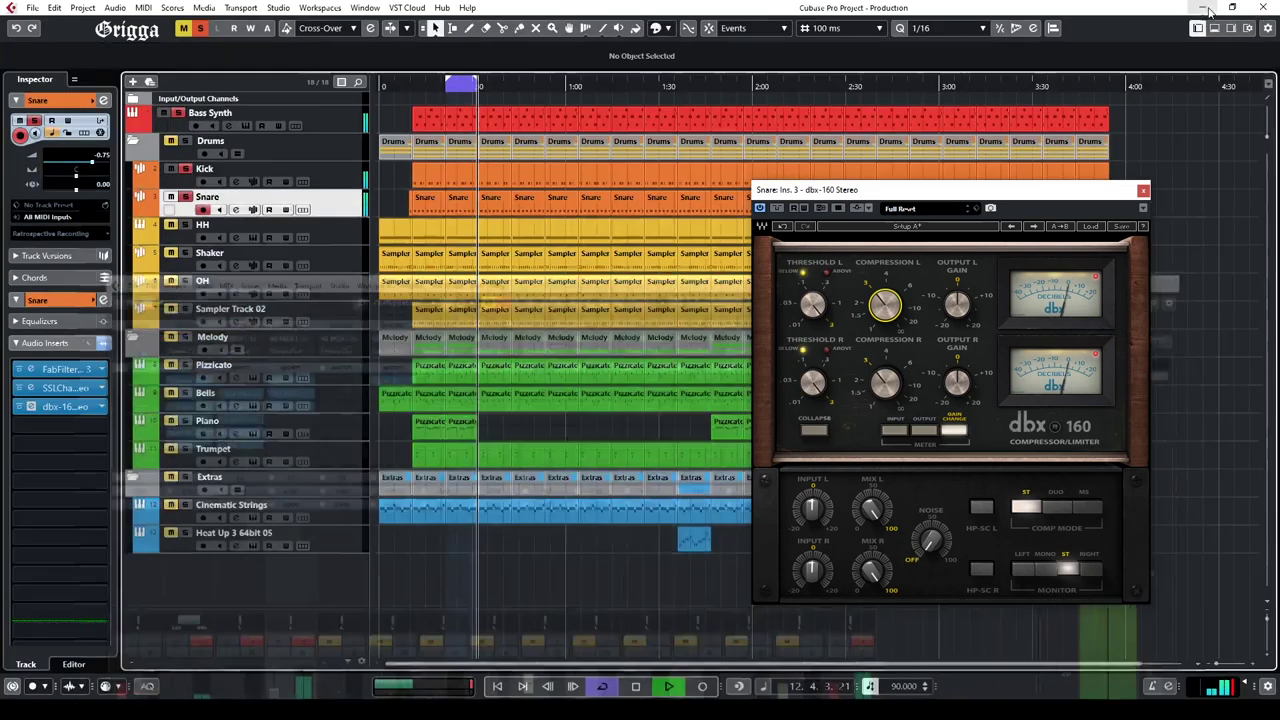
click(1214, 29)
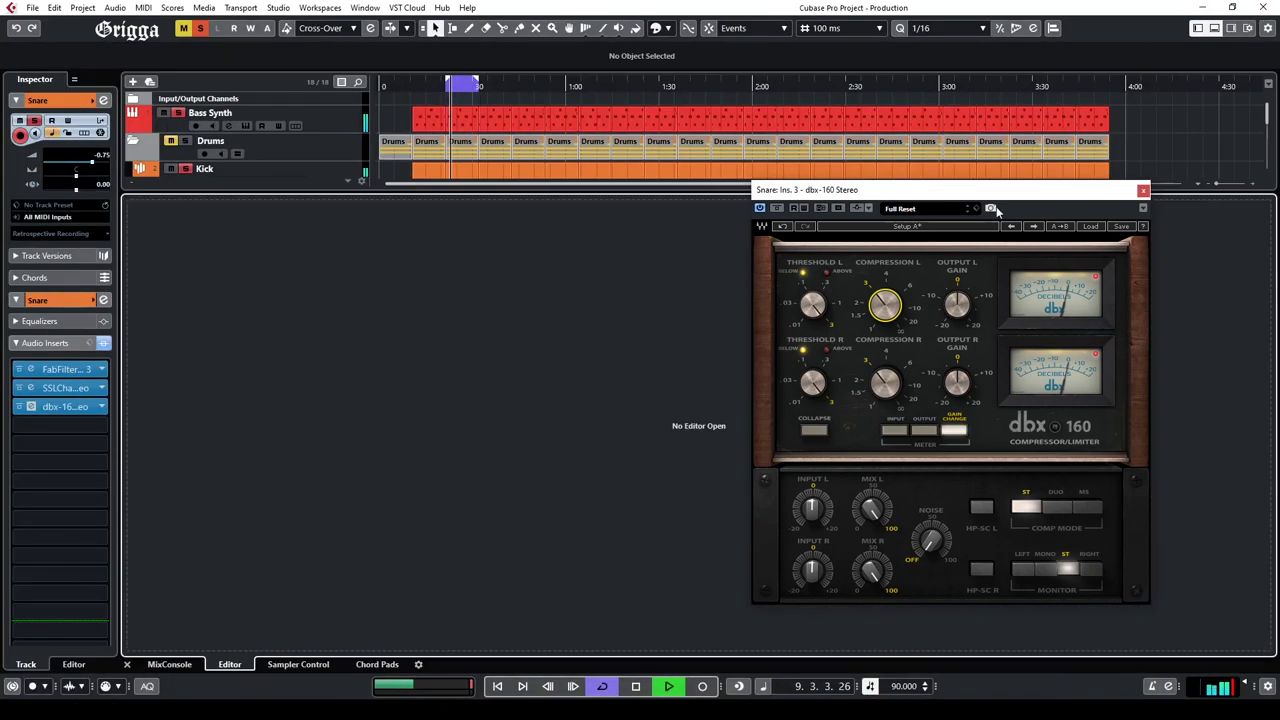
click(298, 664)
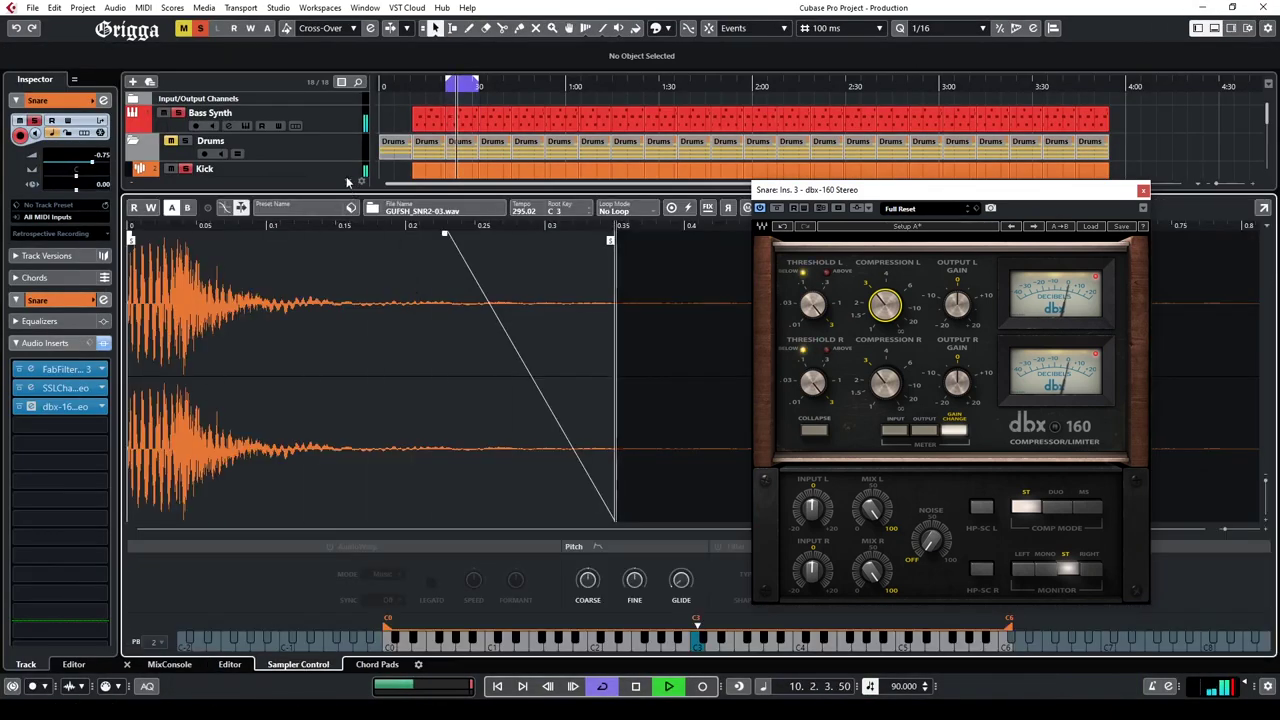
scroll(347, 180, down, 1)
drag(610, 240, 604, 241)
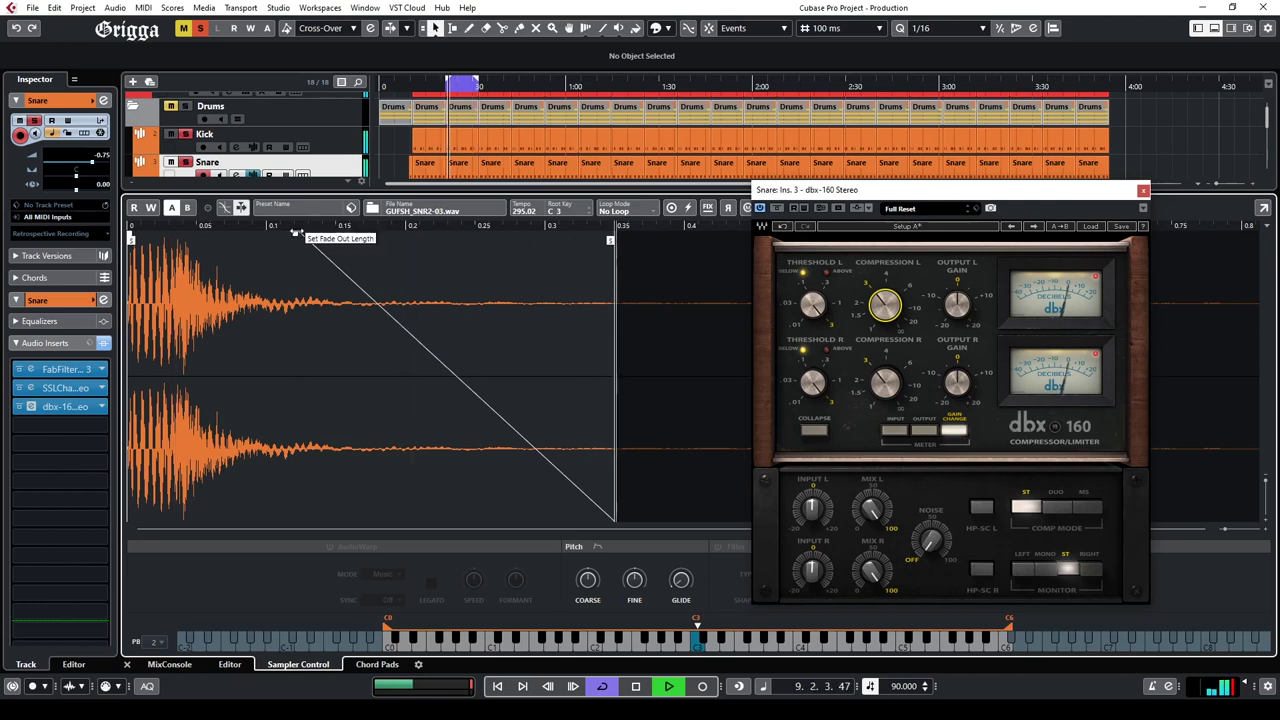
drag(296, 233, 402, 233)
drag(608, 240, 538, 241)
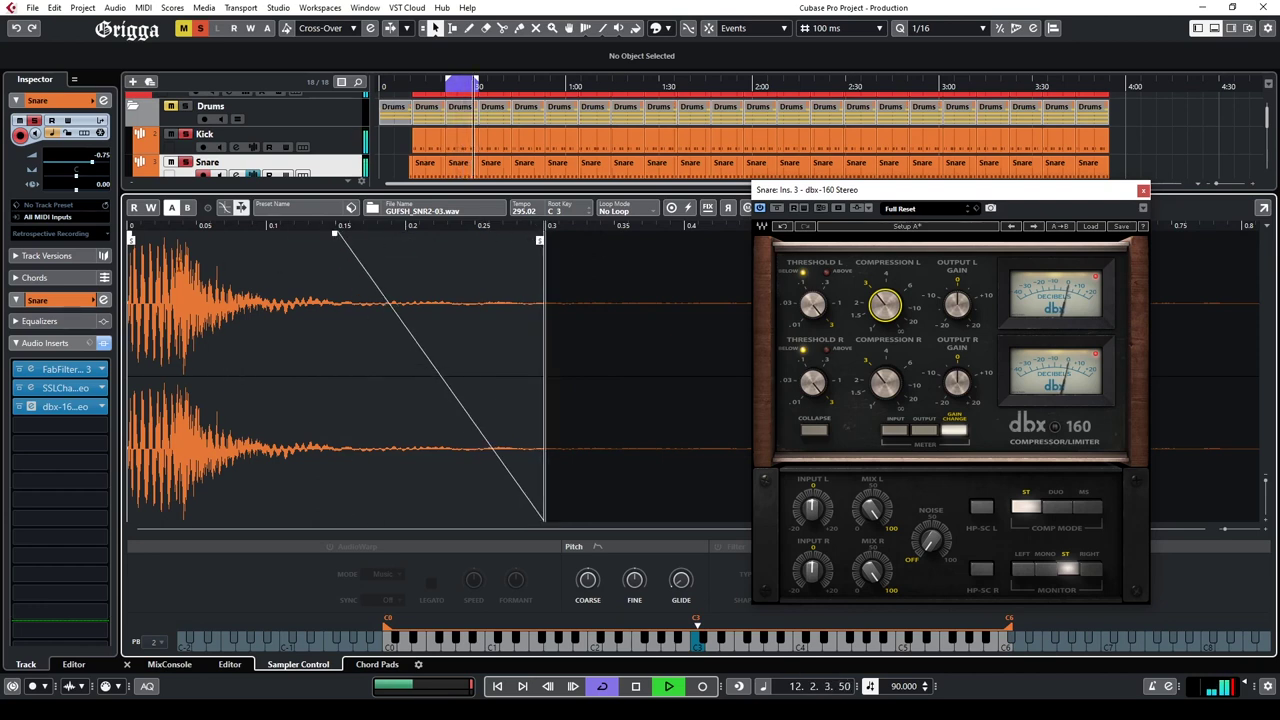
Step: Adjust the Snare dbx-160's threshold, set its compression to 4 and output gain to 2.0, and take the Kick and Bass Synth out of solo
click(813, 307)
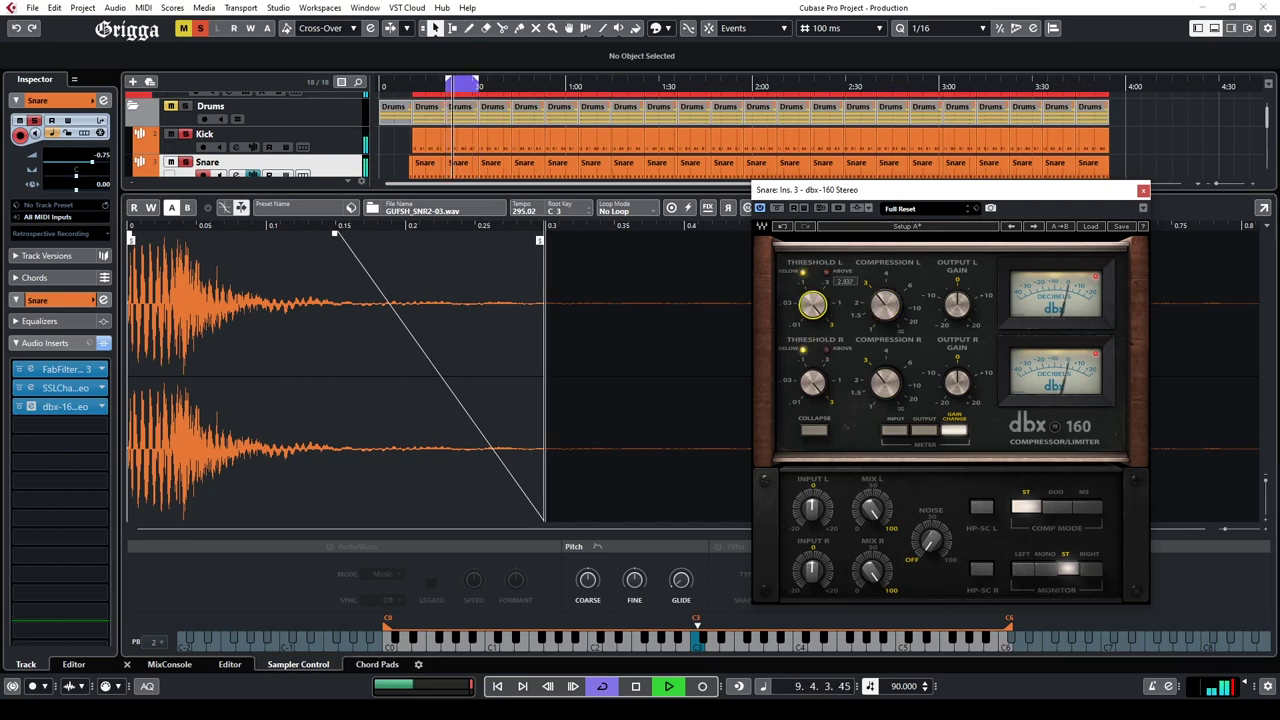
drag(813, 307, 813, 309)
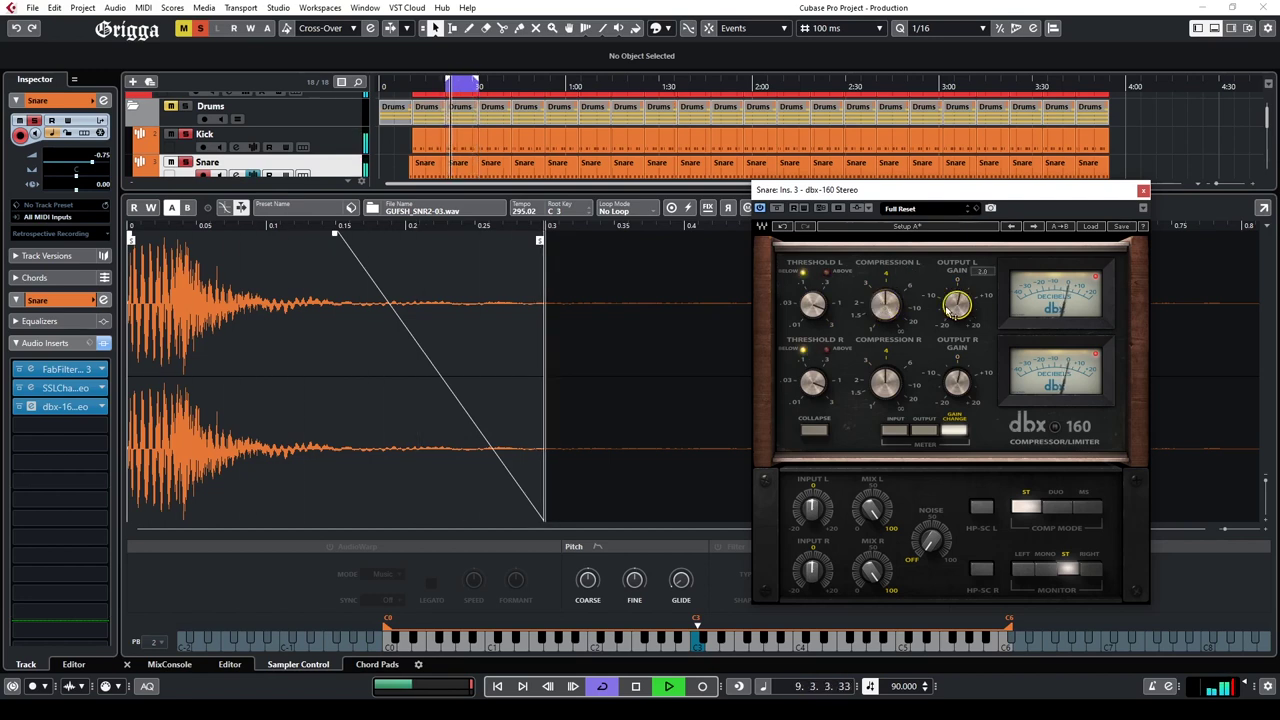
scroll(250, 130, up, 2)
click(181, 118)
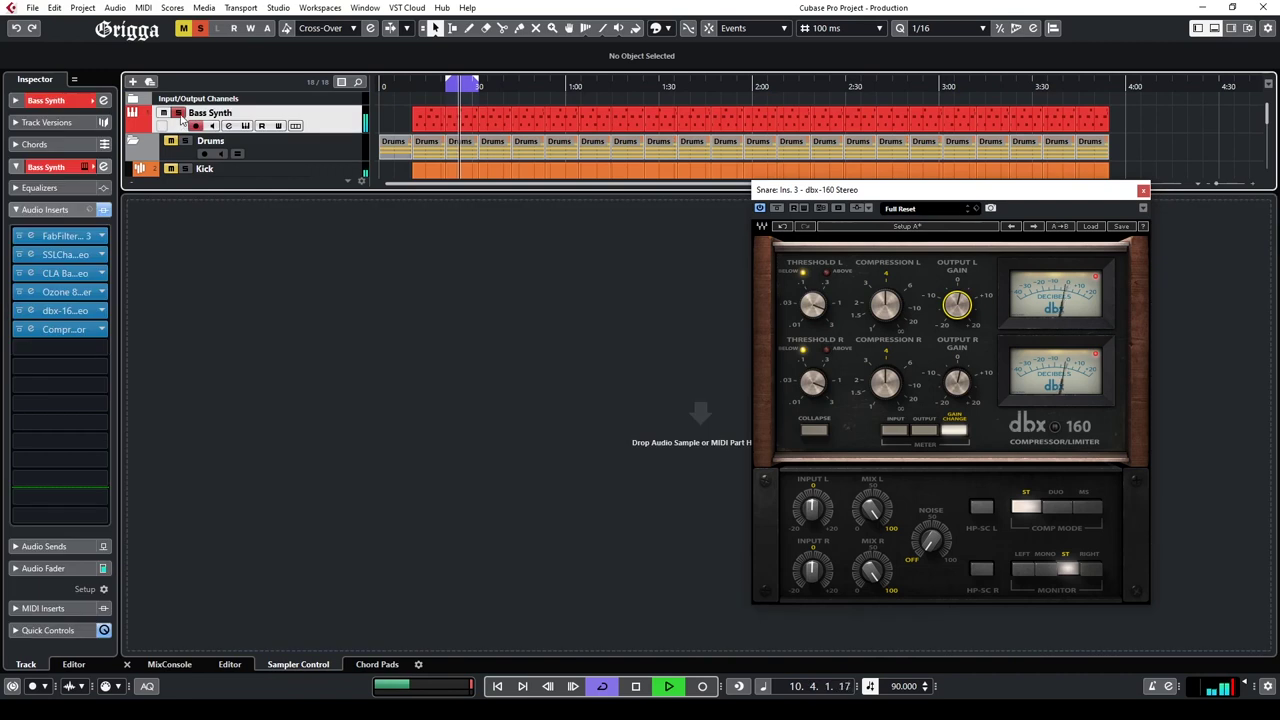
Step: Compare the Snare with its dbx-160 bypassed and active, hide the project window's lower zone, and close the plug-in window
click(778, 209)
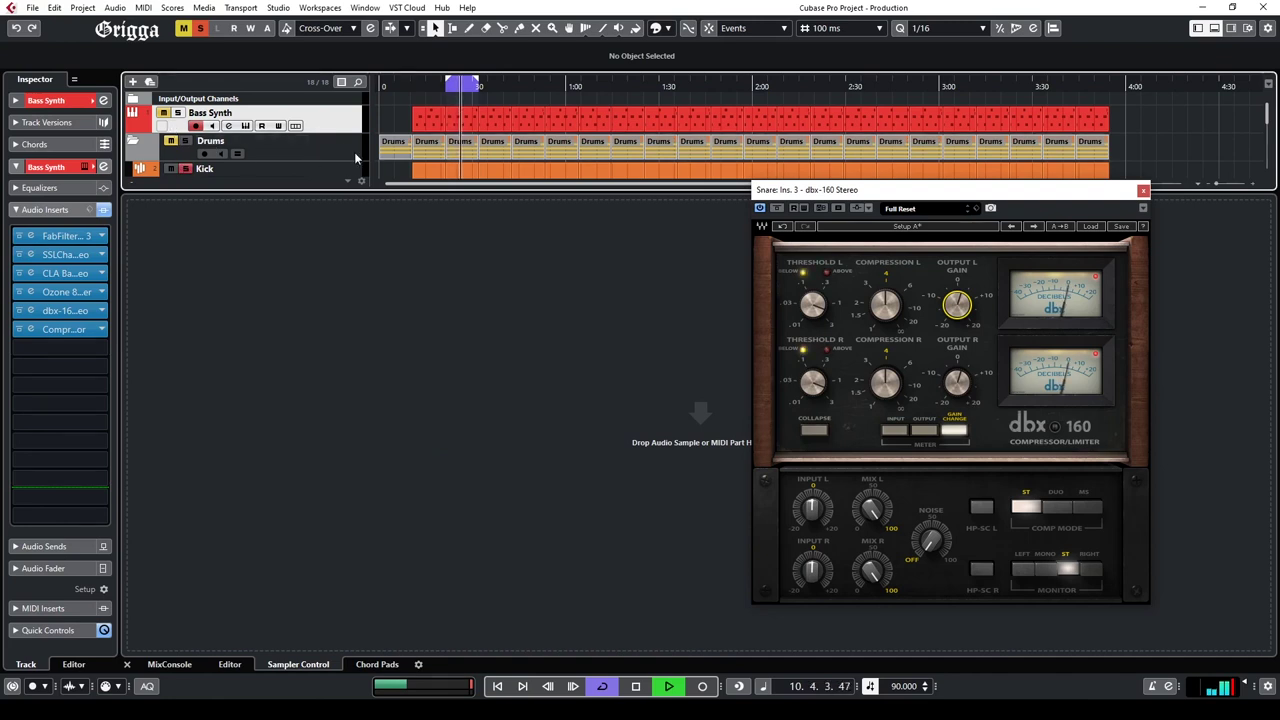
scroll(358, 160, down, 1)
click(1213, 29)
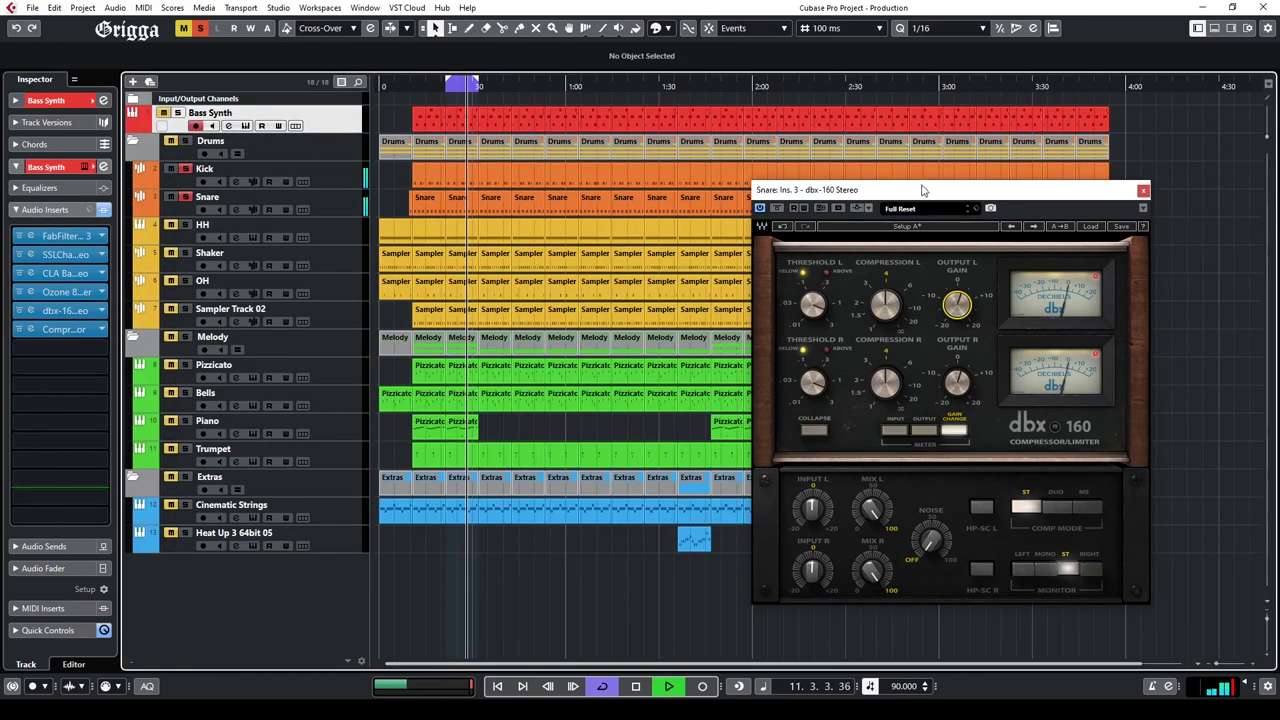
drag(902, 190, 722, 190)
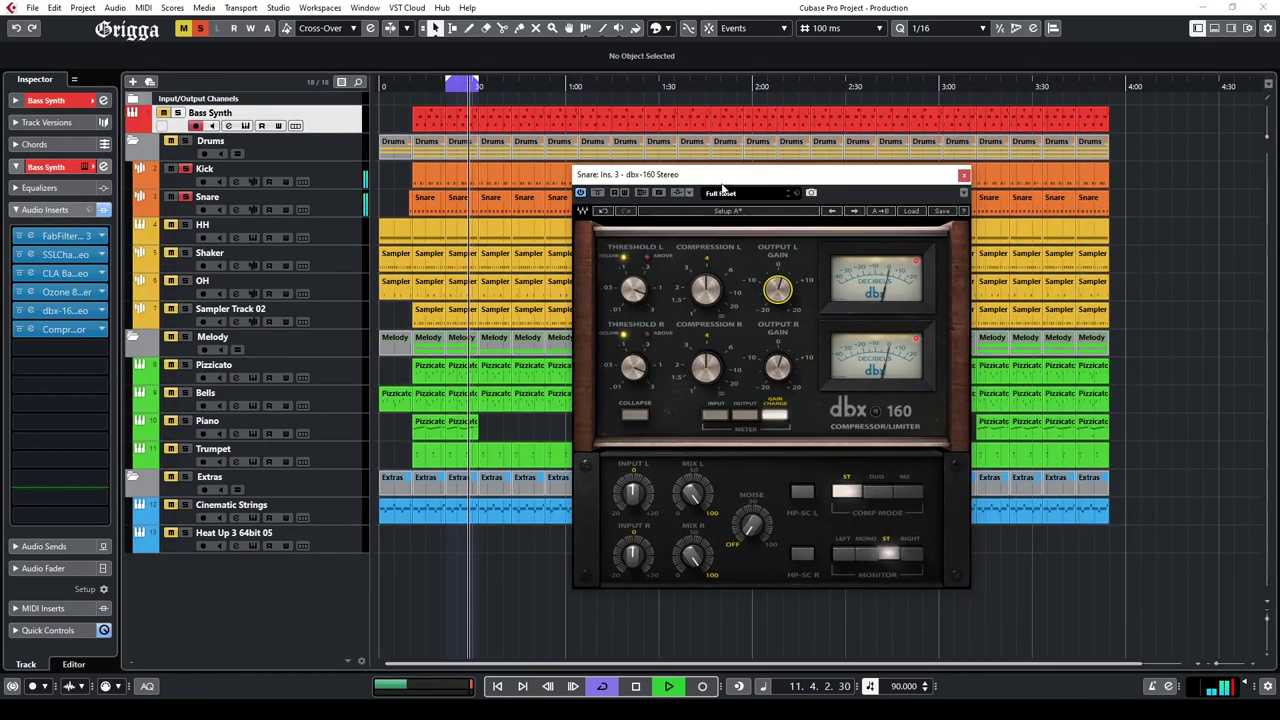
click(599, 195)
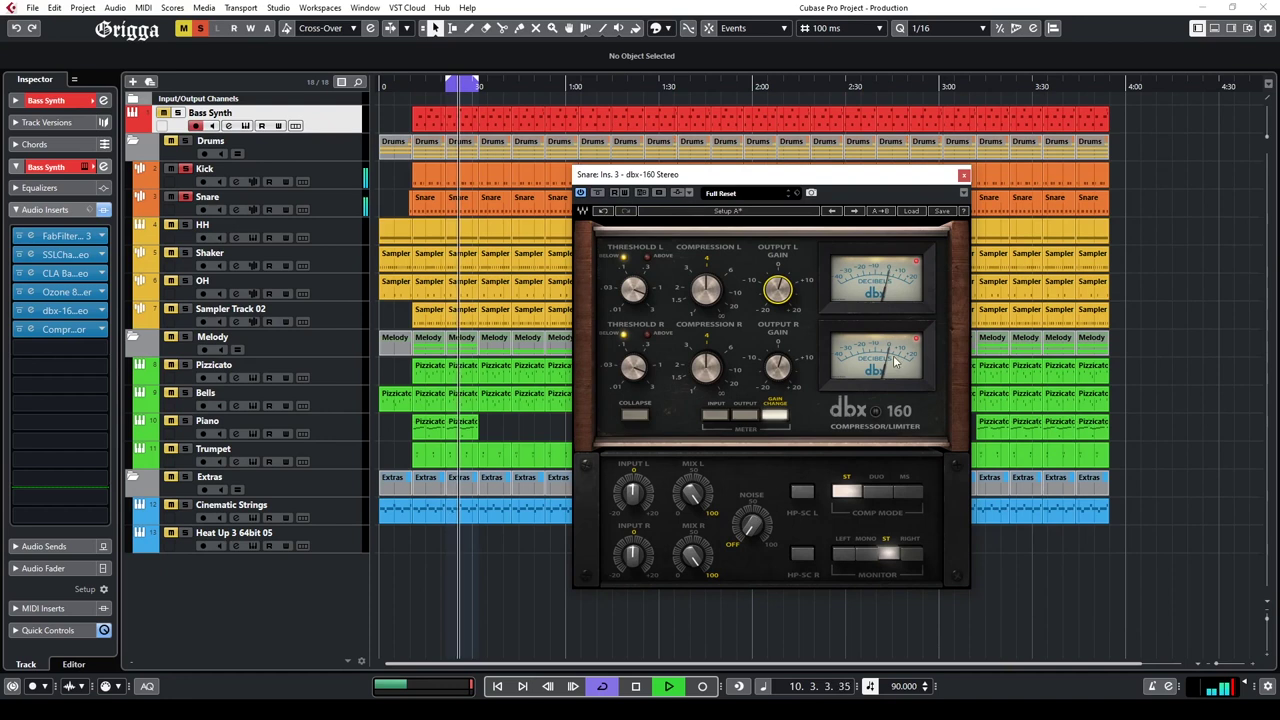
click(963, 175)
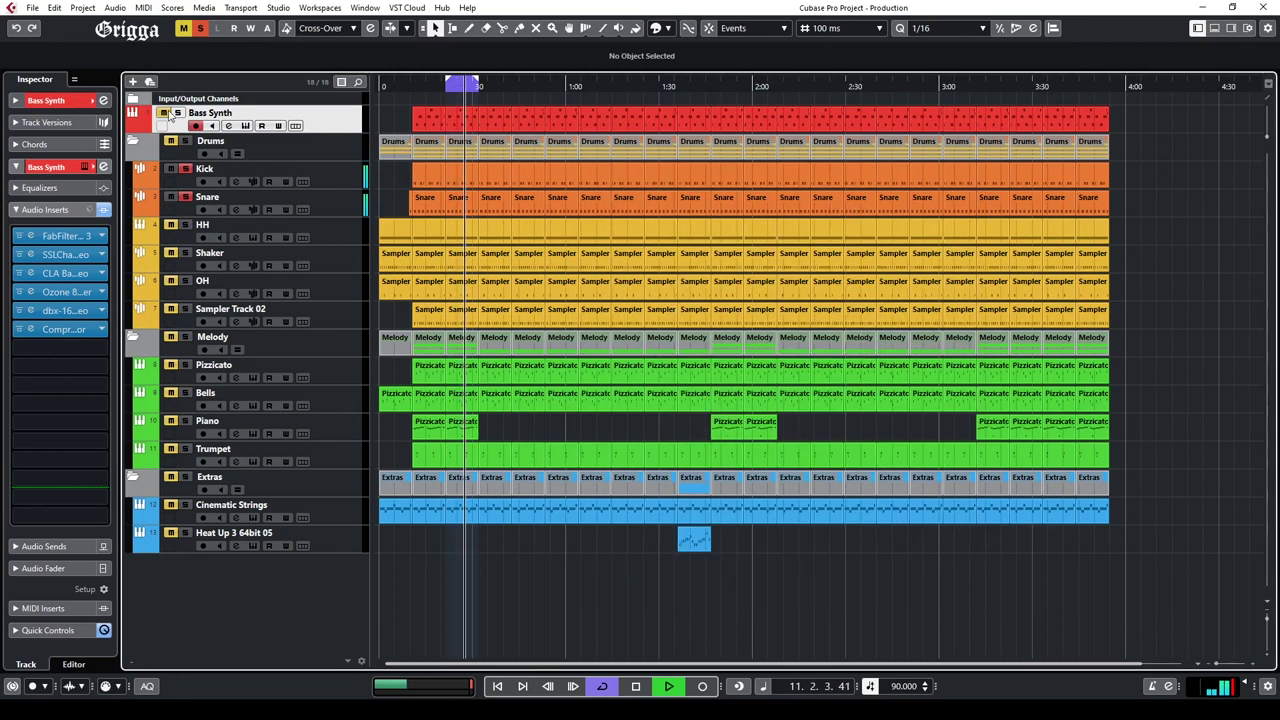
Step: Insert the Graillon 2 pitch-shift effect in the Snare's fourth insert slot
click(330, 200)
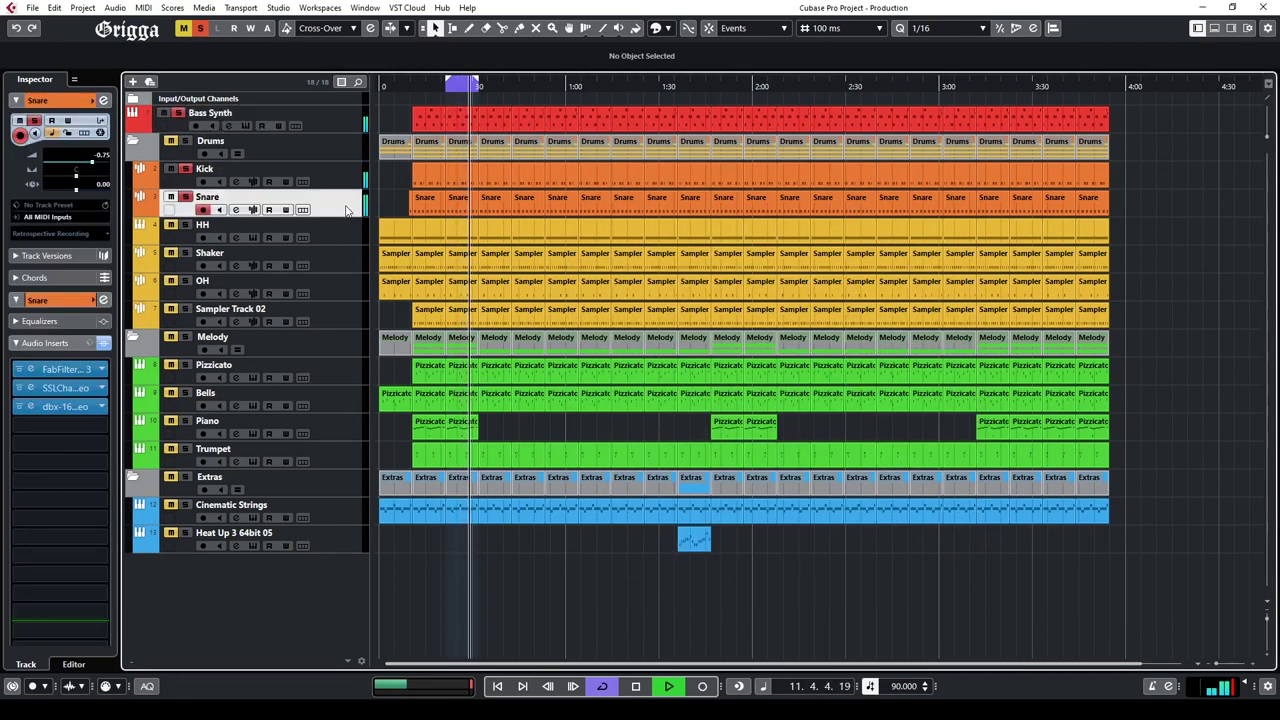
click(59, 424)
scroll(48, 607, down, 2)
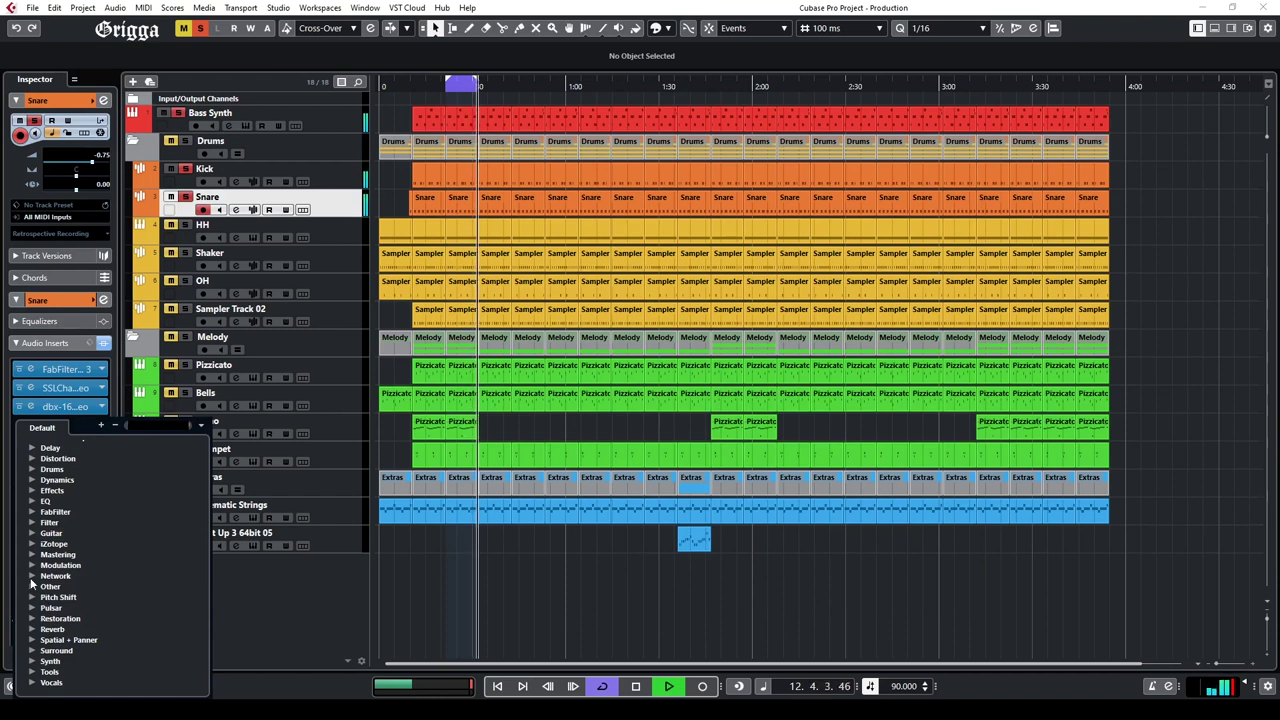
click(32, 597)
click(70, 608)
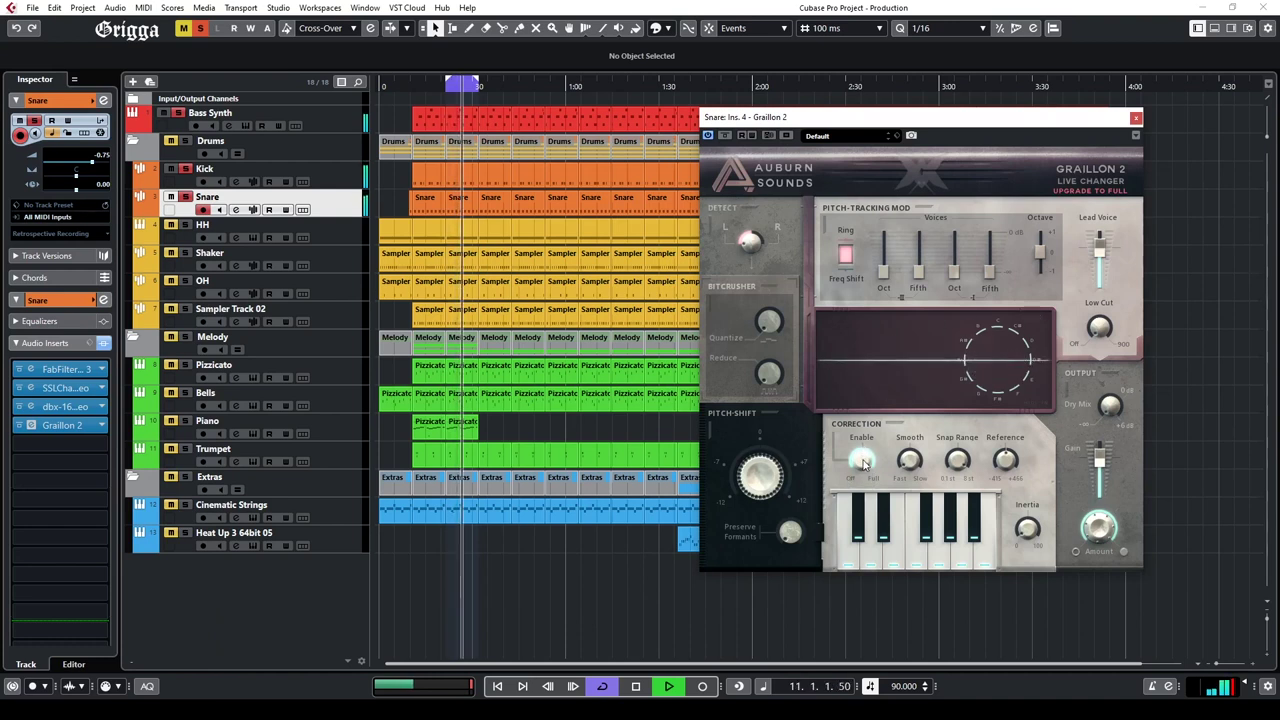
Step: In Graillon 2, try the pitch correction with Preserve Formants at maximum and minimum, and set Inertia to 0%
drag(866, 463, 872, 398)
drag(792, 532, 821, 323)
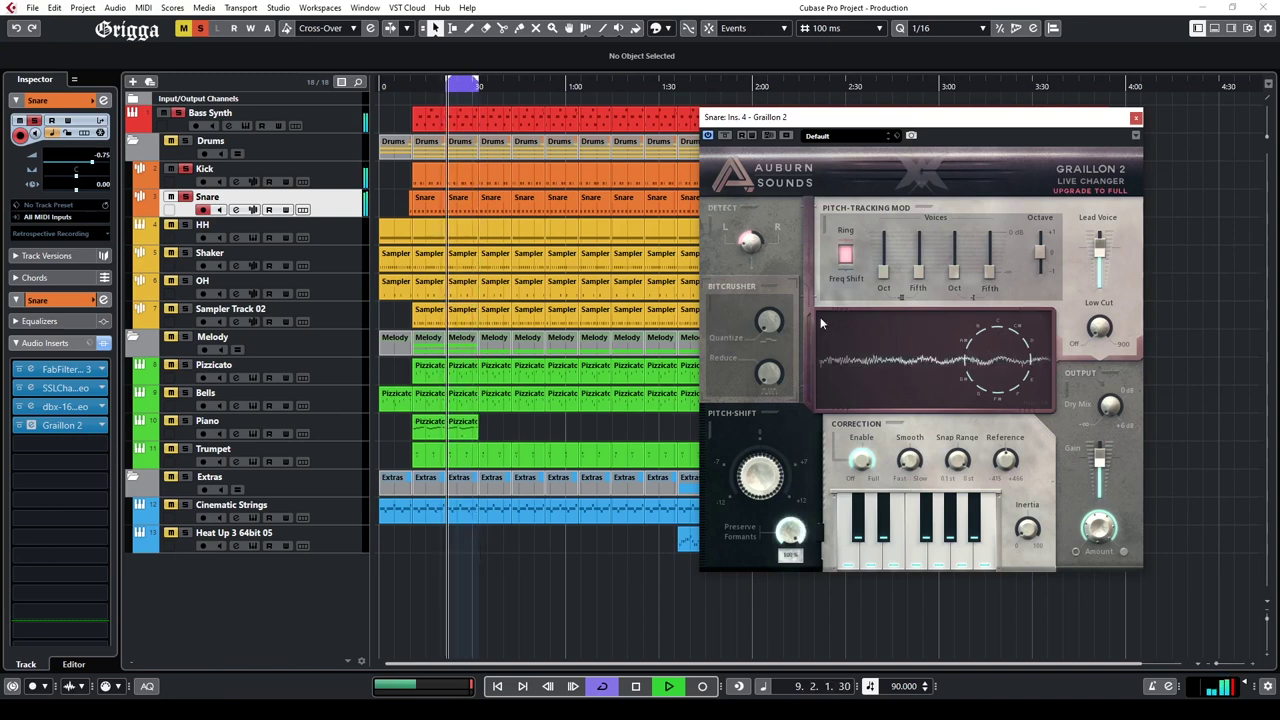
mouse_move(1032, 530)
mouse_down()
mouse_move(1030, 291)
mouse_move(1015, 545)
mouse_up()
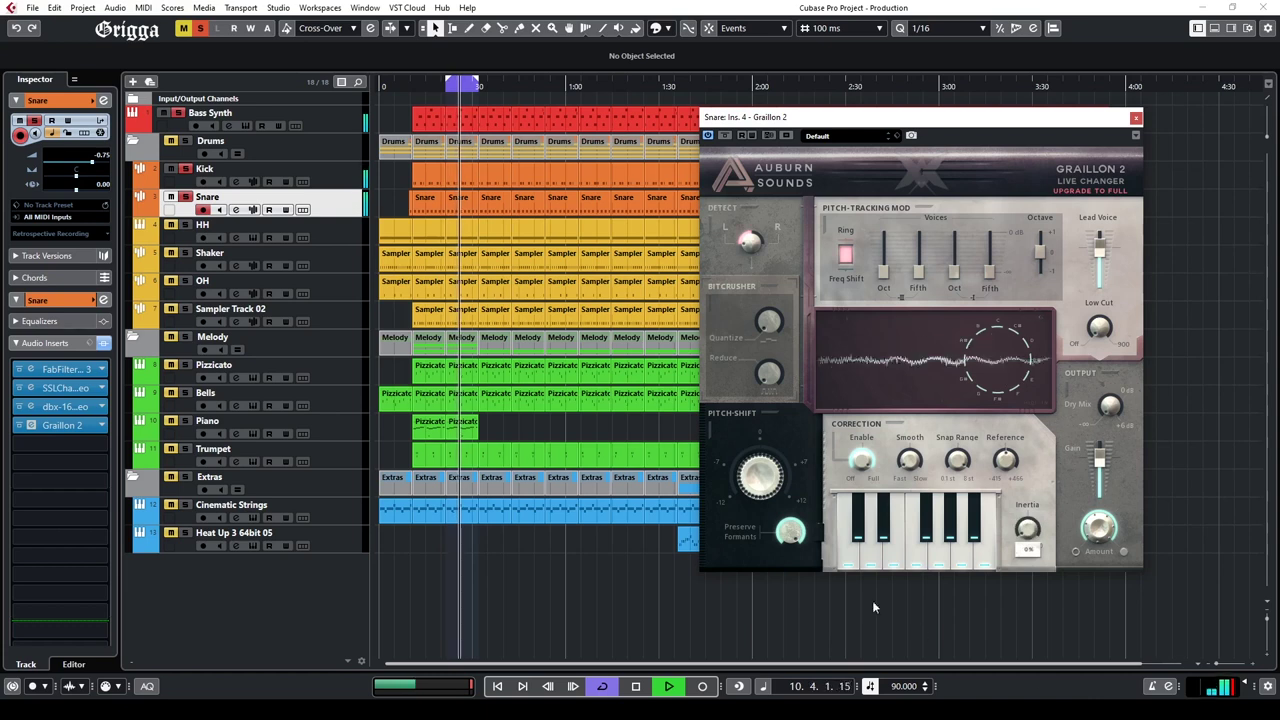
drag(790, 532, 780, 642)
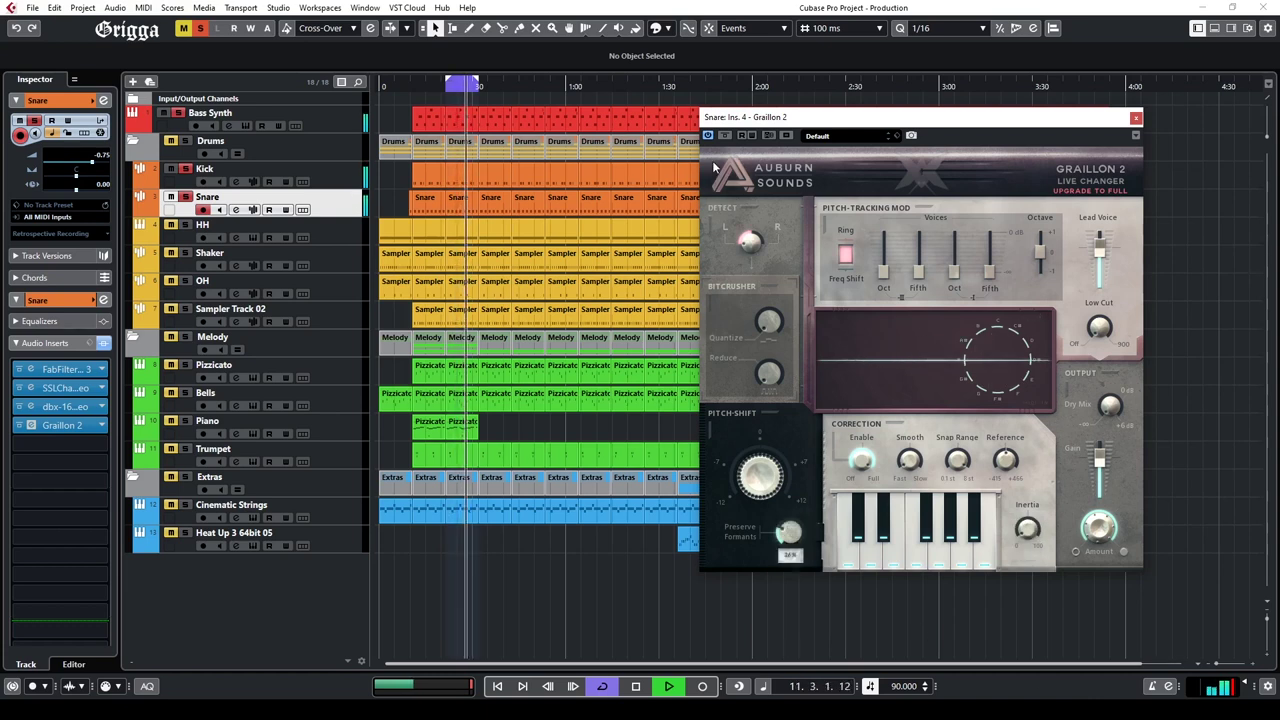
Step: Replace Graillon 2 with Pitch Correct on the Snare and keep its scale source on Chromatic
click(100, 426)
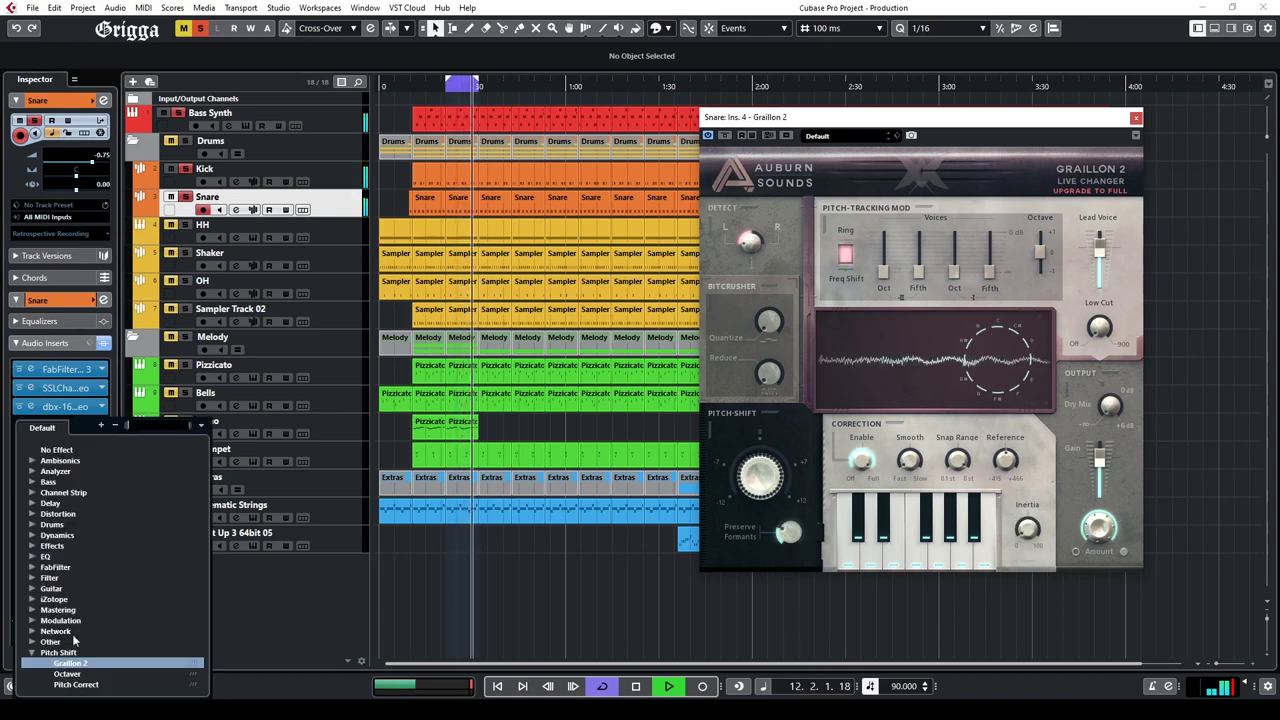
click(76, 632)
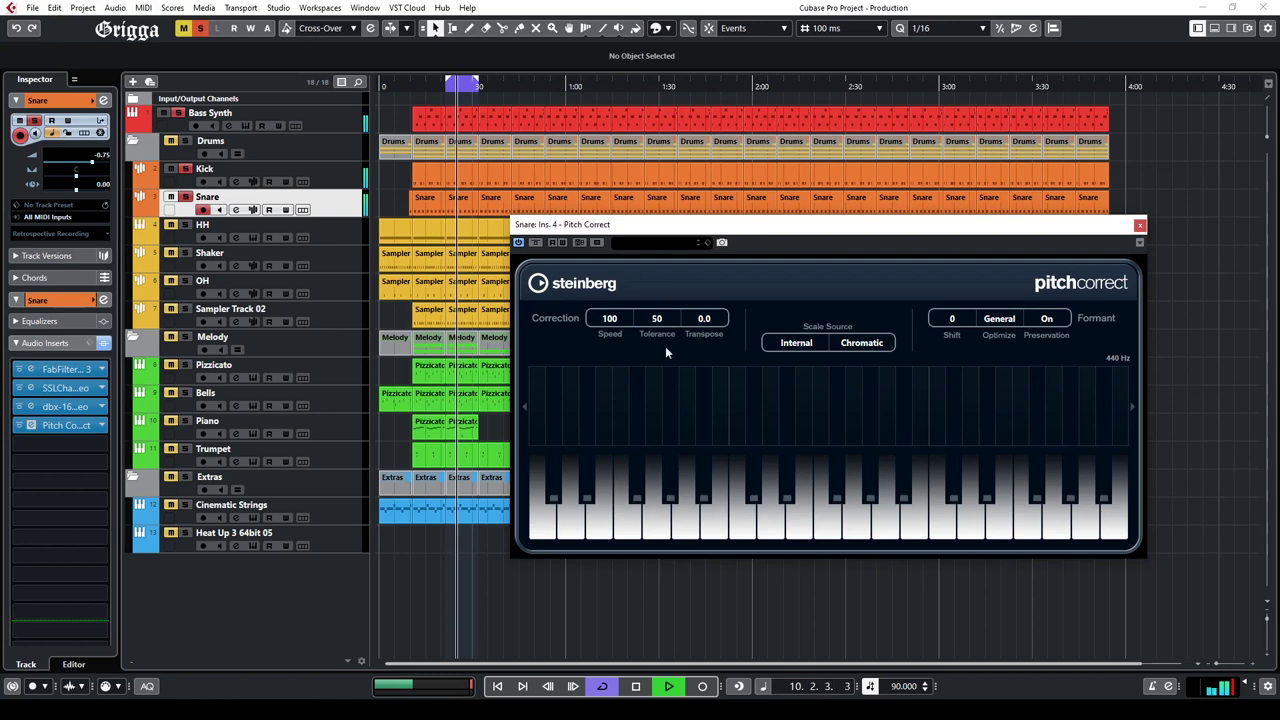
click(850, 344)
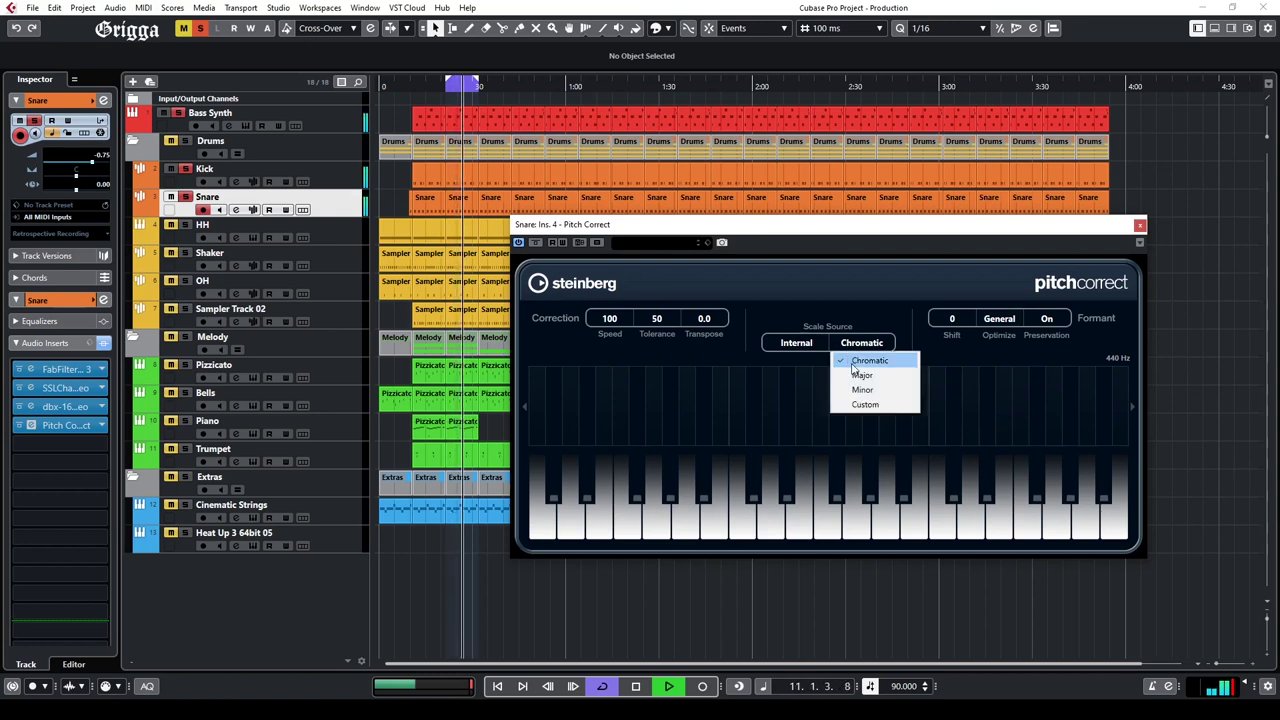
click(852, 366)
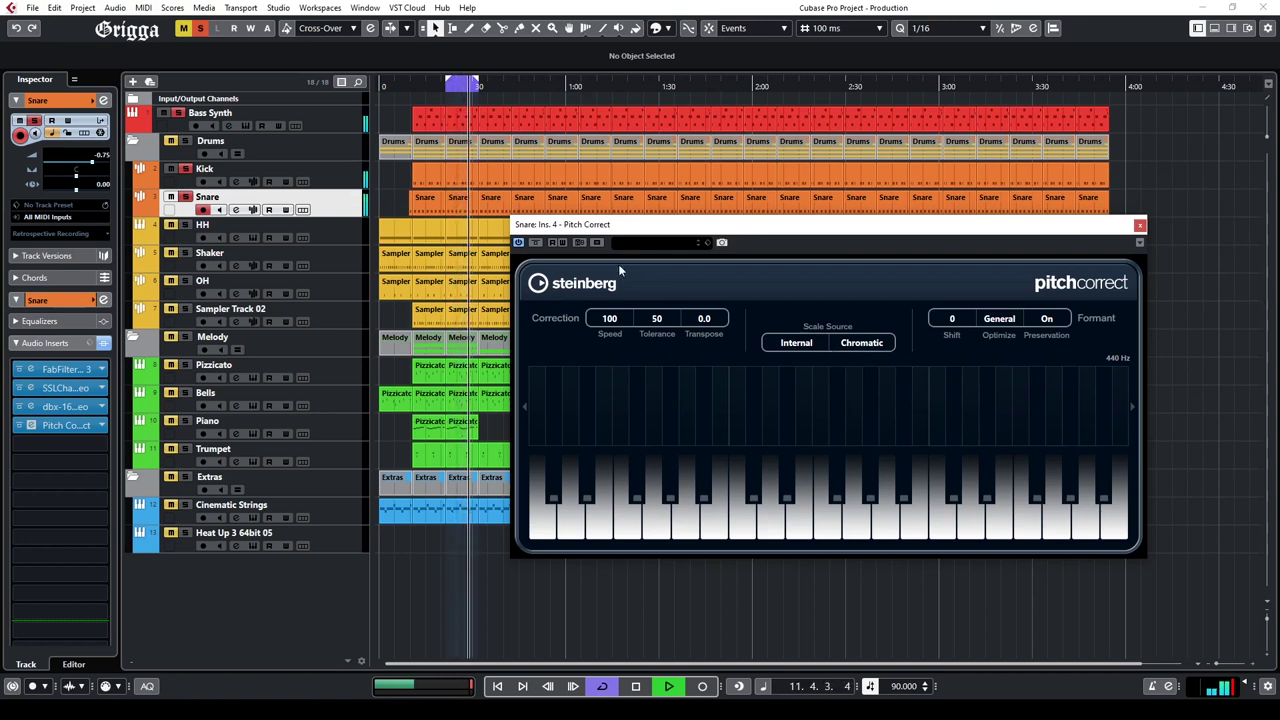
Step: Replace Pitch Correct with Torque-Live Stereo on the Snare and set Torque to +25 cents
click(104, 427)
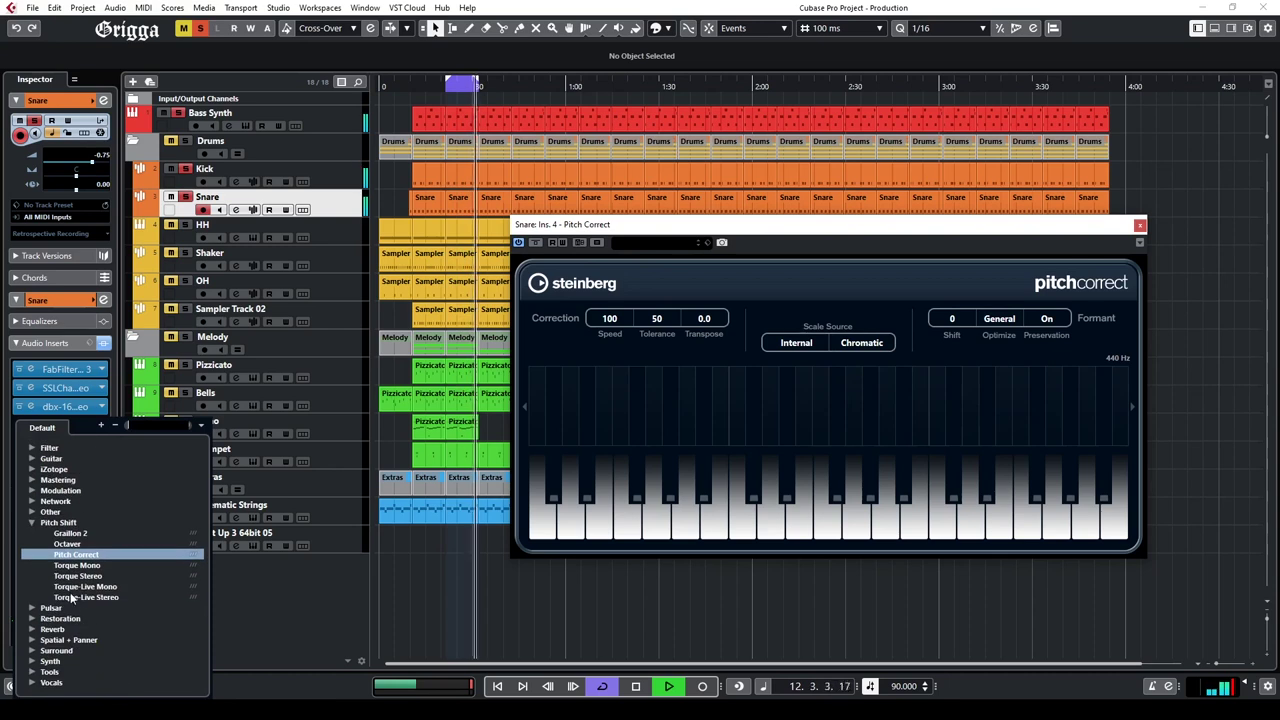
click(80, 598)
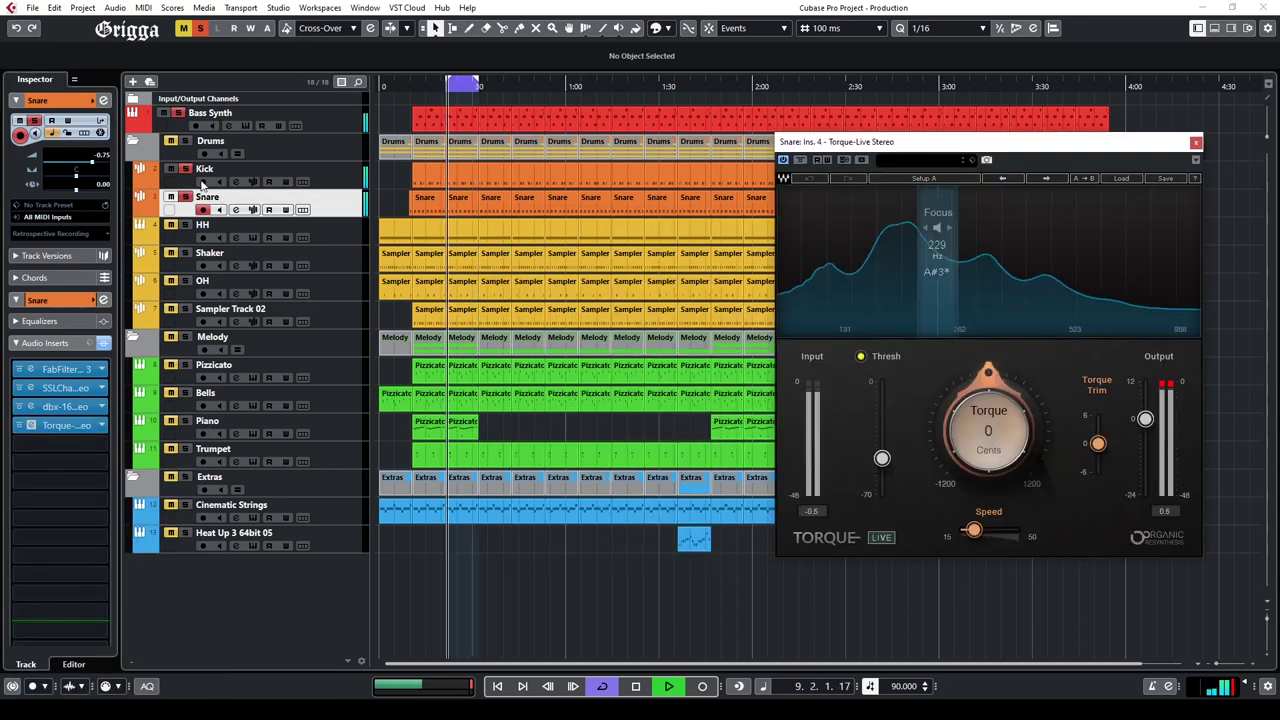
drag(988, 430, 988, 426)
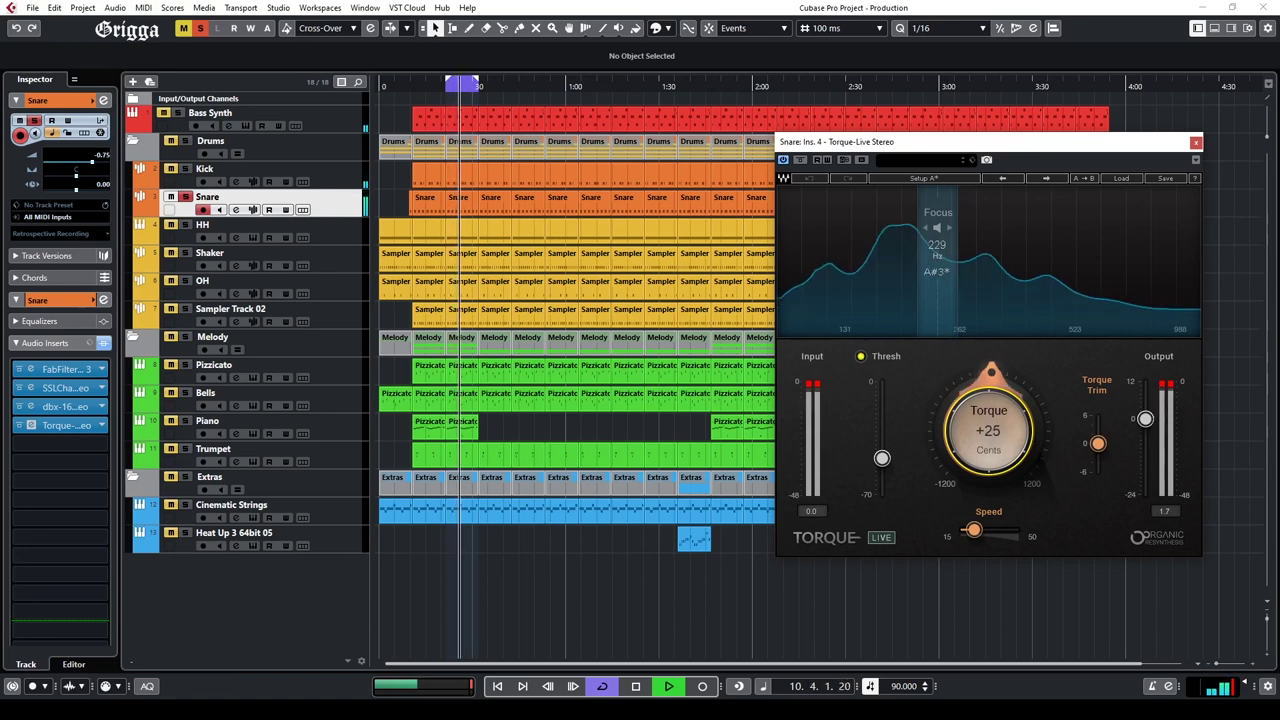
Step: In Torque-Live, set the focus to 357 Hz, Torque to +100 cents and Torque Trim to 0.4 dB, and raise the Speed
drag(936, 314, 1009, 315)
drag(988, 430, 988, 416)
drag(974, 530, 997, 530)
drag(1098, 443, 1098, 441)
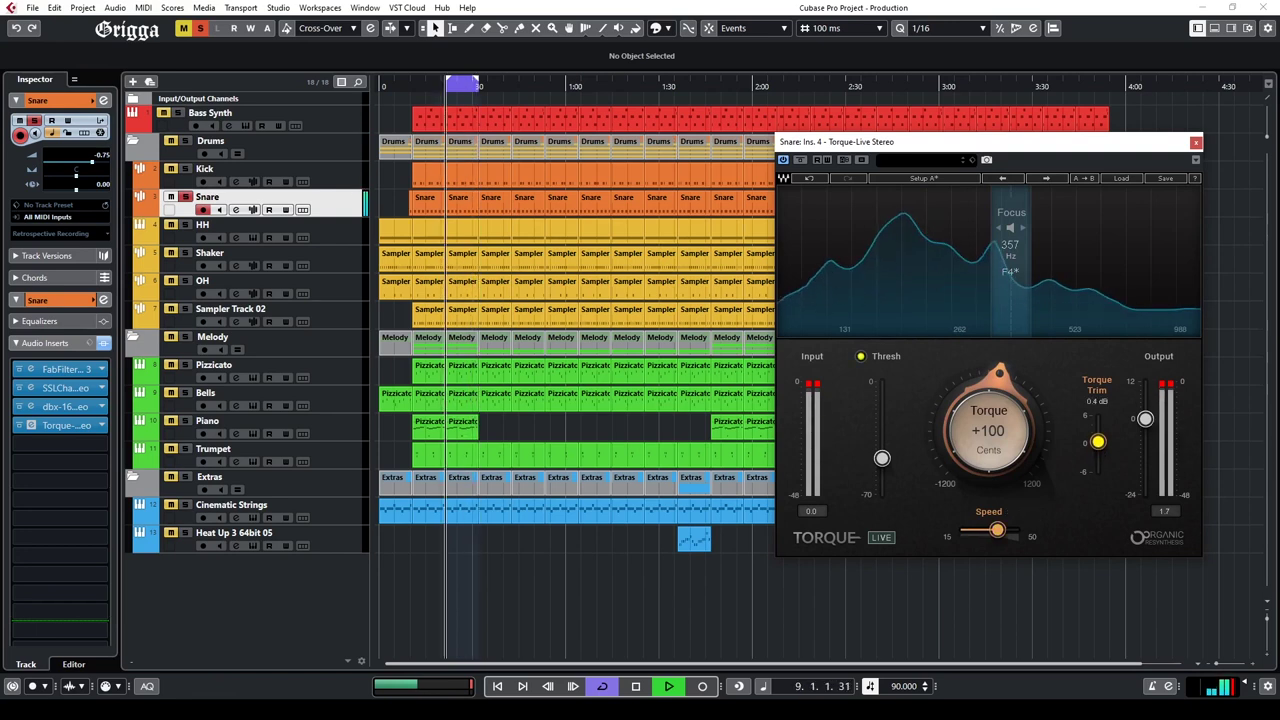
Step: Try Torque at -25 cents around a lower focus, then move the focus to 412 Hz and set Torque to +35 cents
drag(1011, 308, 910, 308)
mouse_move(986, 431)
mouse_down()
mouse_move(986, 463)
mouse_move(986, 410)
mouse_move(986, 443)
mouse_up()
drag(914, 314, 1036, 314)
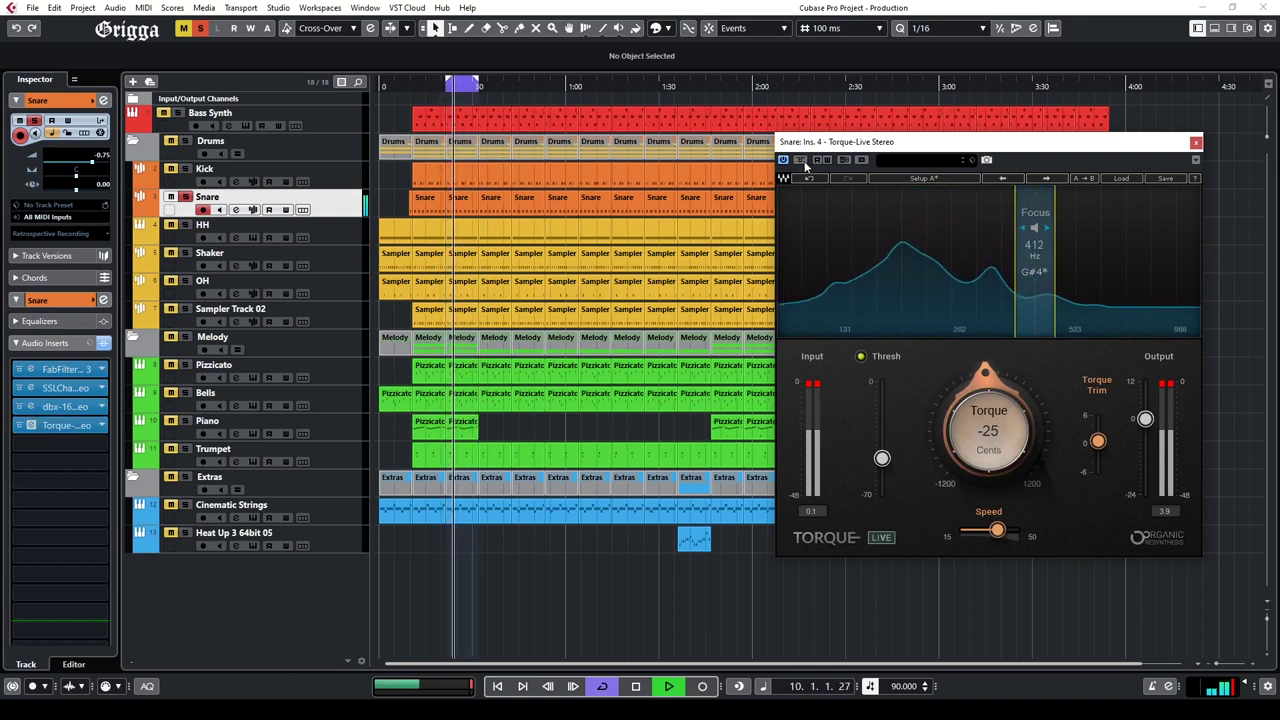
mouse_move(988, 430)
mouse_down()
mouse_move(988, 392)
mouse_move(988, 416)
mouse_up()
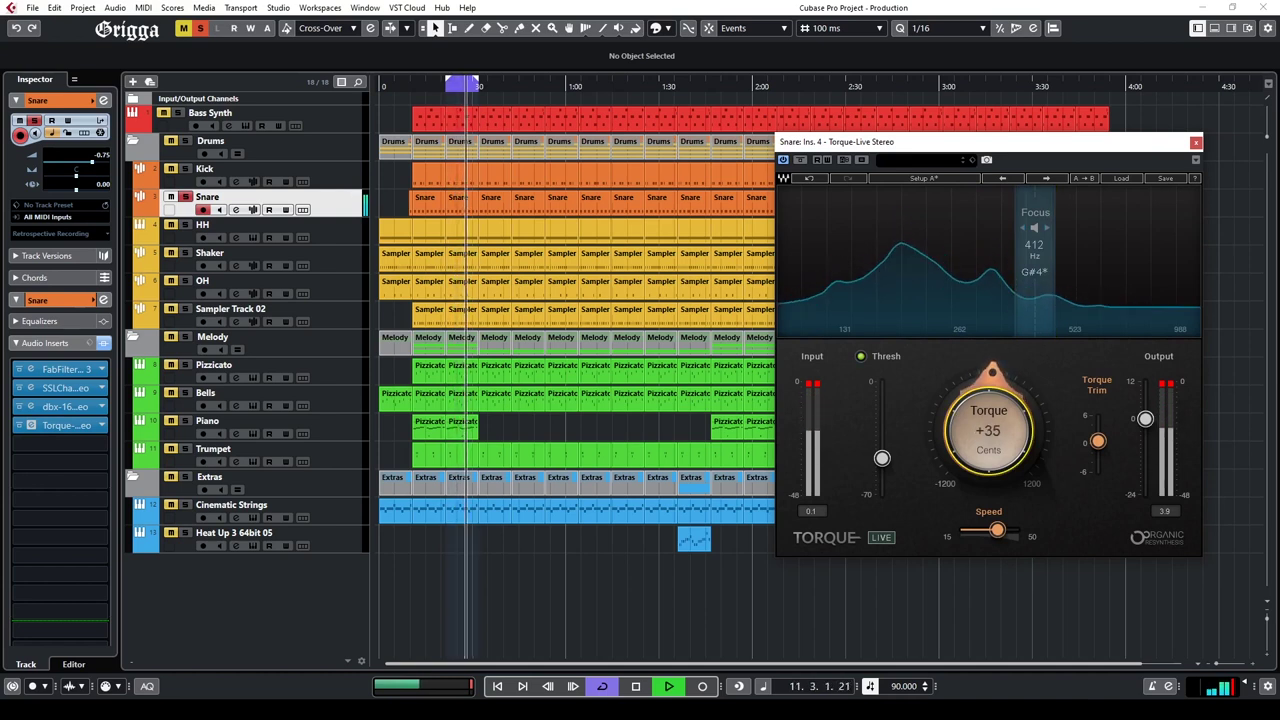
Step: Close Torque-Live and clear the Snare's fourth insert slot with No Effect
click(94, 426)
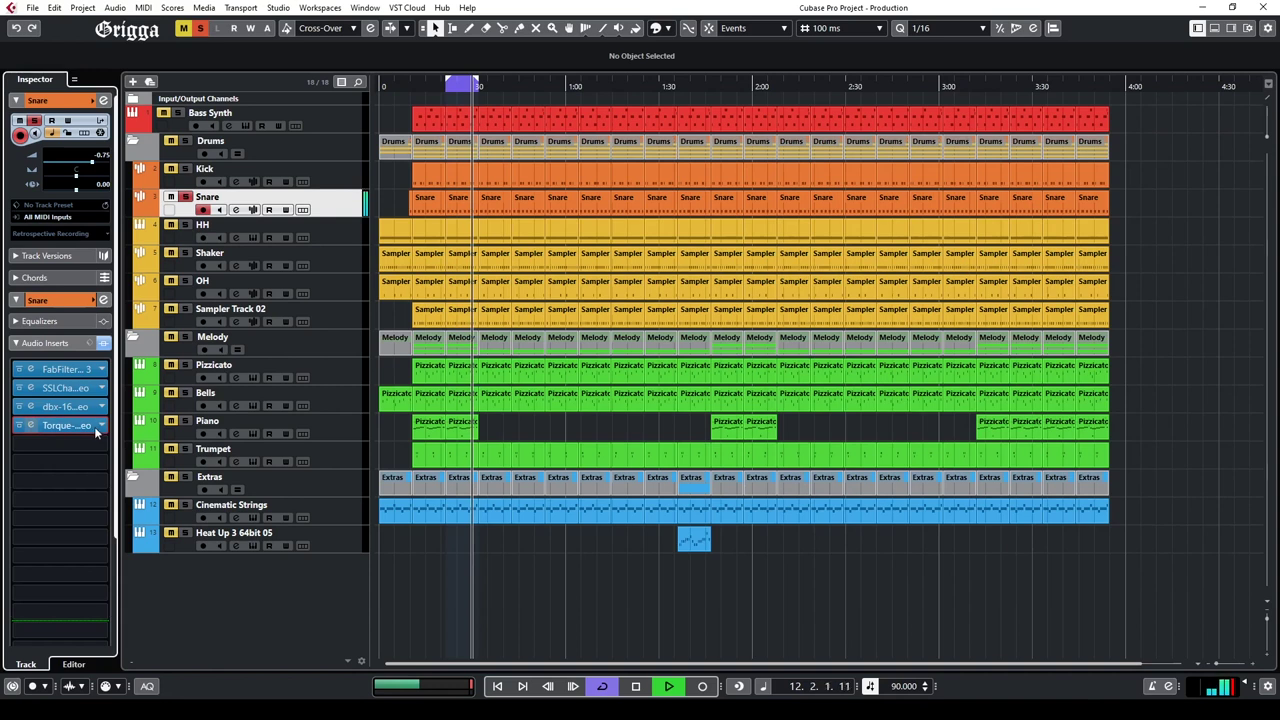
click(96, 427)
scroll(87, 451, up, 3)
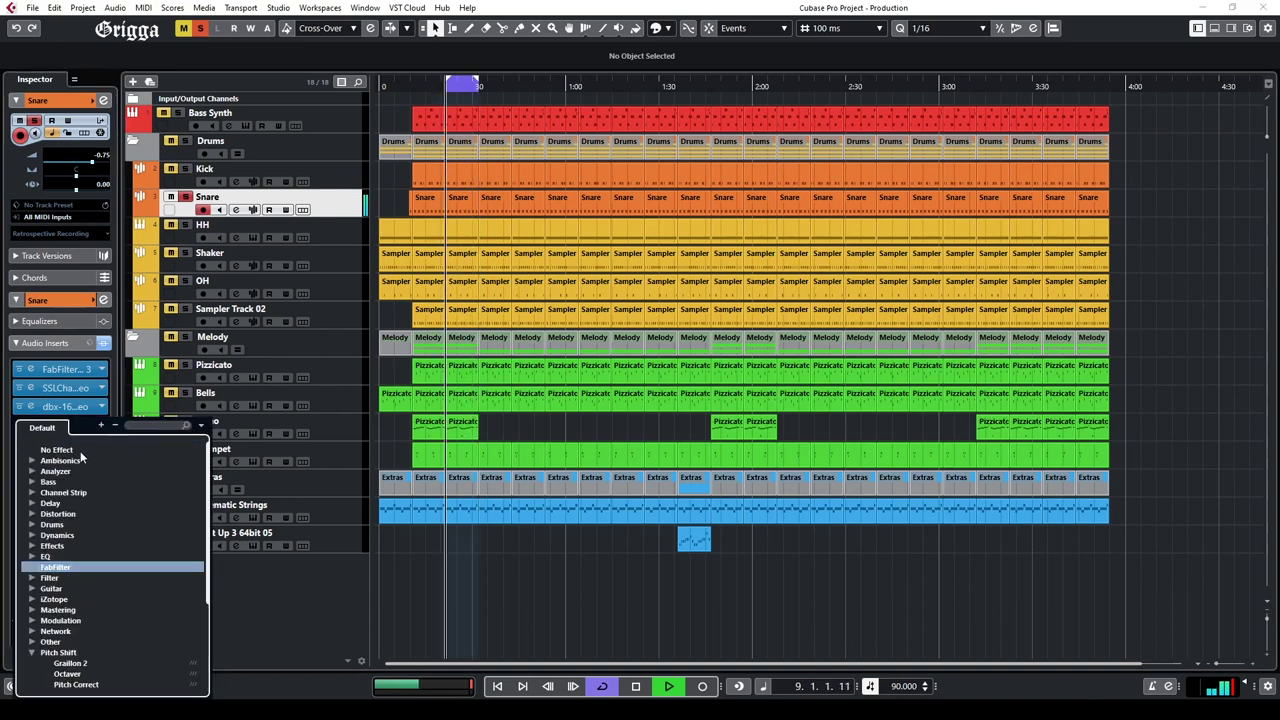
click(80, 450)
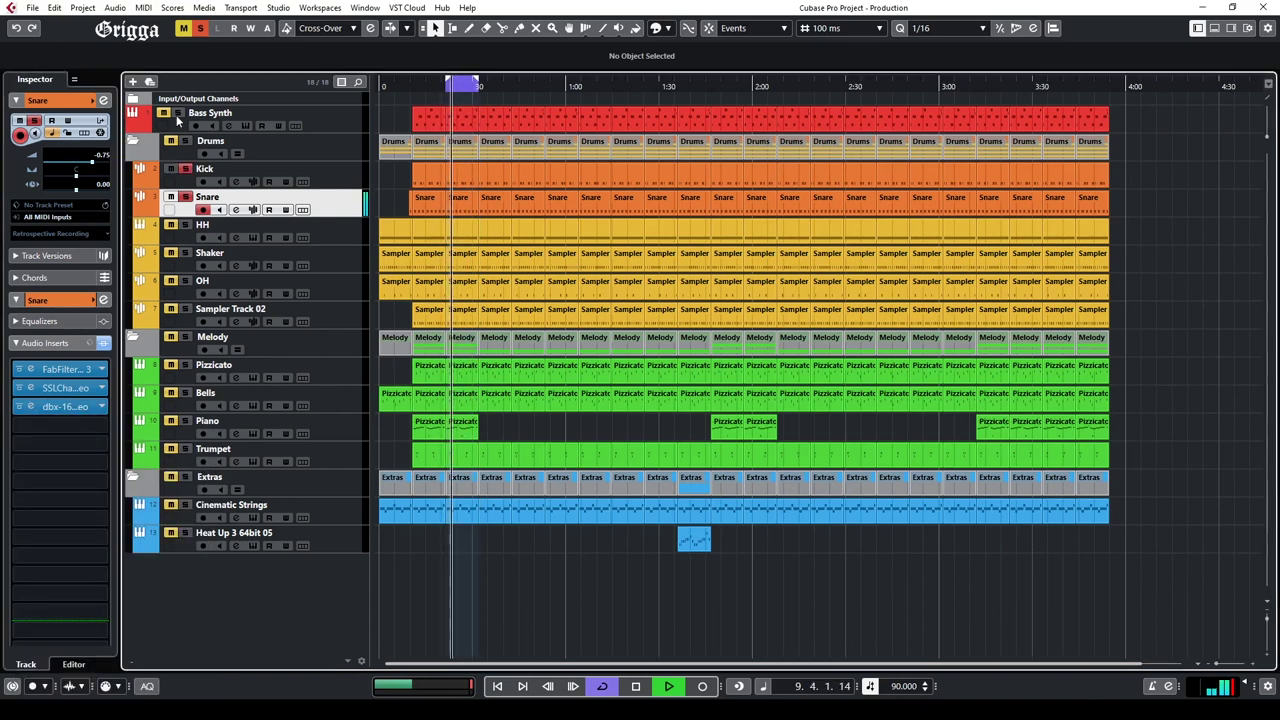
Step: Insert FabFilter Pro-Q 3 in the Snare's fourth slot and add a bell cut of -2.52 dB at about 413 Hz
click(103, 427)
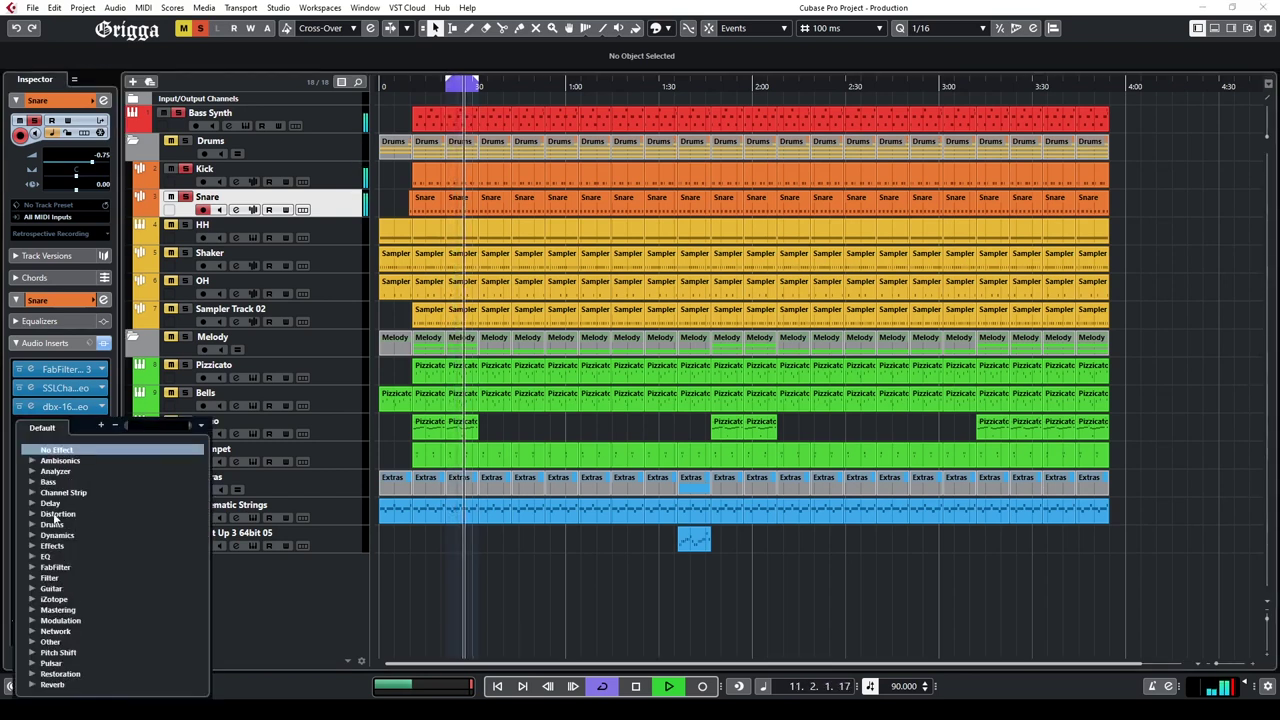
click(36, 556)
click(75, 588)
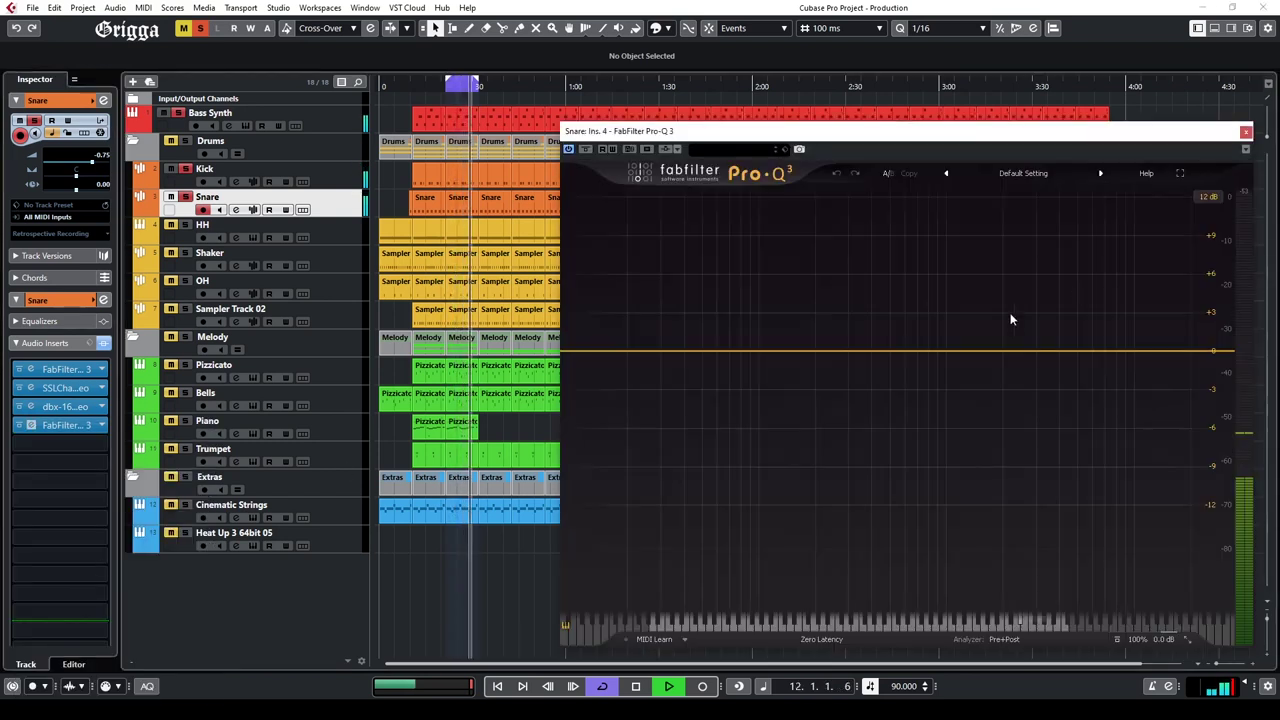
drag(937, 356, 885, 461)
click(892, 428)
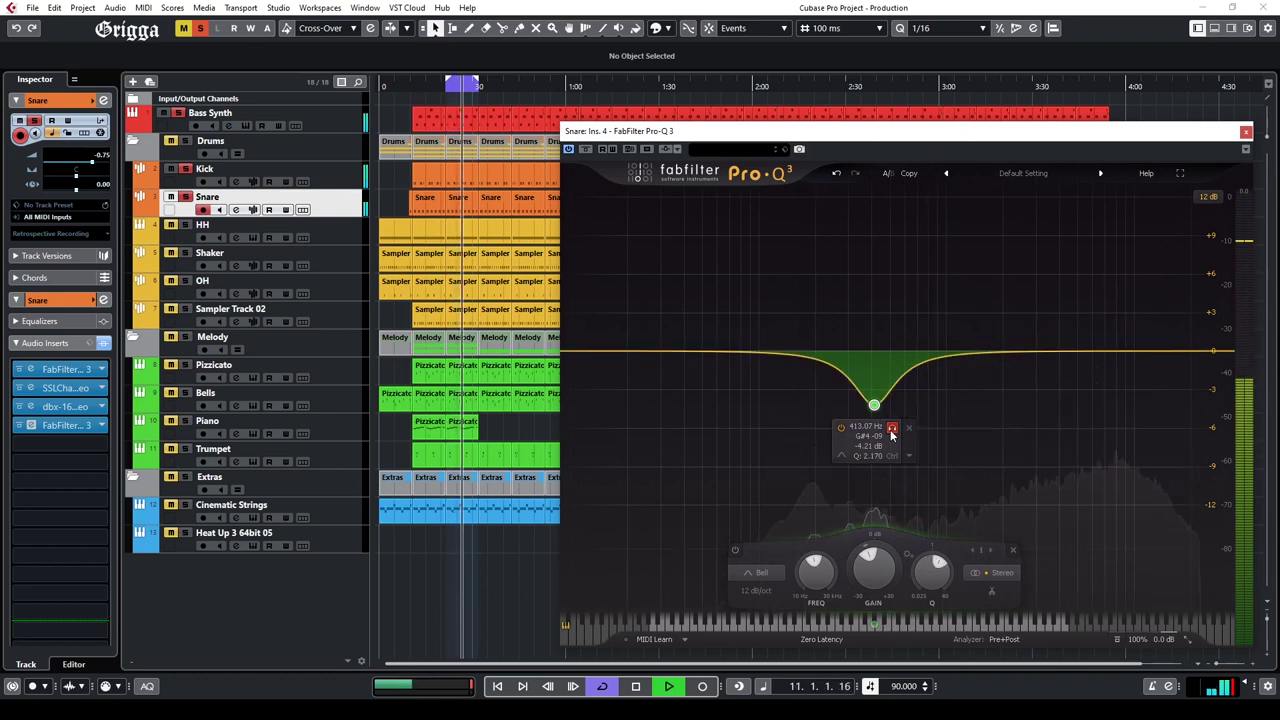
drag(873, 568, 873, 550)
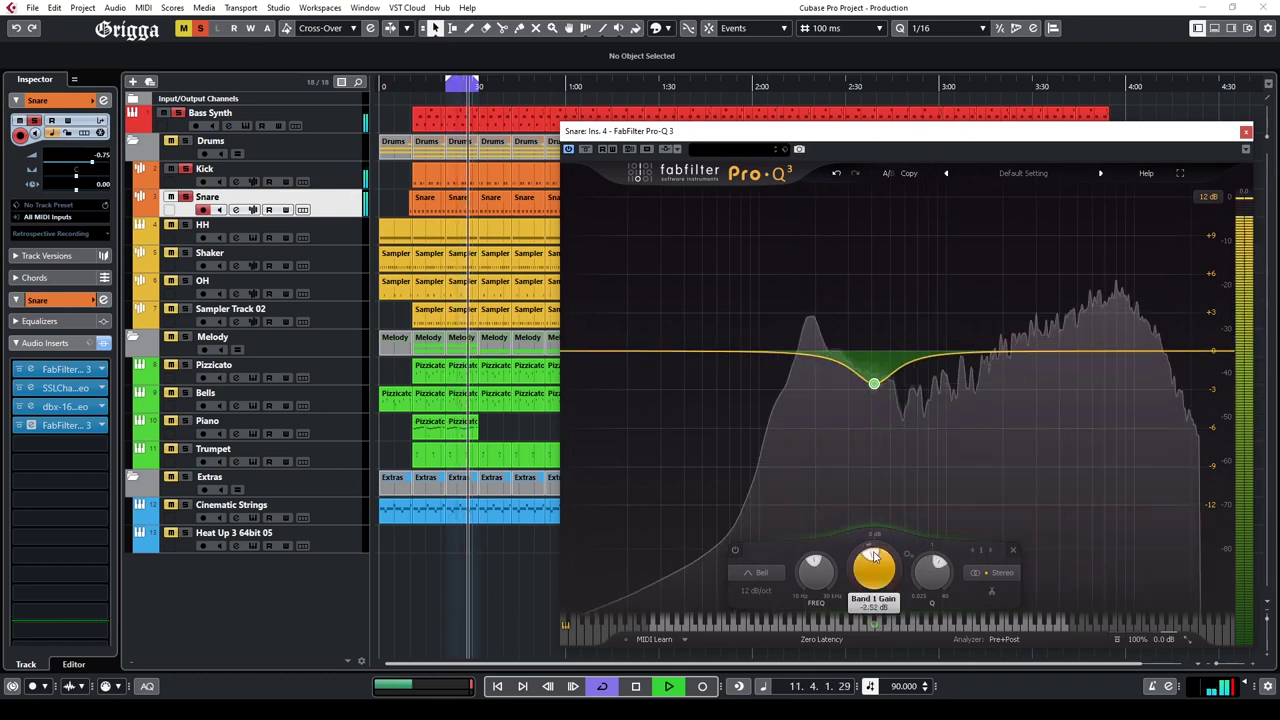
Step: Add a 30 dB/oct low-cut band below the Snare's lowest peak in Pro-Q 3 and close the plug-in window
click(710, 369)
click(608, 572)
click(606, 476)
drag(710, 354, 760, 343)
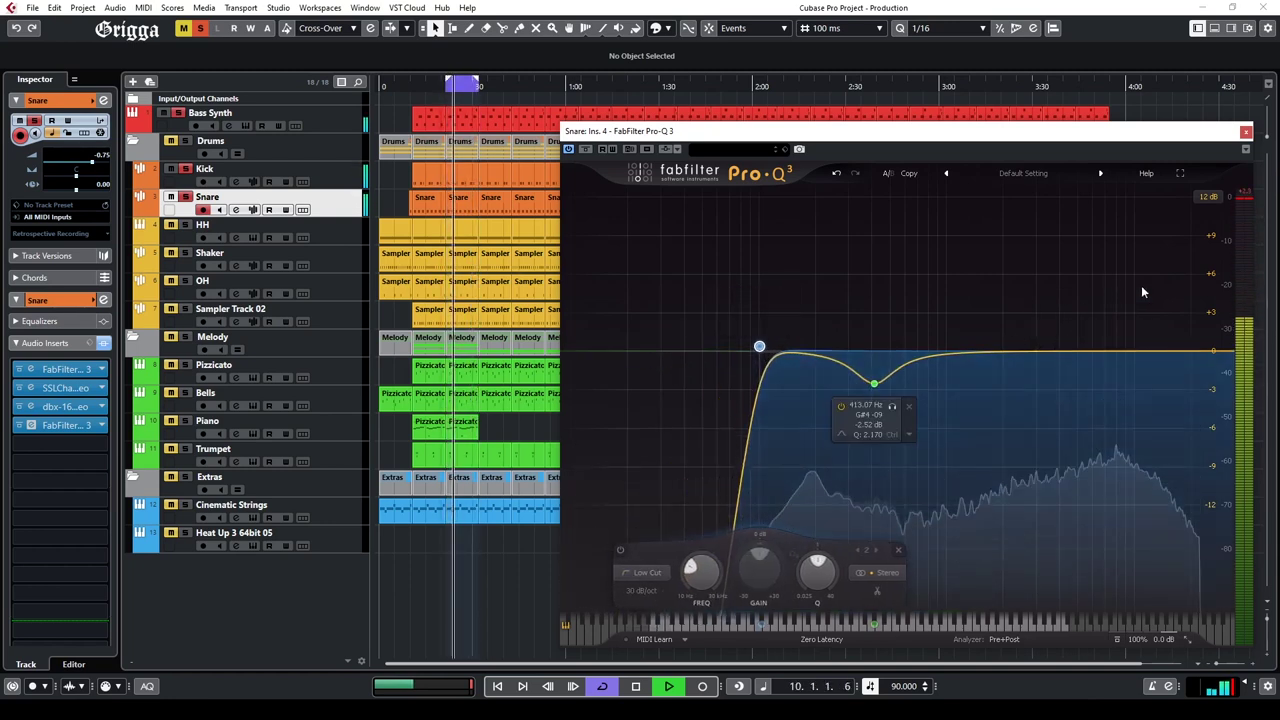
click(1246, 132)
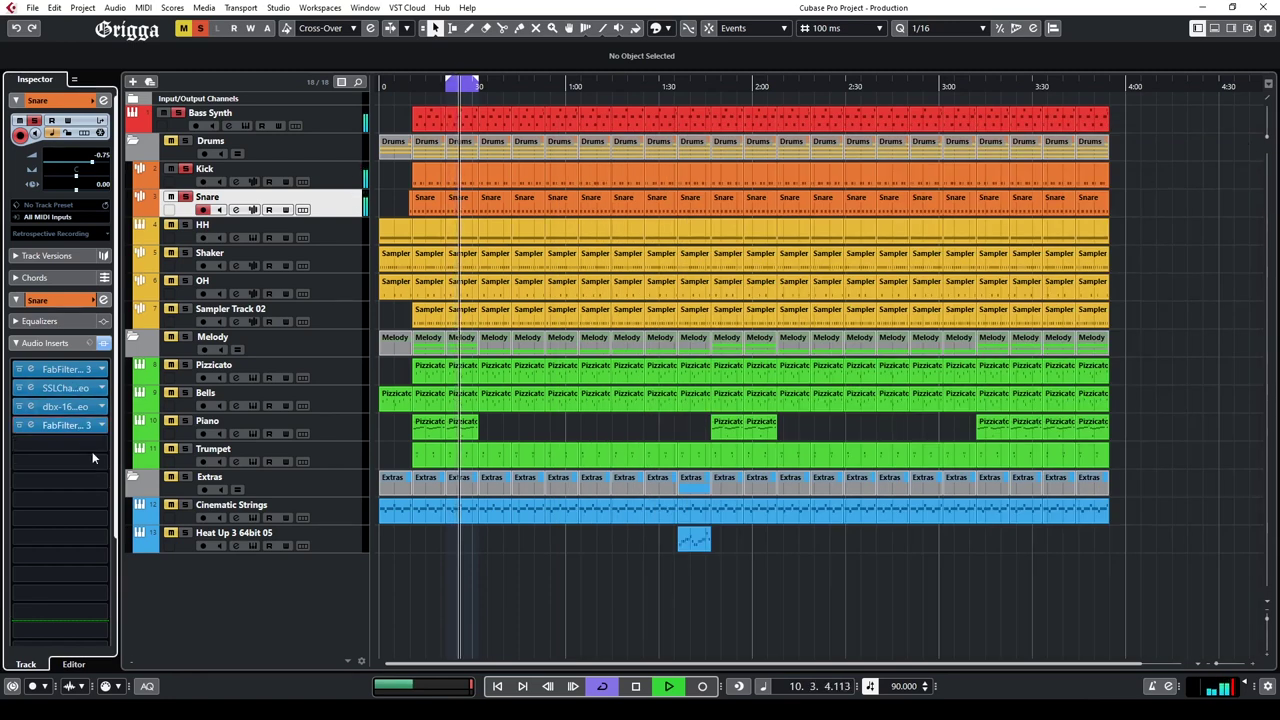
Step: Insert the REDD17 Stereo channel strip in the Snare's fifth slot and set its gain to -2.4
click(60, 428)
click(32, 511)
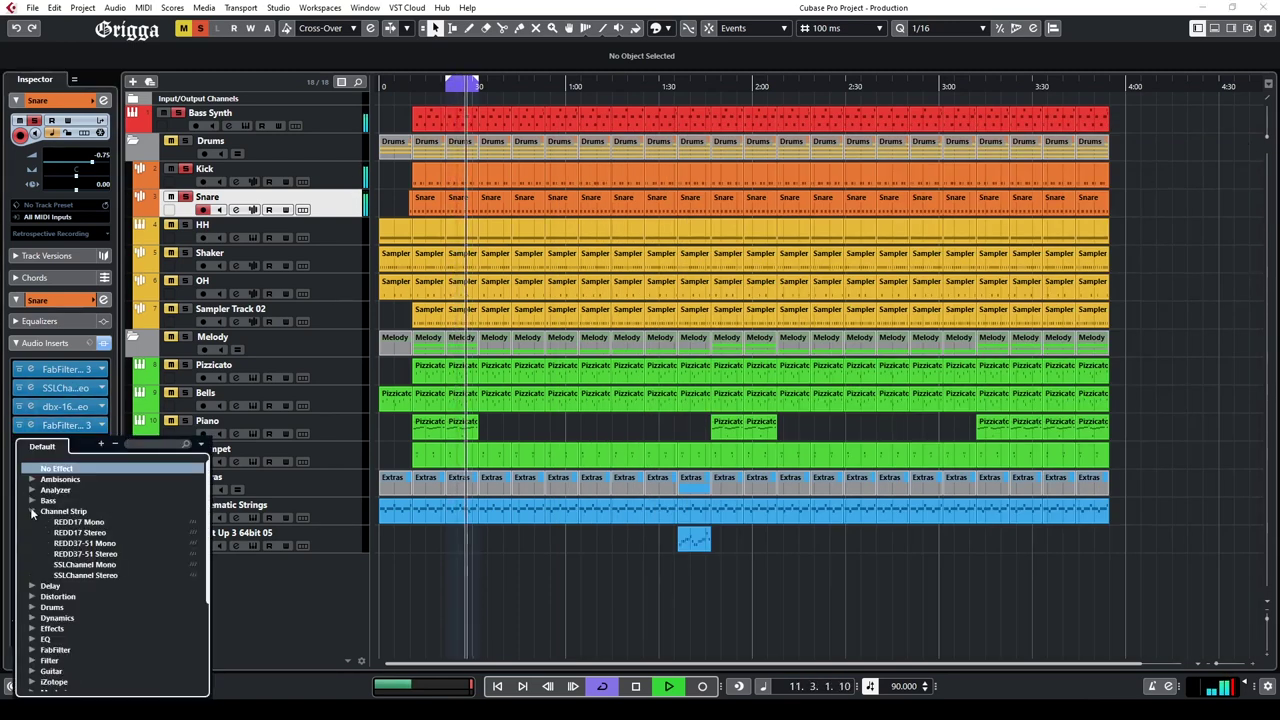
click(79, 532)
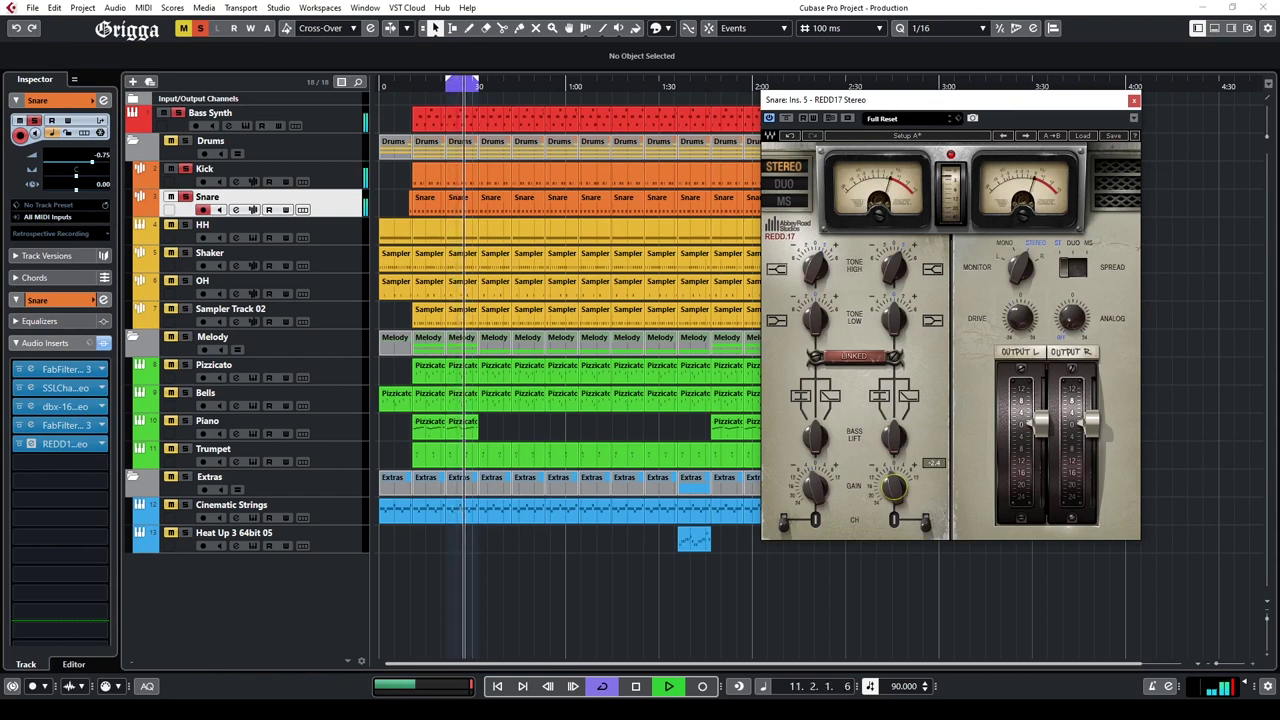
Step: With the Kick and Bass Synth taken out of solo, set the REDD17's Tone Low to -0.7 and bypass the plug-in
click(184, 169)
click(180, 113)
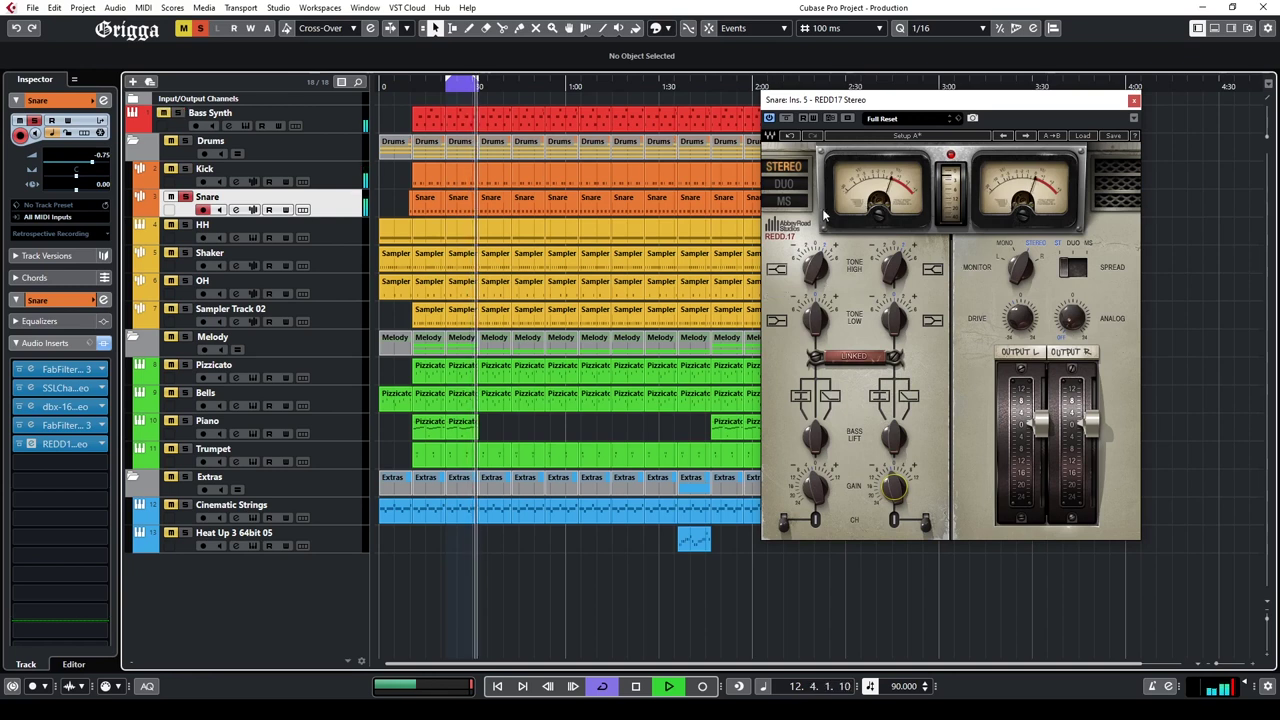
drag(894, 318, 894, 324)
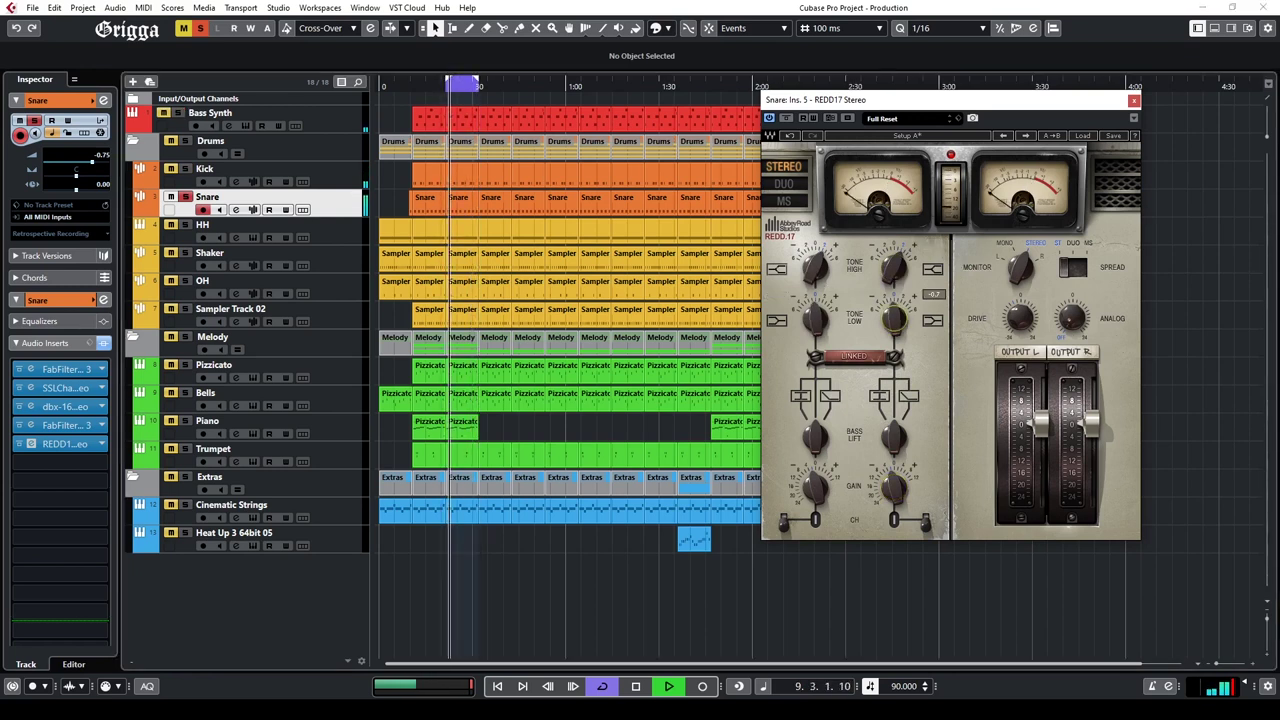
click(786, 118)
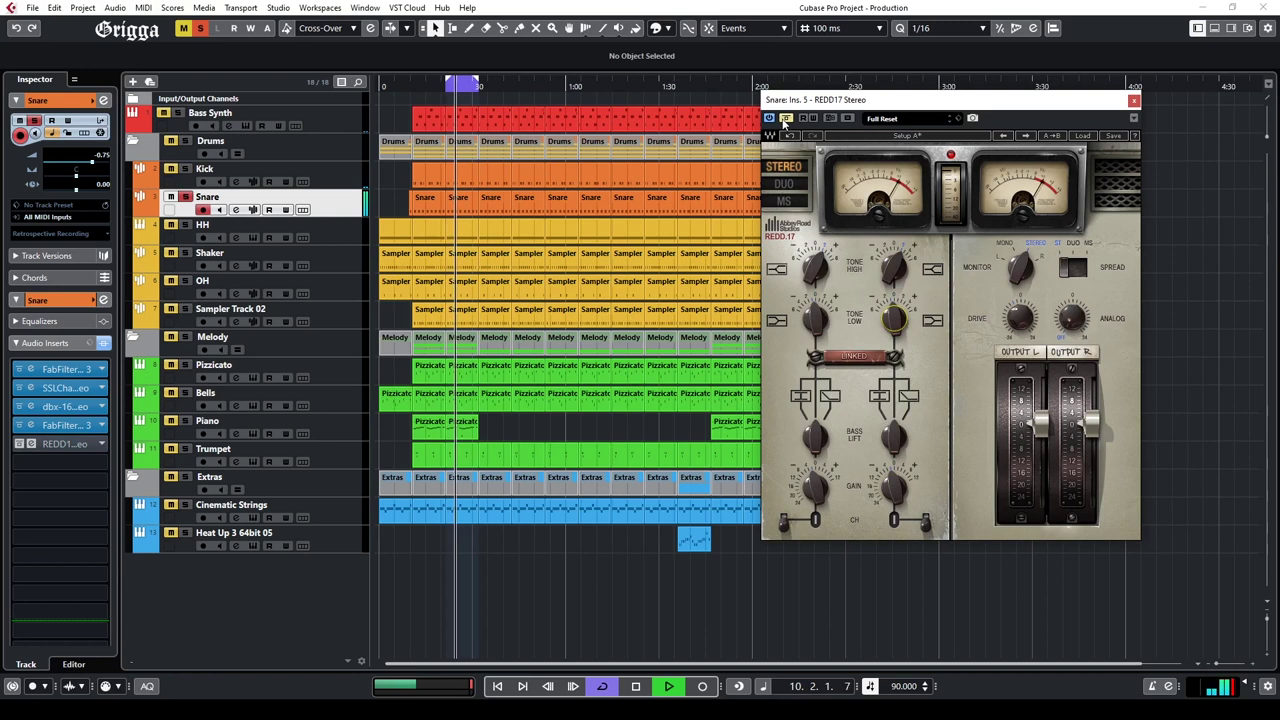
Step: Re-enable the Snare's REDD17, set its Tone Low to 0.9, and compare the result against bypass
click(786, 119)
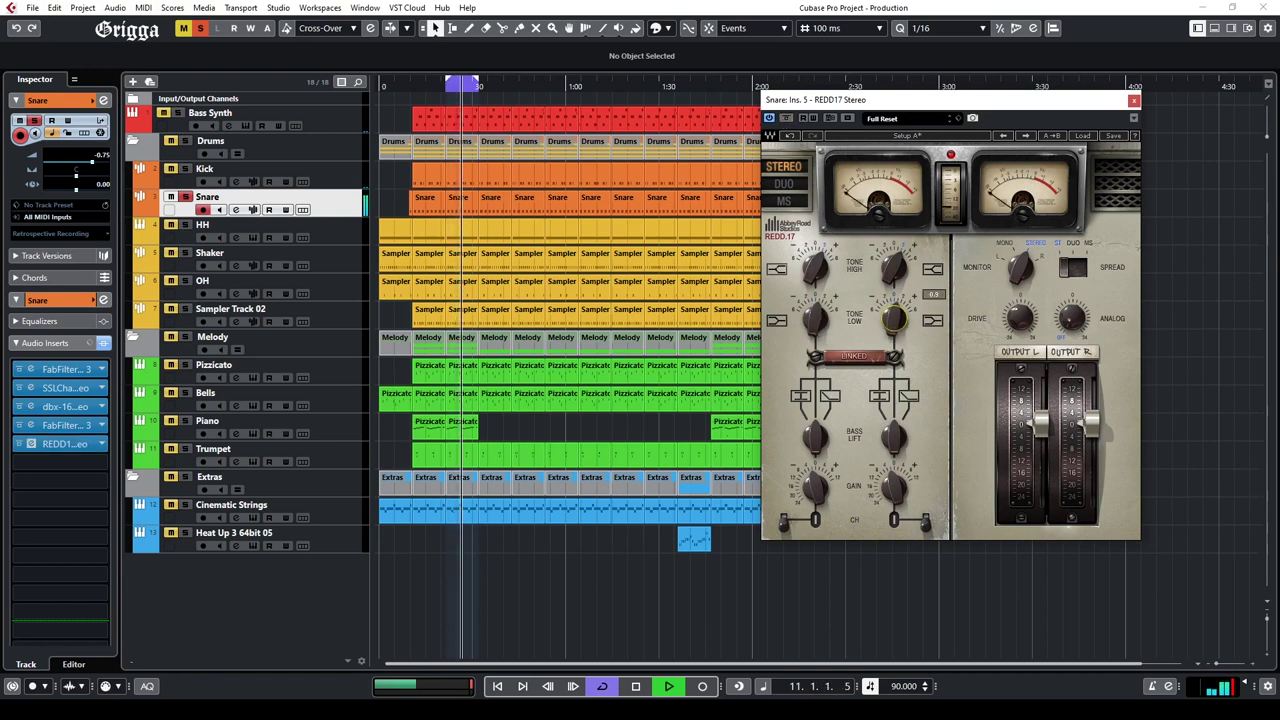
click(890, 282)
click(896, 320)
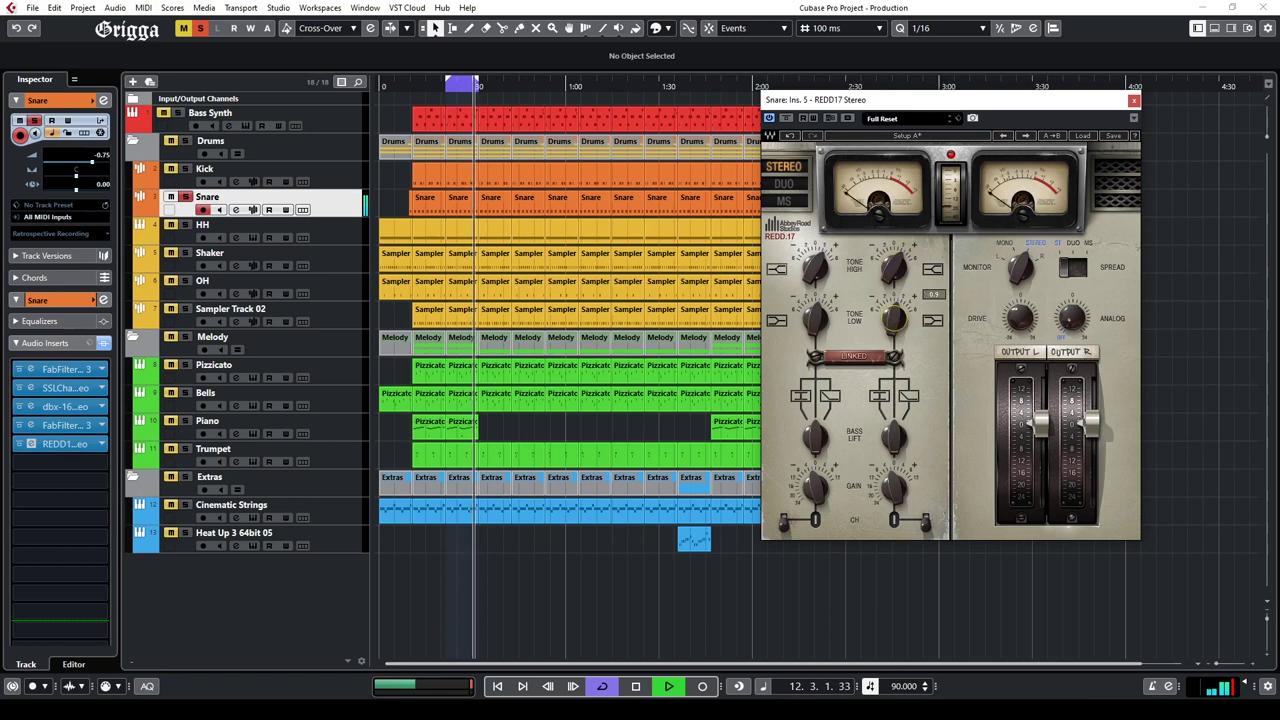
click(786, 119)
click(786, 119)
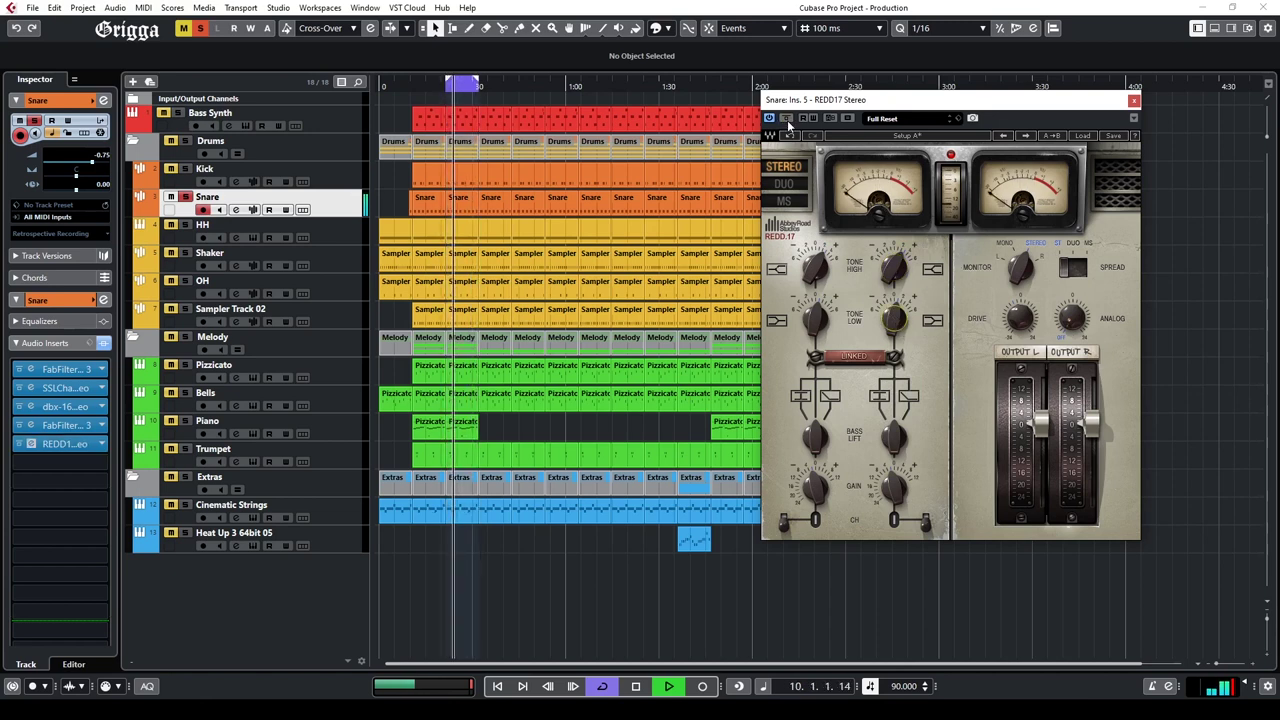
Step: Set the REDD17's Tone High to 2.9, readjust its gain, and compare the processed Snare with the bypassed signal
click(894, 274)
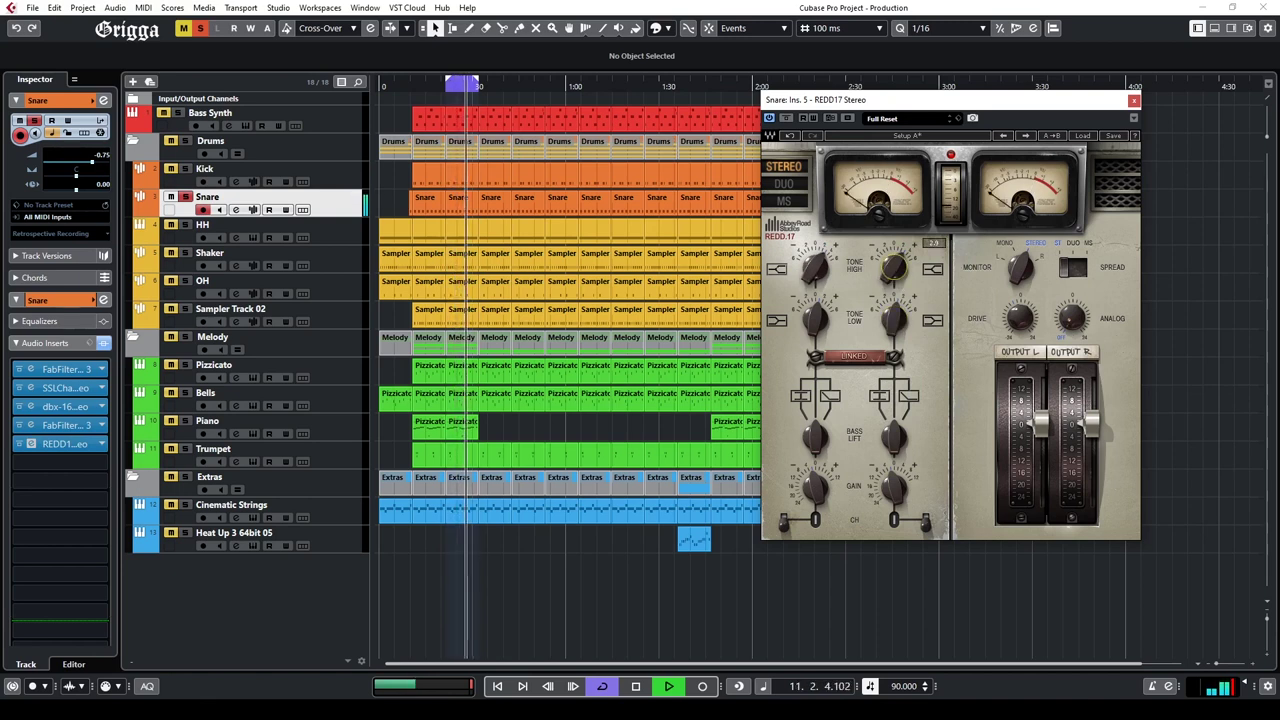
click(787, 119)
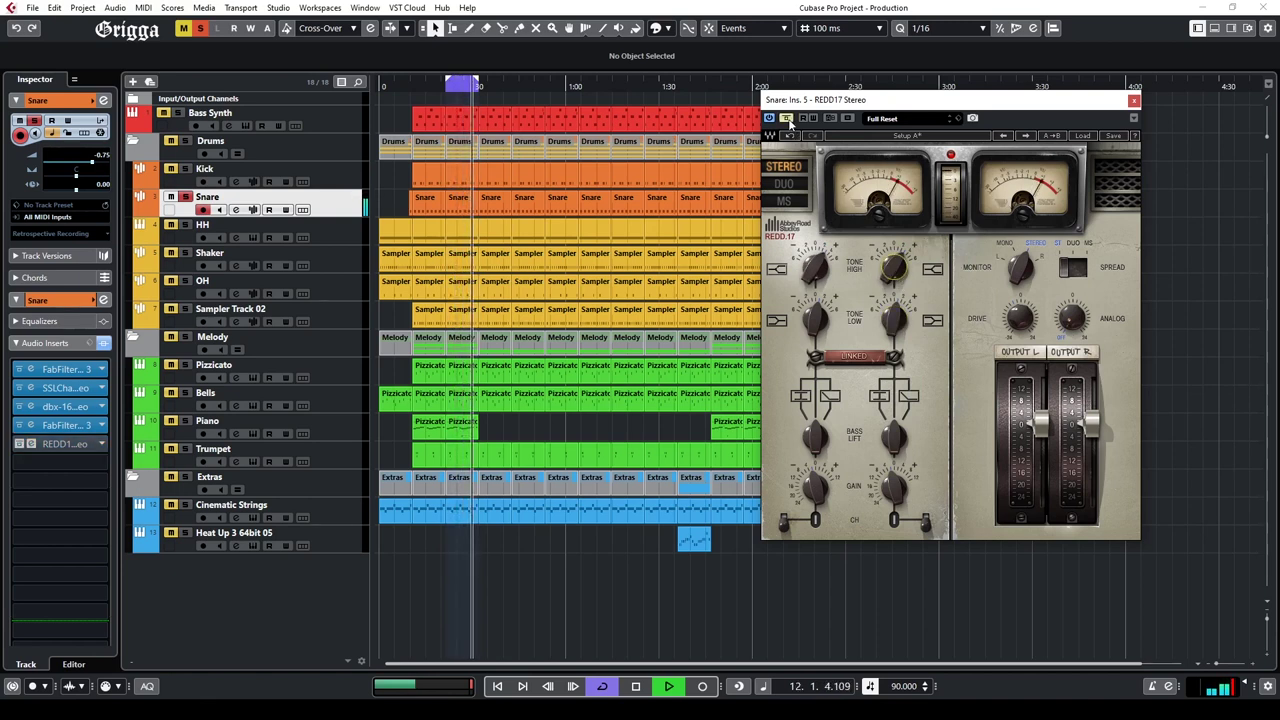
click(788, 120)
click(893, 487)
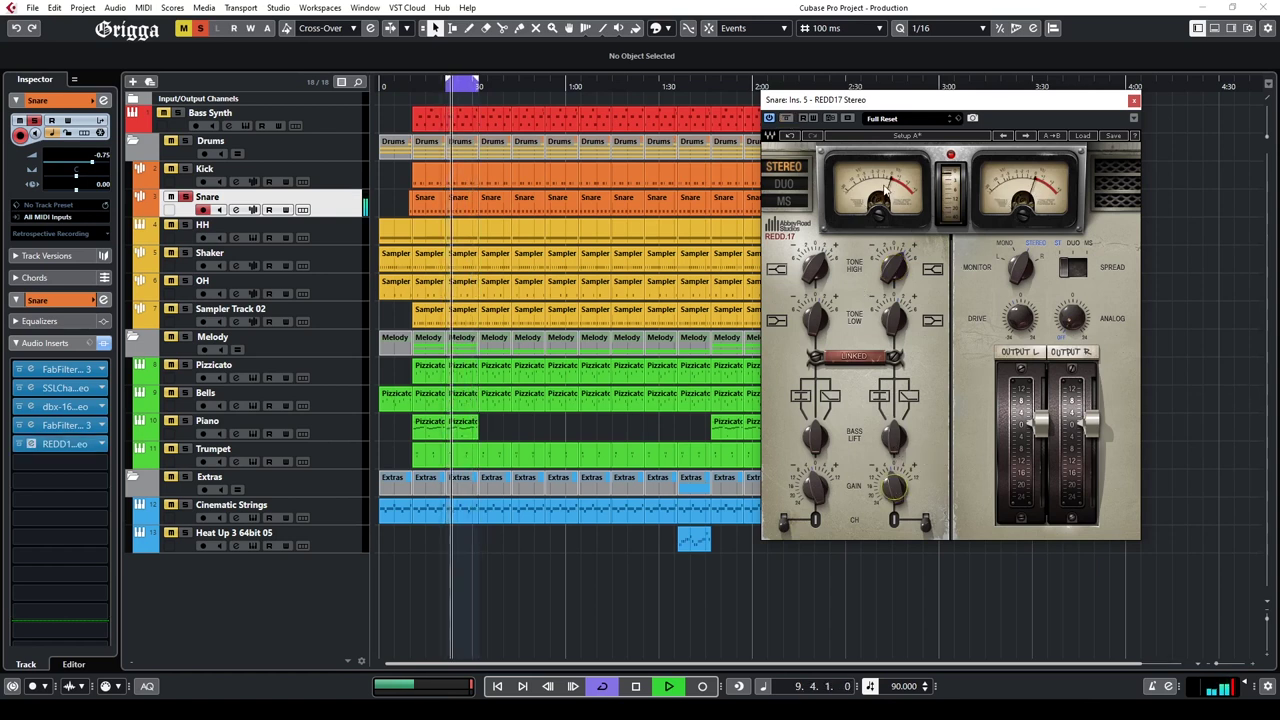
click(787, 119)
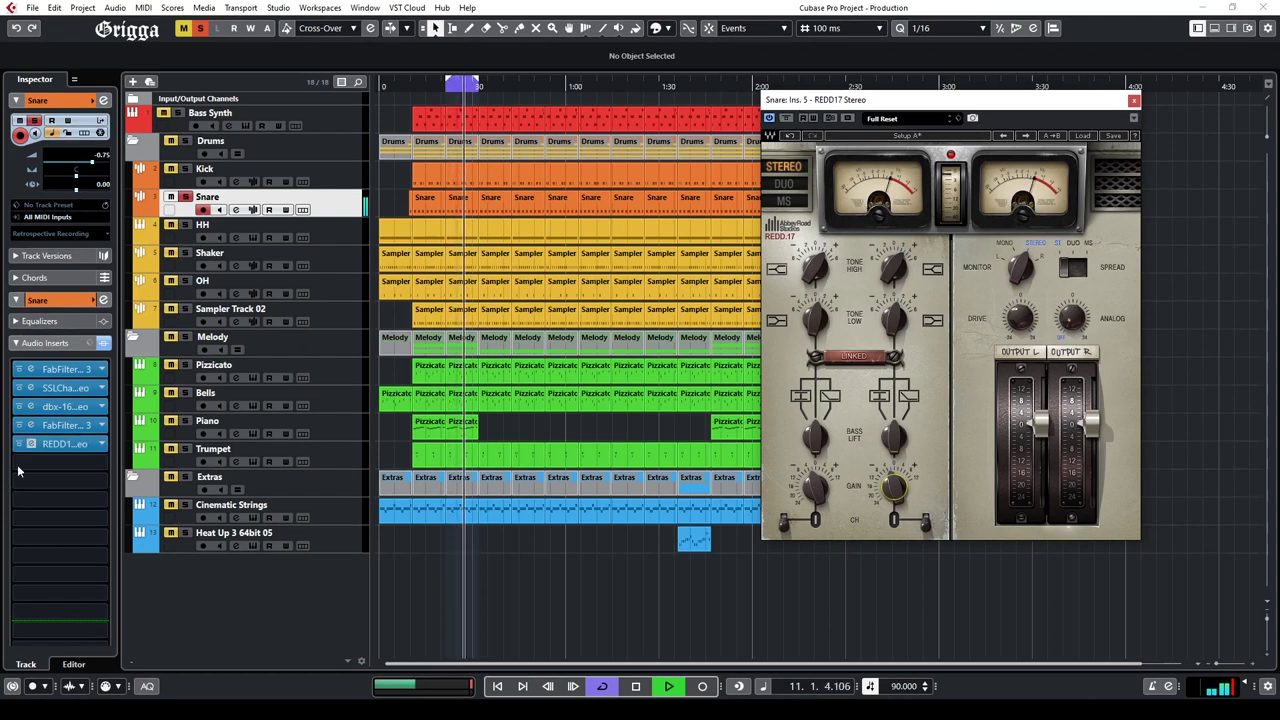
Step: Insert the REDD37-51 Stereo channel strip in the Snare's sixth slot and switch its EQ from Pop to Classic
click(100, 477)
click(32, 530)
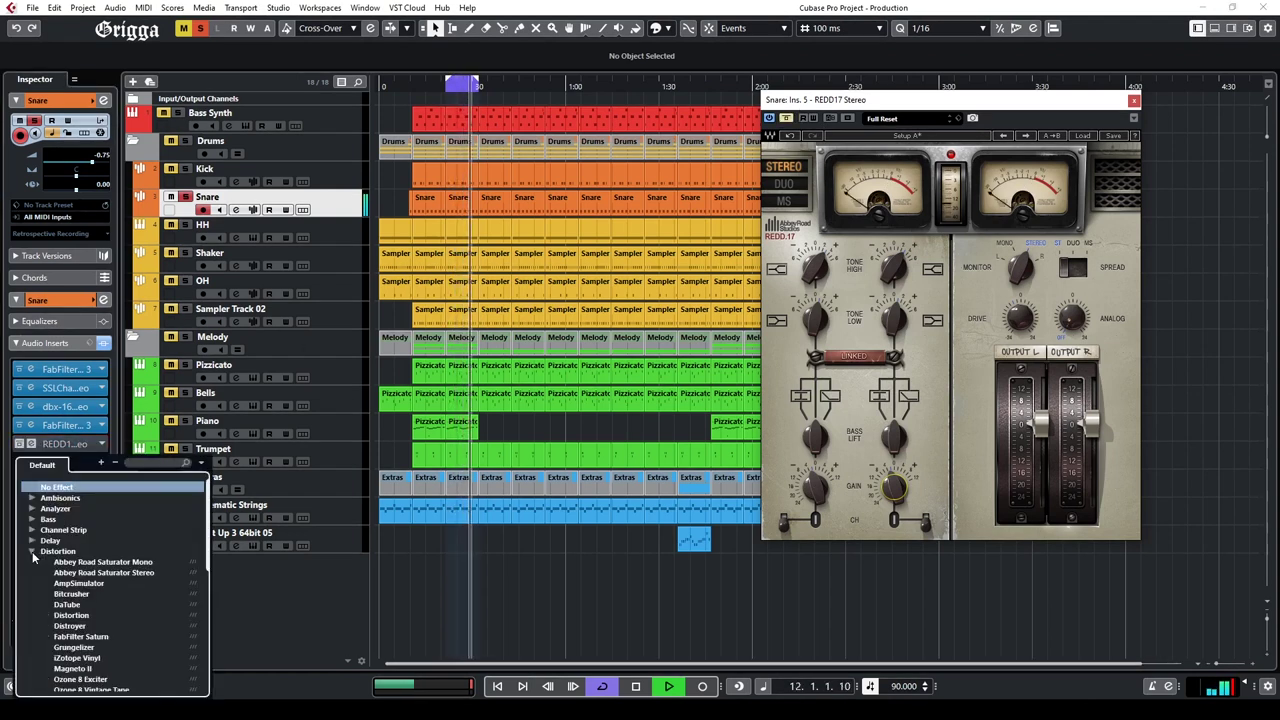
click(72, 574)
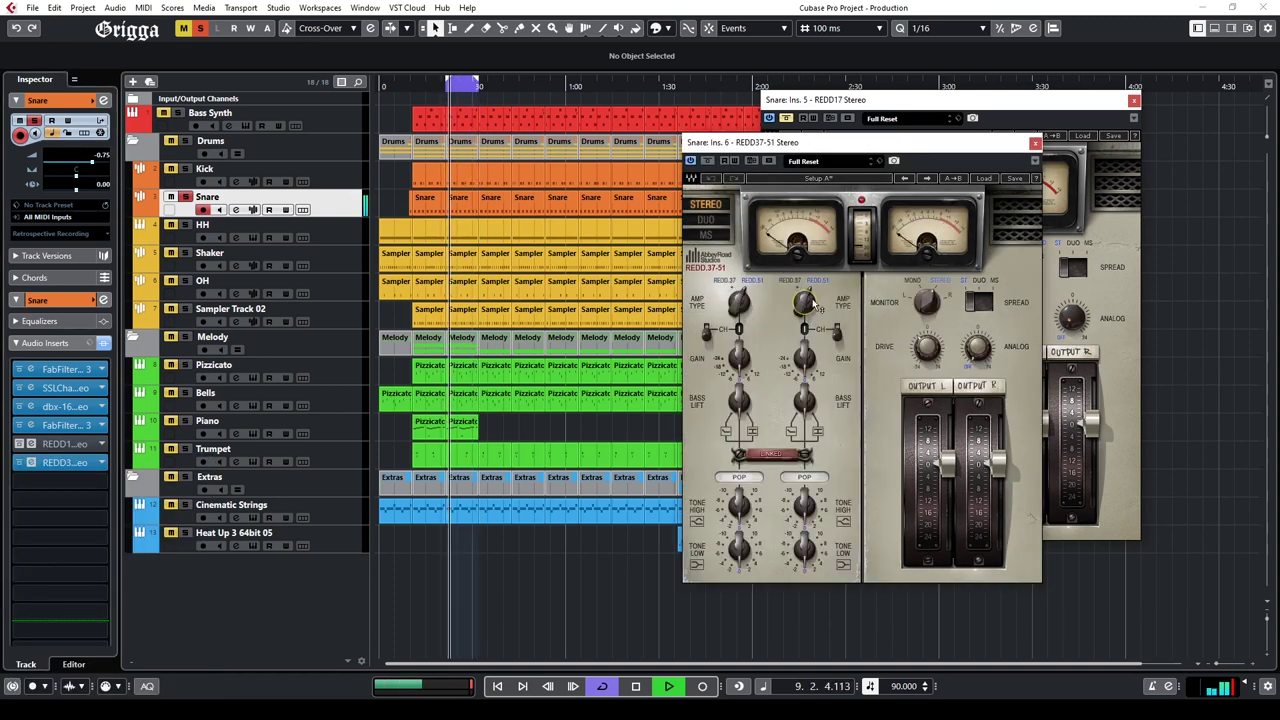
click(804, 479)
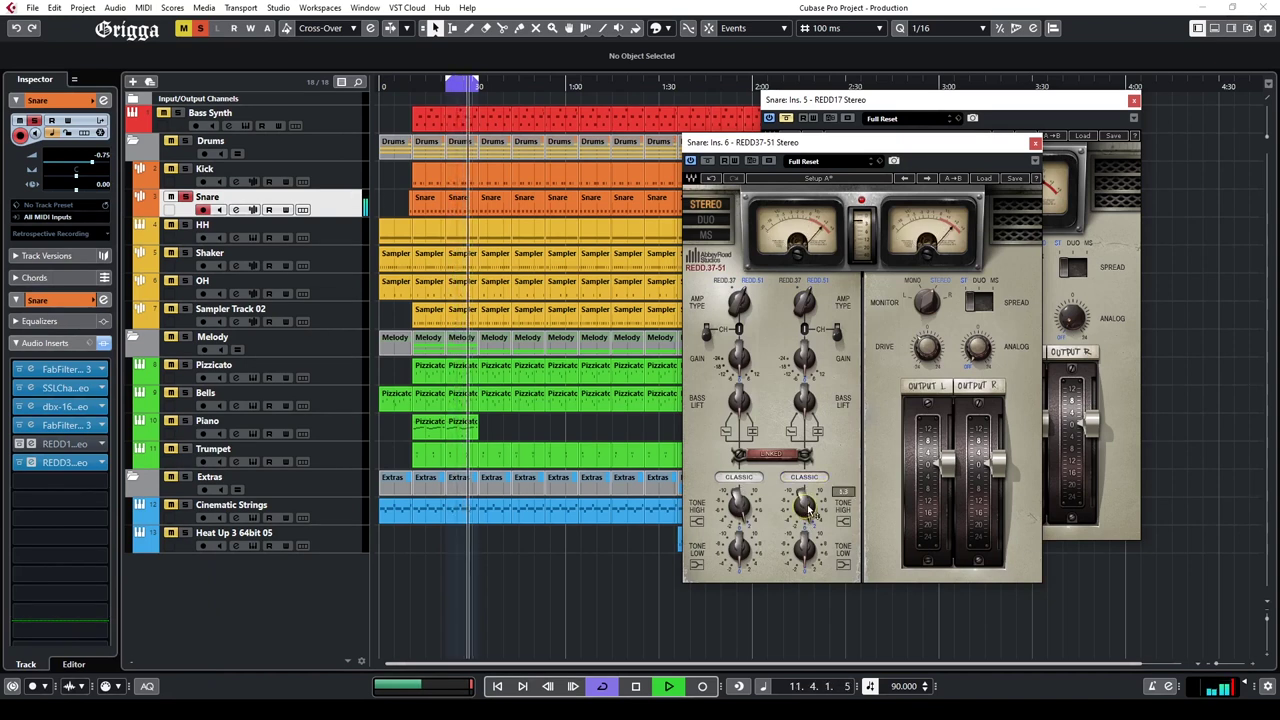
Step: Set the REDD37-51's gain to -2.8 and Tone High to 2.8, and adjust its Tone Low
drag(808, 358, 808, 350)
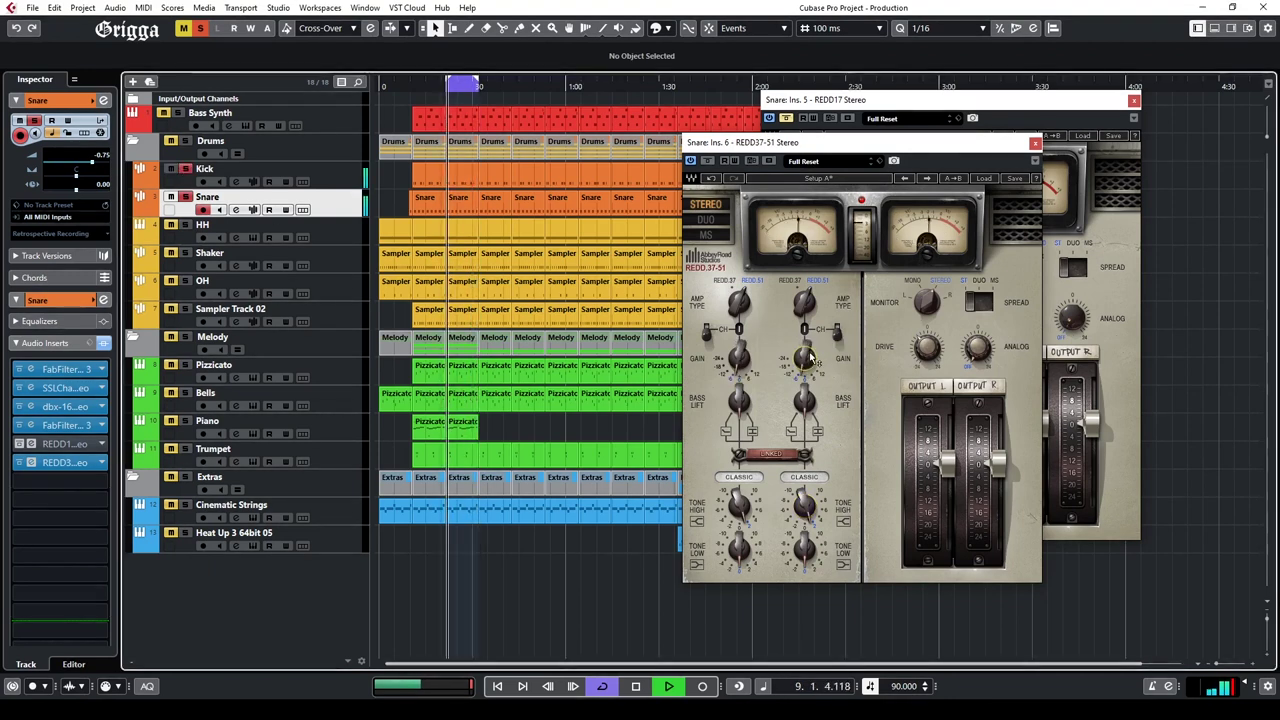
drag(810, 357, 810, 360)
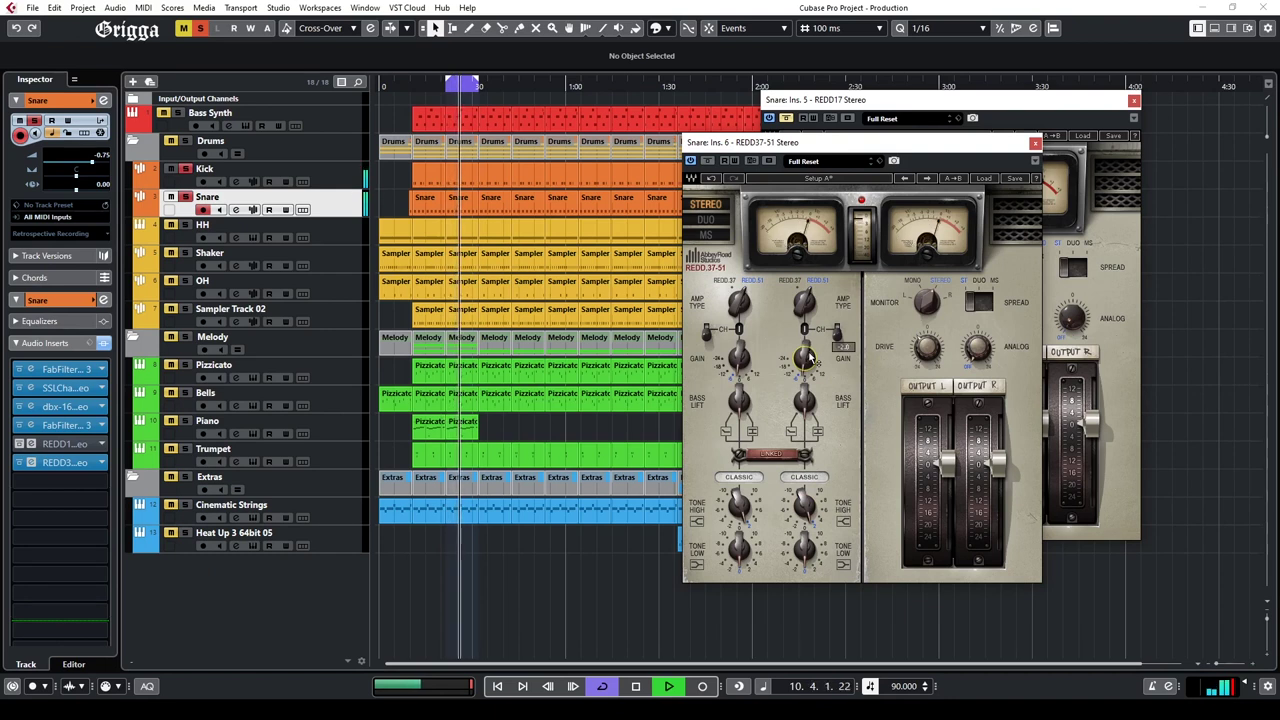
drag(804, 507, 804, 503)
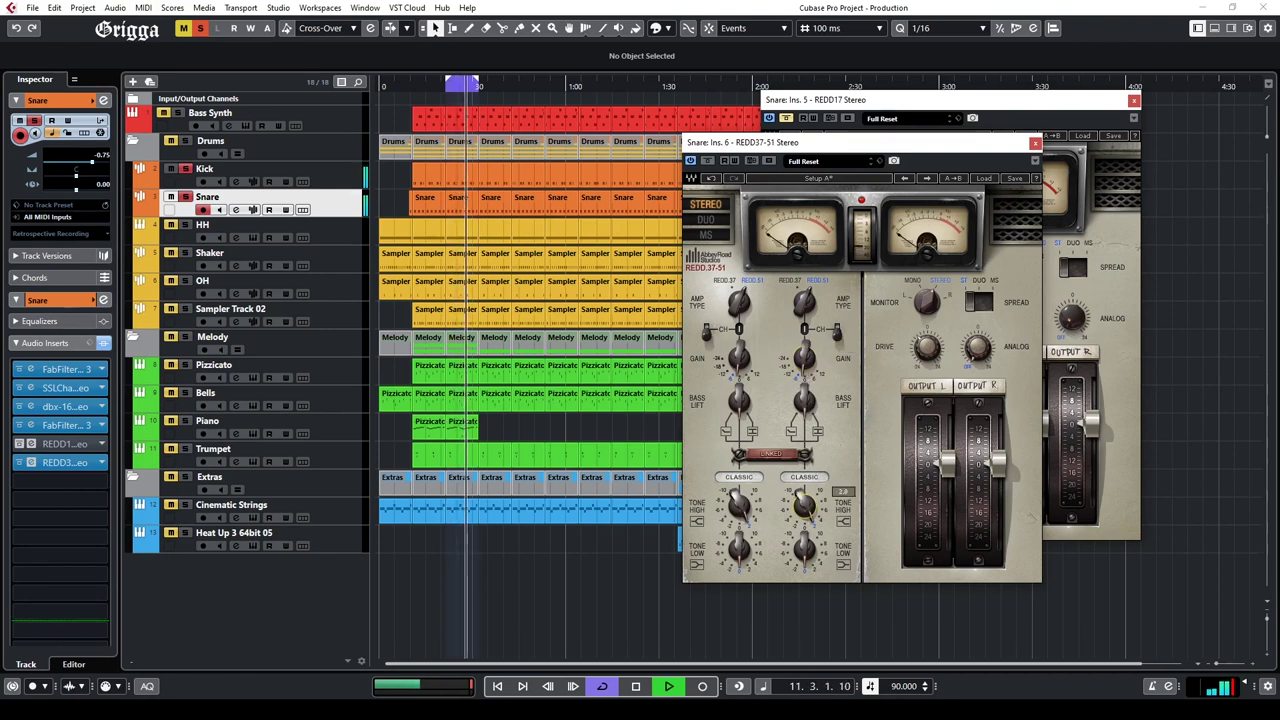
drag(804, 547, 804, 544)
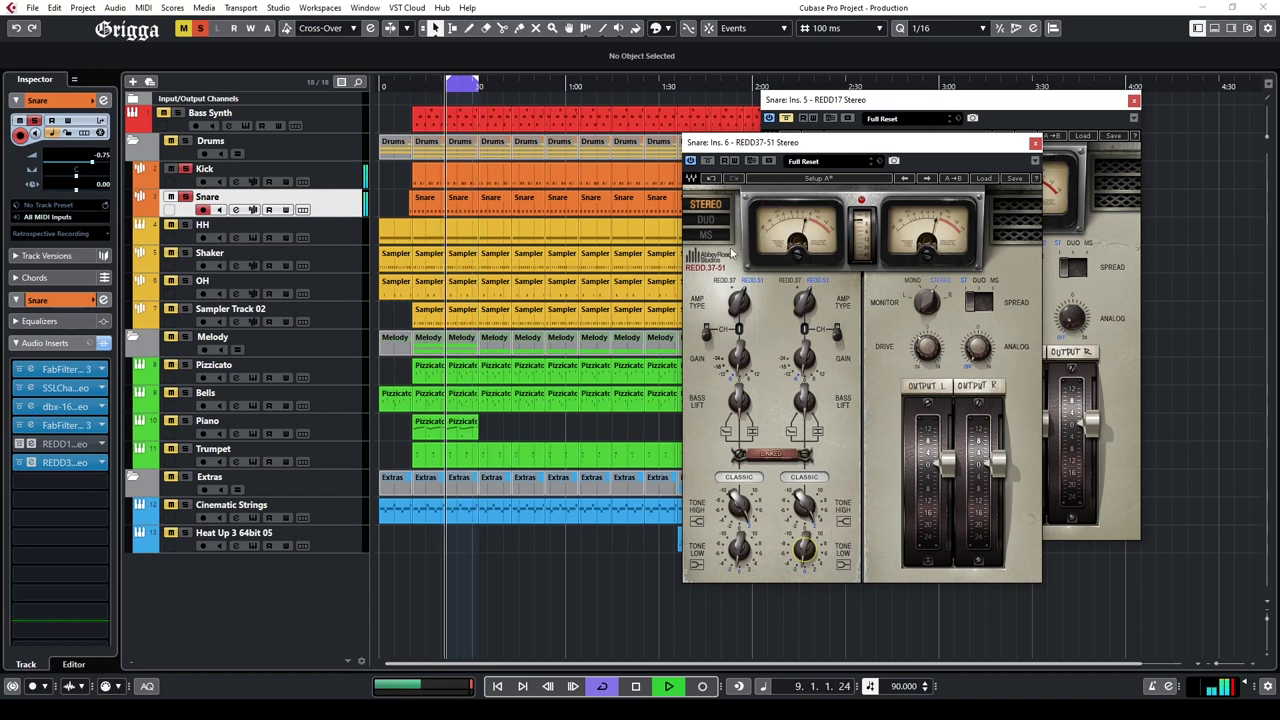
Step: Compare the REDD37-51 with the REDD17, remove the REDD37-51 from the Snare's sixth slot, and keep the REDD17 active
drag(711, 147, 738, 146)
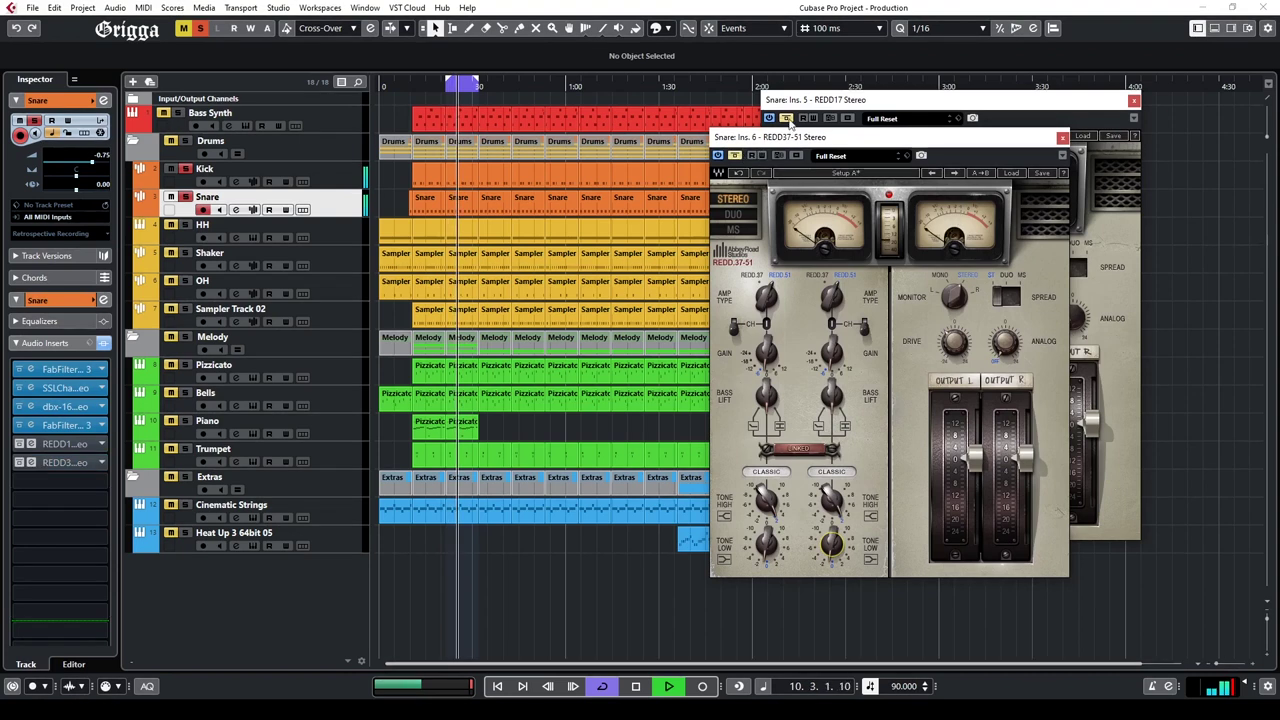
click(790, 125)
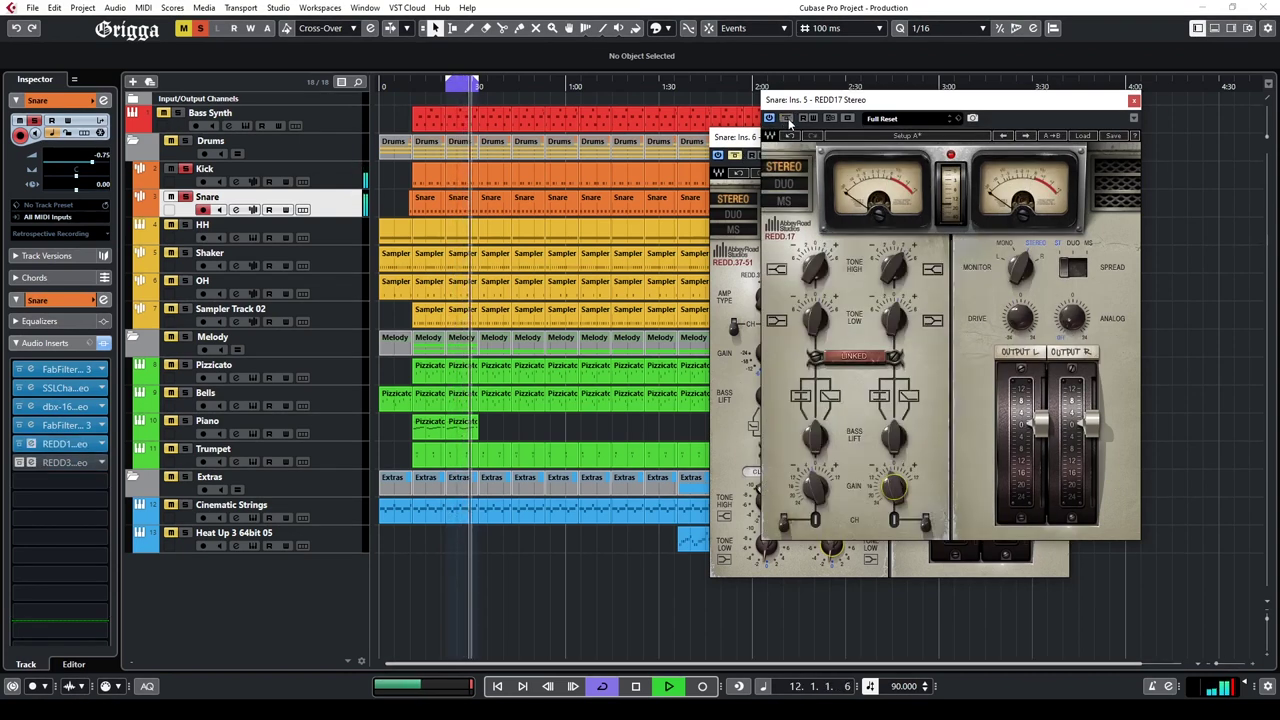
click(733, 157)
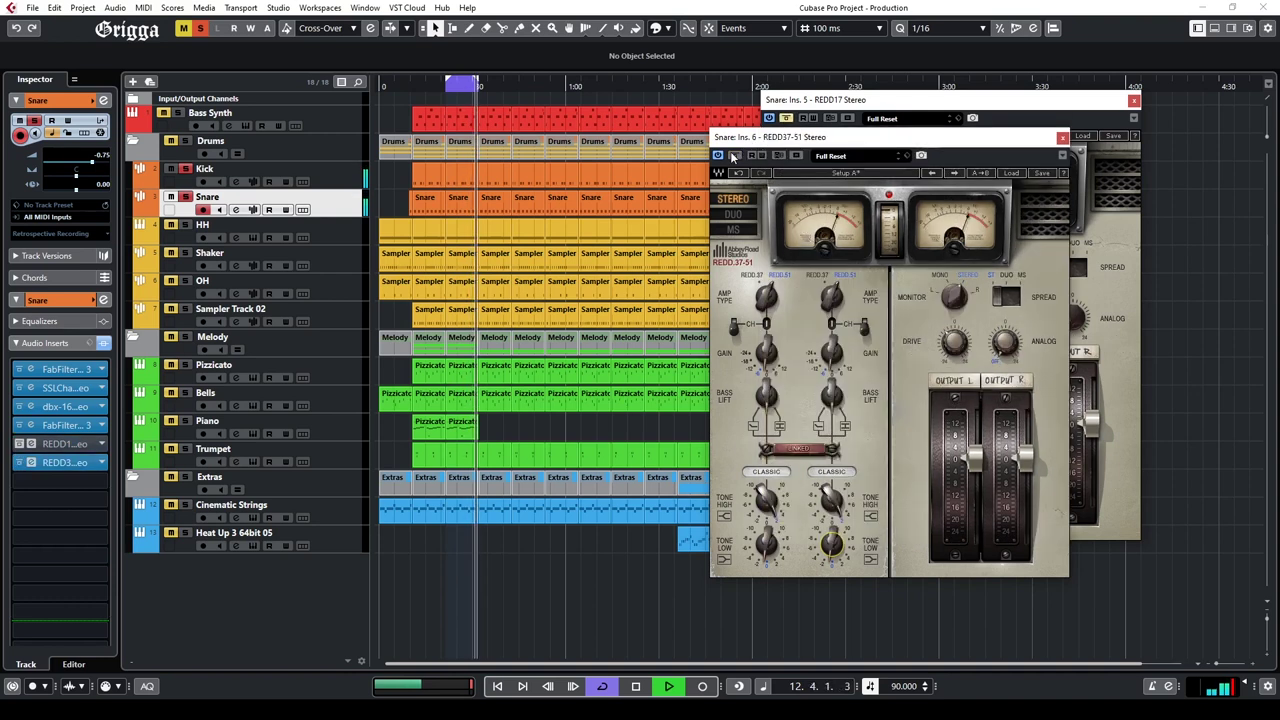
click(1062, 137)
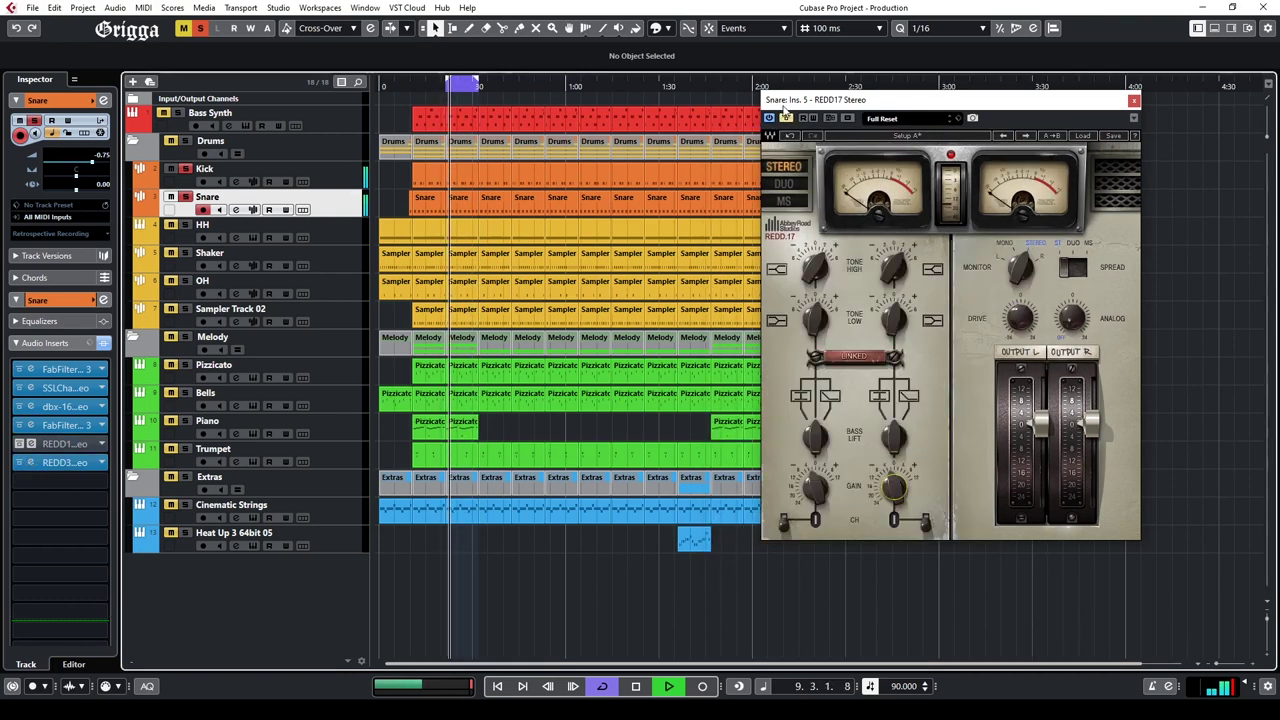
click(65, 462)
click(98, 482)
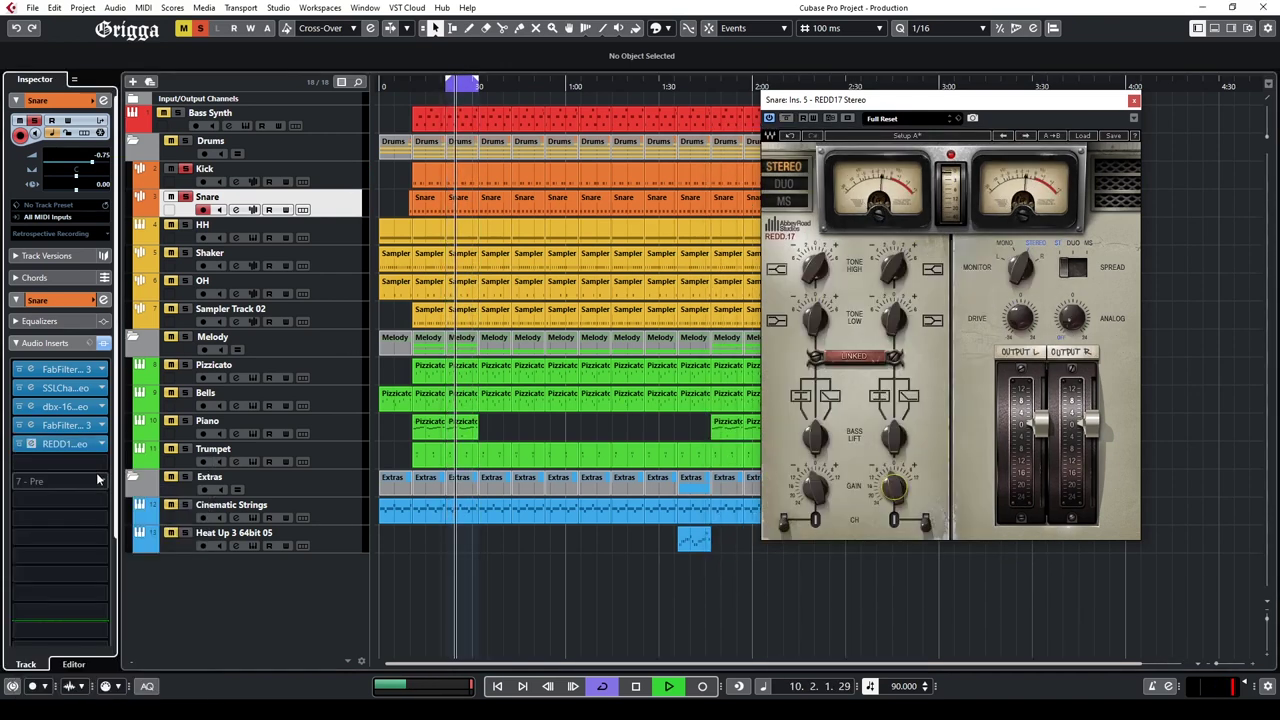
right_click(320, 200)
mouse_move(420, 205)
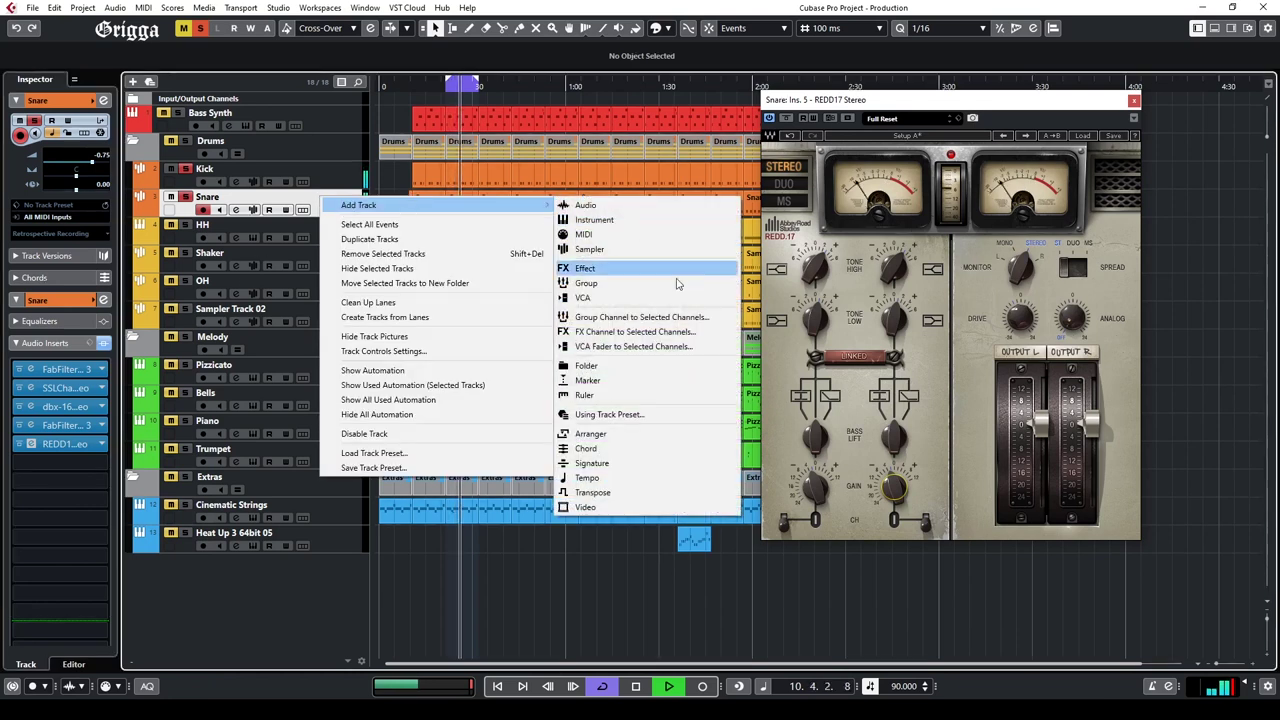
click(617, 347)
right_click(368, 224)
click(440, 266)
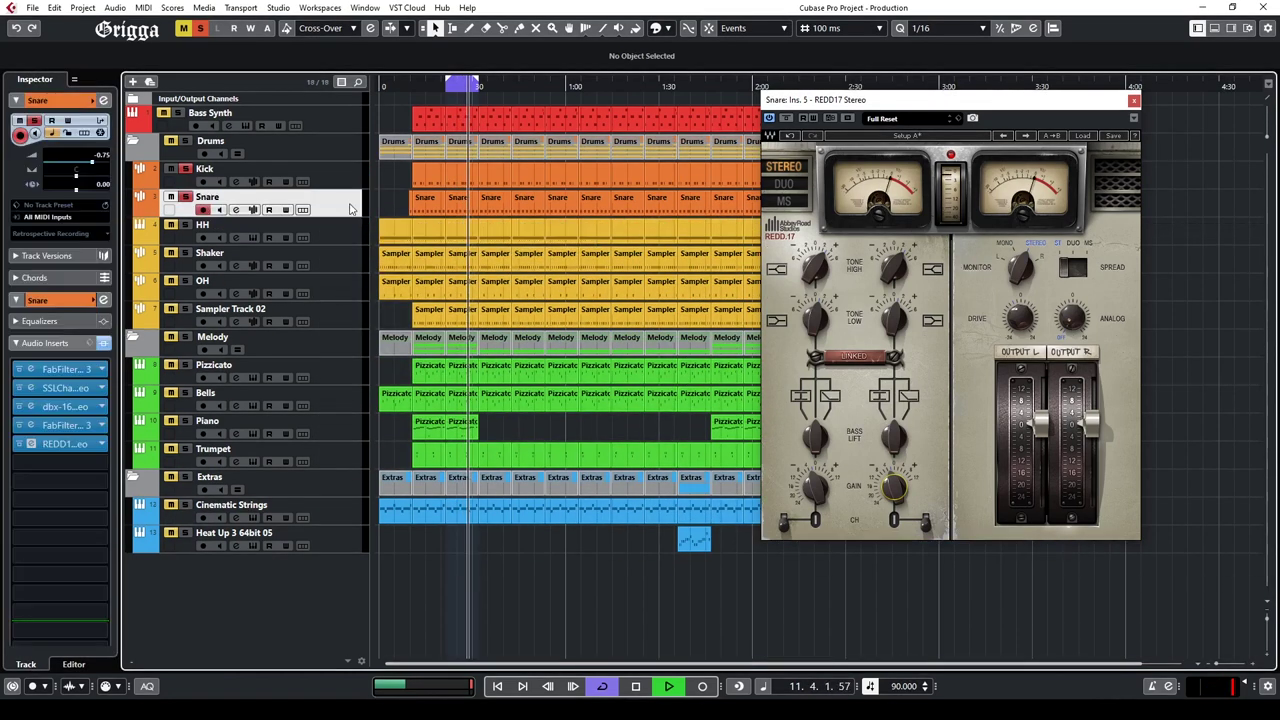
Step: Add a stereo FX channel named Snare FX to the selected Snare track, with no effect loaded
right_click(350, 208)
mouse_move(455, 211)
click(640, 330)
text(Snare FX)
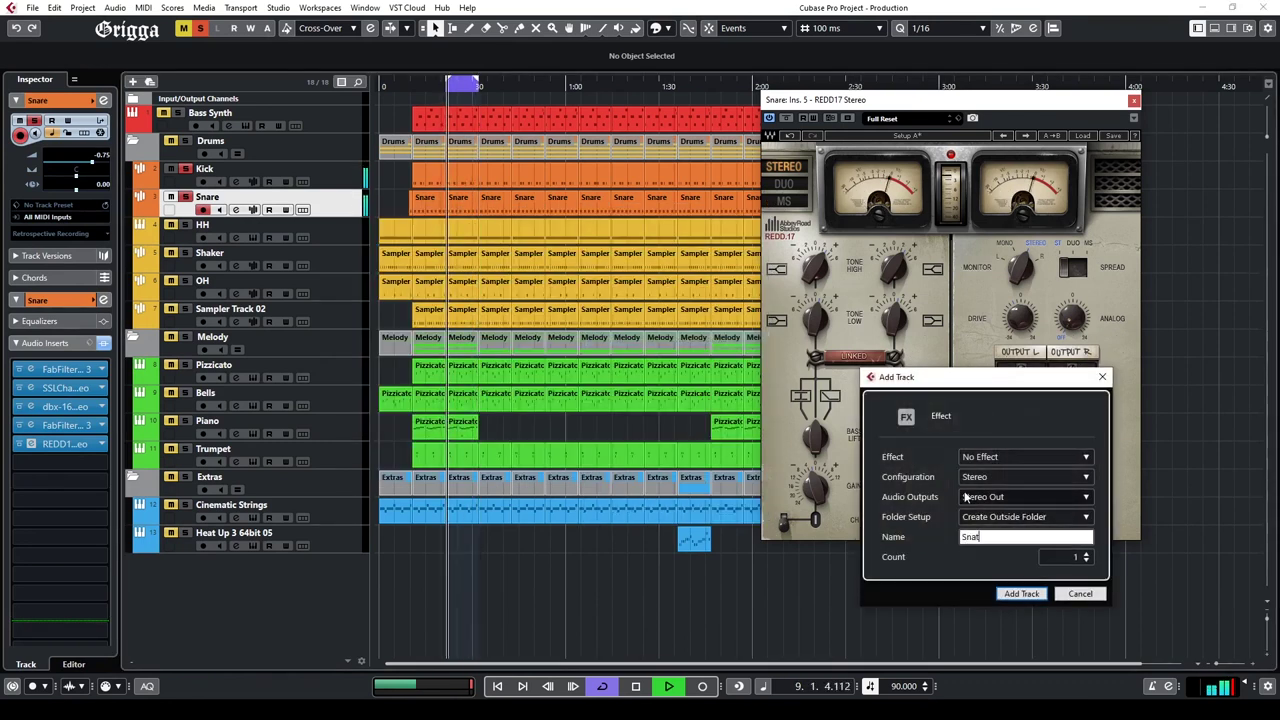
key(Return)
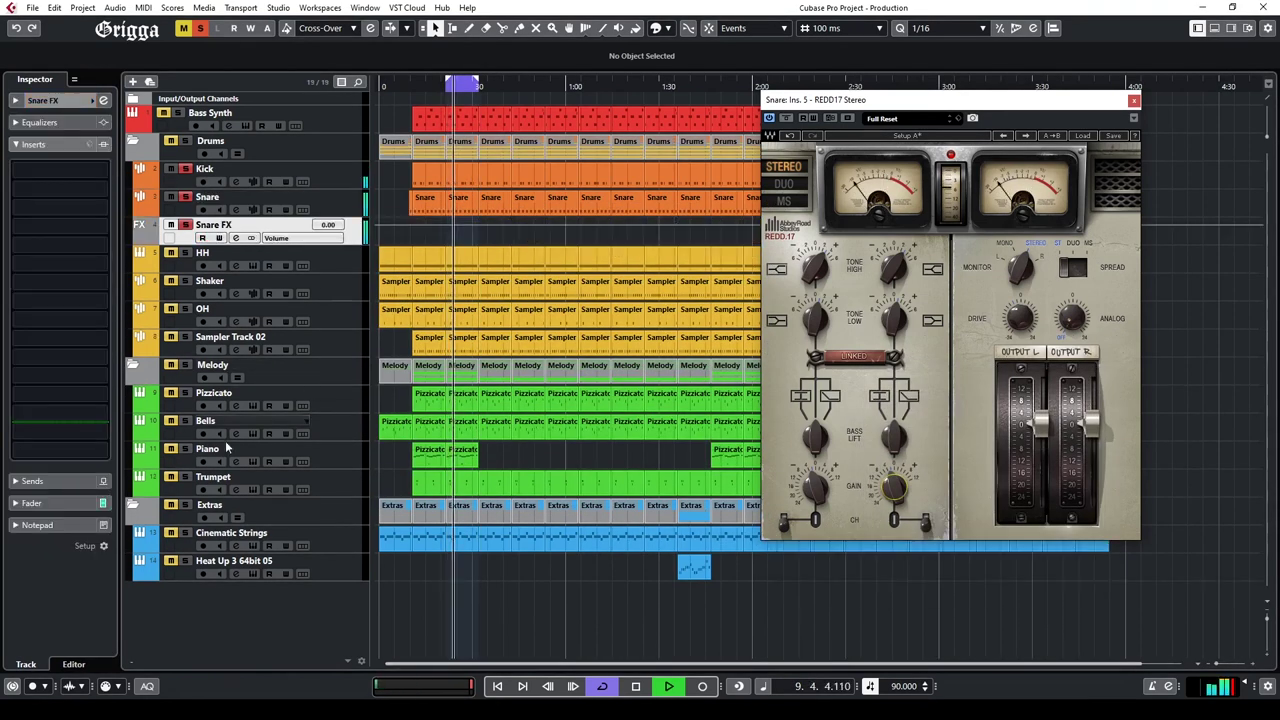
Step: Insert the REVerence reverb in Snare FX's first slot and load Bright Viennese Hall into program slot 2
click(60, 189)
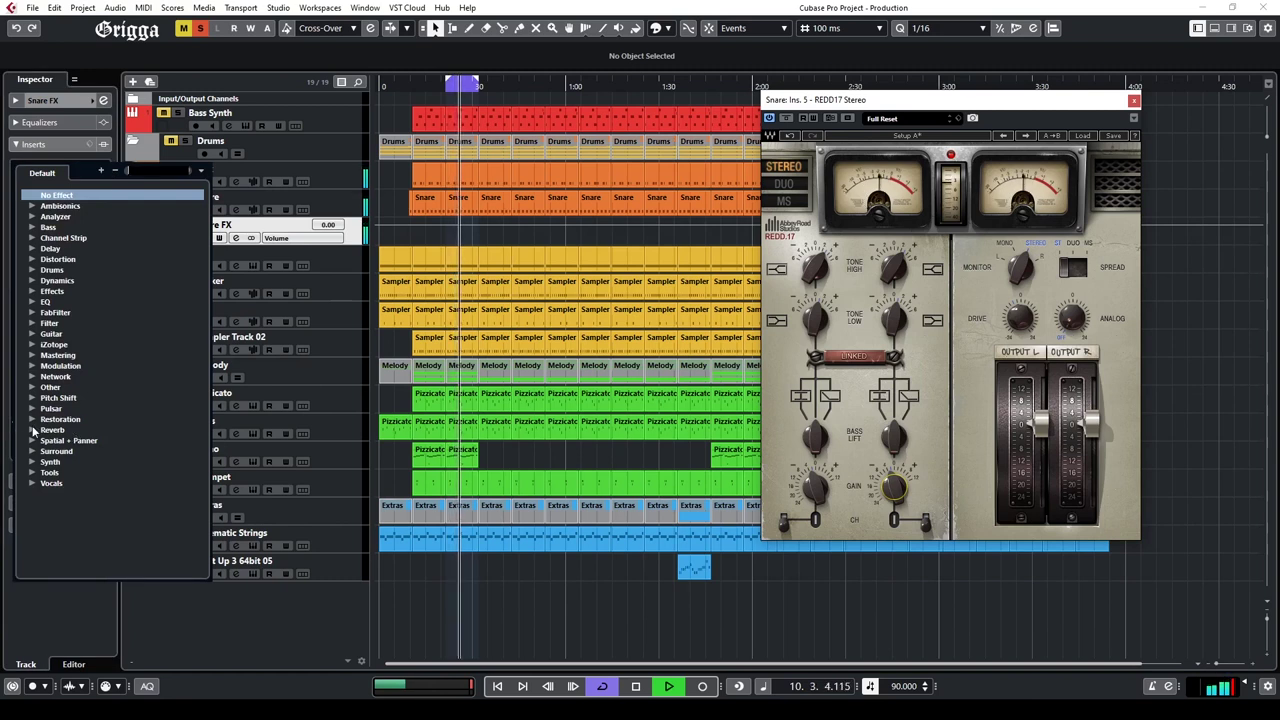
click(33, 430)
click(62, 462)
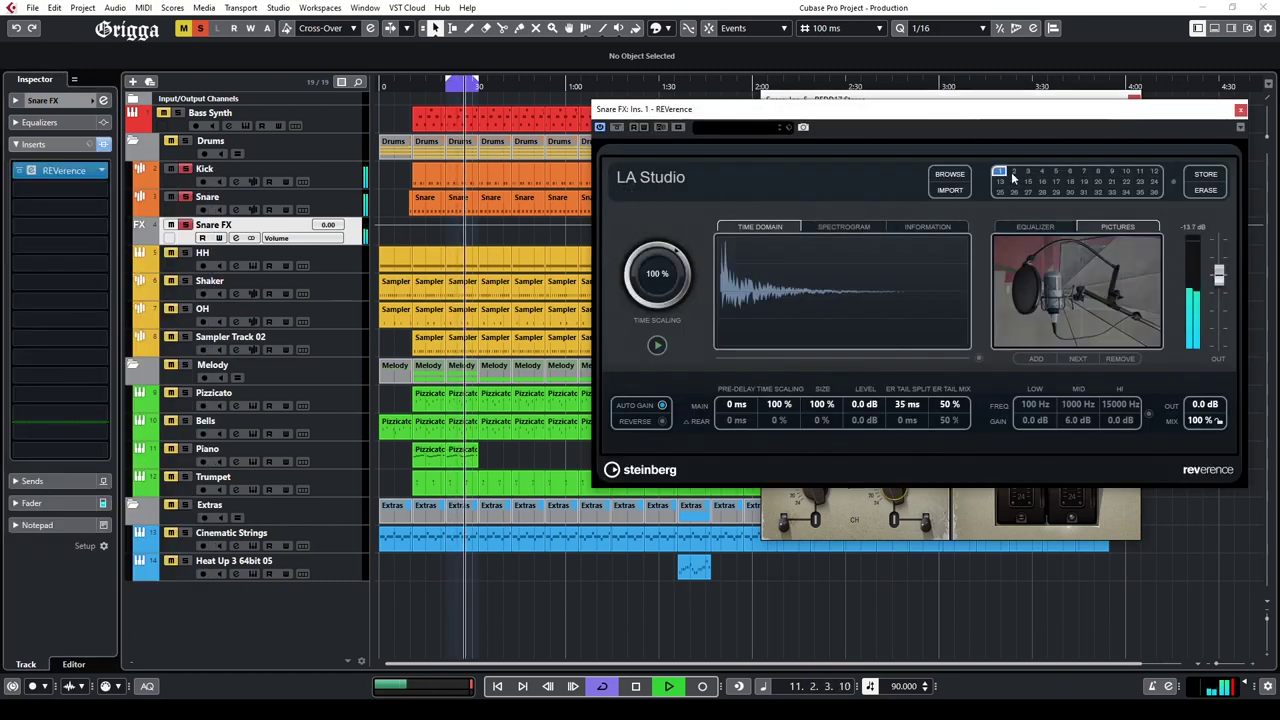
click(1012, 174)
double_click(955, 430)
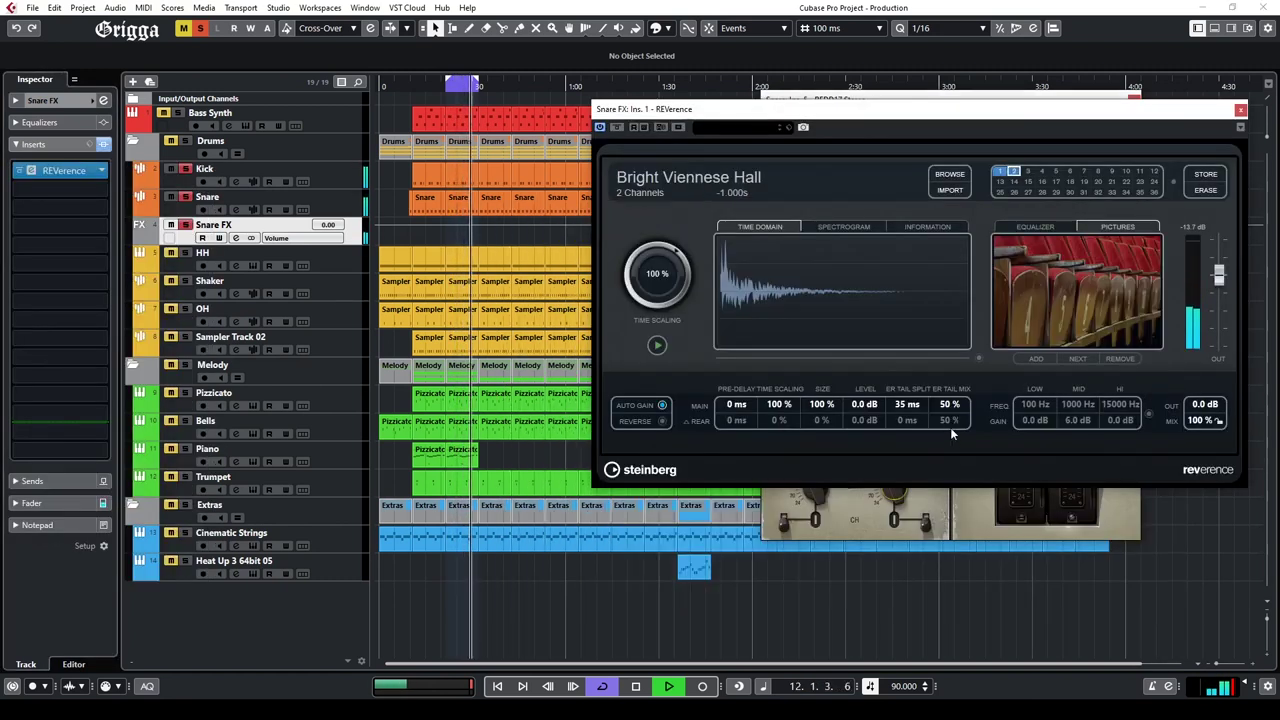
Step: Set REVerence's Size to 65 %, ER Tail Mix to 20 % and Mix to 75 %, and lower the Snare FX fader to -12.4
drag(938, 448, 932, 442)
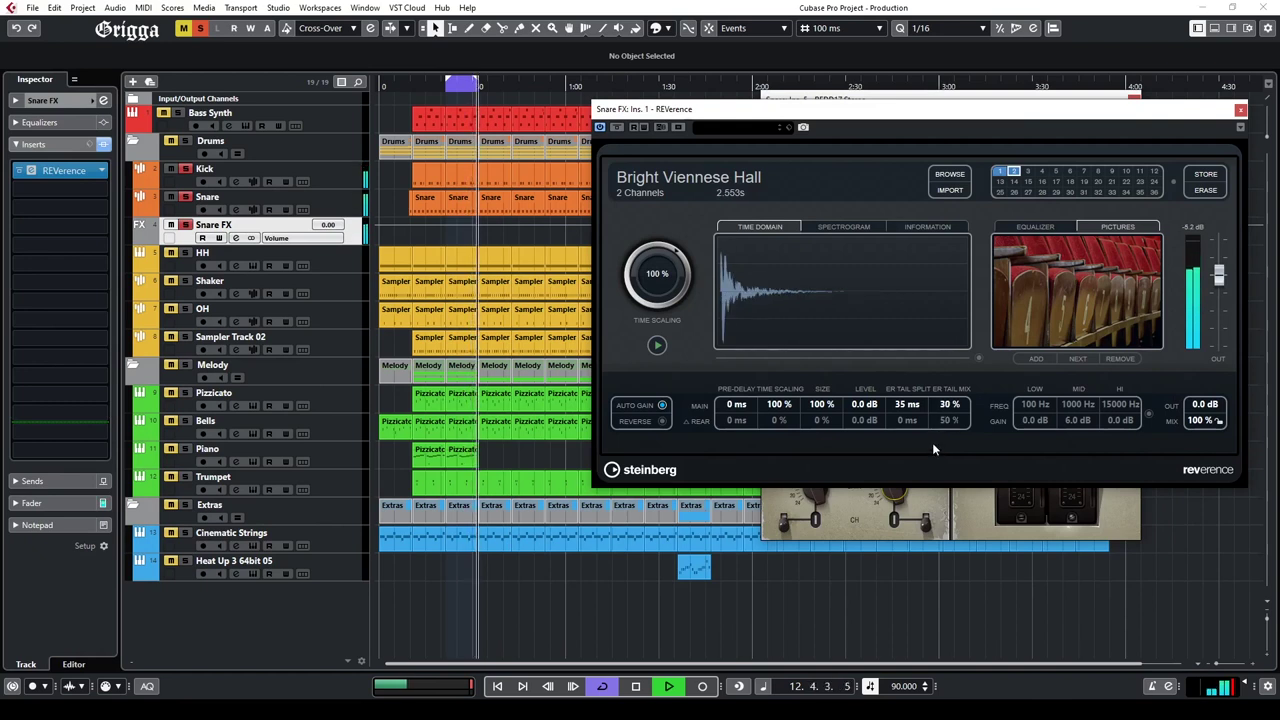
drag(831, 406, 830, 450)
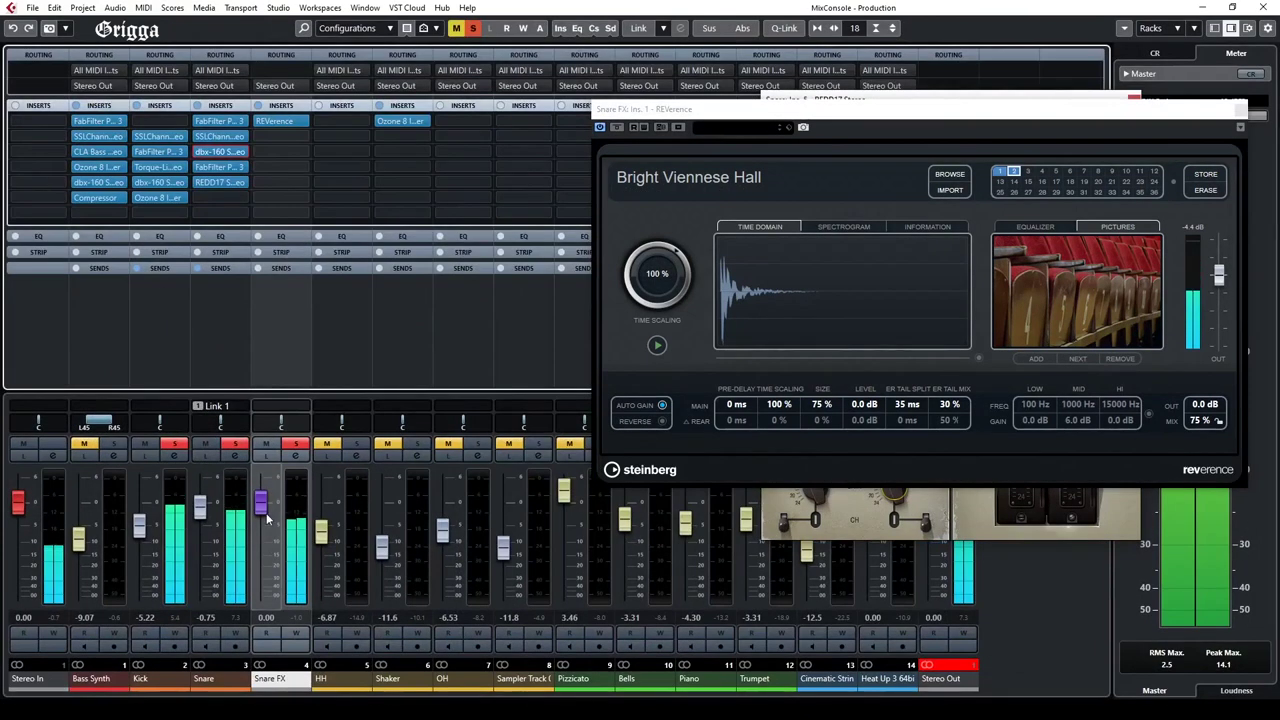
drag(262, 515, 260, 554)
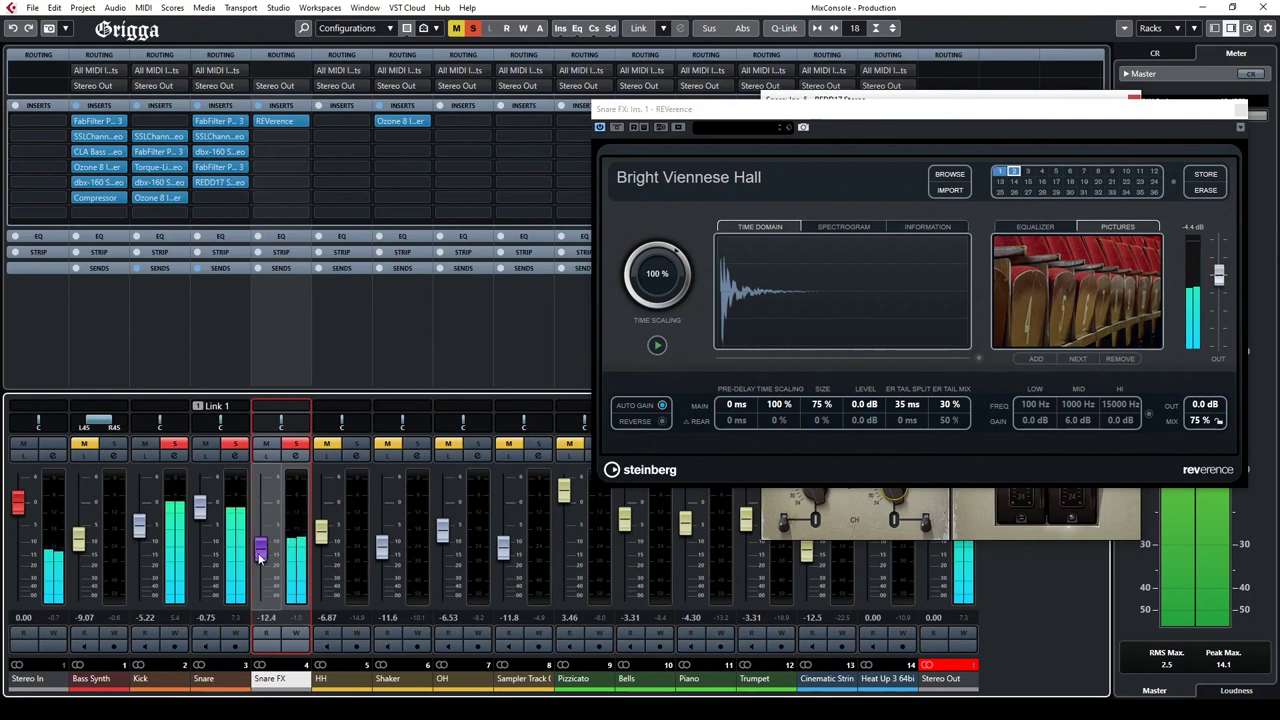
drag(834, 402, 834, 407)
scroll(960, 412, down, 4)
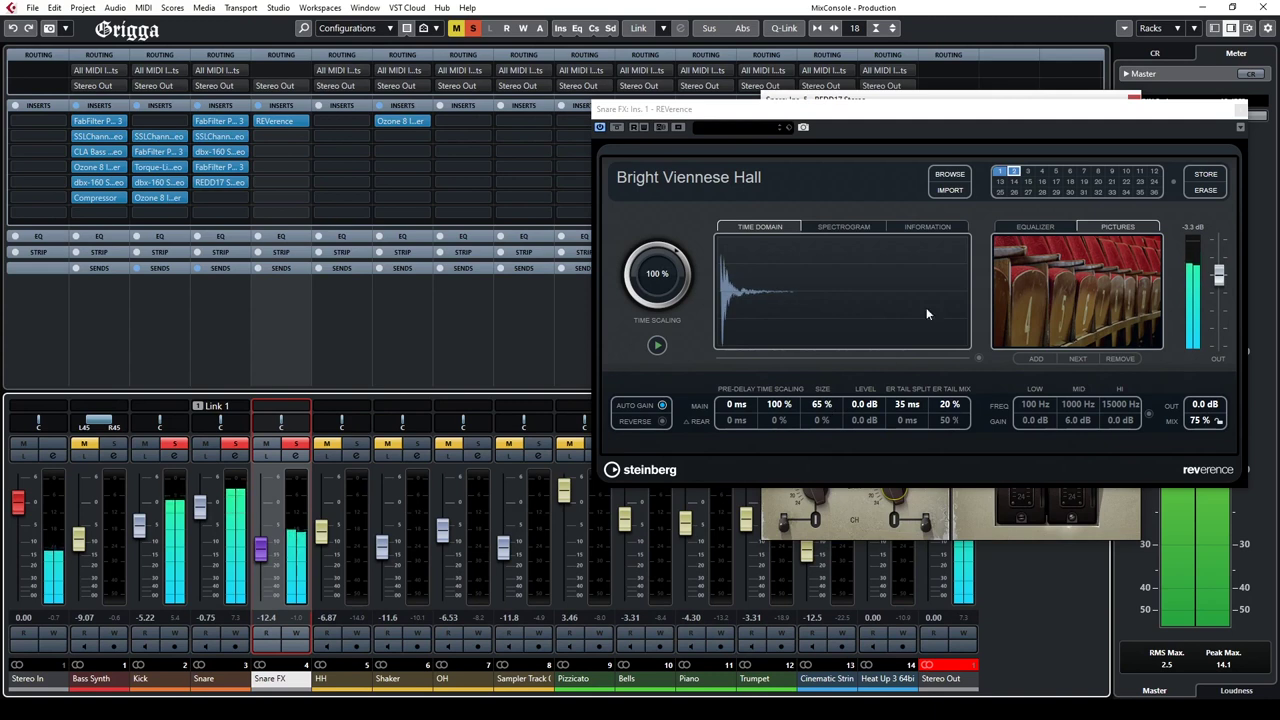
Step: Load the Exhibition Hall preset into REVerence's program slot 3
click(1028, 173)
scroll(957, 476, down, 5)
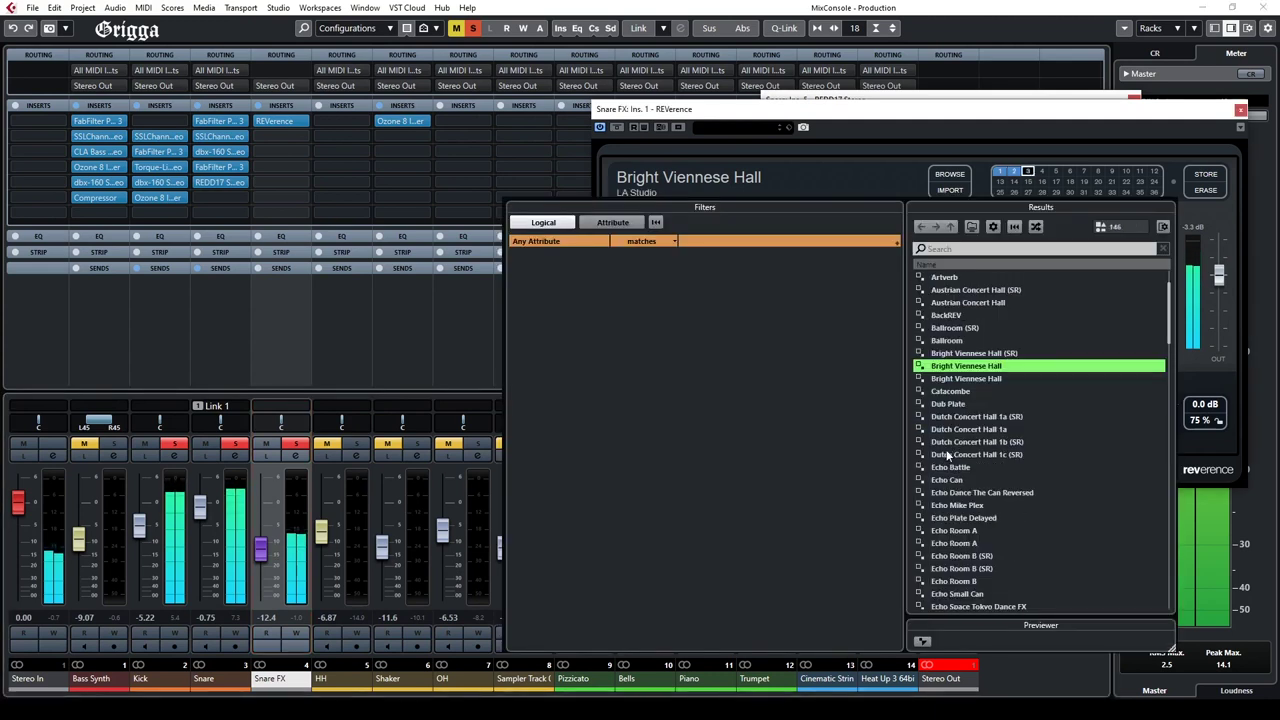
scroll(957, 474, down, 2)
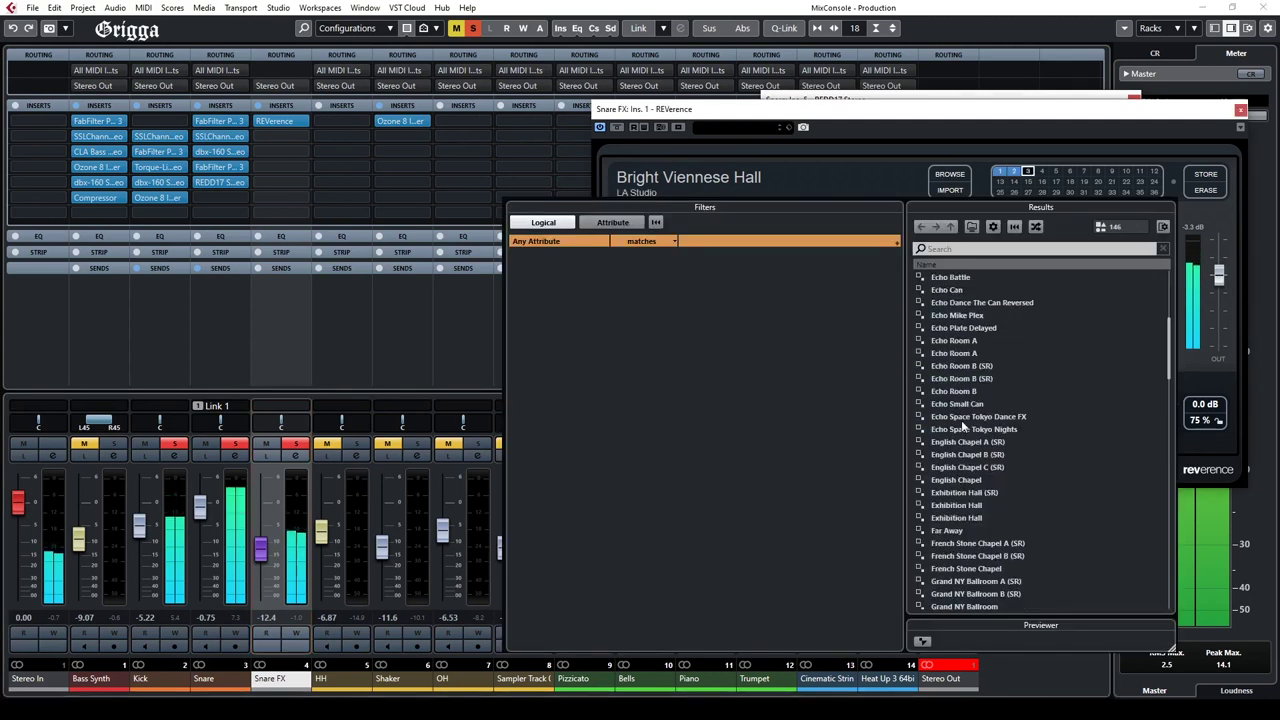
click(957, 506)
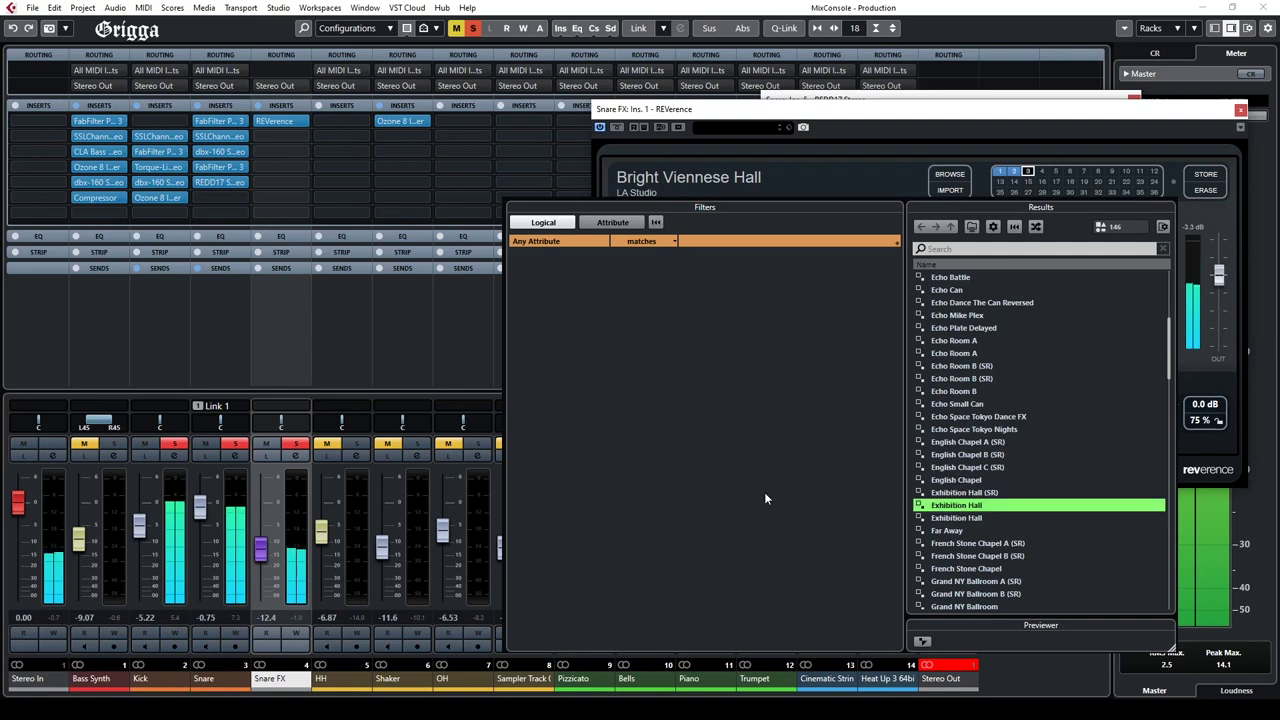
Step: Audition the LA Studio A (SR) and both LA Studio presets in REVerence's program slot 3
scroll(1000, 470, down, 4)
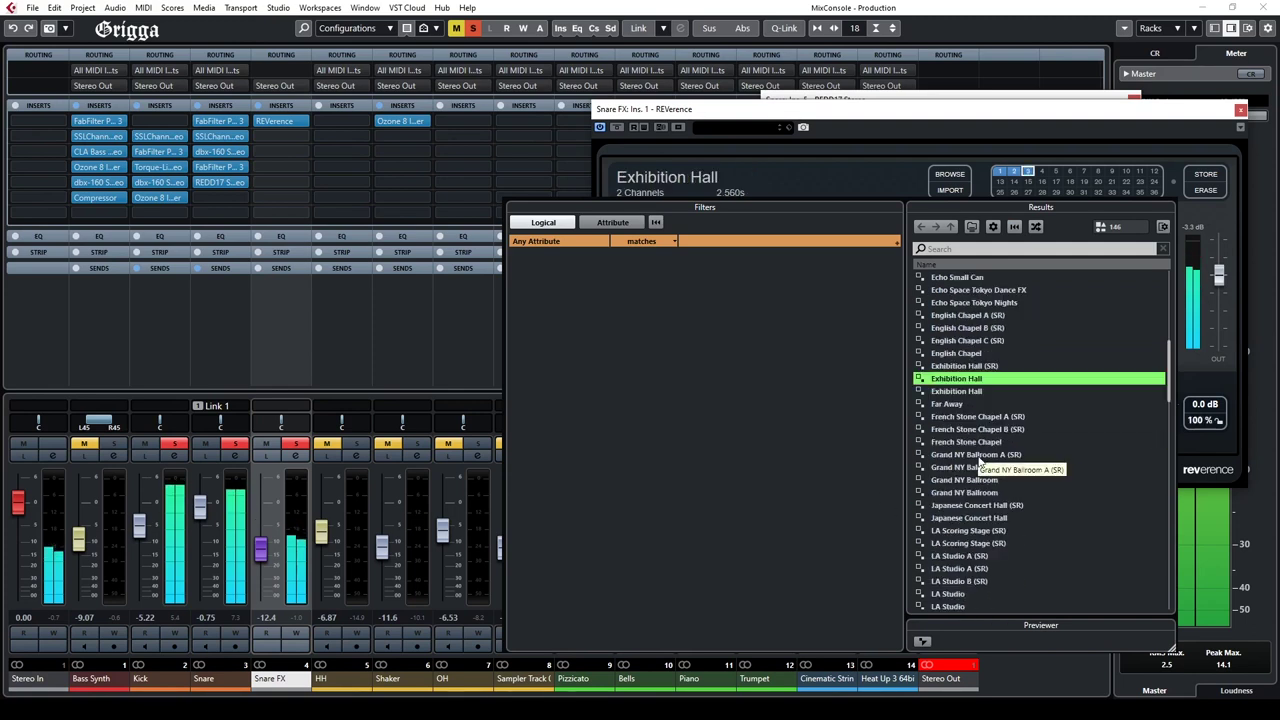
scroll(968, 456, down, 2)
click(960, 492)
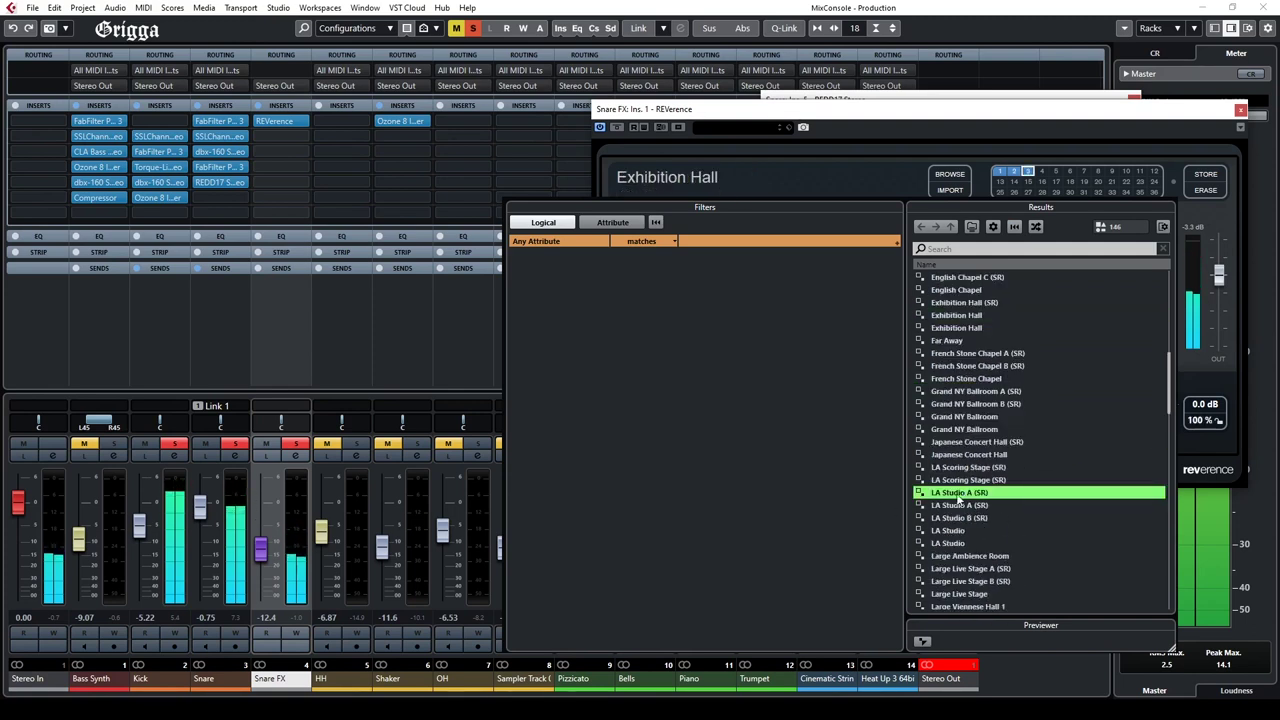
scroll(960, 492, down, 2)
click(948, 467)
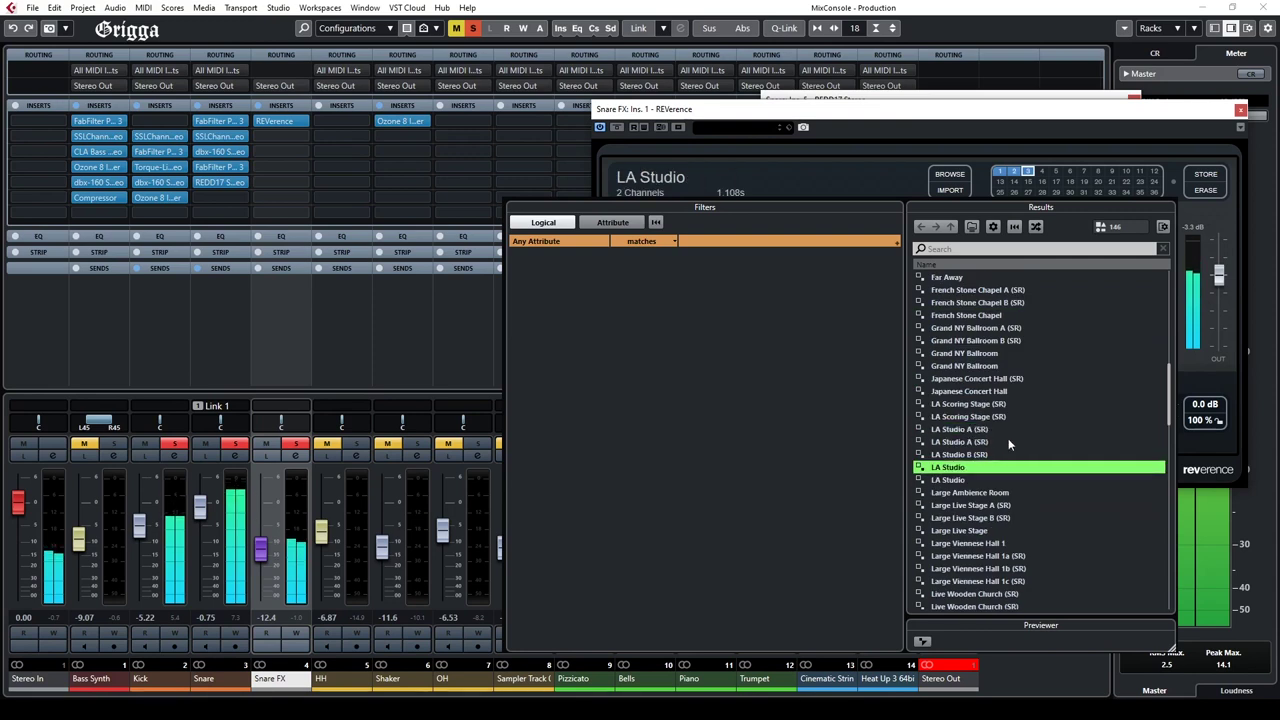
scroll(990, 440, down, 2)
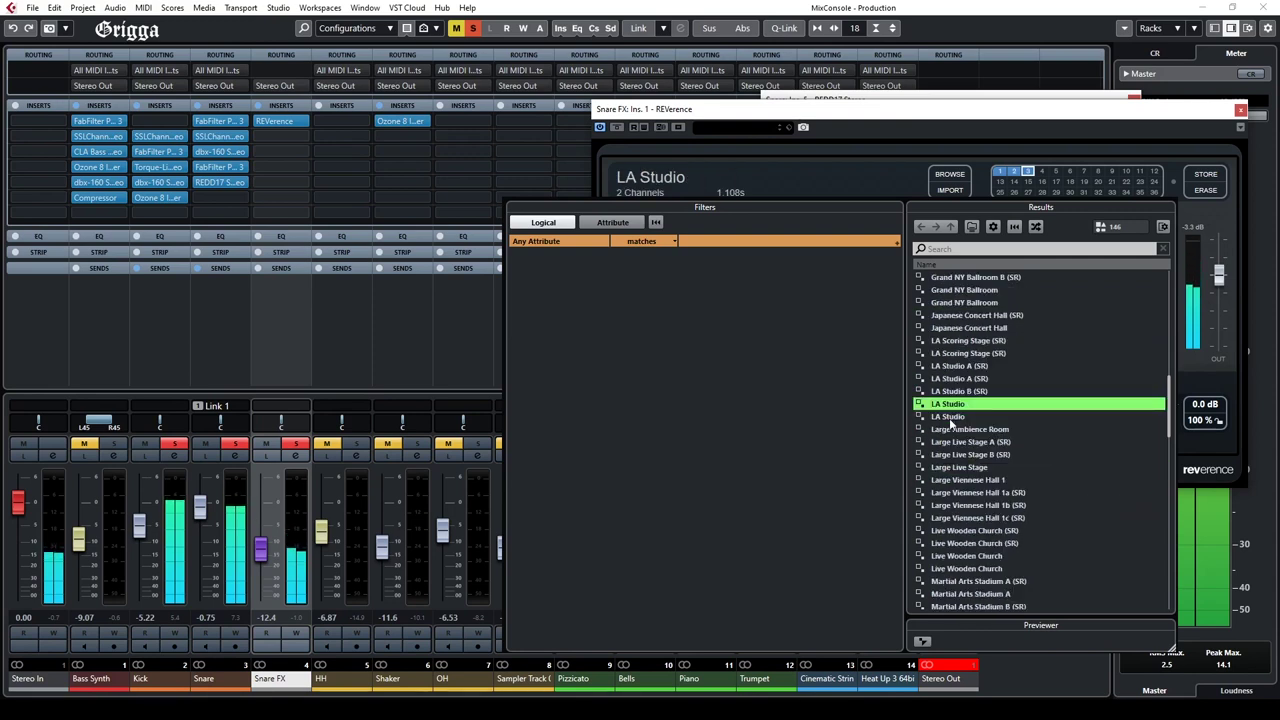
click(952, 417)
scroll(955, 420, down, 2)
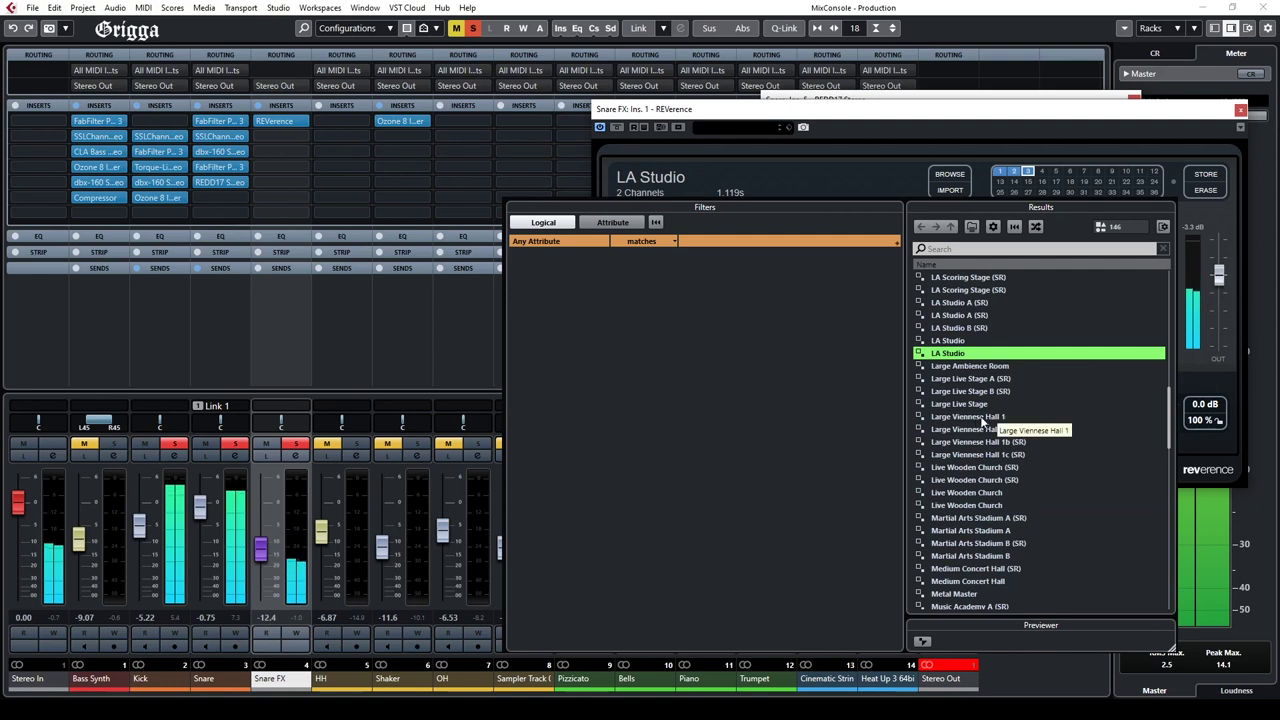
Step: Audition the Large Viennese Hall 1 and Ny Studio A presets in REVerence's program slot 3
click(972, 417)
scroll(974, 430, down, 2)
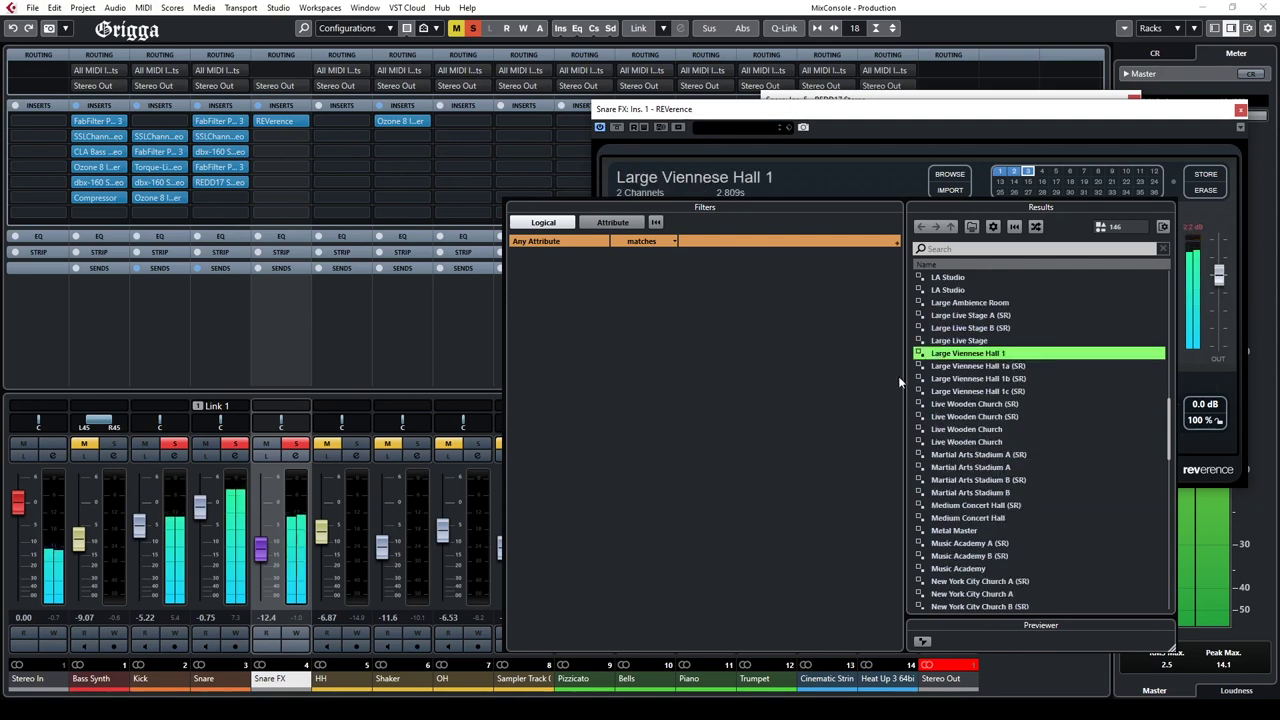
scroll(988, 422, down, 2)
scroll(988, 422, down, 2)
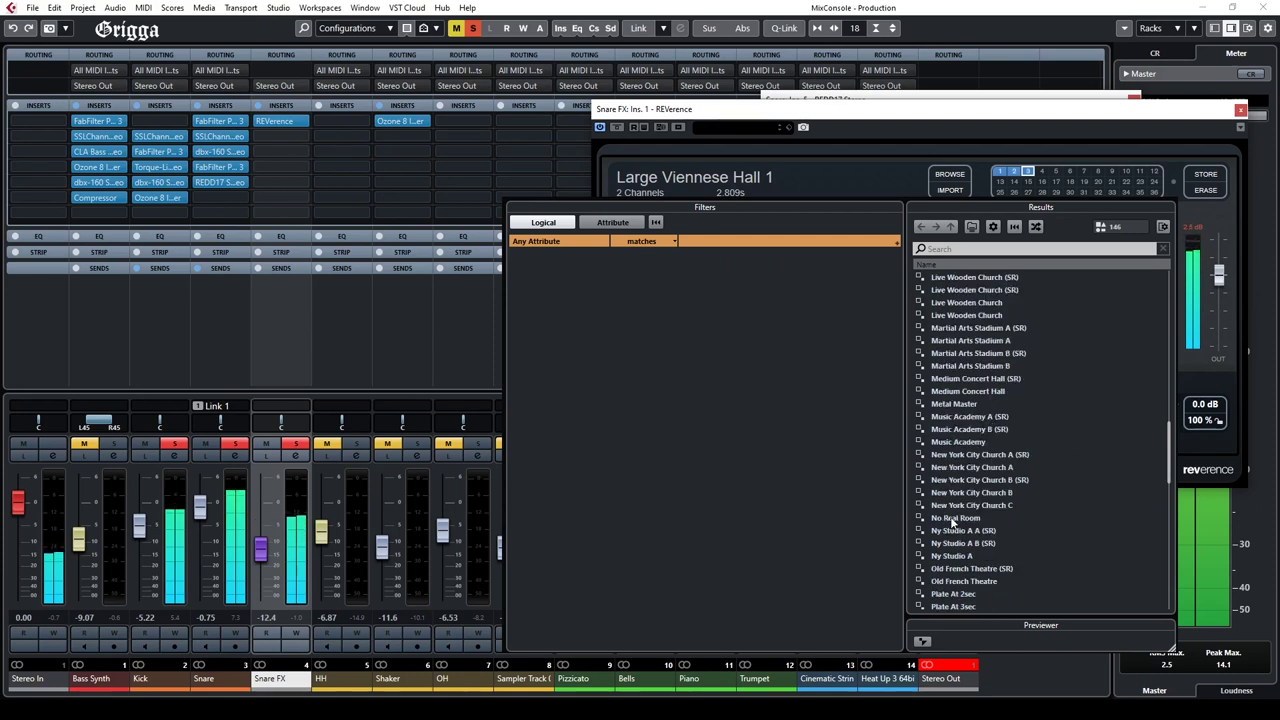
click(950, 556)
scroll(974, 471, down, 4)
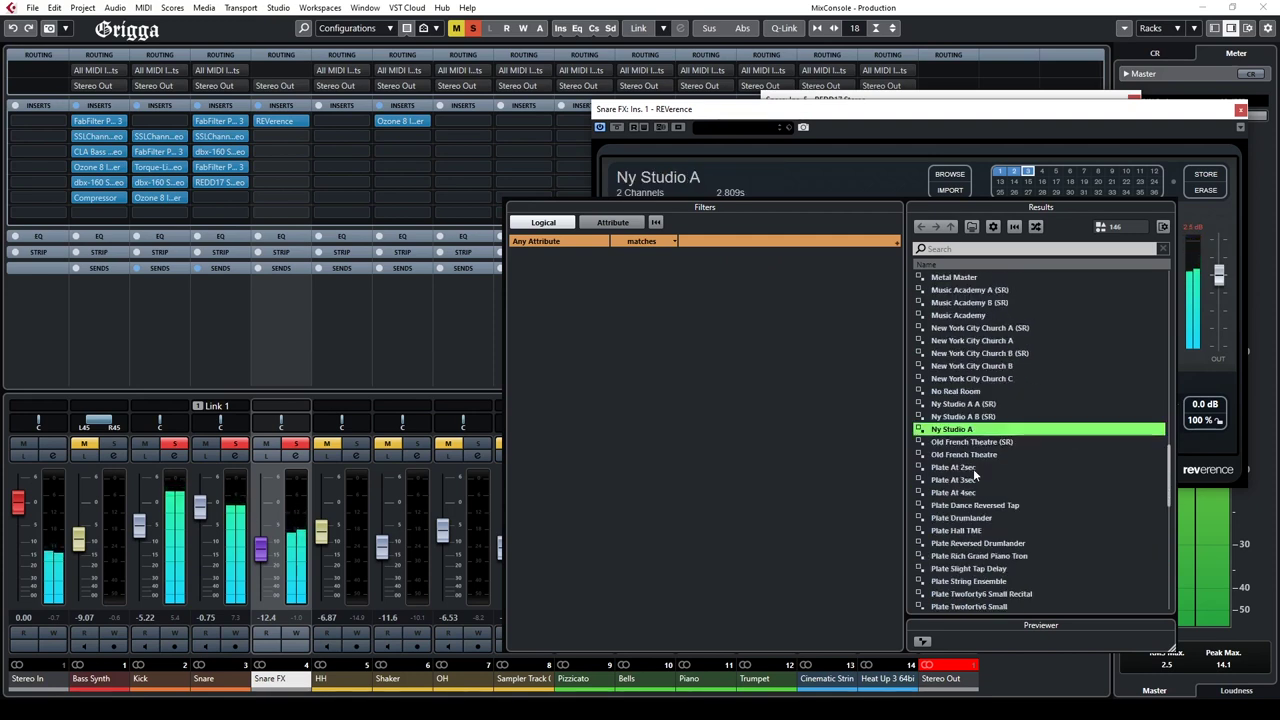
Step: Load the Small Hall preset into REVerence's program slot 3 and set Size to 80 %, ER Tail Mix to 20 % and Mix to 75 %
scroll(973, 468, down, 2)
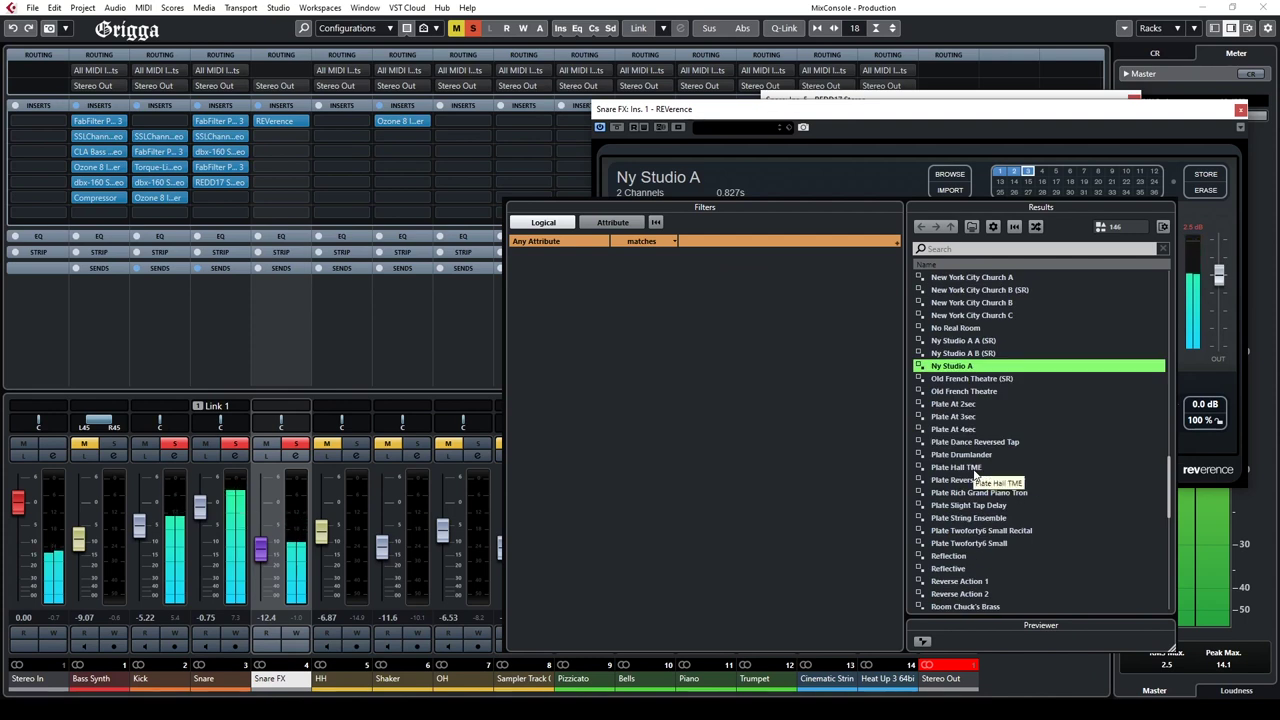
scroll(974, 476, down, 4)
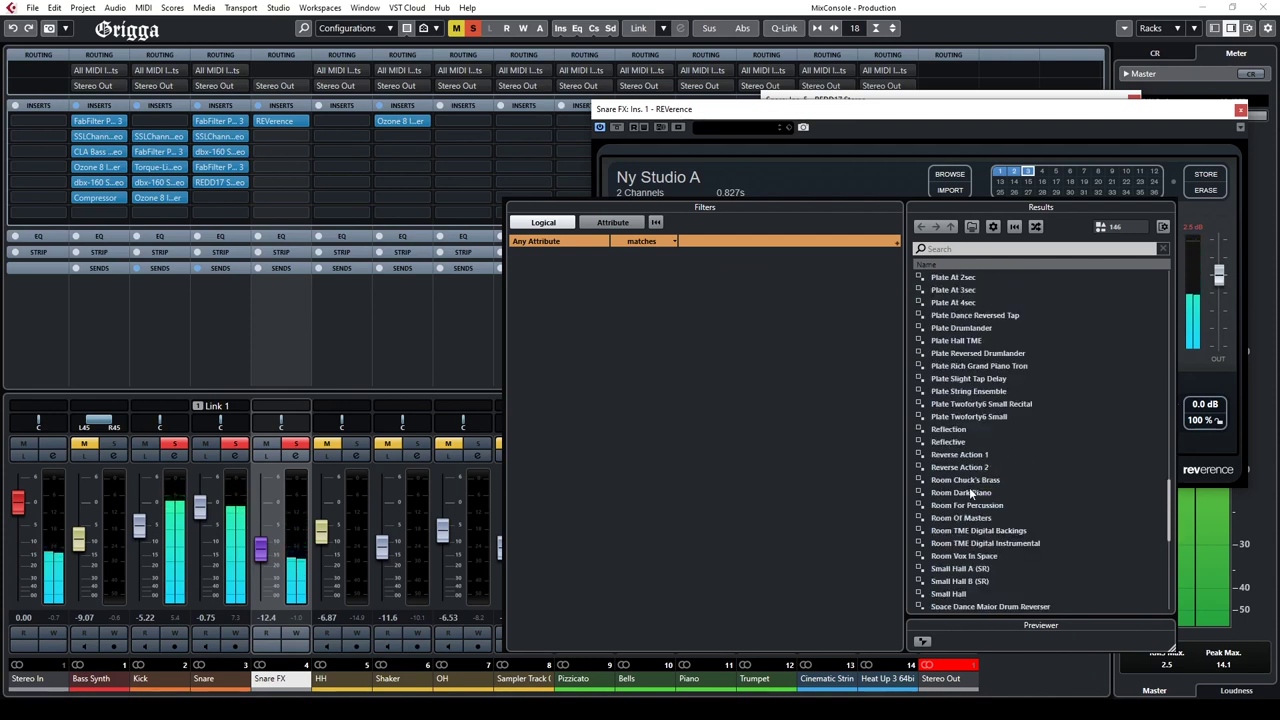
click(955, 593)
scroll(955, 523, down, 8)
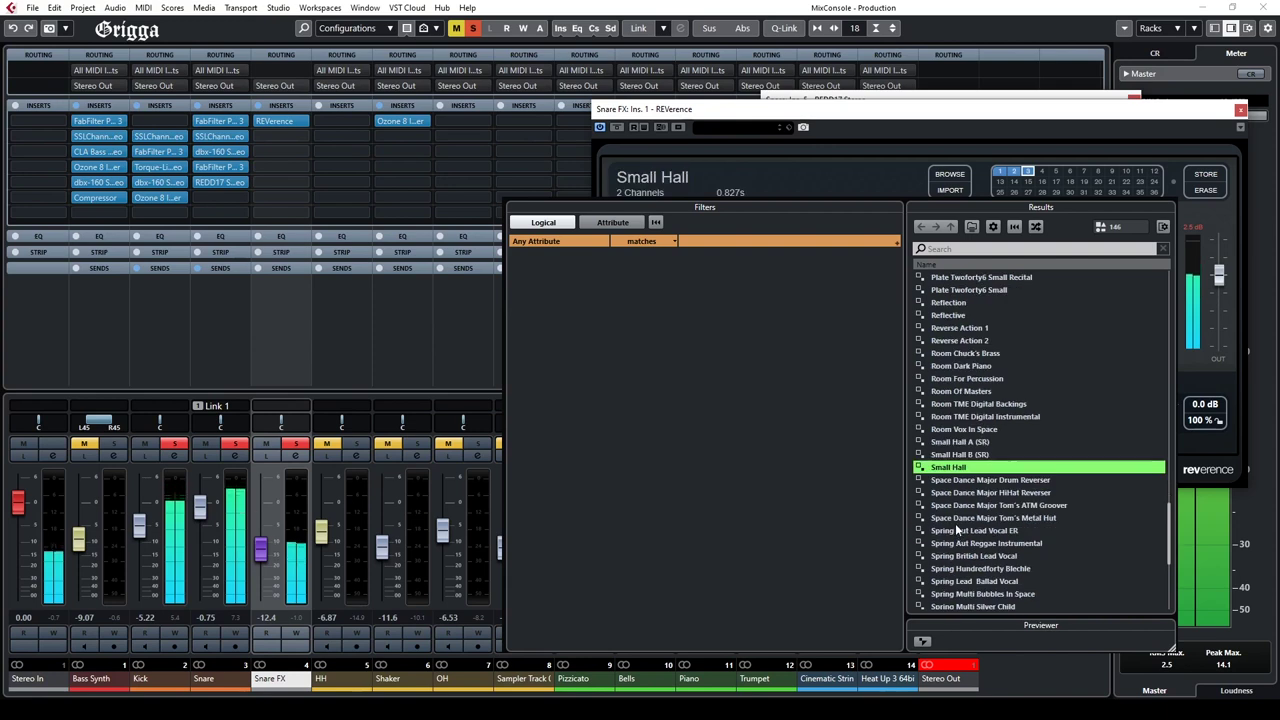
scroll(956, 528, down, 2)
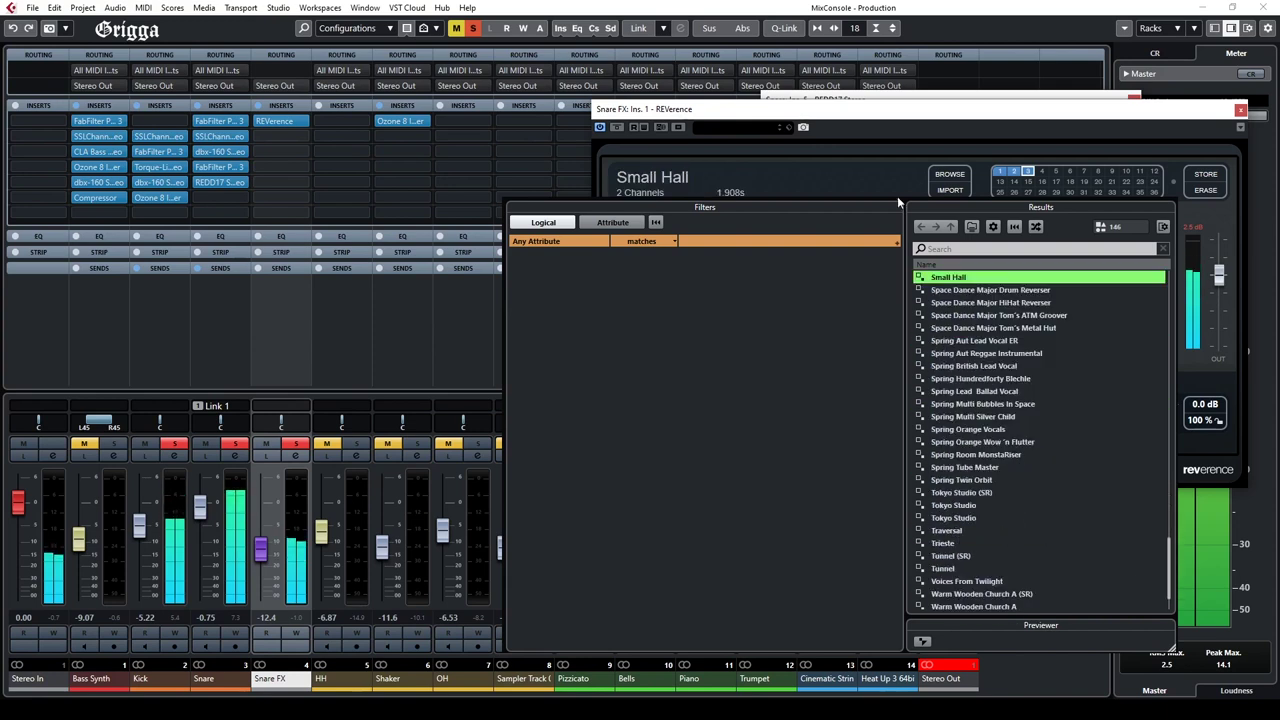
click(866, 180)
drag(821, 404, 814, 442)
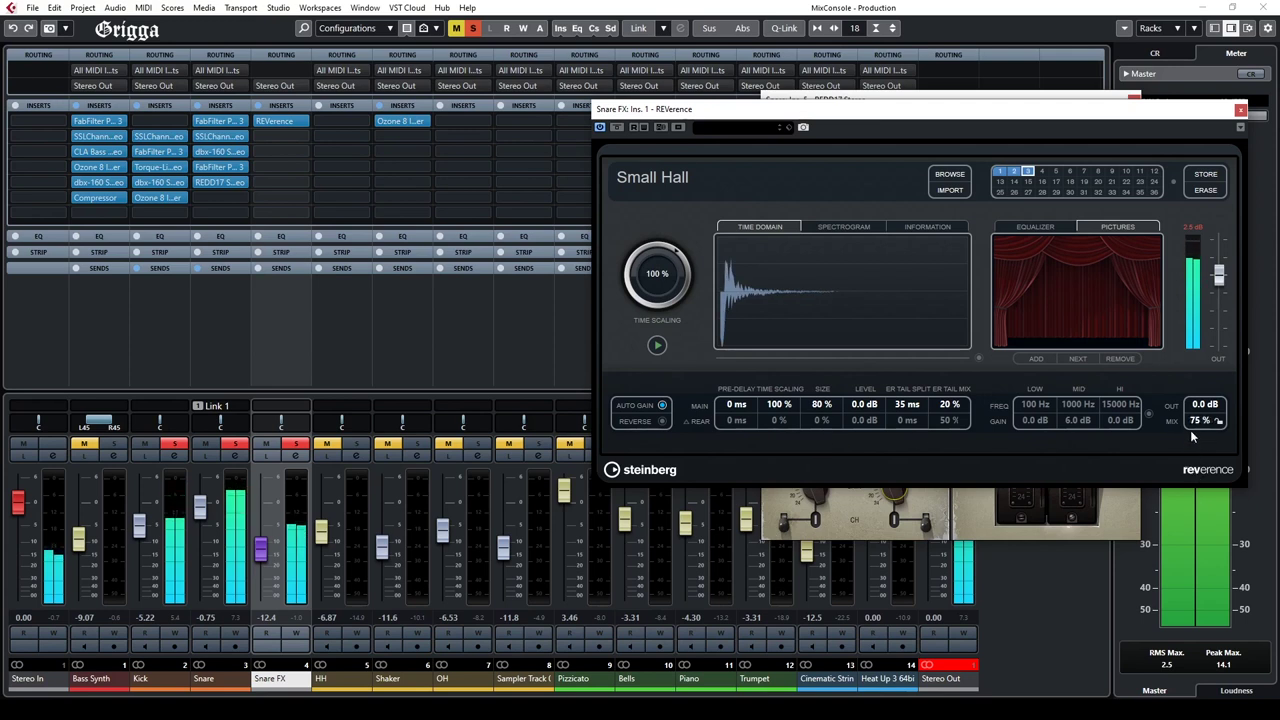
Step: Close REVerence and lower the Snare FX fader to -21.3
click(1240, 109)
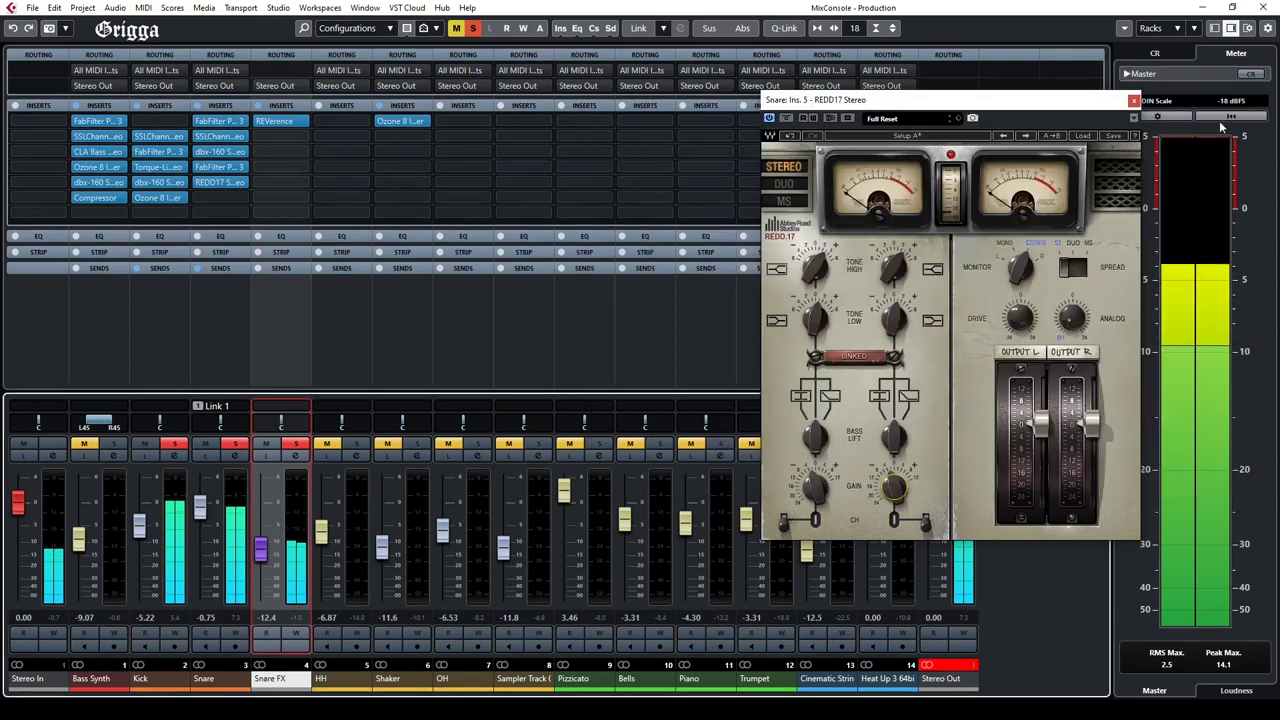
drag(268, 545, 263, 570)
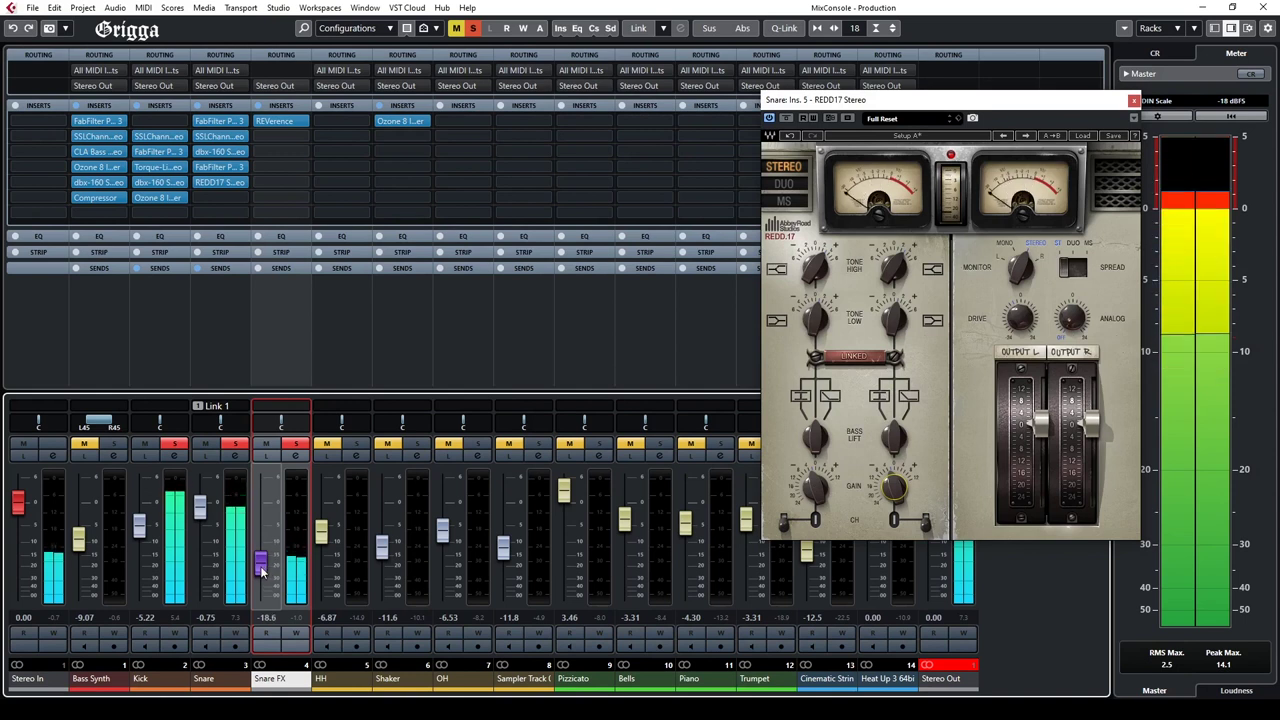
drag(262, 575, 262, 578)
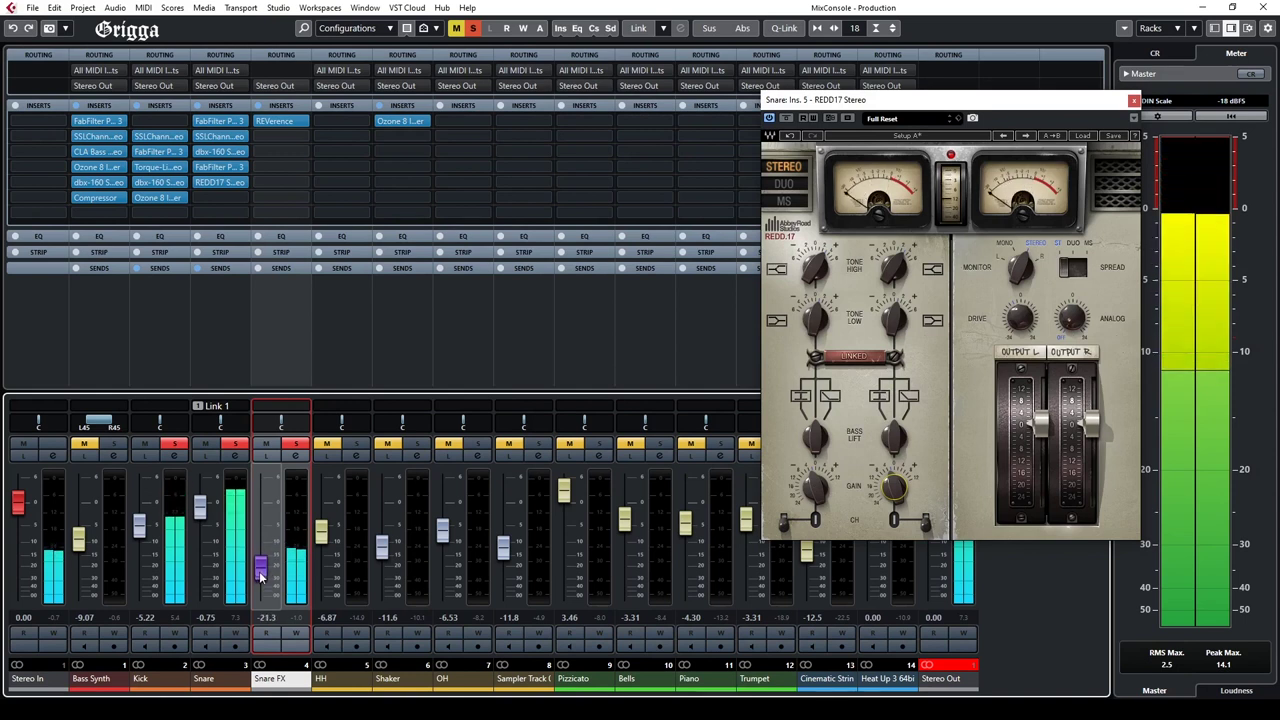
Step: Reopen REVerence on Snare FX and set Size to 70 %, low EQ gain to -3.0 dB and mid EQ gain to -0.3 dB
click(276, 121)
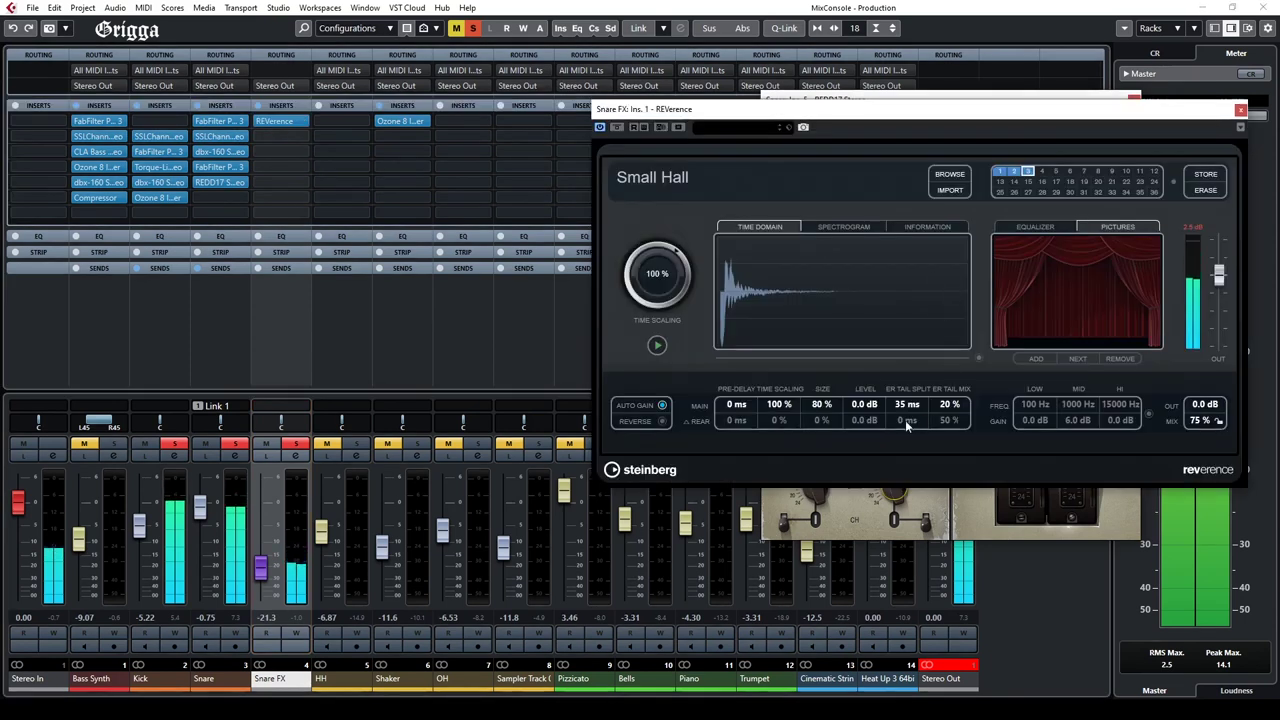
scroll(834, 404, down, 1)
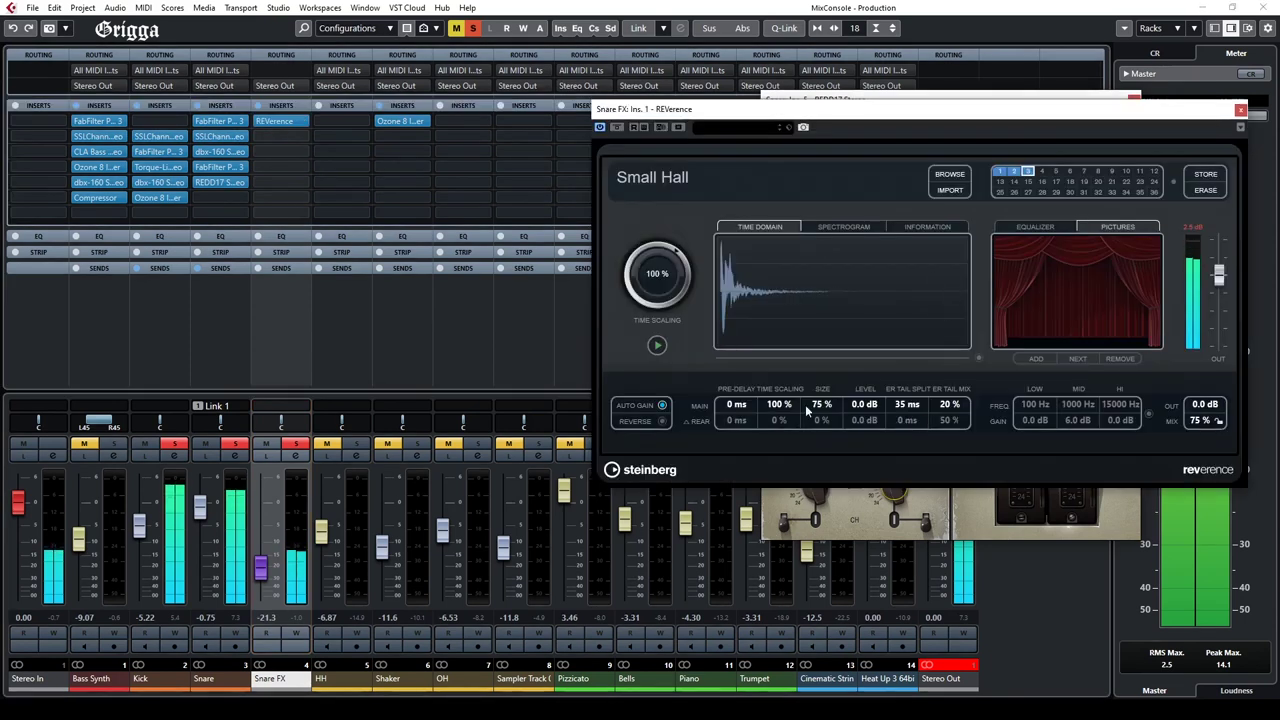
scroll(826, 409, down, 1)
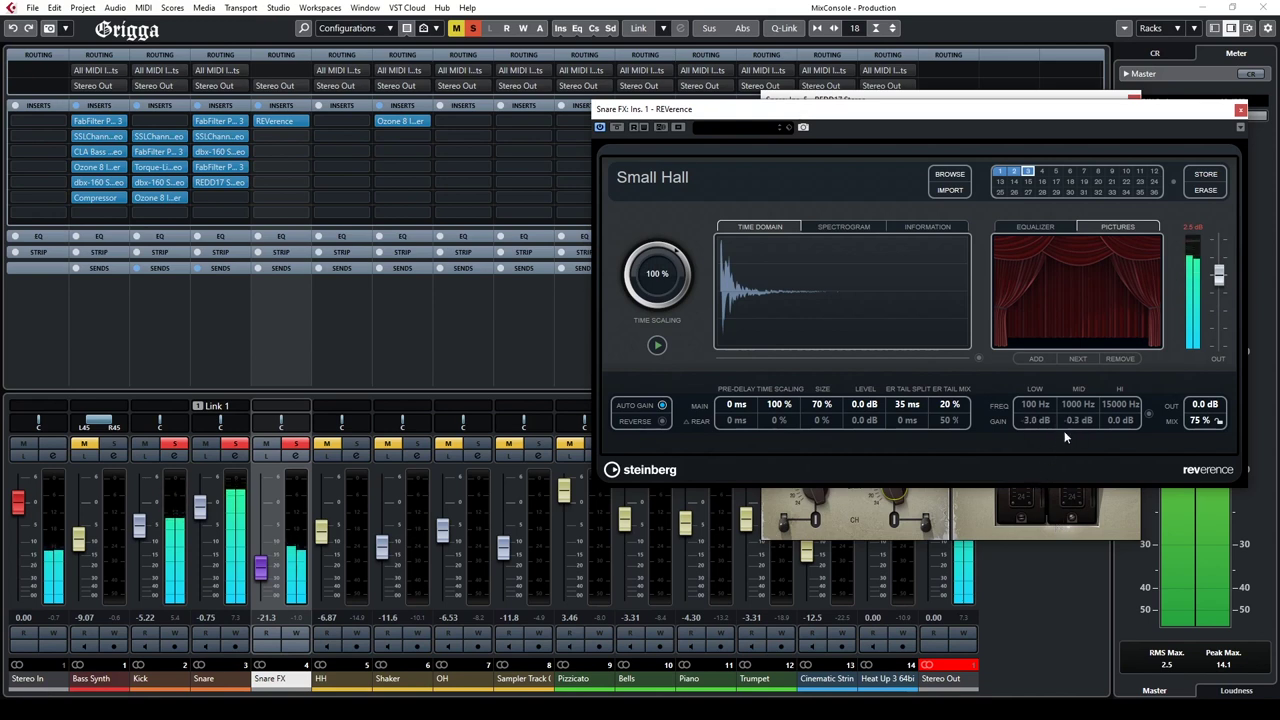
Step: Close the REVerence window and lower the Snare FX fader to -23.9
click(1240, 110)
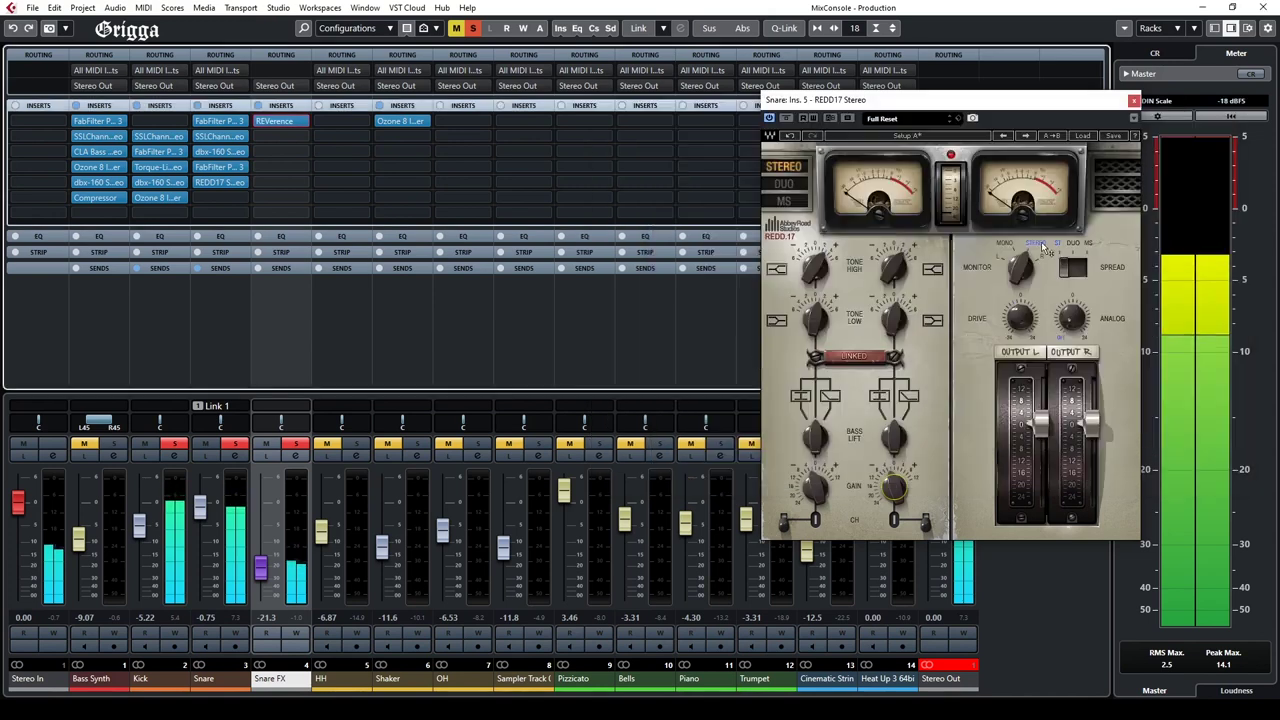
click(260, 576)
drag(260, 580, 260, 585)
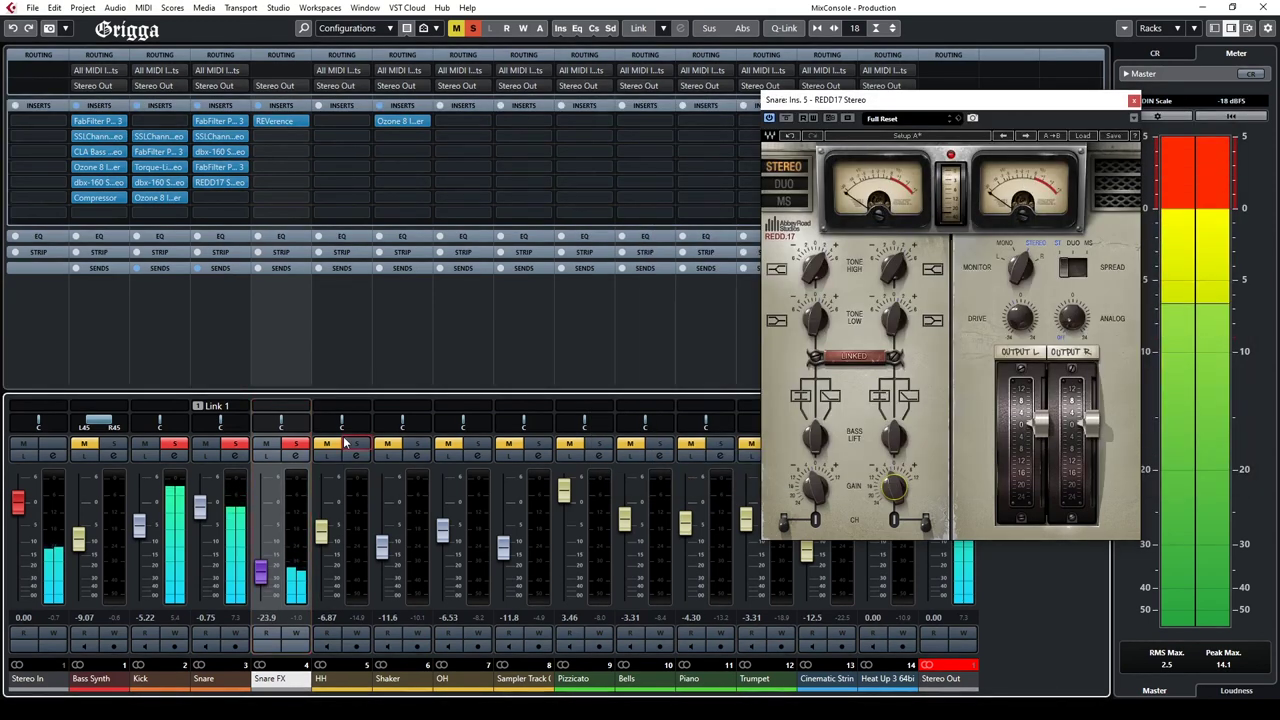
Step: Solo the HH track, close the snare's REDD17 window and insert FabFilter Pro-Q 3 in HH's first insert slot
click(350, 505)
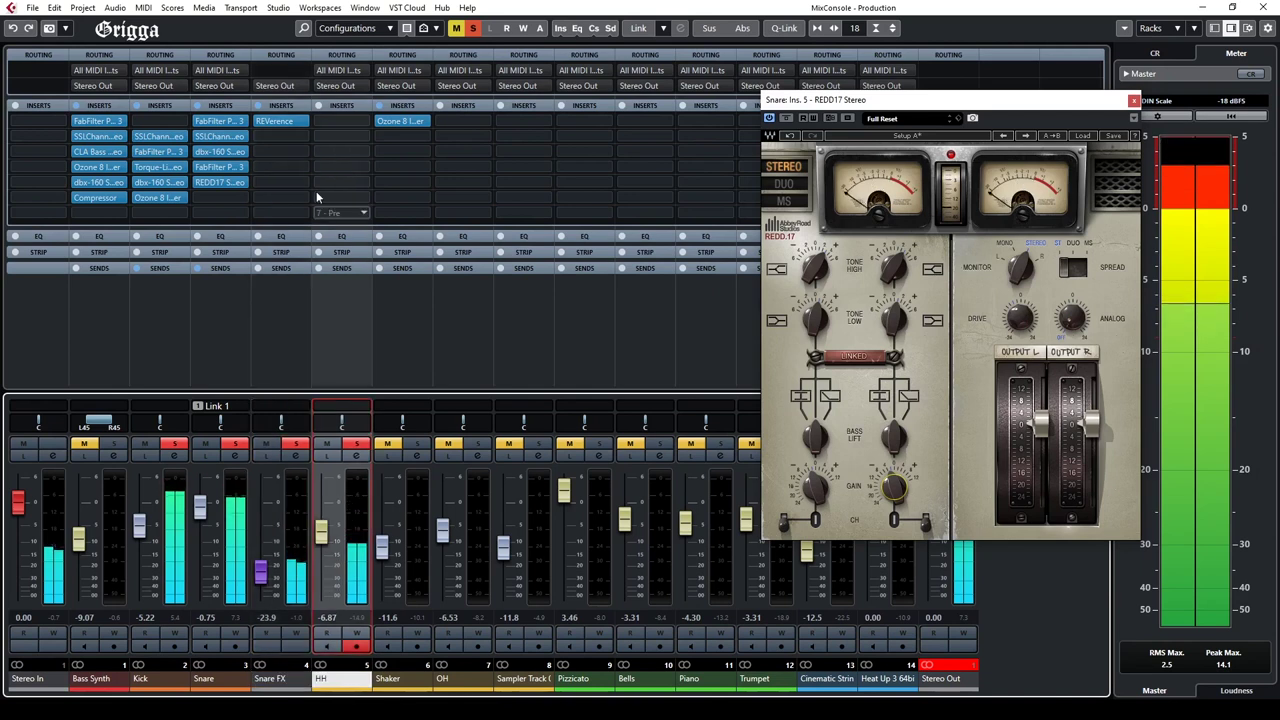
click(1133, 100)
click(364, 122)
click(334, 254)
click(358, 285)
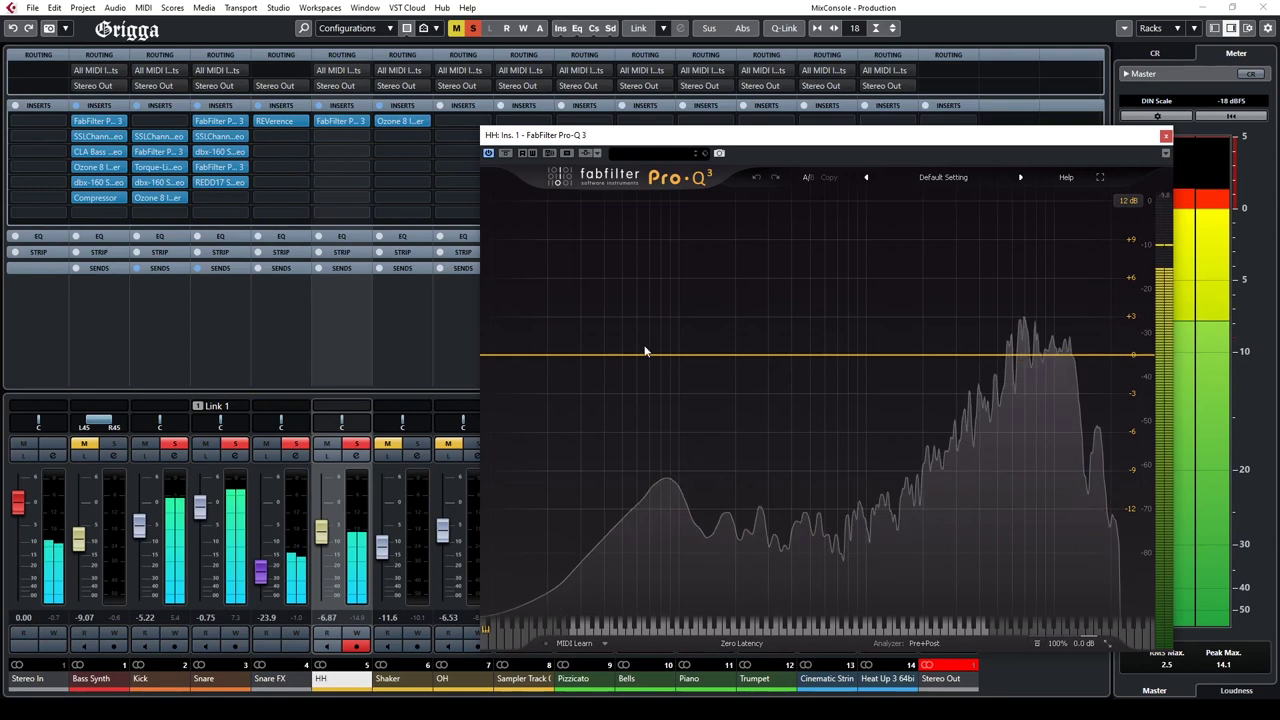
Step: Add a 12 dB/oct Low Cut band at about 199 Hz in HH's Pro-Q 3
drag(634, 356, 639, 380)
click(536, 585)
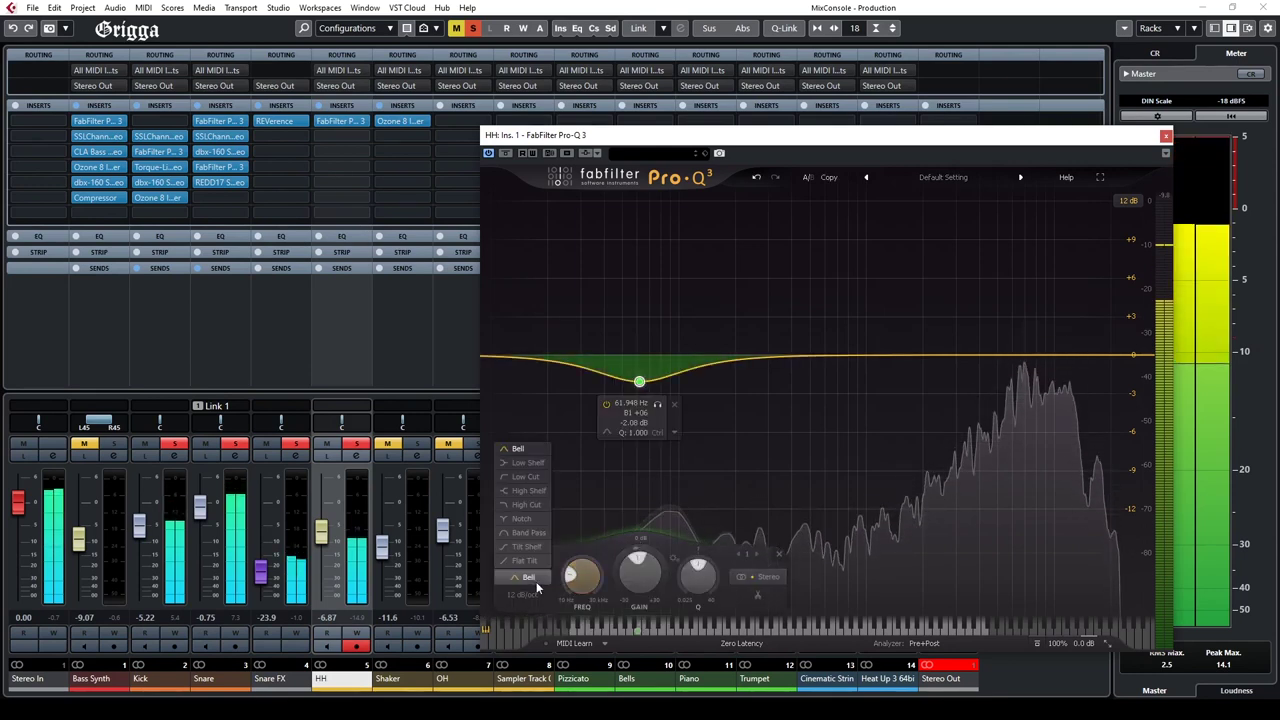
click(522, 476)
drag(639, 357, 735, 350)
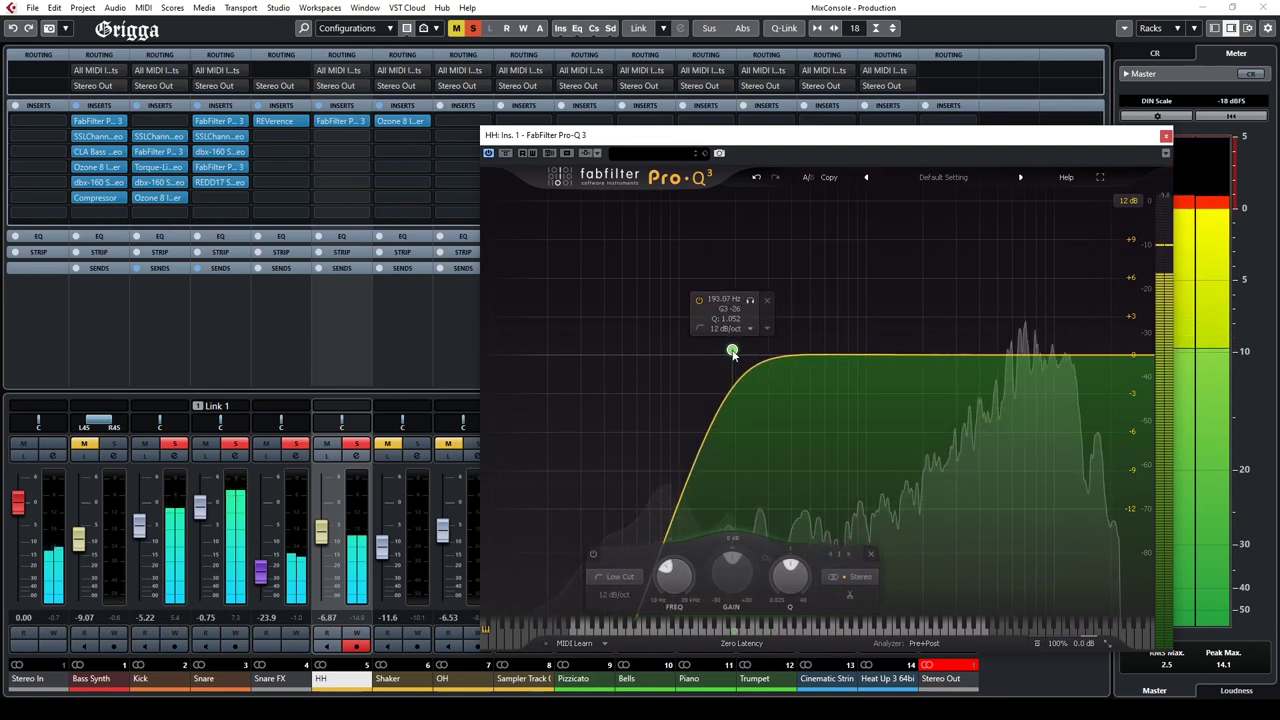
Step: Move Pro-Q 3 to HH's second insert slot and load SSLChannel Stereo in the first
click(358, 136)
click(335, 191)
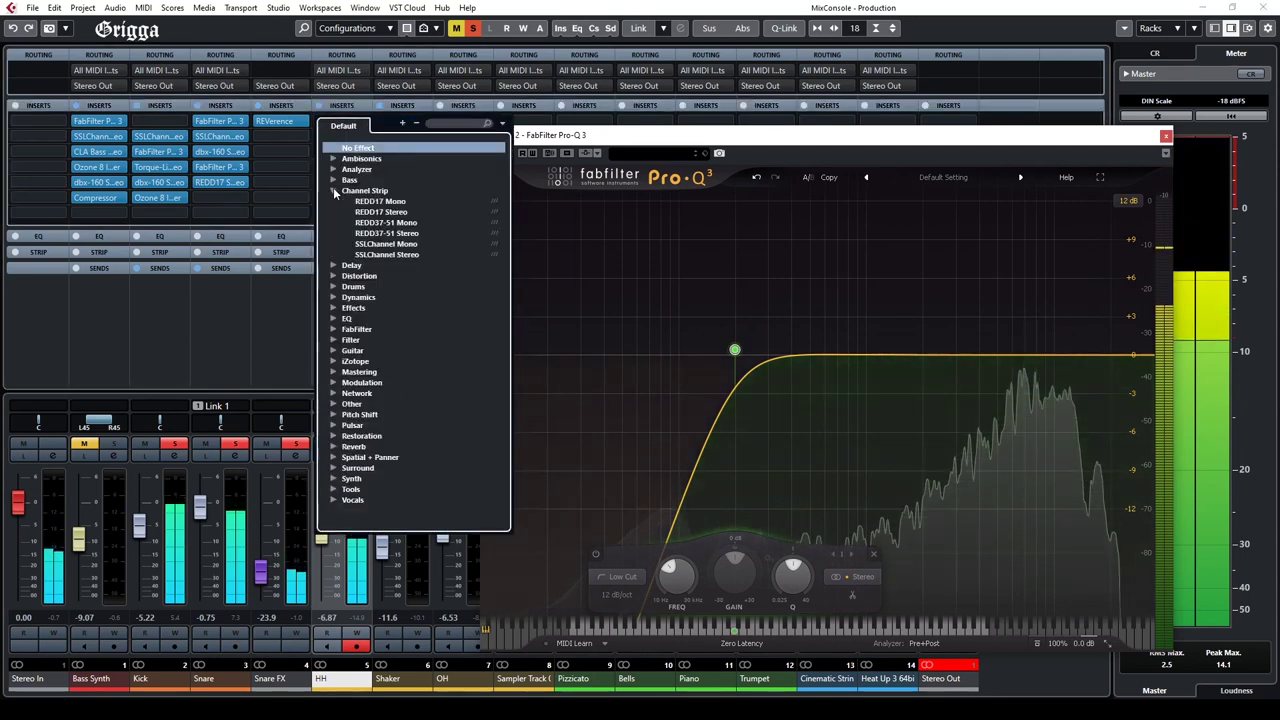
click(386, 244)
click(387, 255)
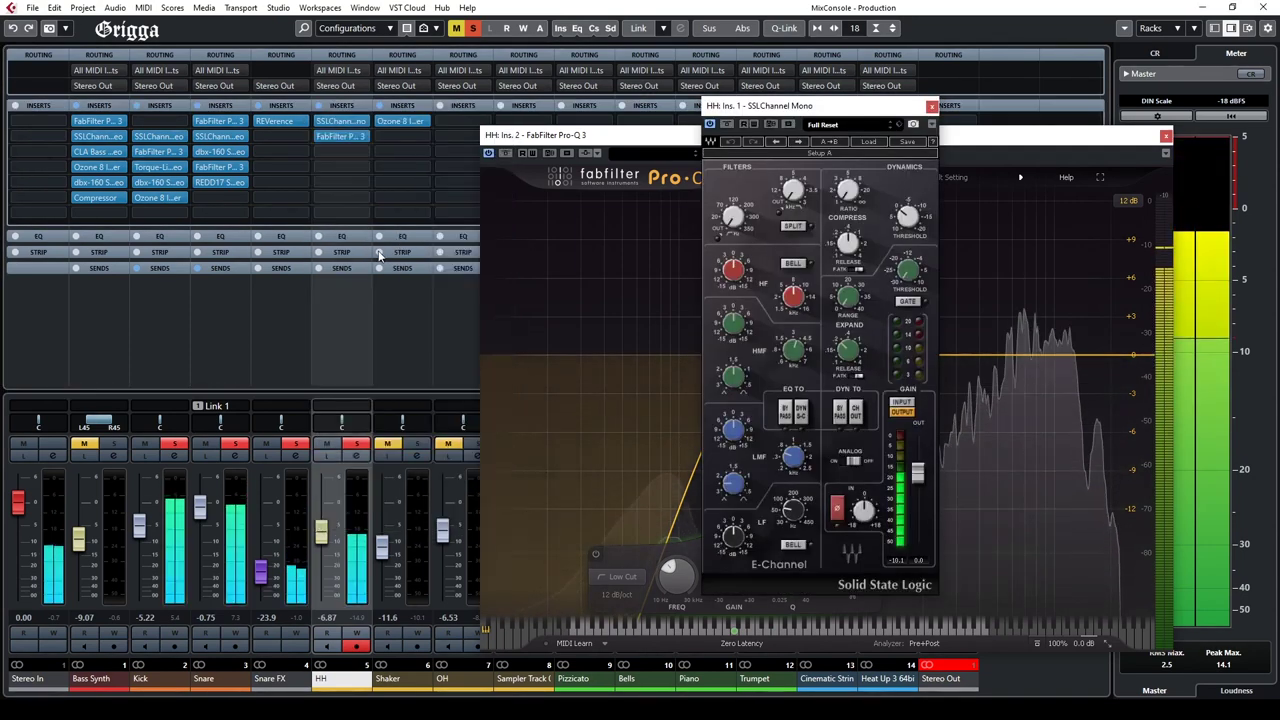
Step: Engage HH's SSLChannel high-pass and low-pass filters, raising the high-pass frequency to suit the Pro-Q 3 low cut
drag(803, 88, 435, 119)
drag(410, 225, 410, 218)
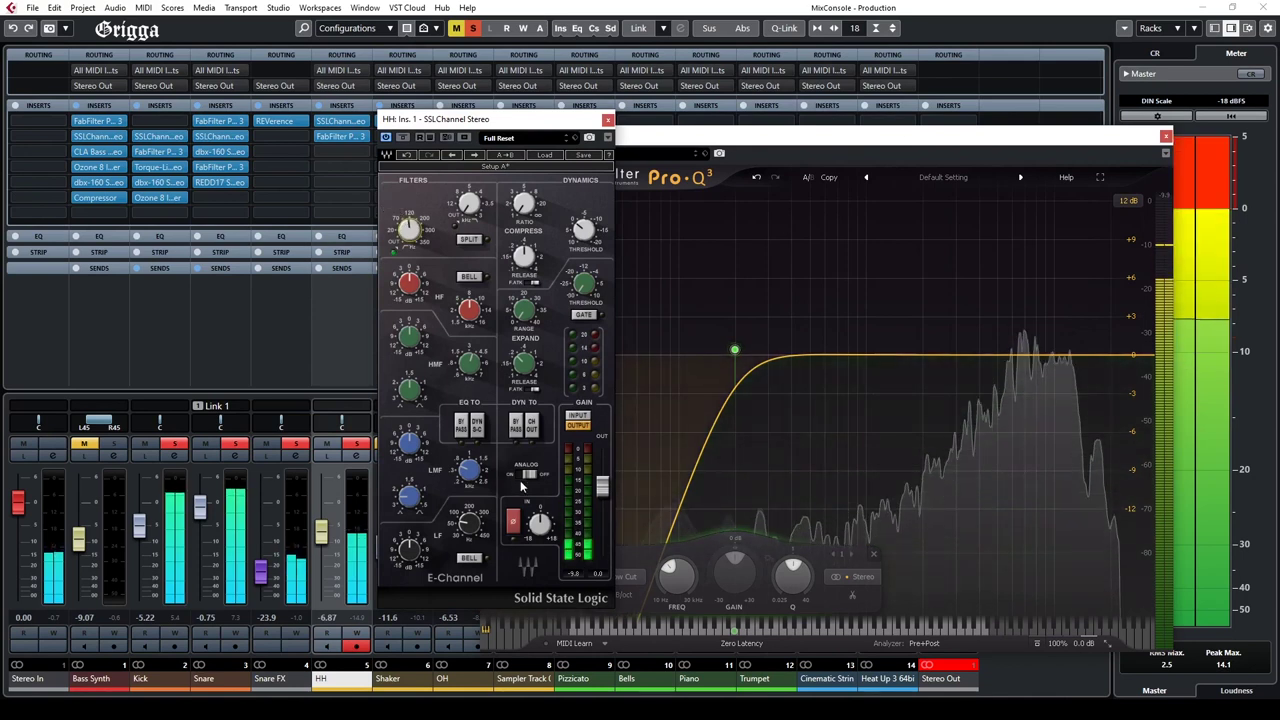
drag(409, 229, 409, 216)
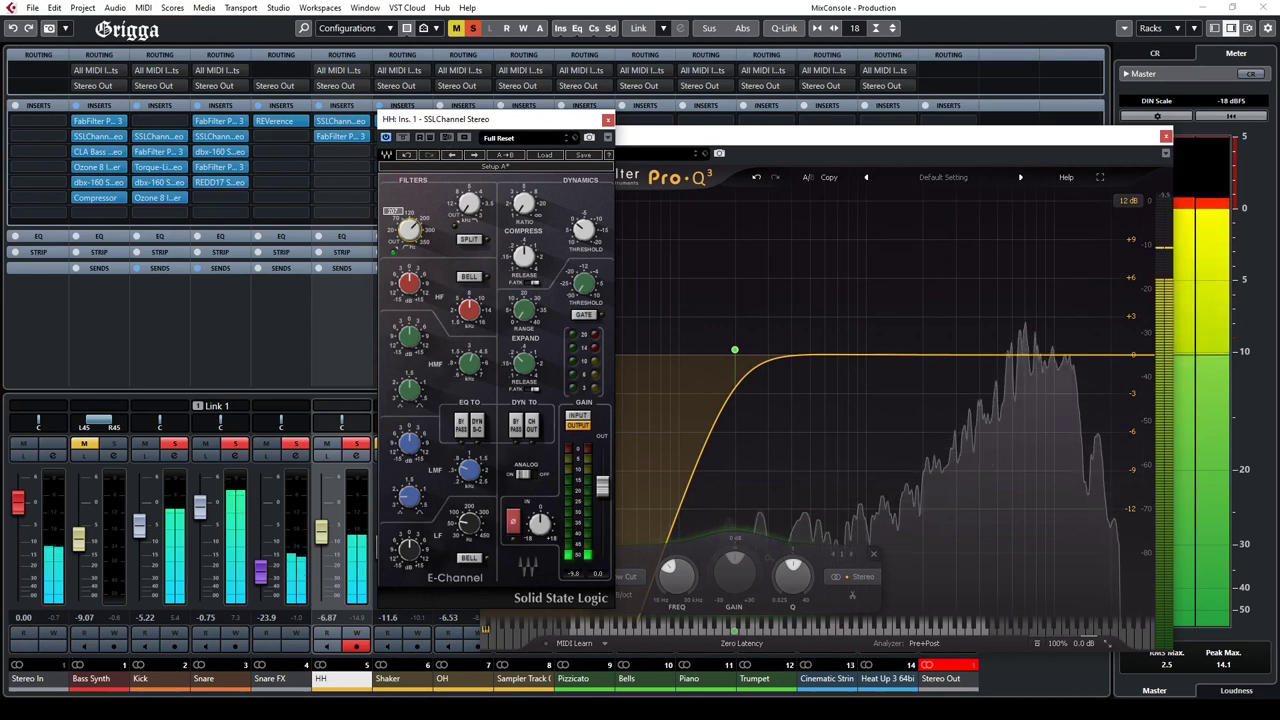
mouse_move(727, 352)
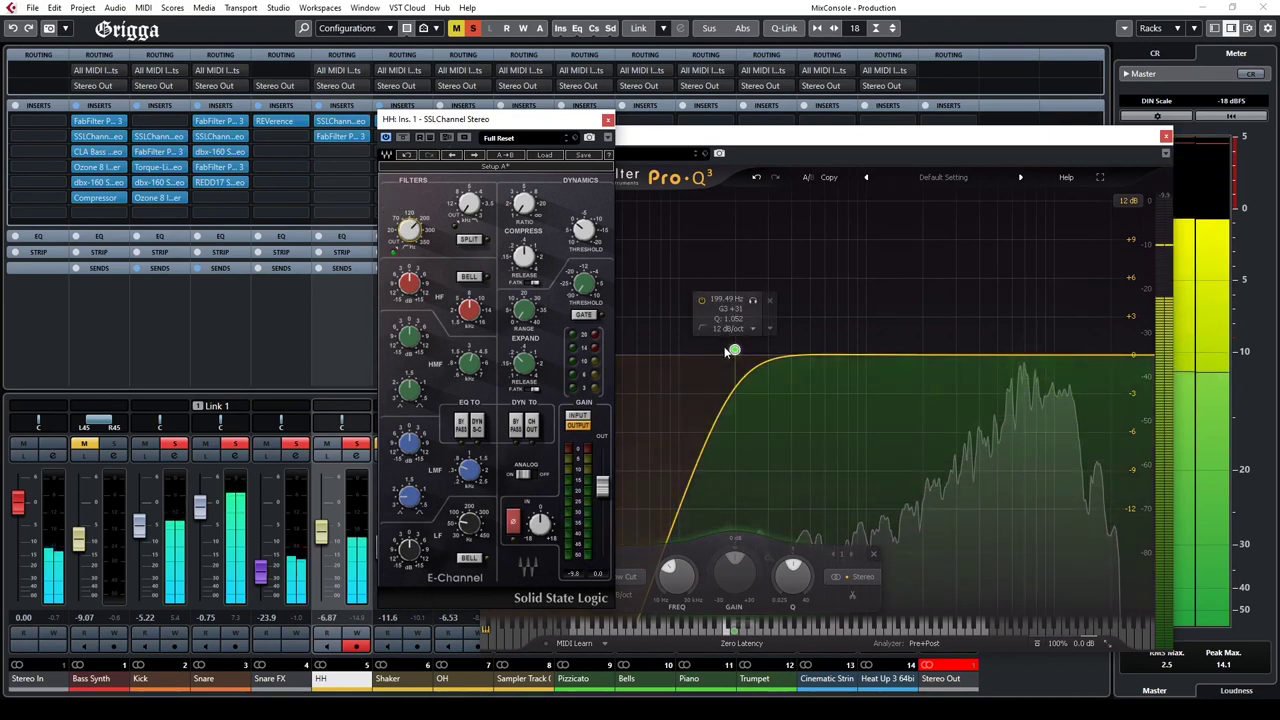
click(409, 230)
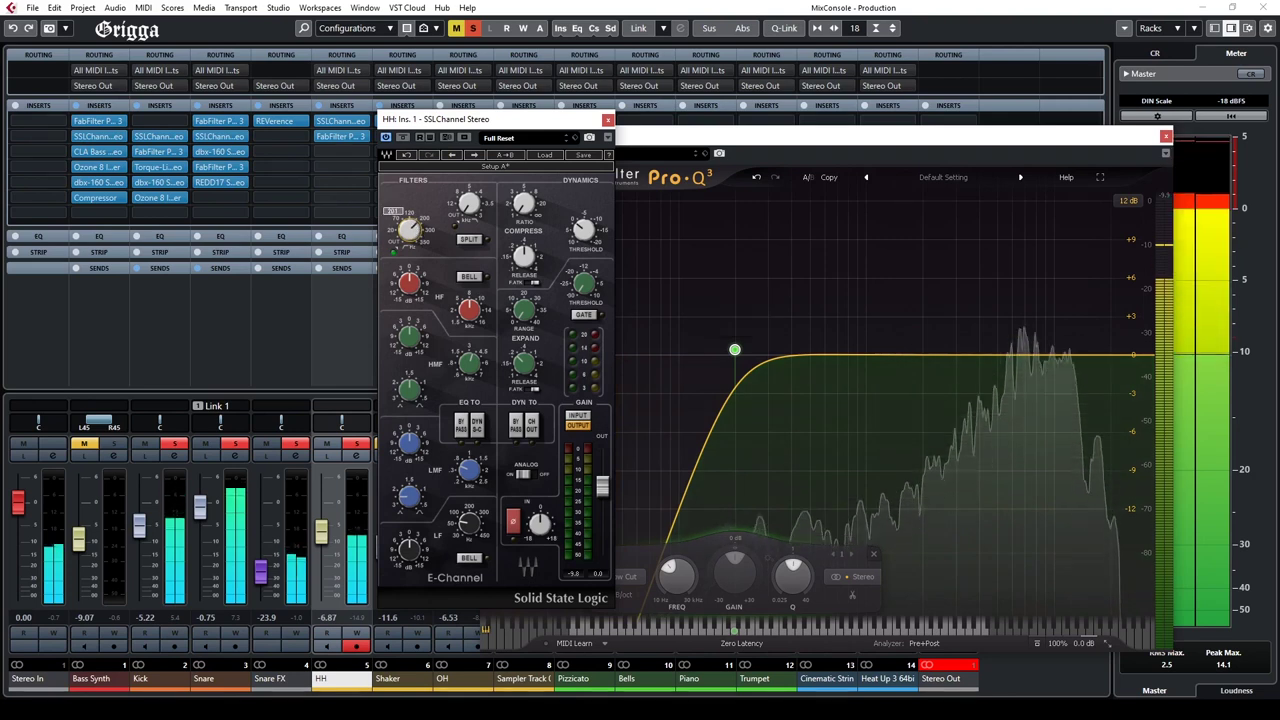
click(477, 213)
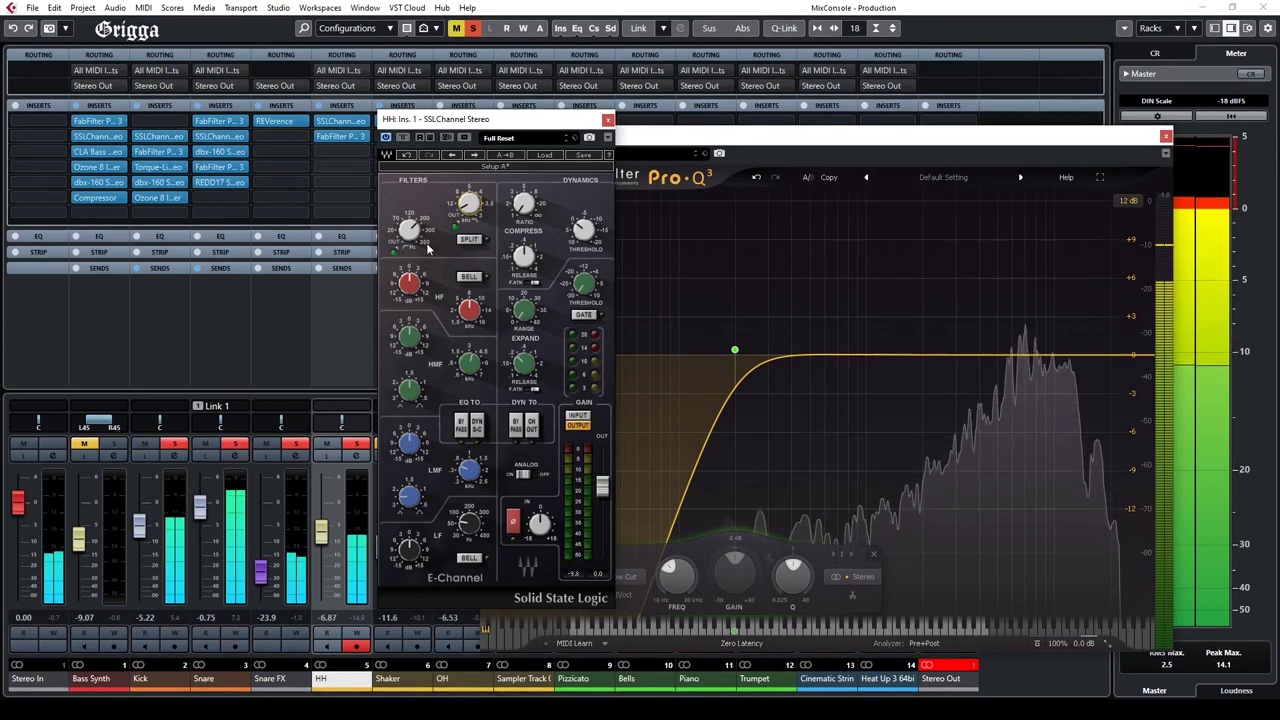
Step: Boost the HF and HMF gains in HH's SSLChannel, adjust both bands' frequencies, and take the snare out of solo
drag(409, 284, 409, 240)
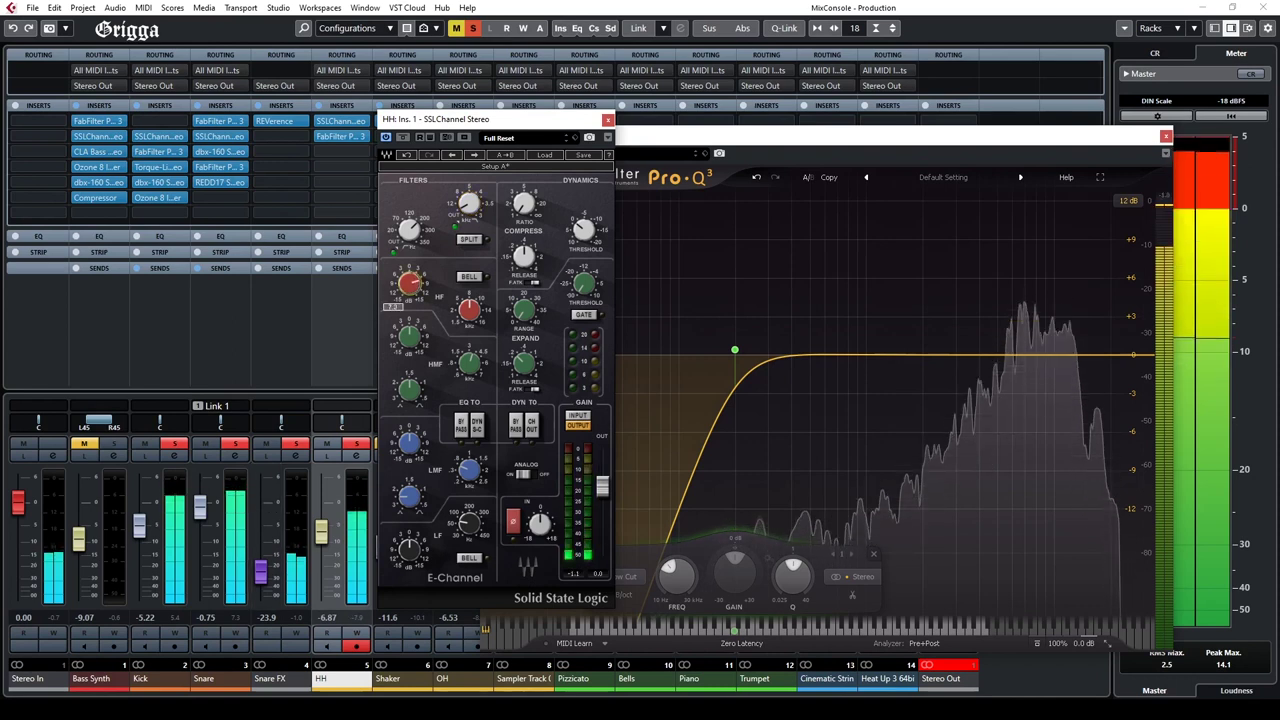
drag(469, 309, 469, 302)
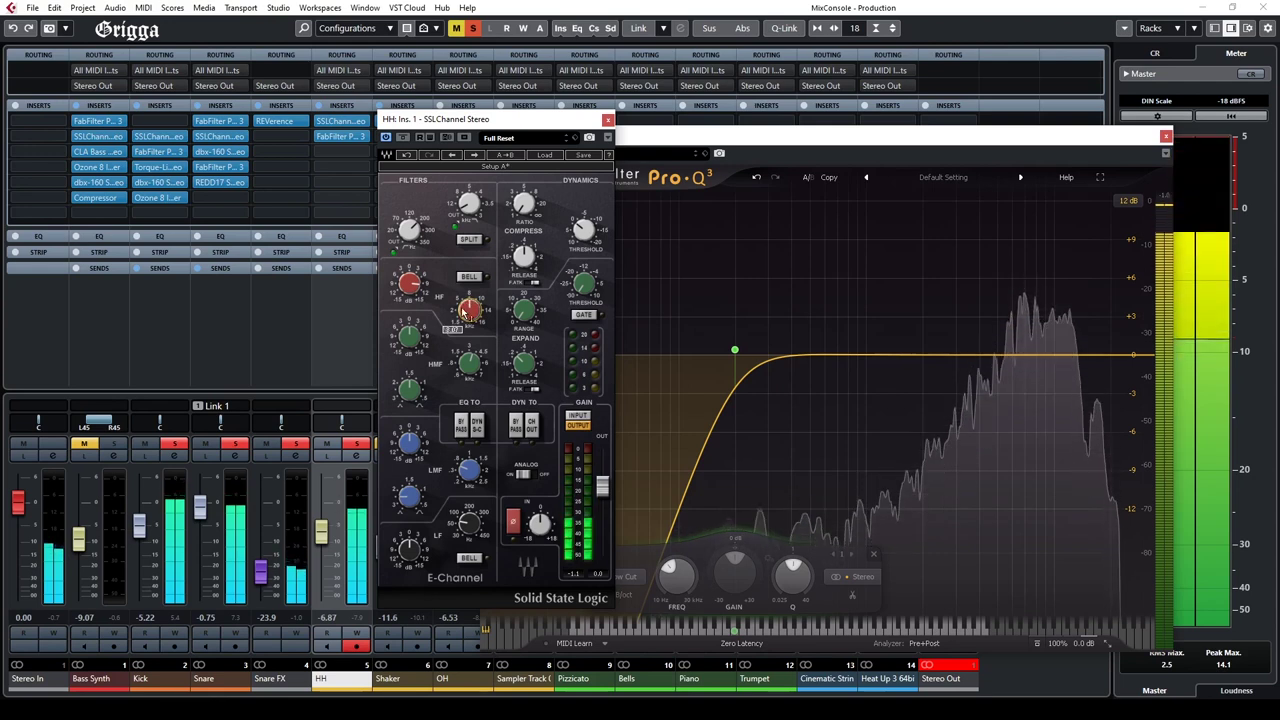
drag(410, 345, 410, 298)
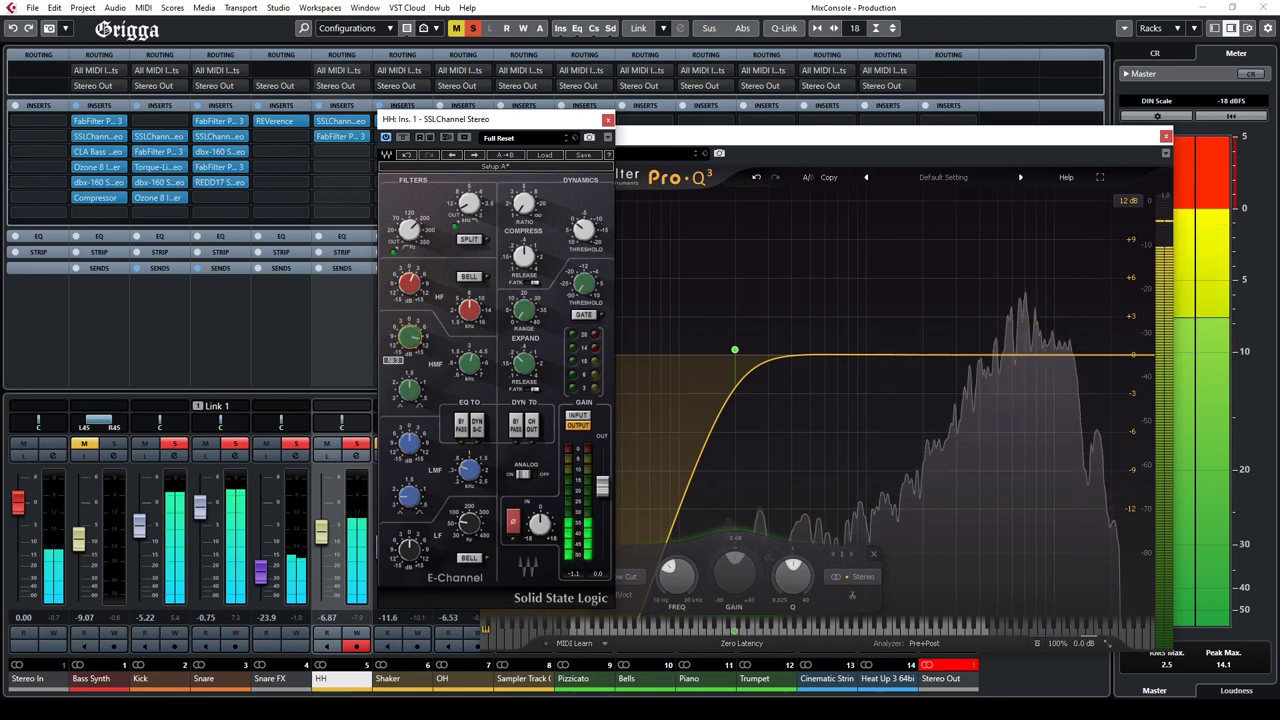
click(236, 444)
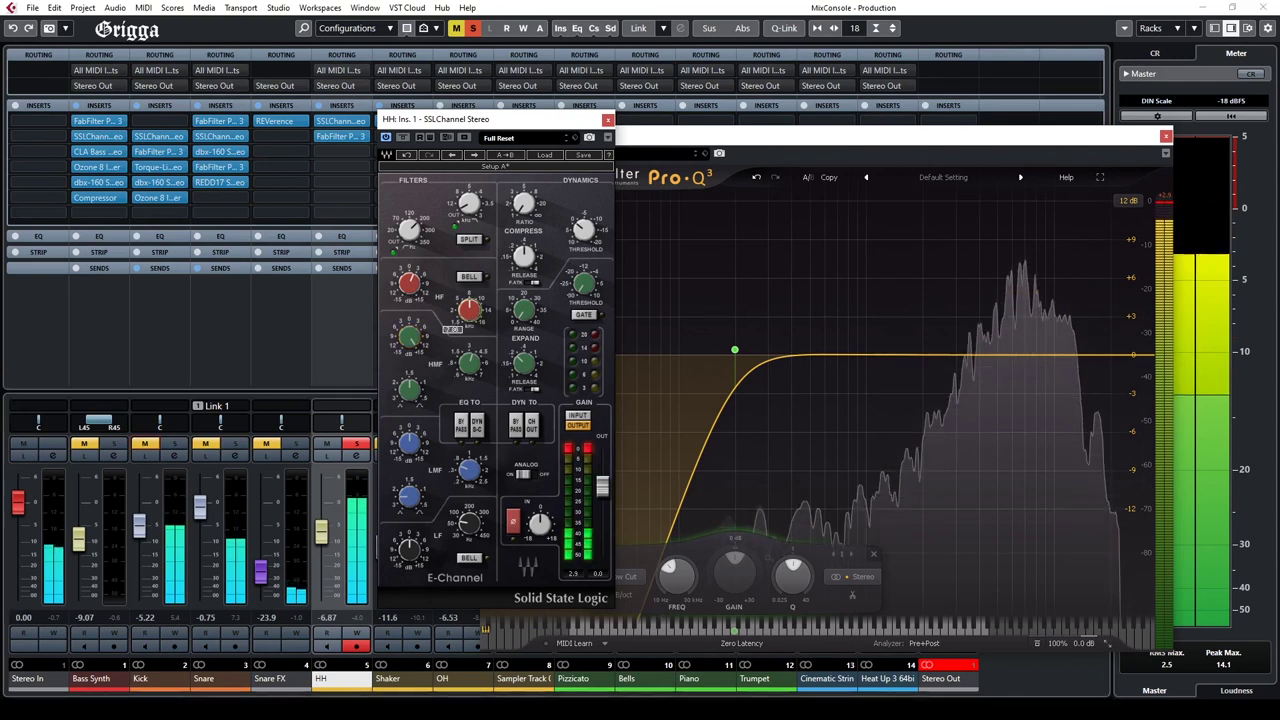
drag(469, 363, 469, 378)
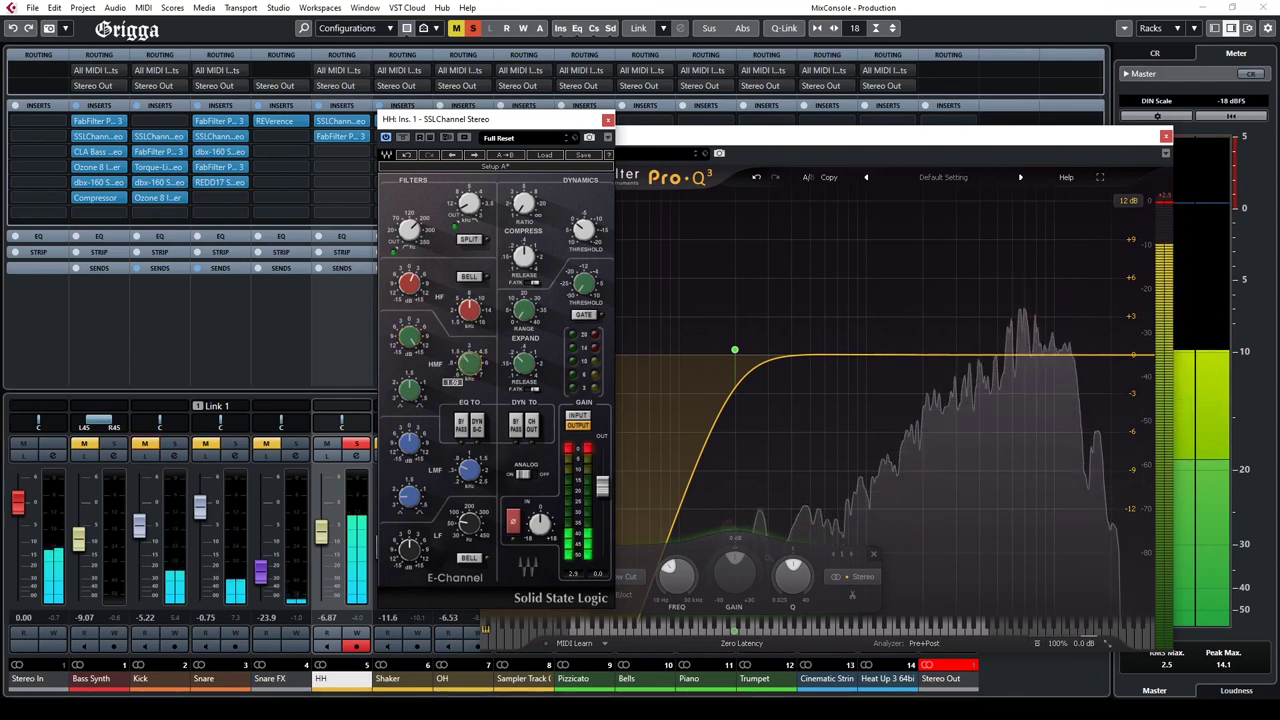
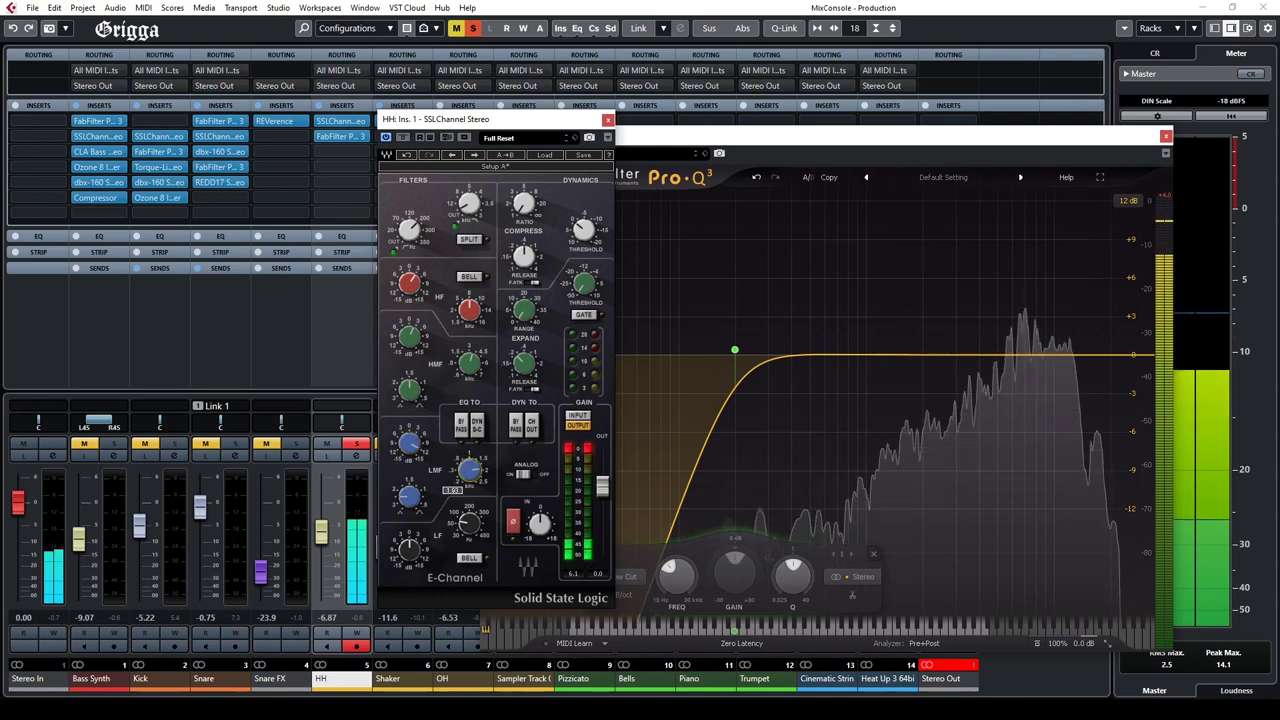
Step: Adjust the LMF gain and the LF gain and frequency in HH's SSLChannel, check it against bypass, and close it
drag(409, 444, 409, 484)
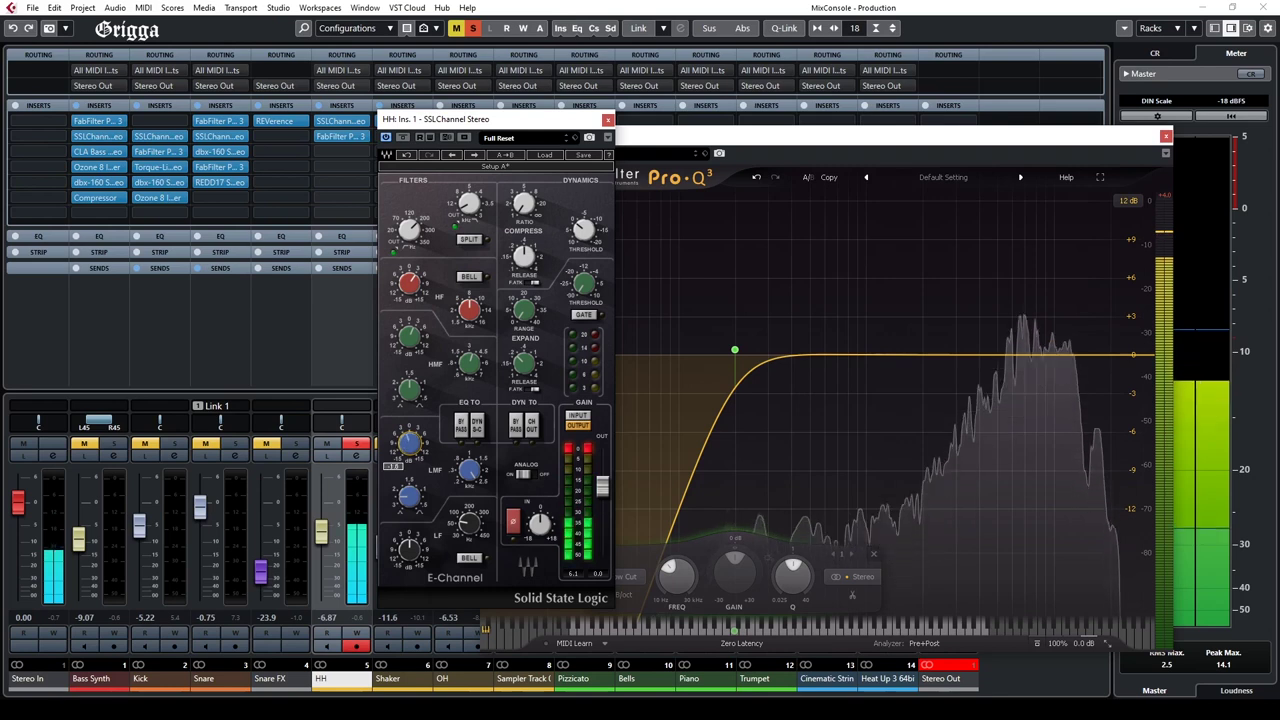
drag(409, 551, 409, 478)
drag(472, 533, 472, 475)
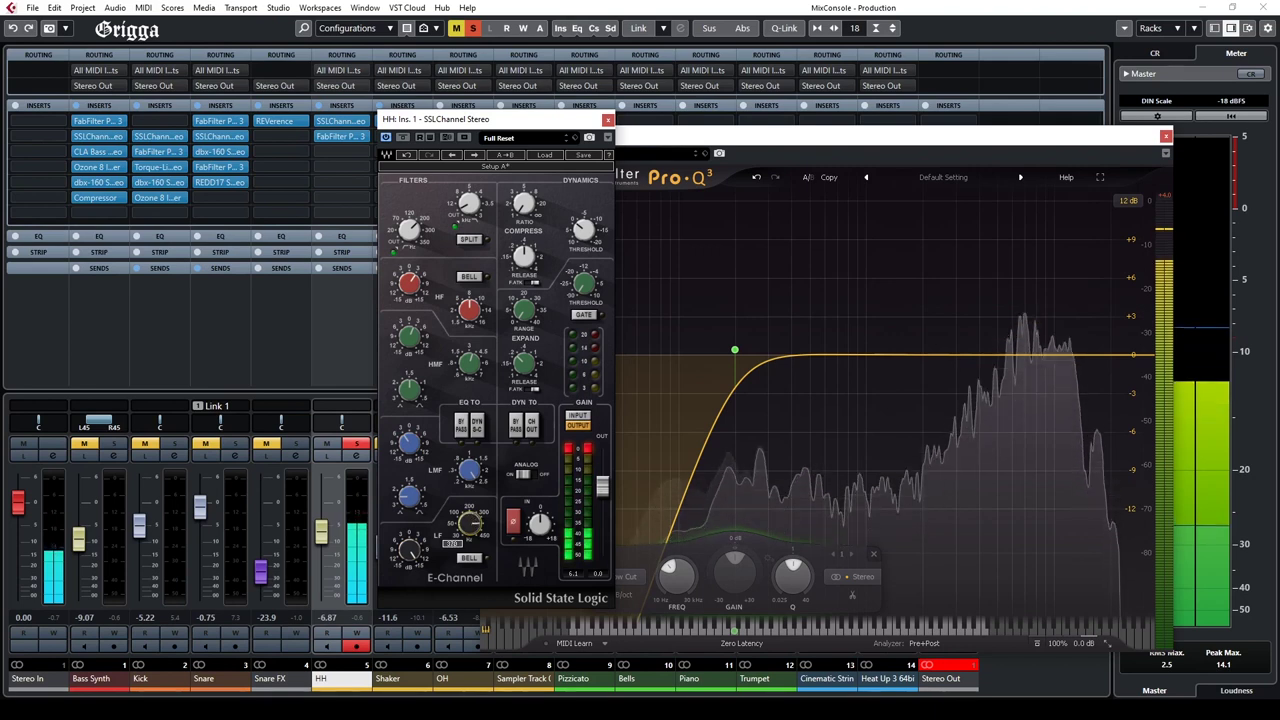
drag(410, 551, 410, 632)
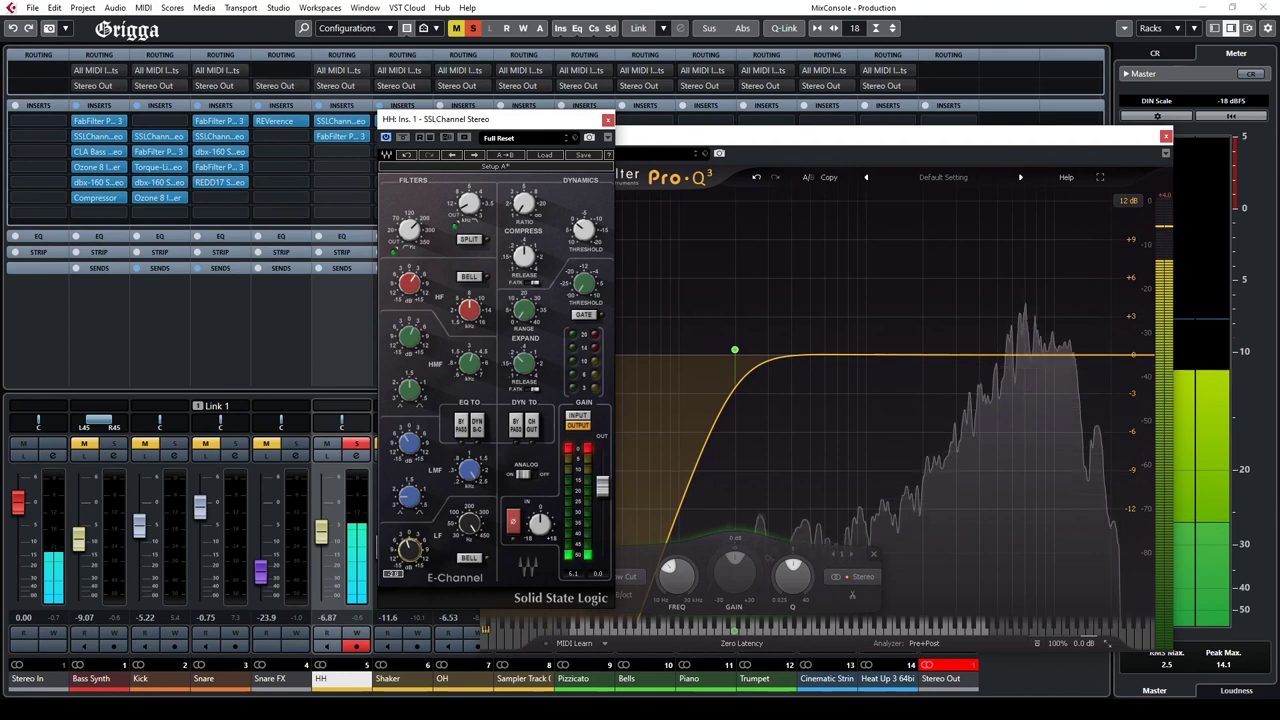
click(385, 138)
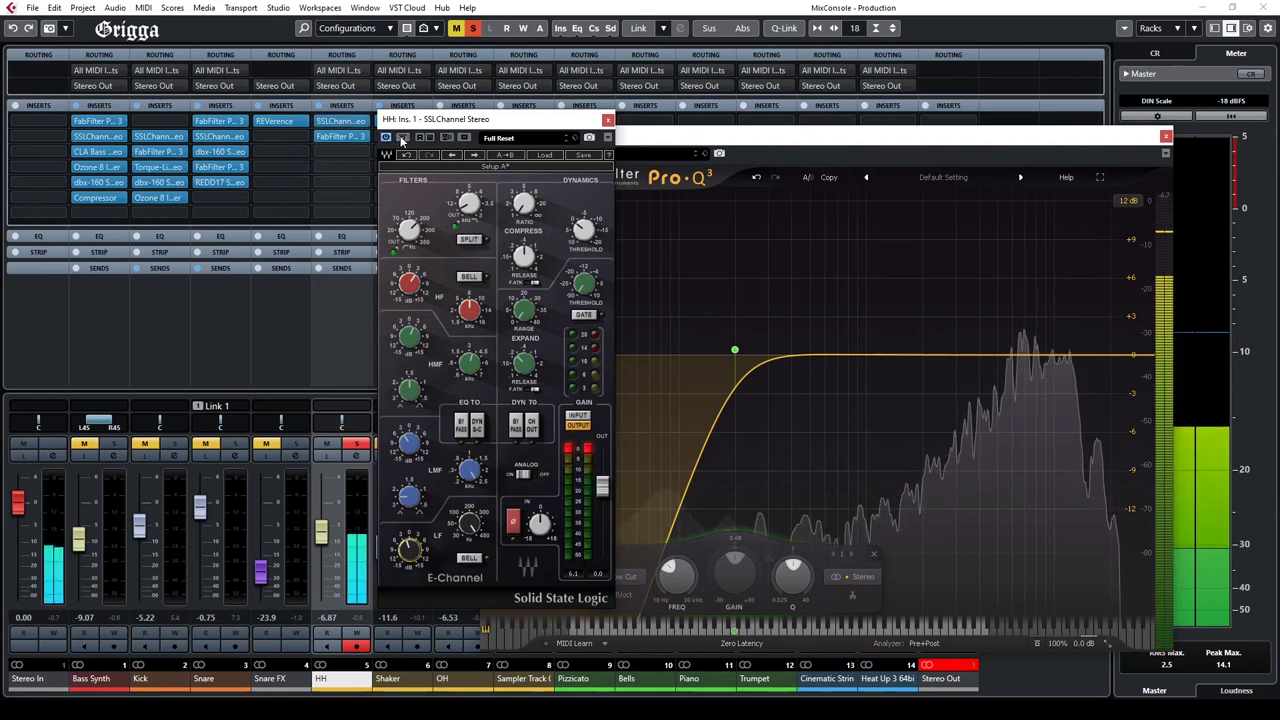
click(607, 119)
Step: Sweep a new bell band in HH's Pro-Q 3 and make it a cut of about 7.1 dB near 1226 Hz, Q 1.605
drag(867, 356, 871, 263)
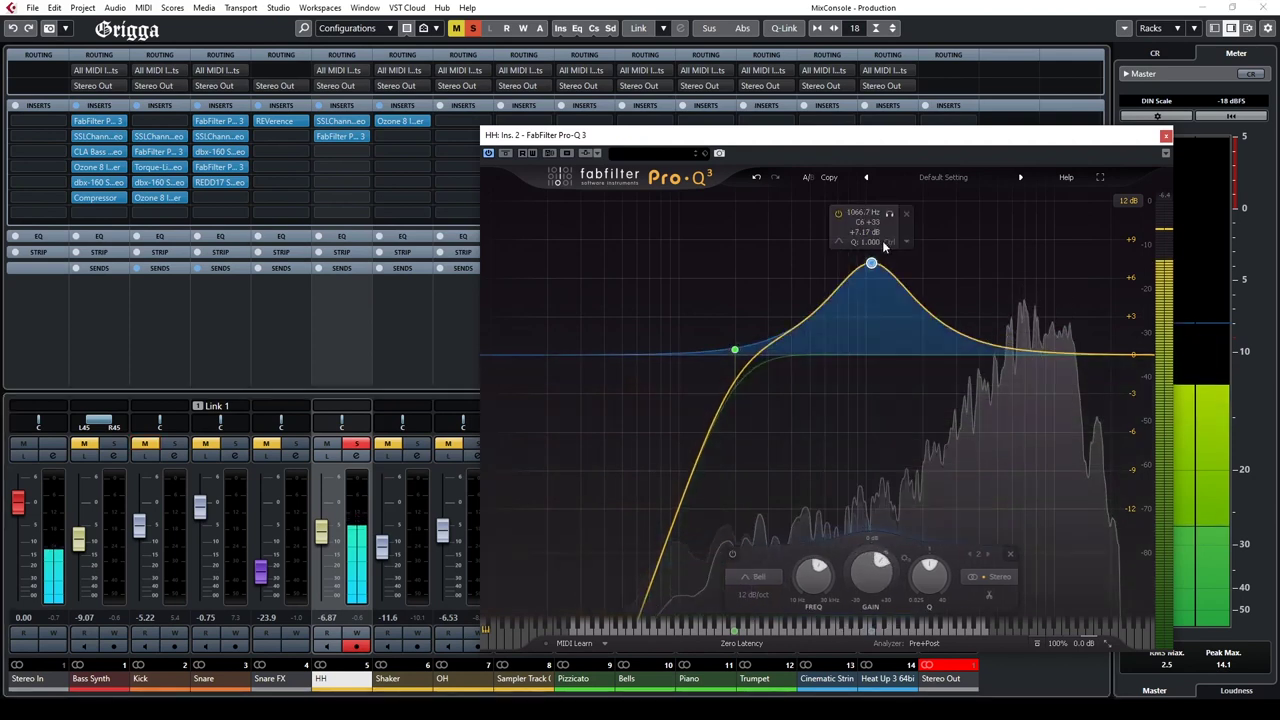
drag(889, 214, 912, 232)
scroll(893, 567, down, 10)
scroll(893, 567, down, 2)
mouse_move(893, 452)
mouse_move(894, 452)
mouse_down()
mouse_move(820, 452)
mouse_move(958, 446)
mouse_move(882, 446)
mouse_up()
Step: Sweep a narrow bell through HH's highs and settle it as a cut of about 8 dB near 19 kHz
drag(1017, 357, 1037, 296)
drag(1055, 246, 1124, 256)
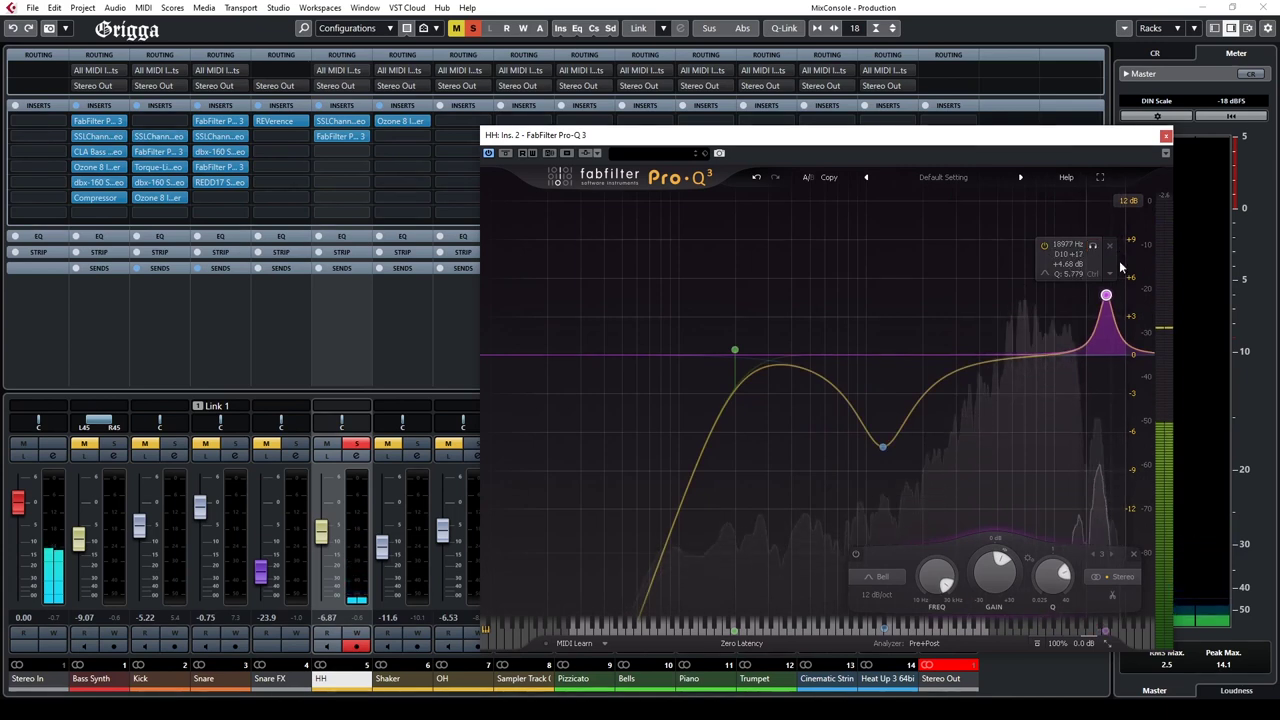
drag(1003, 559, 983, 562)
mouse_move(1106, 460)
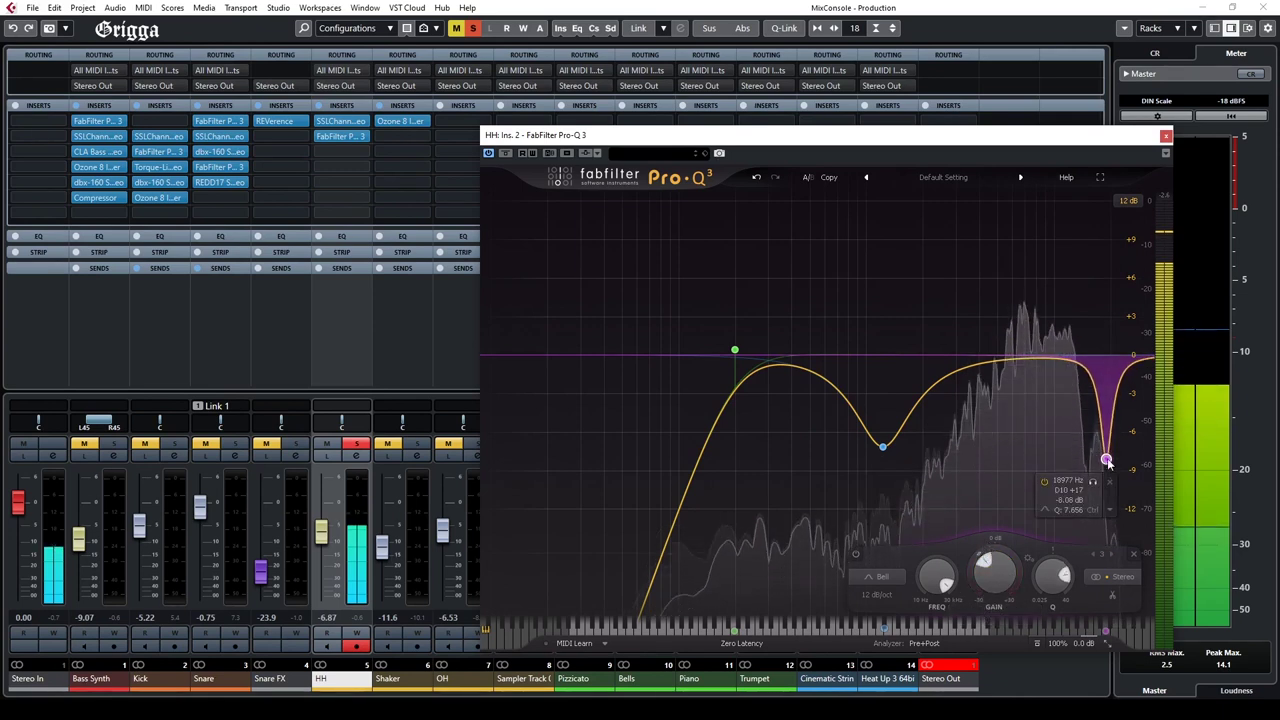
mouse_move(883, 448)
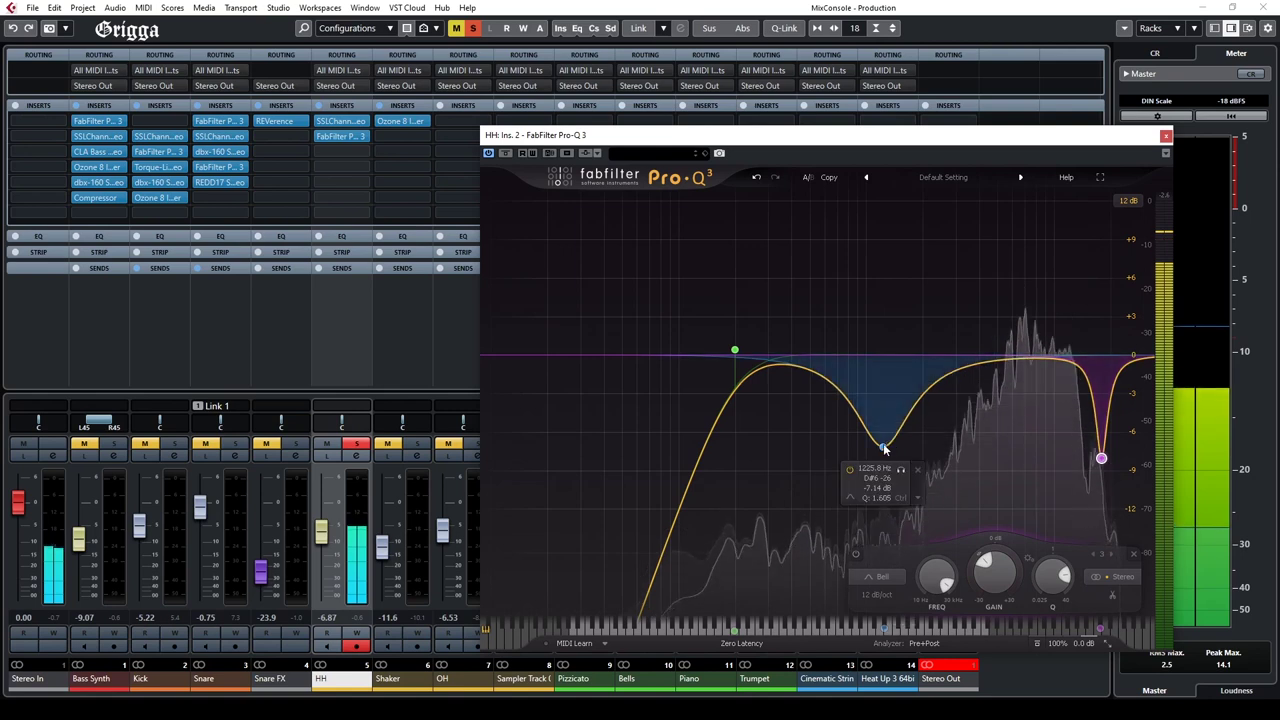
Step: Add a slight bell cut at about 2103 Hz in HH's Pro-Q 3 and ease the 1.2 kHz cut to about -6.3 dB
drag(984, 360, 1006, 260)
click(1023, 214)
drag(1023, 215, 928, 262)
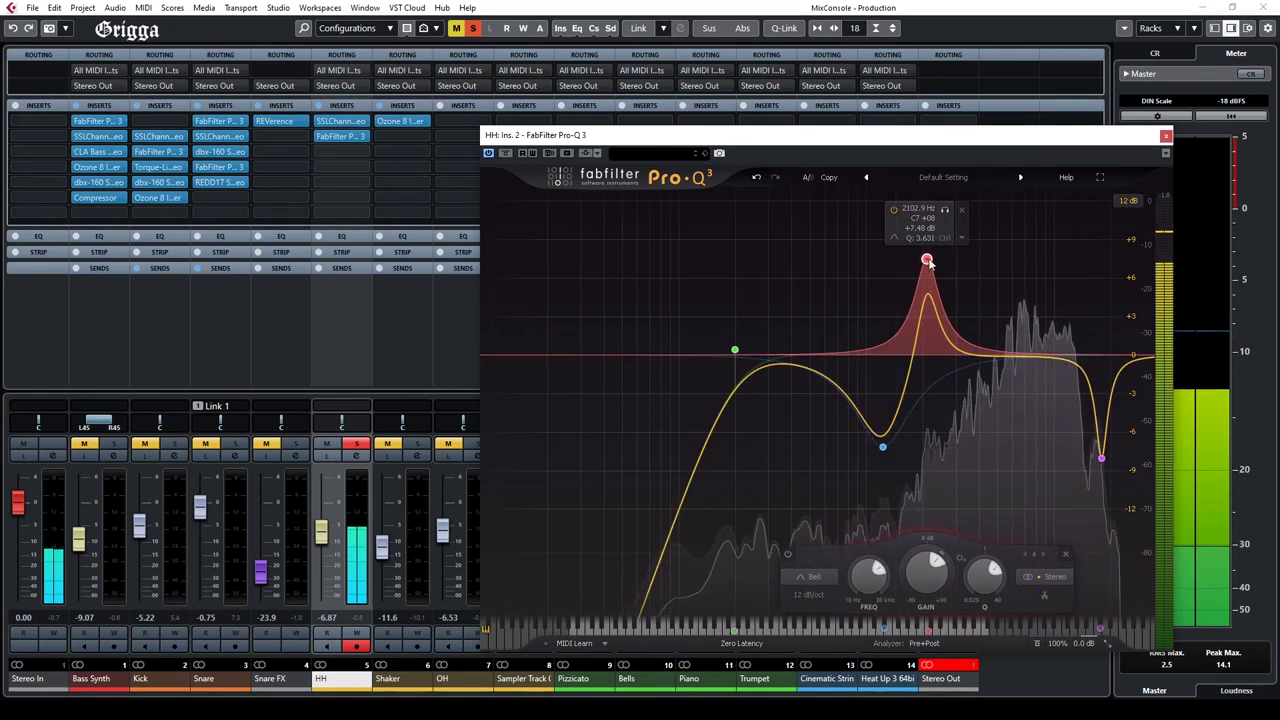
drag(937, 561, 926, 559)
drag(885, 448, 884, 440)
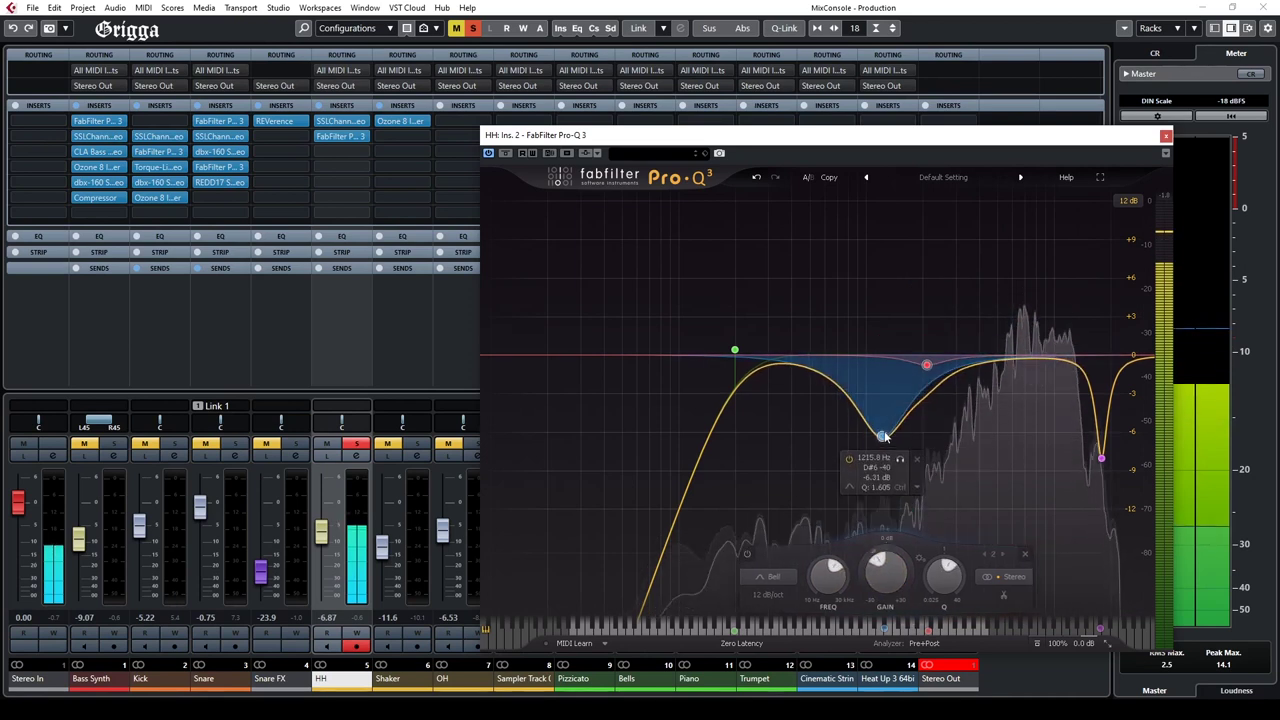
click(1165, 135)
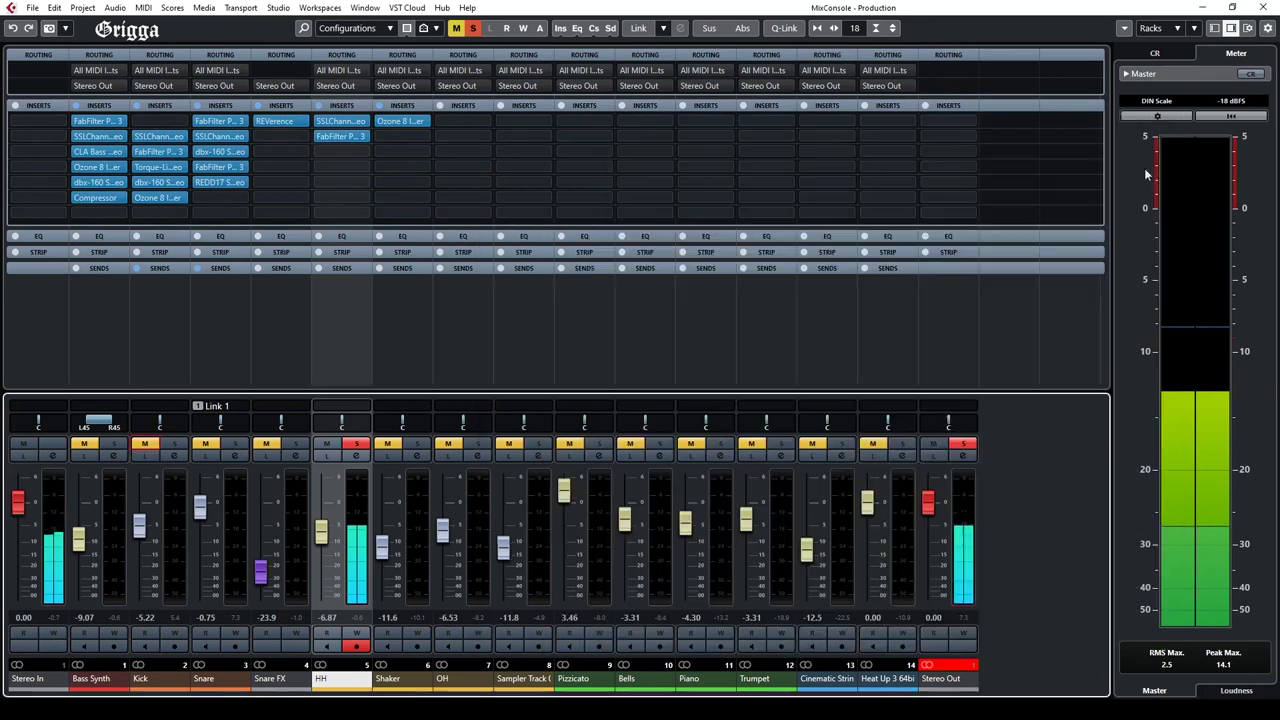
Step: Leave the MixConsole for the maximized project window and select the first HH part
click(1205, 8)
click(1230, 8)
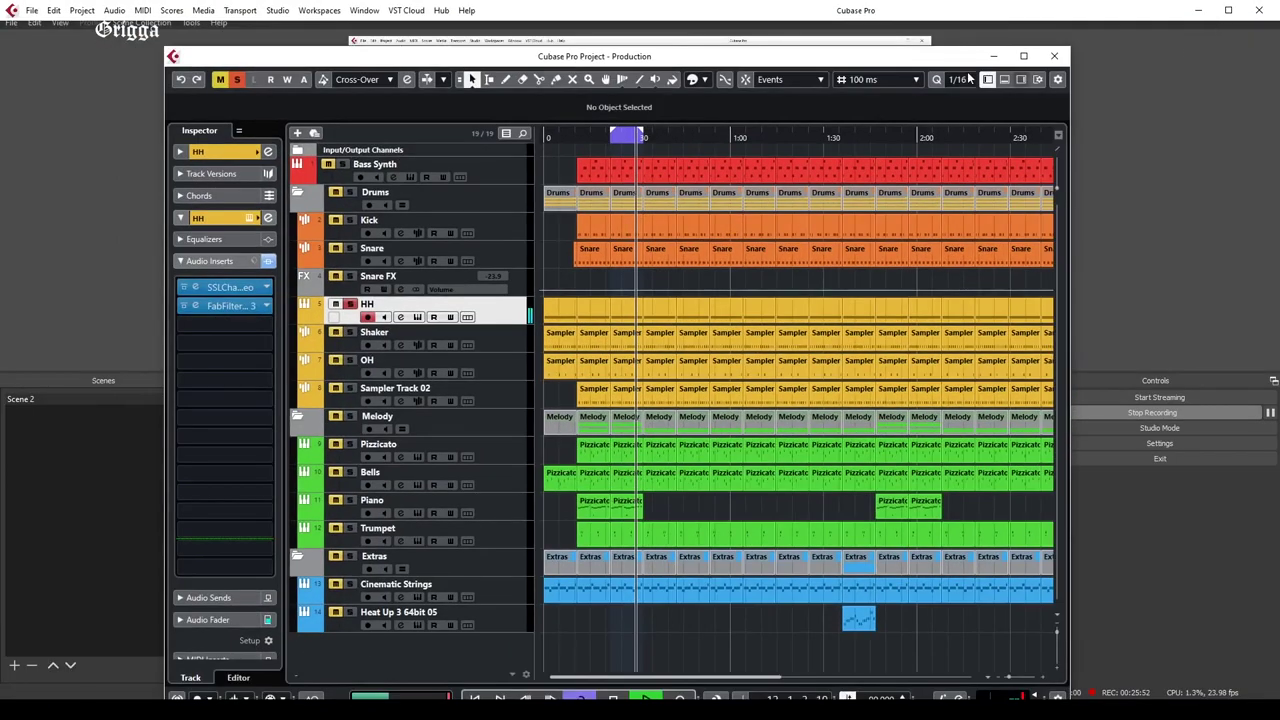
click(1024, 56)
click(1214, 28)
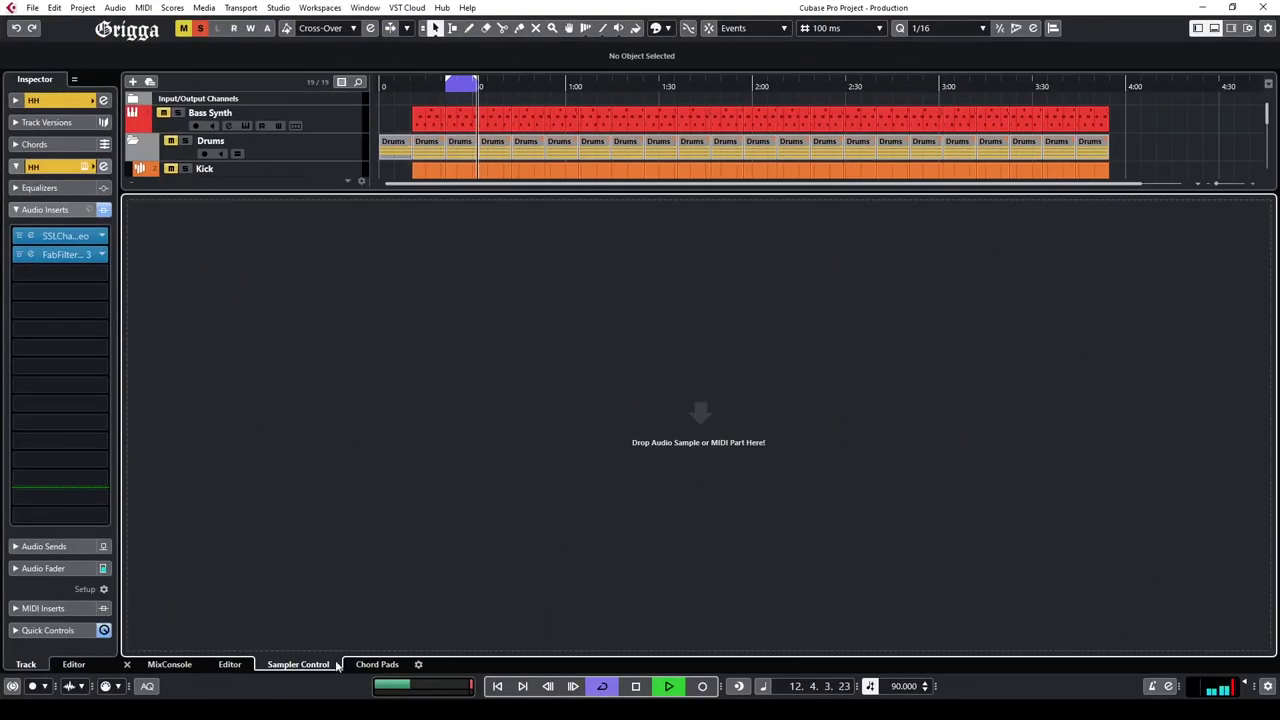
scroll(334, 157, down, 4)
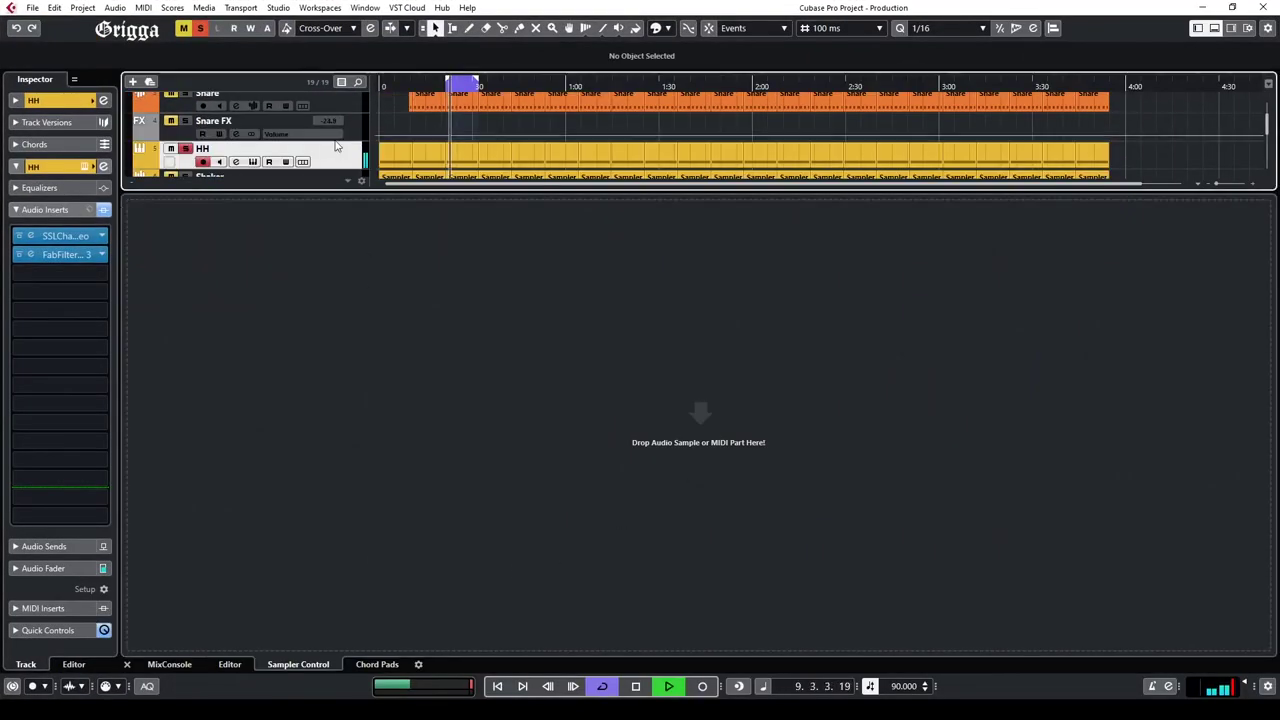
click(385, 160)
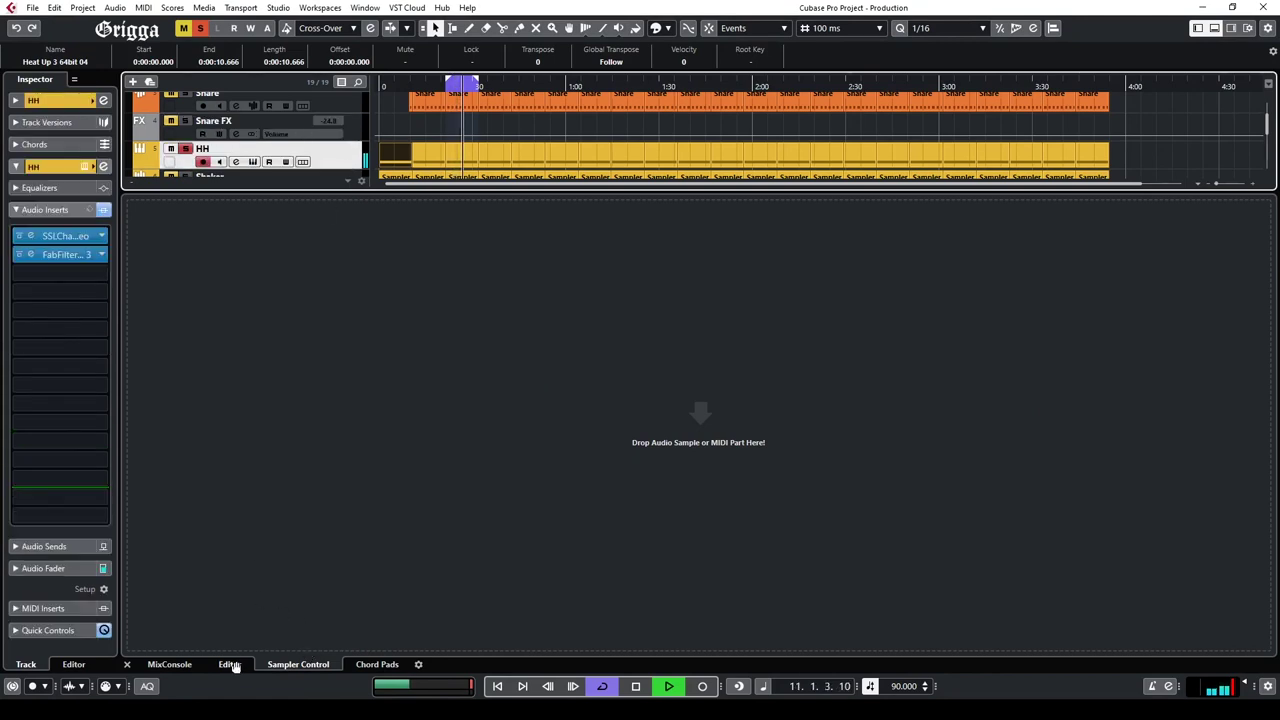
Step: Open HH's instrument to review its effects and filter type, and close it along with the project's lower zone
click(103, 166)
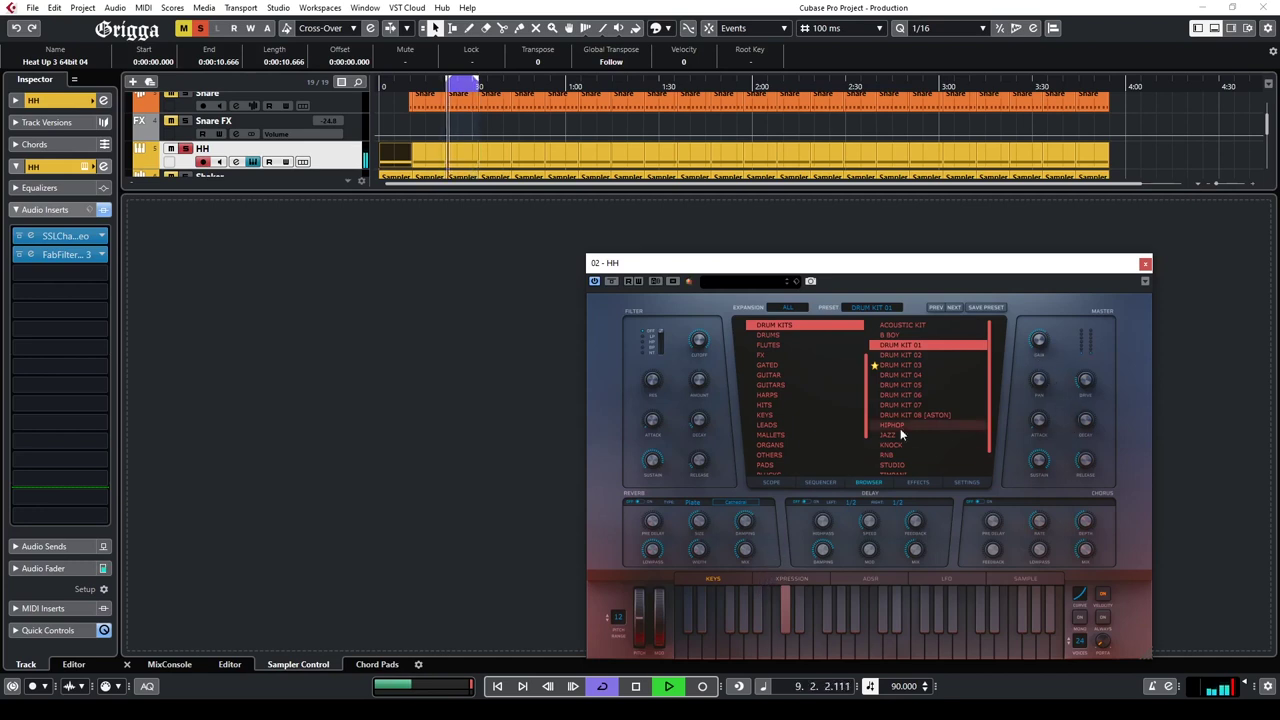
click(915, 483)
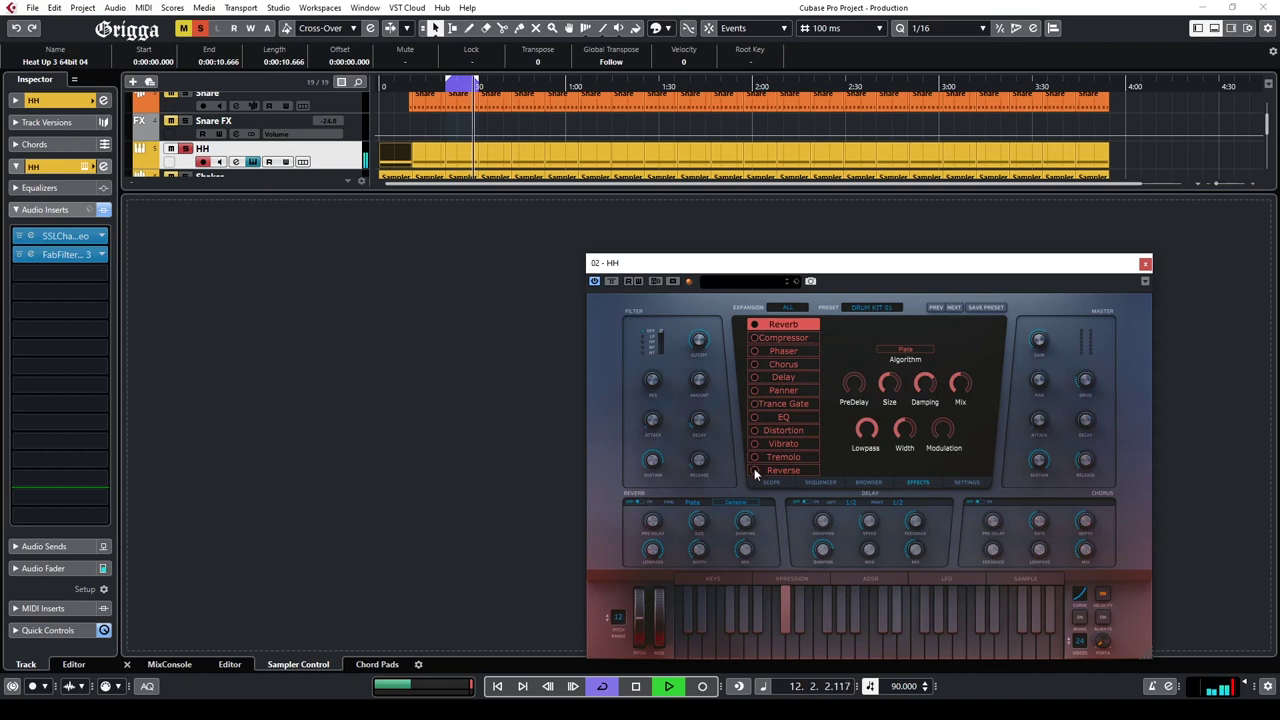
click(659, 341)
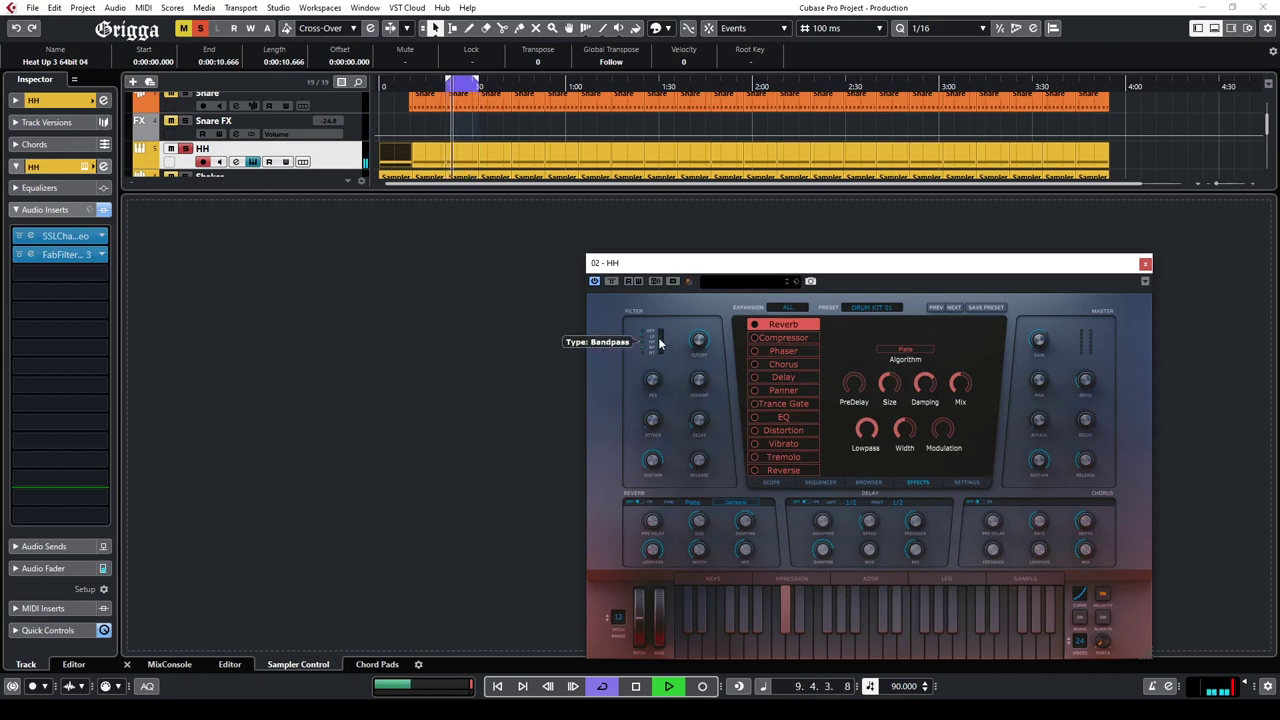
click(658, 341)
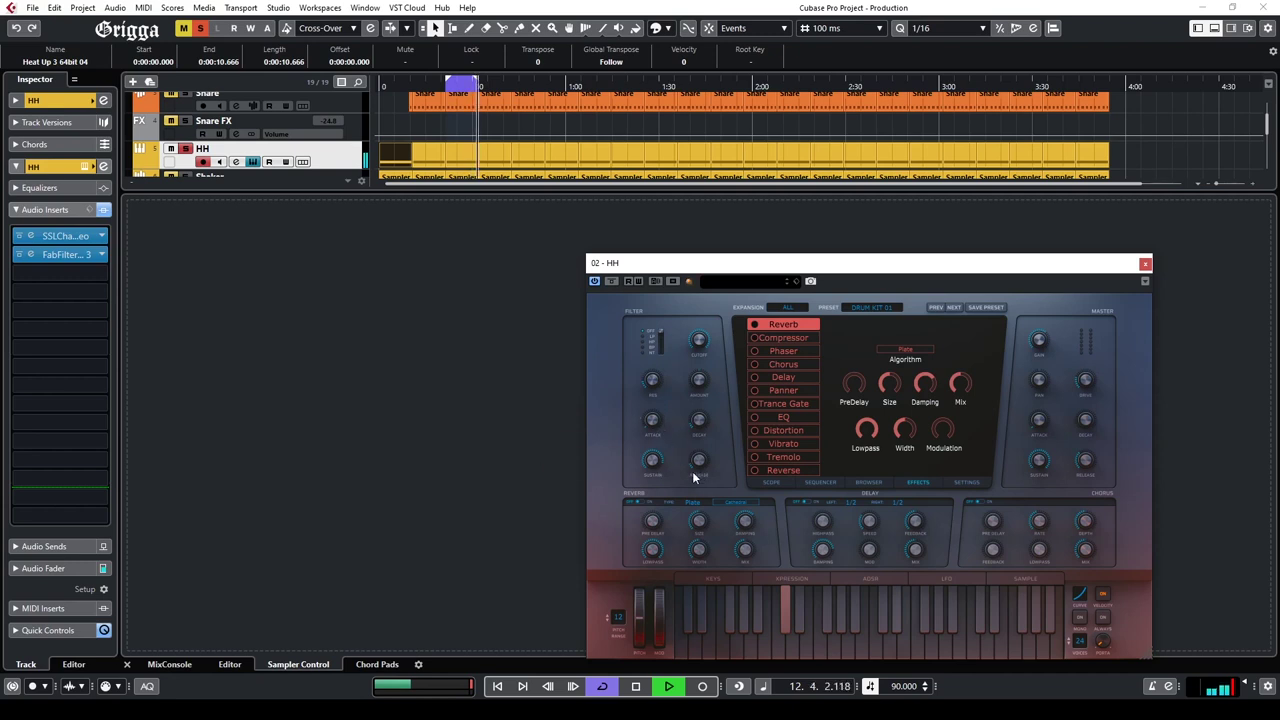
click(1144, 266)
key(ctrl+alt+e)
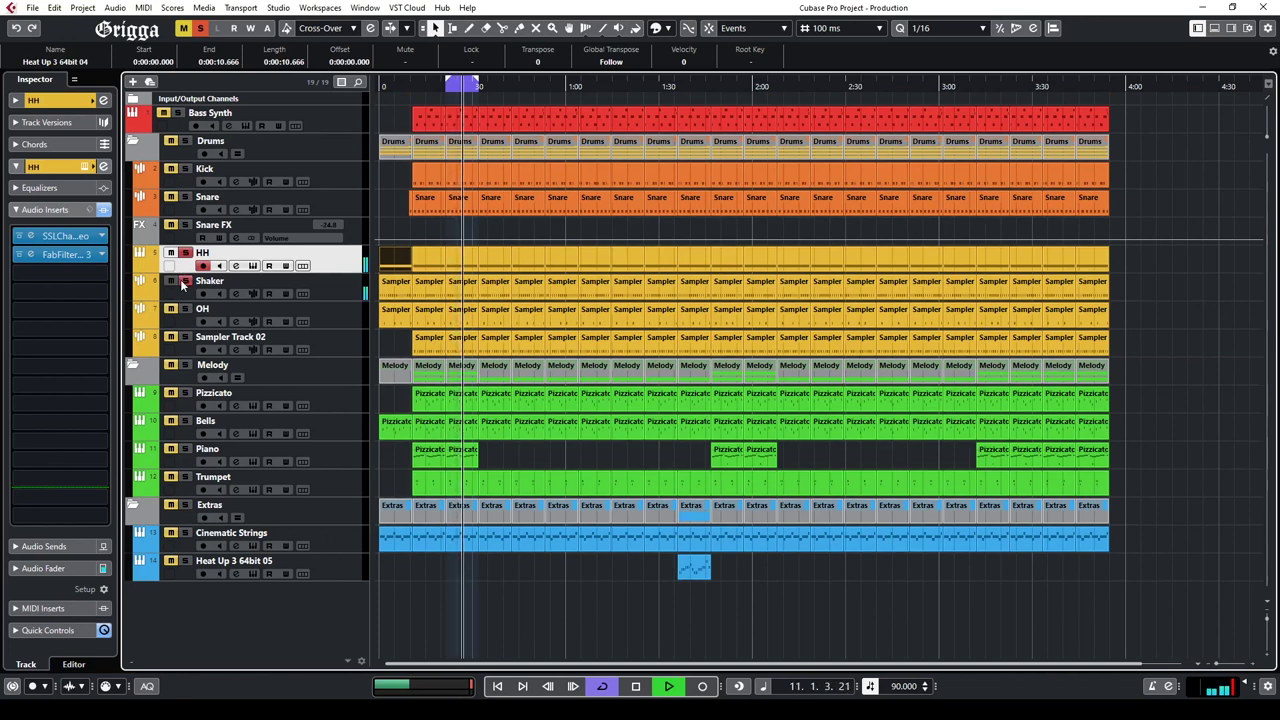
Step: Insert the dbx-160 Stereo compressor in HH's third insert slot
click(60, 272)
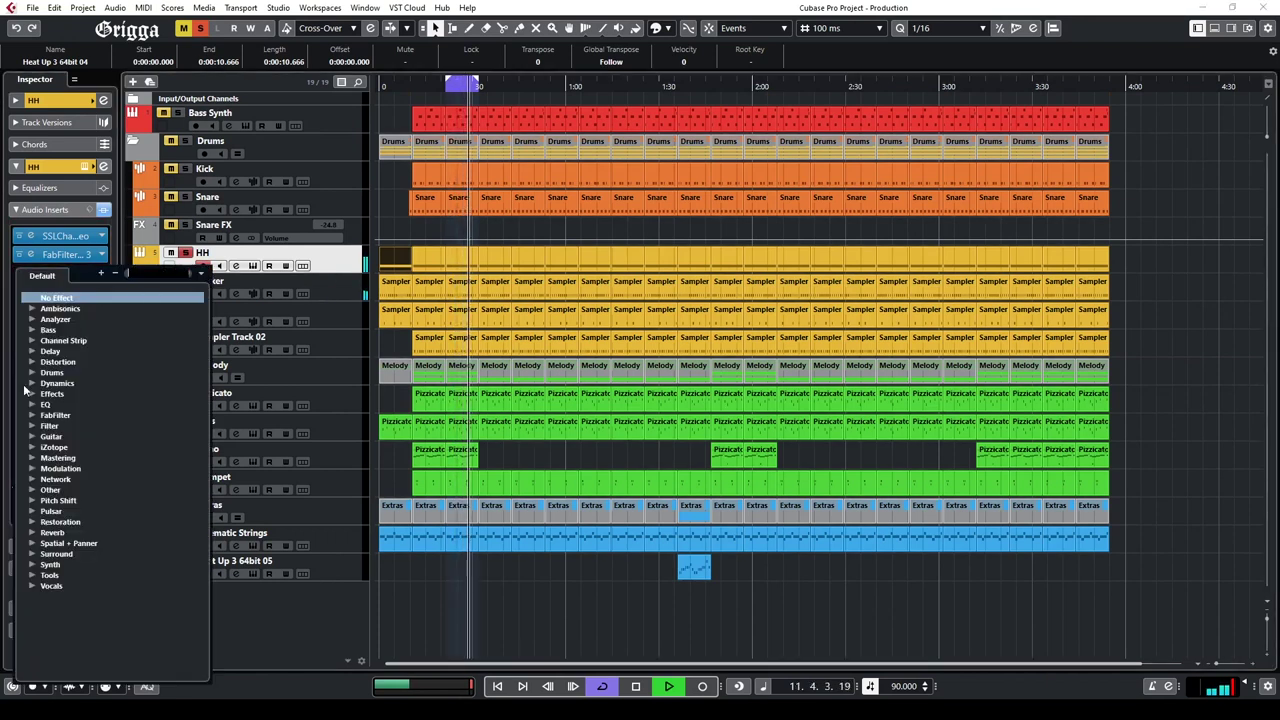
click(30, 382)
click(63, 432)
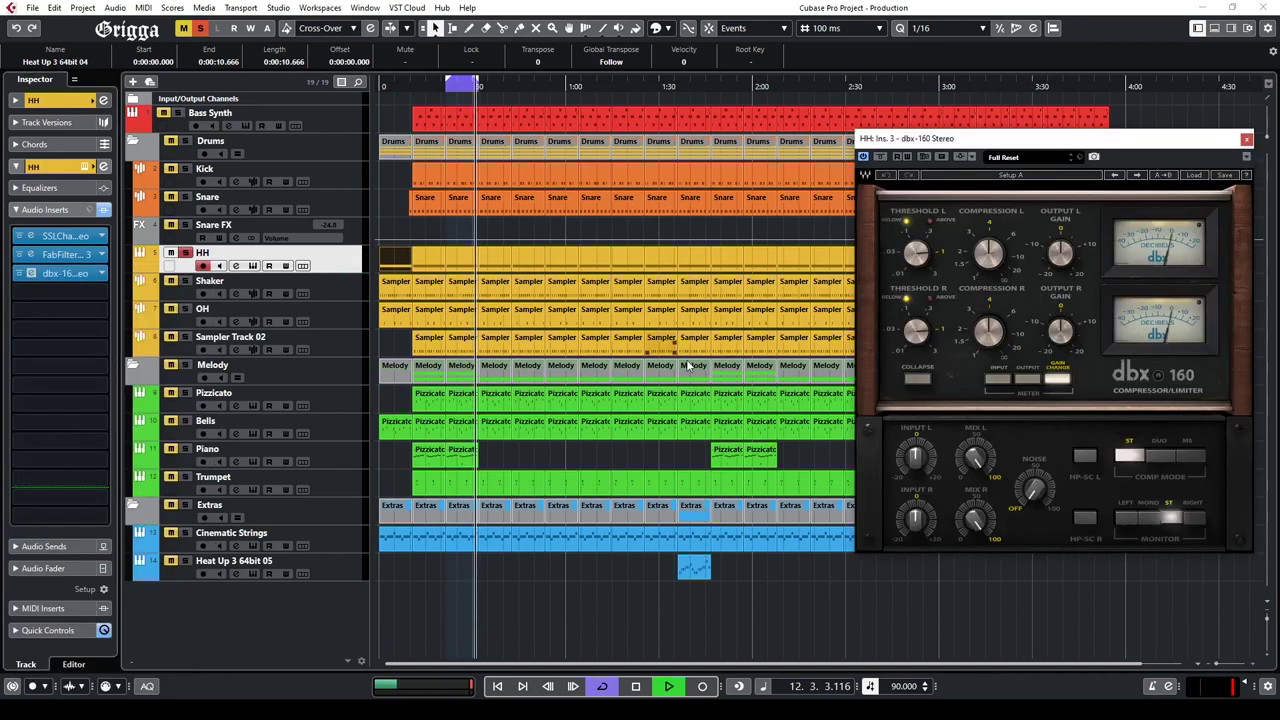
Step: Adjust the HH dbx-160's threshold, compression and output gain, and compare the result with bypass
drag(917, 255, 917, 256)
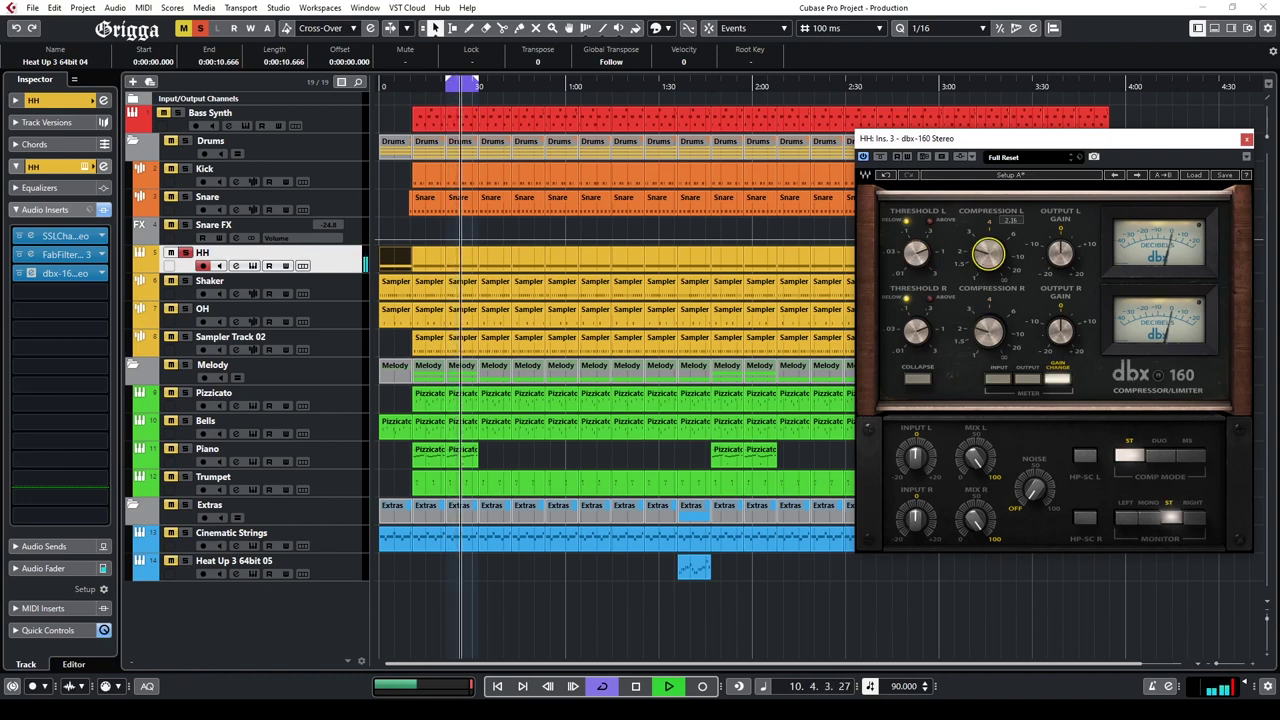
drag(921, 262, 921, 258)
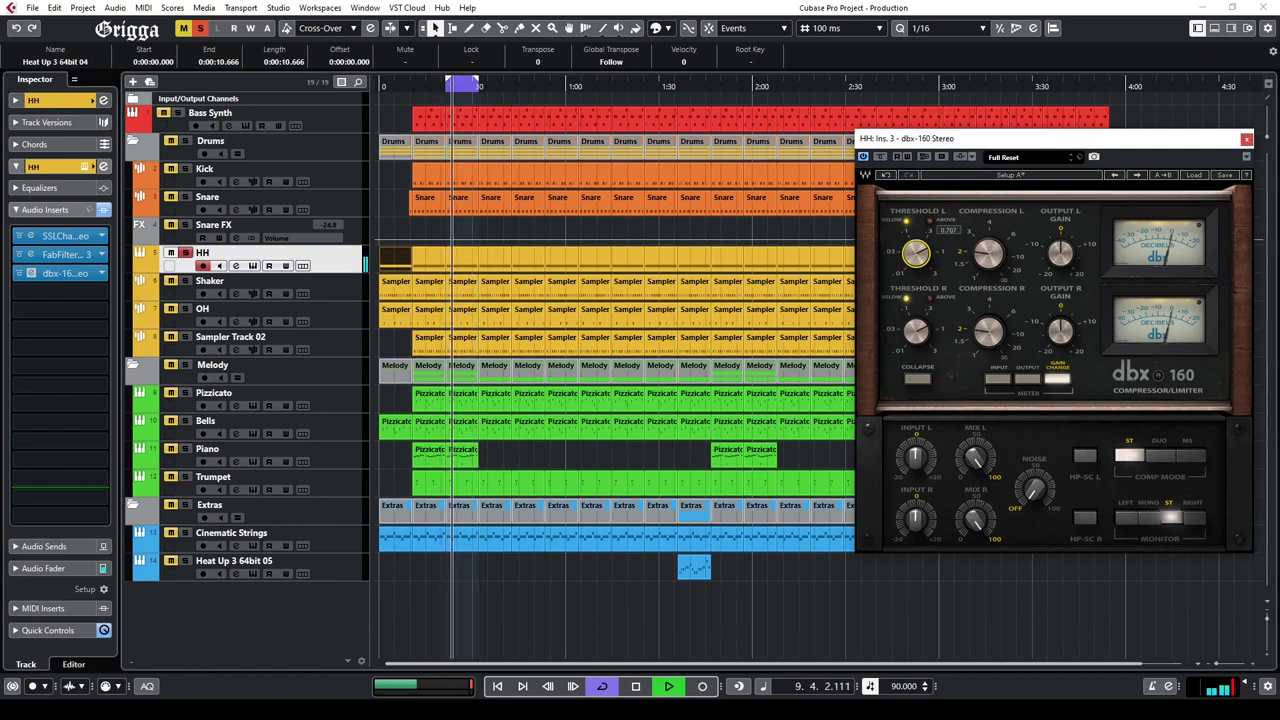
drag(918, 255, 918, 258)
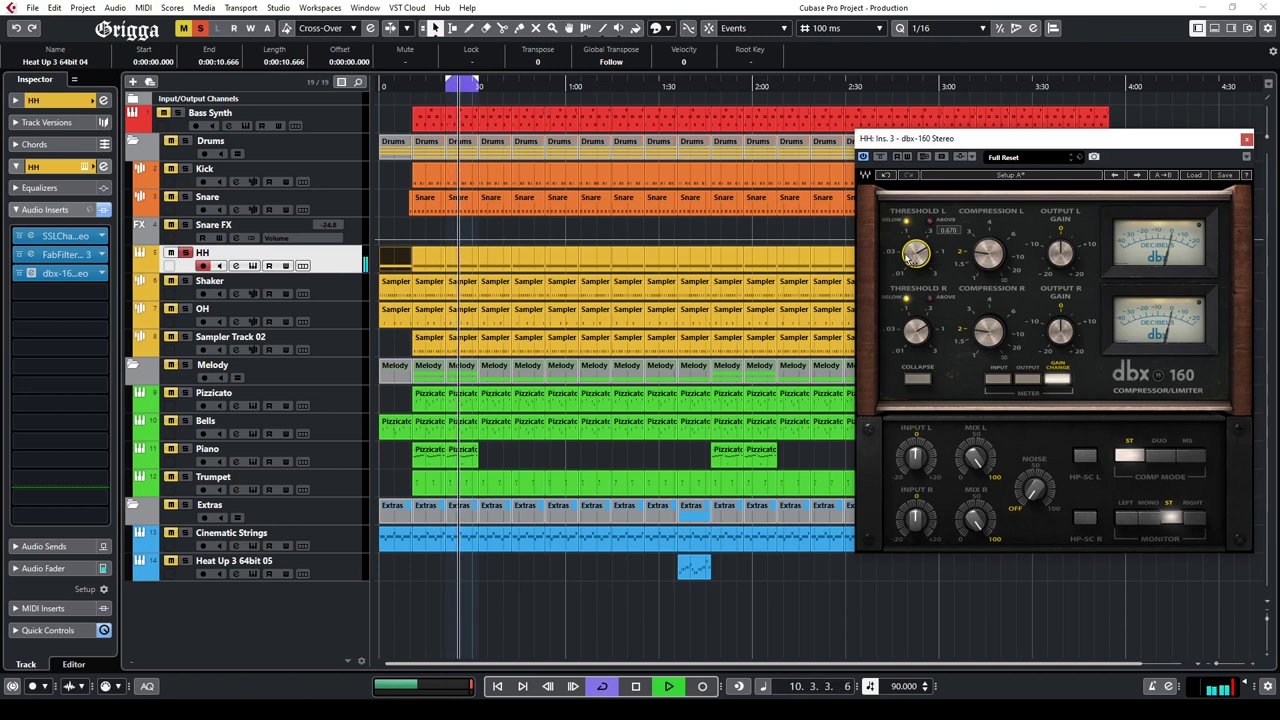
drag(1055, 258, 1055, 260)
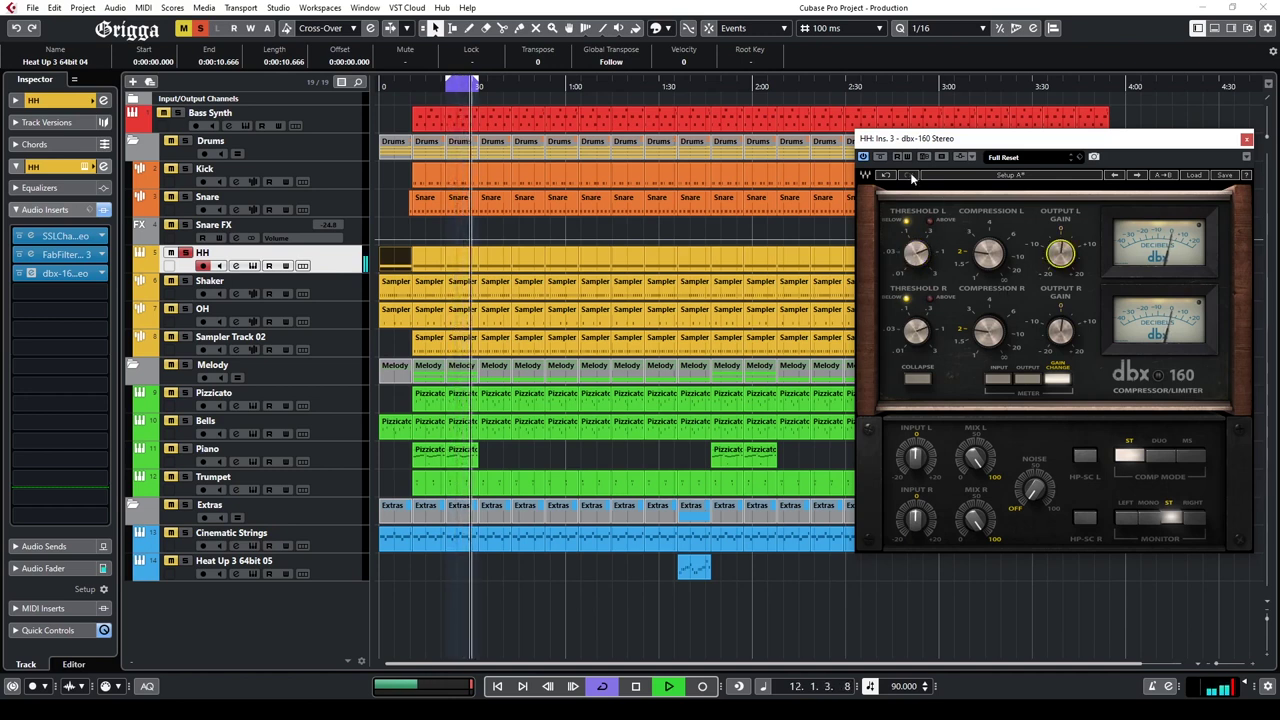
click(881, 158)
click(882, 159)
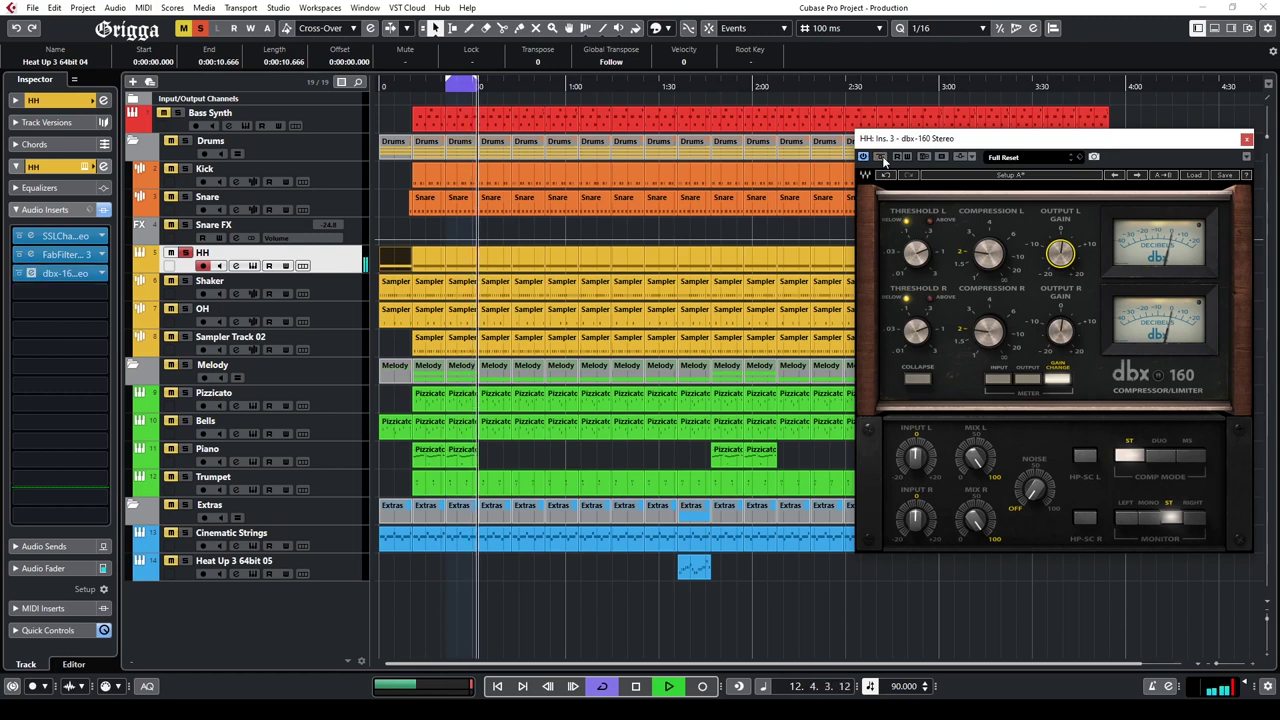
Step: Try the HH dbx-160's high-pass sidechain filter and its noise control
click(1084, 455)
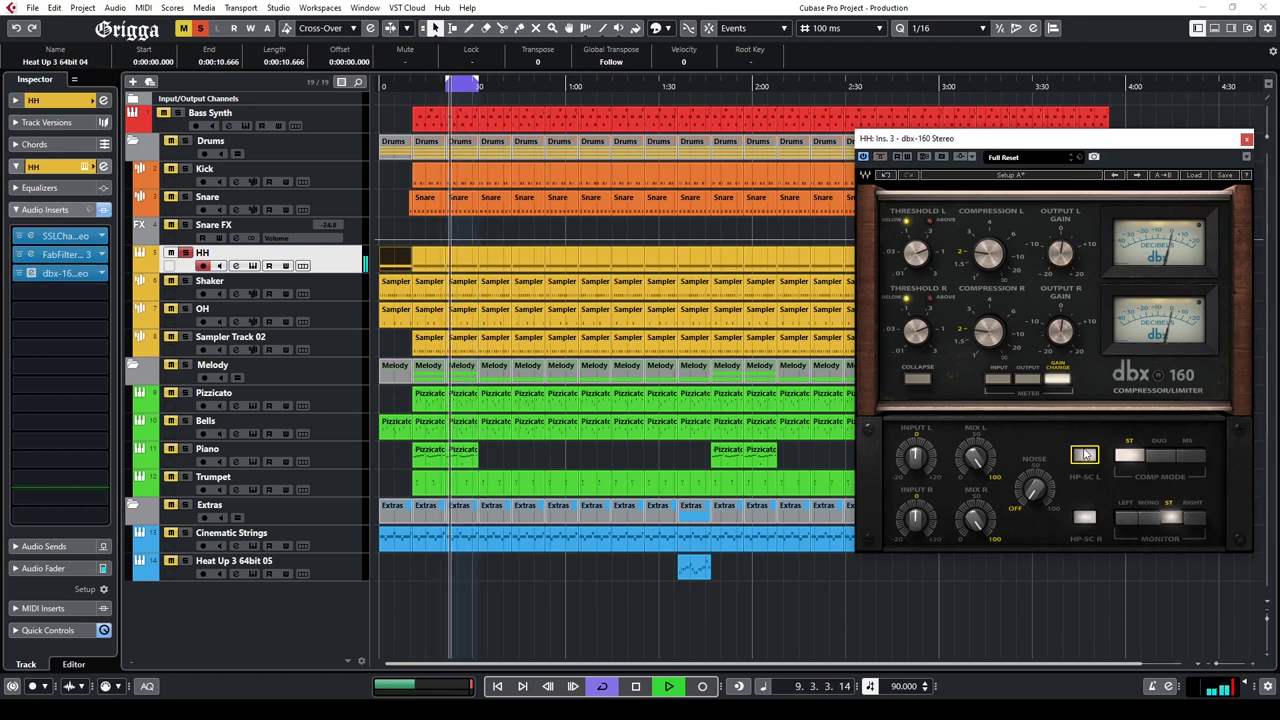
click(1084, 455)
mouse_move(1035, 489)
mouse_down()
mouse_move(1035, 476)
mouse_move(1035, 513)
mouse_up()
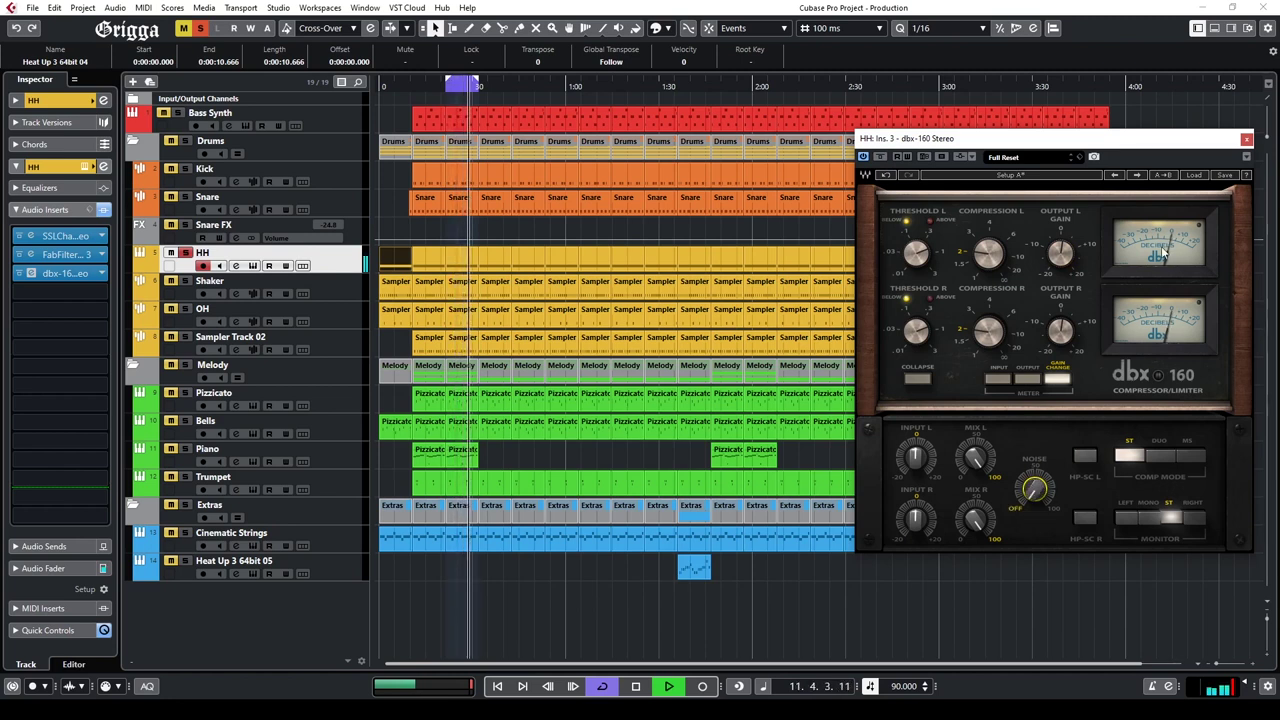
Step: Close HH's compressor, then solo Shaker and insert SSLChannel Stereo in its second insert slot
click(1246, 138)
click(185, 282)
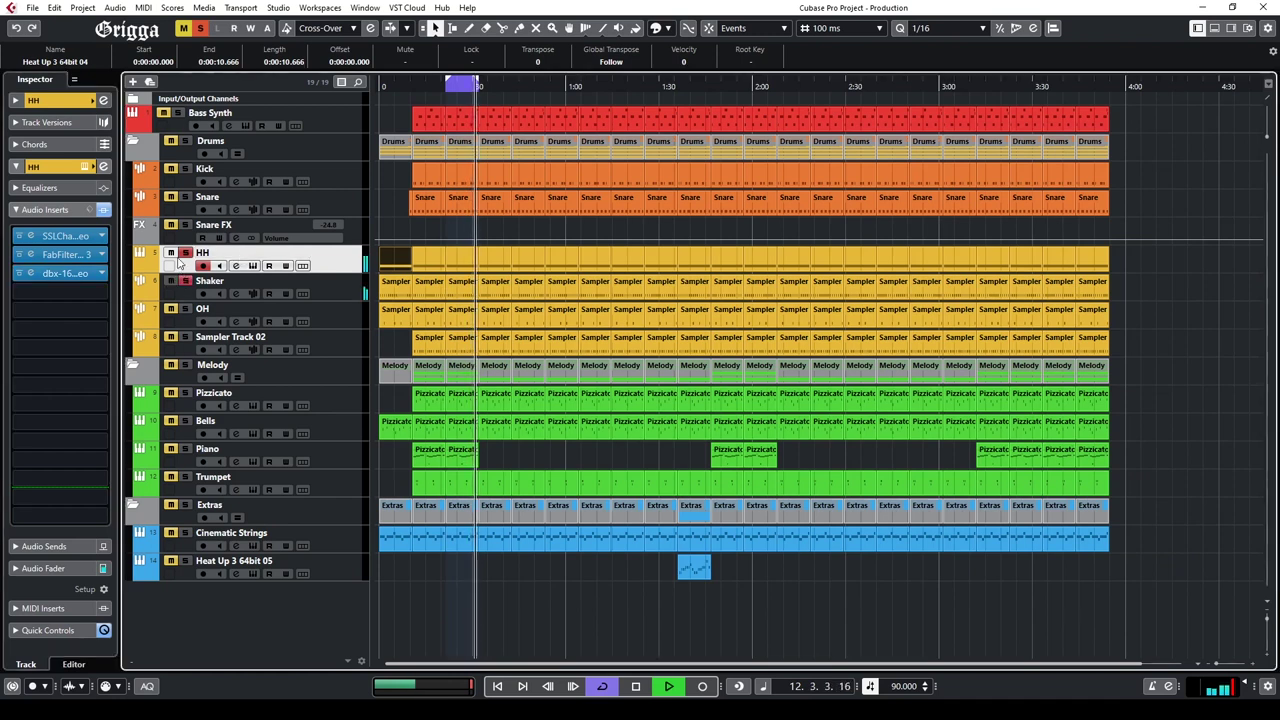
click(330, 283)
click(66, 369)
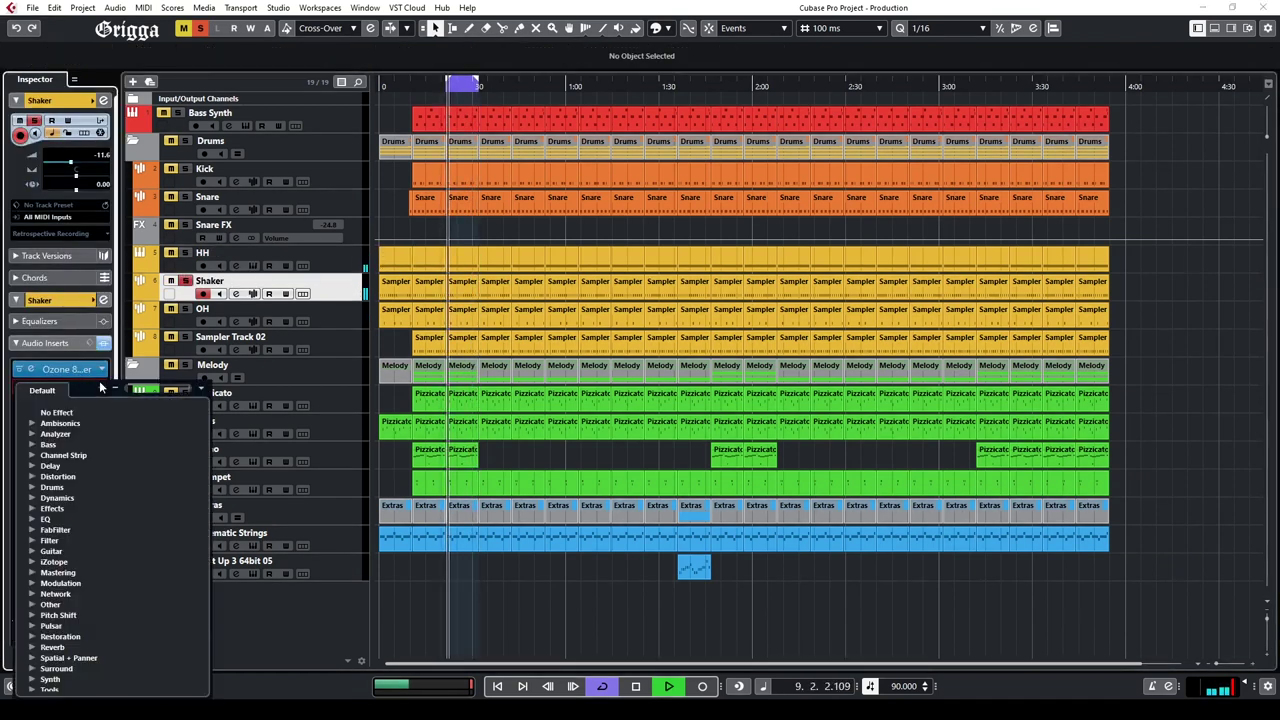
click(32, 456)
click(72, 509)
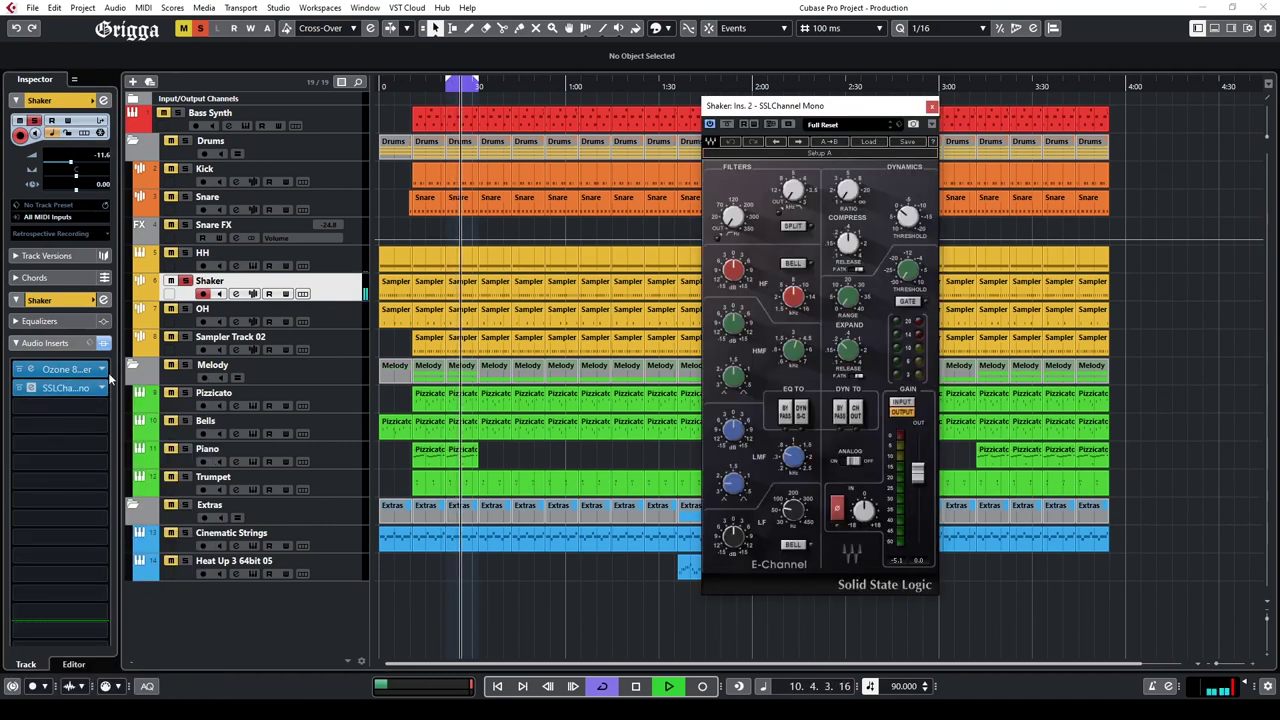
click(84, 520)
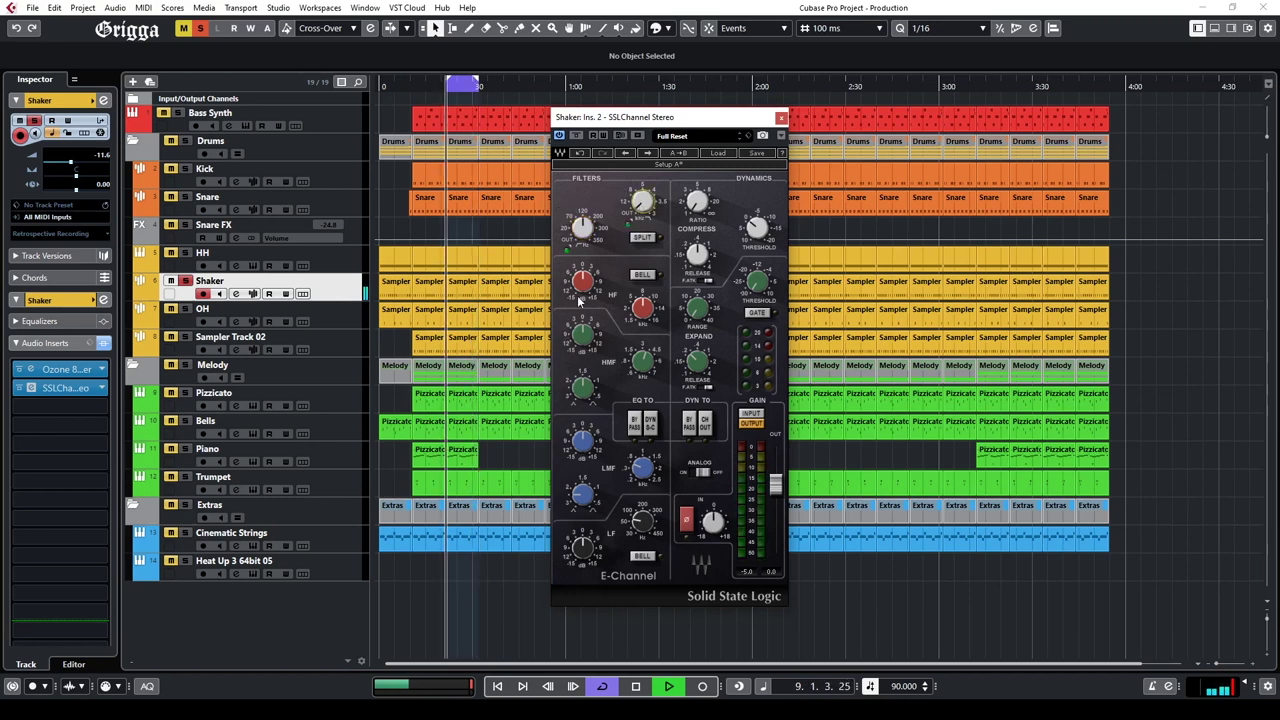
Step: Boost the high-frequency (HF) band on Shaker's SSLChannel and adjust that band's frequency
drag(643, 308, 643, 294)
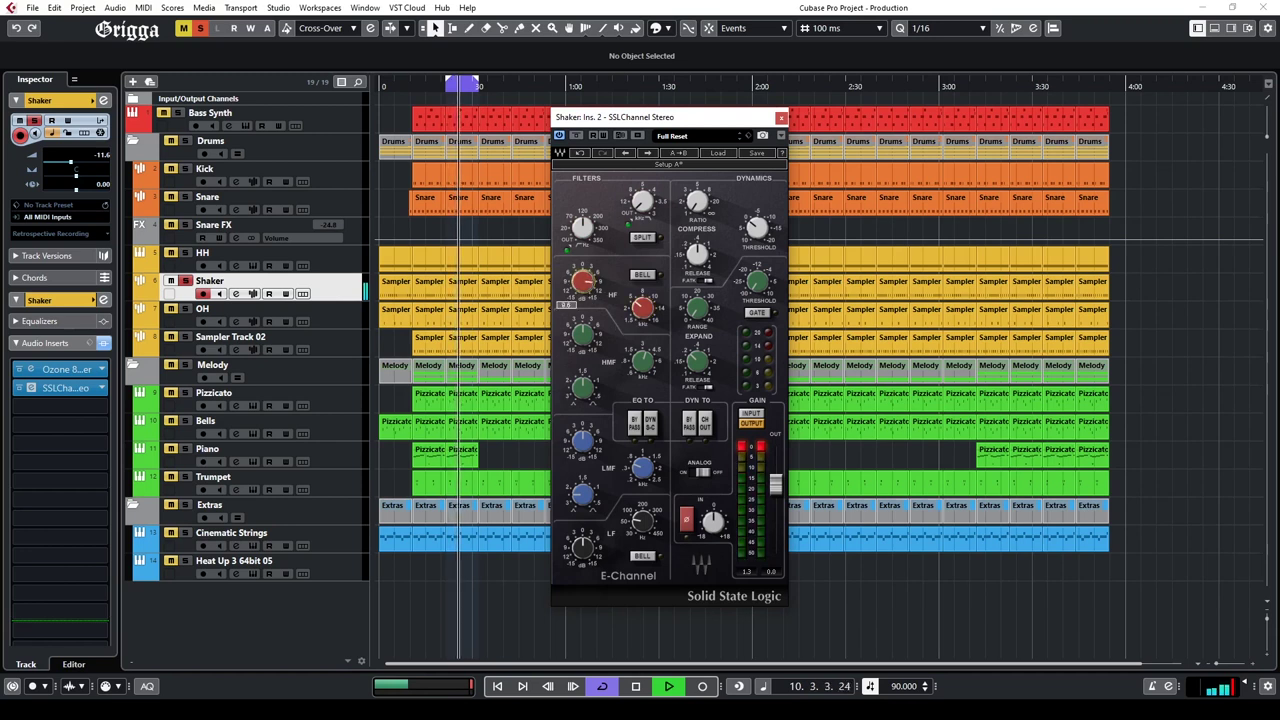
drag(645, 317, 645, 302)
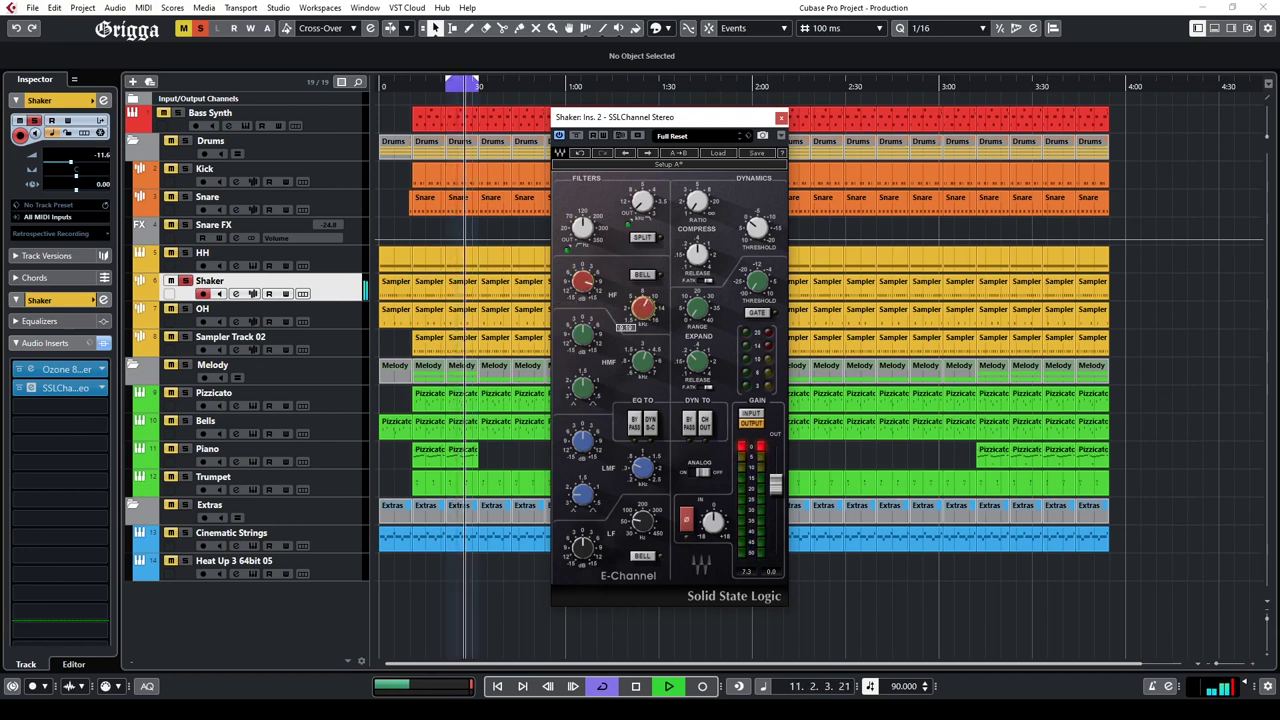
drag(583, 282, 583, 279)
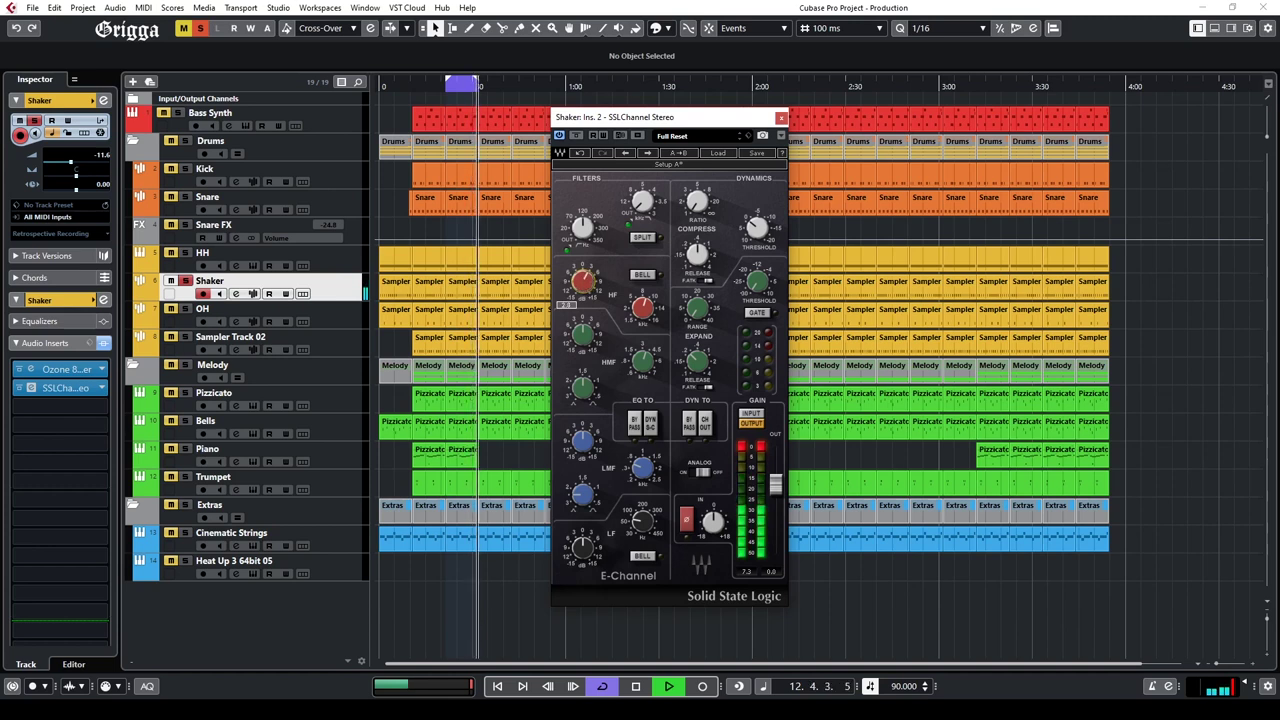
Step: Sweep the gain and frequency of the high-mid (HMF) band on Shaker's SSLChannel
click(581, 334)
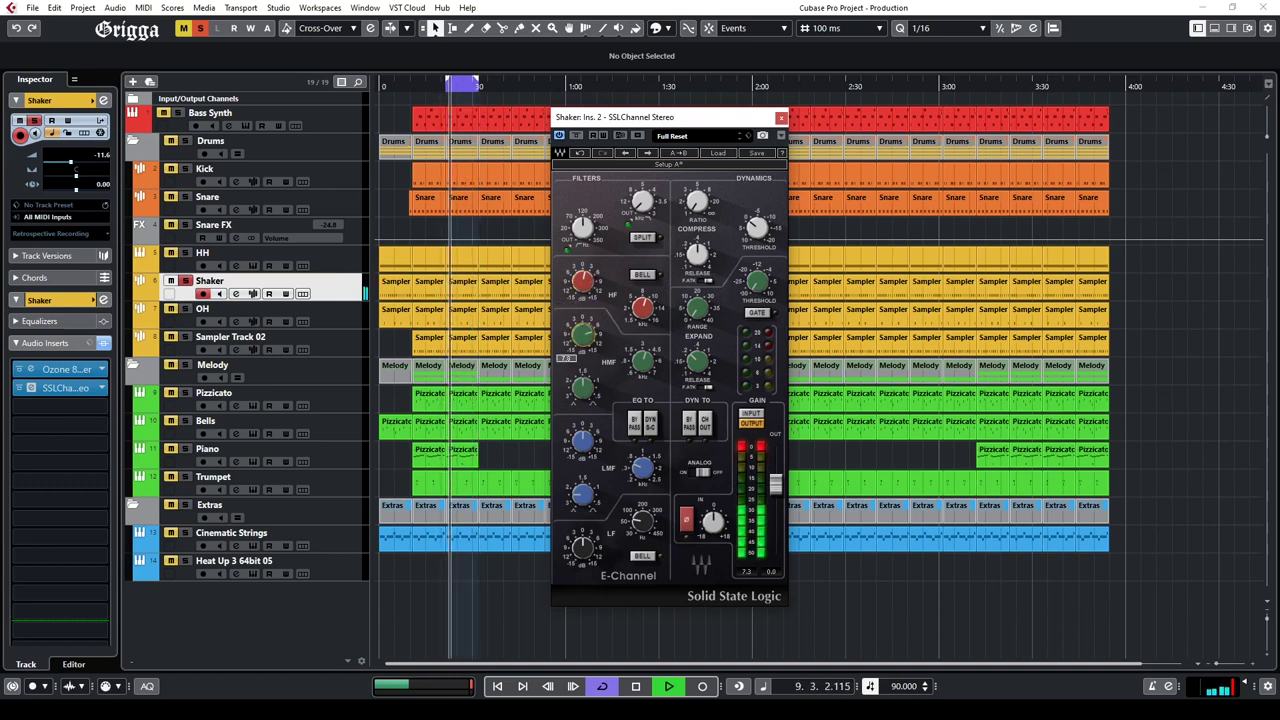
drag(652, 367, 652, 382)
drag(584, 336, 584, 332)
drag(643, 372, 643, 366)
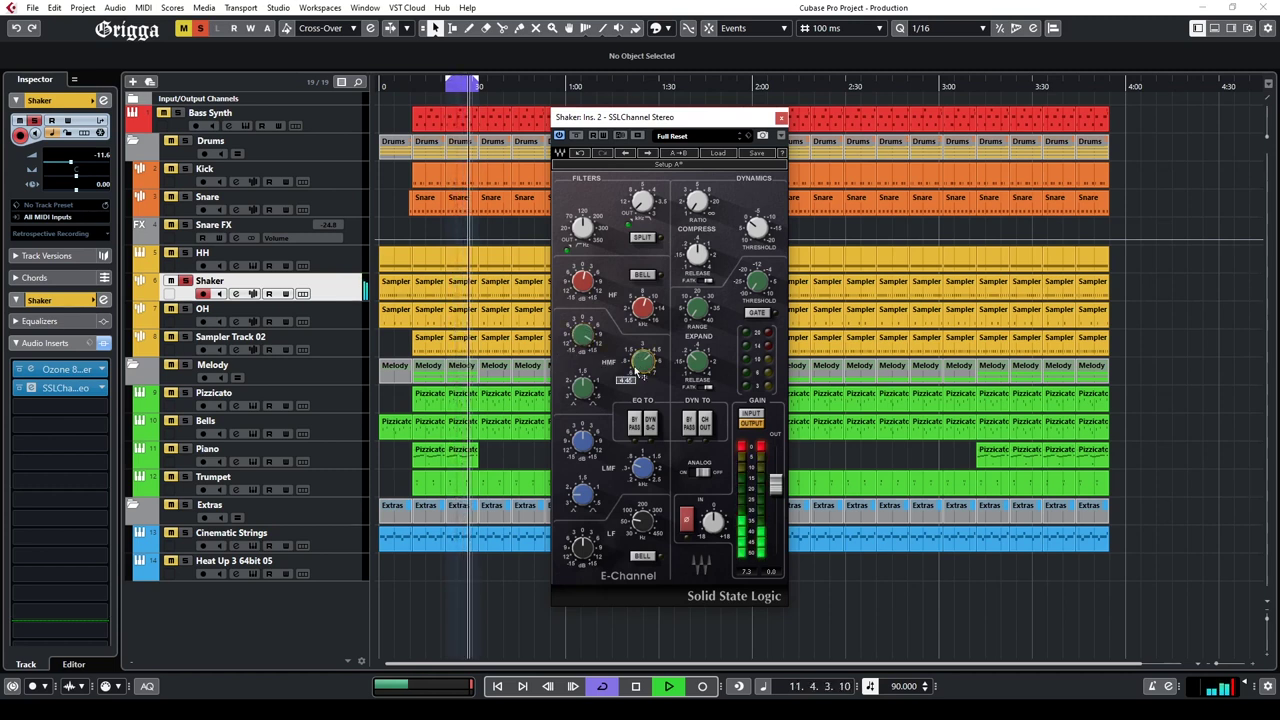
drag(586, 343, 586, 360)
Step: Balance the low-mid (LMF) and high-mid (HMF) gains on Shaker's SSLChannel, adjusting the HMF bandwidth and LMF frequency
drag(583, 440, 583, 430)
mouse_move(585, 386)
mouse_down()
mouse_move(585, 350)
mouse_move(591, 380)
mouse_up()
drag(583, 331, 583, 326)
drag(583, 440, 583, 436)
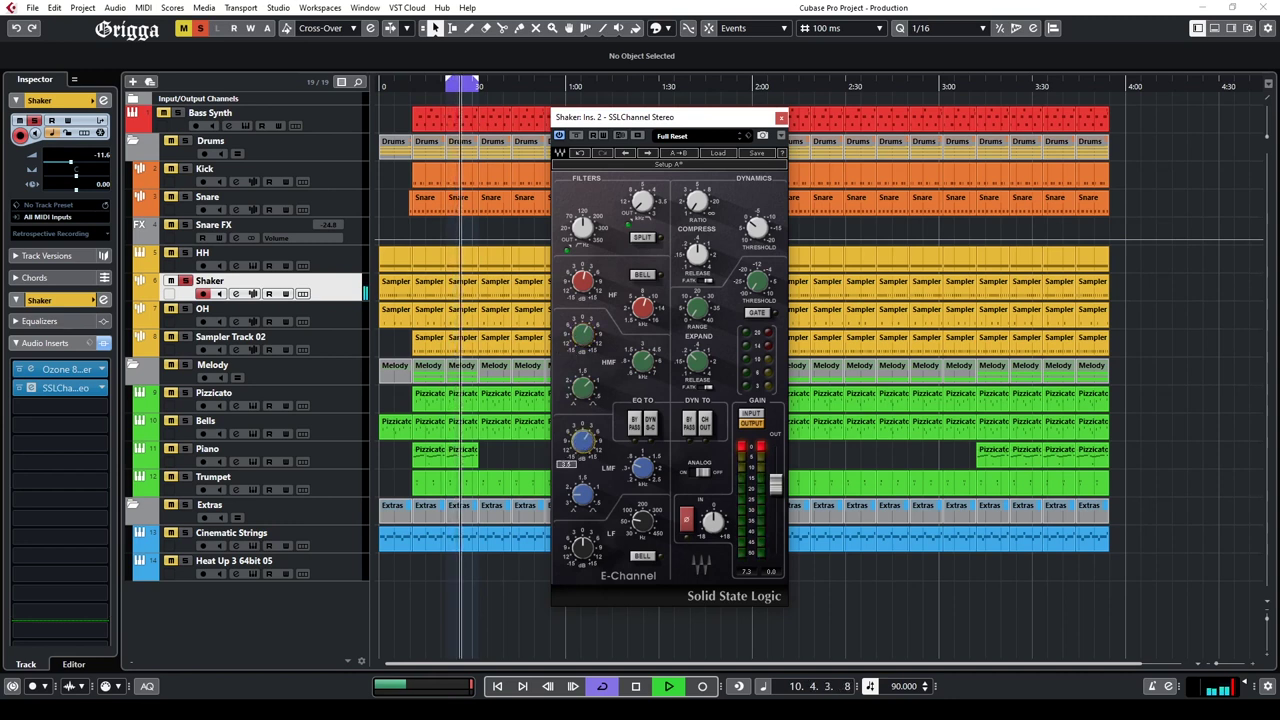
drag(643, 466, 583, 437)
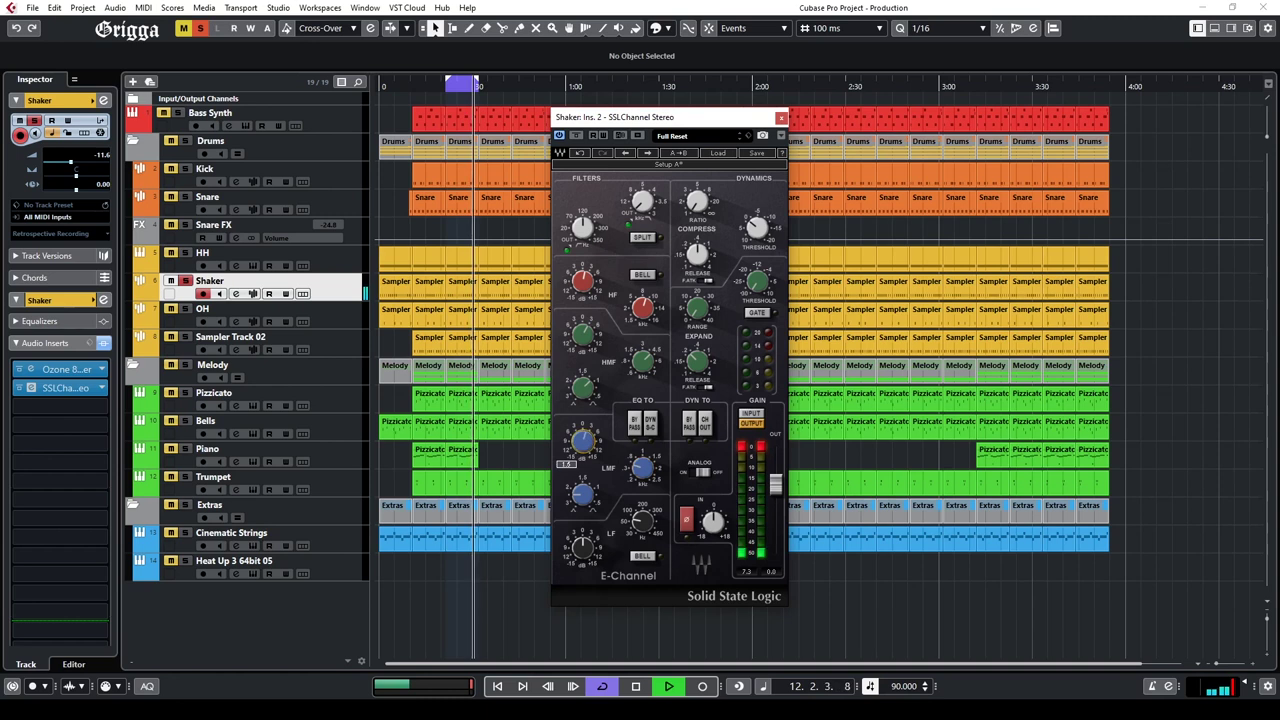
click(583, 333)
drag(583, 333, 583, 337)
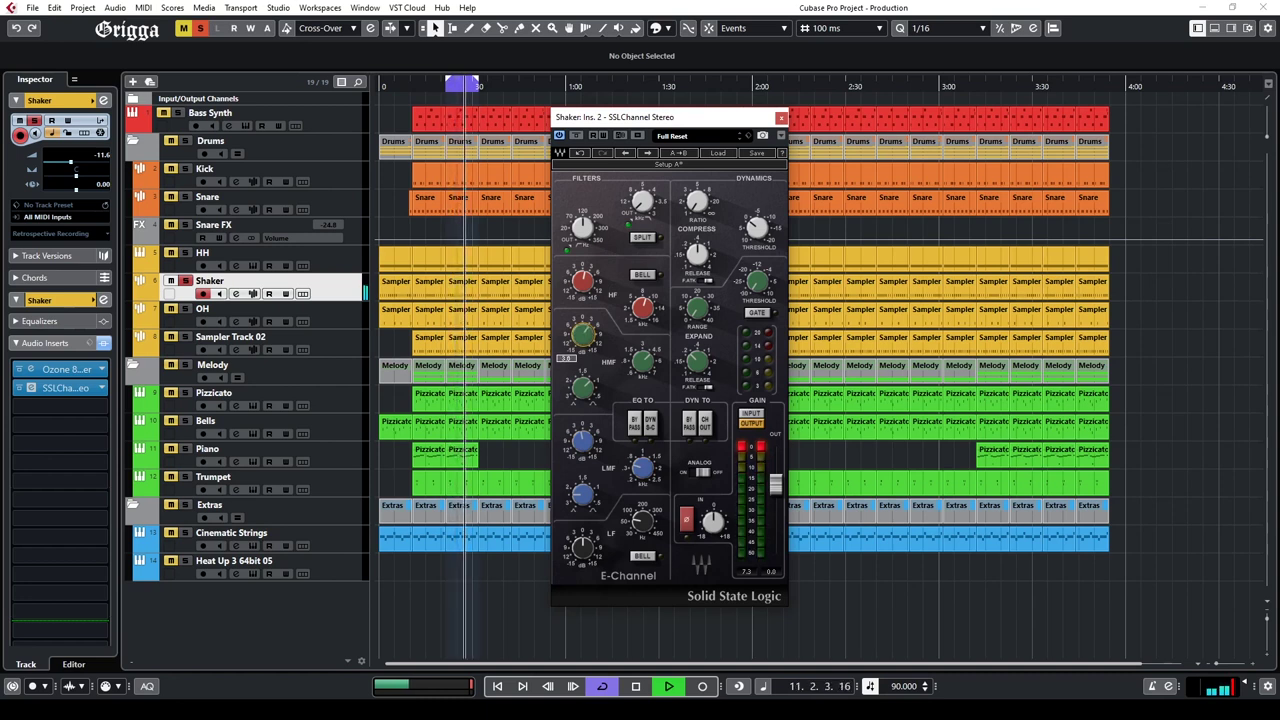
Step: Cut Shaker's low-frequency (LF) band, compare the SSLChannel with bypass, and close its window
click(583, 545)
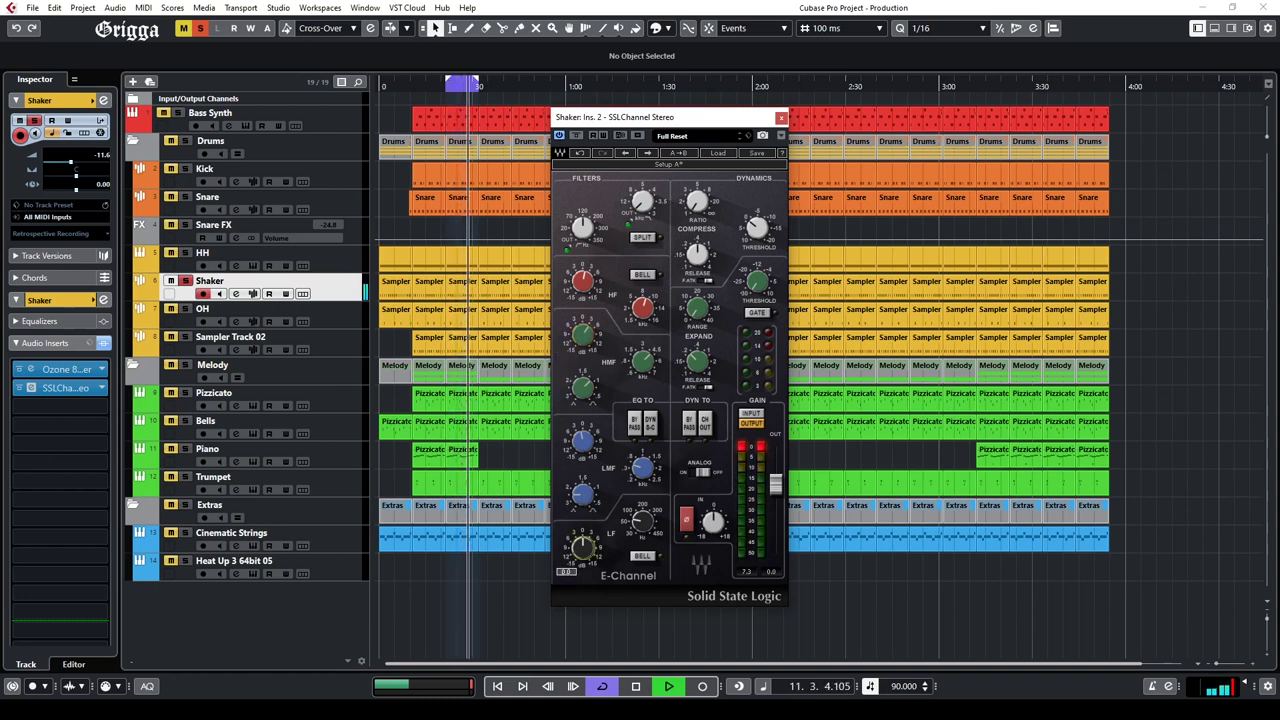
click(643, 521)
drag(583, 547, 583, 576)
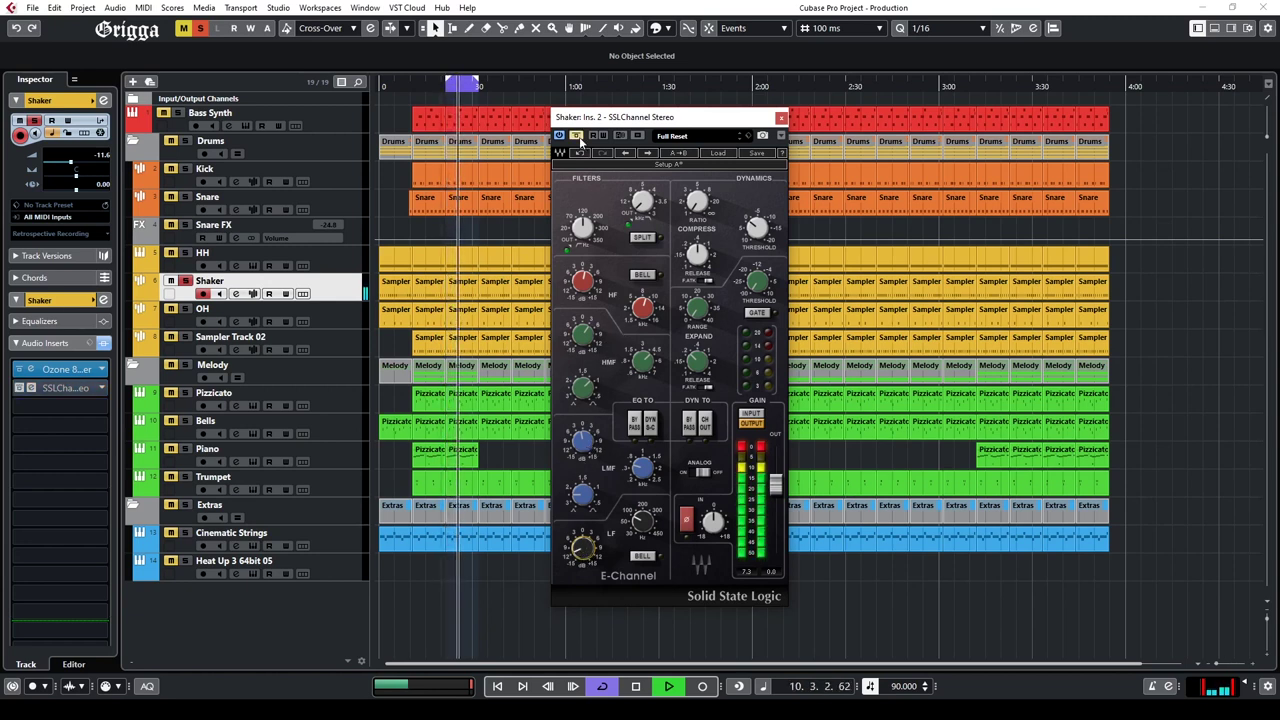
click(781, 118)
Step: Solo OH alongside Shaker and insert SSLChannel Stereo in OH's first insert slot
click(186, 309)
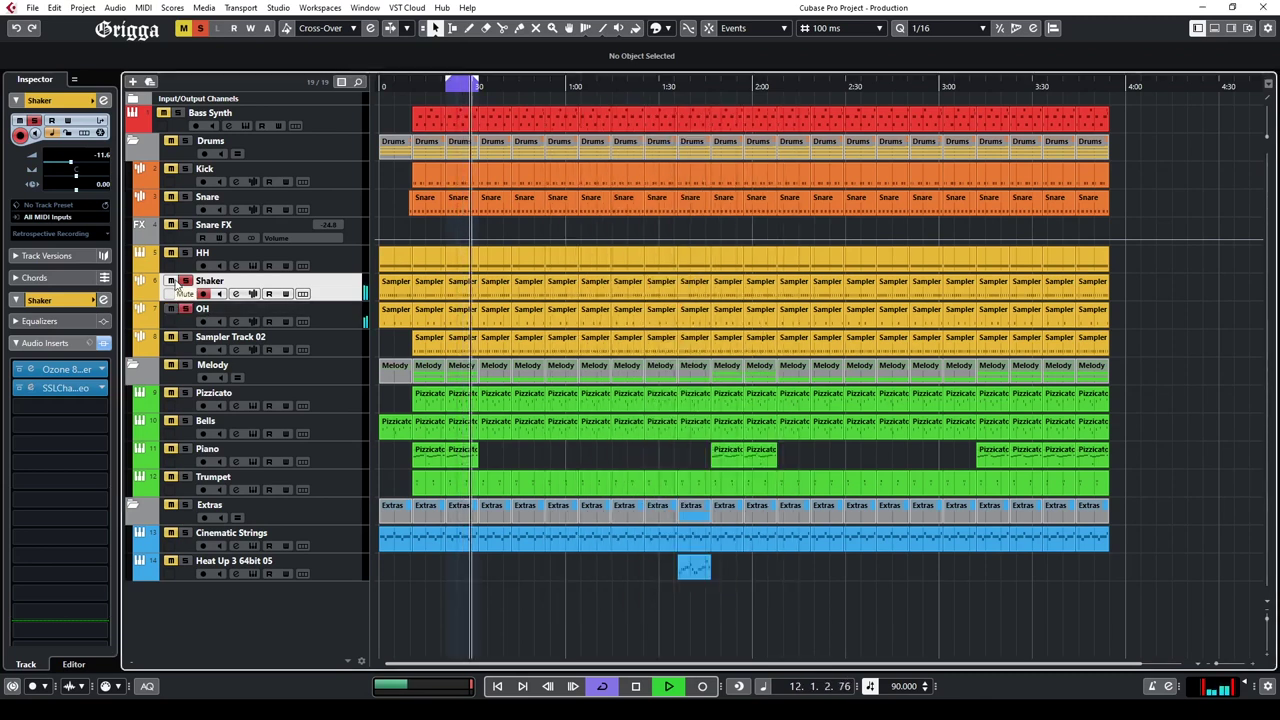
key(Down)
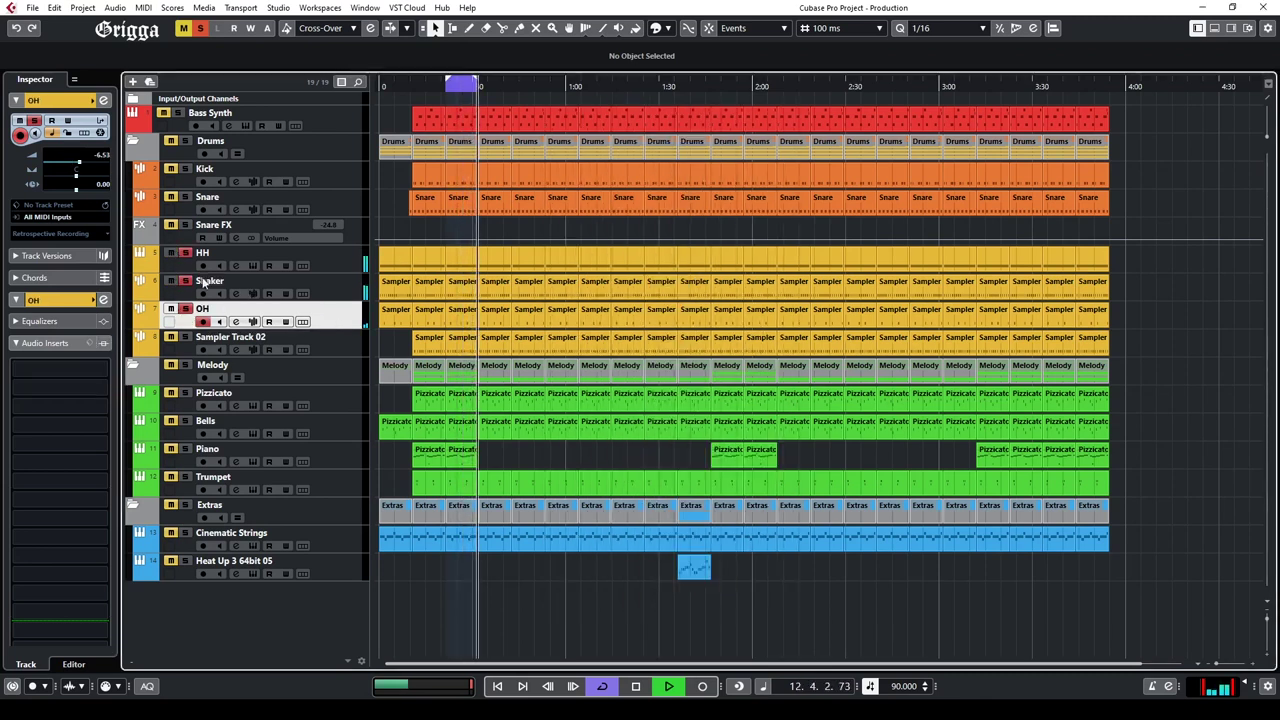
click(171, 256)
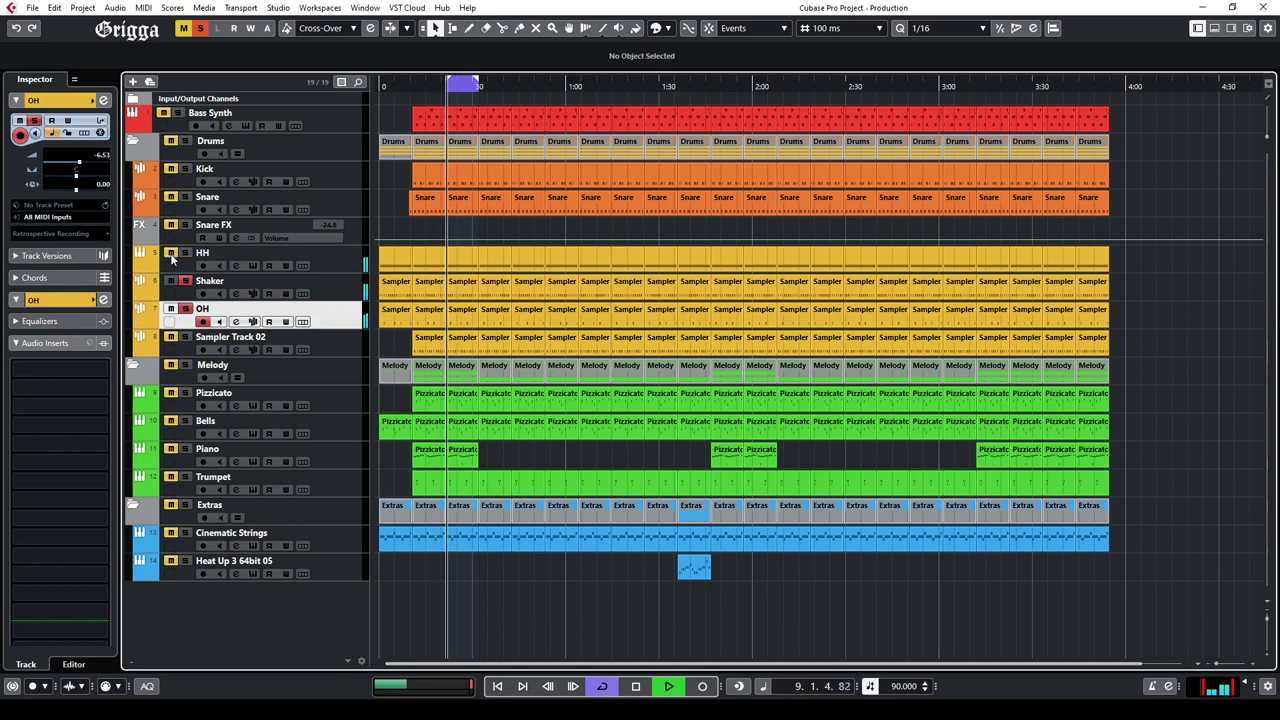
click(80, 366)
click(32, 437)
click(85, 500)
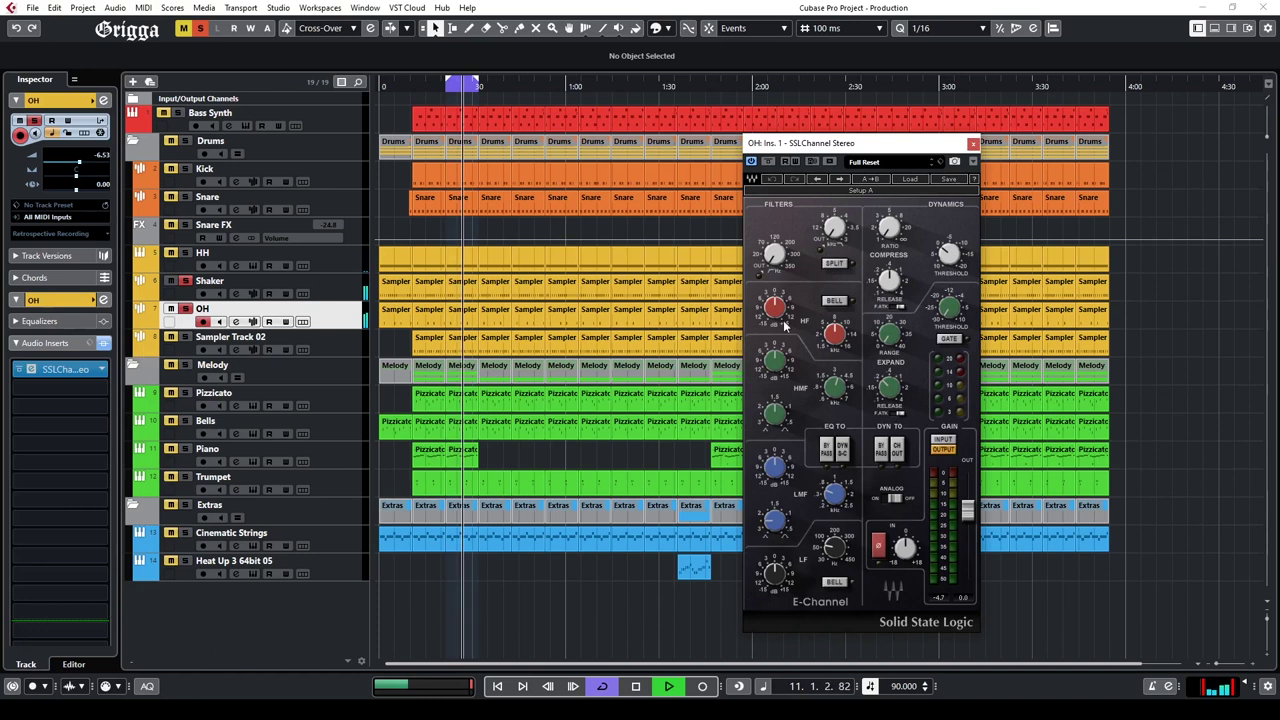
Step: Adjust the low-mid (LMF) band's bandwidth, gain and frequency on OH's SSLChannel
drag(774, 520, 774, 528)
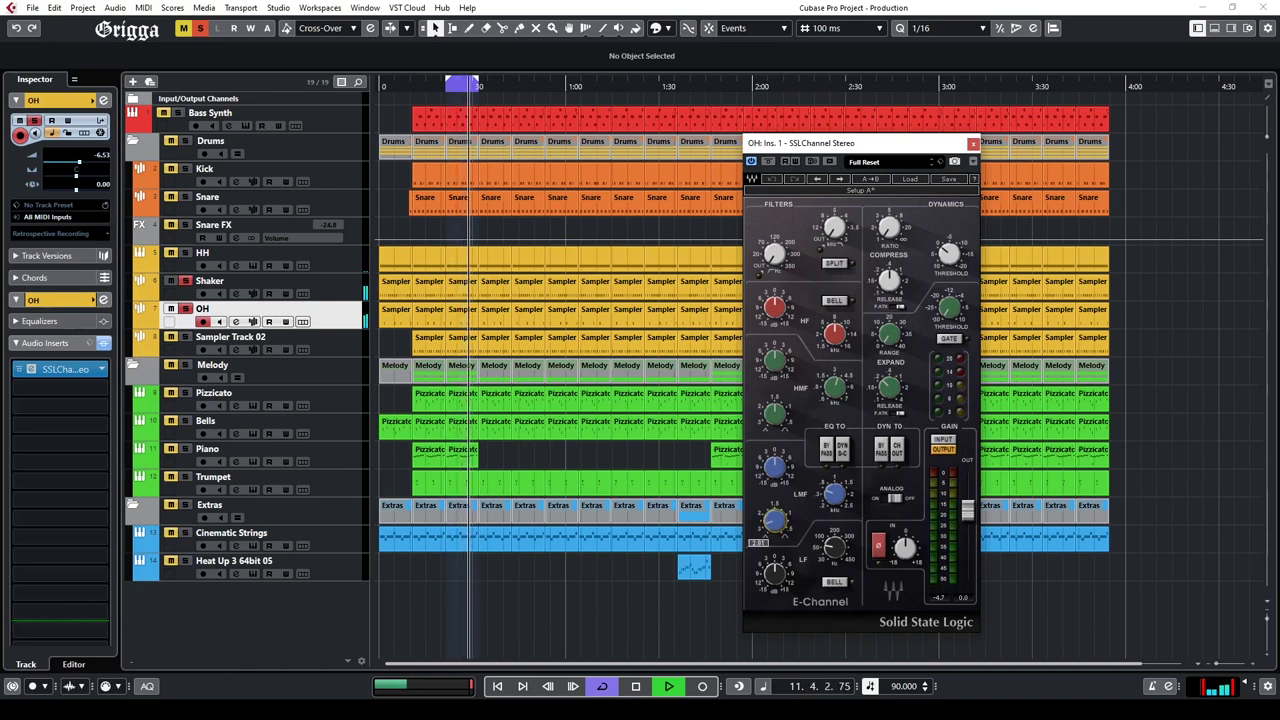
drag(777, 472, 777, 455)
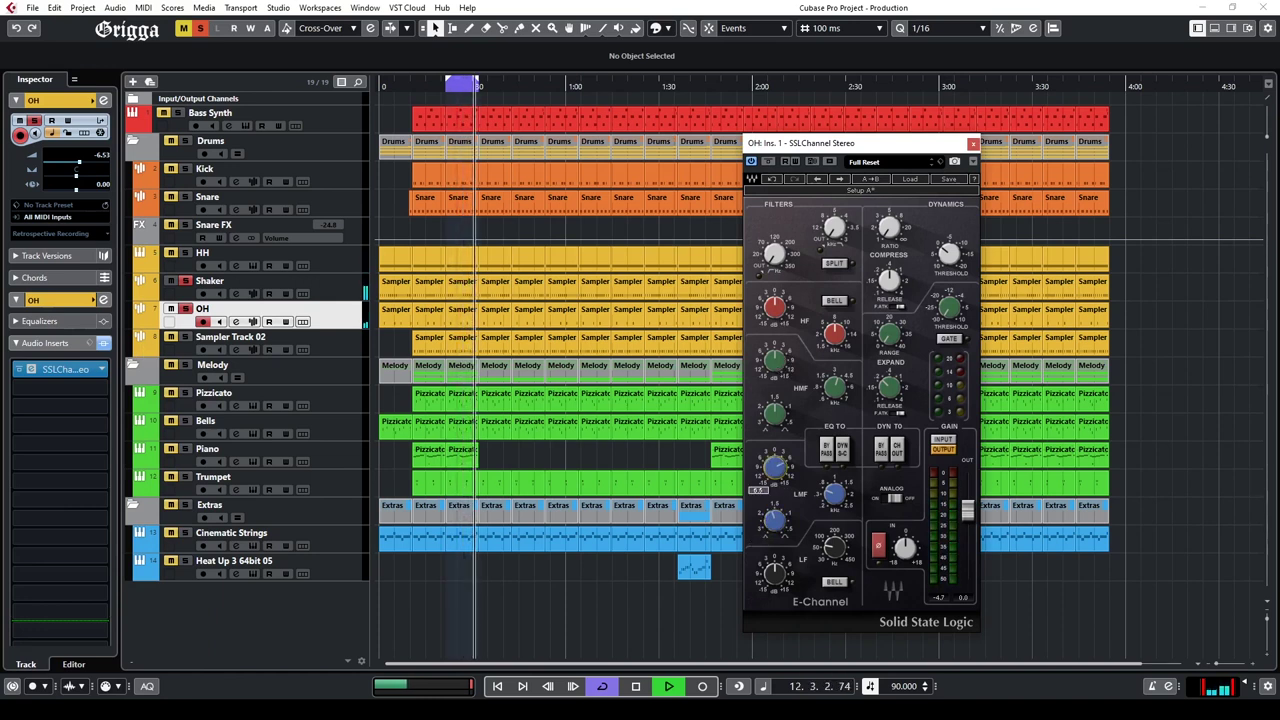
drag(836, 497, 836, 499)
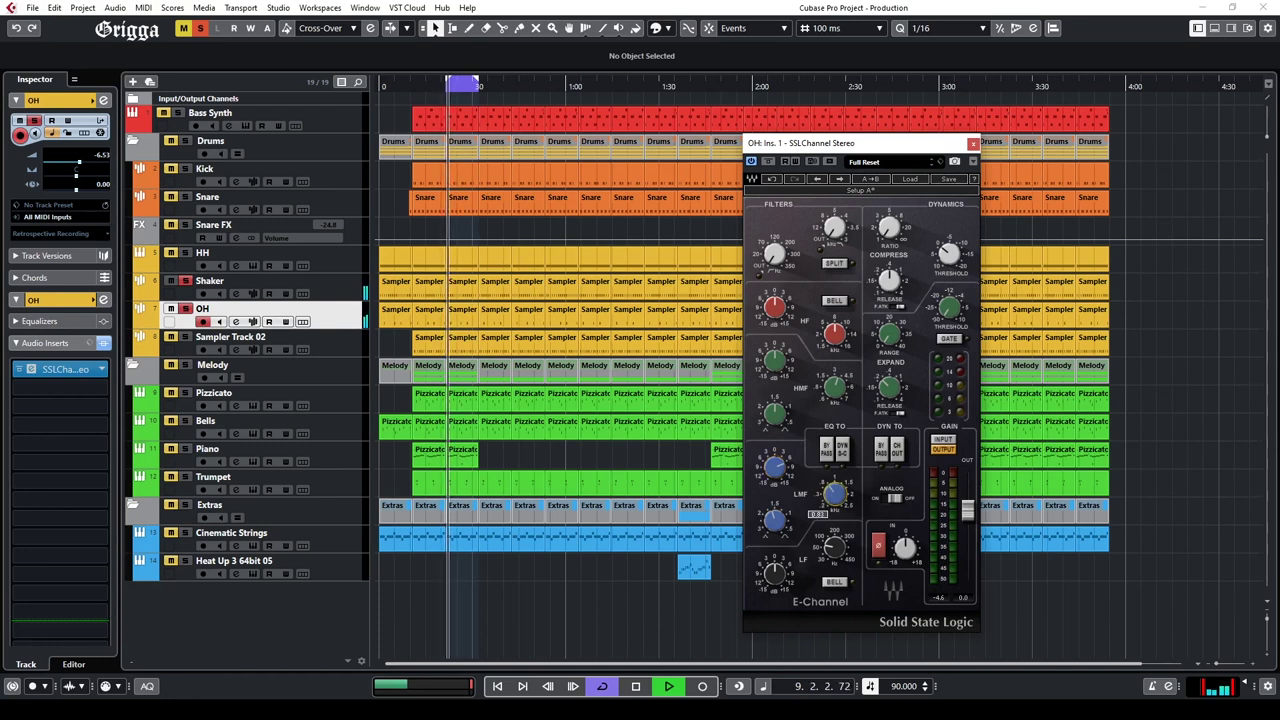
drag(777, 470, 777, 460)
drag(837, 500, 775, 474)
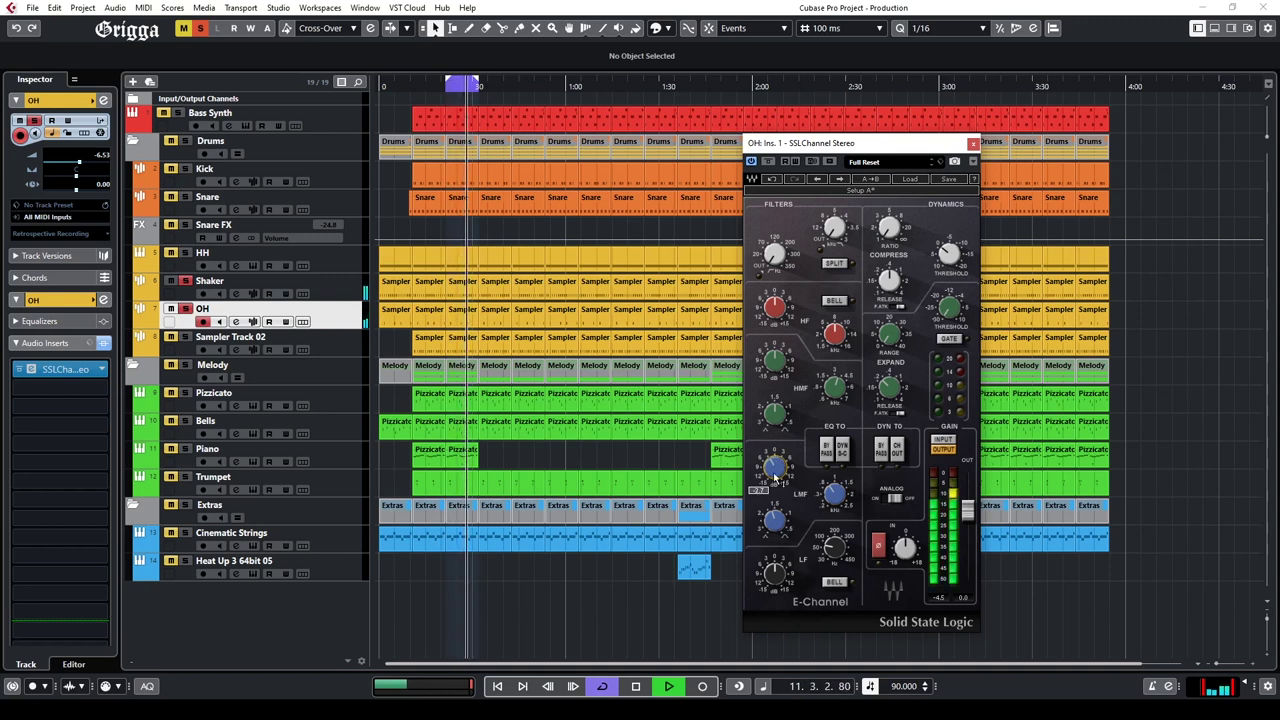
Step: Fine-tune the low-frequency (LF) and low-mid (LMF) gains on OH's SSLChannel
drag(774, 577, 774, 582)
drag(773, 470, 773, 475)
drag(774, 577, 774, 580)
Step: Boost OH's high-mid (HMF) band, sweep its frequency and fine-tune its gain, with loop playback stopped
drag(774, 360, 834, 386)
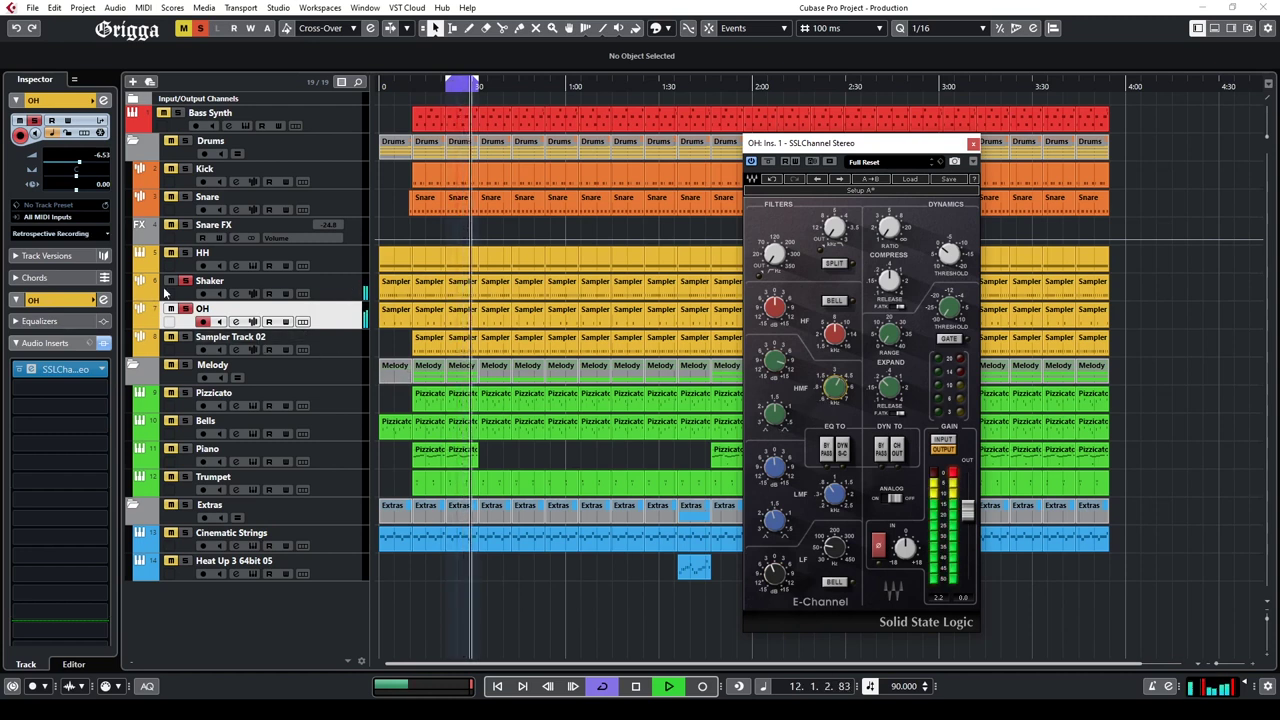
drag(772, 362, 772, 388)
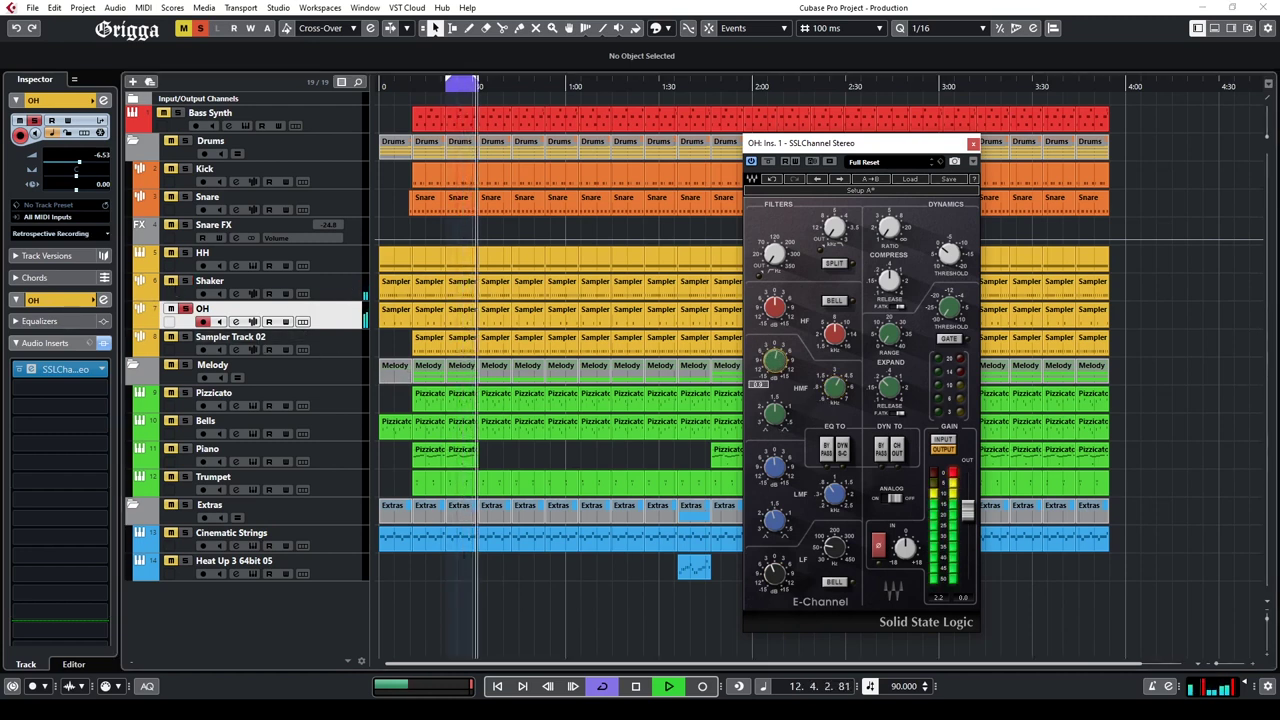
key(space)
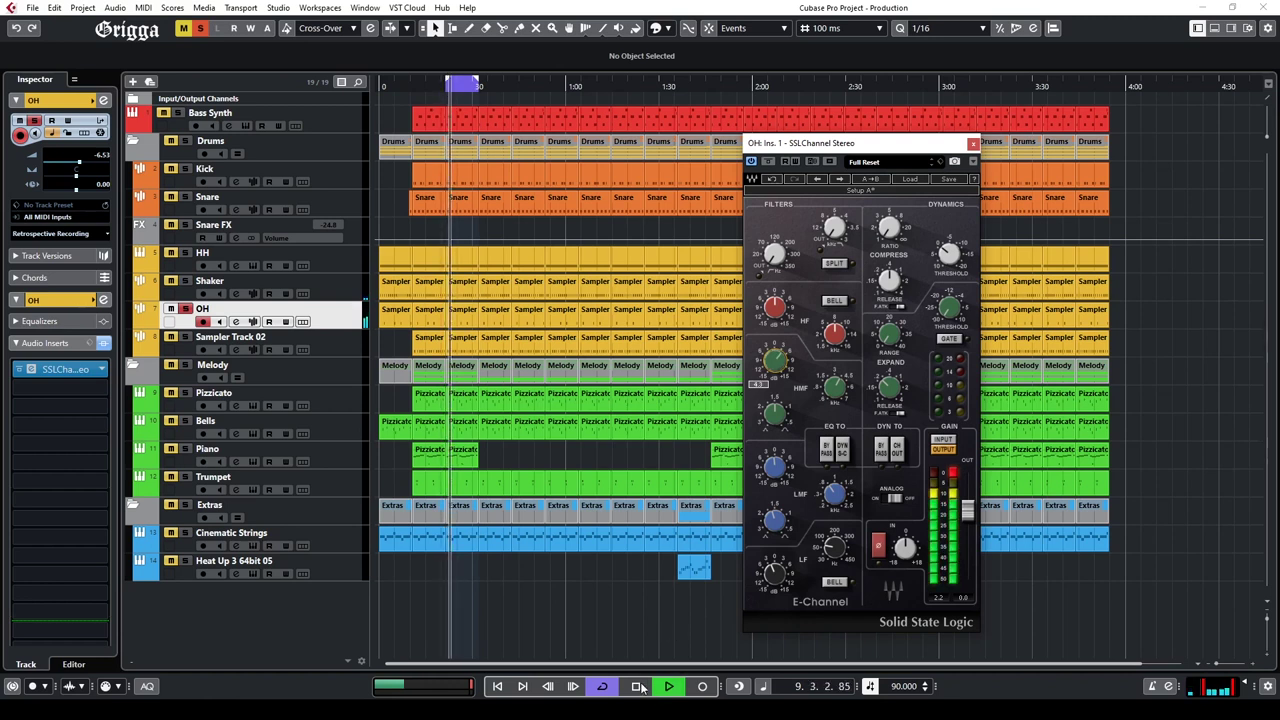
drag(833, 389, 833, 370)
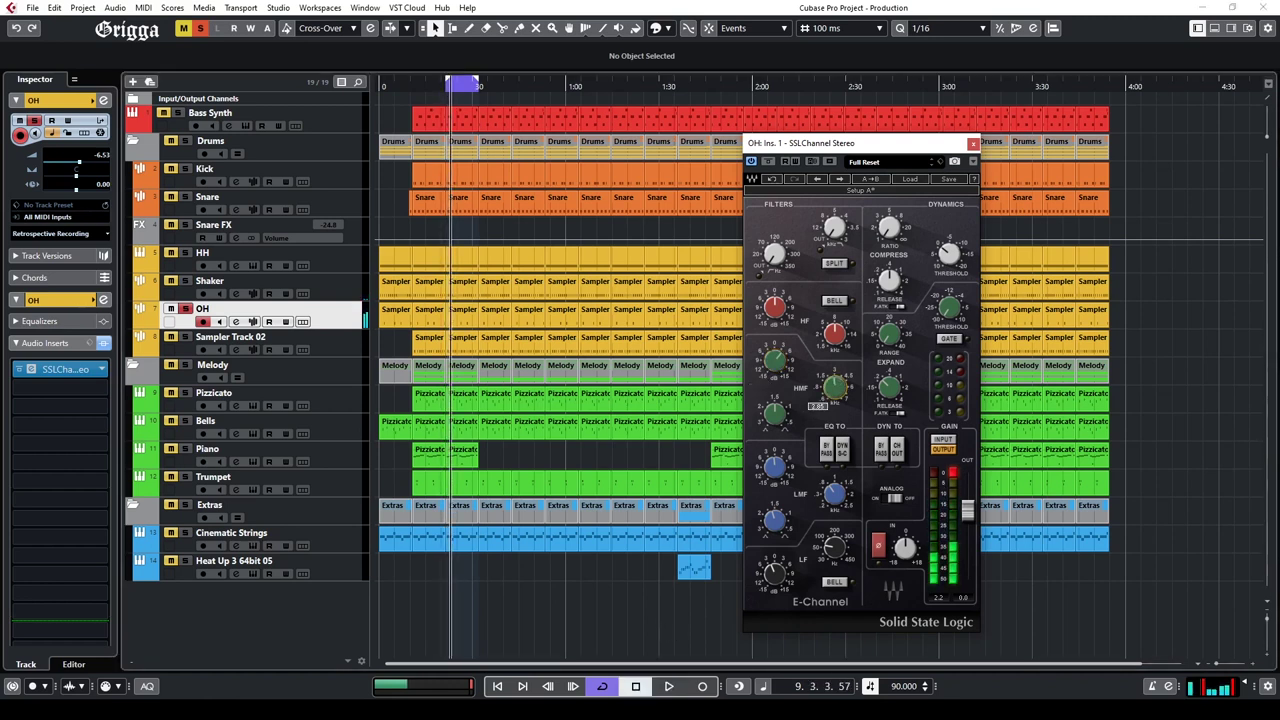
drag(776, 364, 776, 345)
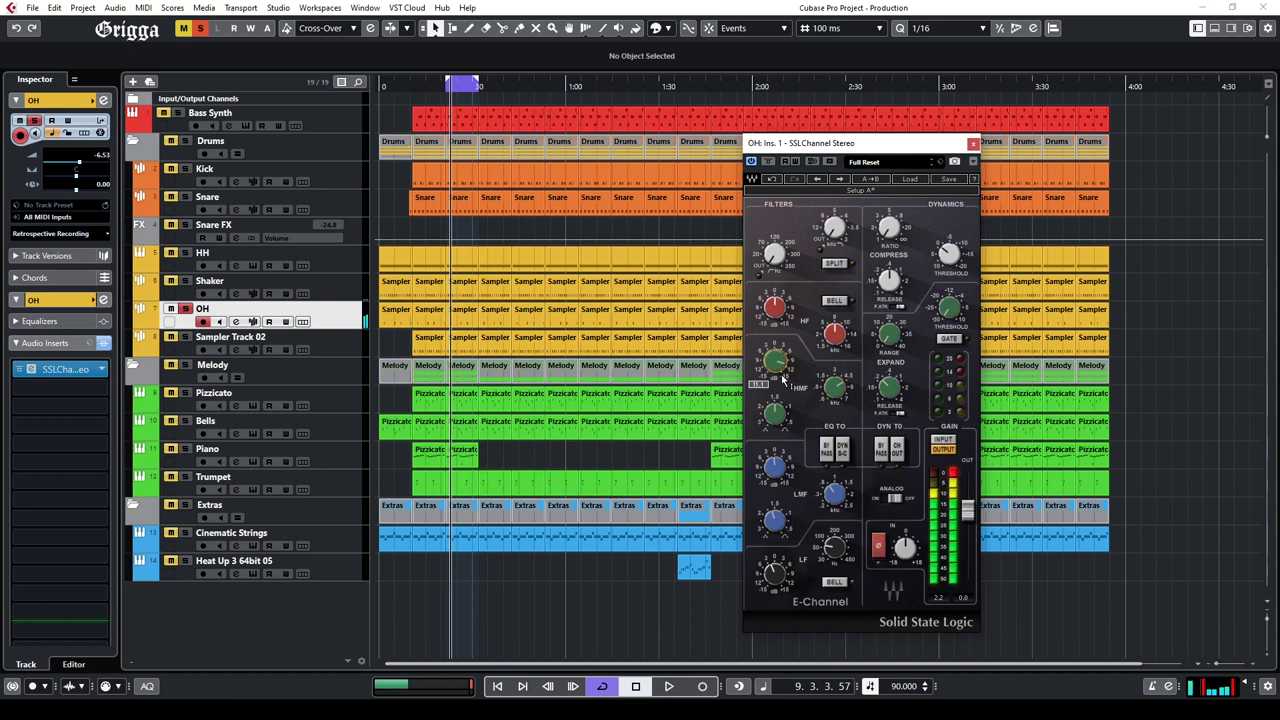
drag(832, 387, 832, 397)
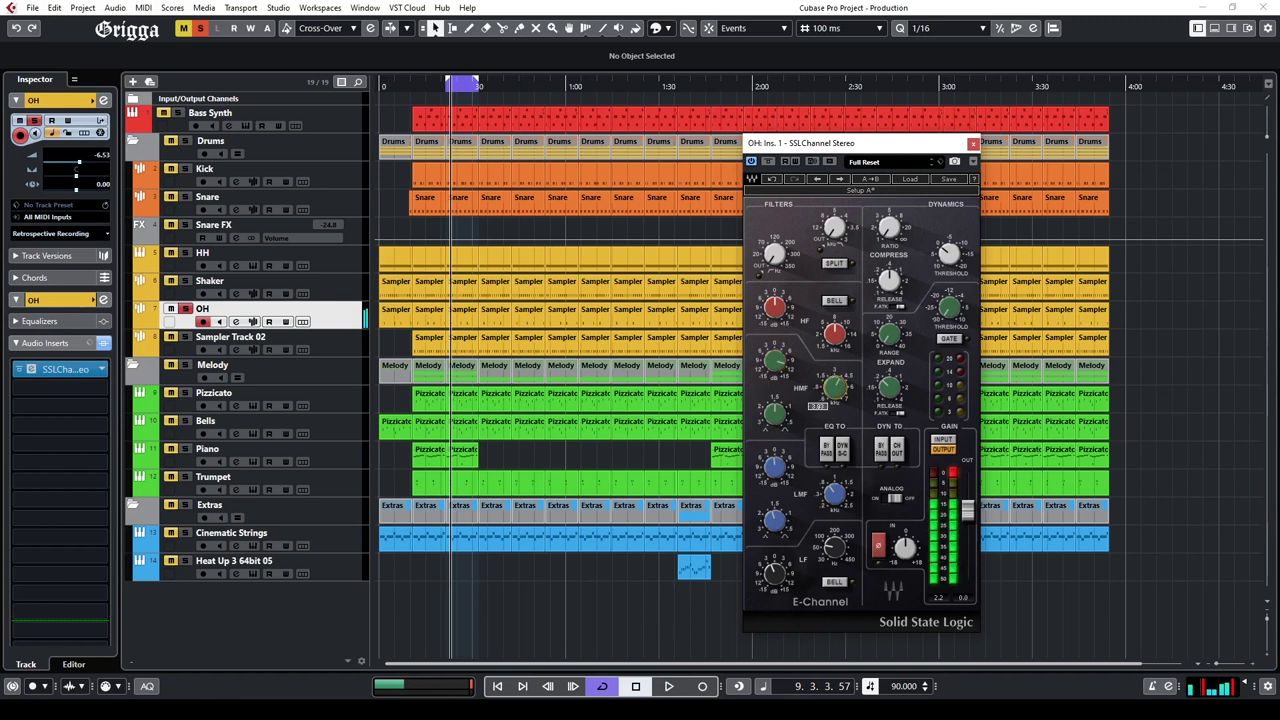
drag(775, 362, 775, 375)
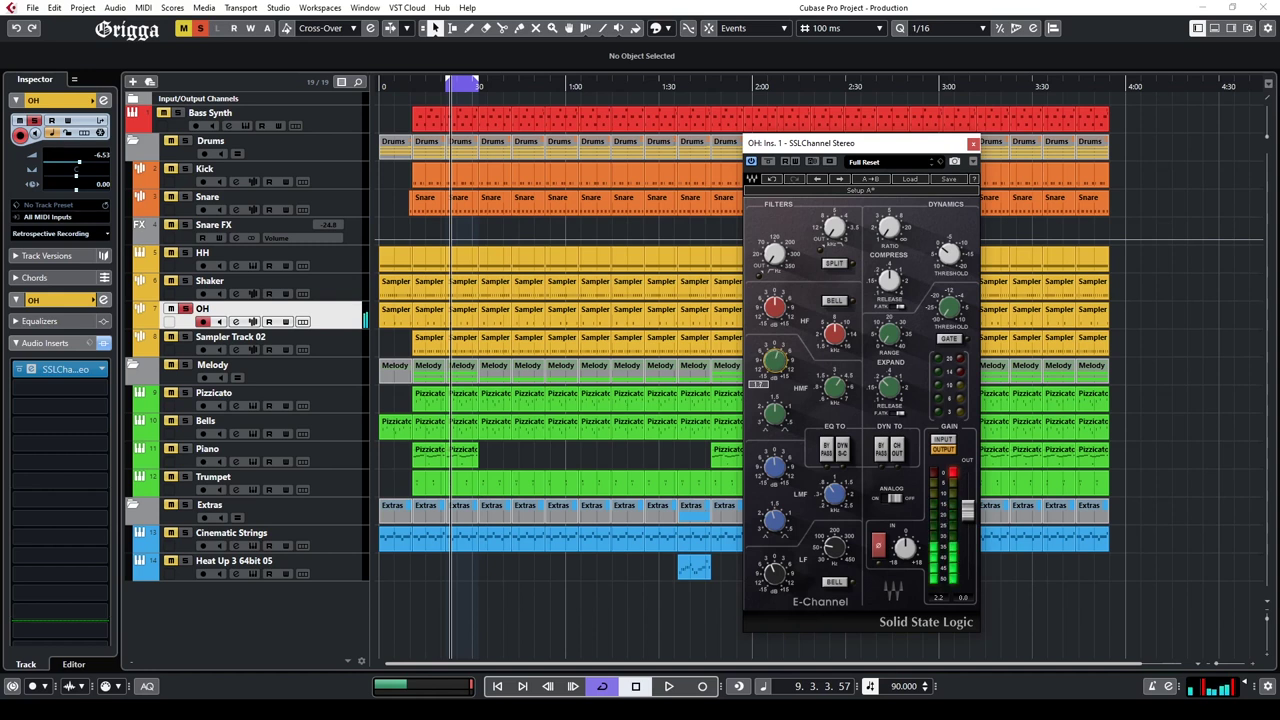
Step: Shape OH's high-frequency (HF) band with Bell enabled, toggle the SSLChannel's analog emulation, and close the window
drag(773, 314, 773, 292)
drag(776, 356, 776, 362)
mouse_move(834, 333)
mouse_down()
mouse_move(776, 310)
mouse_move(834, 332)
mouse_up()
click(836, 302)
click(836, 335)
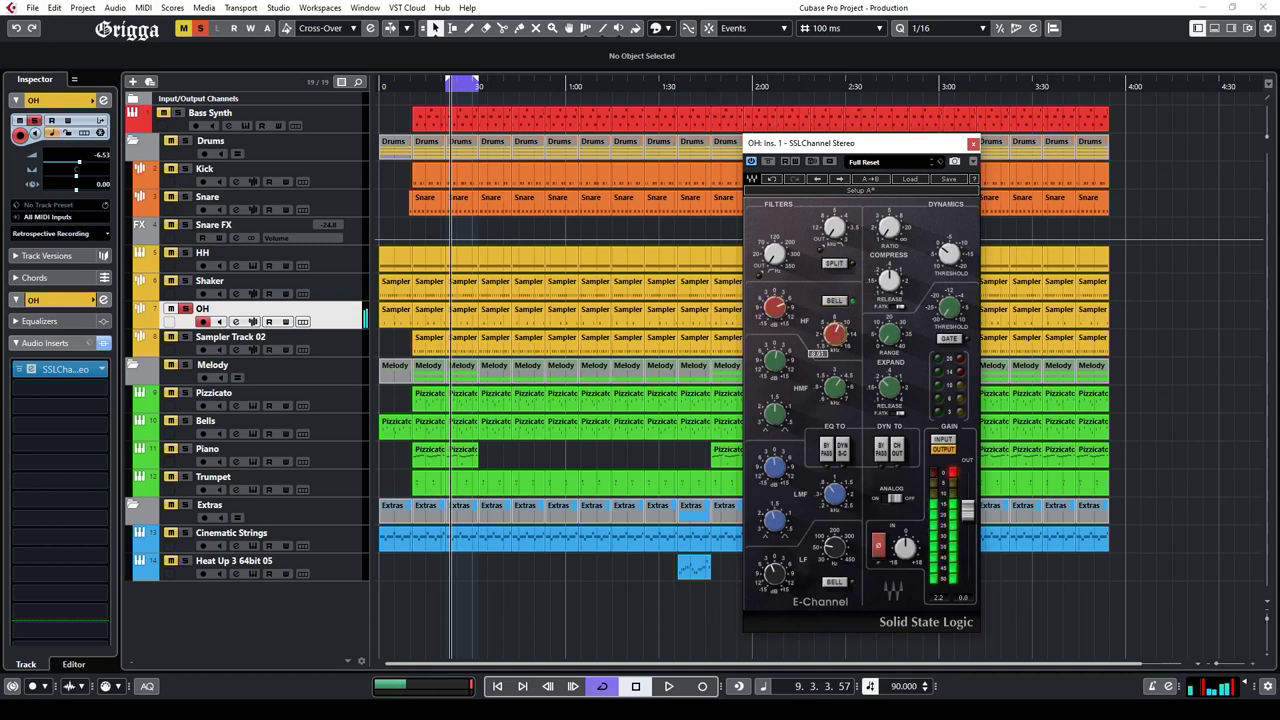
click(773, 320)
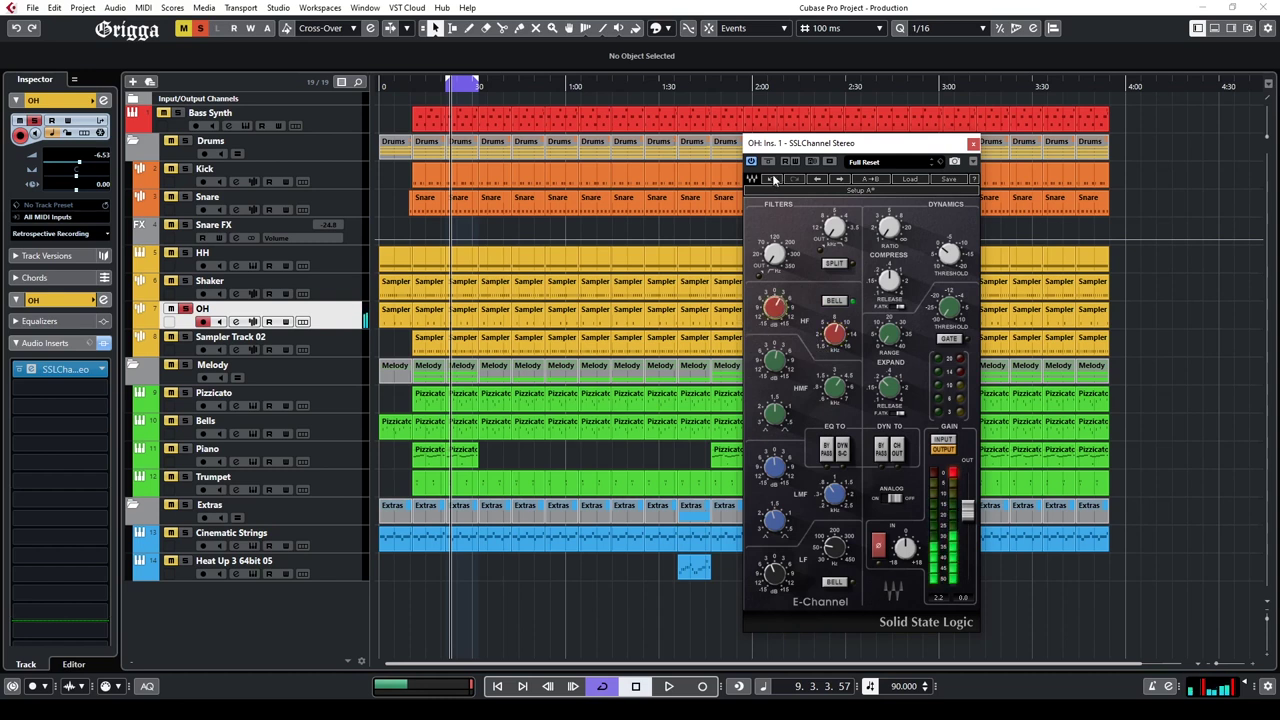
click(887, 499)
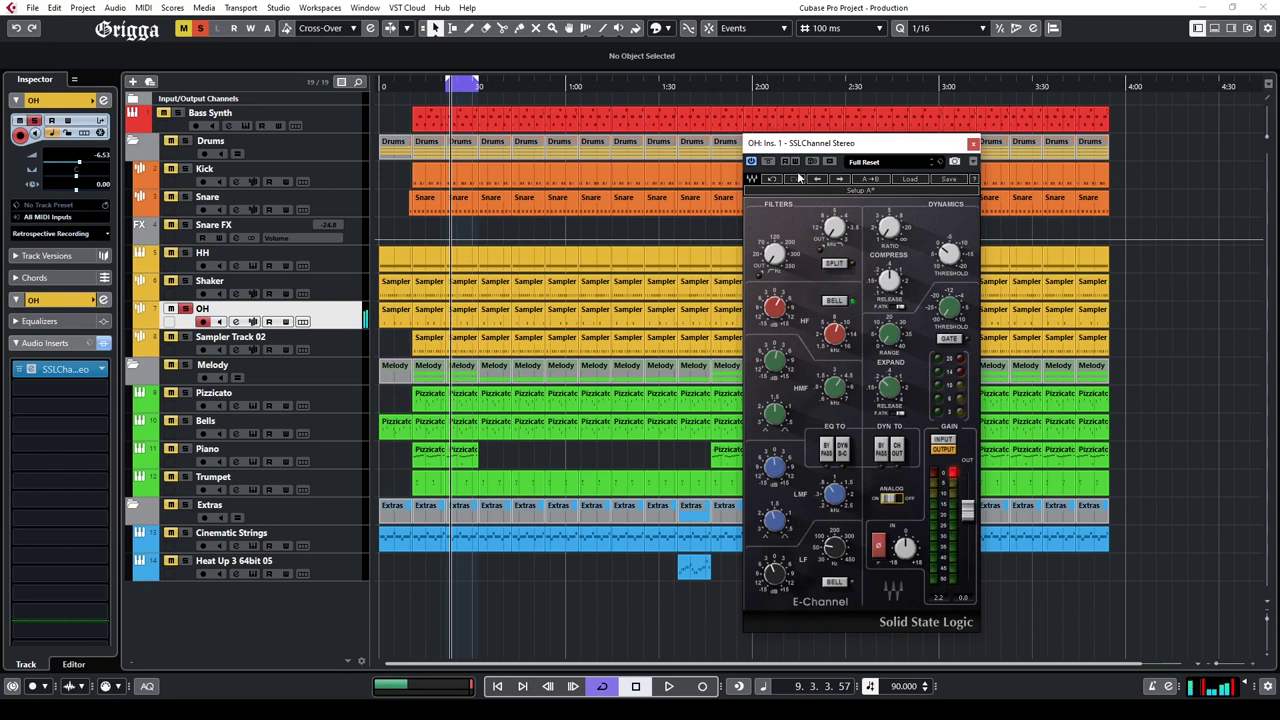
click(972, 144)
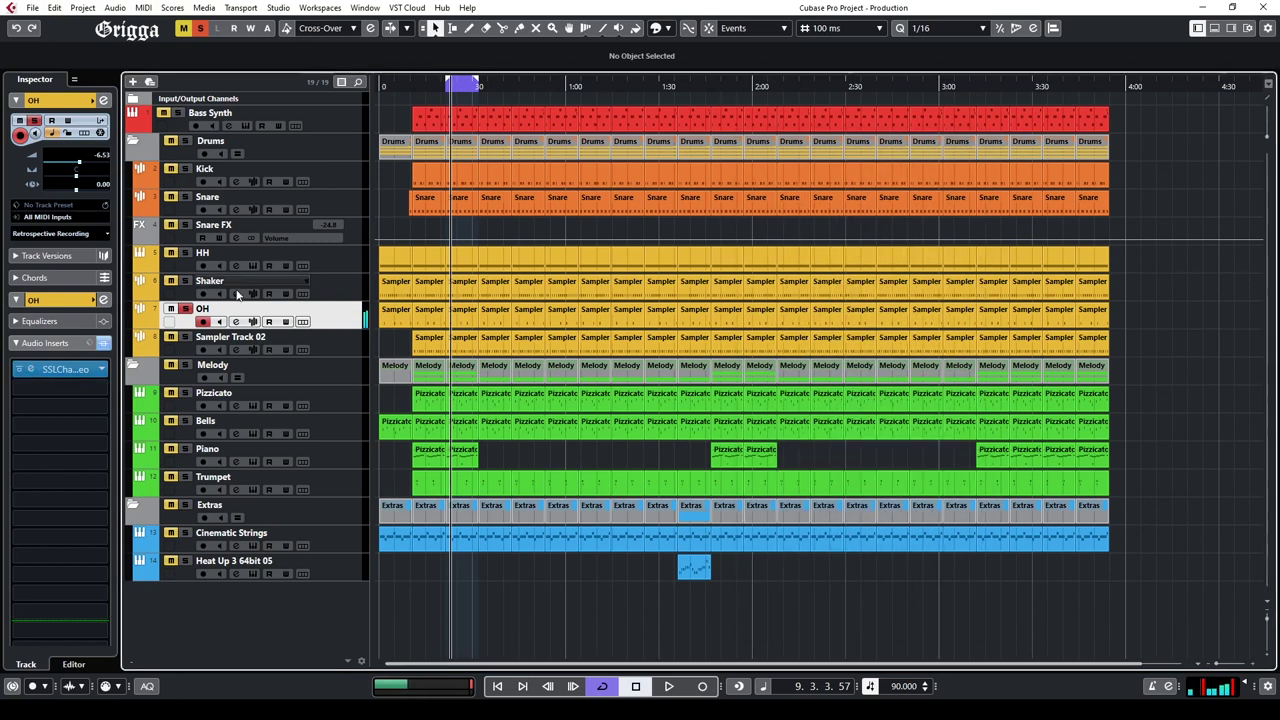
Step: Resume loop playback with the drum tracks soloed, then select and solo Sampler Track 02
key(space)
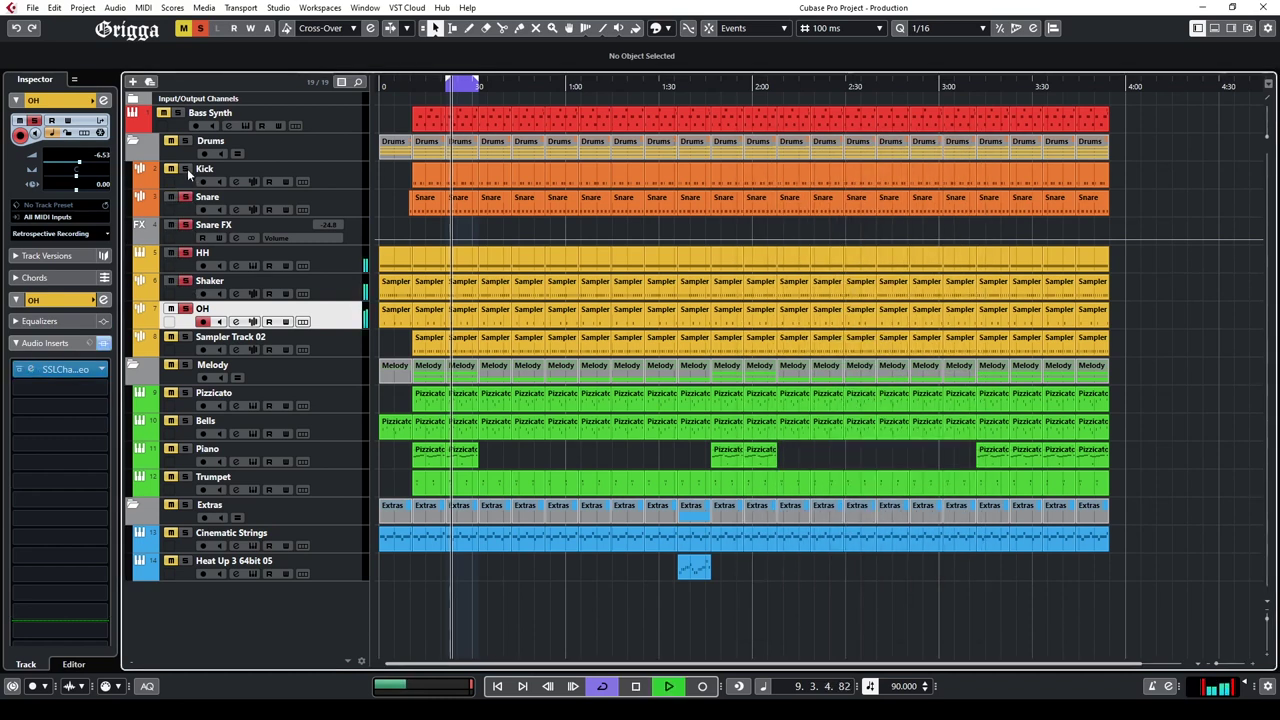
click(335, 344)
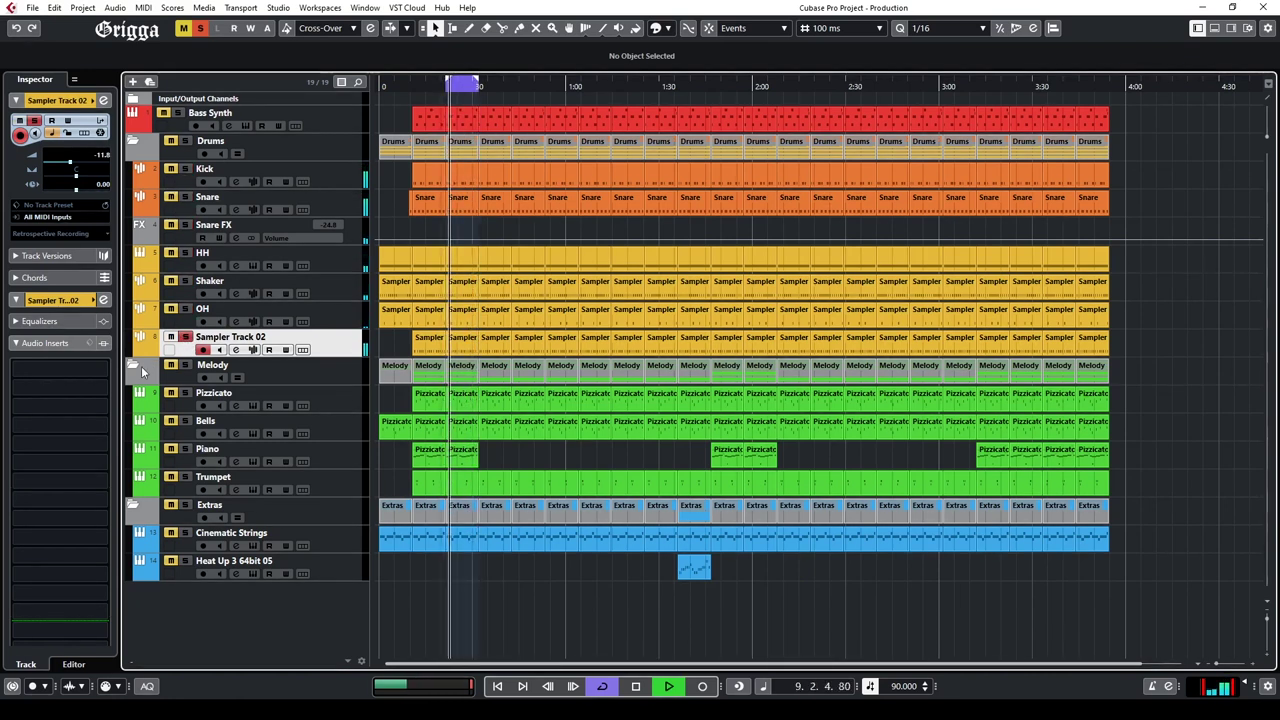
Step: Insert SSLChannel Stereo in Sampler Track 02's first insert slot and bring up the MixConsole
click(72, 369)
click(34, 437)
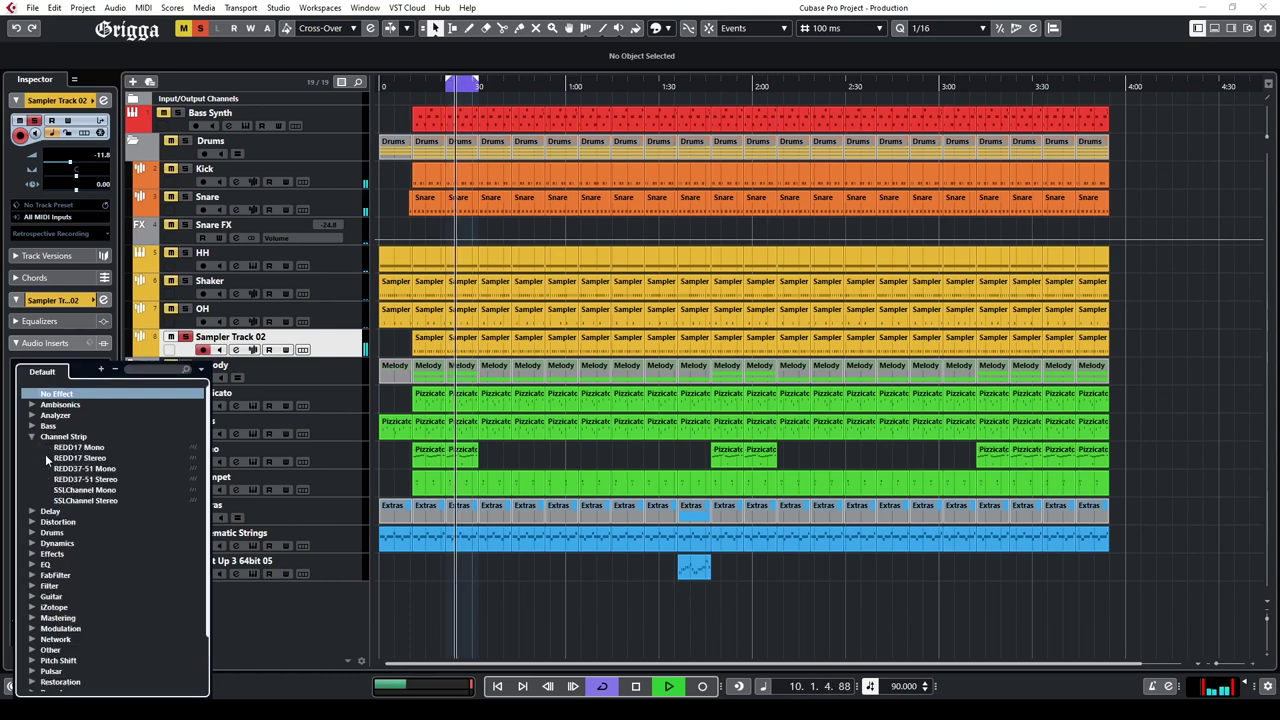
click(72, 494)
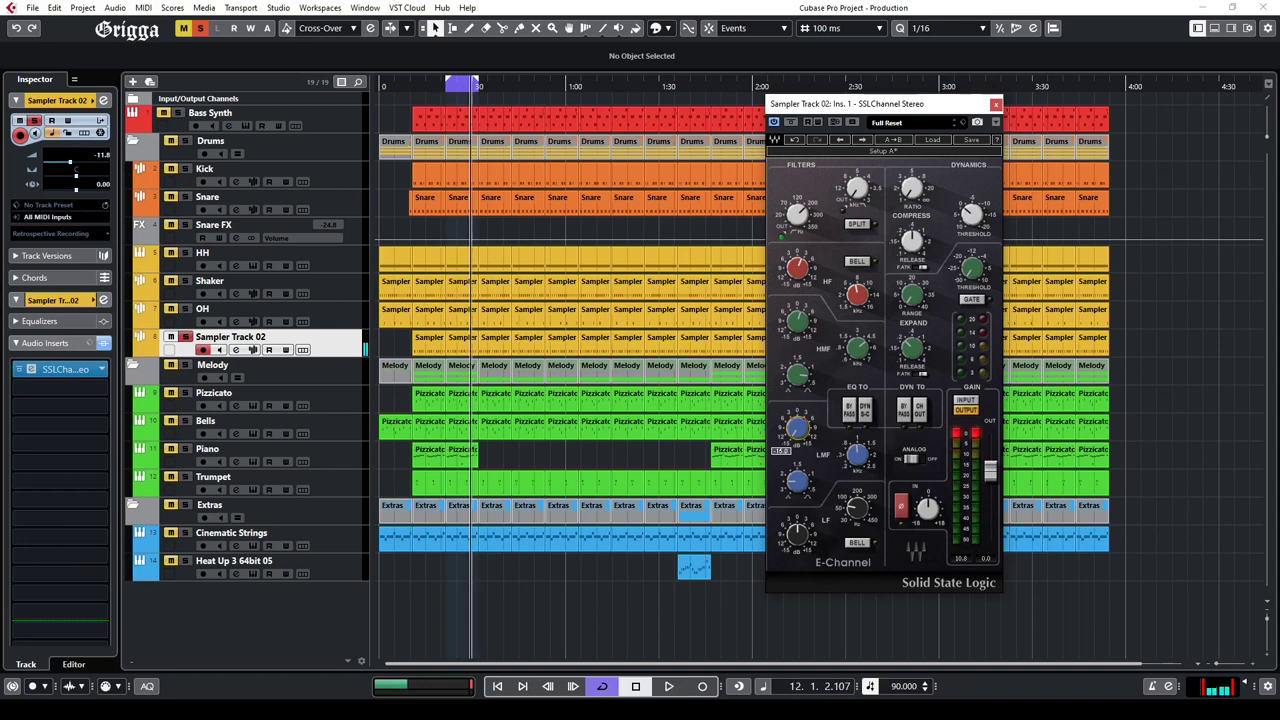
key(F3)
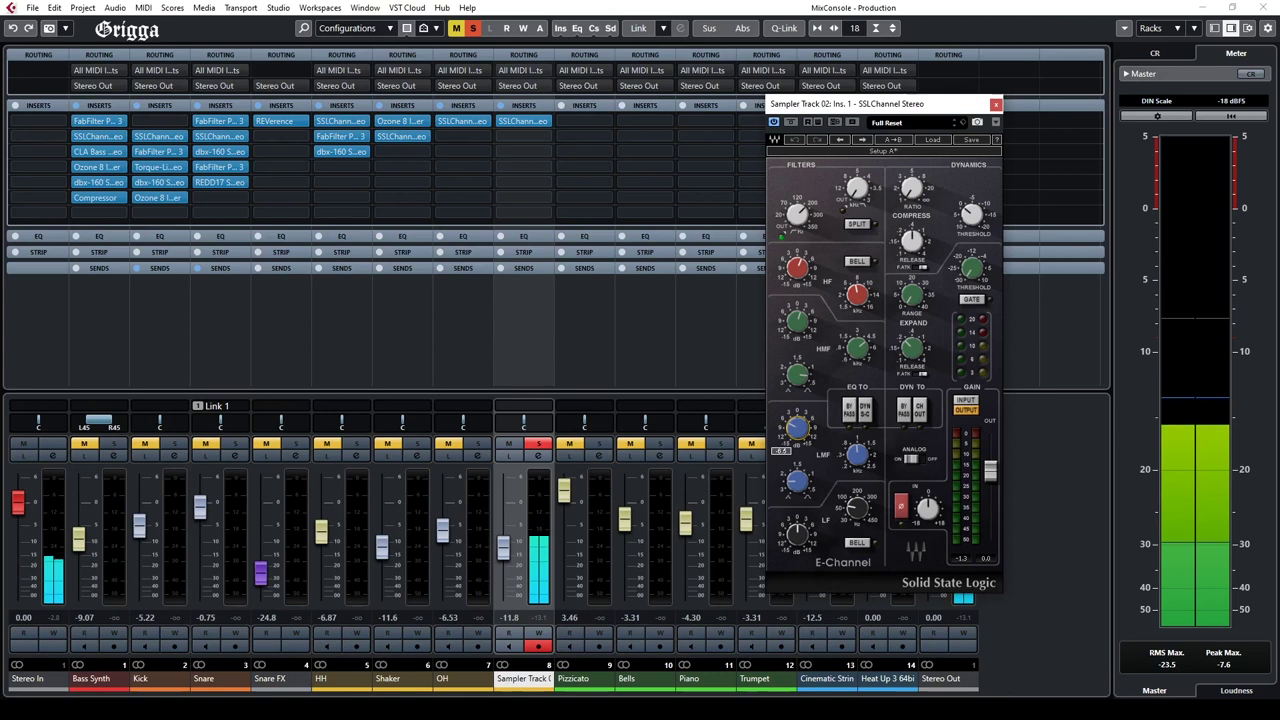
Step: Adjust the LF gain and frequency on Sampler Track 02's SSLChannel, compare it against bypass, and close the plug-in window
drag(797, 535, 797, 460)
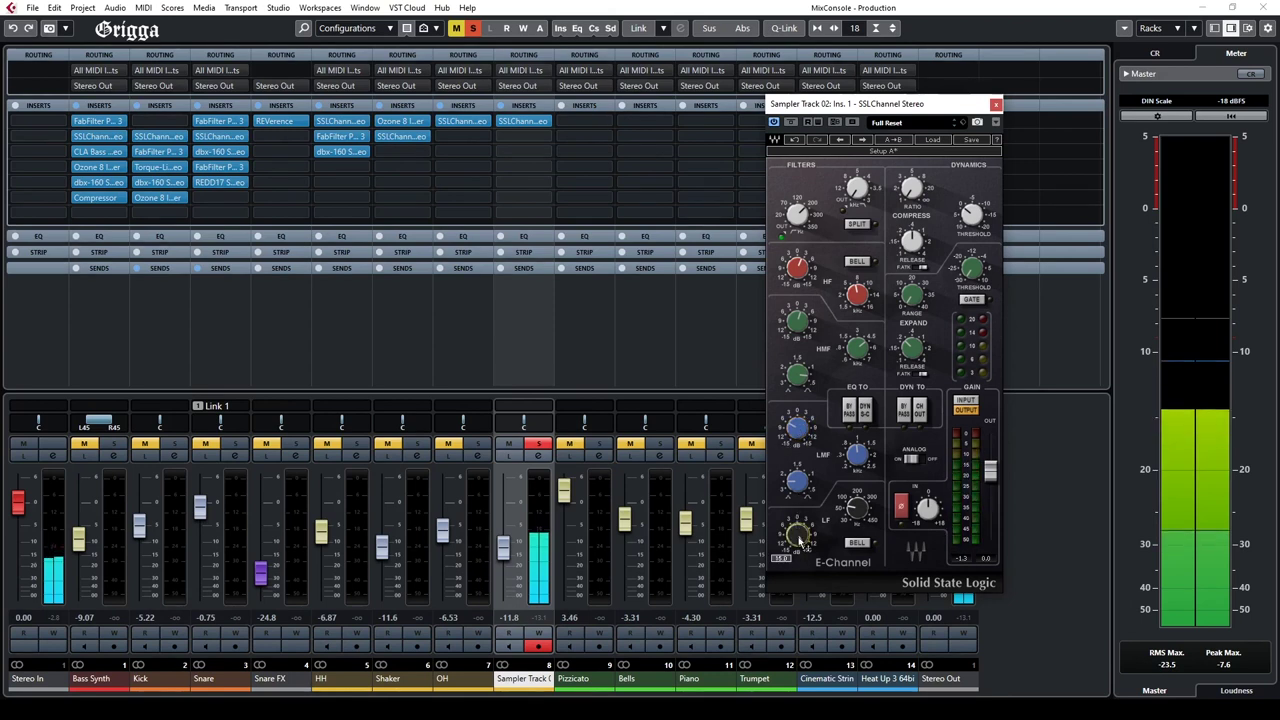
drag(857, 508, 857, 489)
drag(798, 536, 798, 610)
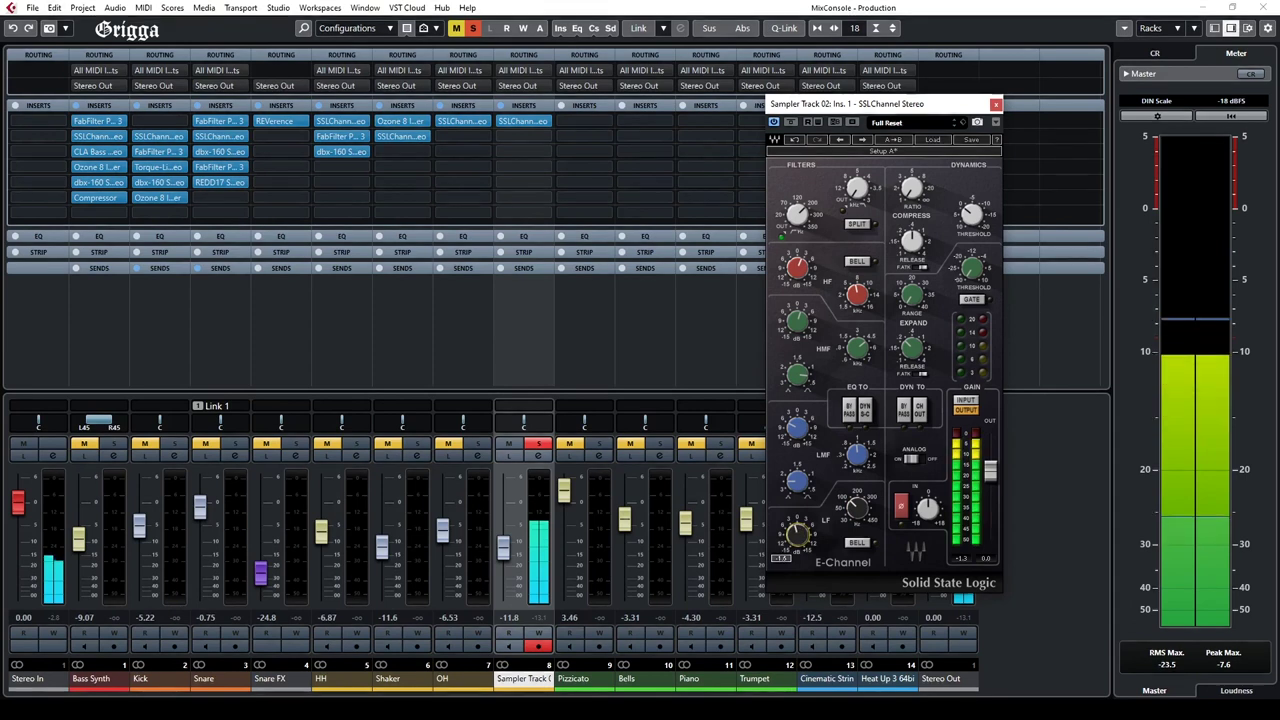
click(790, 122)
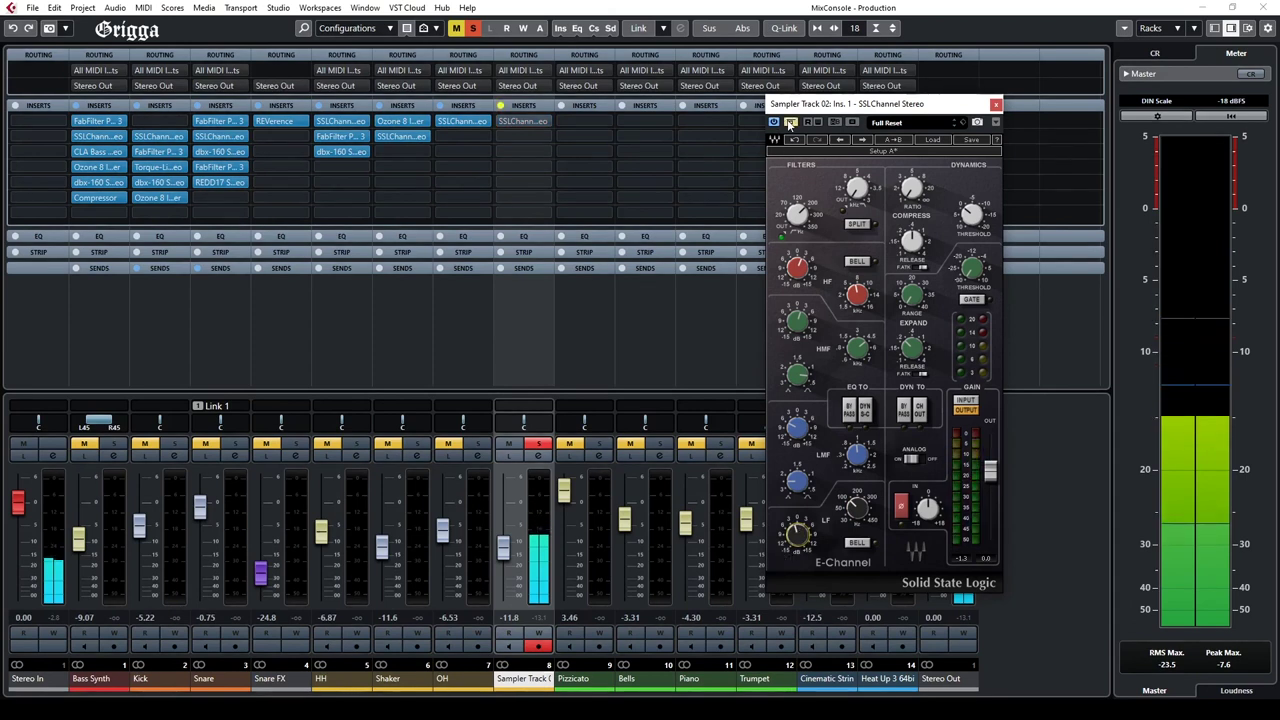
click(790, 123)
click(996, 104)
Step: Add FabFilter Pro-Q 3 as Sampler Track 02's second insert, shape a band on its curve, and close the plug-in
click(537, 137)
click(516, 271)
click(548, 298)
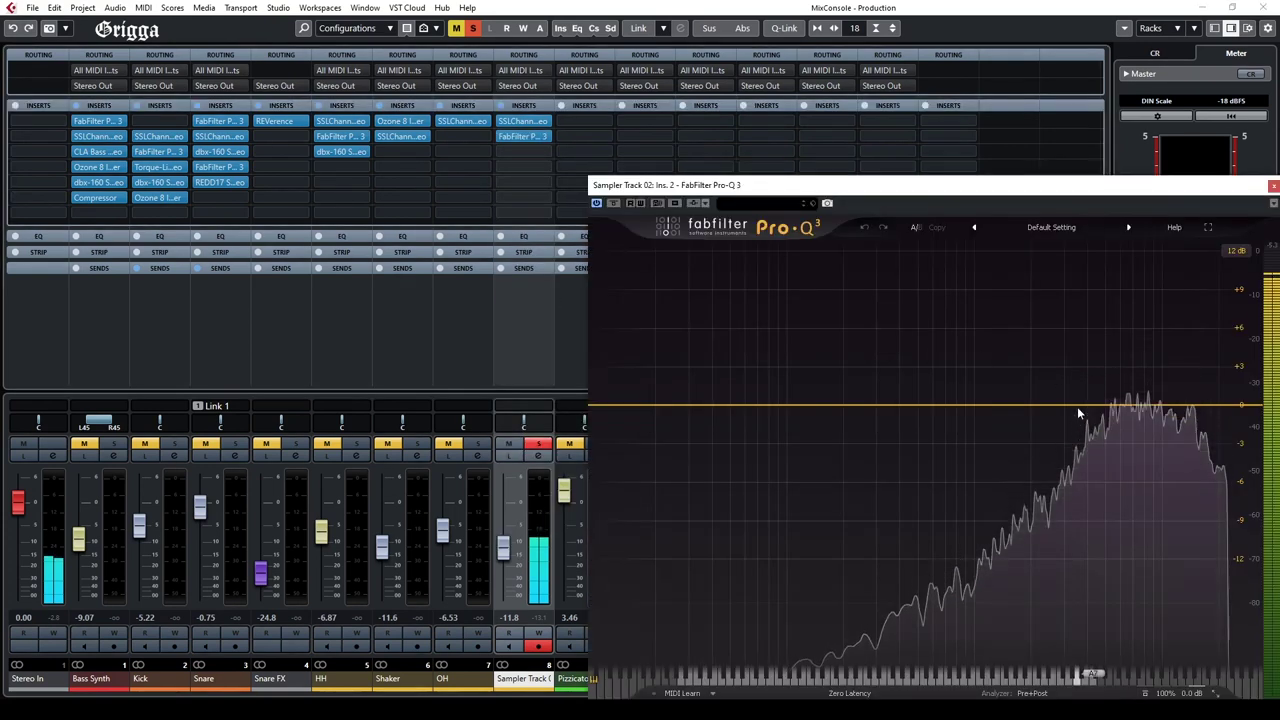
drag(1078, 408, 997, 423)
click(1273, 187)
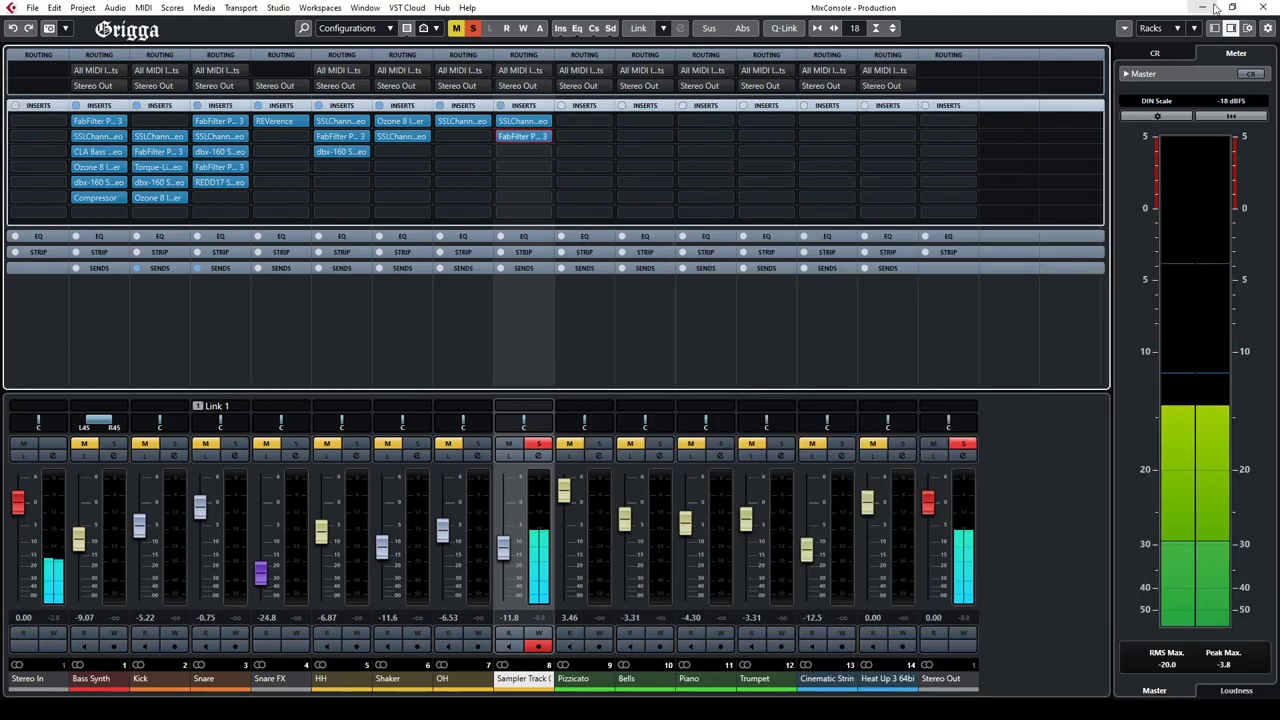
Step: Return to the project and open Sampler Track 02's looped MIDI event, starting at bar 9, in the lower-zone Key Editor
key(F3)
click(1214, 28)
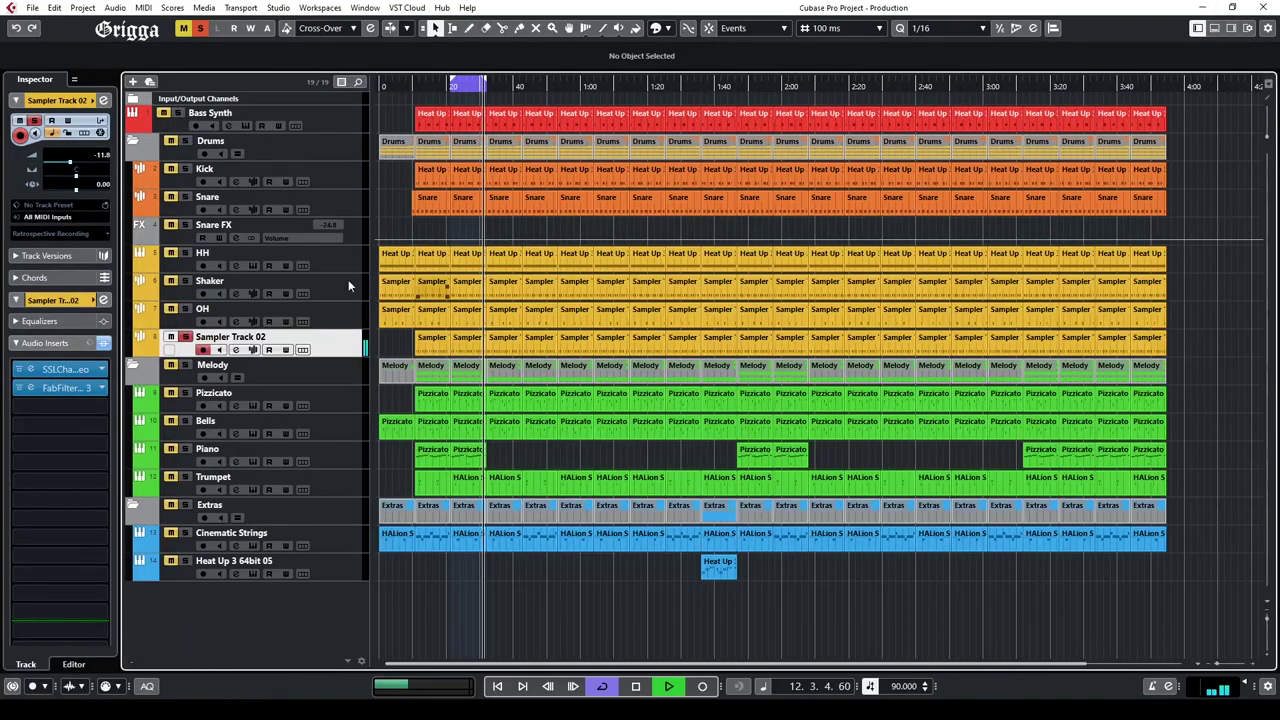
click(460, 346)
key(Return)
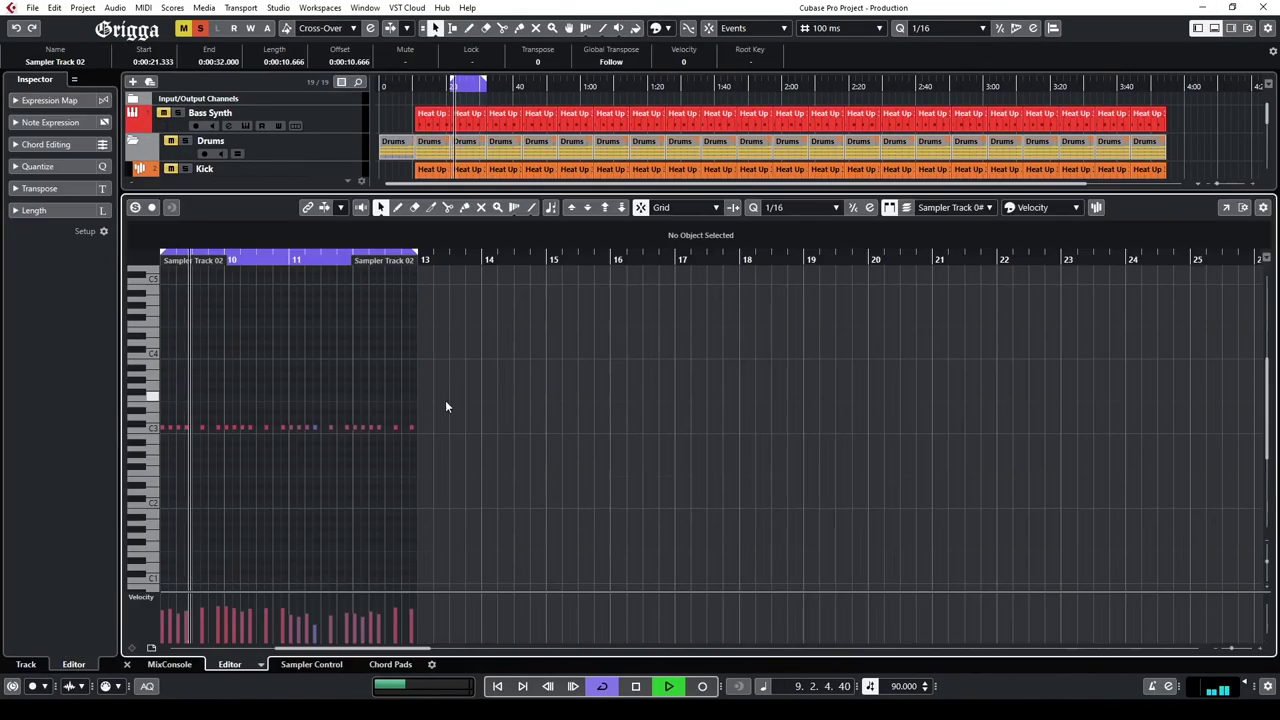
scroll(461, 152, down, 4)
scroll(461, 152, up, 4)
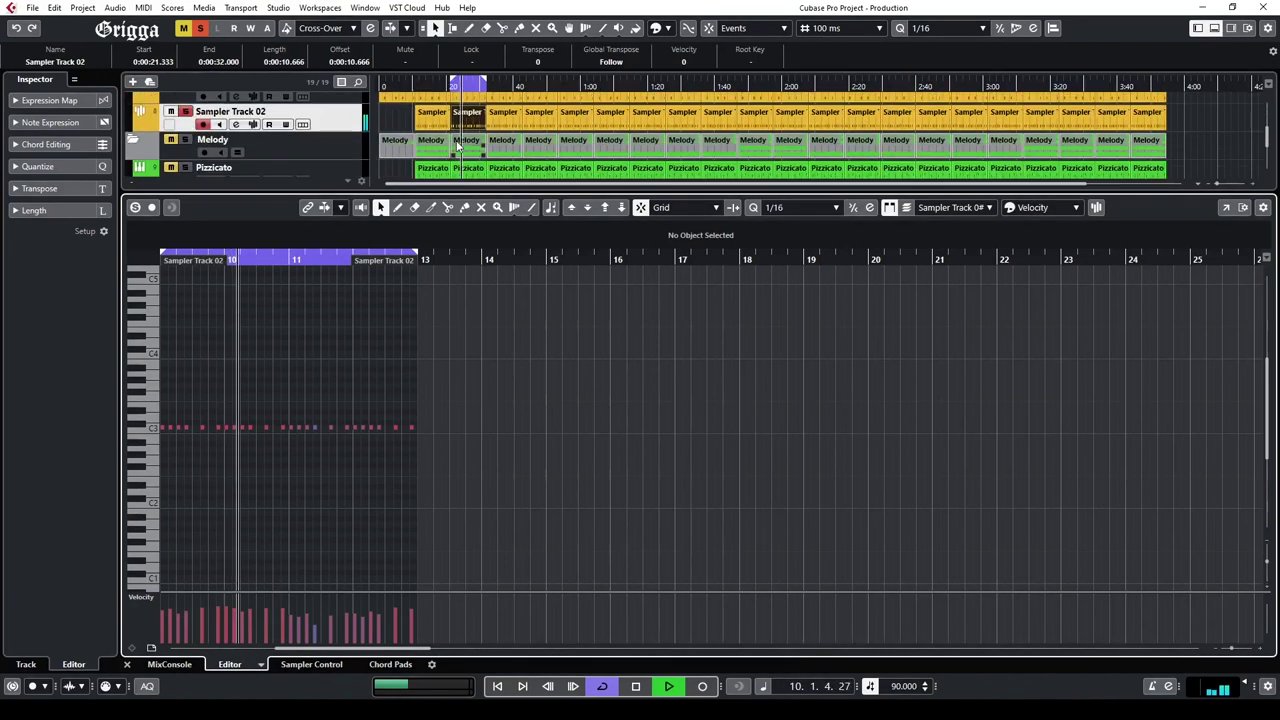
Step: Select all C3 notes in the Sampler Track 02 event and even out their velocities to 99
drag(452, 368, 330, 448)
drag(892, 598, 893, 612)
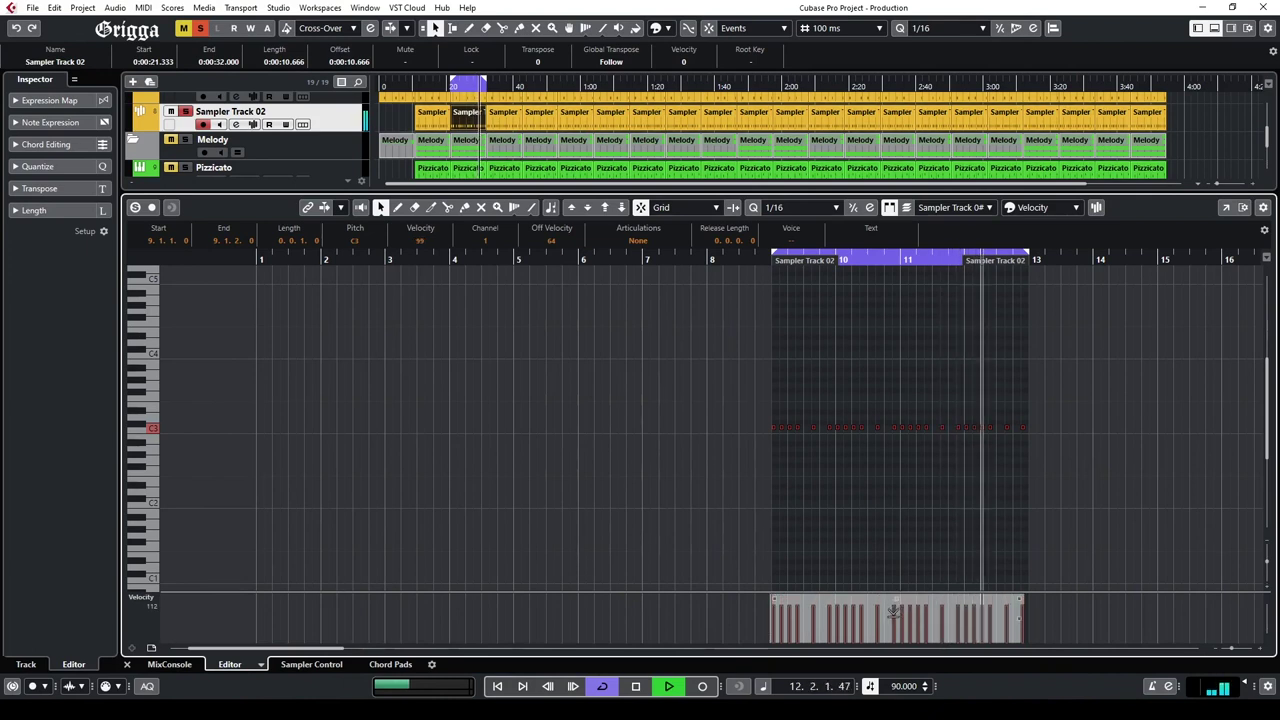
click(811, 537)
drag(948, 260, 895, 279)
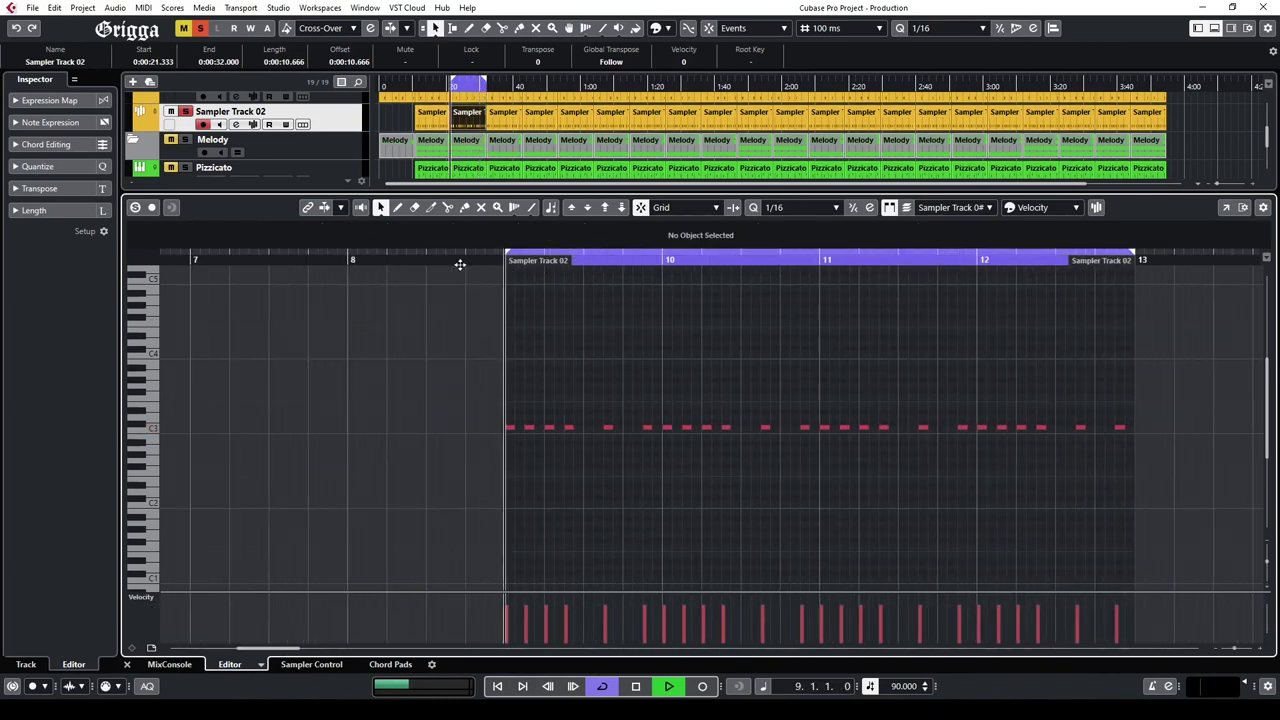
click(568, 428)
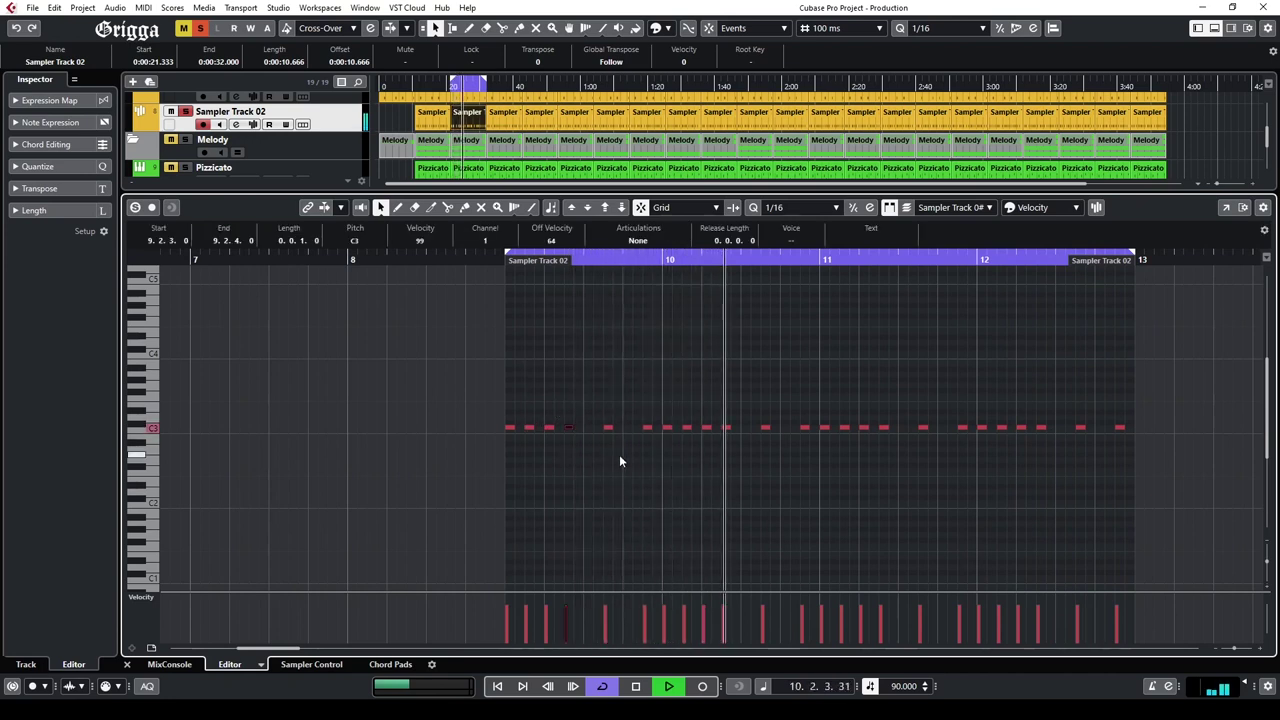
shift+click(726, 428)
shift+click(884, 428)
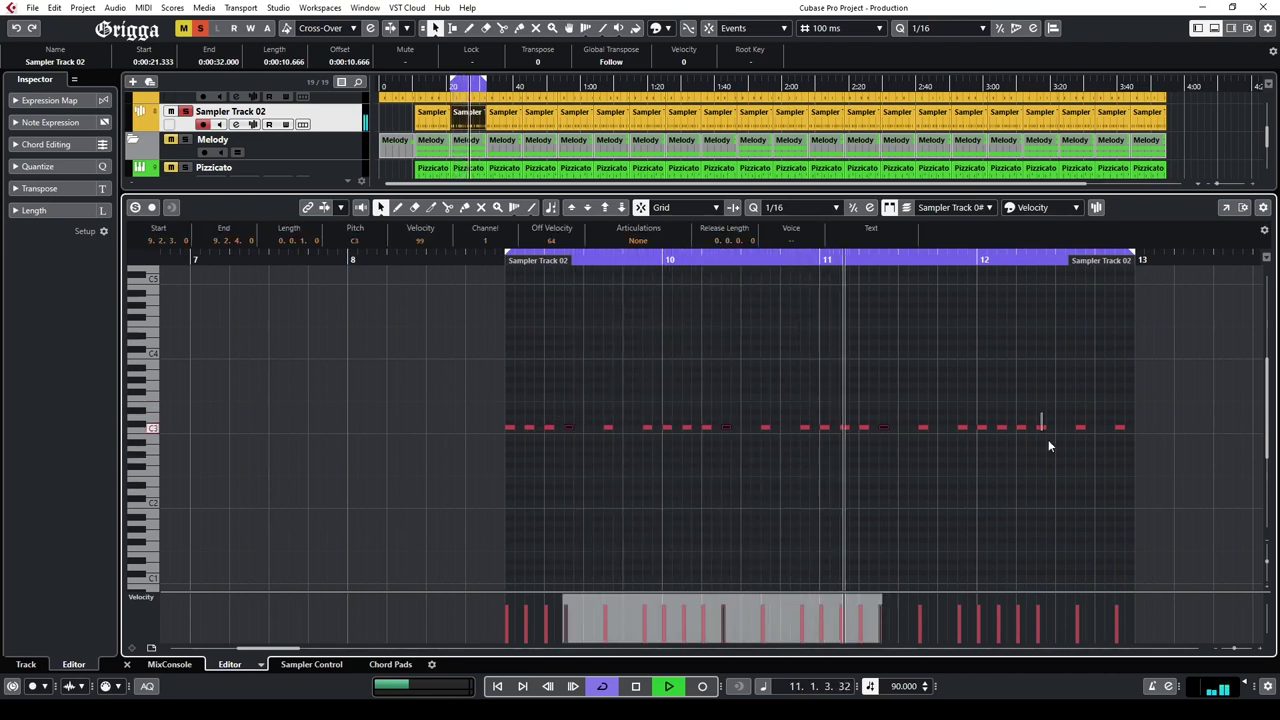
shift+click(1042, 428)
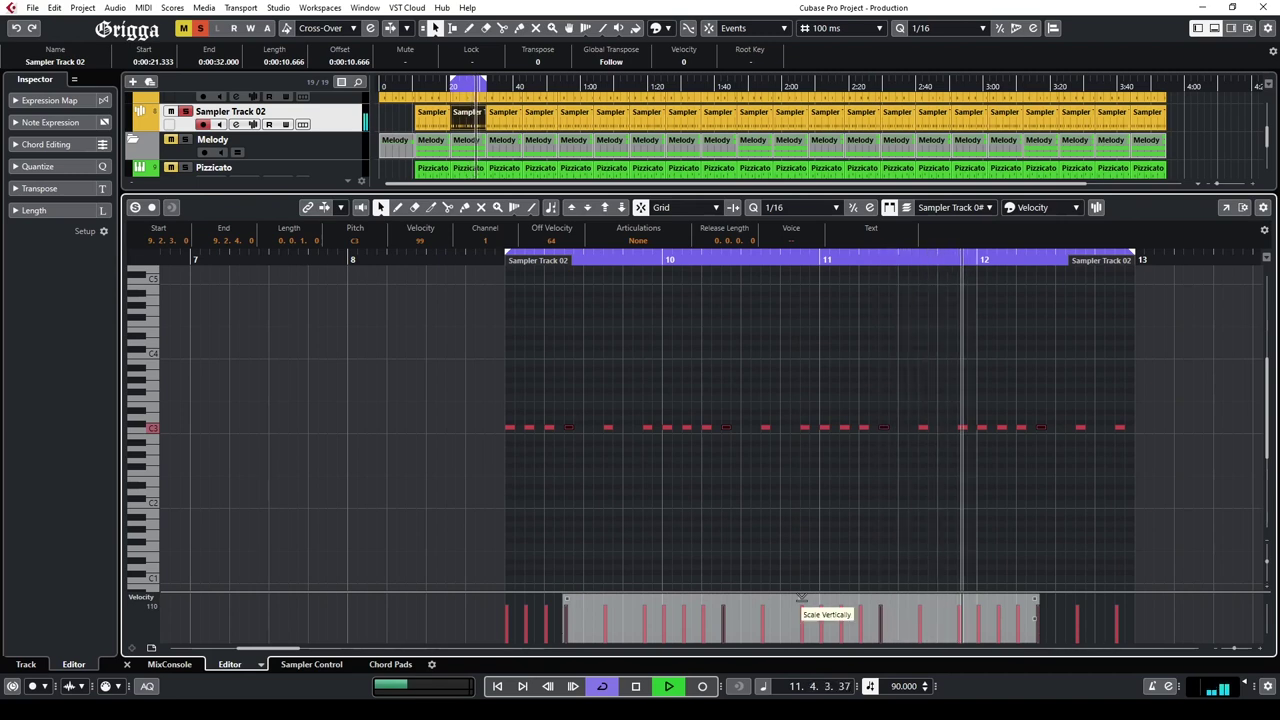
click(609, 437)
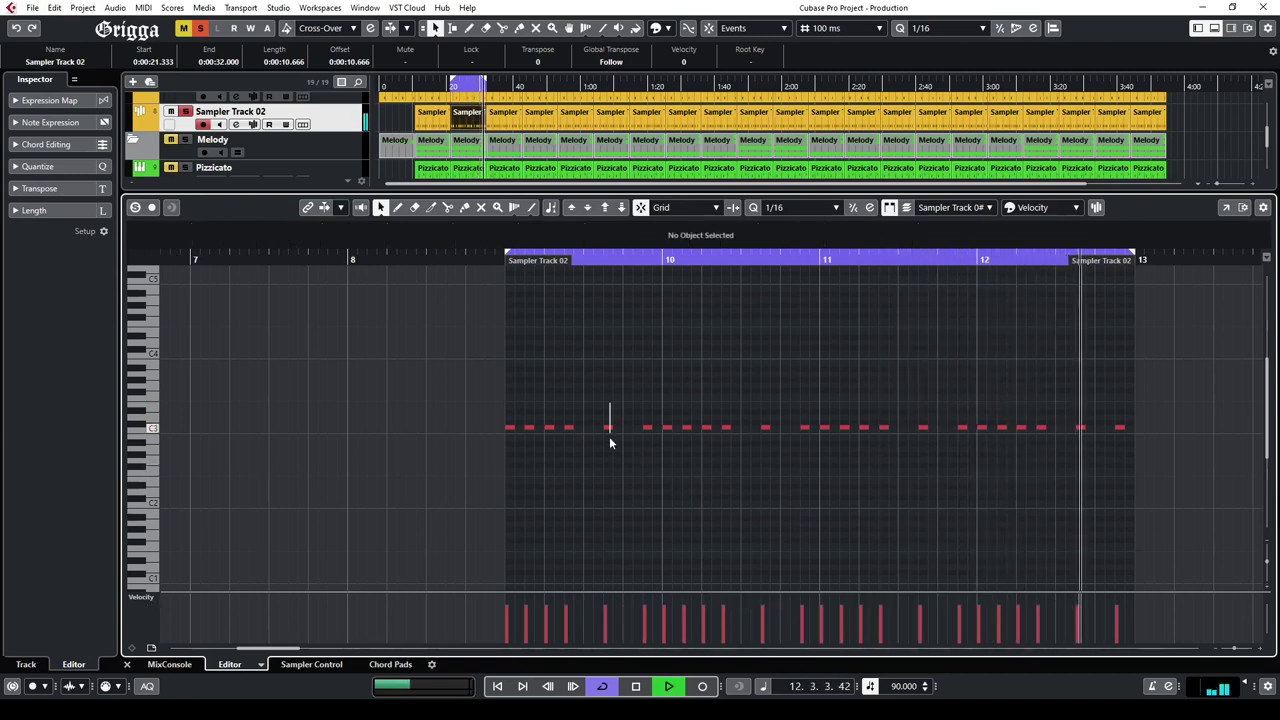
Step: Lower the velocity of the fifth note in each bar, the one at position 9.3.3 and its repeats, to about 86
shift+click(609, 429)
shift+click(765, 428)
shift+click(923, 428)
shift+click(1080, 428)
drag(838, 599, 838, 605)
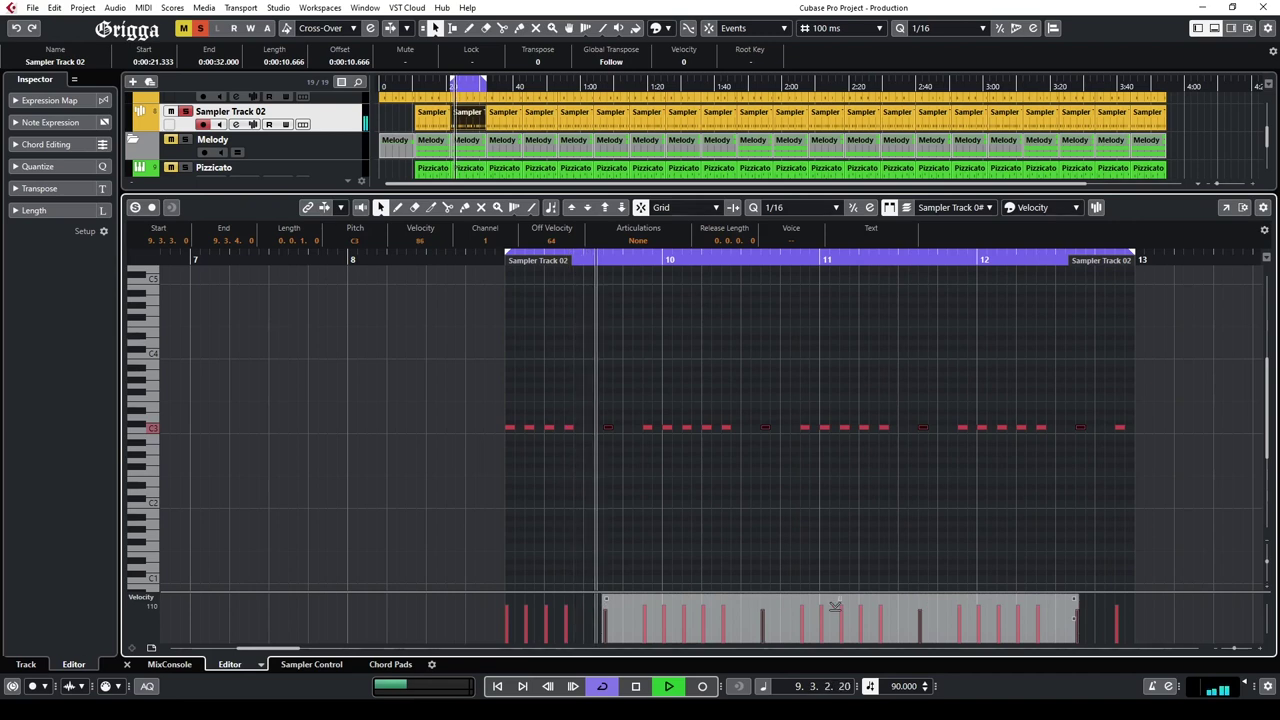
click(509, 428)
shift+click(667, 428)
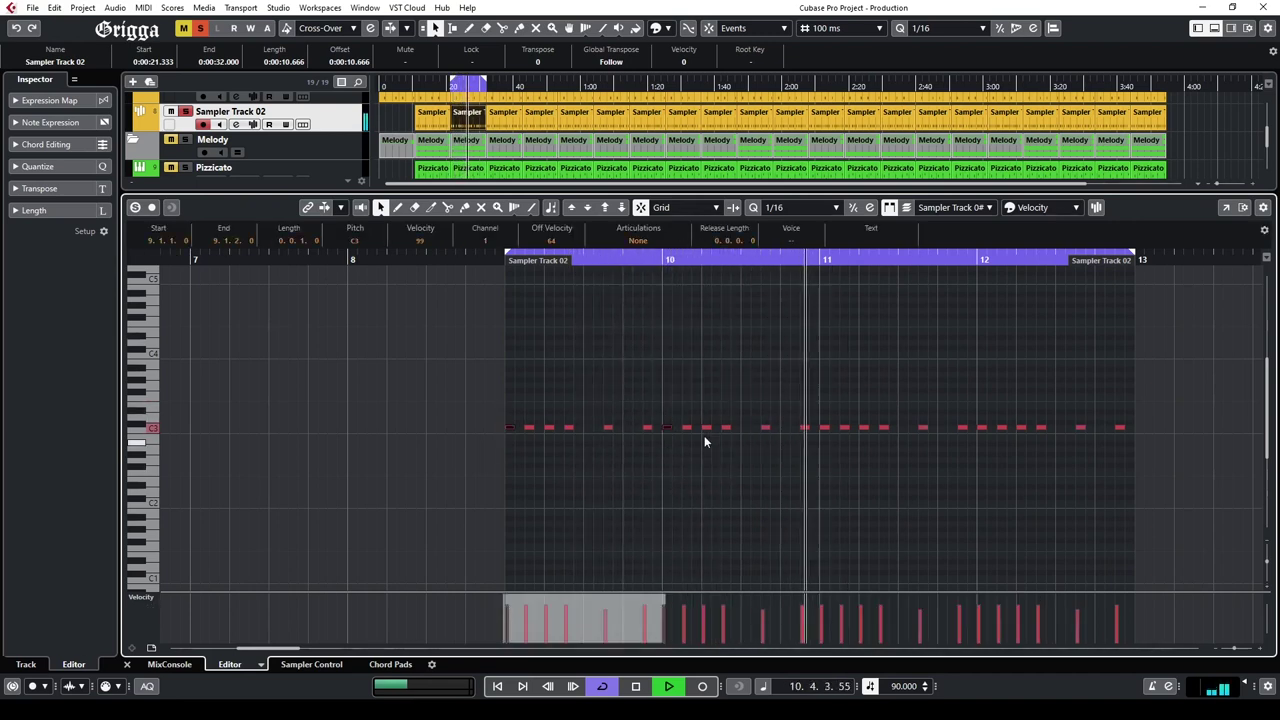
shift+click(805, 429)
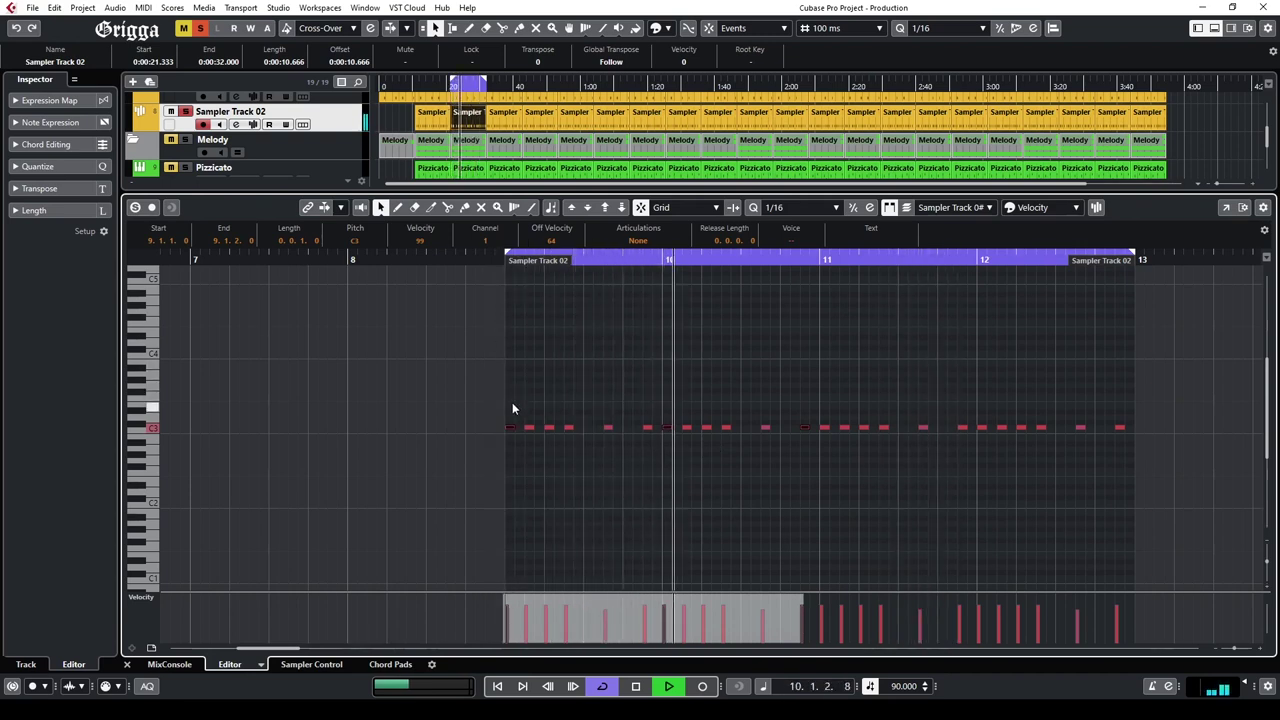
click(513, 428)
Step: Reduce the velocity of the last note in each bar, at position 9.4.3 and its repeats, and deselect them
drag(635, 409, 652, 437)
shift+click(805, 427)
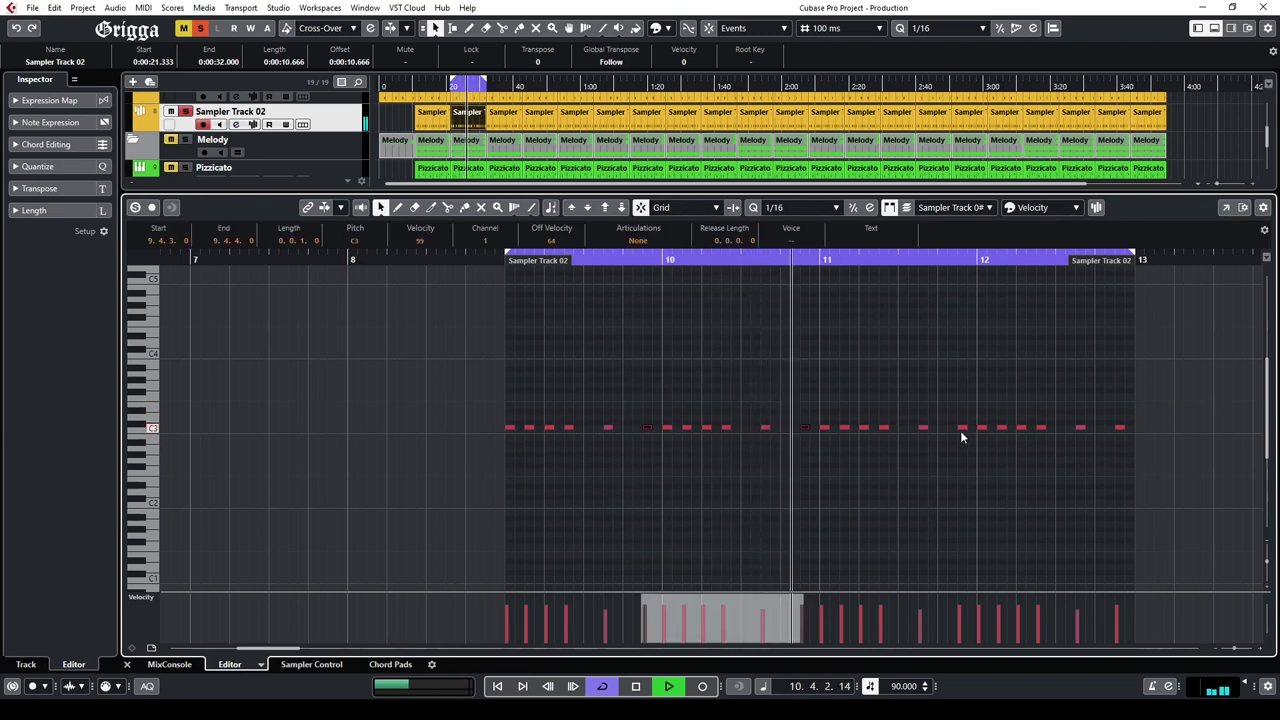
shift+click(962, 427)
shift+click(1120, 427)
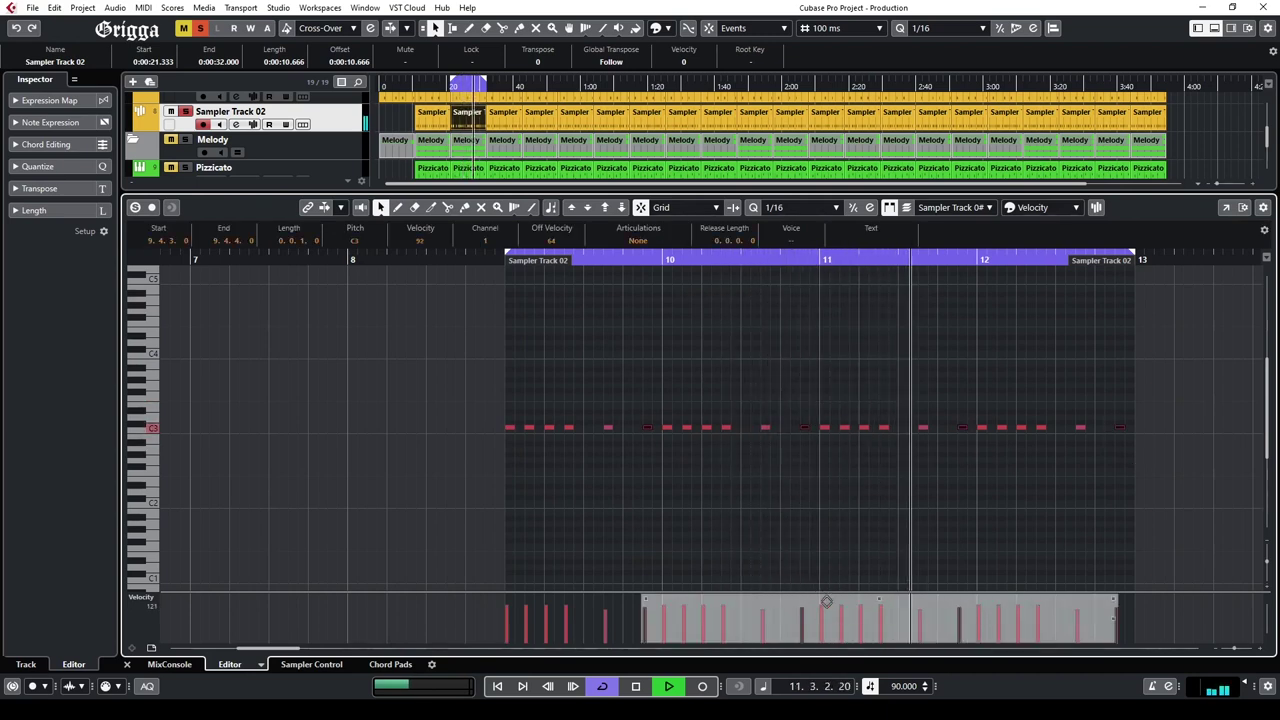
click(785, 554)
Step: Lower the velocity of the second note in each of the four bars to about 86 and deselect them
drag(525, 414, 531, 453)
drag(679, 417, 687, 444)
drag(846, 414, 846, 444)
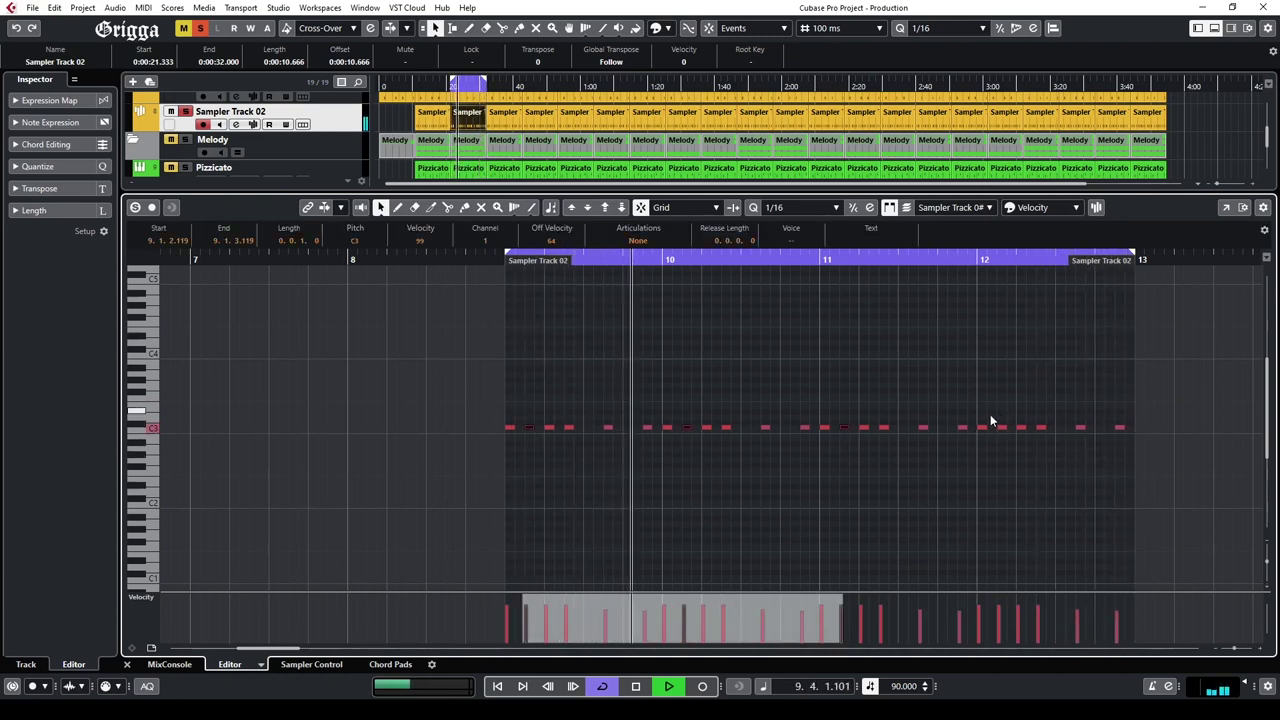
drag(990, 421, 1006, 440)
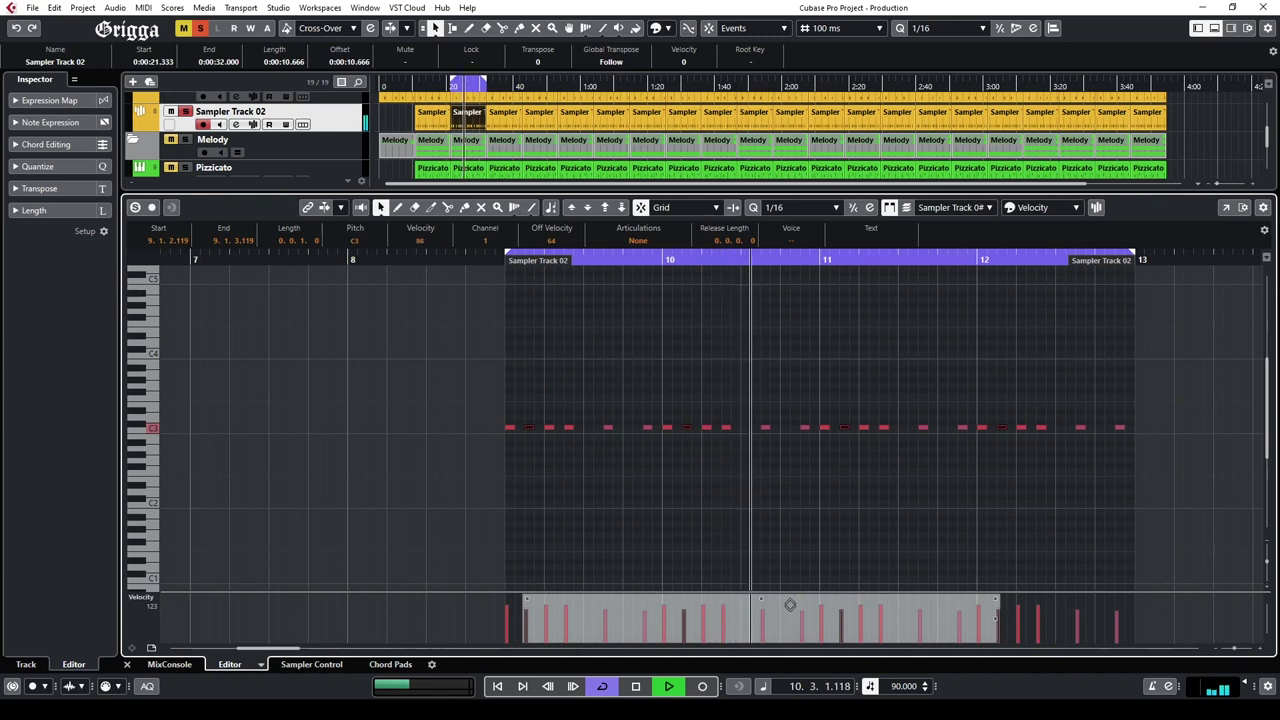
click(716, 500)
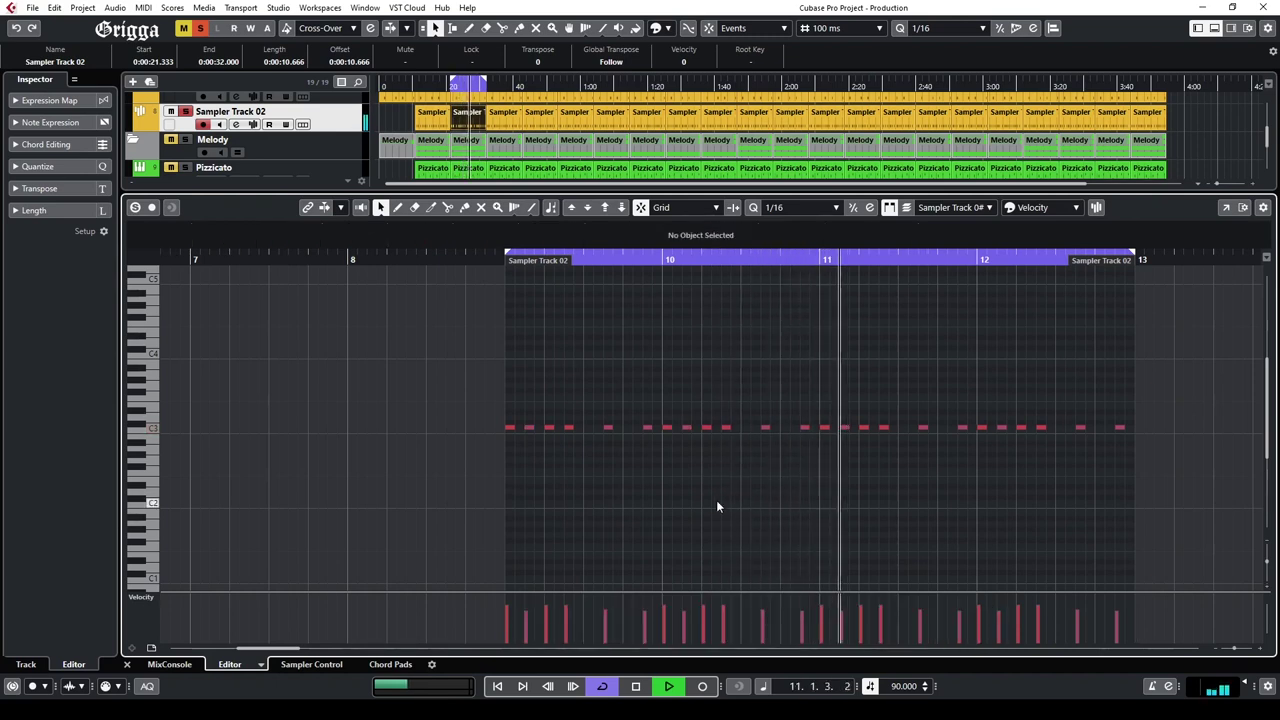
Step: Lower the velocity of the fourth note in each bar, at position 9.2.3 and its repeats, to about 93
click(567, 427)
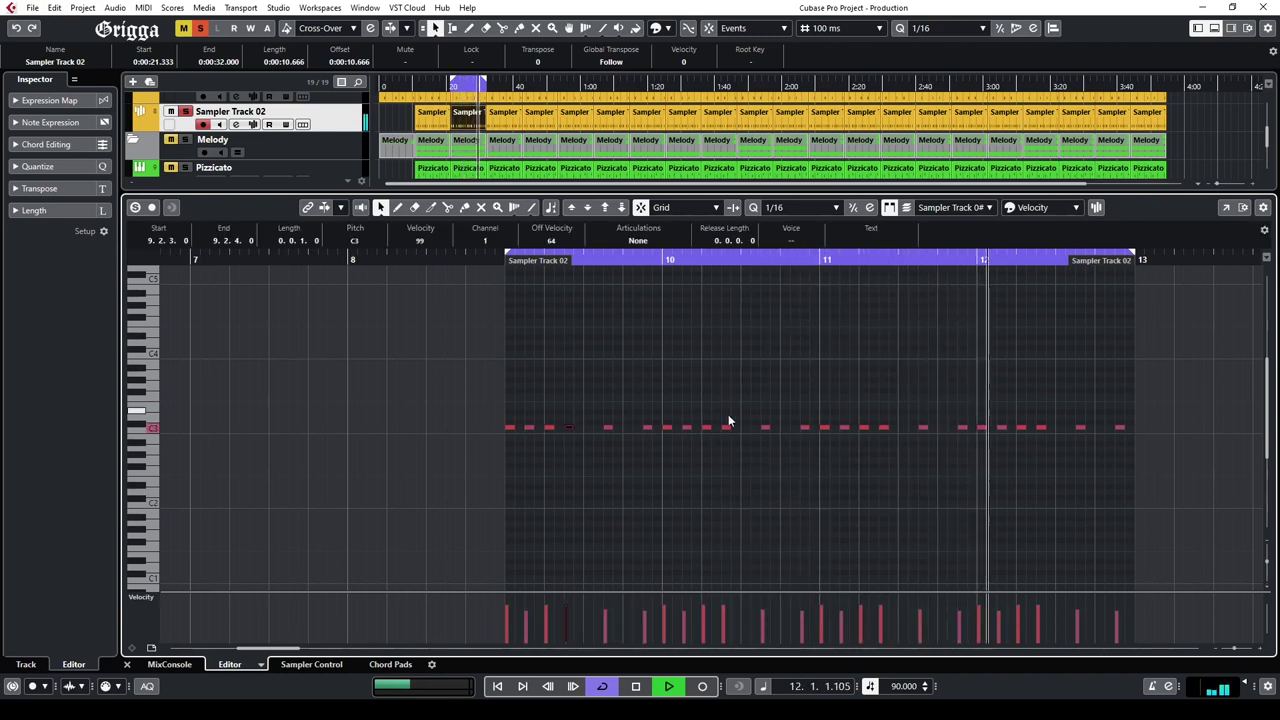
shift+click(727, 427)
shift+click(884, 428)
shift+click(1041, 428)
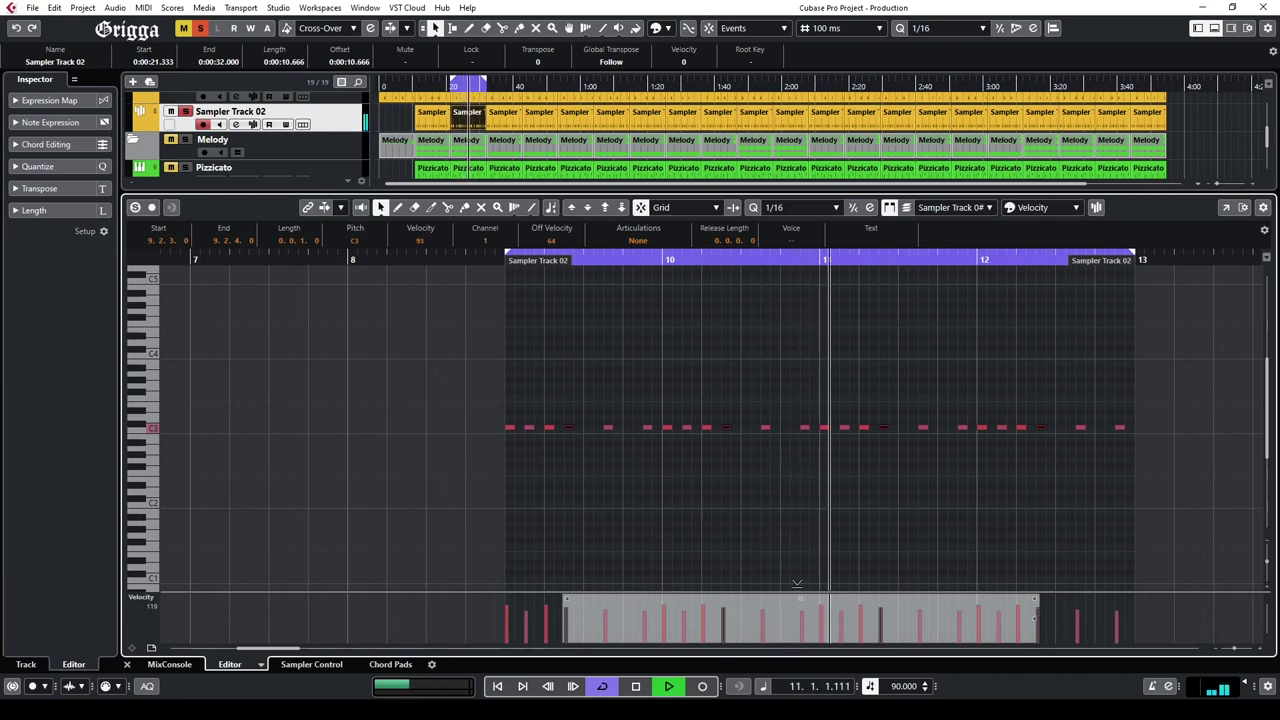
Step: Close the note editor and insert a dbx-160 Stereo compressor on Sampler Track 02 with compression set to about 2.91
click(751, 526)
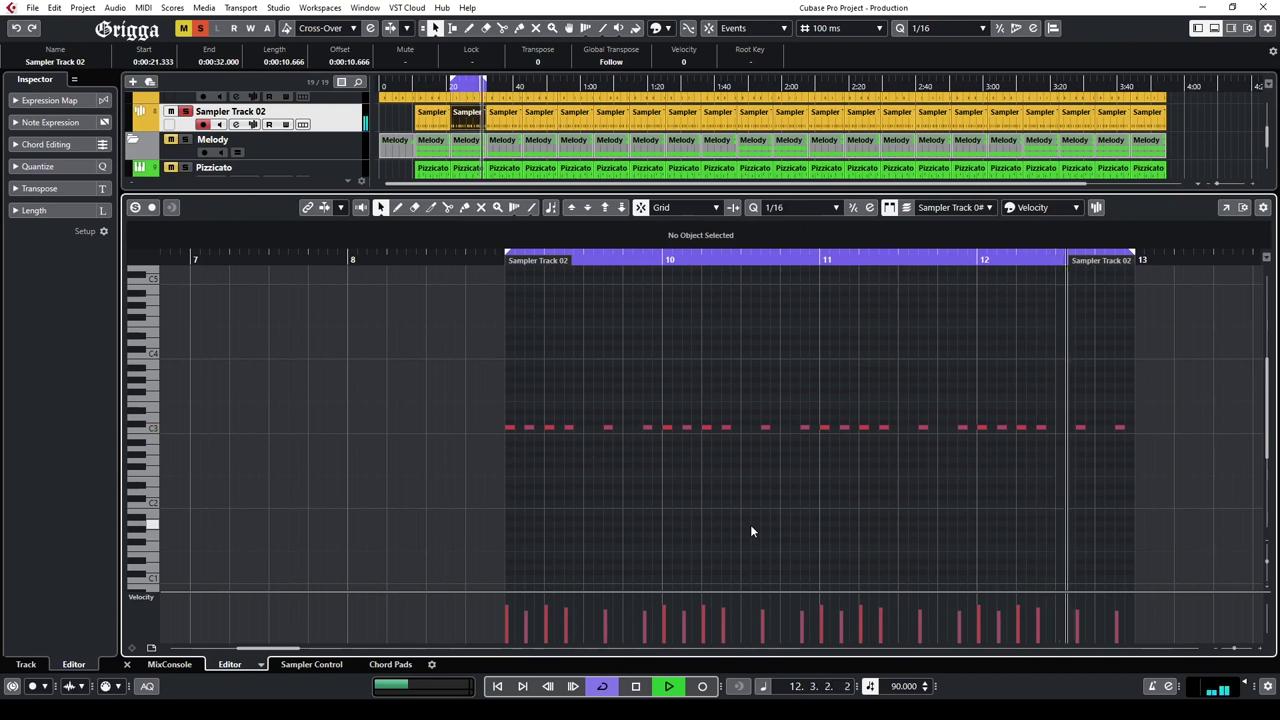
click(1215, 29)
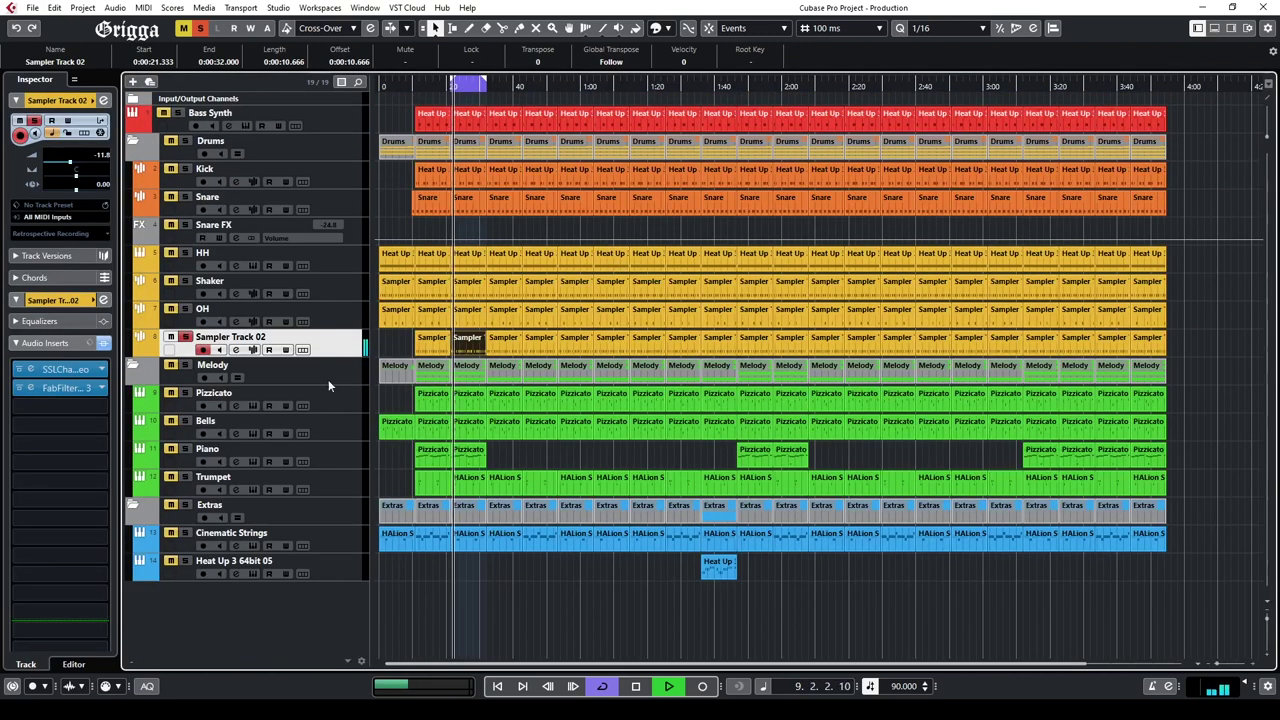
click(60, 405)
click(33, 516)
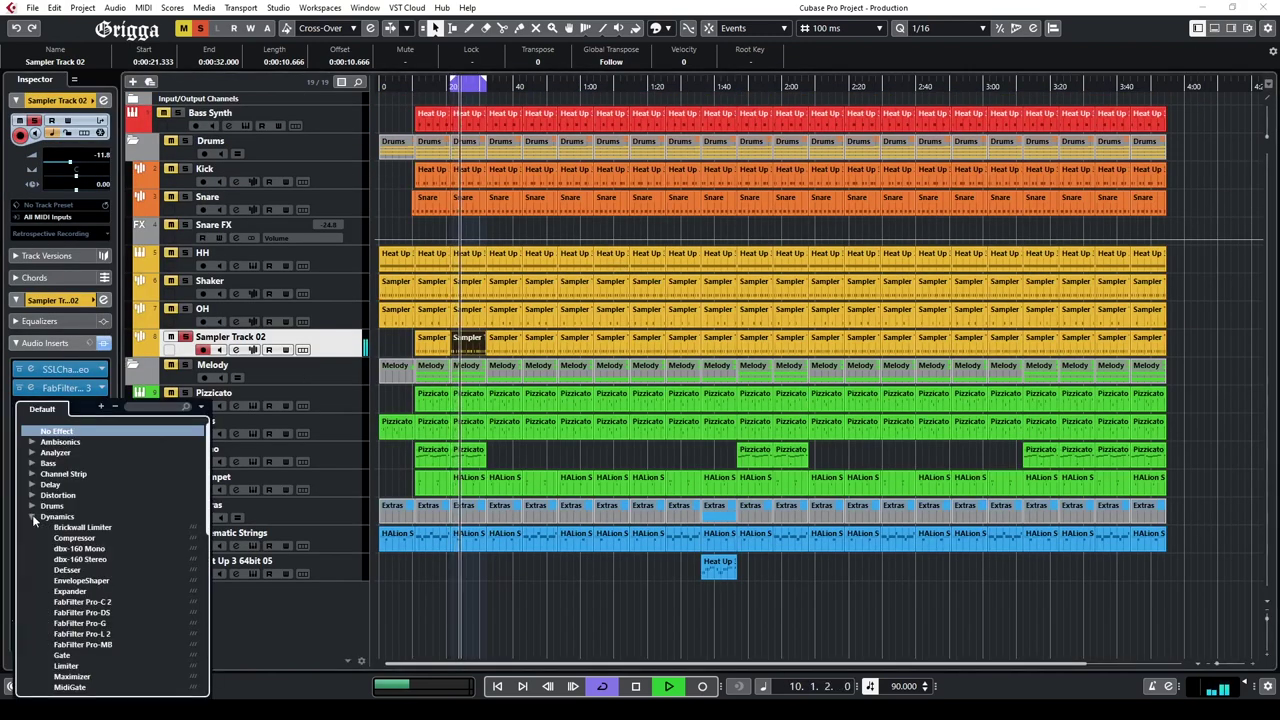
click(60, 559)
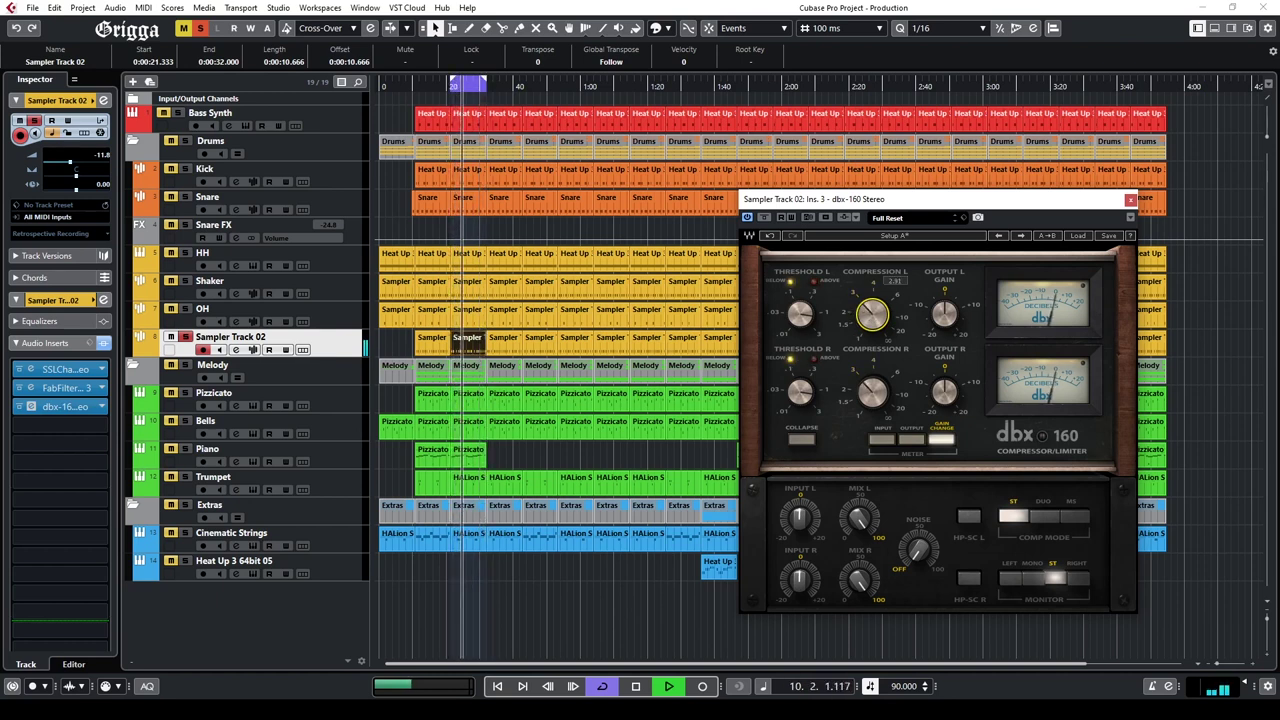
click(1130, 200)
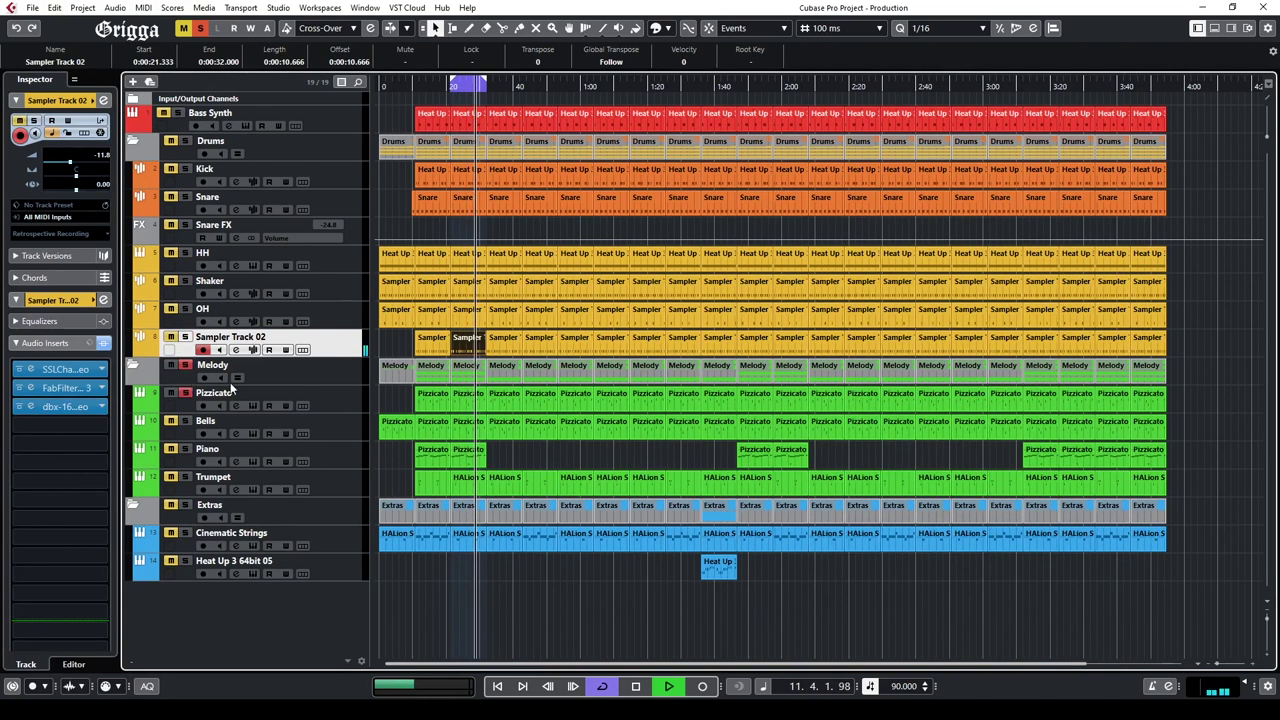
Step: Insert a FabFilter Pro-Q 3 equalizer in the first audio insert slot of the Pizzicato track
click(338, 396)
click(105, 234)
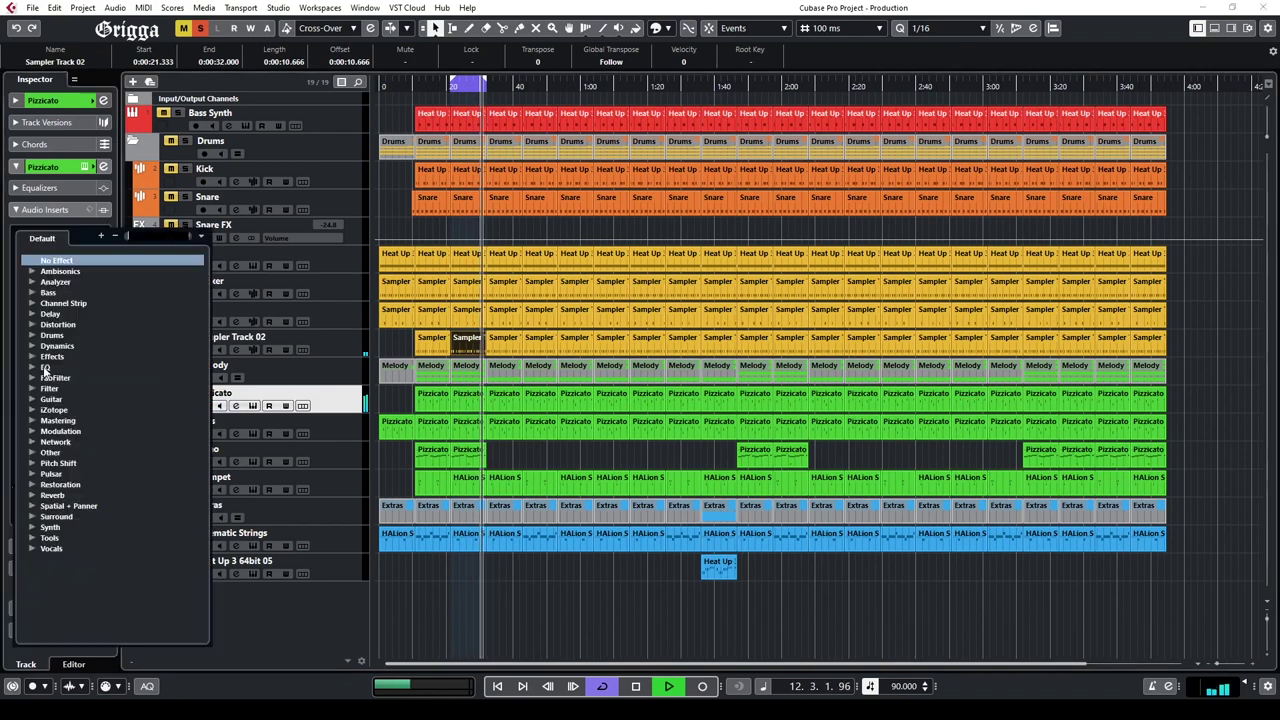
click(32, 367)
click(75, 405)
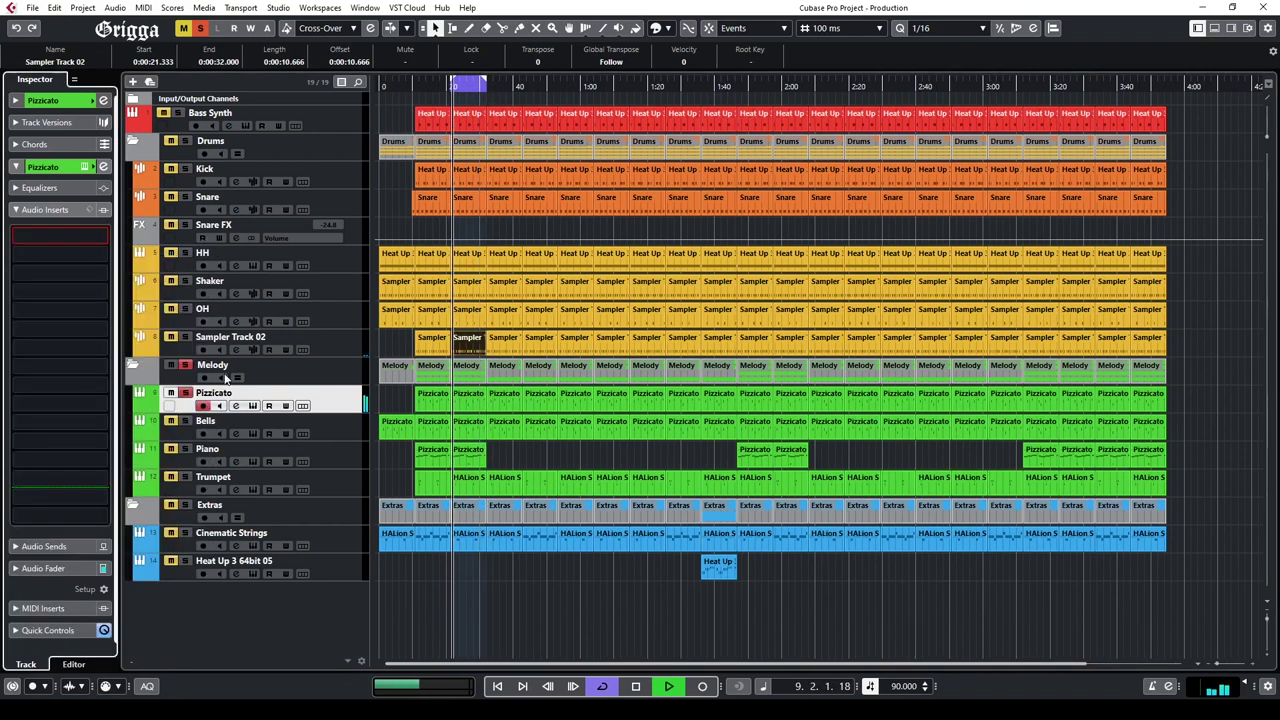
Step: Add a gentle upper-mid boost and a slight low-mid cut, plus a 24 dB/oct low cut at about 243 Hz
mouse_move(957, 358)
mouse_down()
mouse_move(1006, 277)
mouse_move(1010, 228)
mouse_move(851, 238)
mouse_move(937, 266)
mouse_move(946, 340)
mouse_up()
drag(866, 354, 864, 368)
click(793, 370)
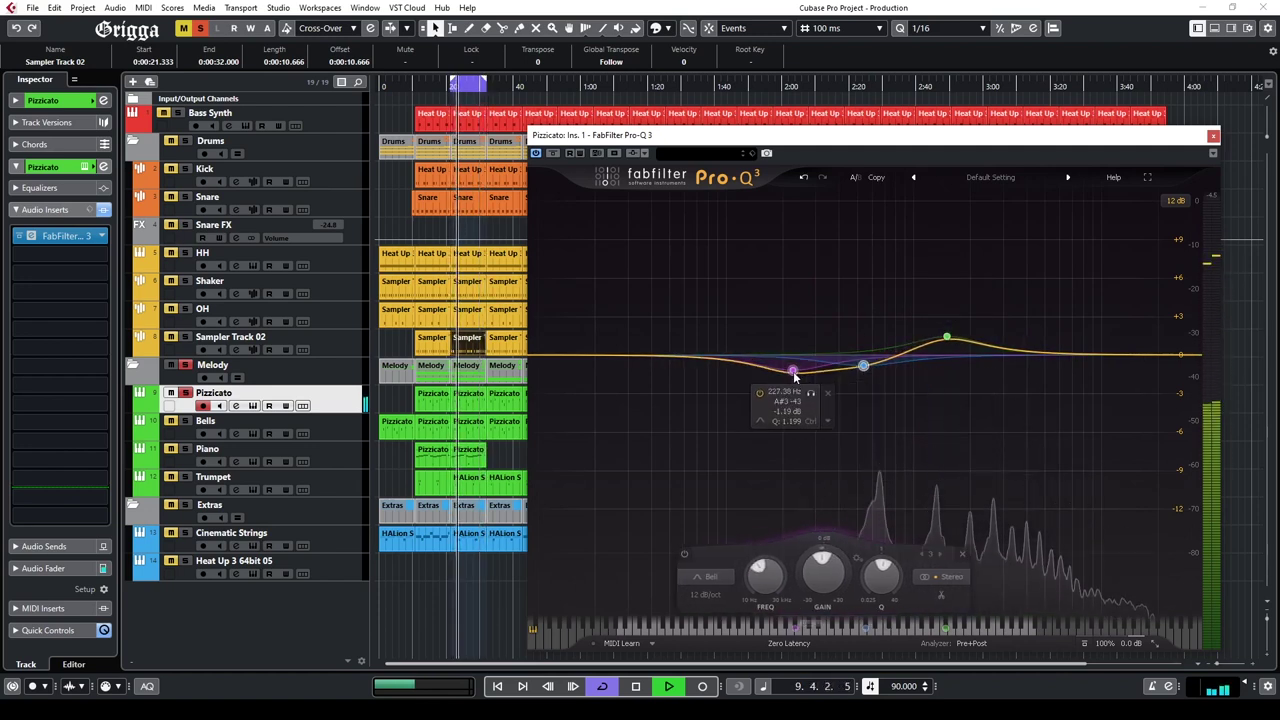
click(678, 577)
click(678, 476)
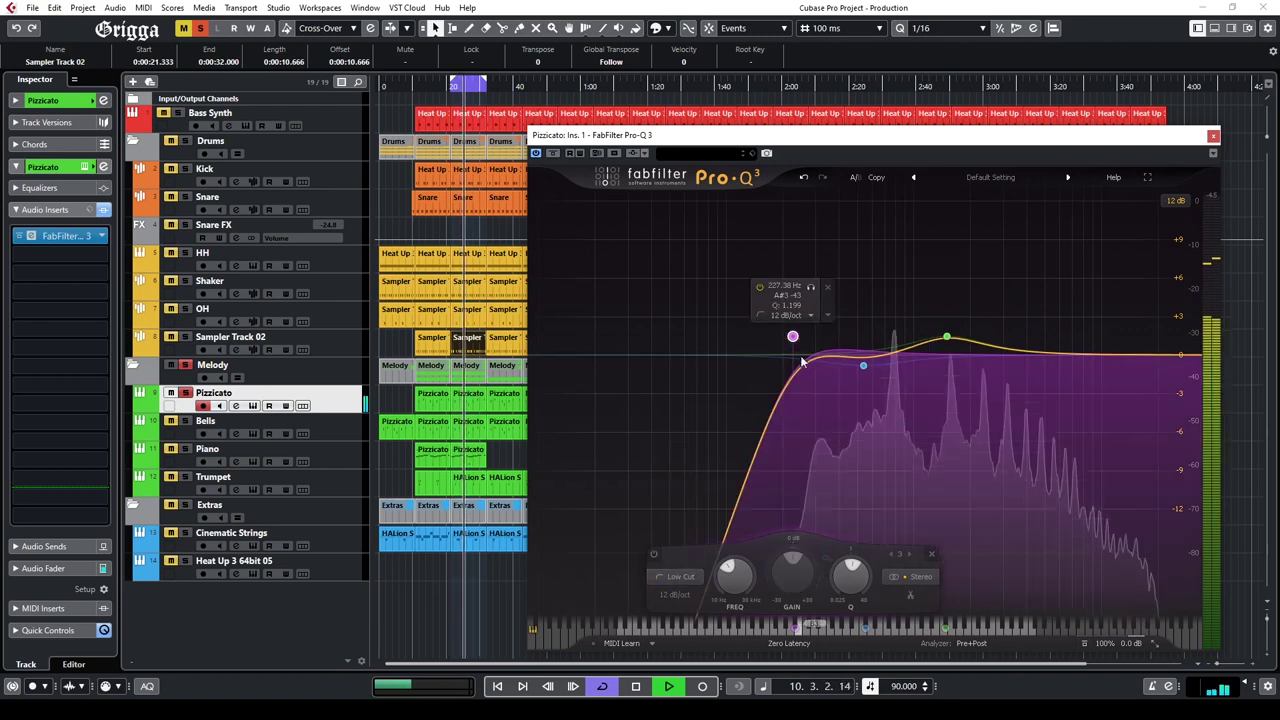
drag(792, 338, 799, 352)
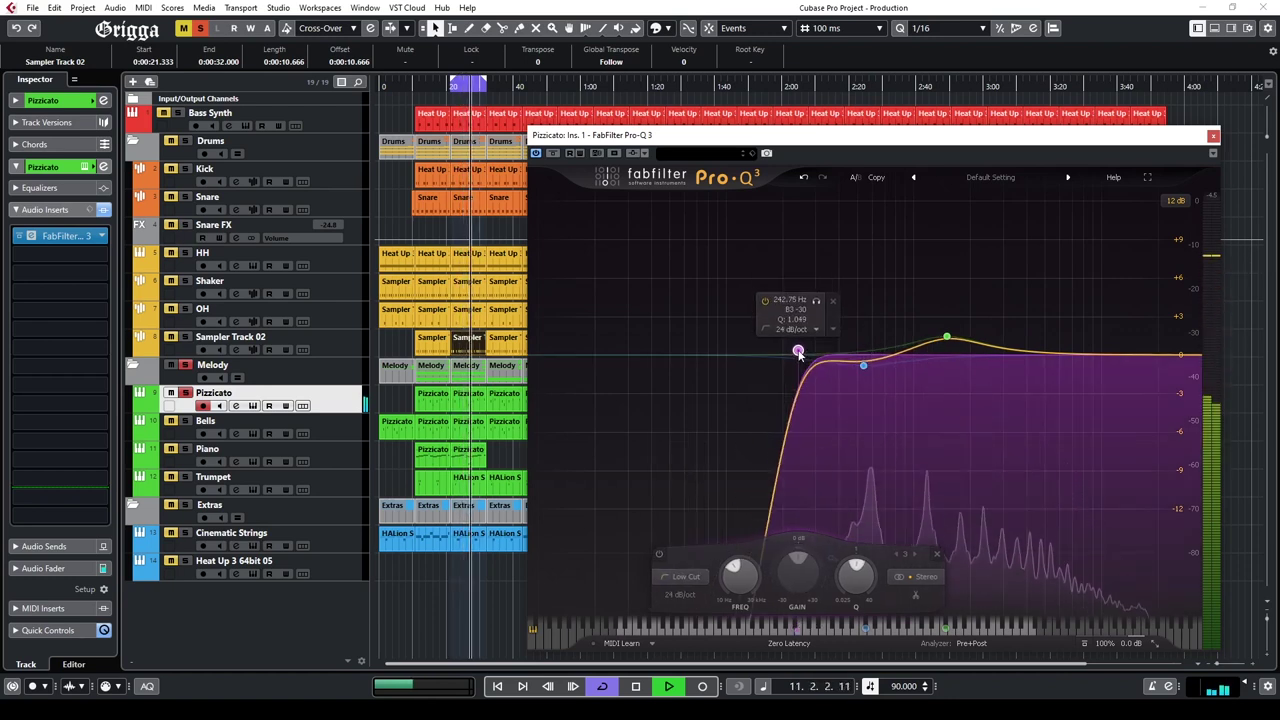
Step: Add an 18 dB/oct high cut at about 10.8 kHz to the Pizzicato EQ and close the plugin
click(1075, 356)
click(925, 576)
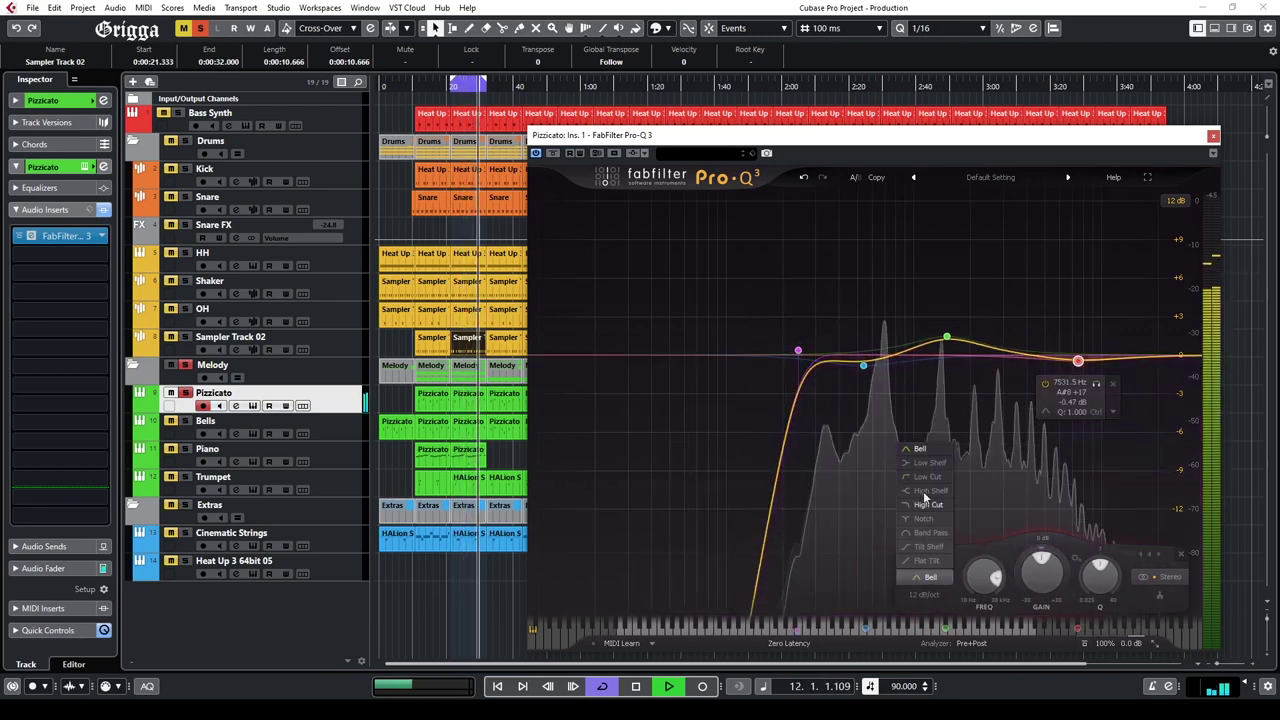
click(926, 476)
click(925, 576)
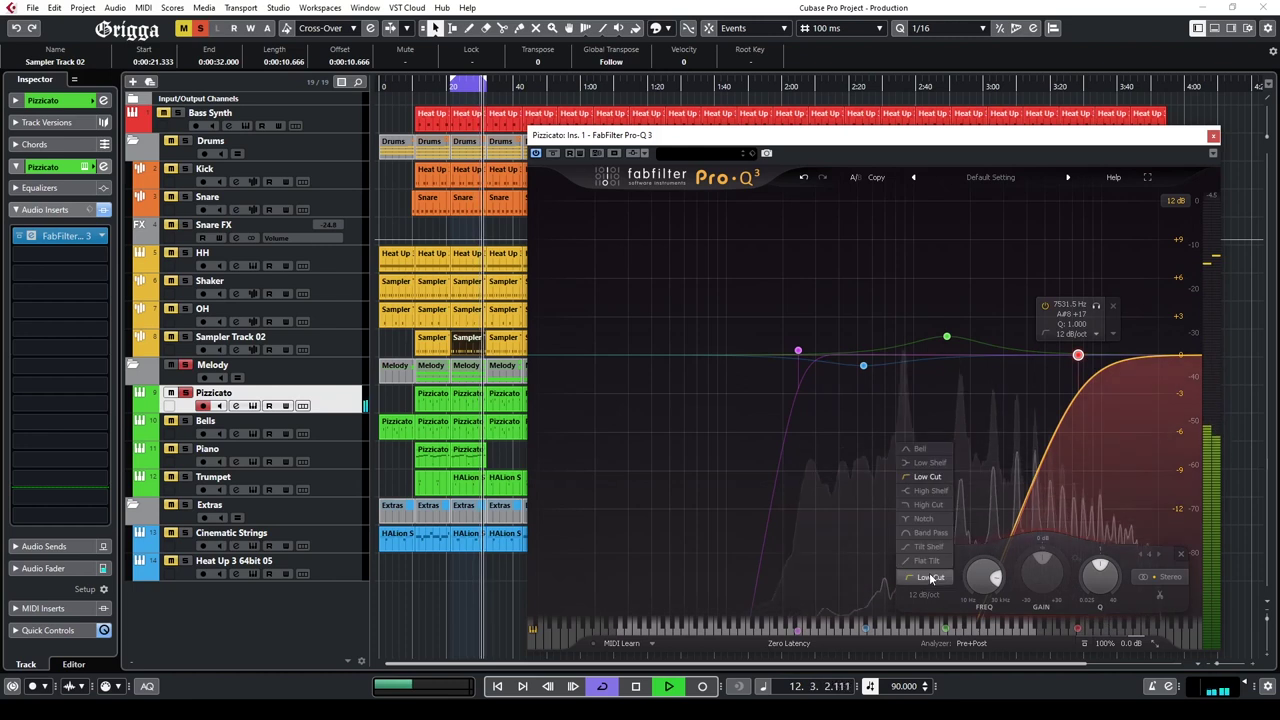
click(926, 506)
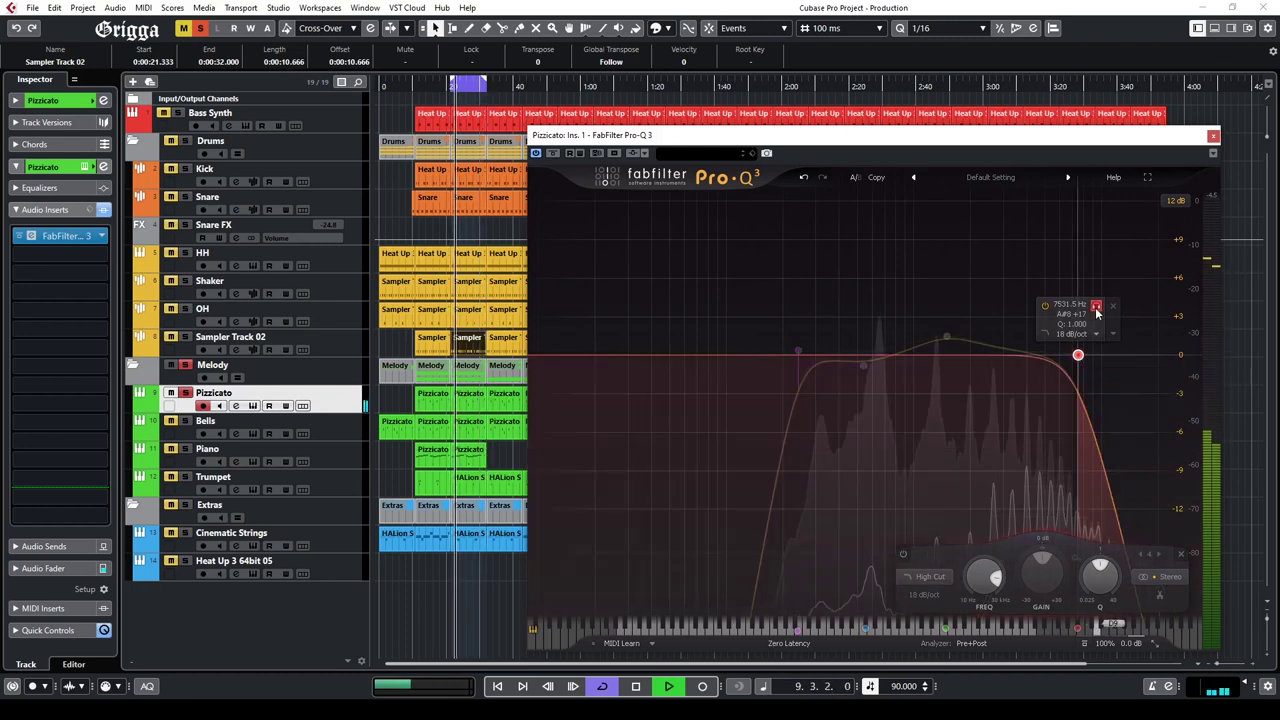
drag(1079, 356, 1101, 355)
drag(1122, 308, 1128, 308)
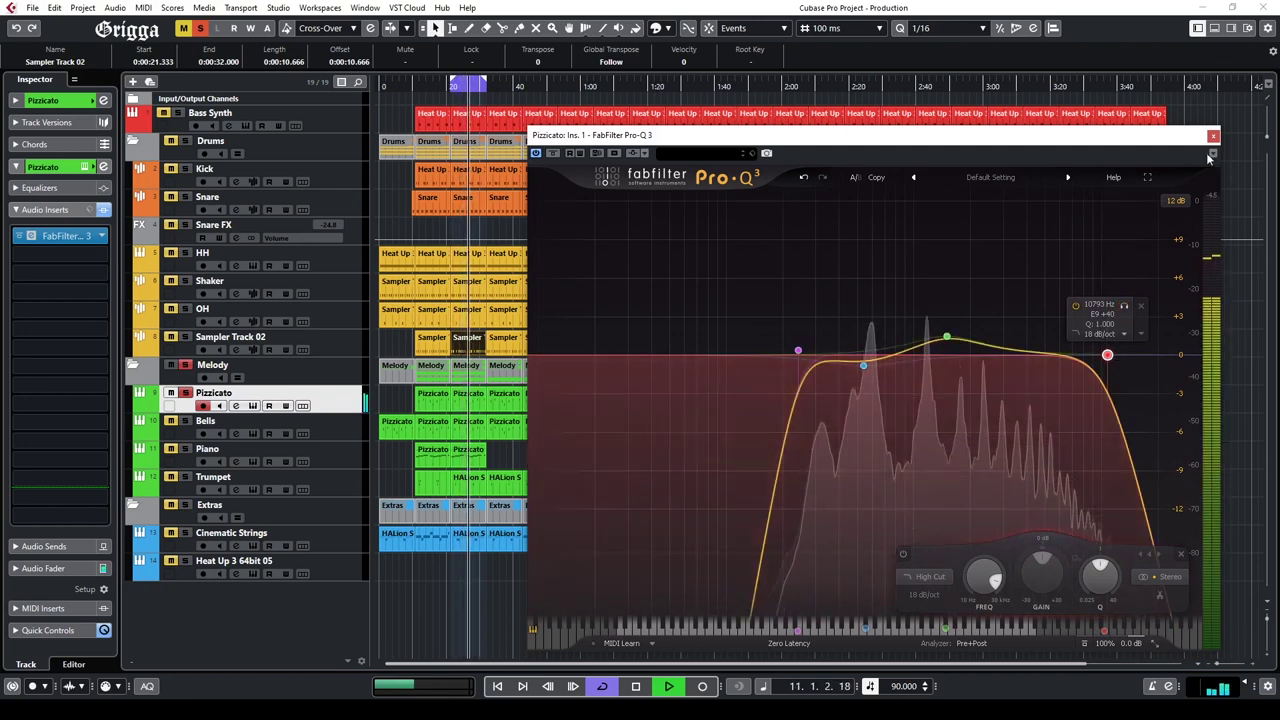
click(1213, 136)
Step: Insert SSLChannel Stereo on the Pizzicato track and move the Pro-Q 3 to the slot after it
click(80, 274)
click(33, 326)
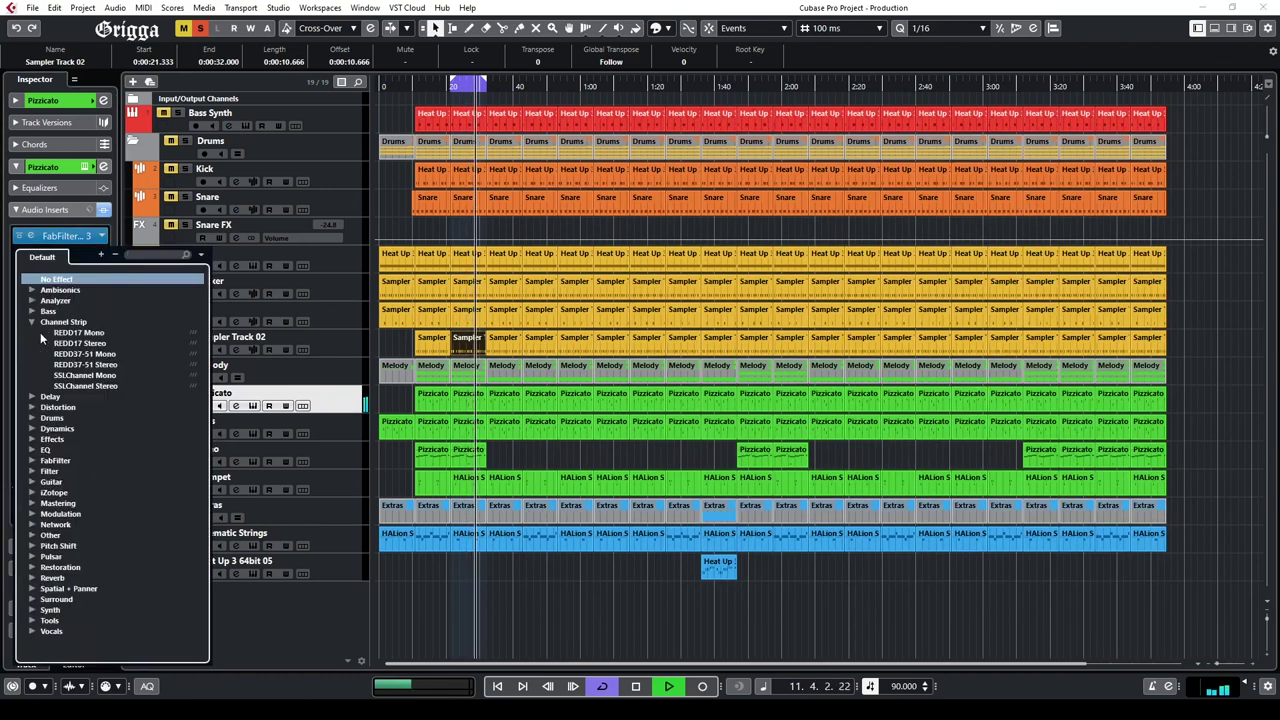
click(74, 386)
drag(982, 57, 788, 143)
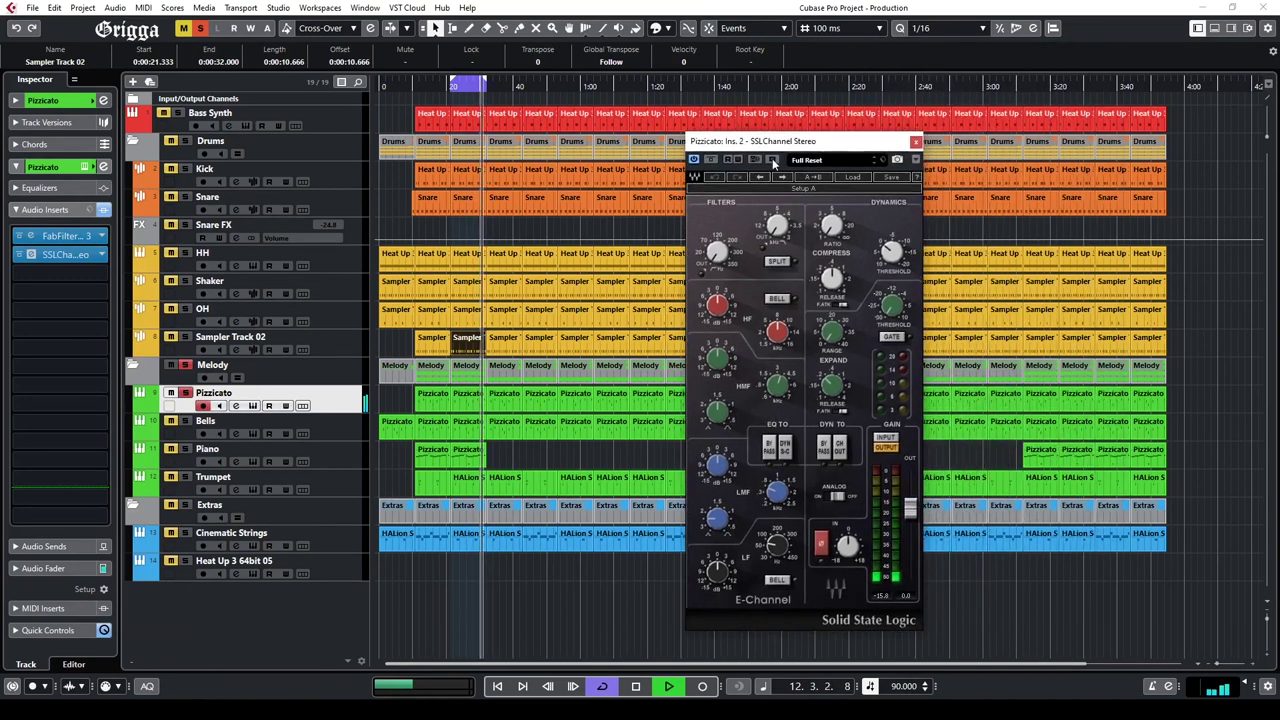
drag(46, 247, 36, 276)
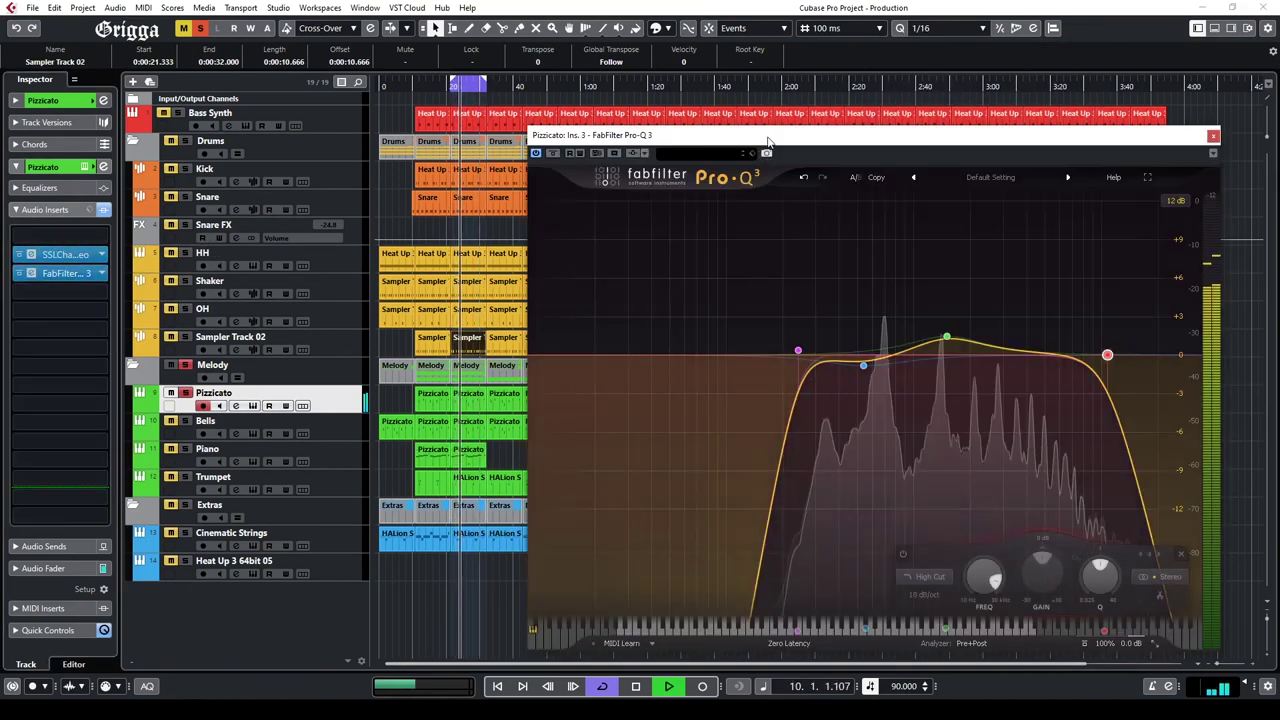
Step: Adjust the SSLChannel EQ on Pizzicato beside the Pro-Q 3 analyzer and close both plugin windows
drag(763, 134, 520, 123)
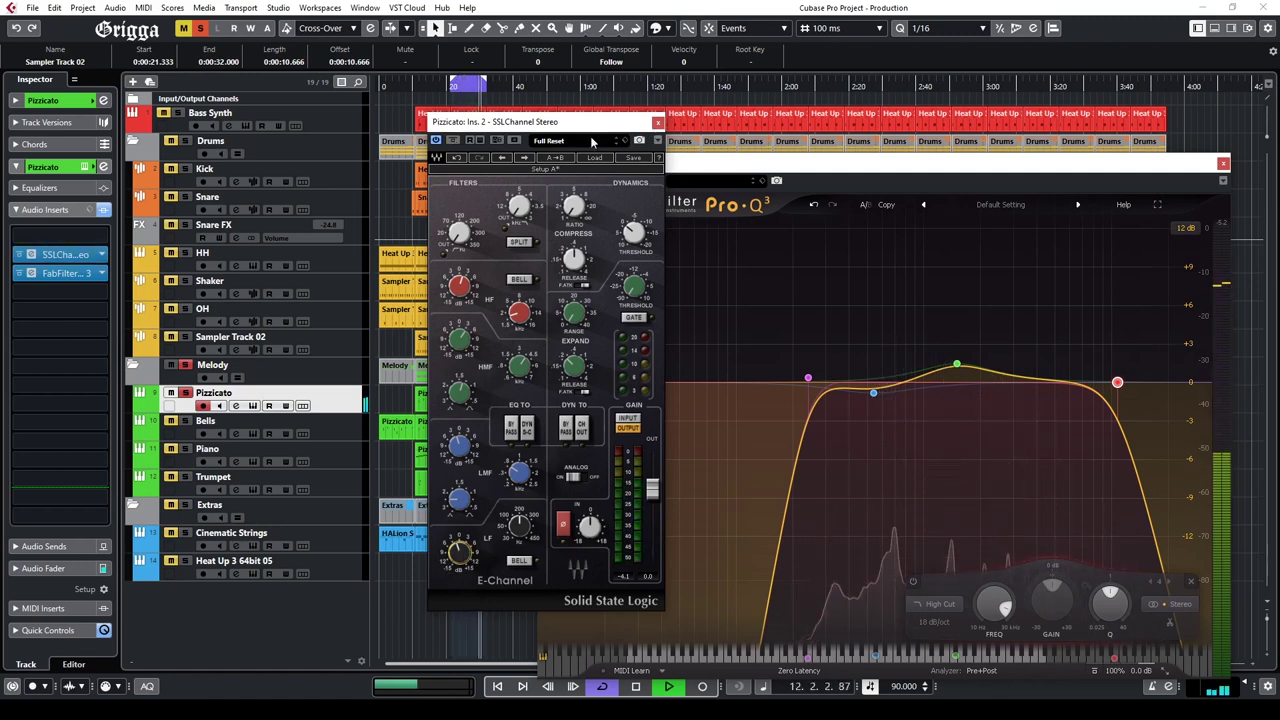
click(657, 122)
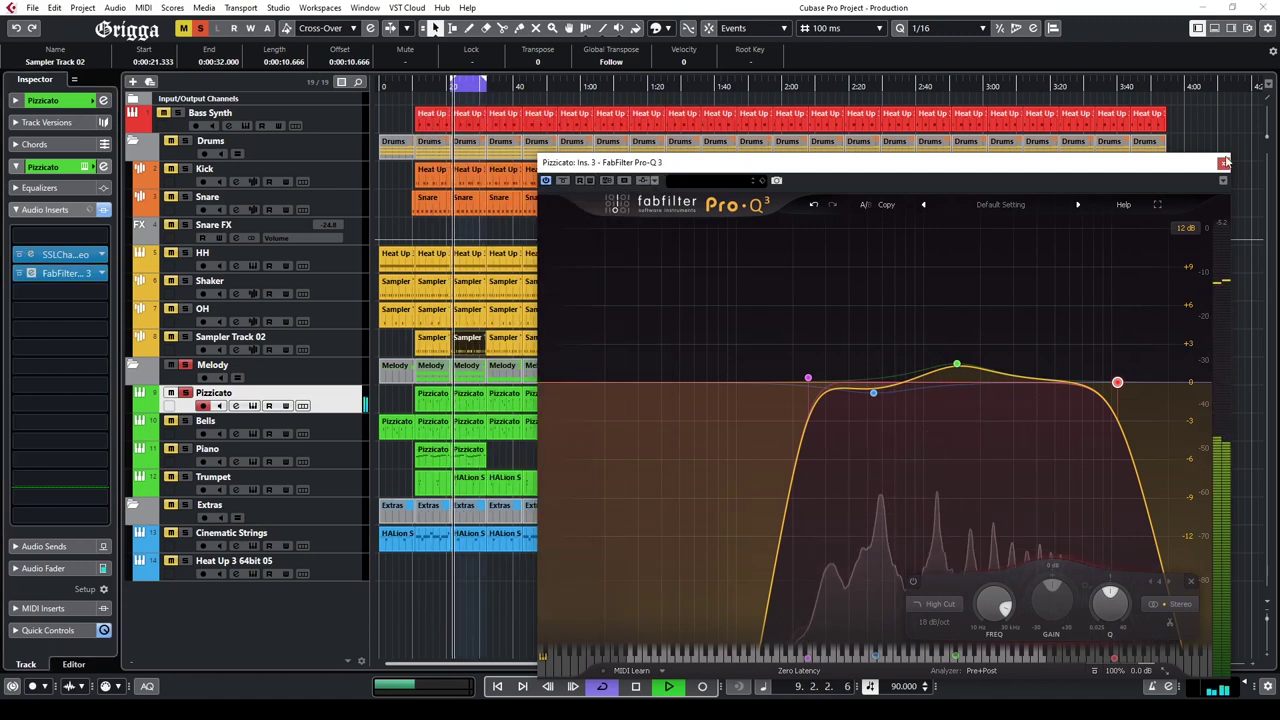
click(1223, 162)
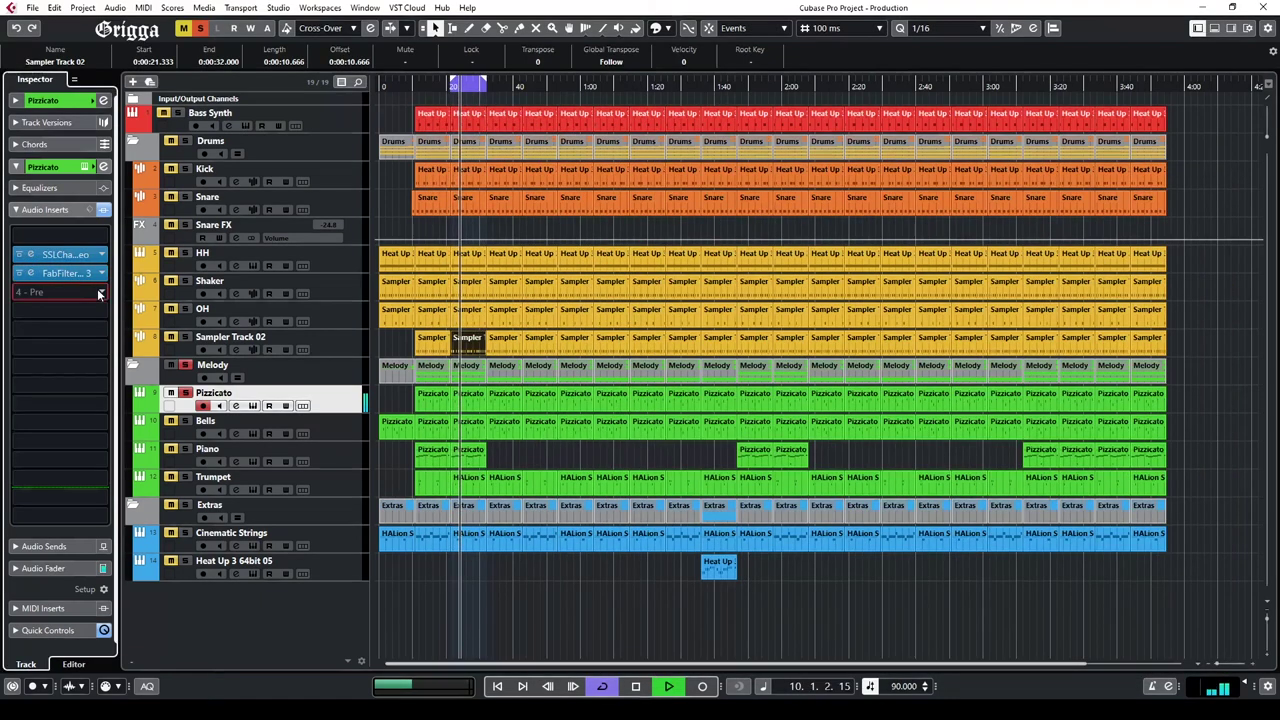
Step: Insert CLA Guitars Stereo after the Pro-Q 3 on Pizzicato and switch off all six of its effect sections
click(24, 291)
click(36, 456)
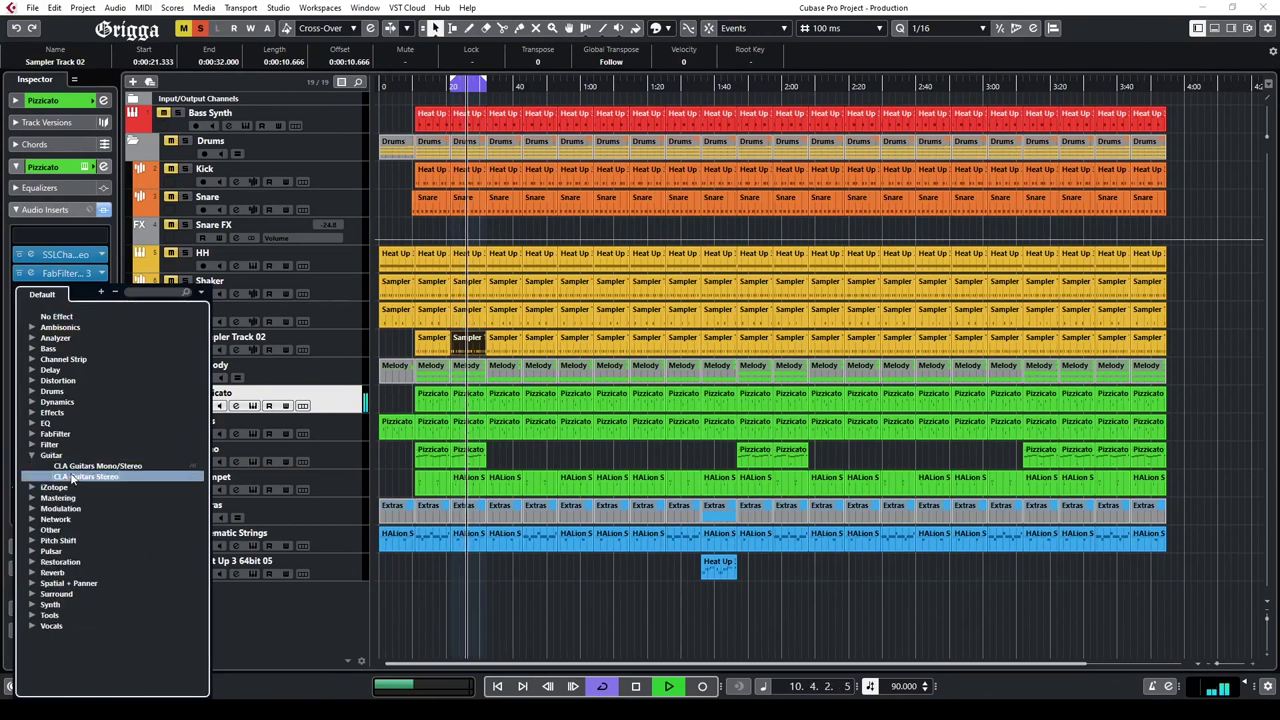
click(76, 476)
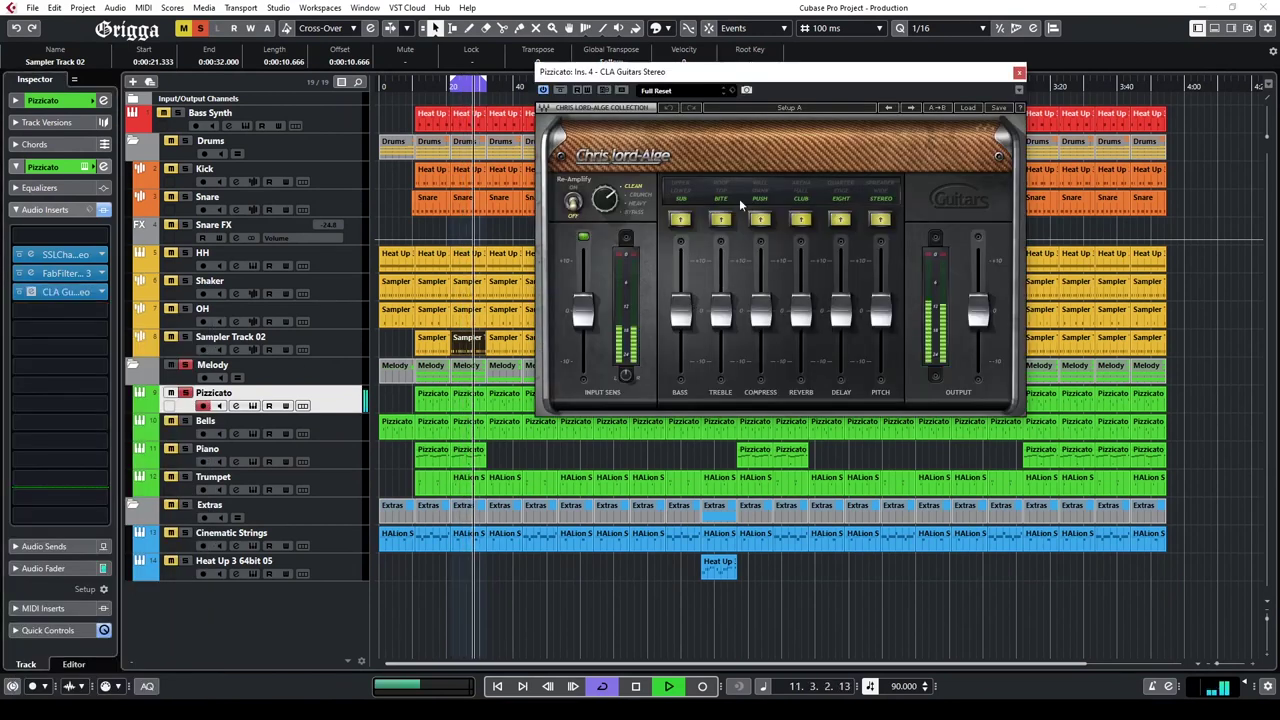
drag(688, 83, 600, 159)
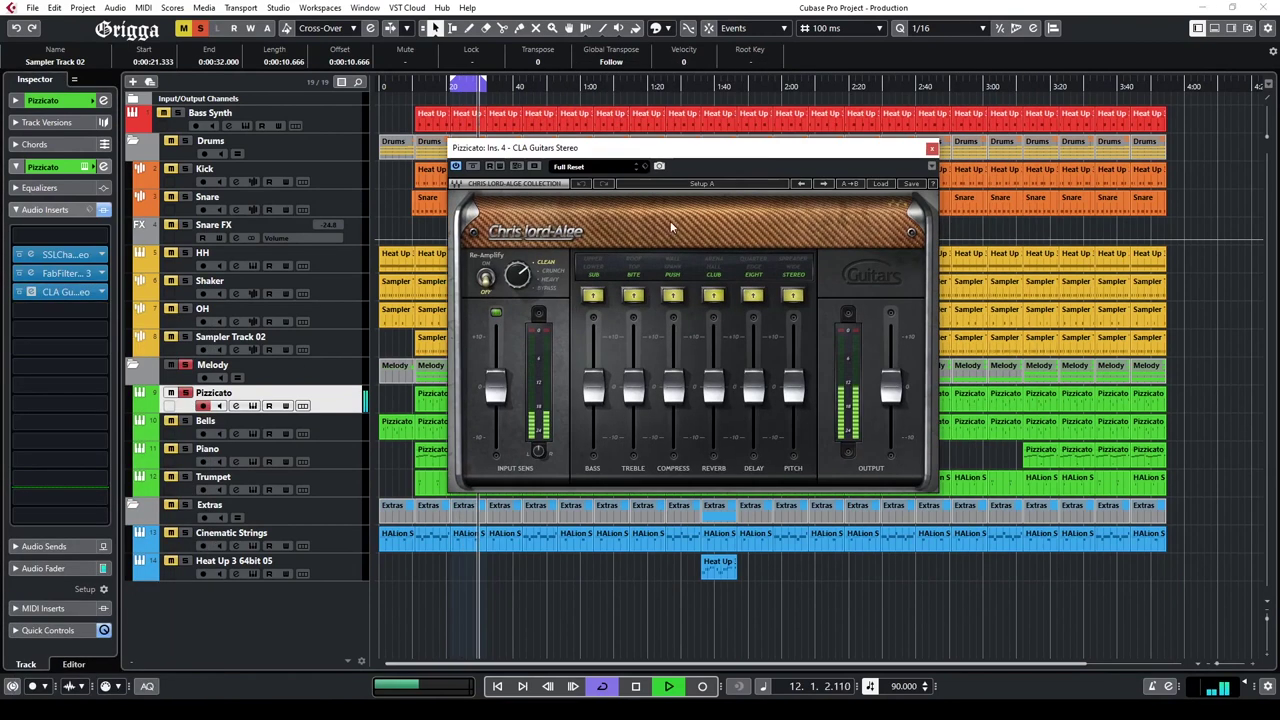
click(753, 290)
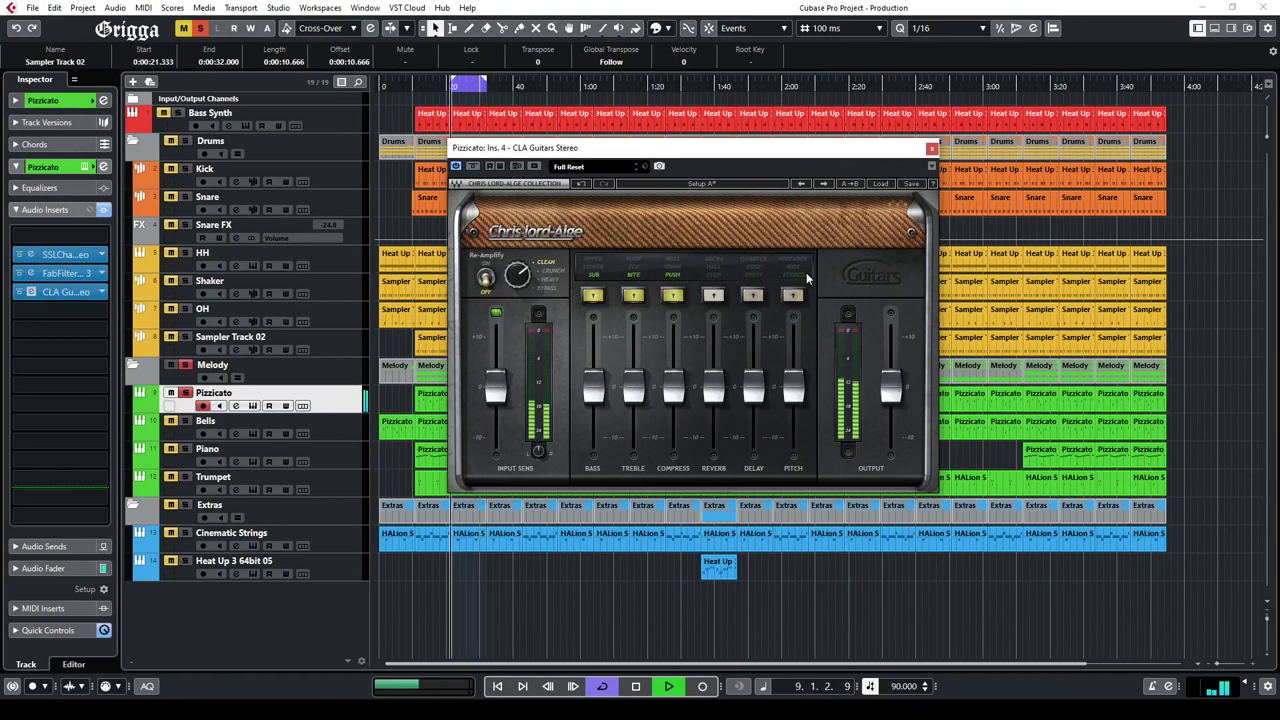
click(633, 292)
click(594, 270)
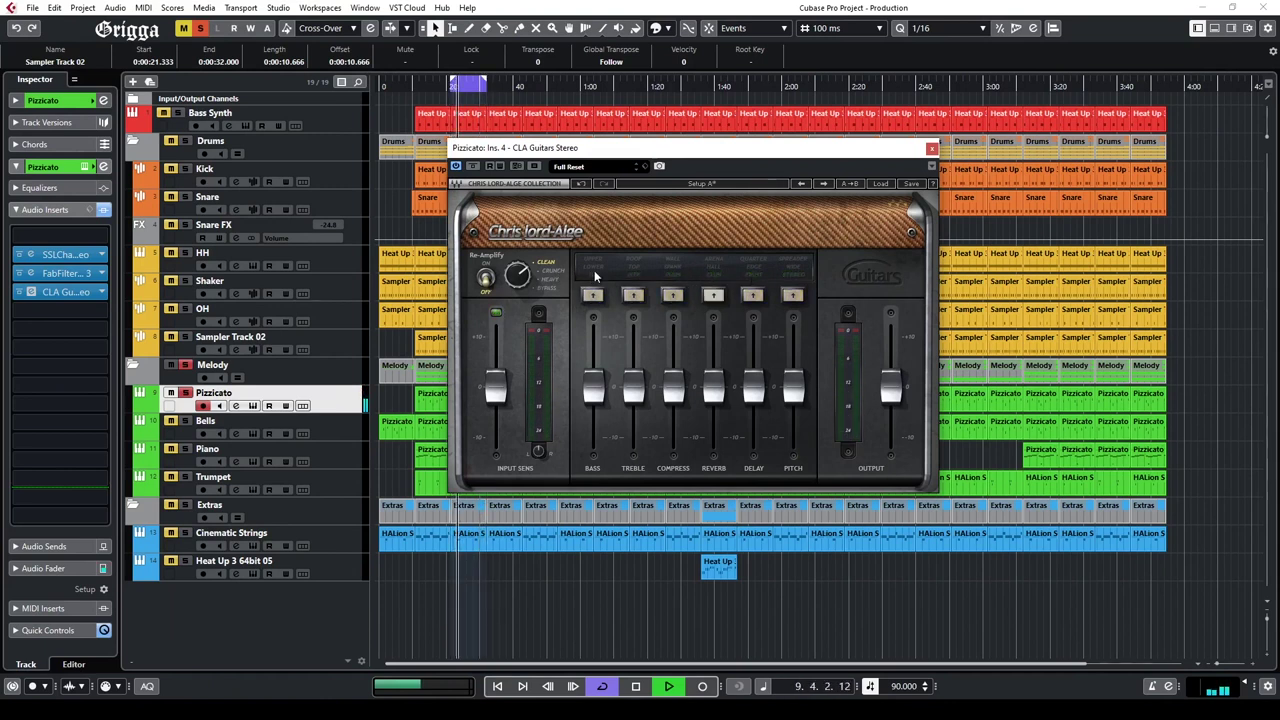
Step: Raise the CLA Guitars bass fader in Upper mode and compare the sound with the plugin bypassed
drag(594, 375, 594, 340)
click(598, 272)
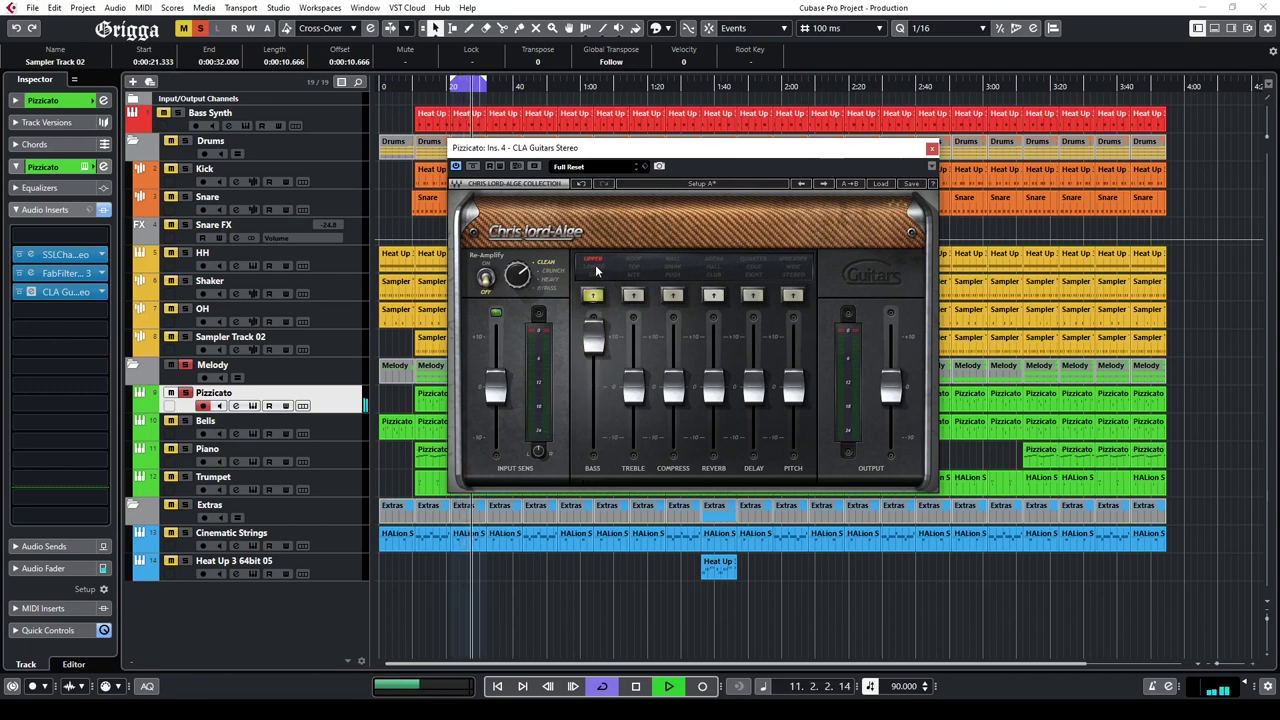
click(473, 166)
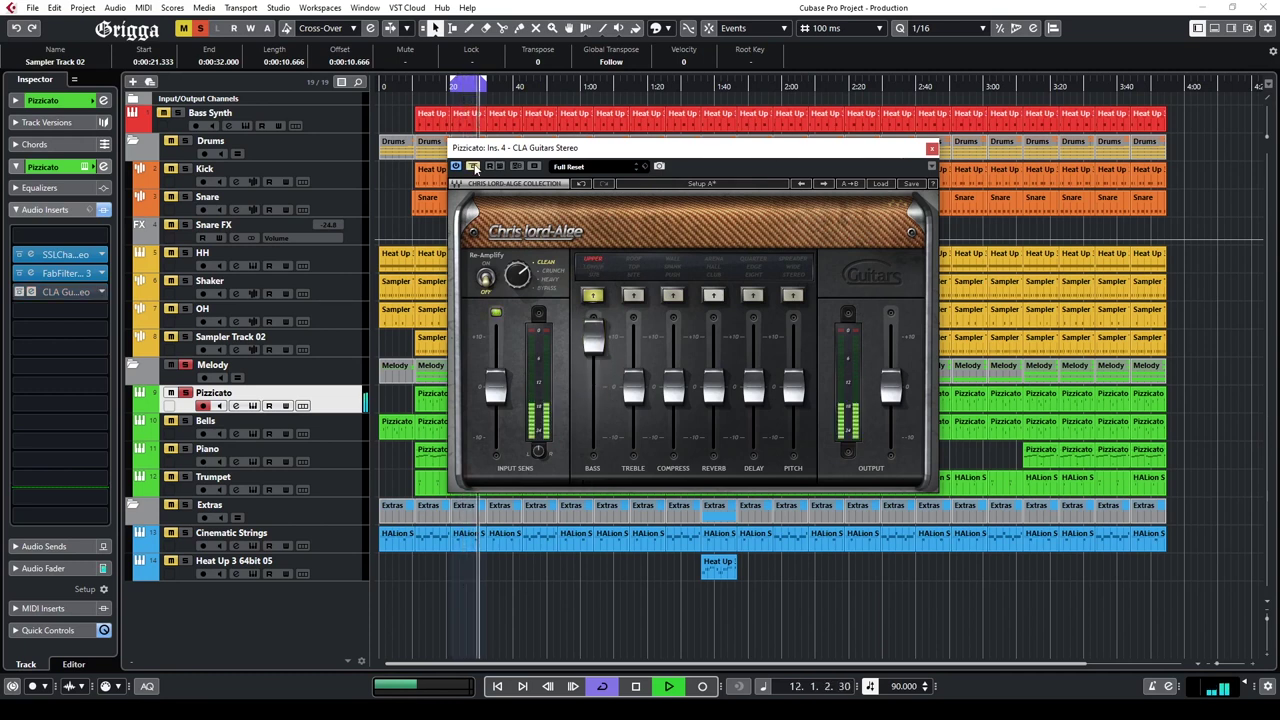
click(474, 166)
Step: Reduce the bass boost and set the treble section to Top mode at about 3.4
drag(594, 338, 633, 338)
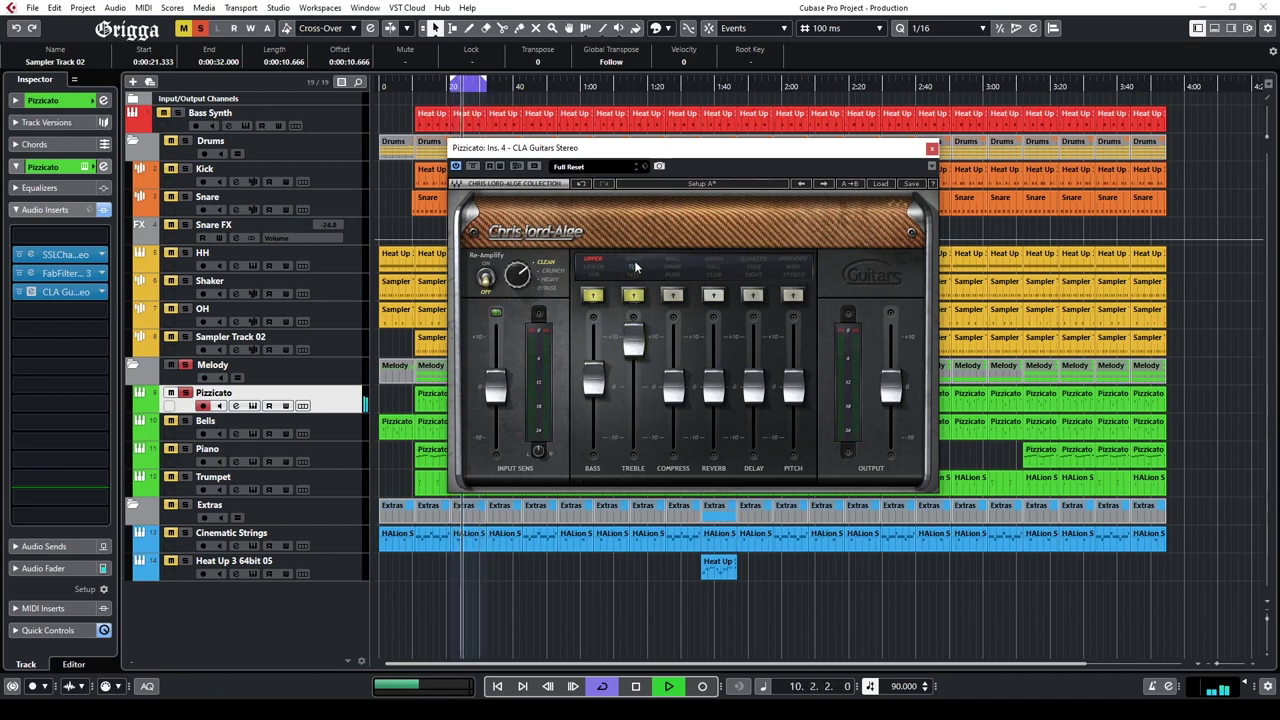
click(635, 260)
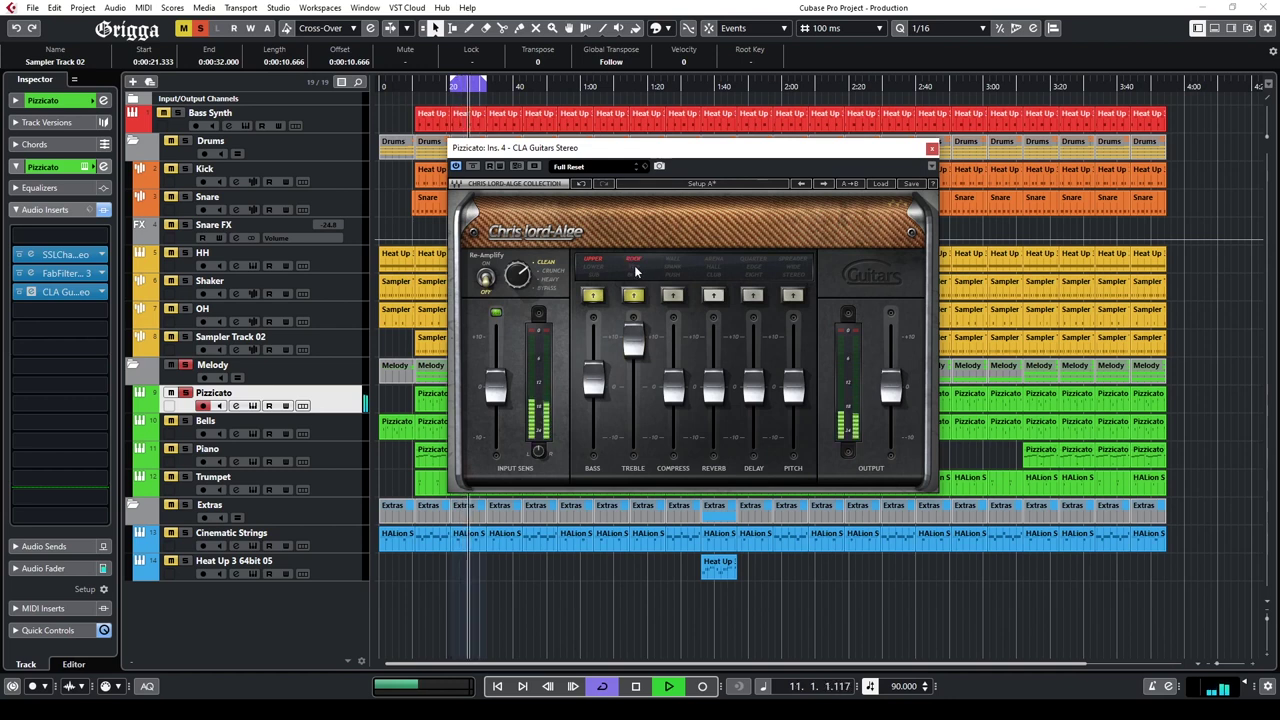
mouse_move(633, 345)
mouse_down()
mouse_move(633, 395)
mouse_move(633, 368)
mouse_up()
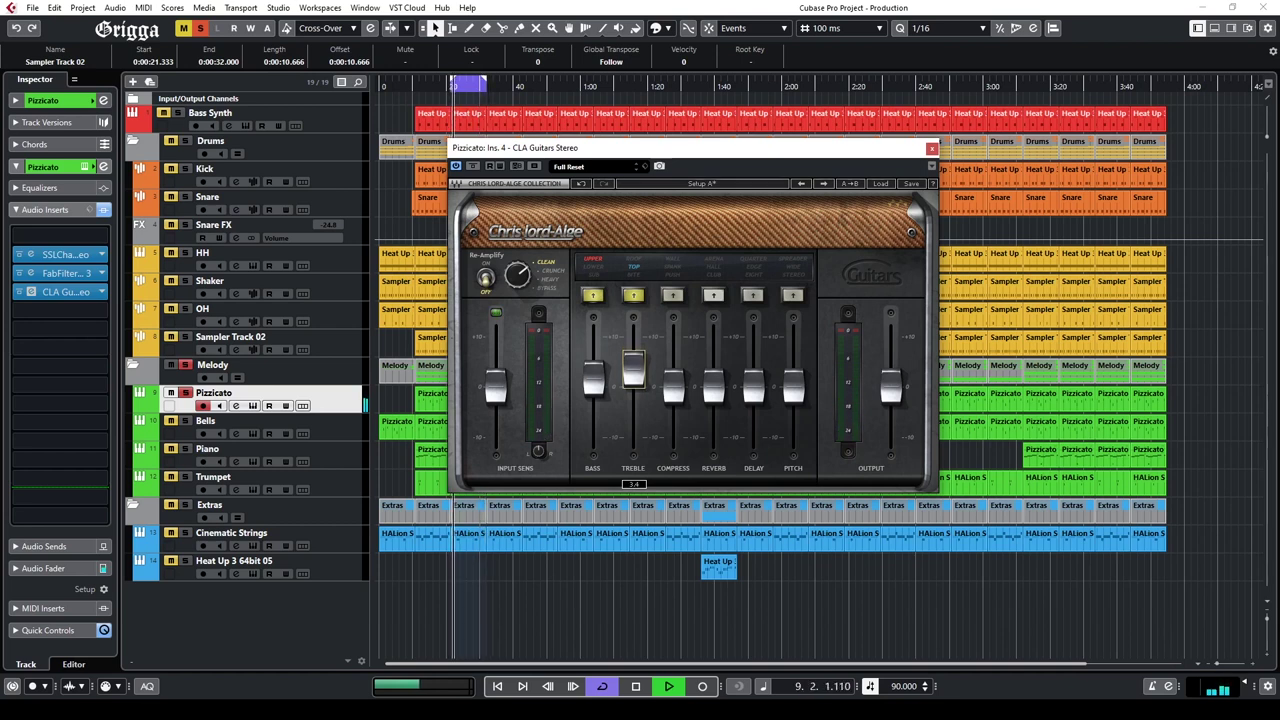
Step: Set the compressor to Push mode at about -6.0 and try the Arena reverb at about -9.5
drag(673, 383, 673, 415)
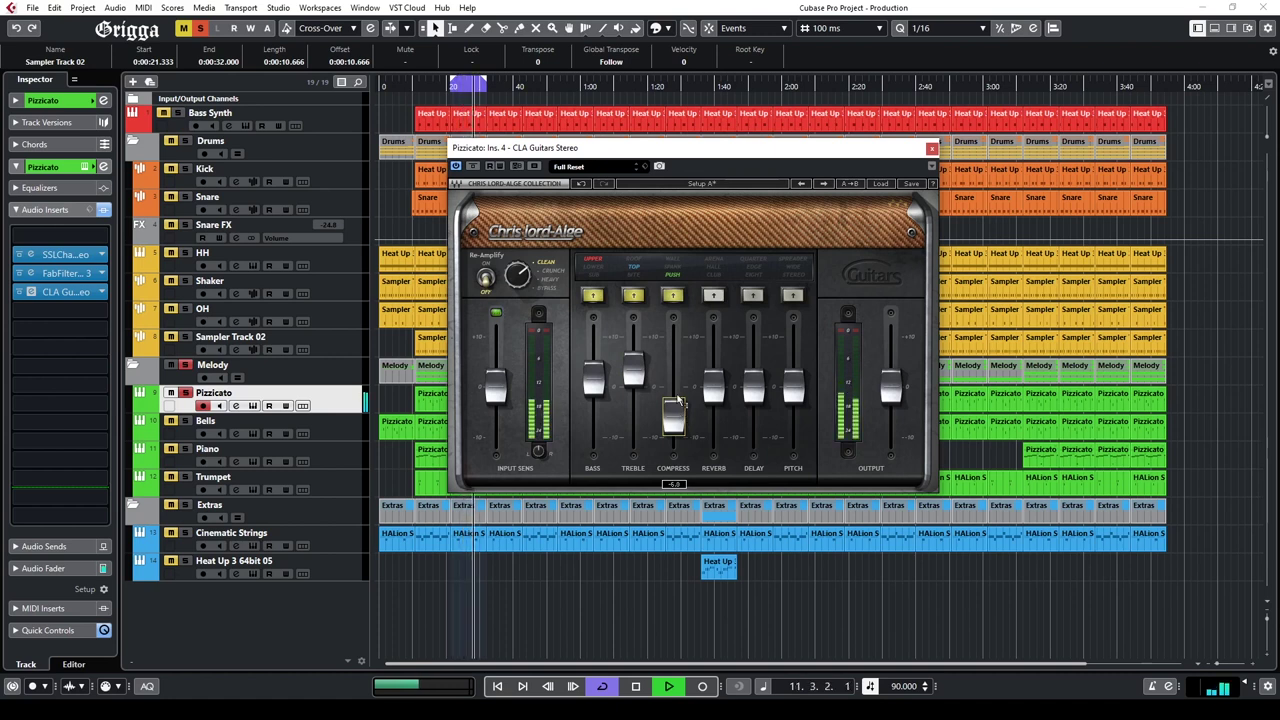
click(716, 270)
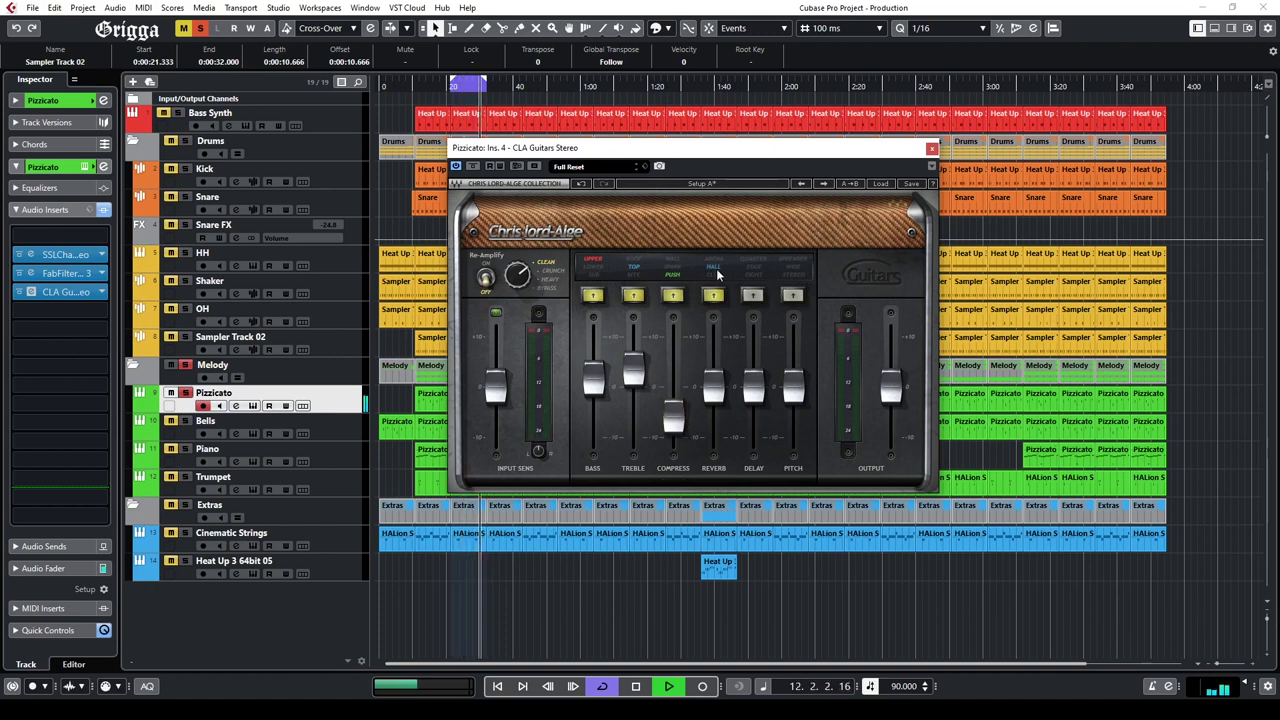
click(711, 258)
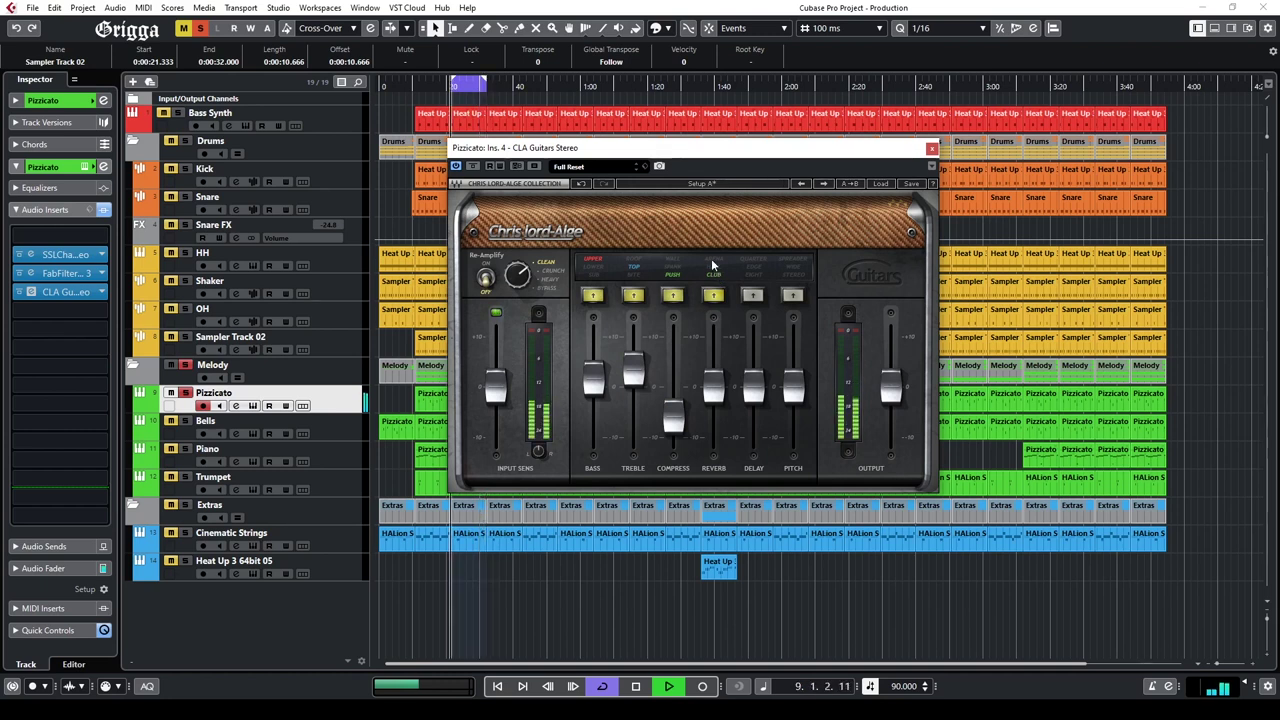
drag(713, 385, 712, 433)
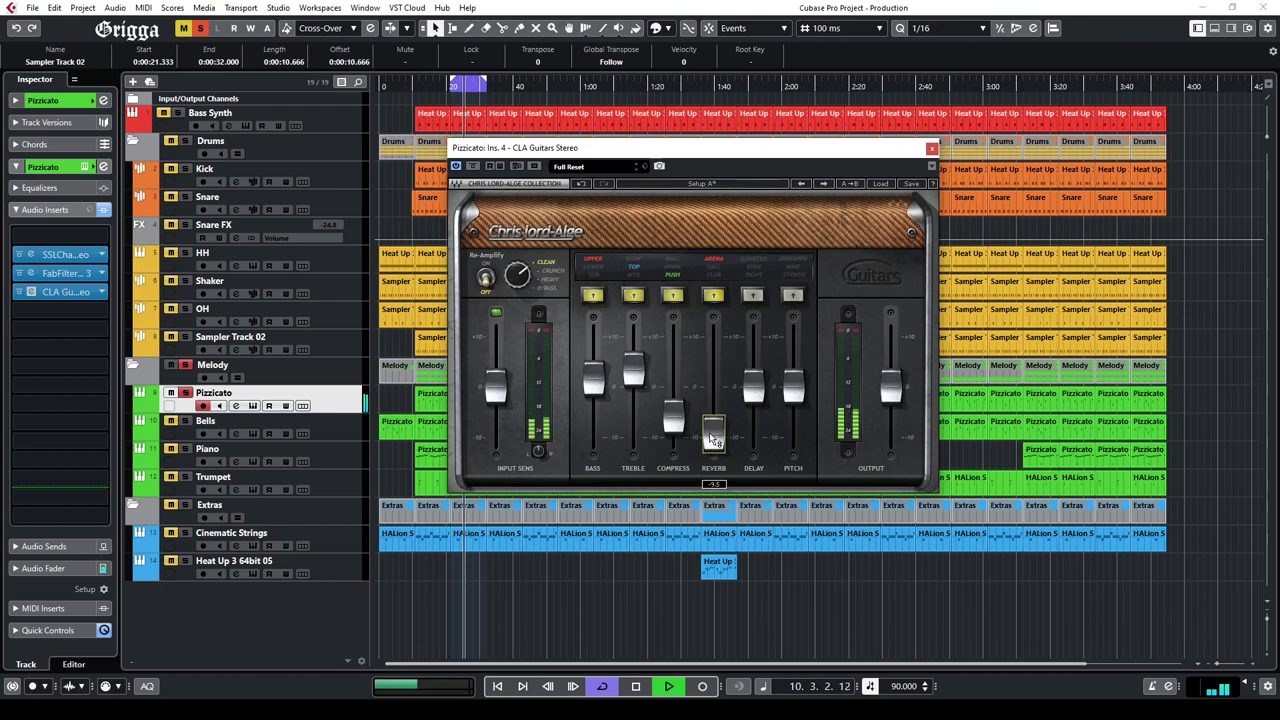
Step: Audition the delay at a low level, switch delay and reverb off, and enable the pitch section in Stereo mode
click(756, 277)
drag(753, 385, 748, 431)
click(793, 274)
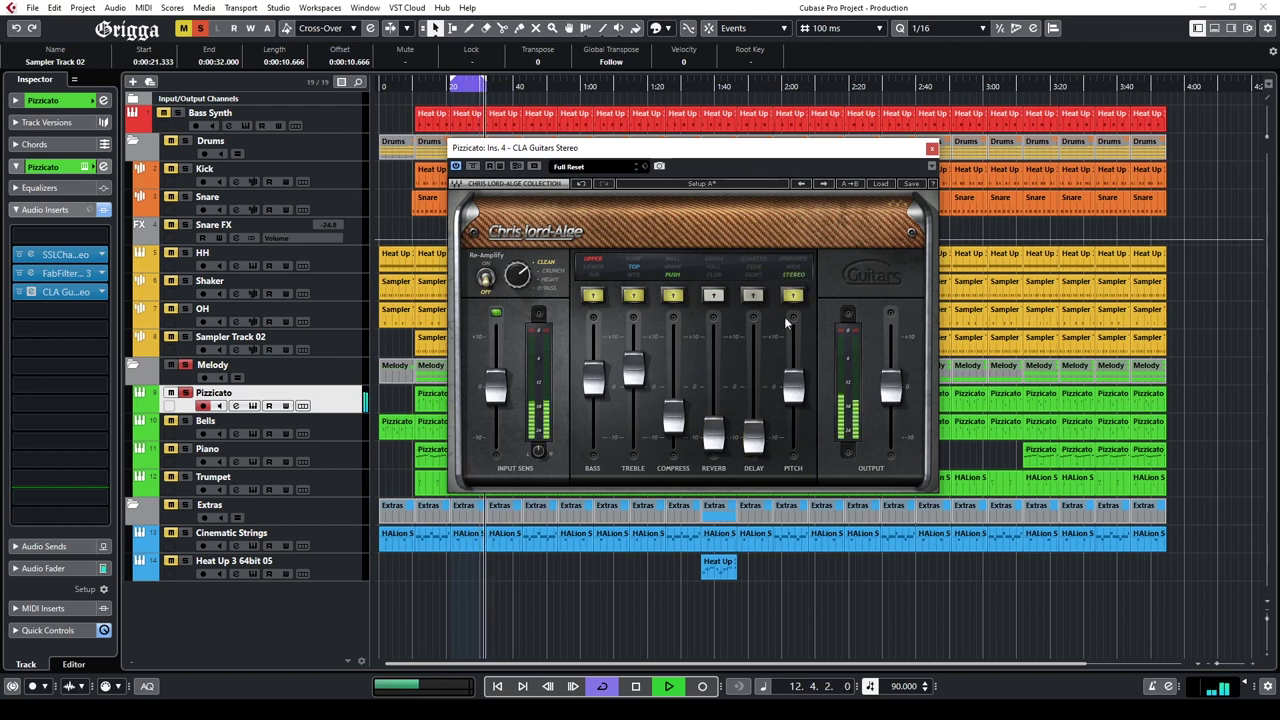
Step: Raise the CLA Guitars pitch level, compare with the plugin bypassed, and settle the fader at about 1.2
drag(797, 390, 795, 362)
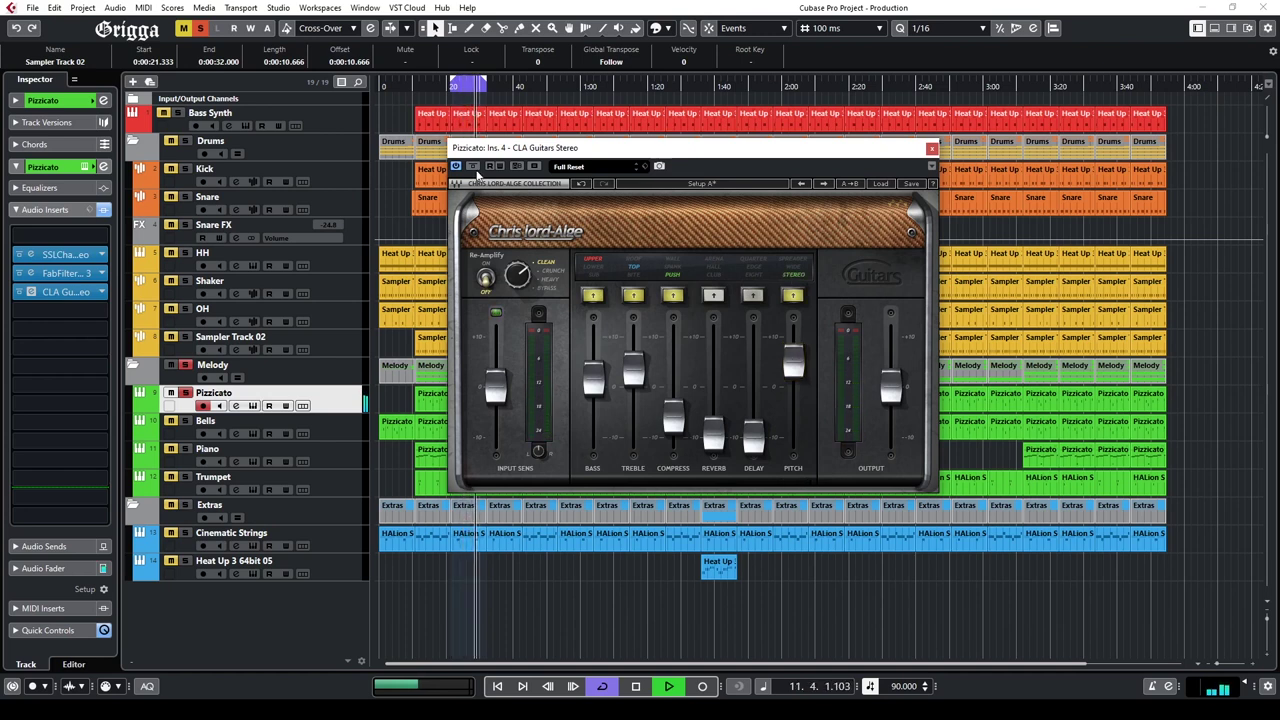
click(473, 167)
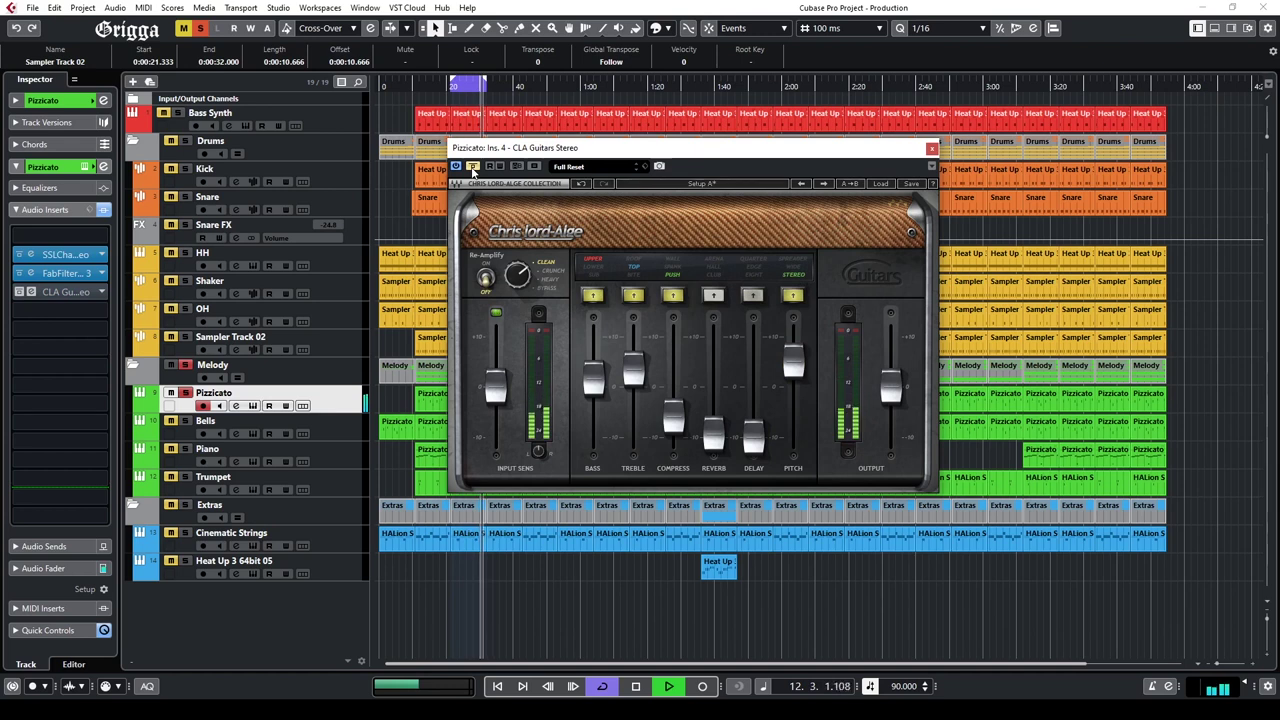
click(473, 167)
drag(793, 362, 793, 378)
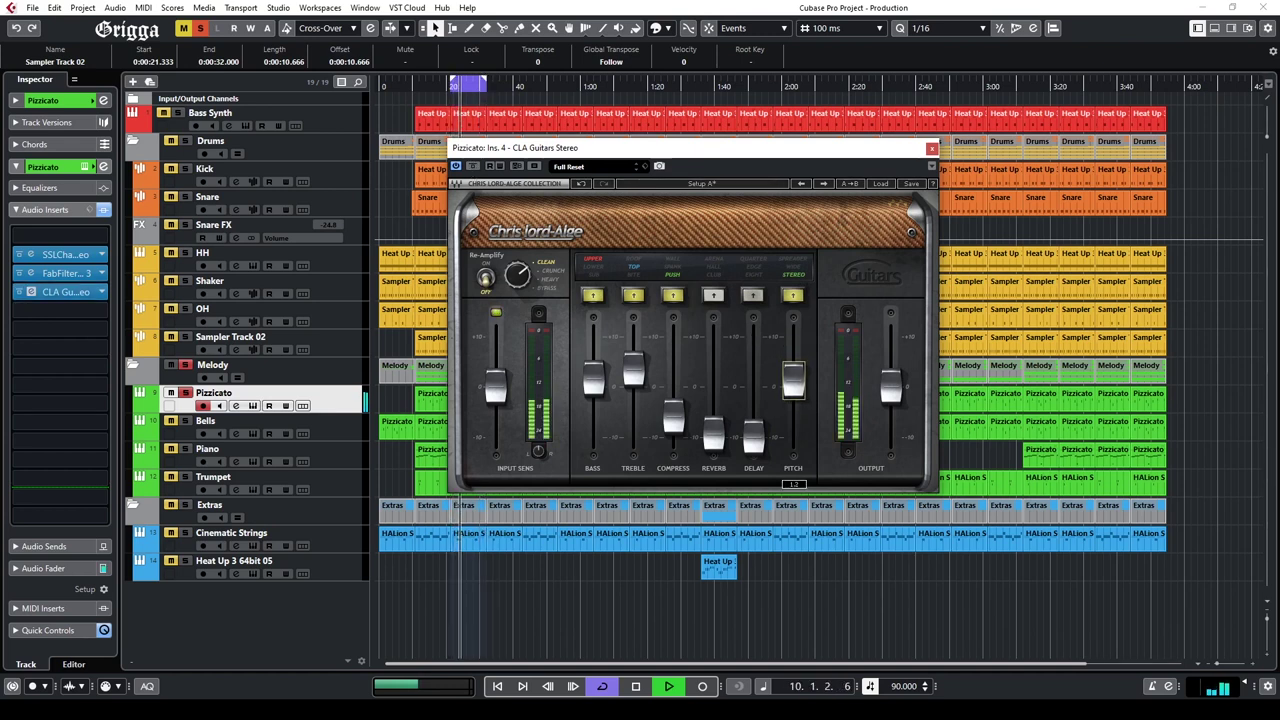
click(932, 149)
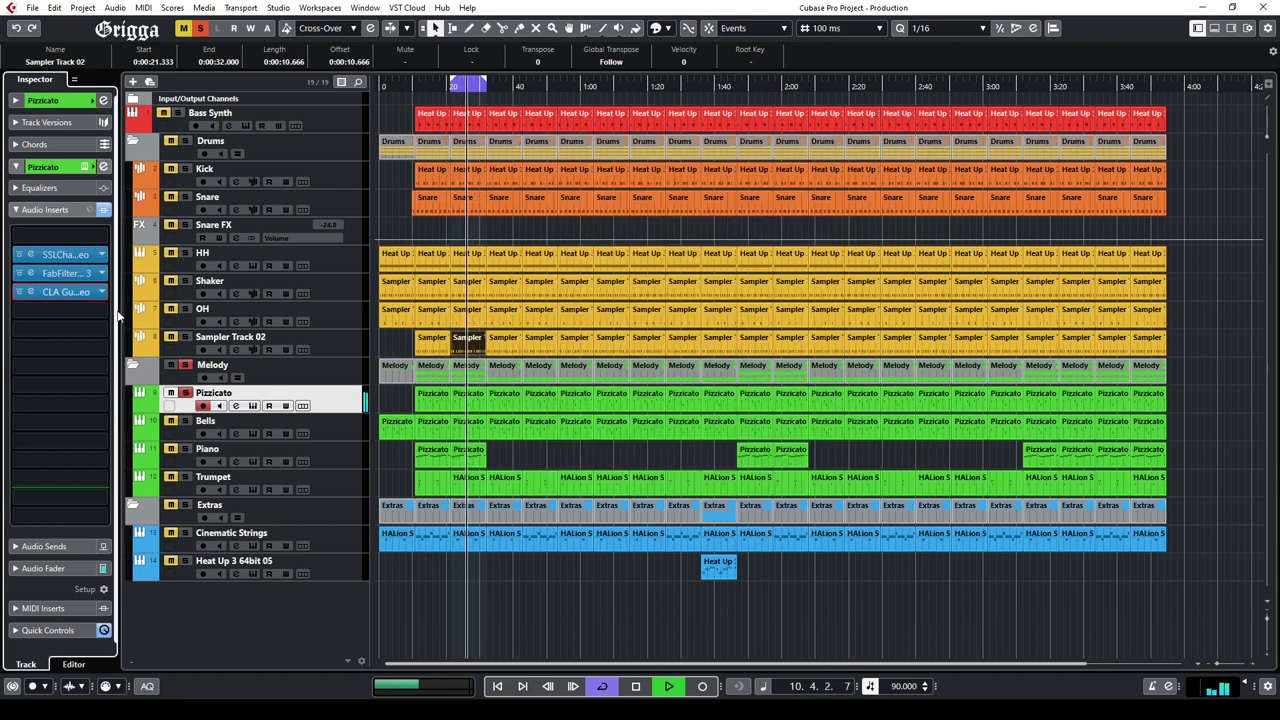
Step: Insert the Abbey Road Saturator Stereo distortion plugin after CLA Guitars on the Pizzicato track
click(88, 311)
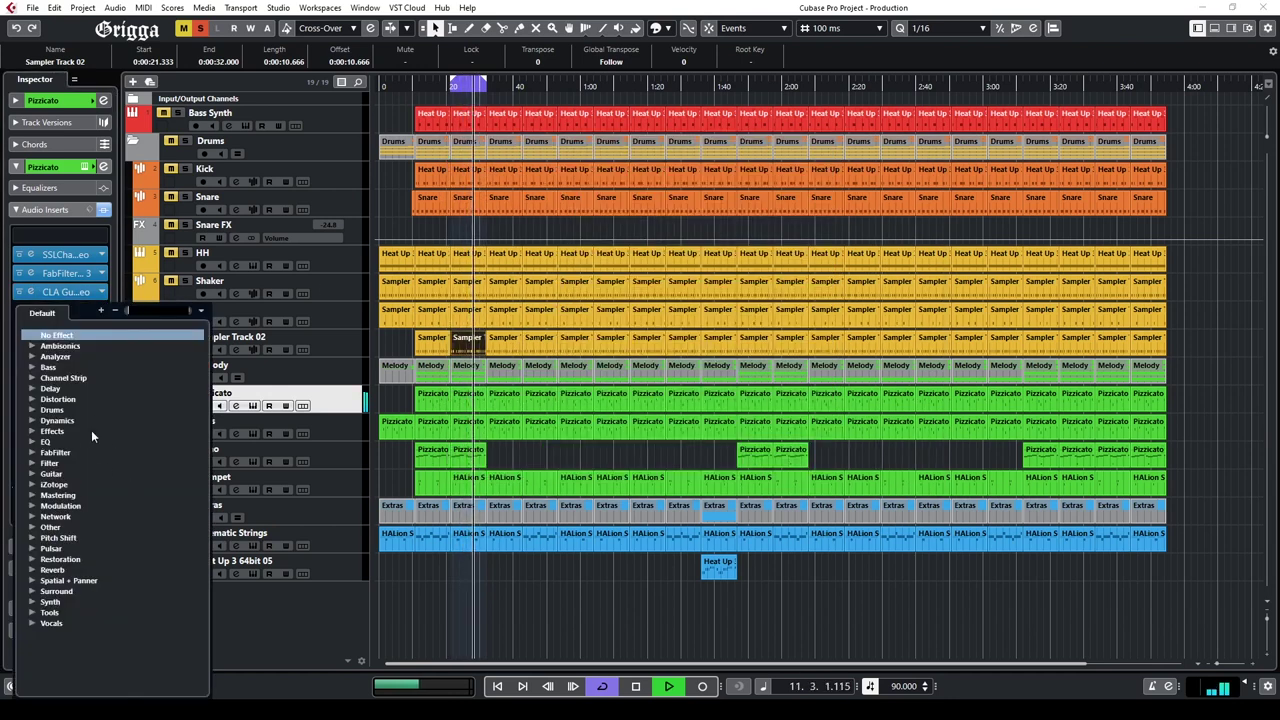
click(33, 419)
click(33, 419)
click(33, 419)
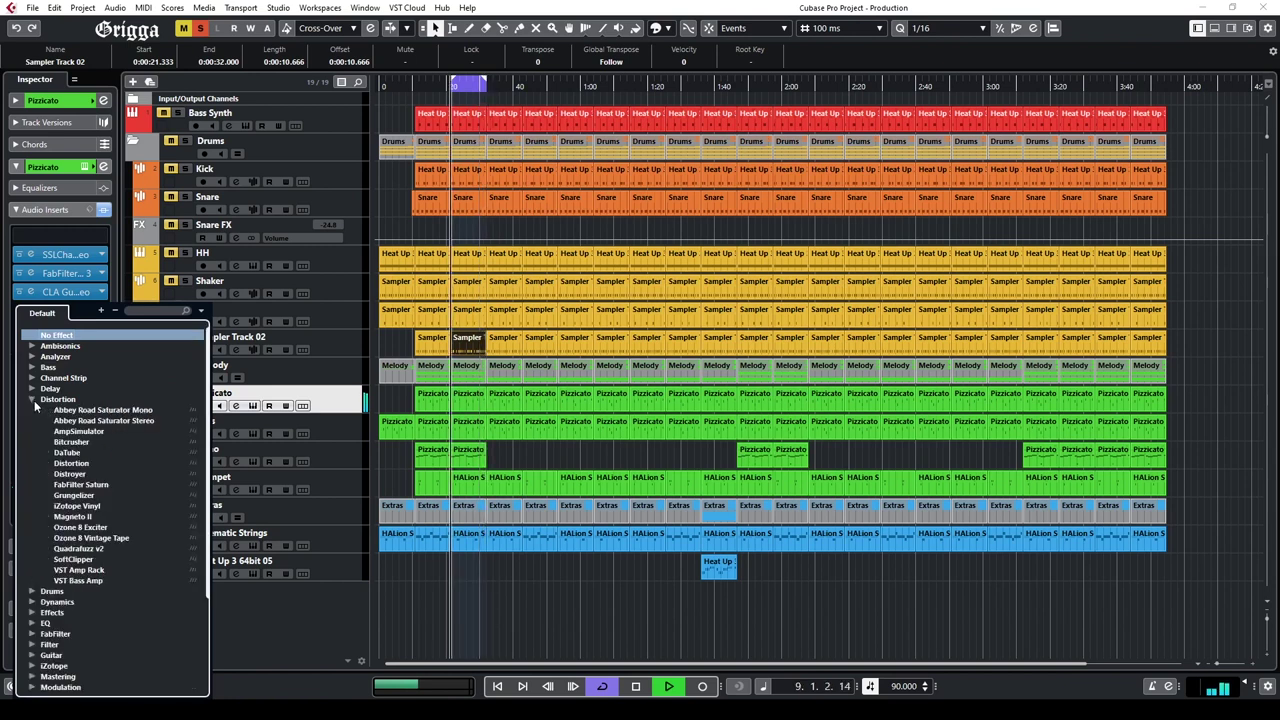
click(64, 412)
Step: Lower the Abbey Road Saturator's compander blend, saturation gain and overall mix for a subtle effect
click(925, 358)
click(910, 350)
drag(996, 336, 998, 348)
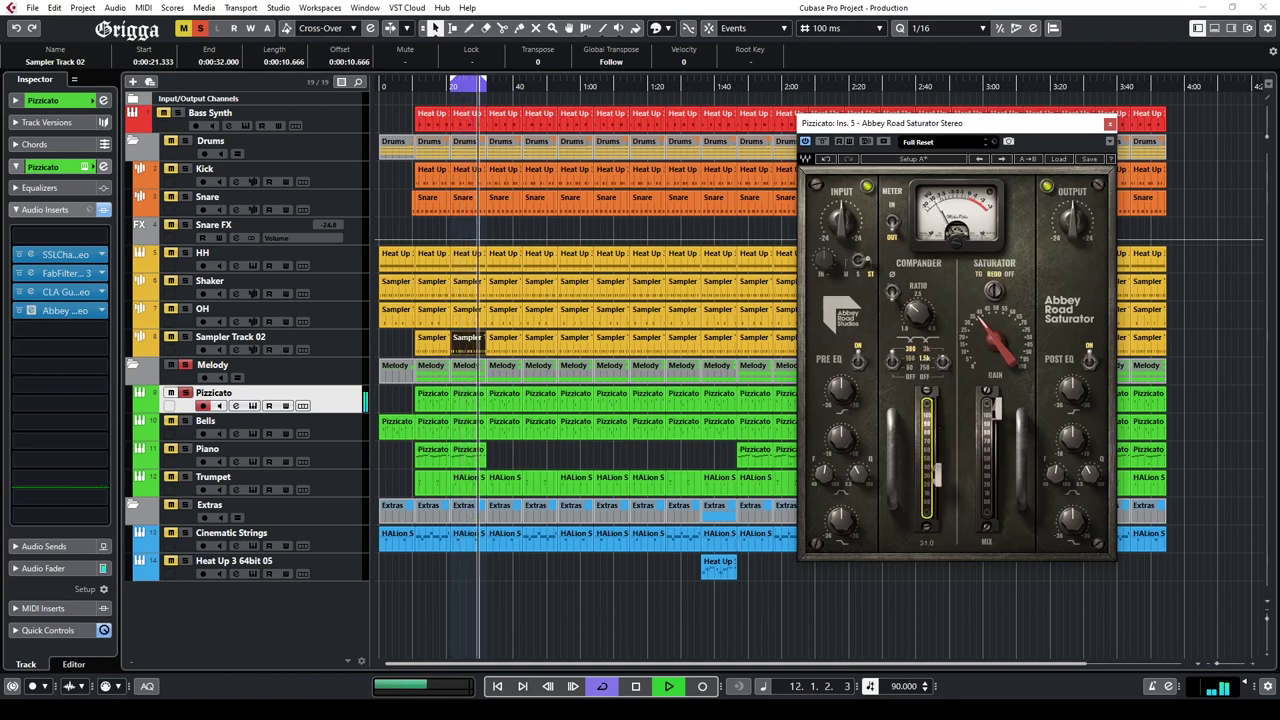
click(102, 311)
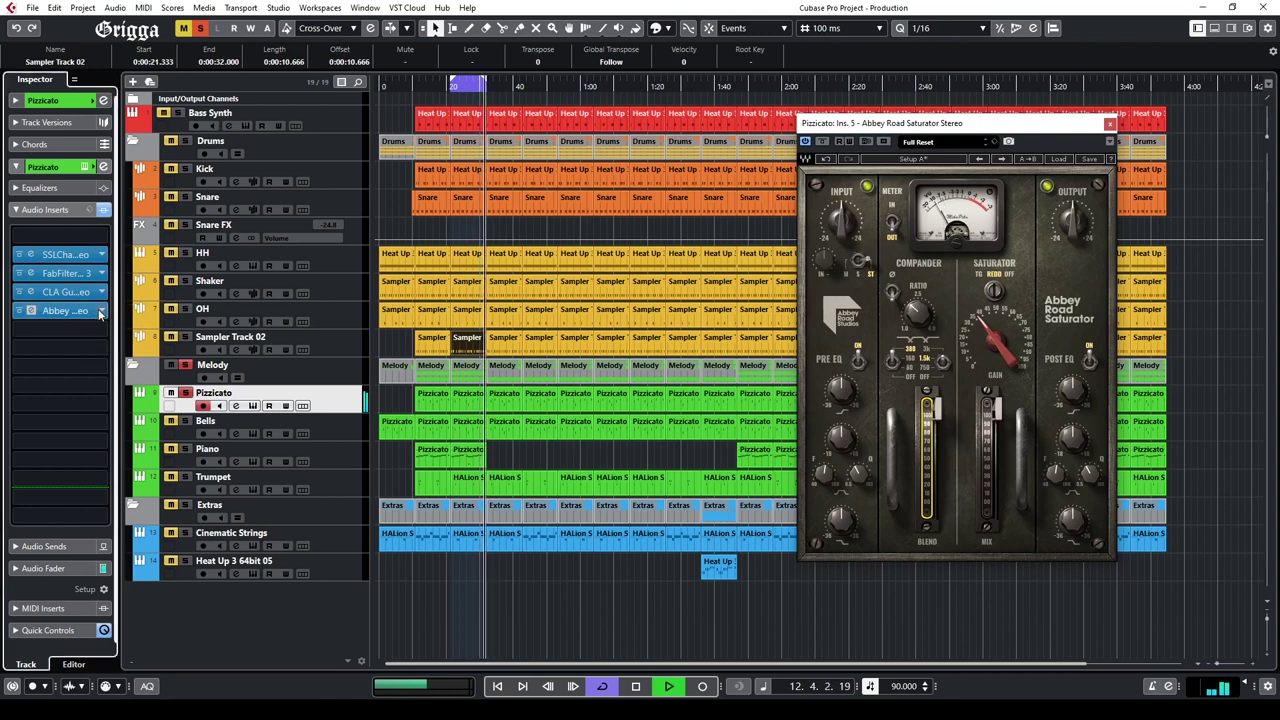
drag(937, 408, 937, 437)
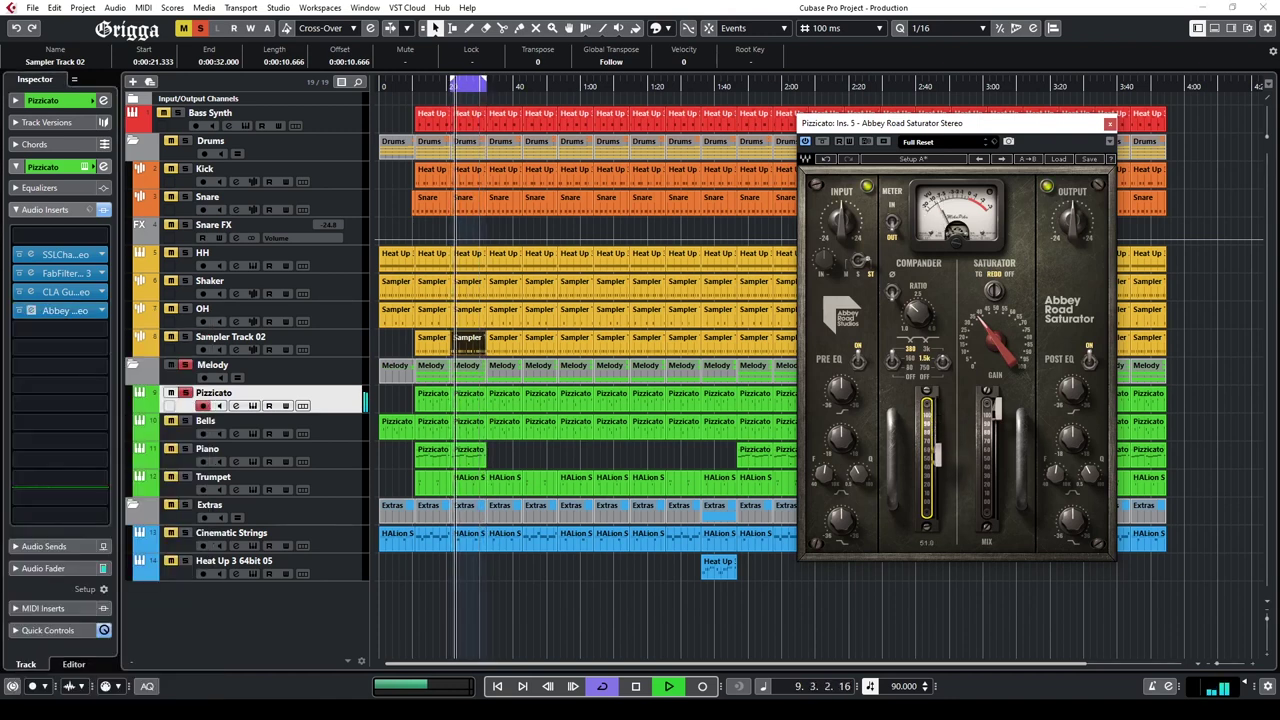
mouse_move(1000, 407)
mouse_down()
mouse_move(1000, 497)
mouse_move(1000, 409)
mouse_up()
drag(995, 341, 995, 489)
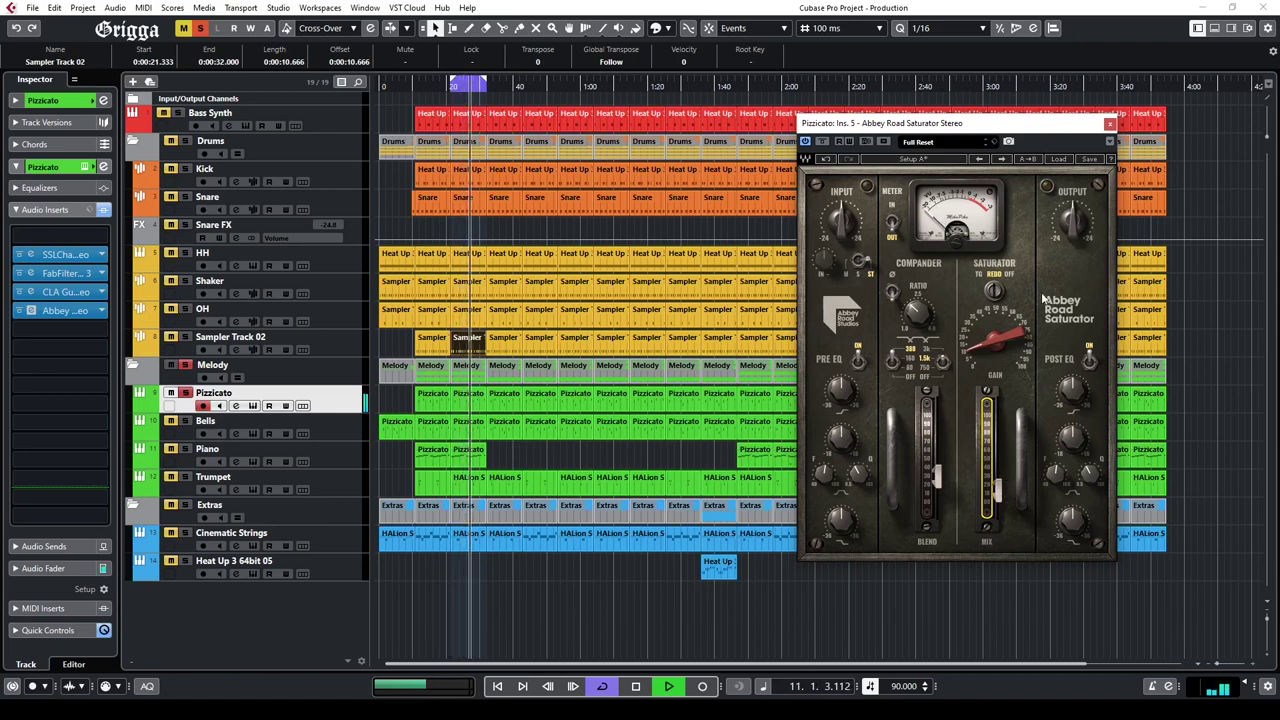
Step: Compare the Pizzicato sound with the Abbey Road Saturator bypassed and active, and close the plugin
click(821, 141)
click(821, 143)
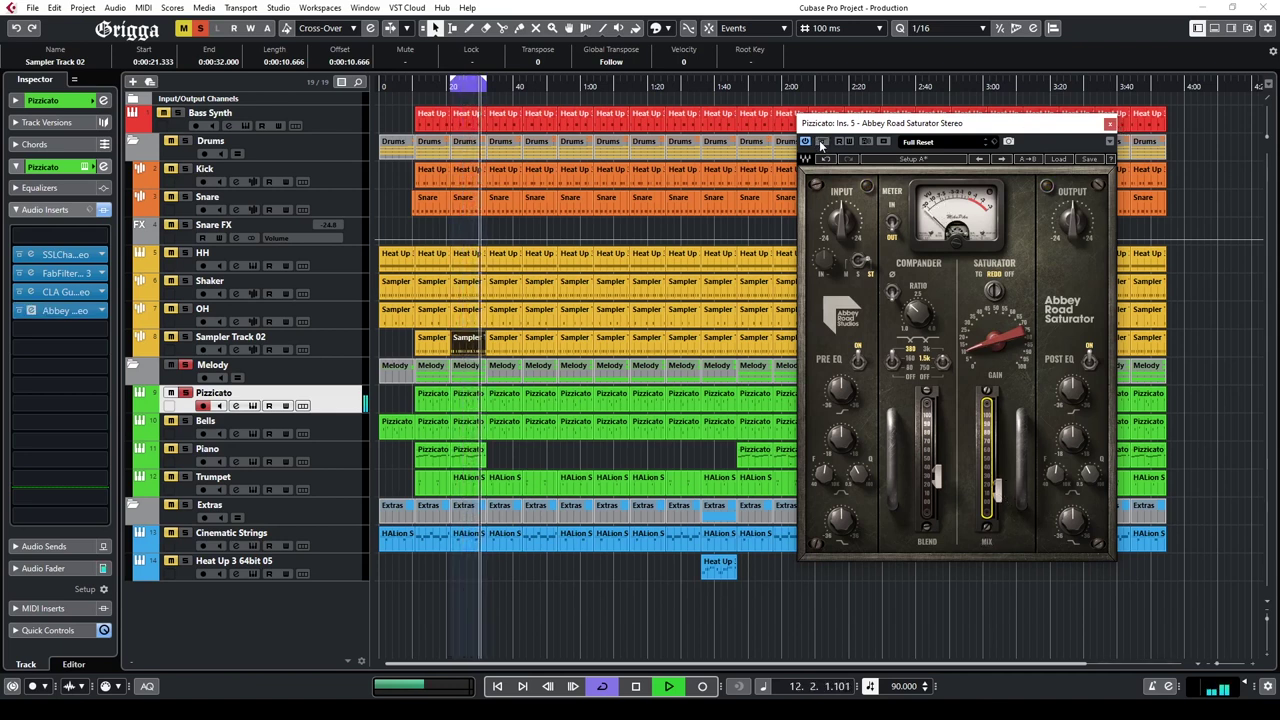
click(1110, 124)
Step: Insert the Magneto II tape saturation plugin in the free slot after the Abbey Road Saturator
click(60, 329)
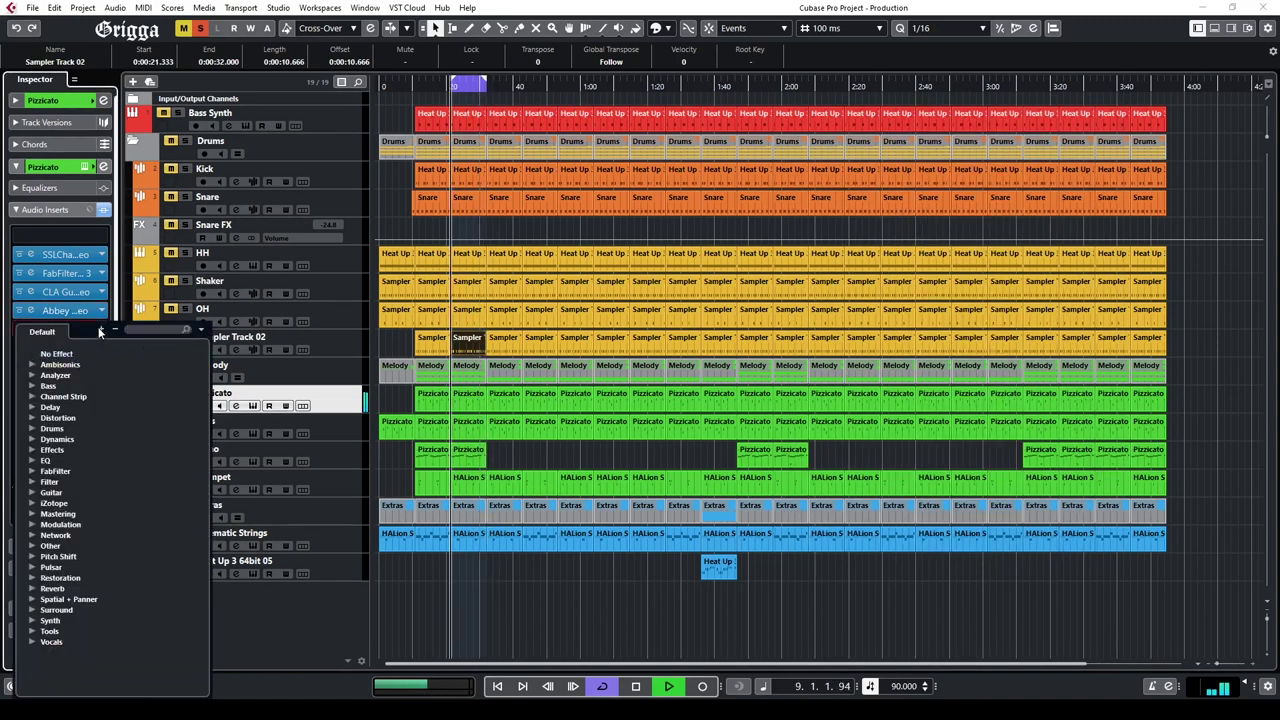
click(33, 441)
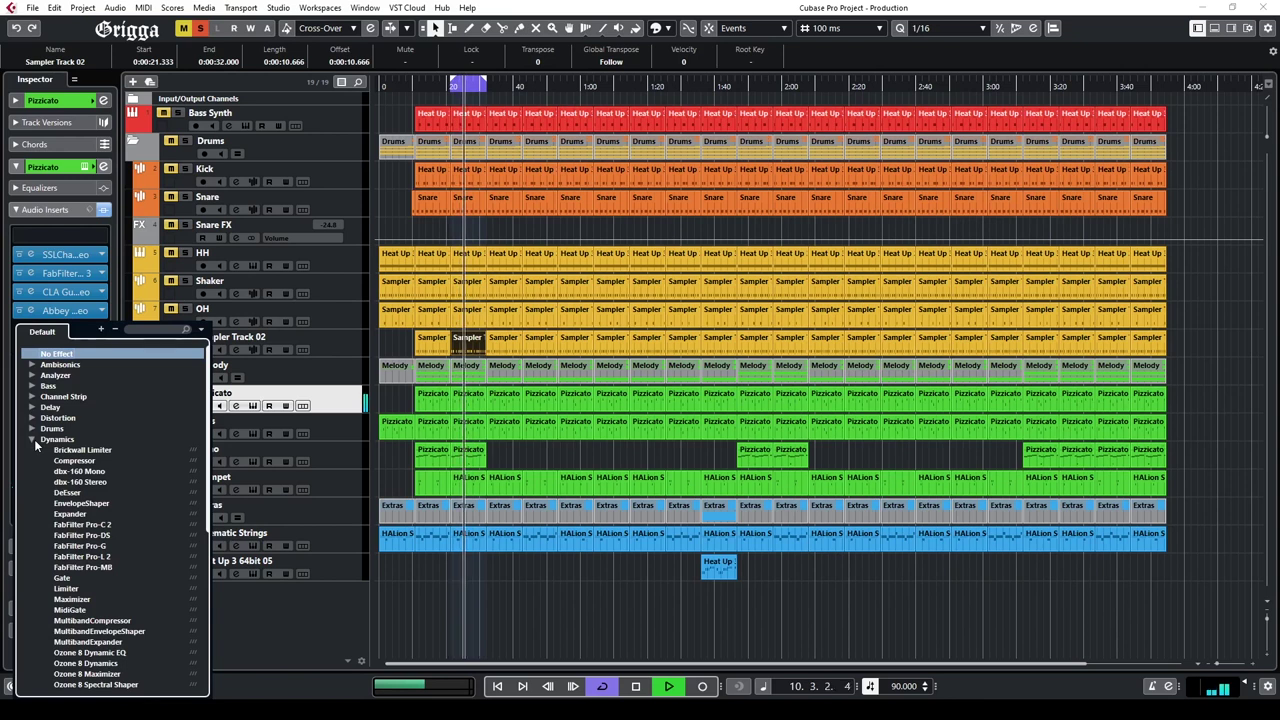
click(35, 418)
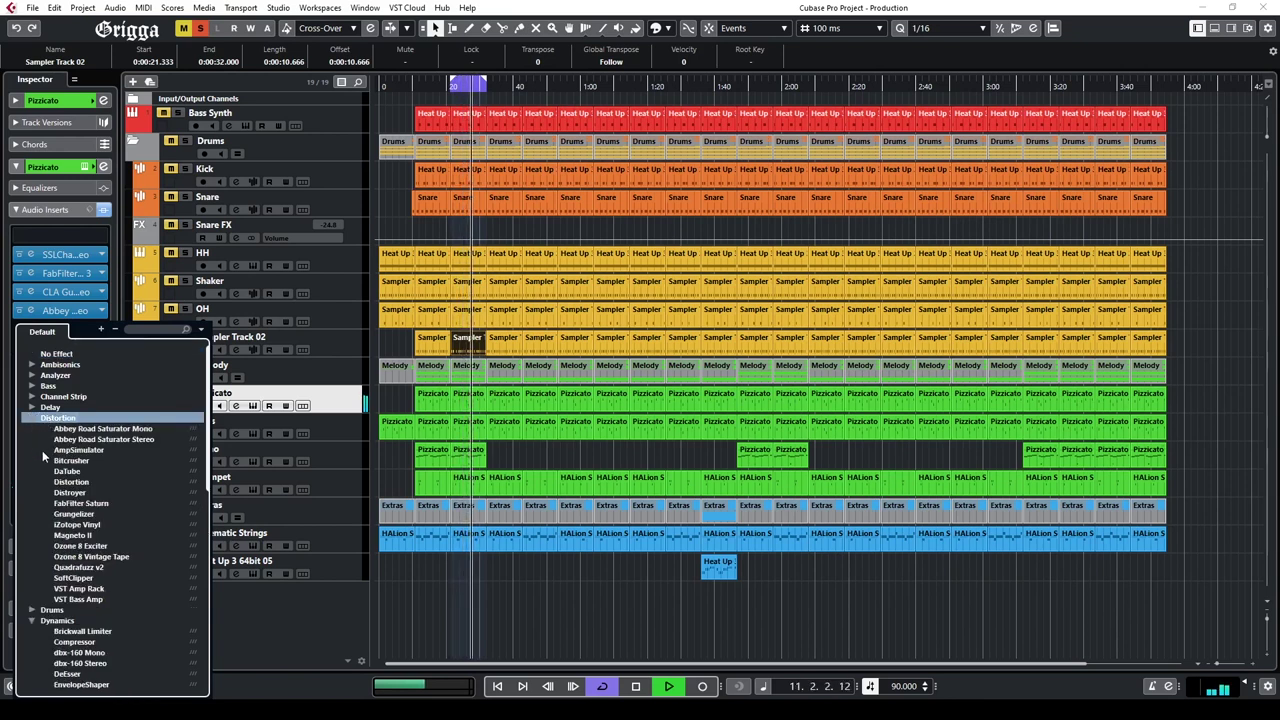
click(72, 535)
drag(779, 229, 531, 226)
Step: Audition the Magneto II guitar boost presets and load Guitar - MidHigh Boost
click(420, 216)
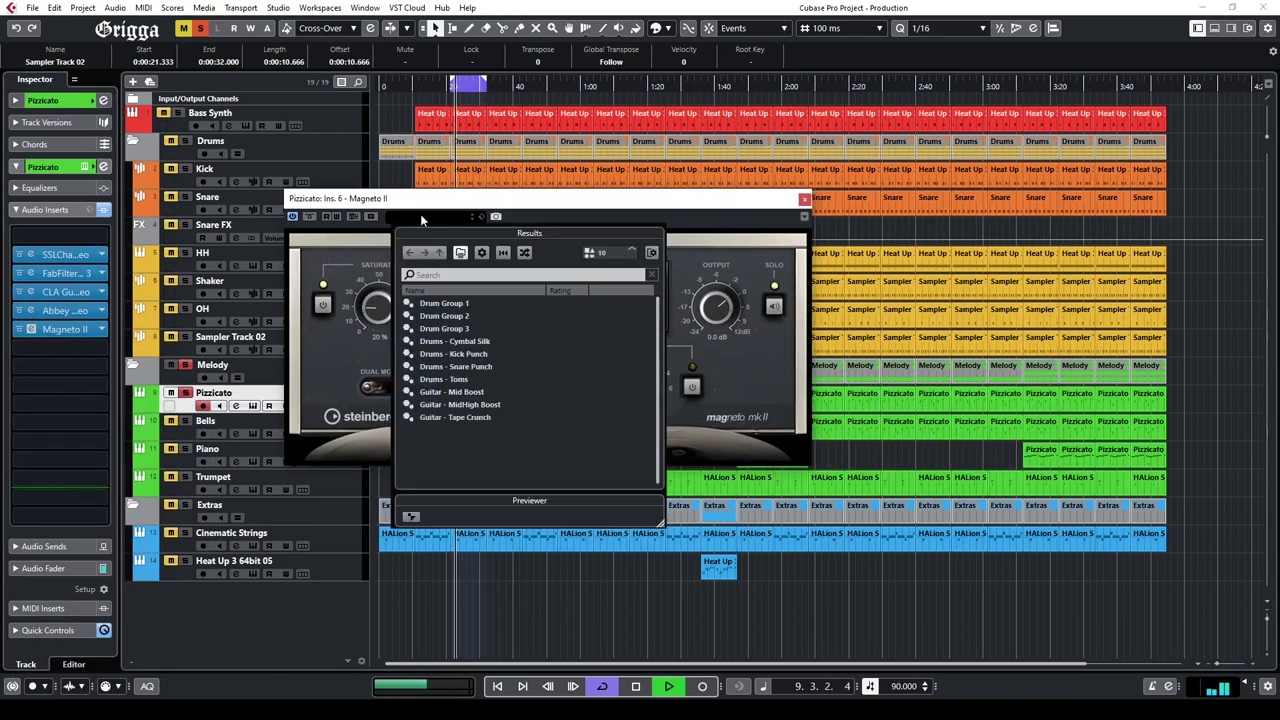
click(443, 317)
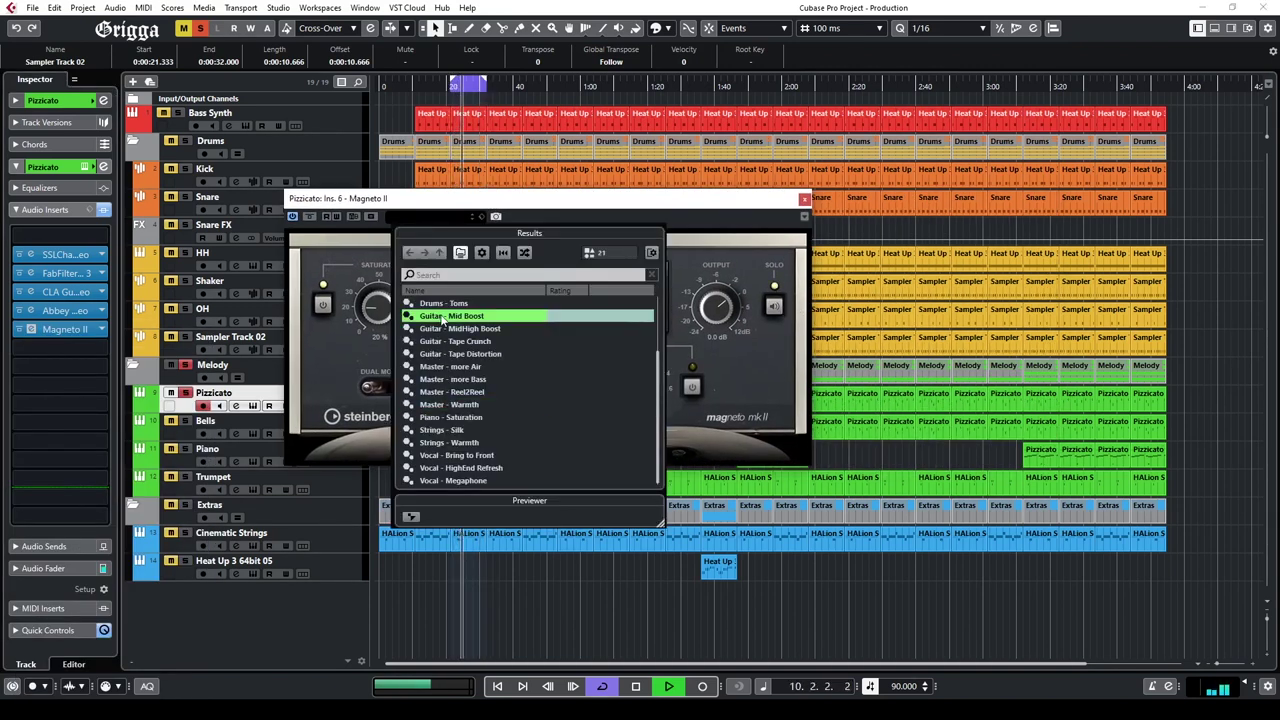
click(494, 330)
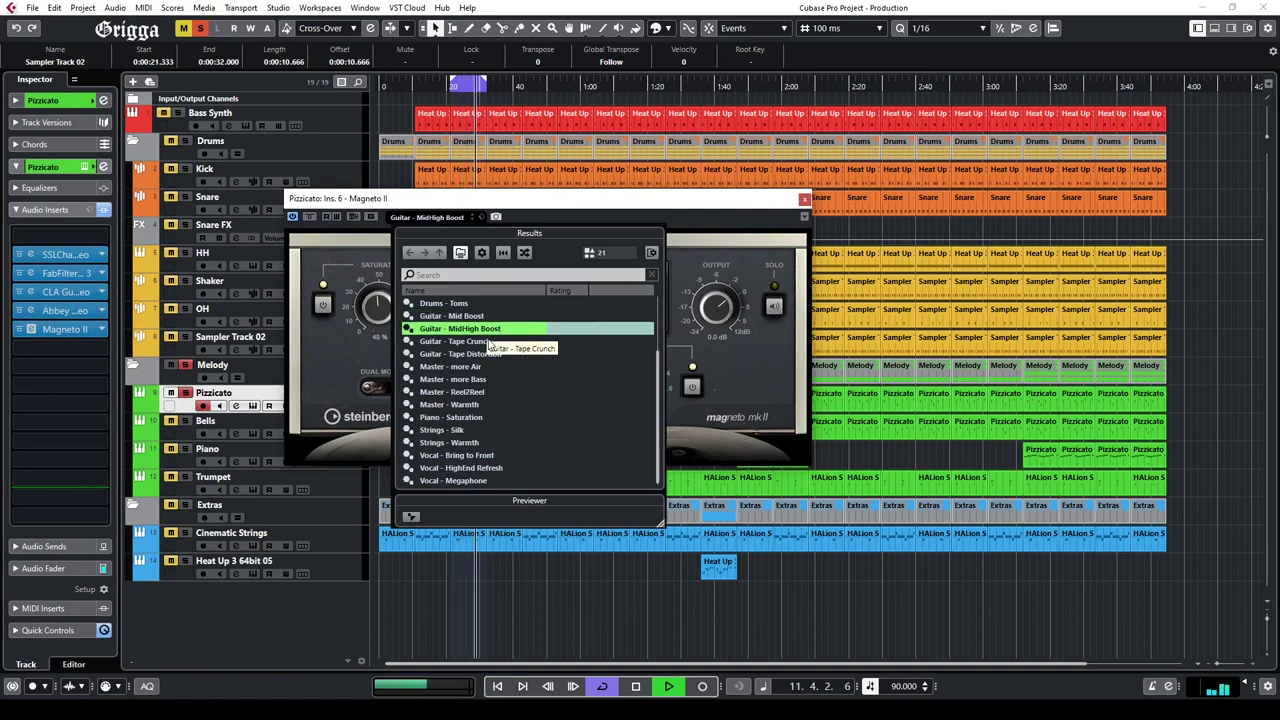
key(Up)
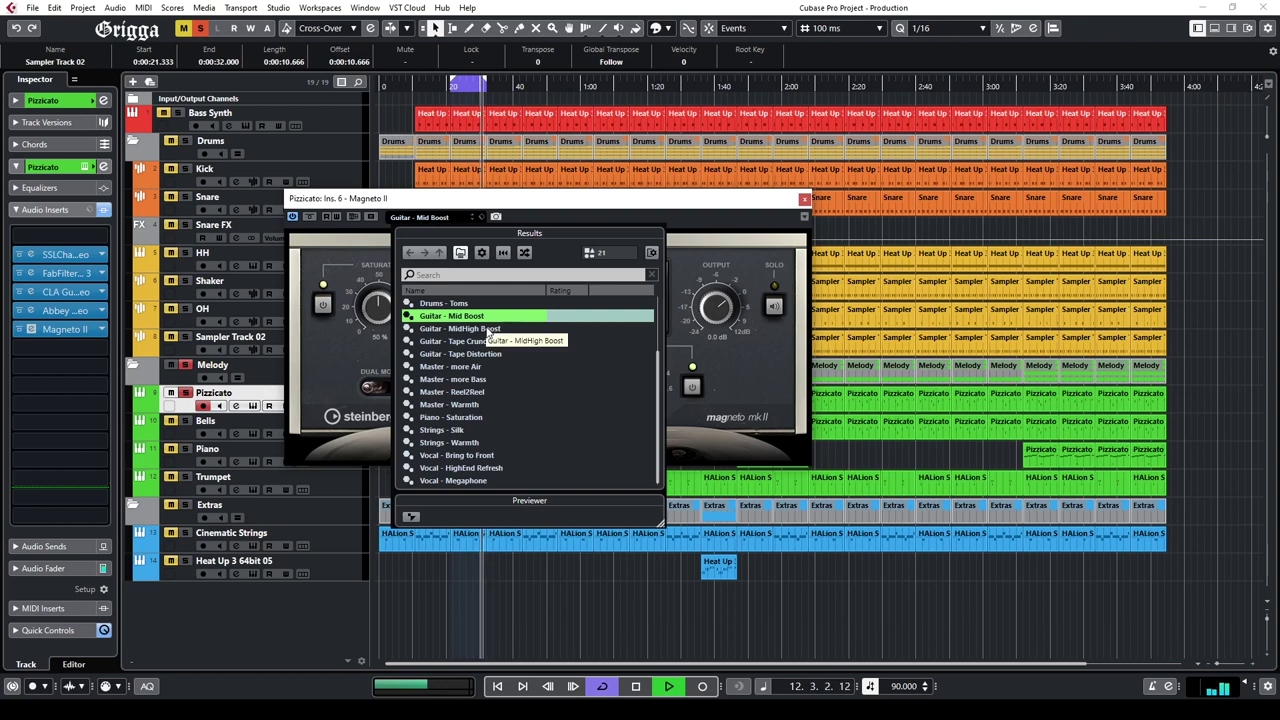
double_click(488, 330)
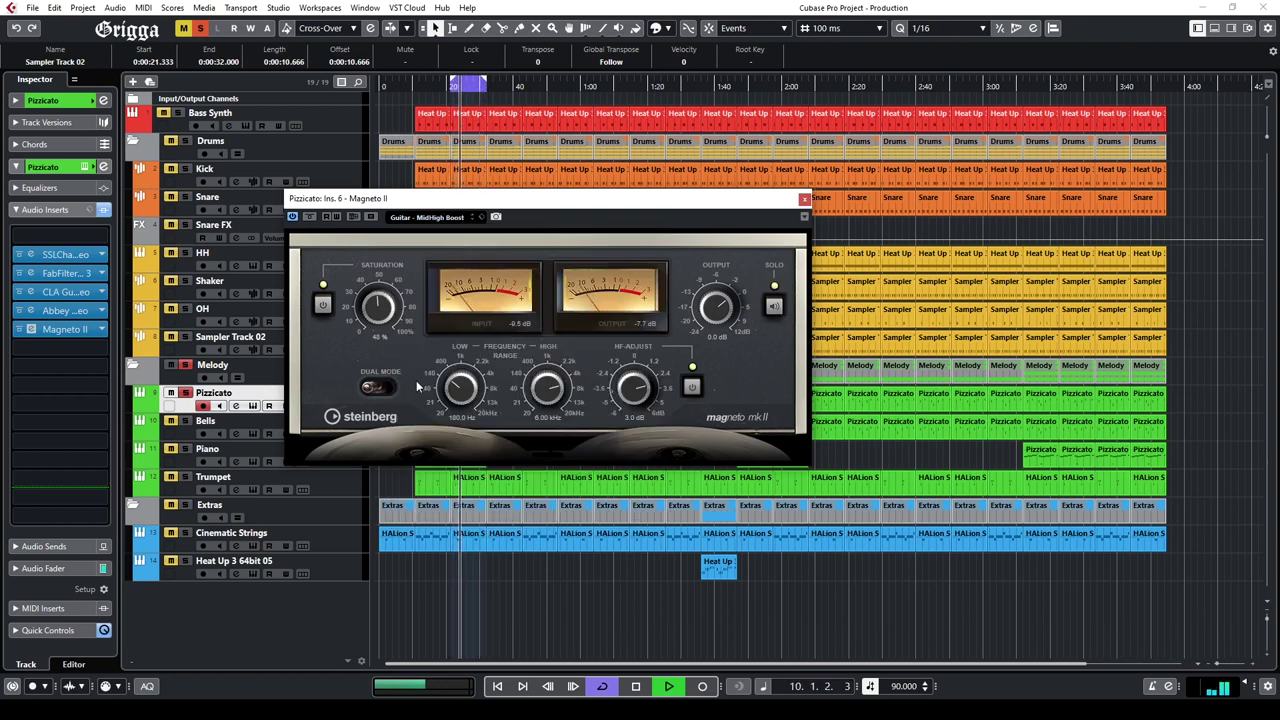
Step: Set Magneto II's HF-Adjust to 0.6 dB and saturation to 11 %, and switch its solo off
drag(643, 391, 635, 418)
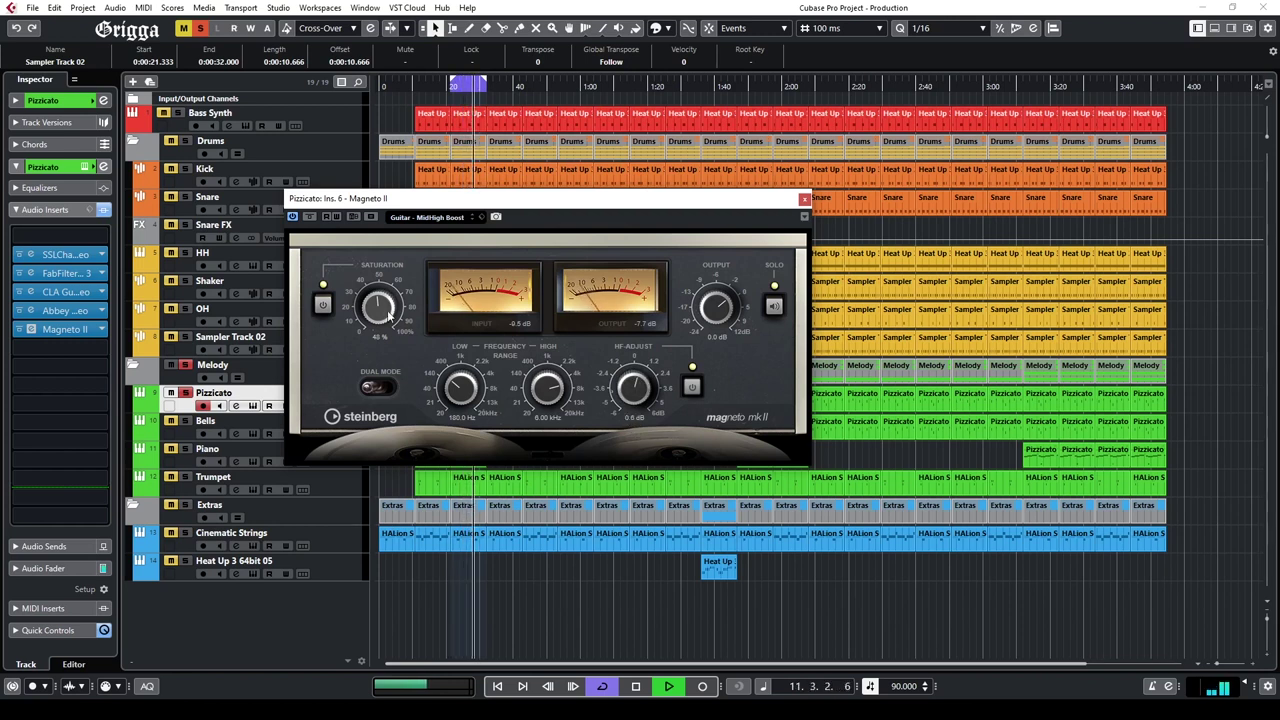
drag(373, 220, 354, 343)
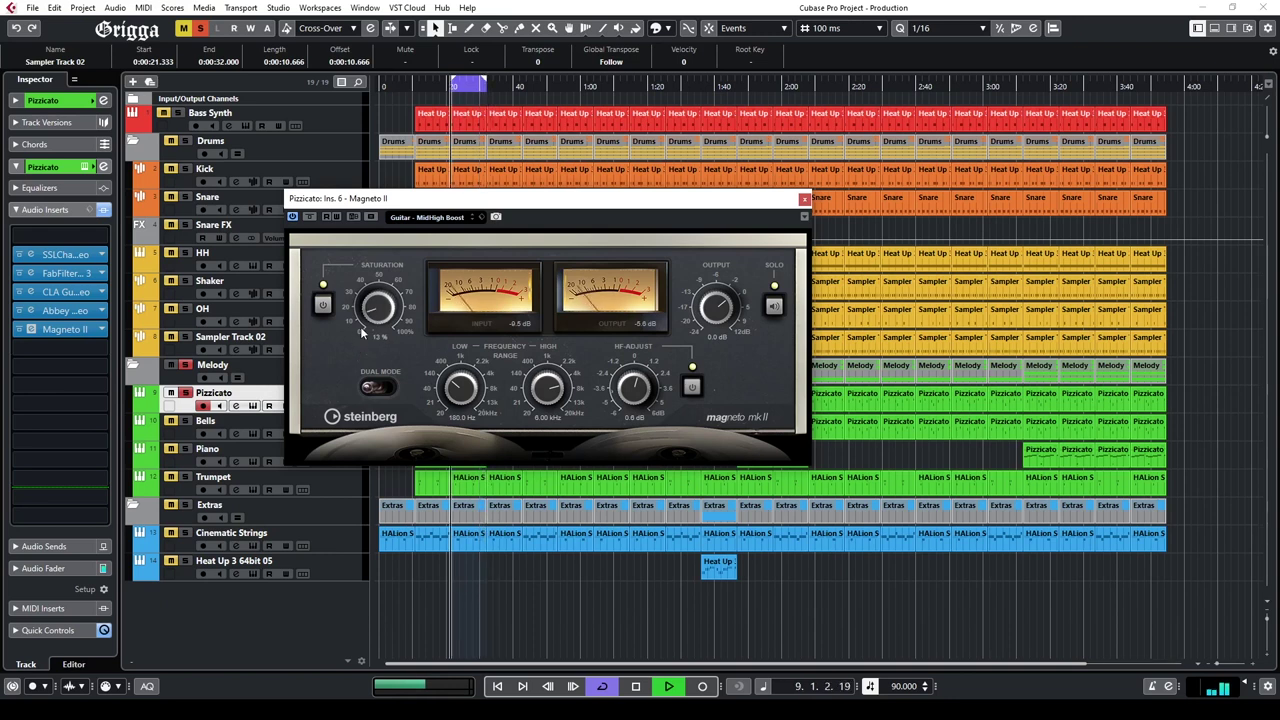
drag(371, 319, 371, 321)
click(772, 306)
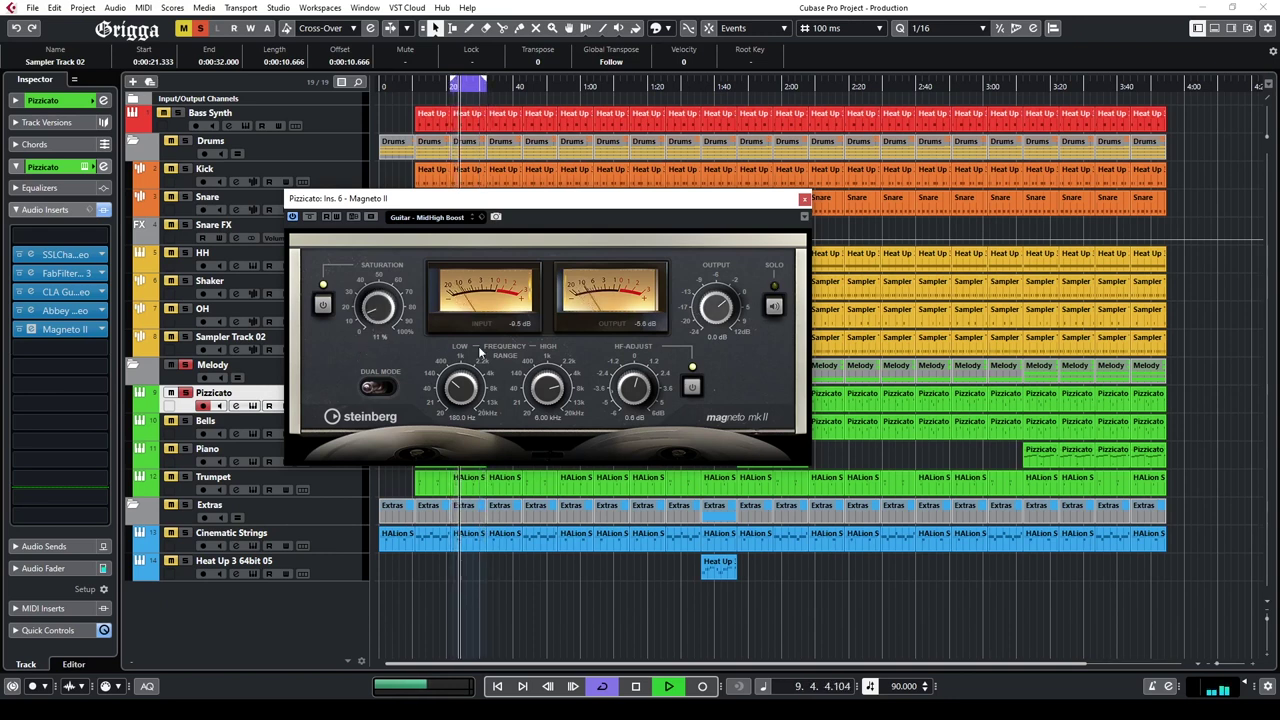
Step: Compare the Pizzicato sound with Magneto II bypassed and active, and close the plugin
click(310, 217)
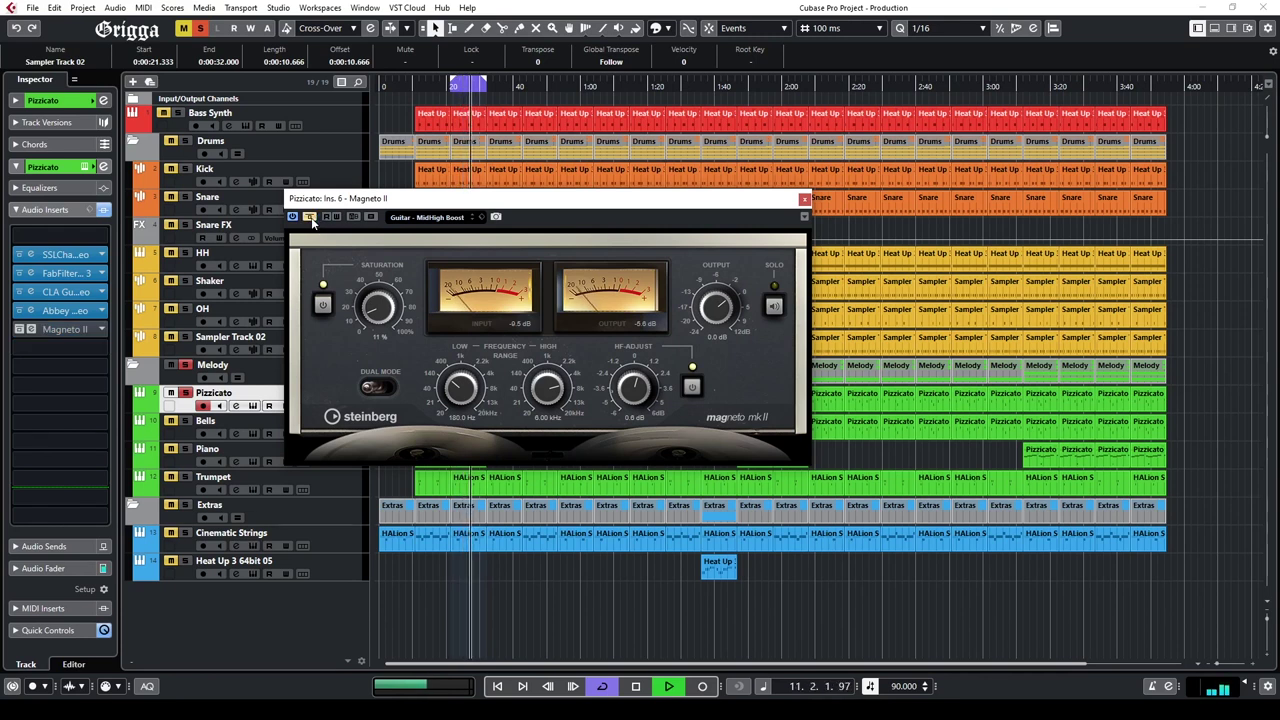
click(310, 217)
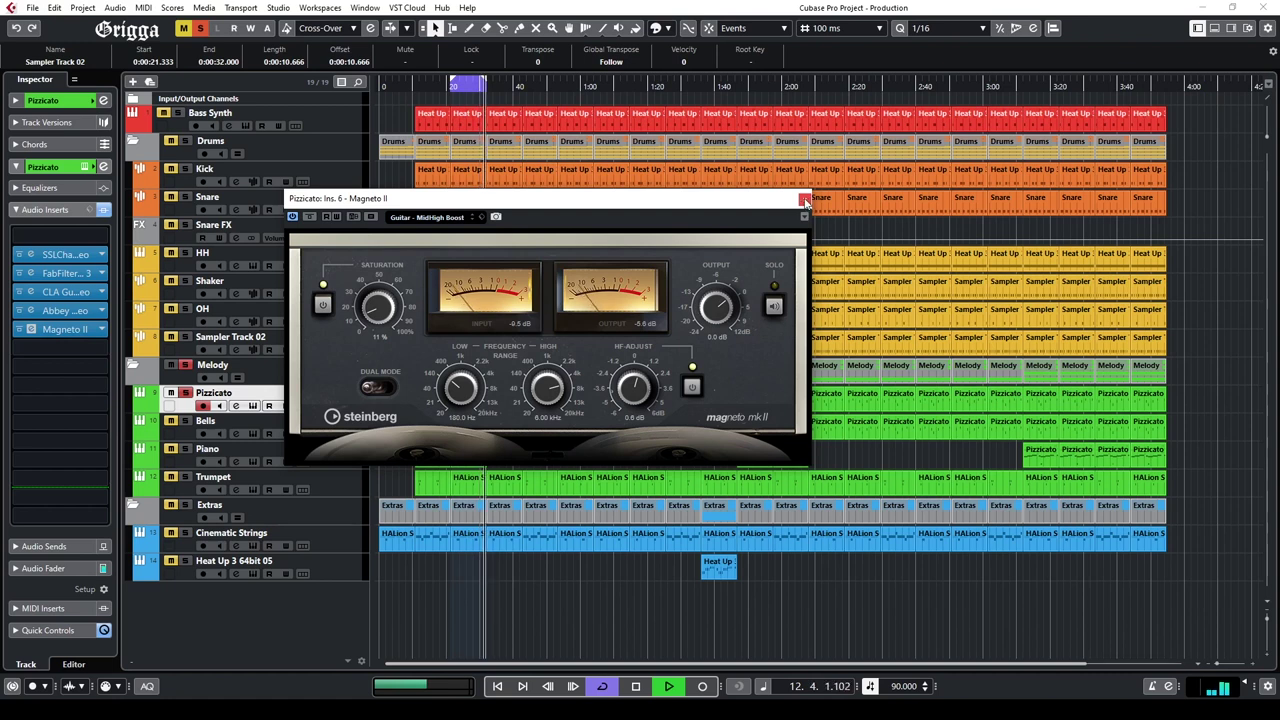
click(804, 201)
Step: Insert the FabFilter Timeless 2 delay after Magneto II on the Pizzicato track
click(88, 349)
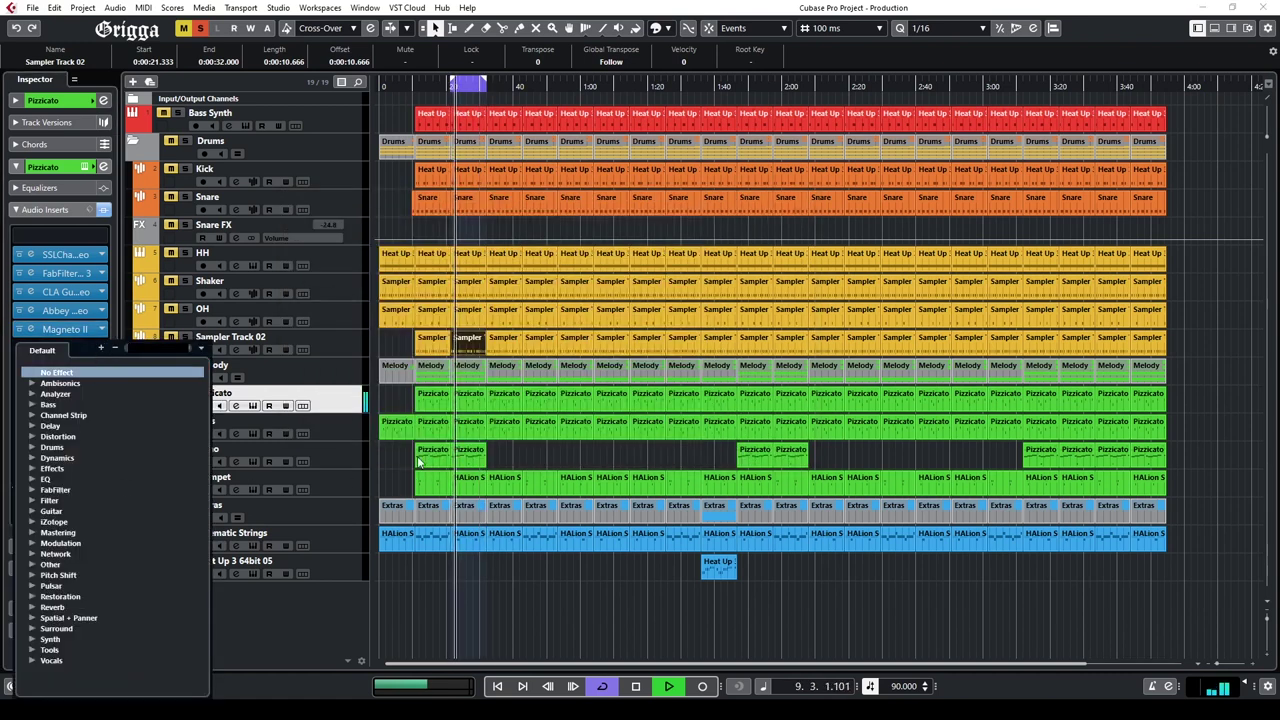
click(348, 413)
click(97, 349)
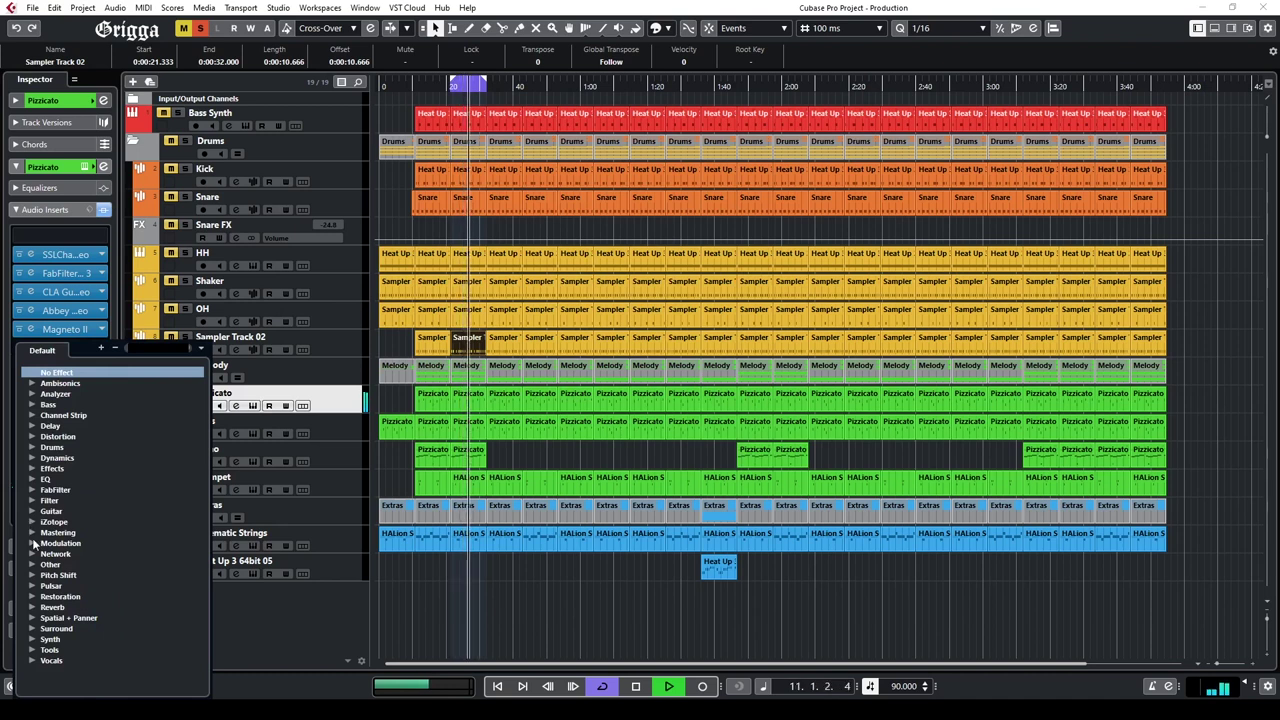
click(33, 427)
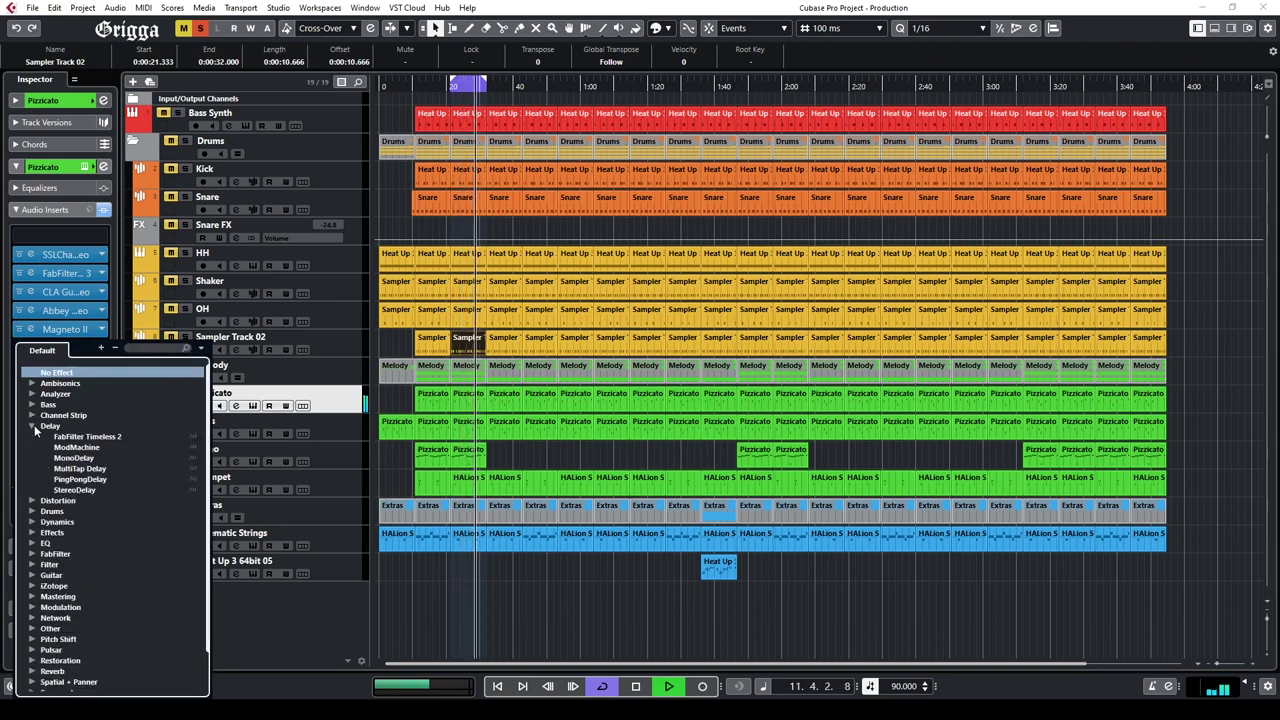
click(64, 441)
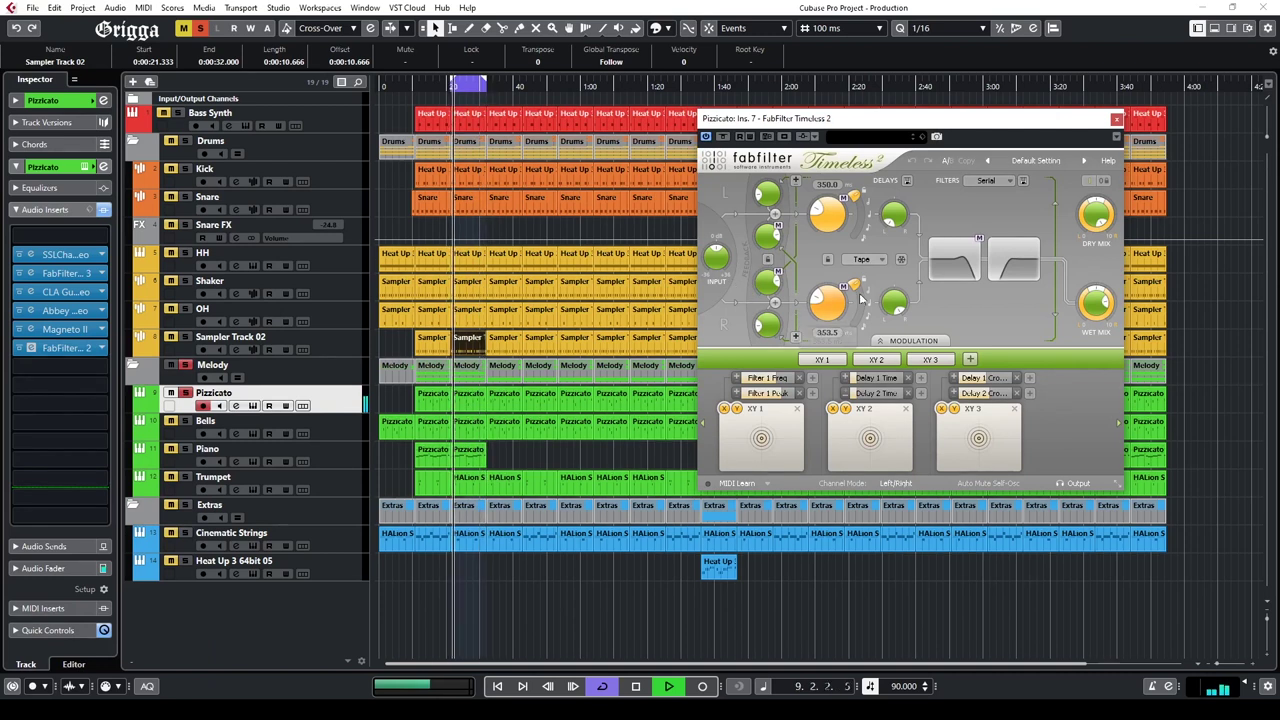
Step: Sync both Timeless 2 delay times to the tempo and reduce the wet level to about -46.55 dB
click(859, 293)
click(858, 203)
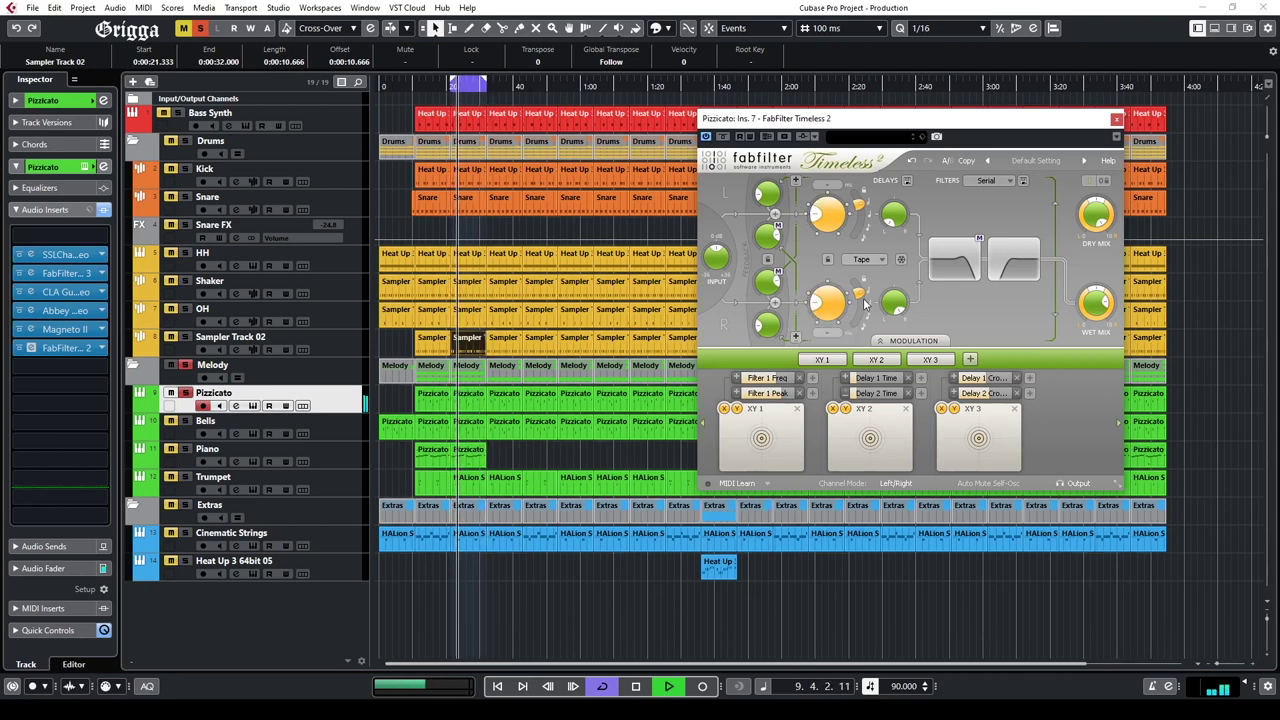
ctrl+click(829, 211)
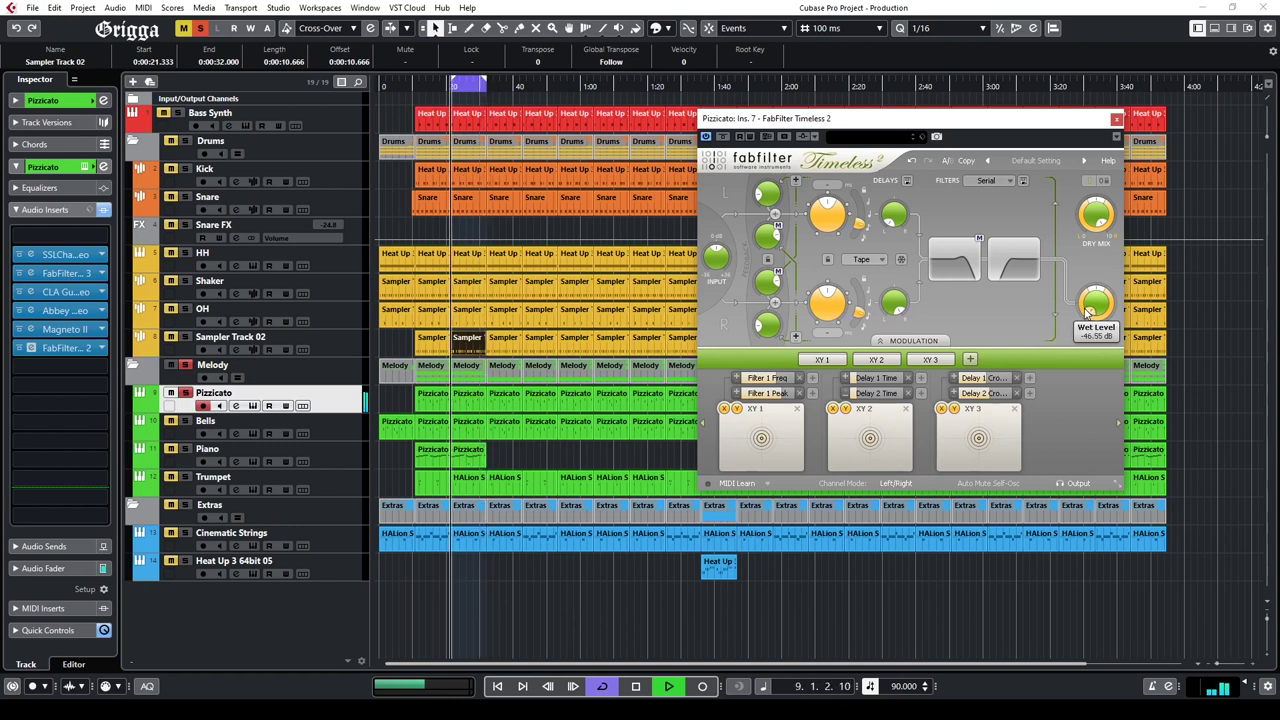
click(1117, 119)
Step: Insert the Ozone 8 Imager plugin after the Timeless 2 delay on the Pizzicato track
right_click(355, 399)
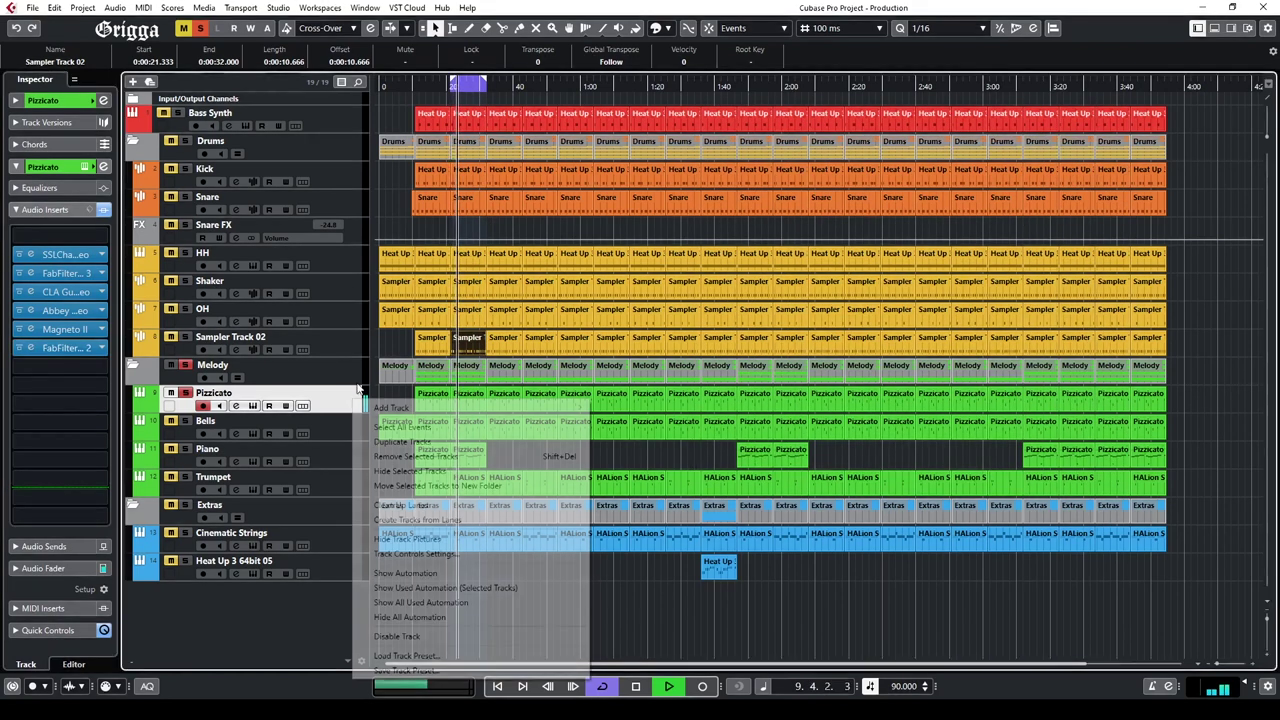
click(101, 367)
click(101, 367)
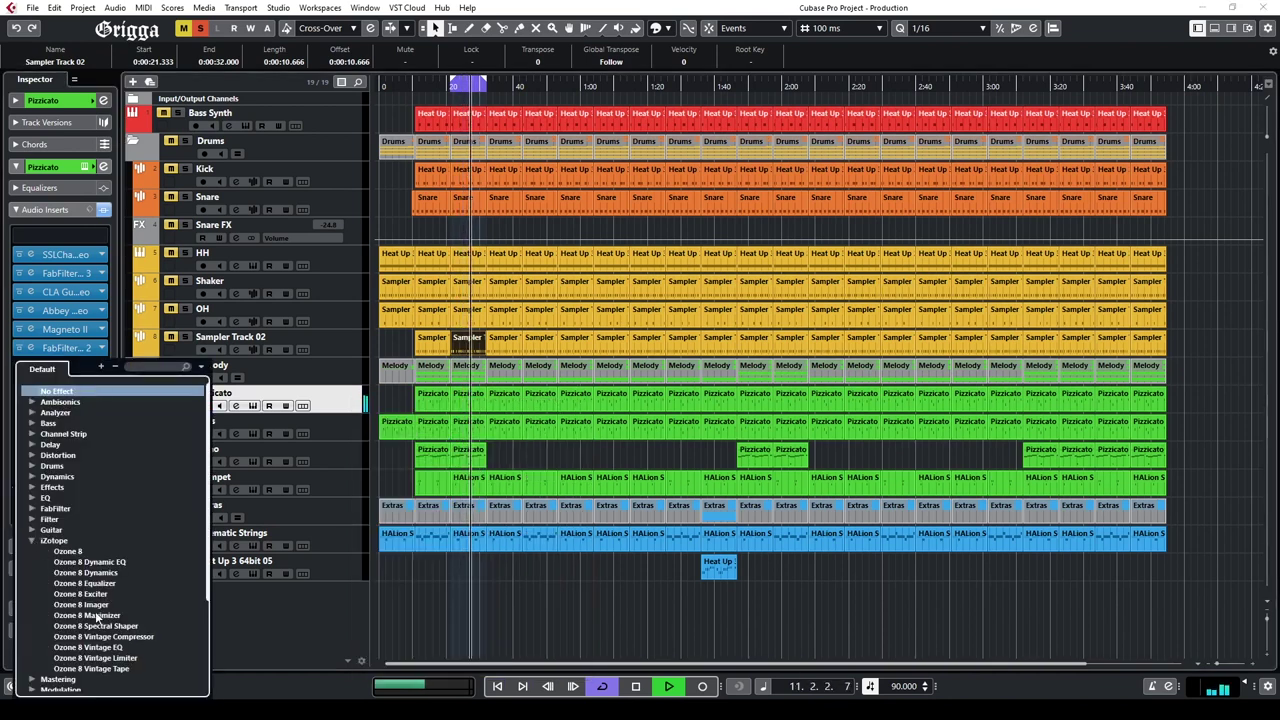
click(92, 605)
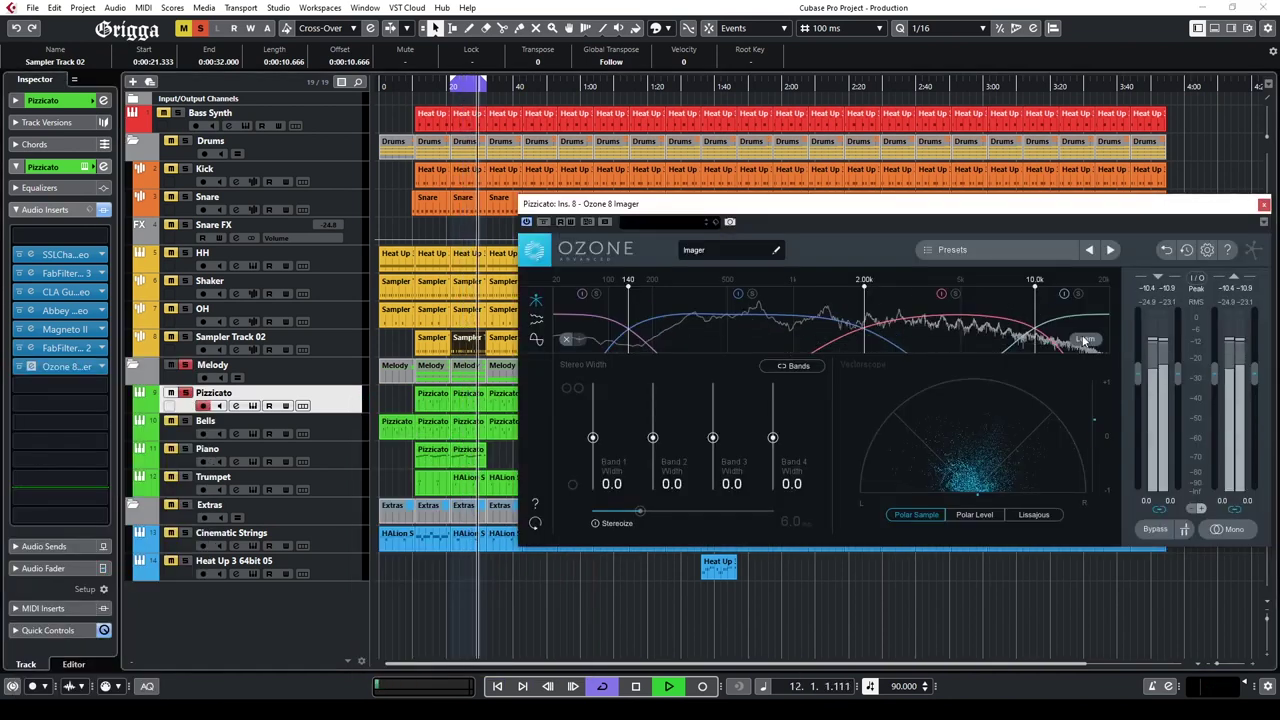
Step: Set the Imager widths of bands 2, 3 and 4 to 7.6, 21.5 and 36.7, and enable Stereoize at 10.0 ms
drag(713, 437, 652, 433)
drag(645, 515, 683, 514)
drag(712, 427, 664, 434)
drag(1185, 214, 1045, 214)
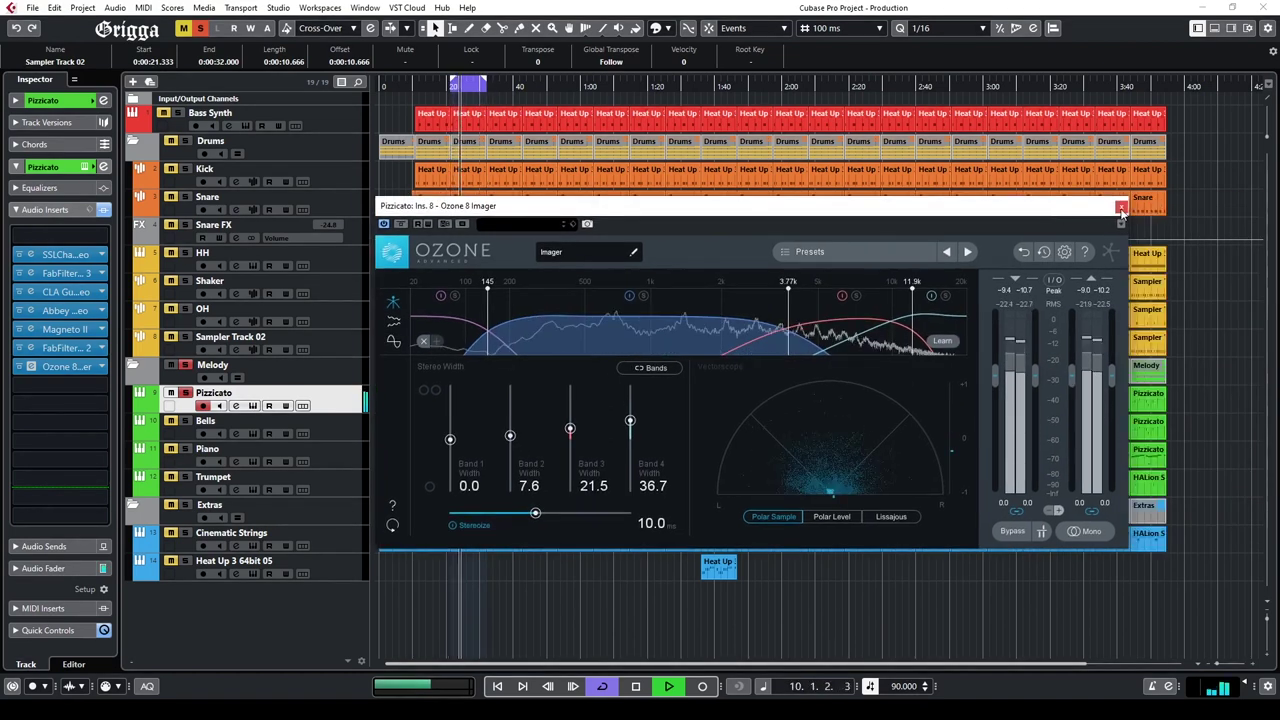
click(1123, 205)
Step: Solo Bells together with Pizzicato and move the Timeless 2 delay below the Ozone 8 Imager in the Pizzicato inserts
right_click(344, 409)
mouse_move(443, 418)
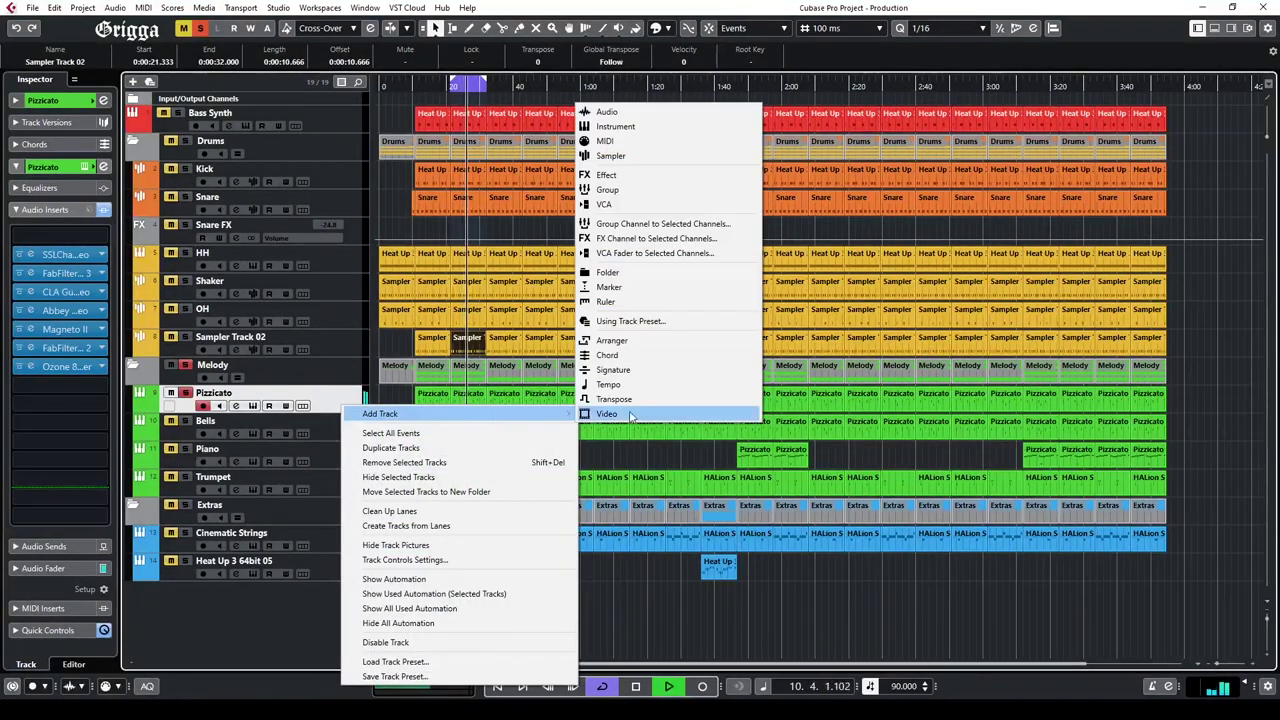
click(208, 423)
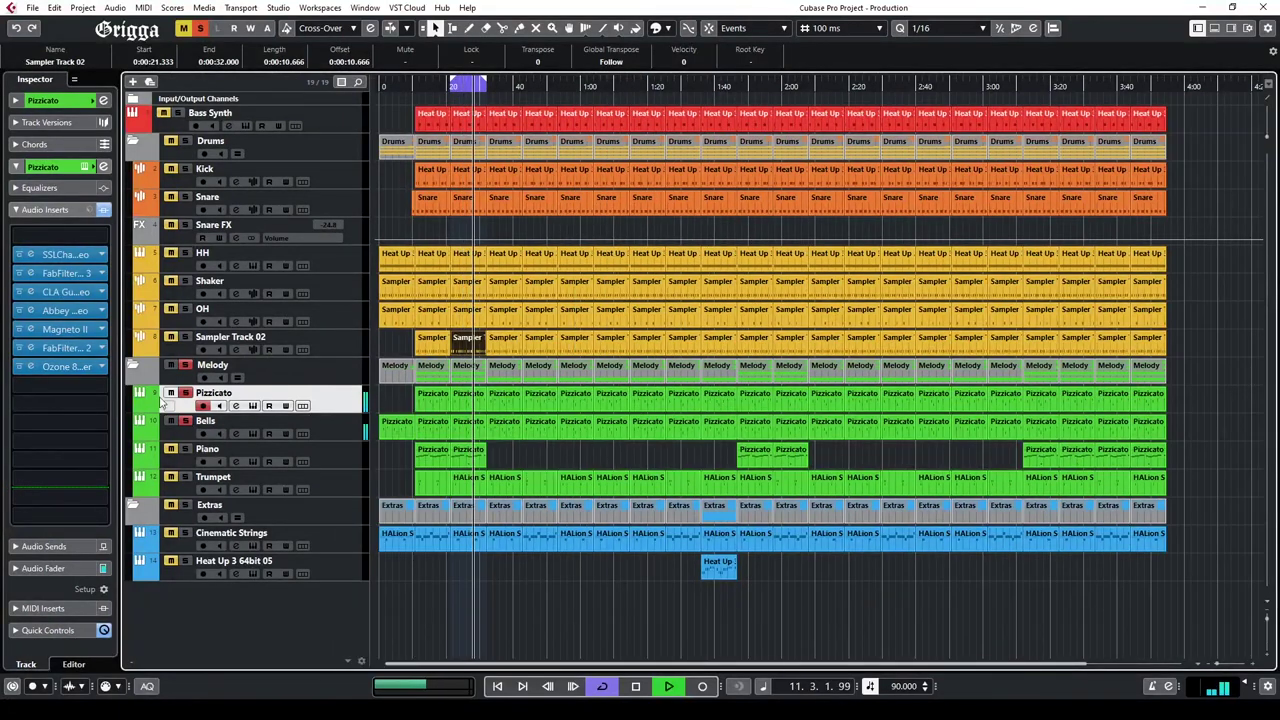
drag(19, 352, 21, 385)
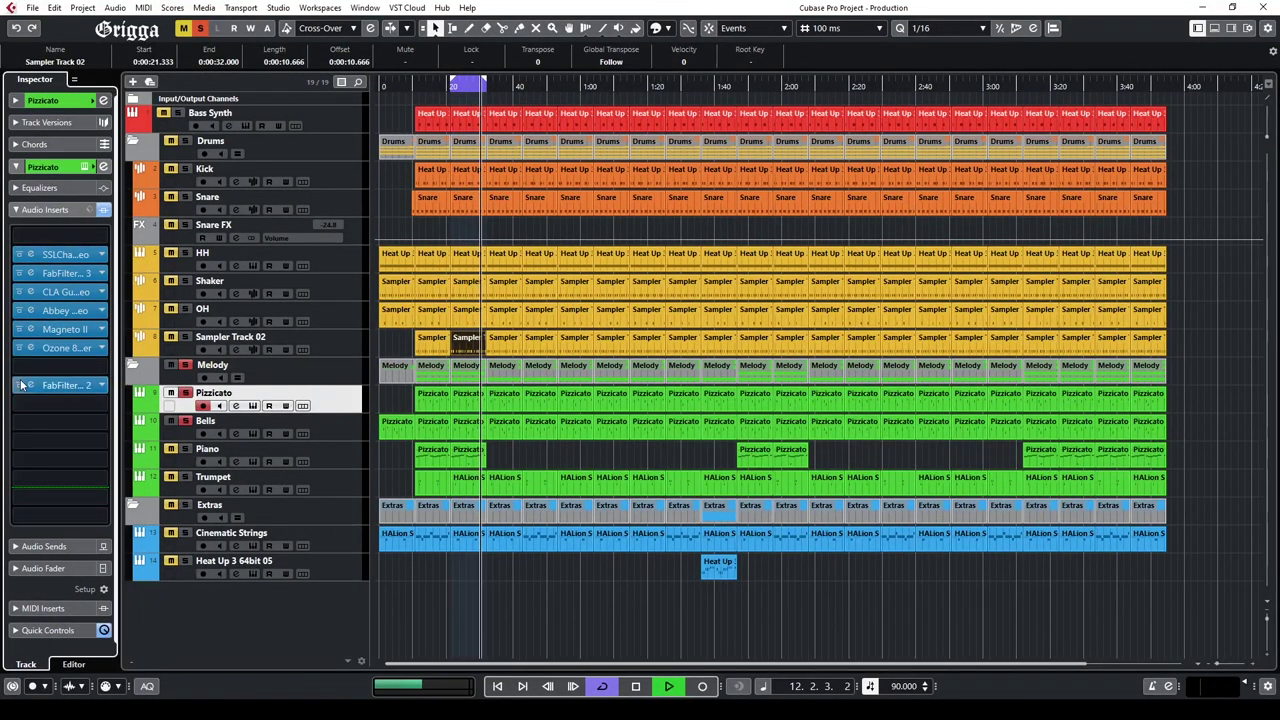
Step: Select the Bells track and load FabFilter Pro-Q 3 in its first insert slot
key(Down)
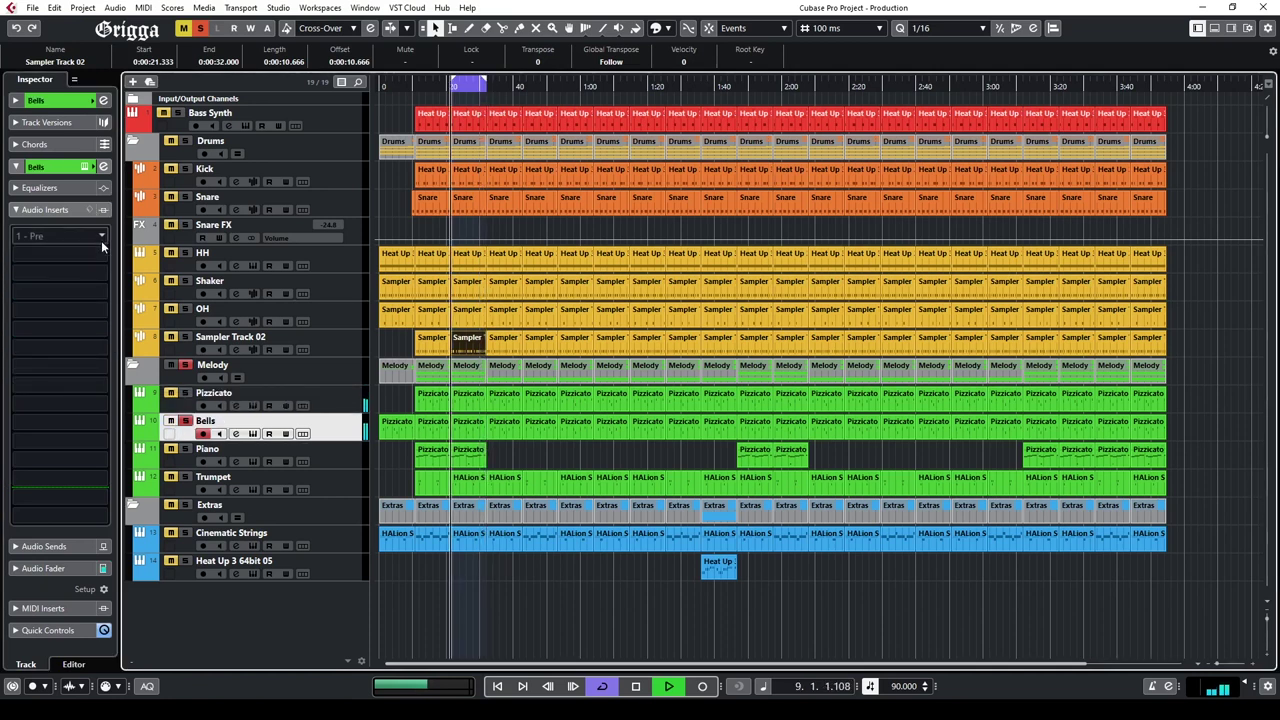
click(101, 237)
click(32, 368)
click(63, 400)
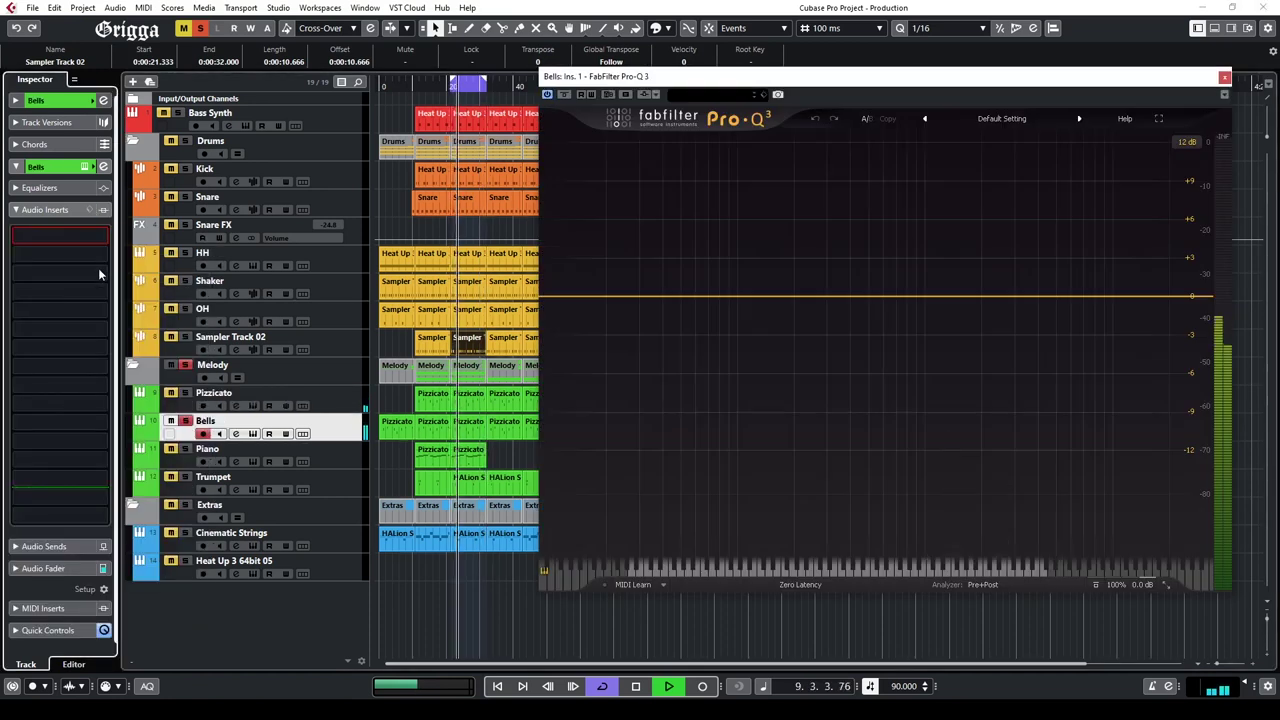
Step: Insert SSLChannel Stereo in the second slot of Bells and move Pro-Q 3 to the third slot after it
click(101, 256)
click(32, 321)
click(70, 343)
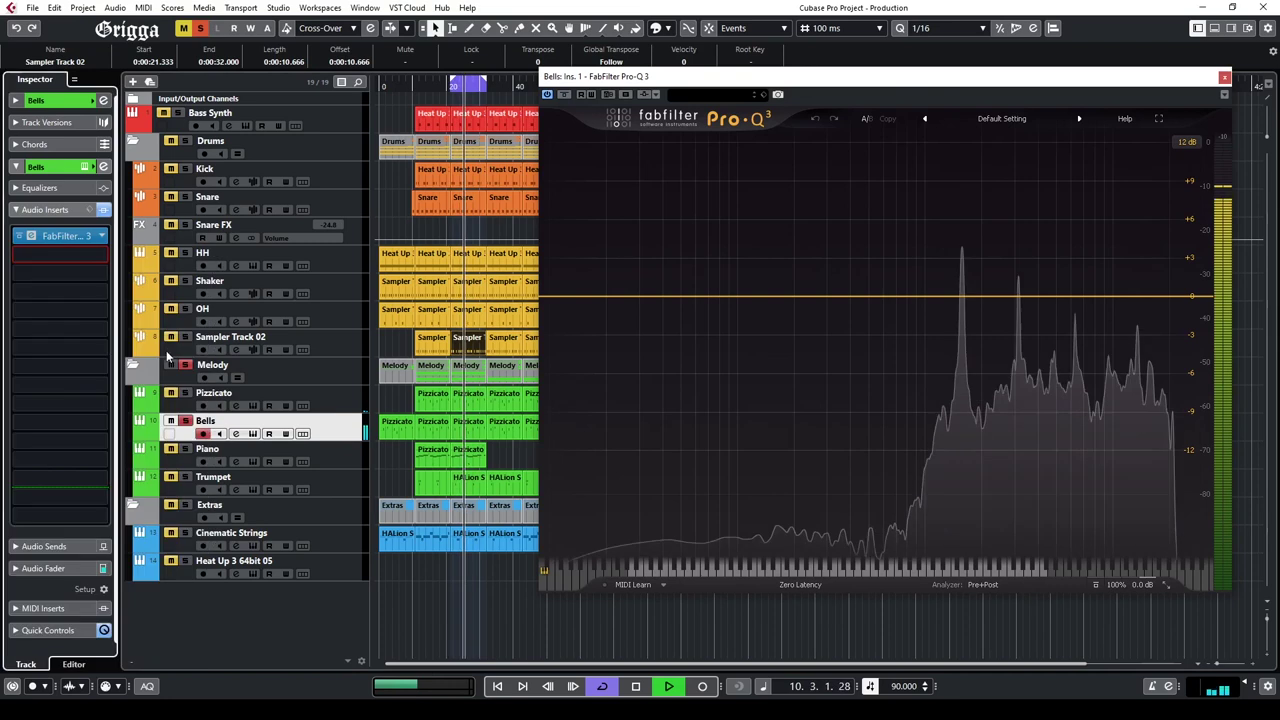
drag(487, 168, 320, 187)
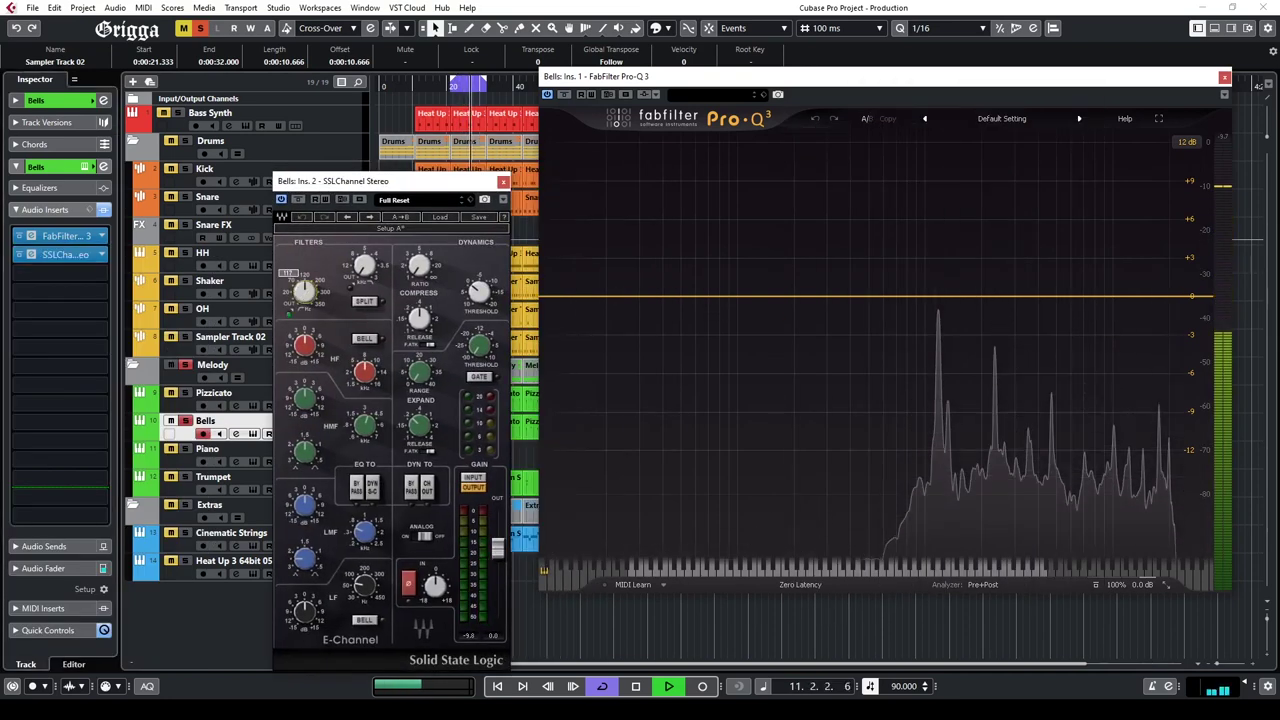
drag(65, 236, 78, 282)
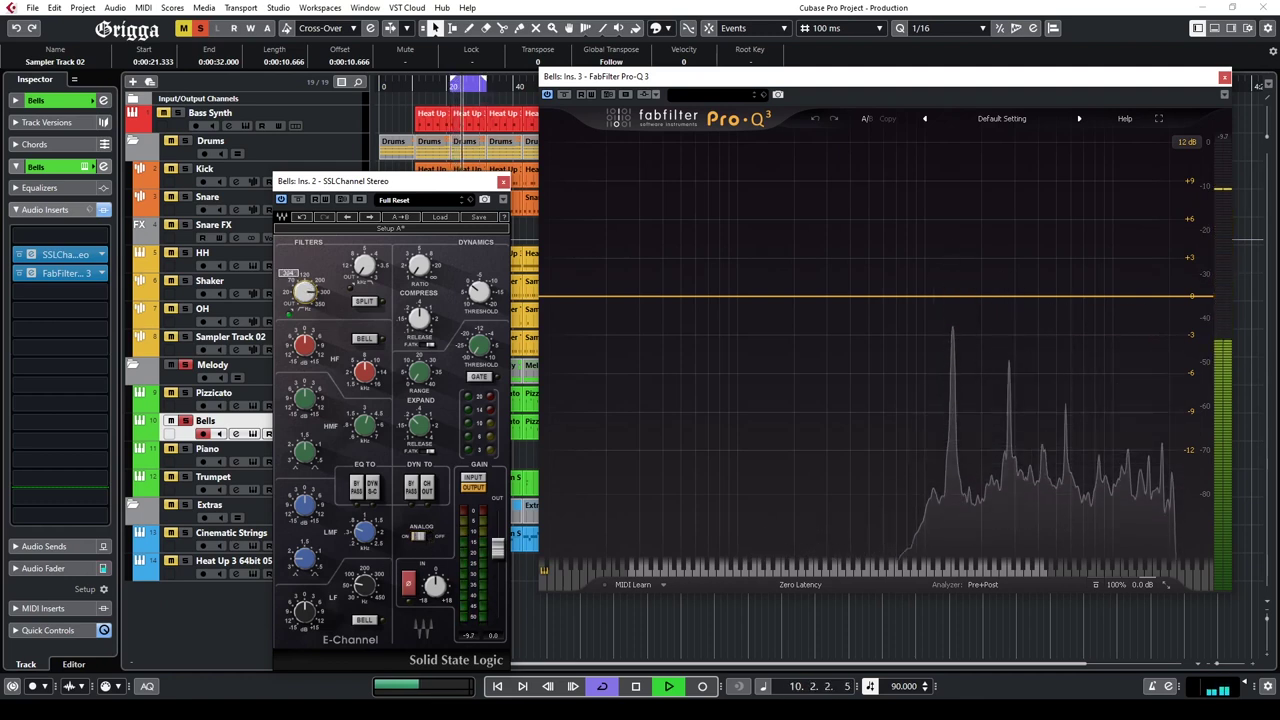
Step: Create an 18 dB/oct low cut at about 709 Hz in Pro-Q 3 on the Bells track
click(902, 299)
drag(903, 302, 872, 323)
click(758, 517)
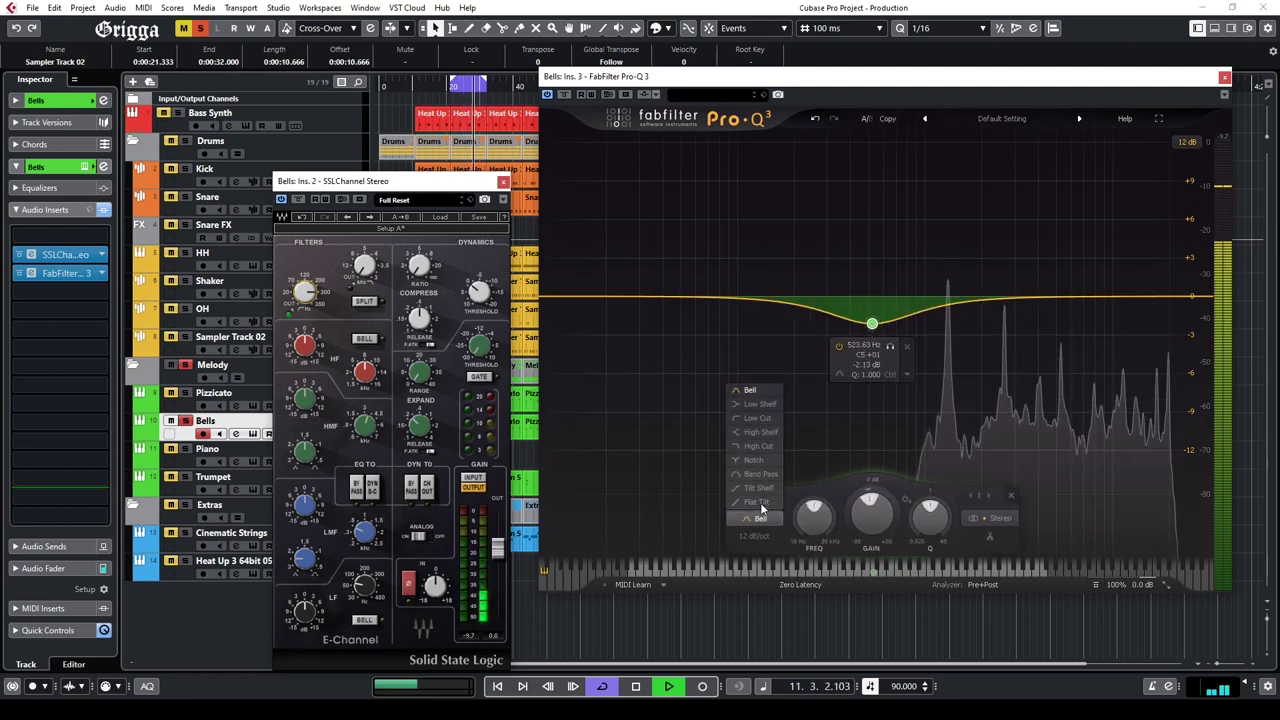
click(753, 419)
drag(873, 297, 897, 297)
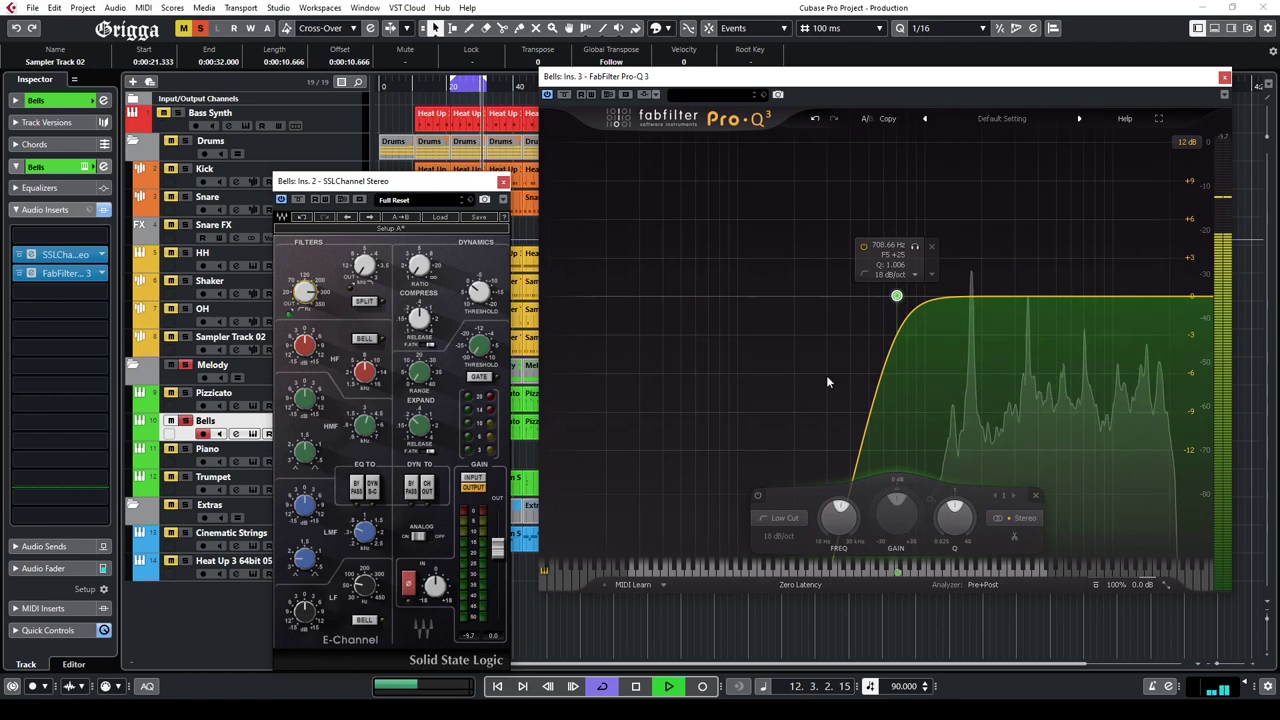
Step: Adjust the SSLChannel filters and EQ on Bells, and compare the track with its inserts bypassed and active
drag(307, 292, 307, 293)
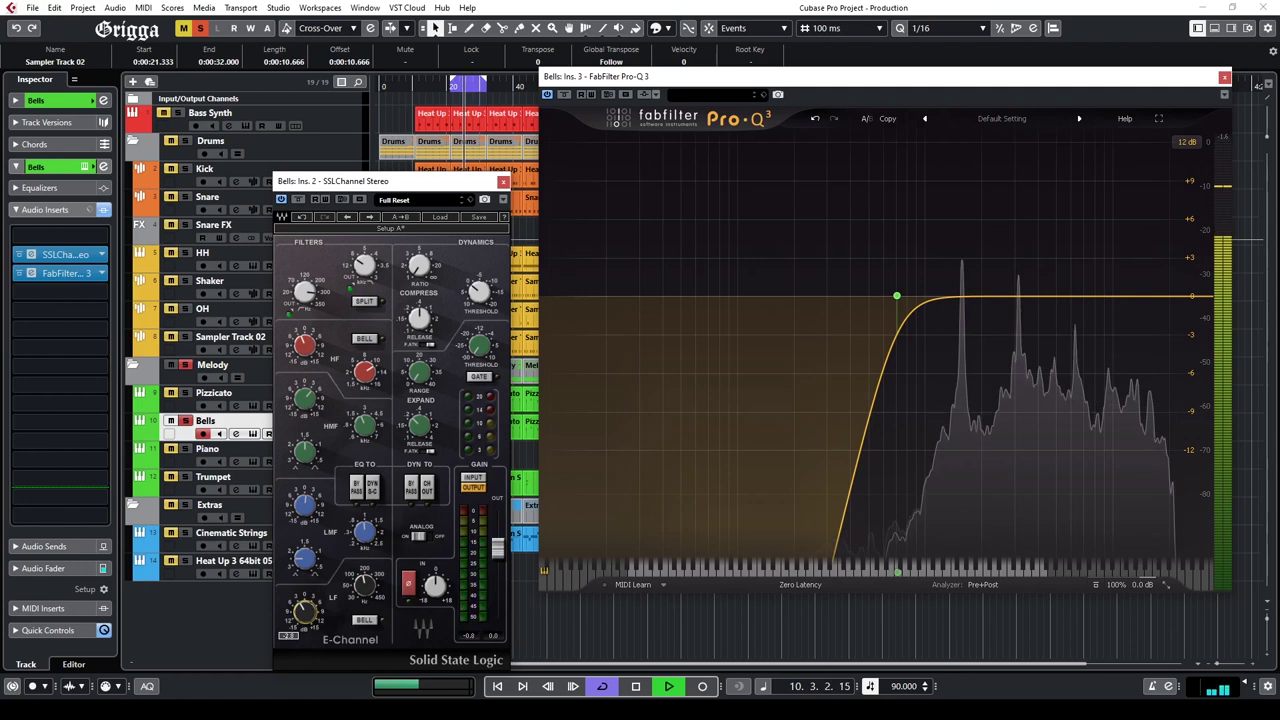
click(503, 181)
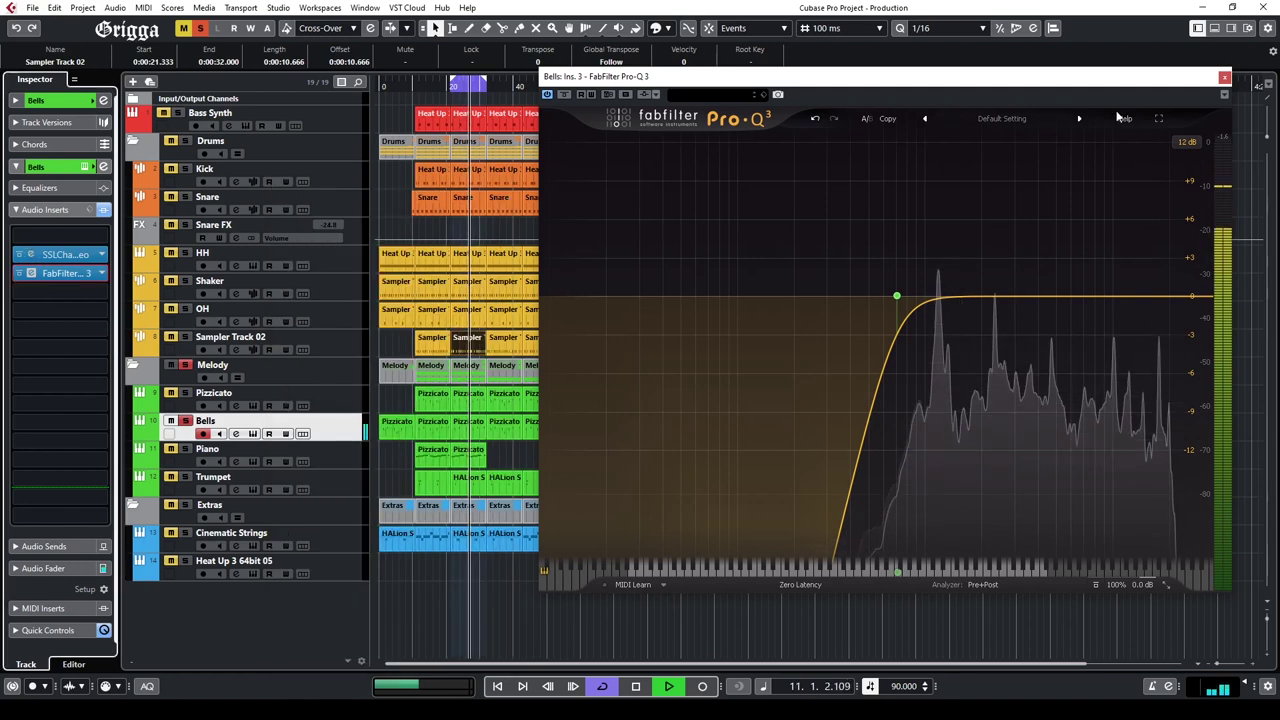
click(1225, 76)
click(104, 210)
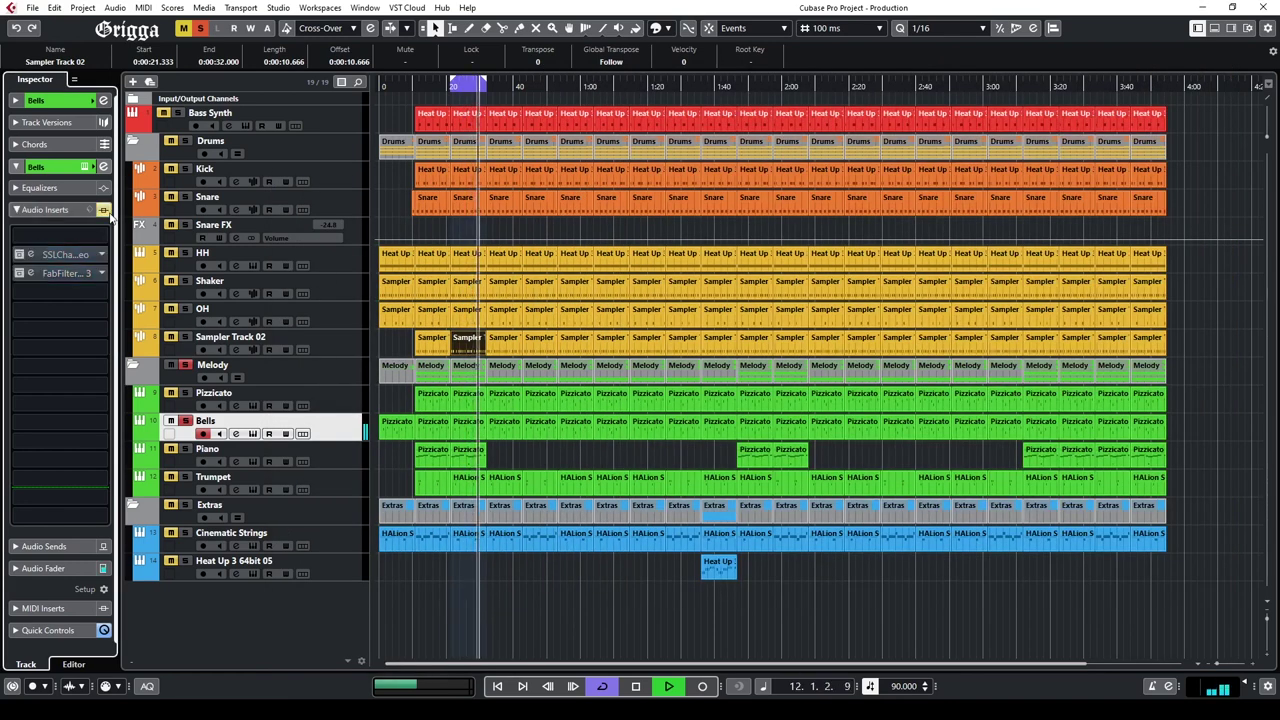
click(104, 210)
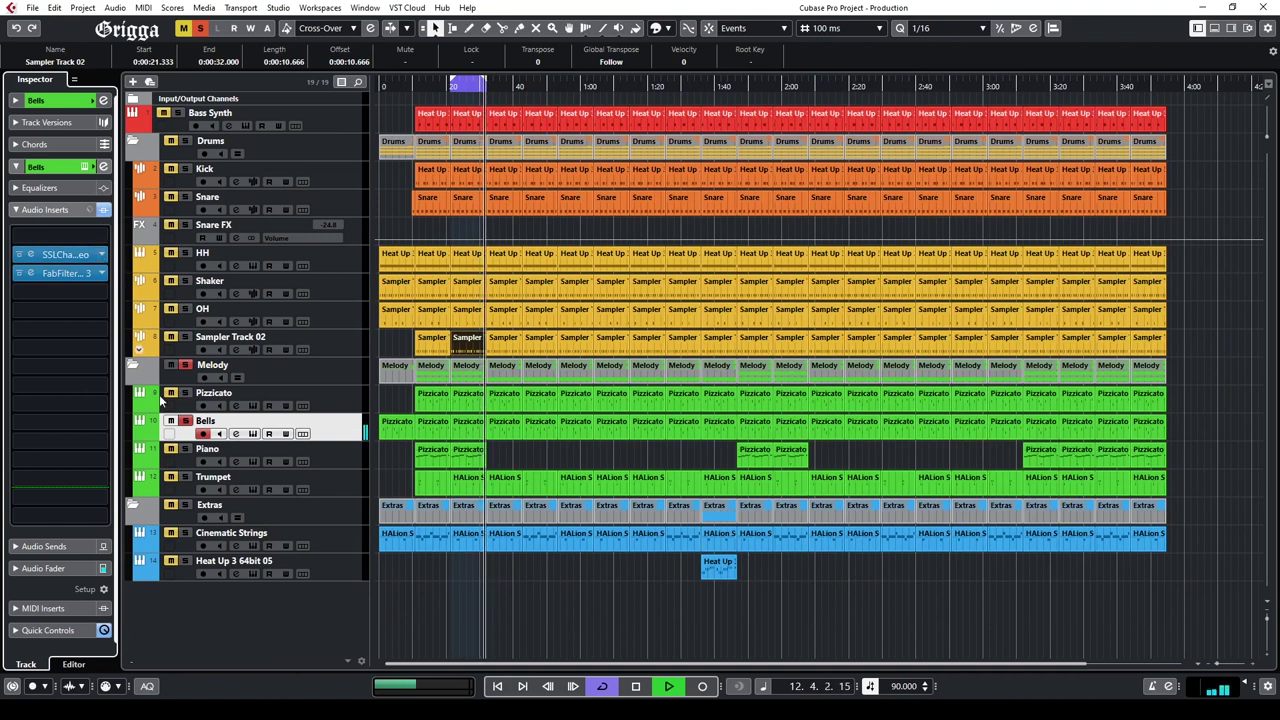
Step: Check the Bells instrument's preset and effect settings, and solo Pizzicato alongside Bells
click(87, 168)
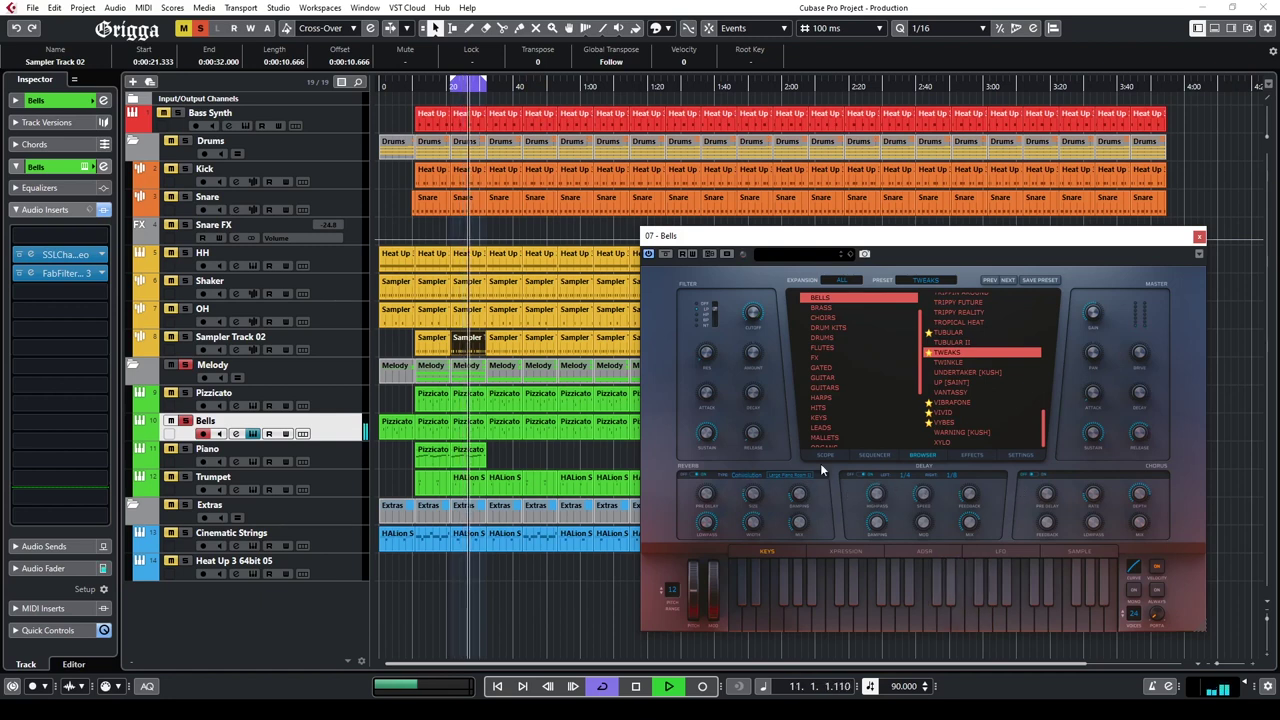
click(1199, 236)
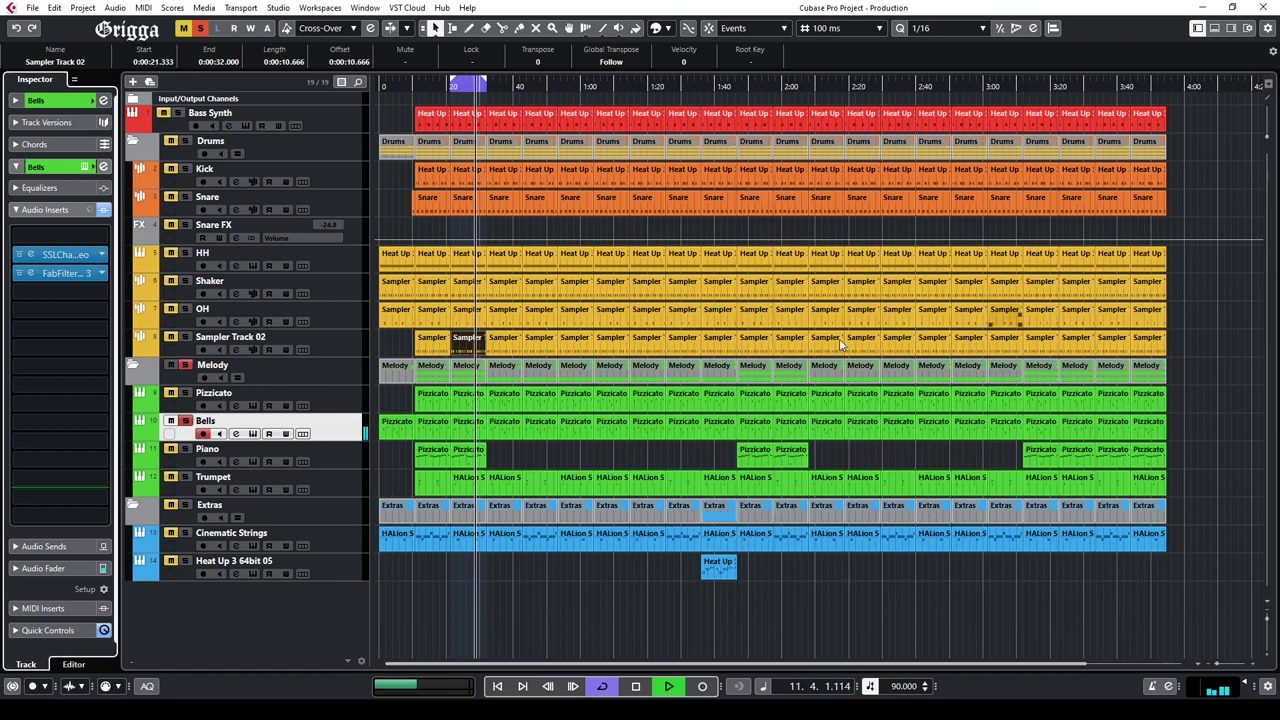
click(184, 394)
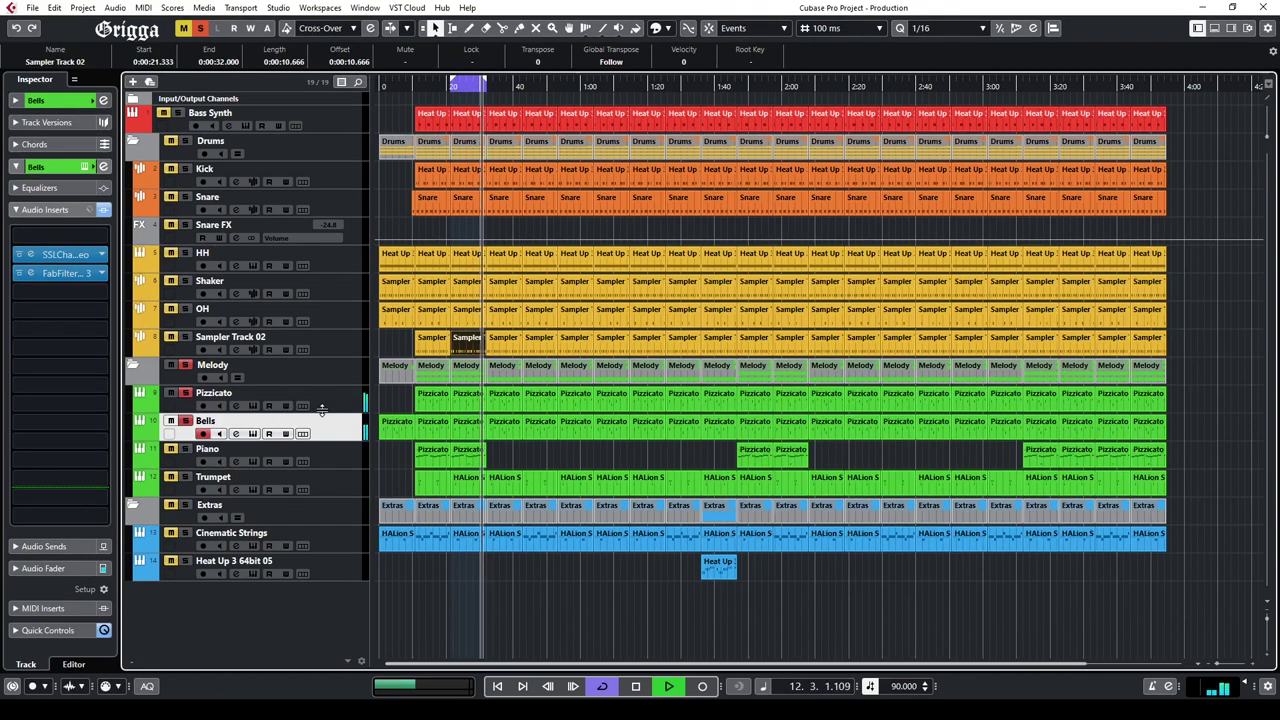
click(88, 167)
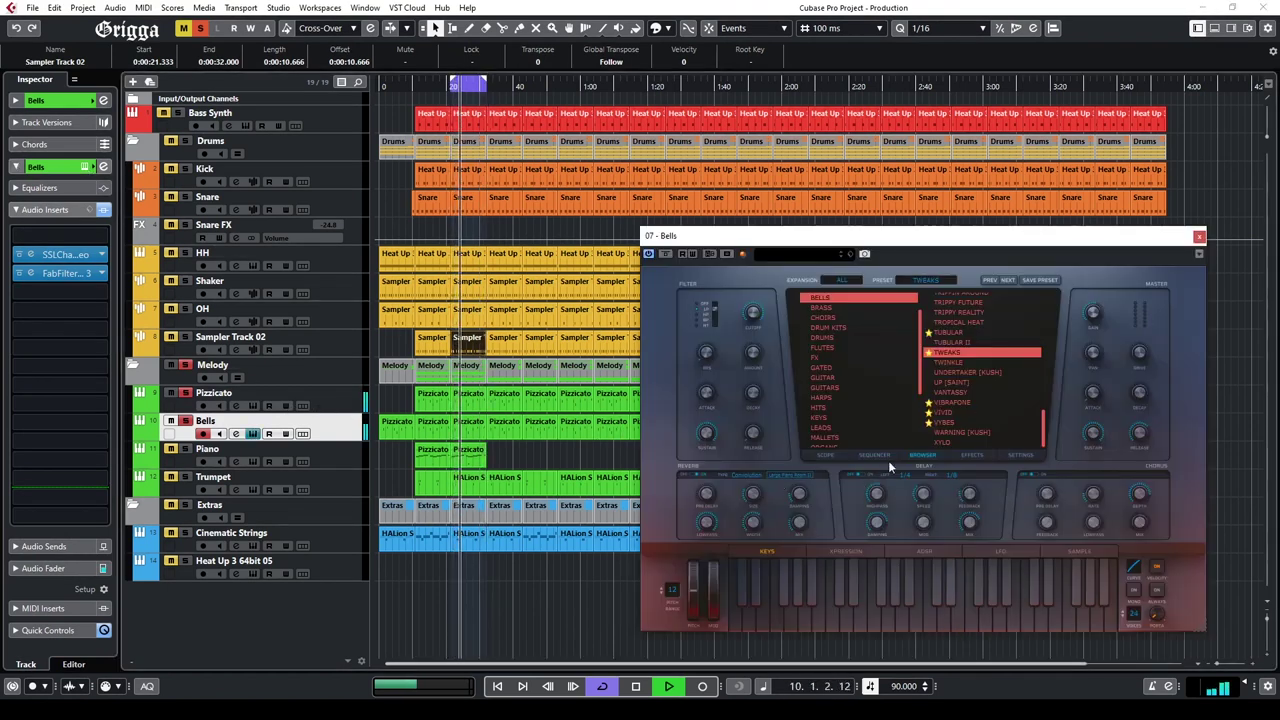
click(1200, 238)
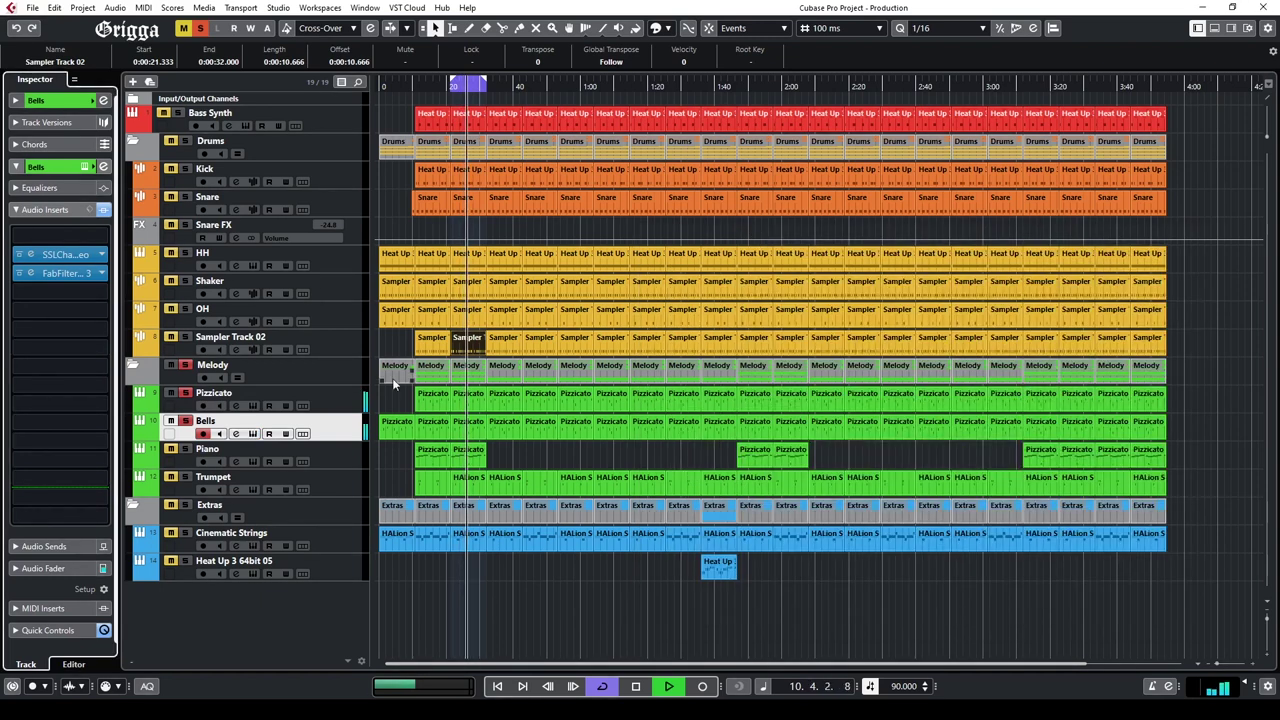
Step: Add a stereo FX channel without an effect to the Pizzicato and Bells tracks and name it Pizzi FX
ctrl+click(337, 394)
right_click(340, 393)
mouse_move(376, 398)
click(636, 525)
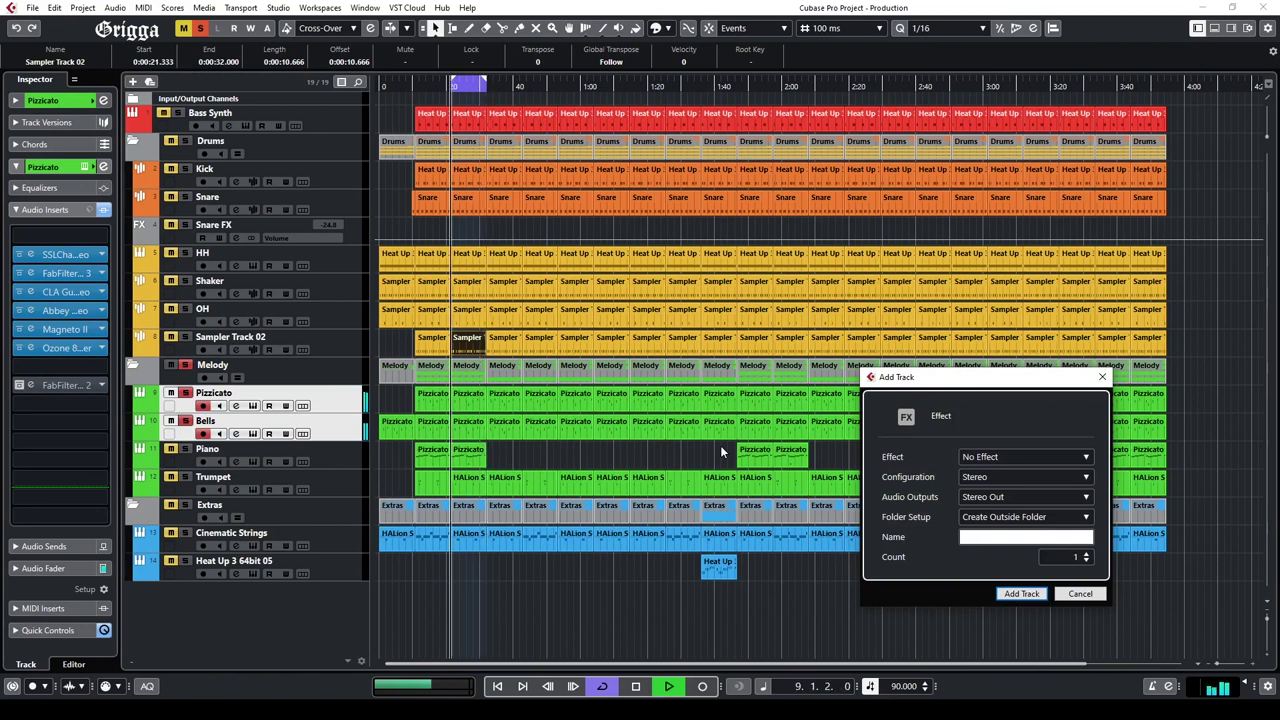
text(Pizzi)
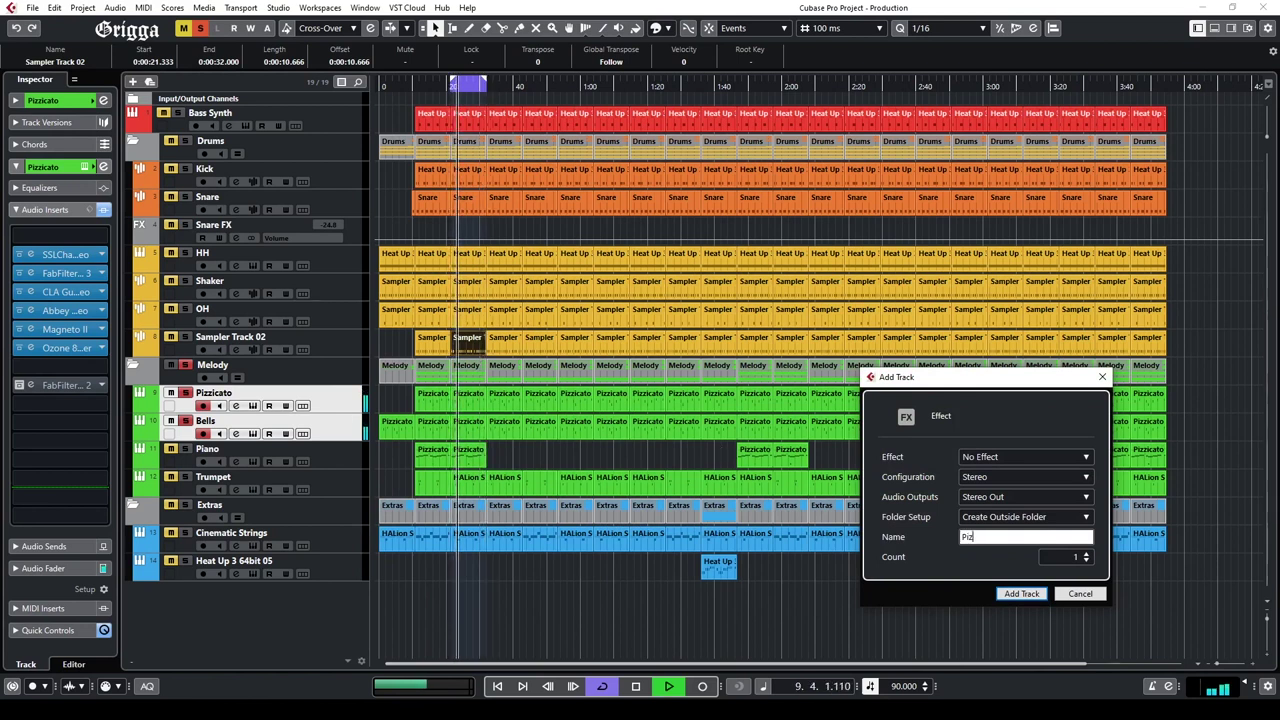
key(Return)
double_click(269, 452)
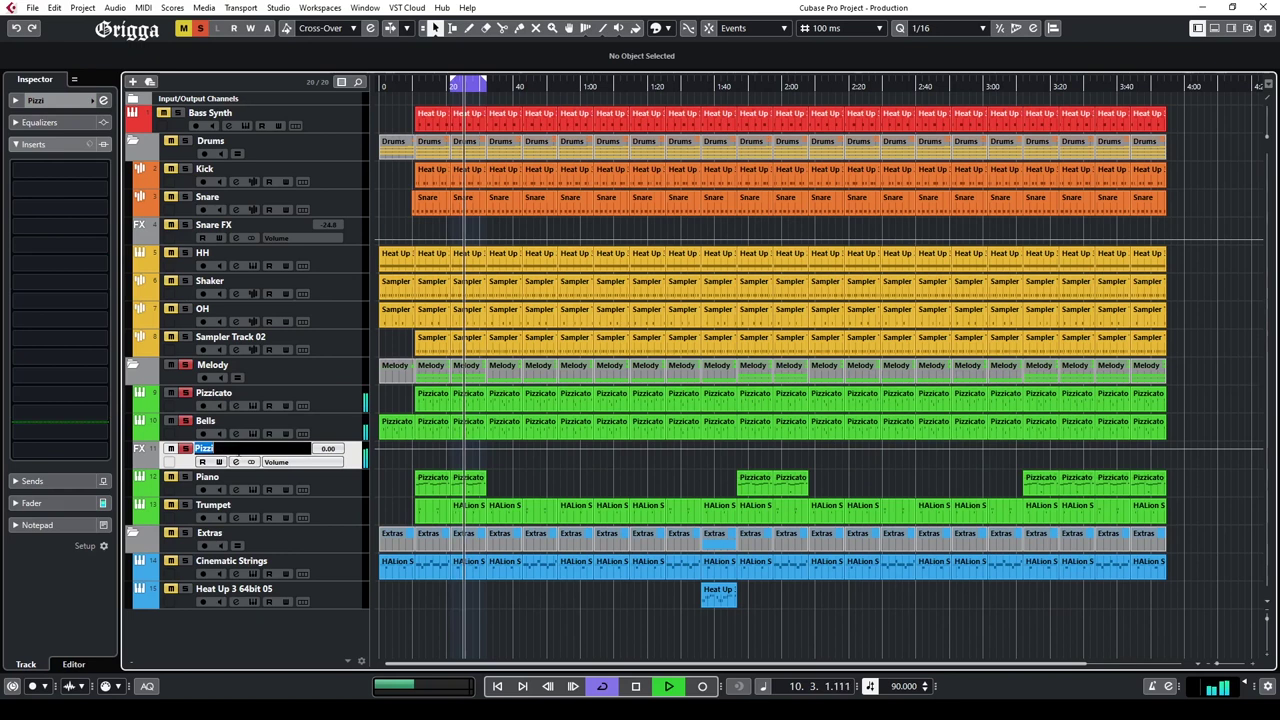
text(FX)
key(Return)
Step: In the MixConsole, move Timeless 2 from Pizzicato to the first Pizzi FX insert and set that channel's fader to about -9.63 dB
key(F3)
drag(584, 243, 687, 126)
drag(688, 503, 695, 568)
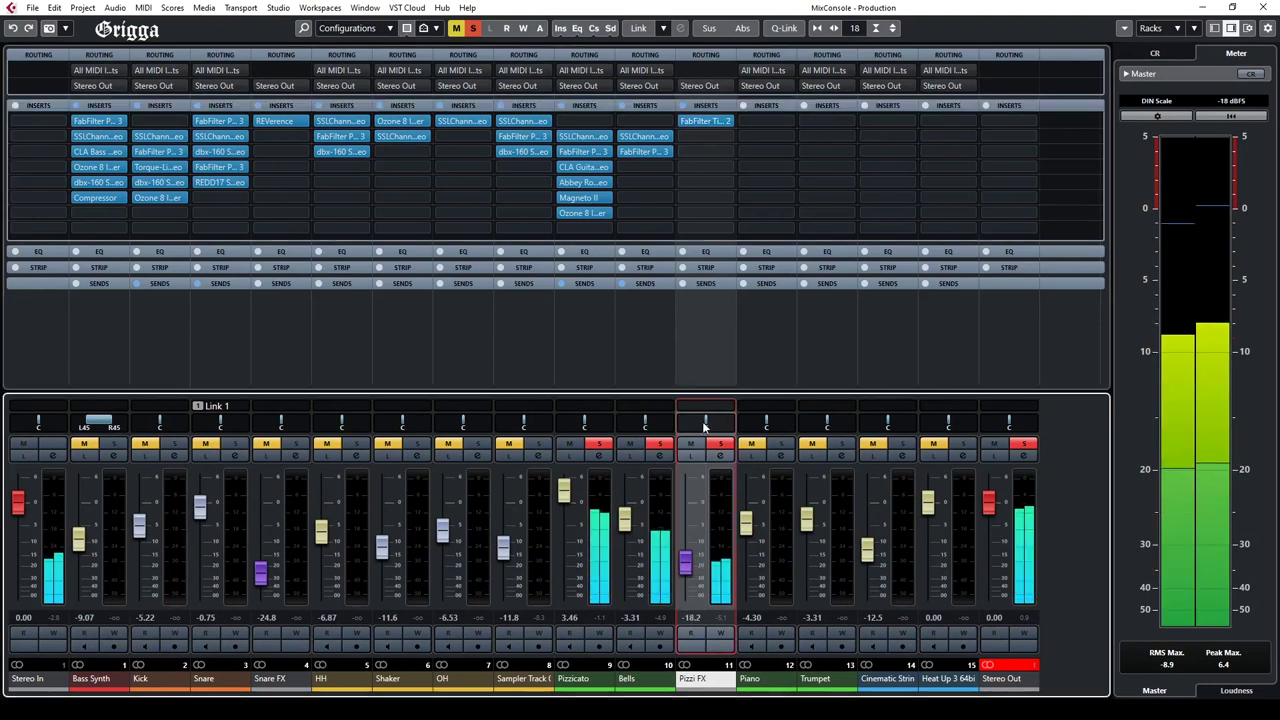
drag(689, 551, 690, 539)
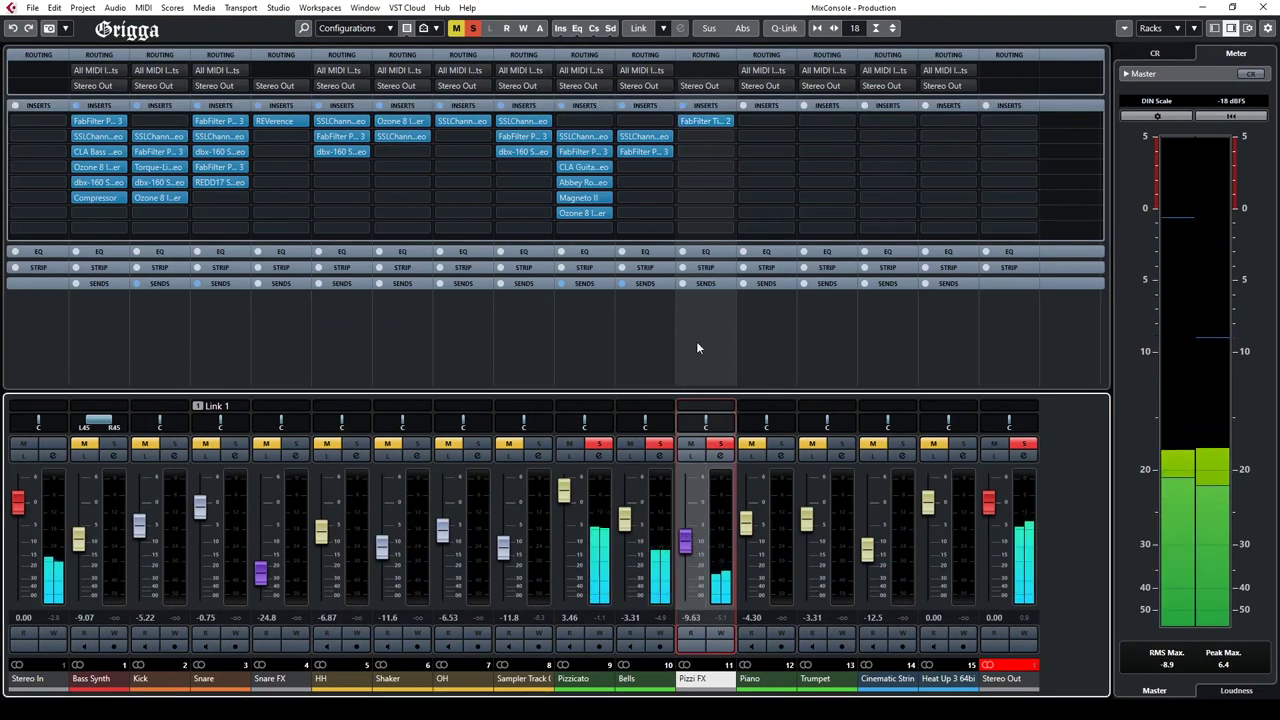
Step: Insert the FabFilter Pro-R reverb after Timeless 2 on the Pizzi FX channel
click(728, 135)
click(697, 408)
click(722, 428)
drag(949, 128, 692, 119)
Step: In Pro-R, set Space to about 1.33 s, reduce Distance, set Character to 12% and Decay Rate to about 105%
mouse_move(700, 254)
mouse_down()
mouse_move(695, 284)
mouse_move(686, 274)
mouse_up()
drag(624, 222, 638, 372)
drag(544, 214, 541, 275)
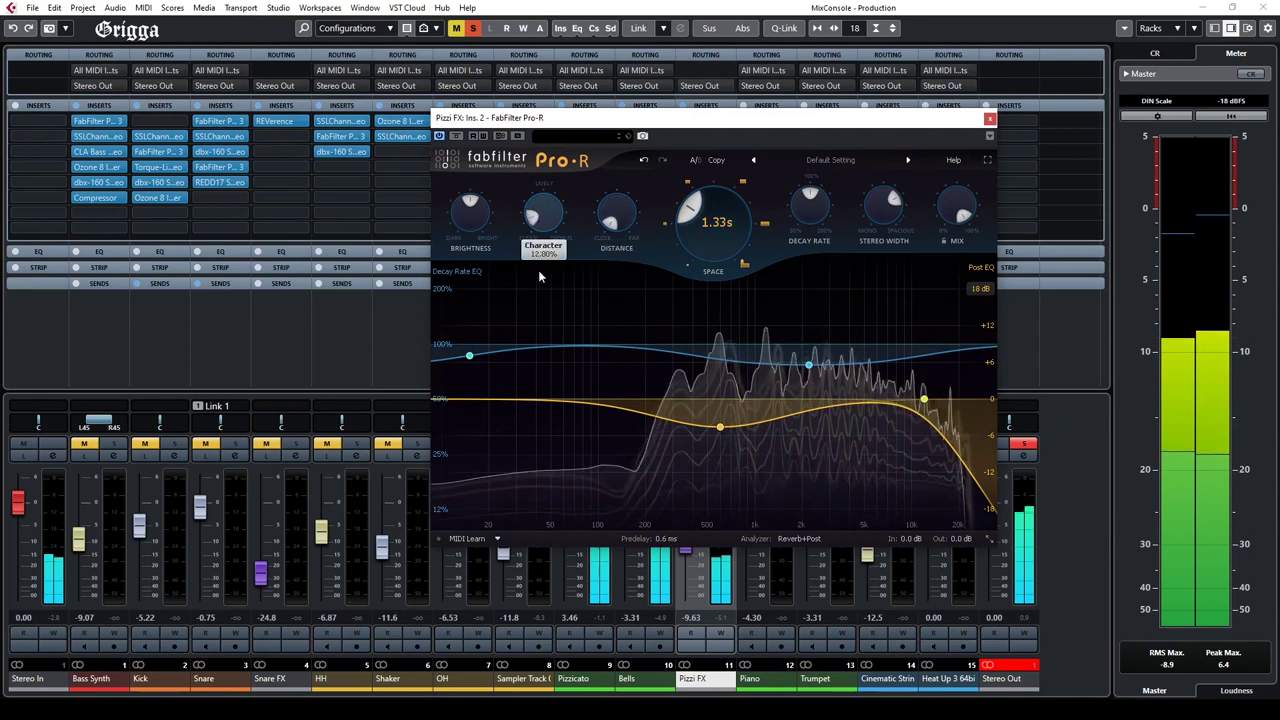
drag(808, 217, 801, 204)
Step: Set the Pro-R reverb Mix to 25%
drag(956, 205, 943, 348)
double_click(957, 245)
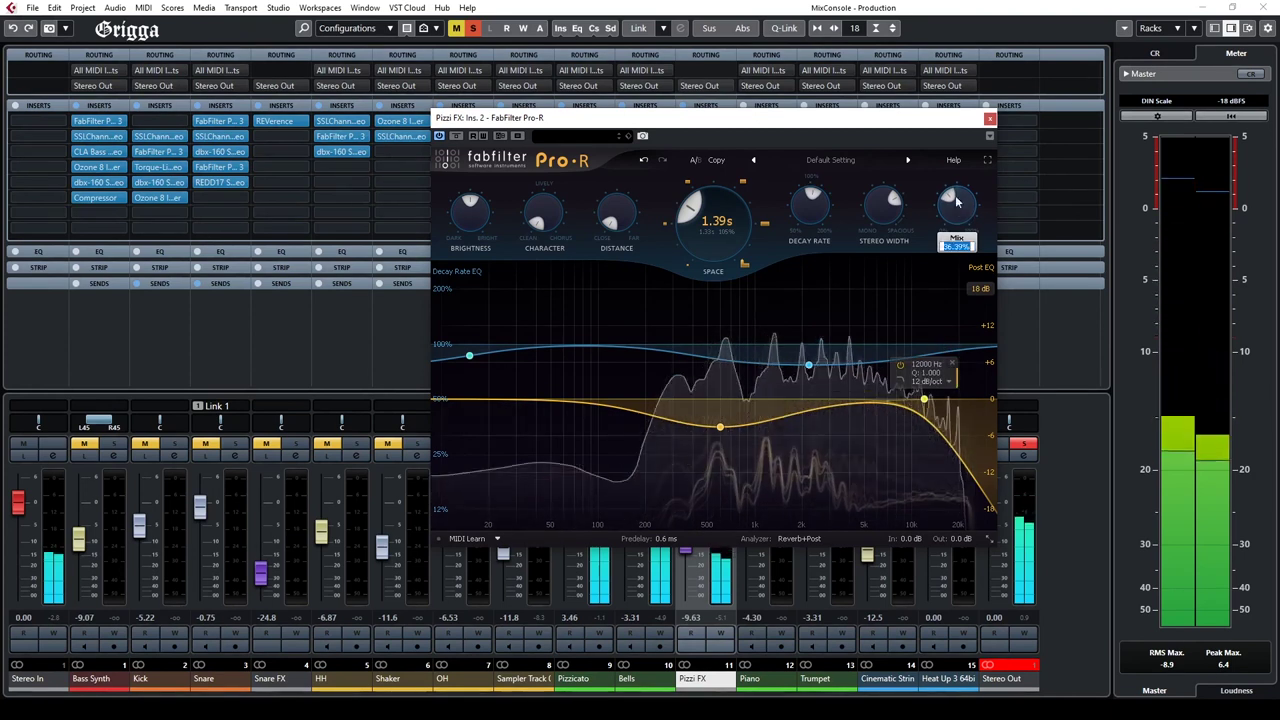
text(25)
key(Return)
double_click(960, 210)
text(30)
key(Return)
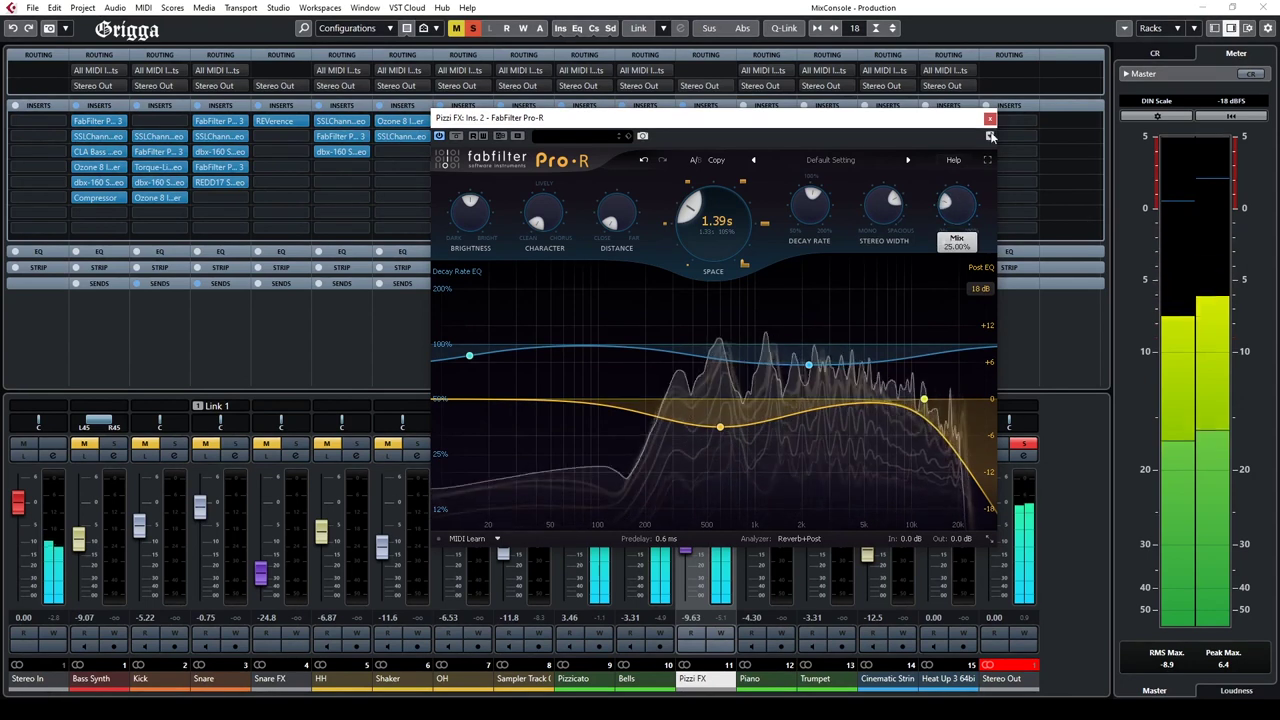
Step: Close Pro-R and rebalance the Pizzi FX fader to about -13.7 dB
click(990, 119)
click(688, 539)
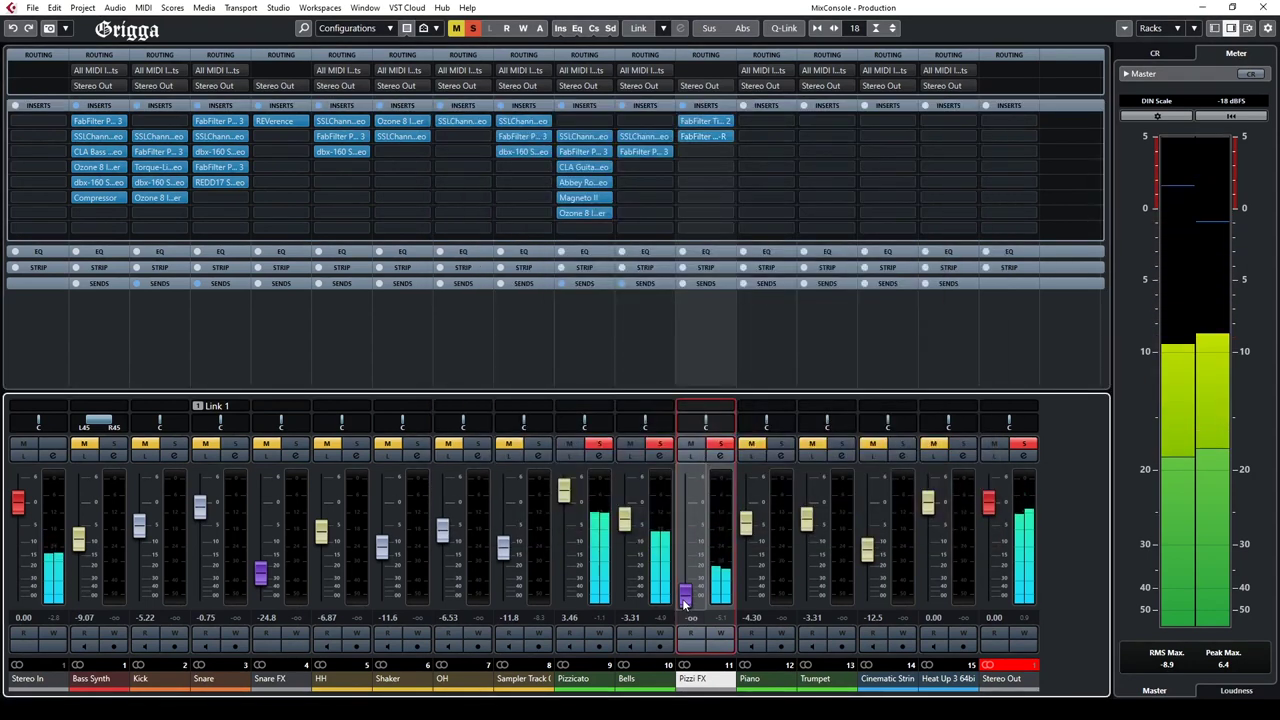
drag(683, 600, 680, 556)
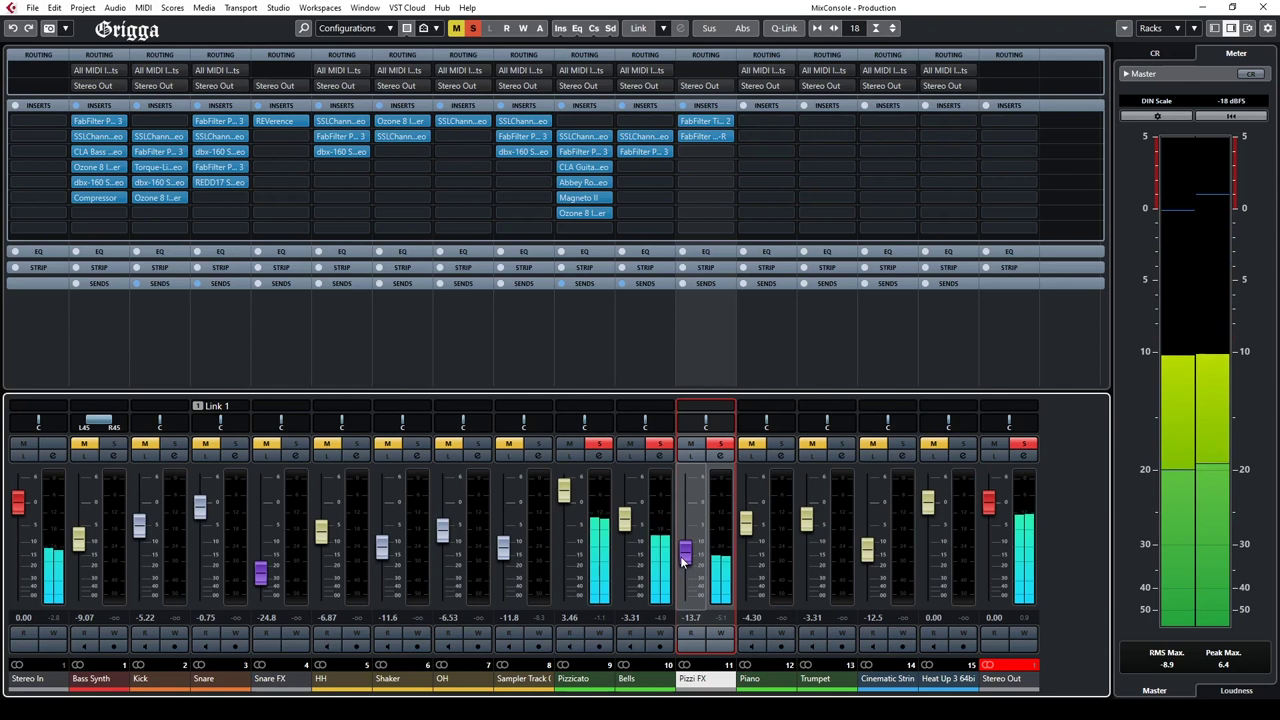
Step: Insert the Ozone 8 Imager after Pro-R on the Pizzi FX channel
click(719, 152)
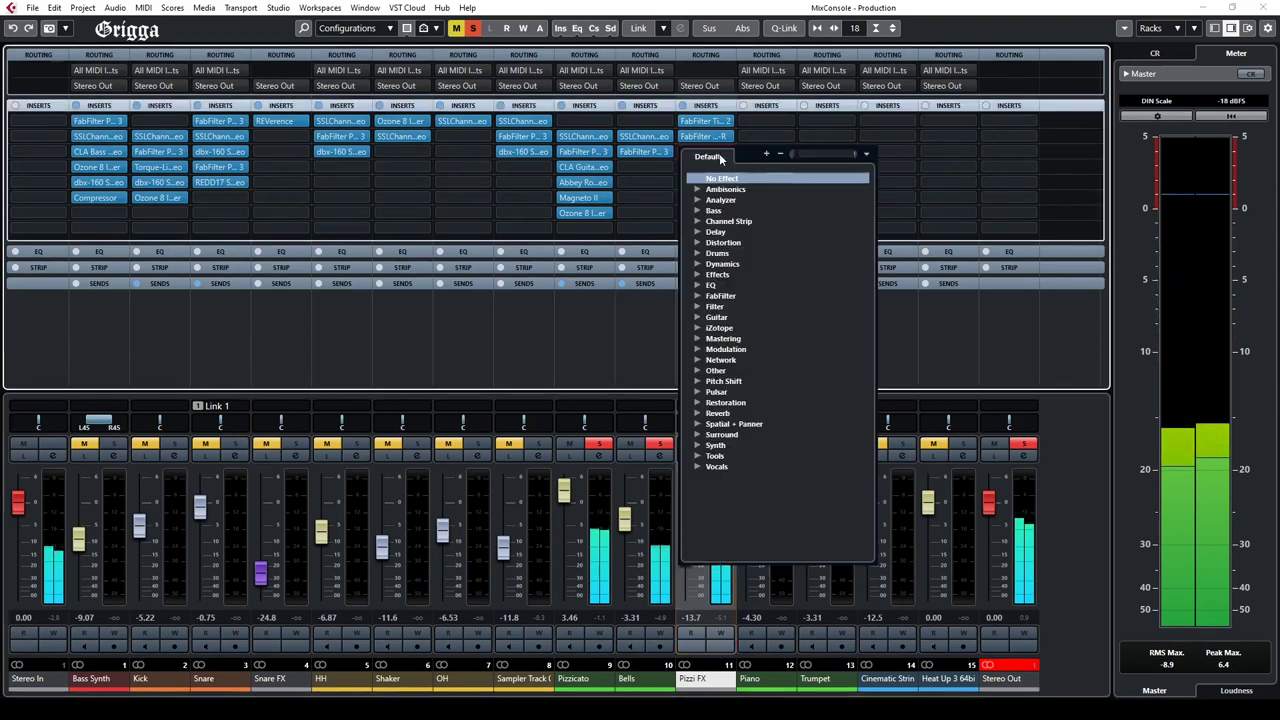
click(697, 328)
click(744, 392)
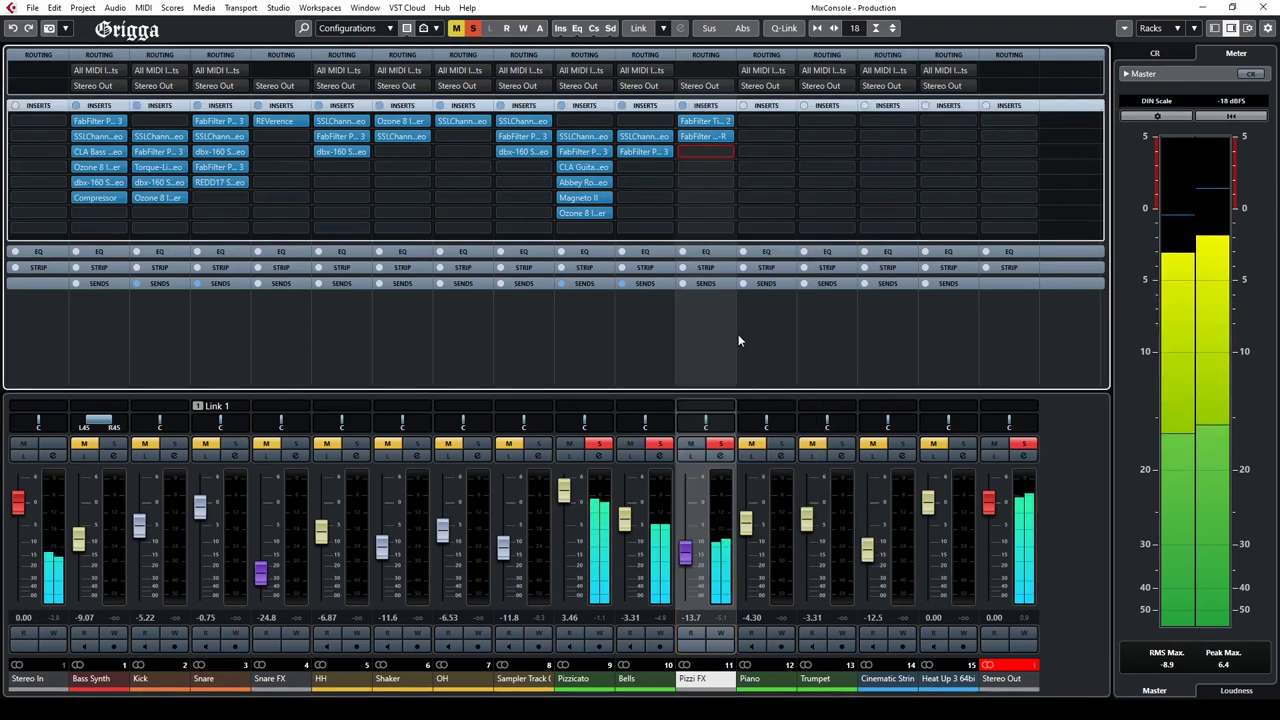
drag(669, 397, 549, 393)
Step: Set the Pizzi FX Imager widths of bands 2, 3 and 4 to 6.3, 27.8 and 50.6, with Stereoize at about 10.0 ms
click(500, 482)
drag(537, 470, 573, 471)
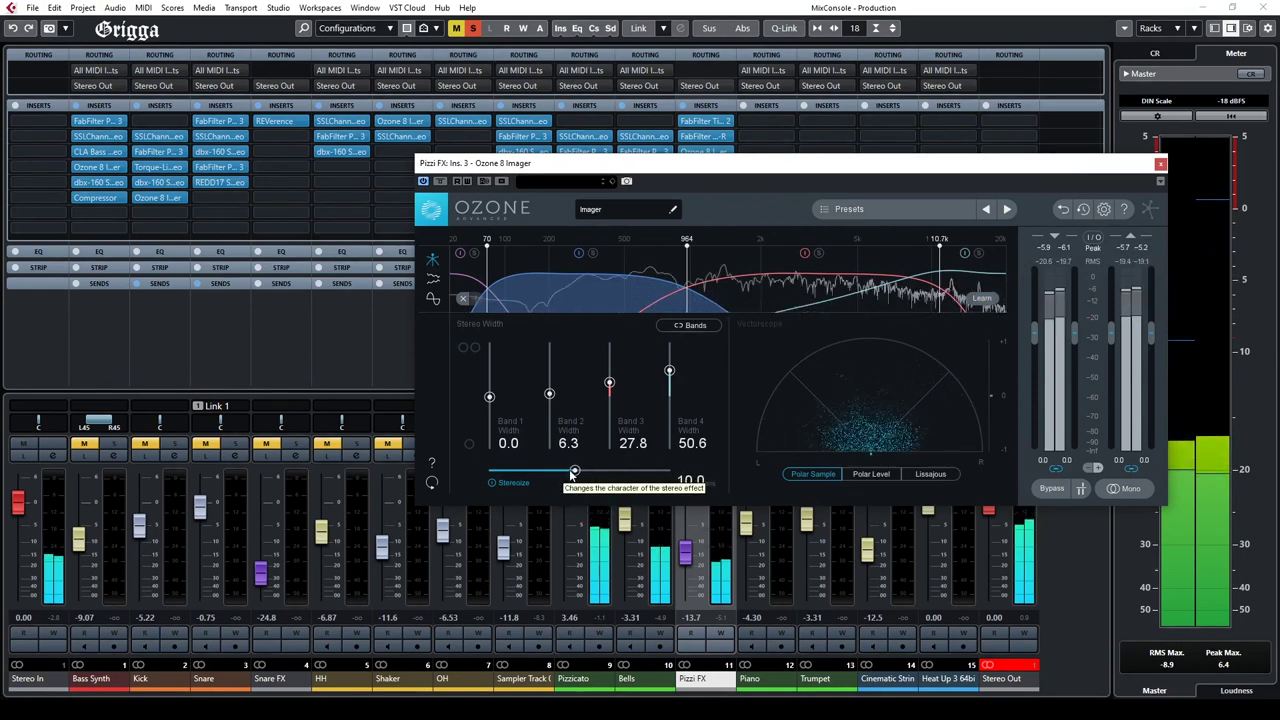
click(1160, 164)
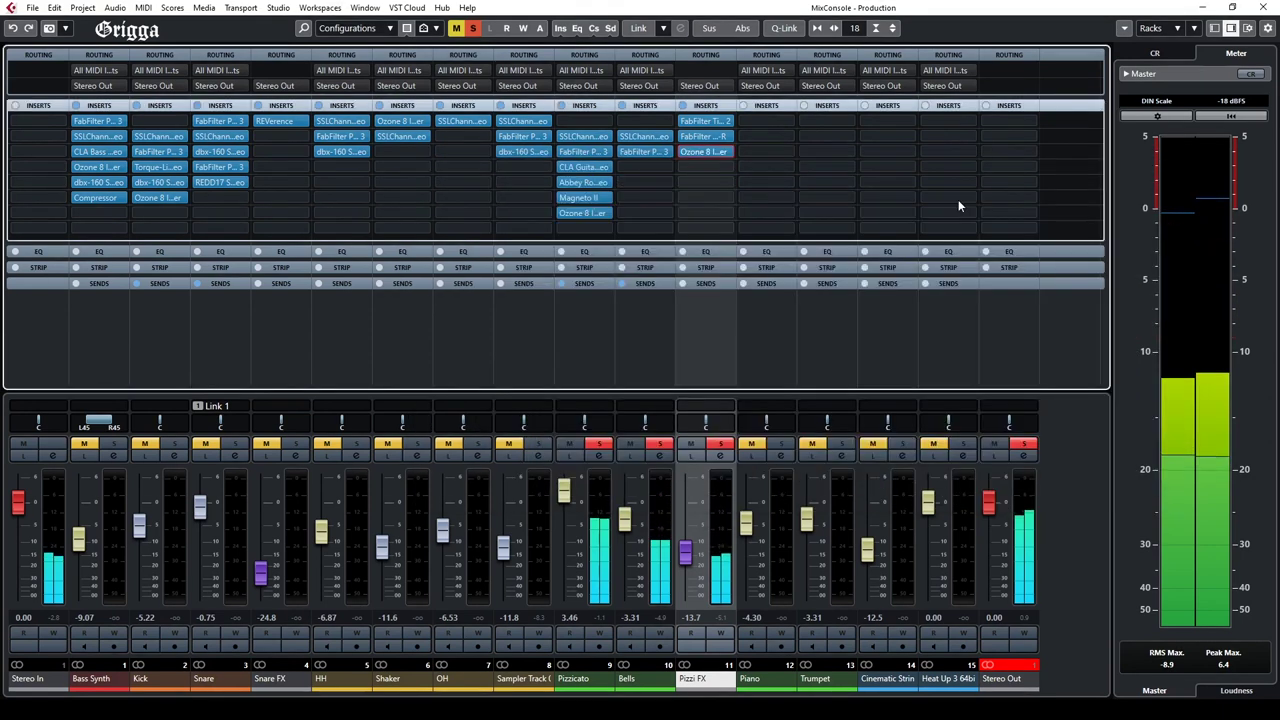
Step: Insert FabFilter Pro-Q 3 on Pizzi FX and reorder the inserts so it sits third, ahead of the Imager
click(727, 167)
click(700, 300)
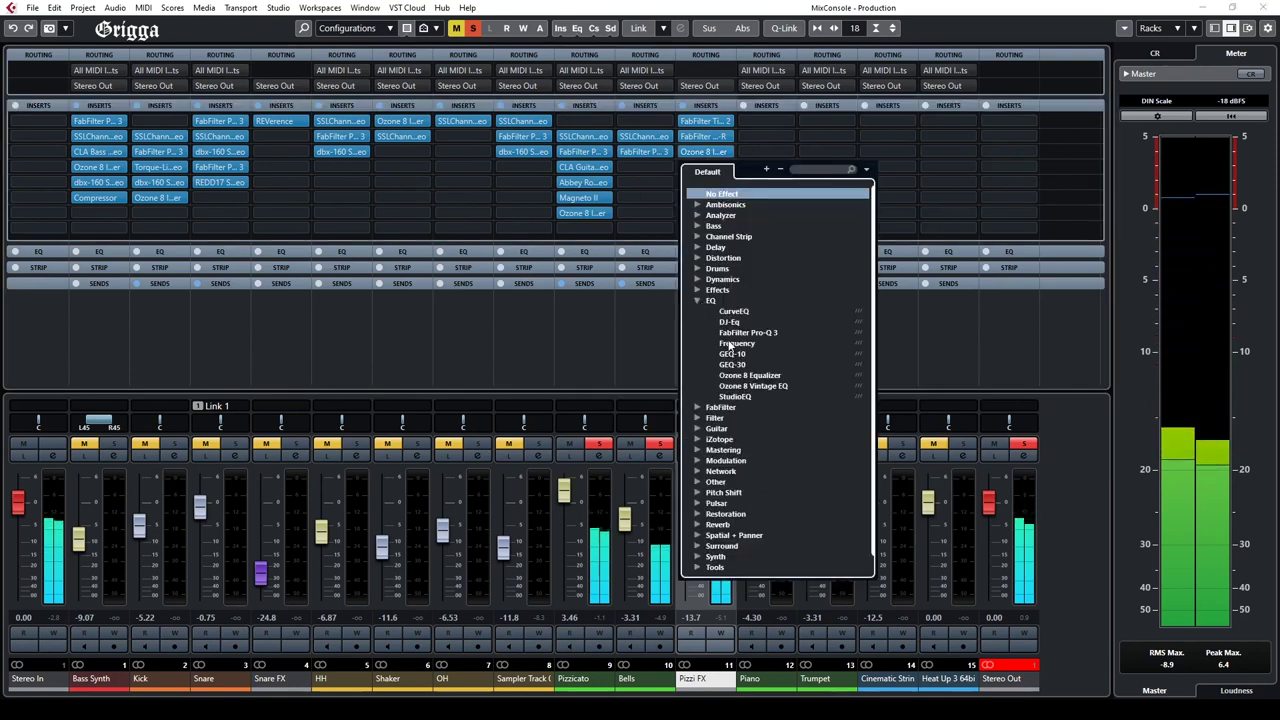
click(734, 343)
drag(717, 155, 719, 157)
drag(721, 187, 722, 212)
mouse_move(717, 153)
mouse_down()
mouse_move(717, 182)
mouse_move(717, 152)
mouse_up()
Step: Cut a bell band in Pro-Q 3 by about 5.7 dB at 423 Hz with Q 0.738, and solo the band
drag(843, 371, 865, 447)
scroll(865, 447, down, 3)
drag(865, 447, 857, 446)
click(876, 466)
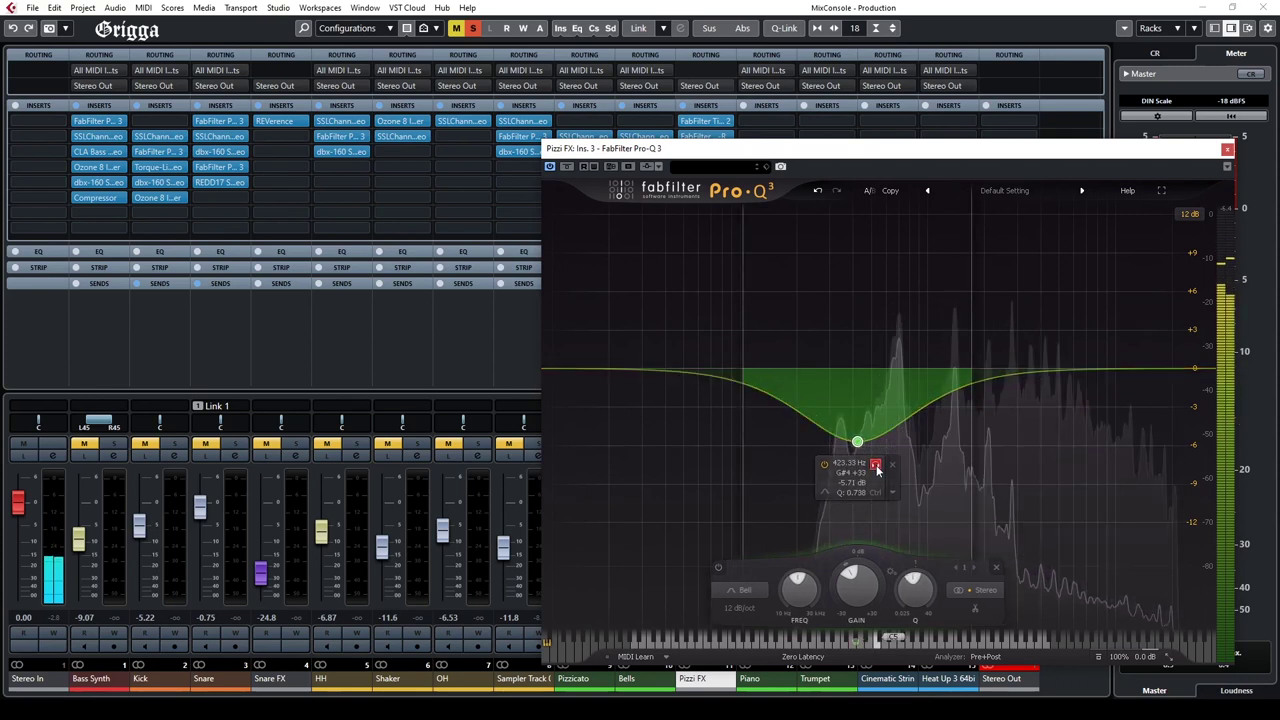
Step: Unsolo the Pro-Q 3 band, set it to about 400 Hz and -4.6 dB, and add a lower-frequency bell cut of about 3 dB
click(876, 466)
drag(860, 445, 777, 448)
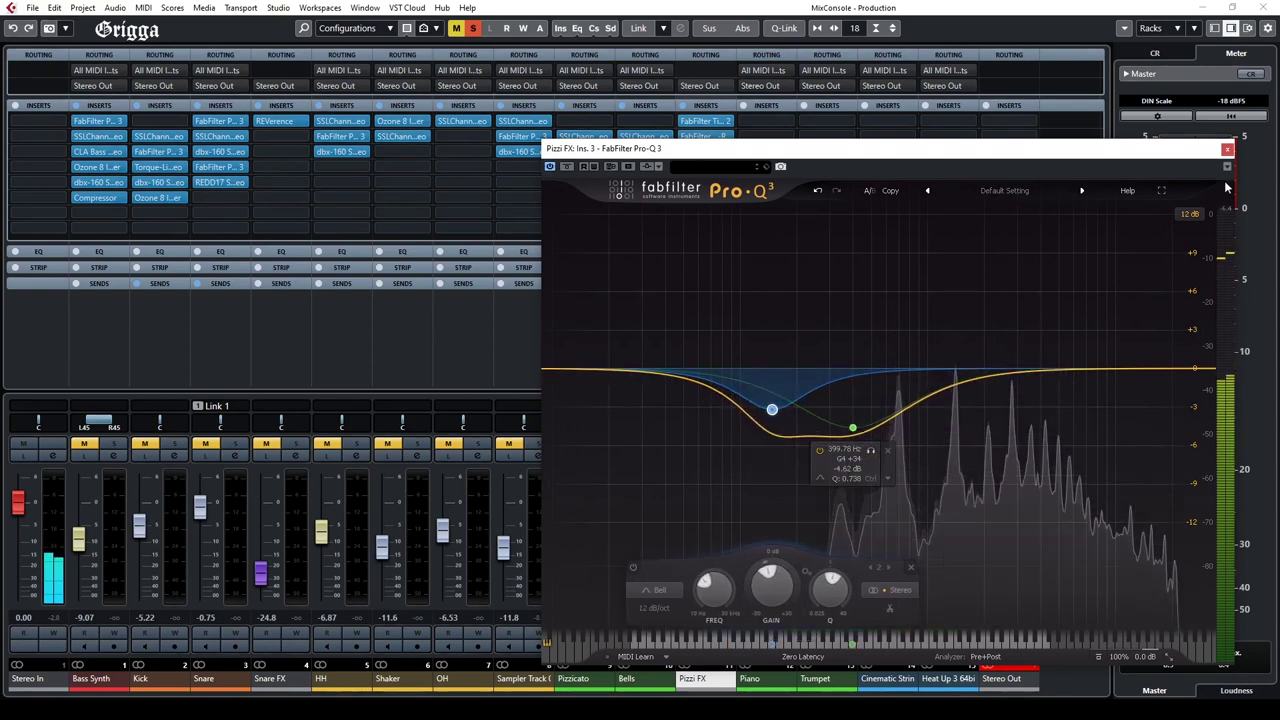
click(1227, 149)
Step: Compare the sound with the Pizzi FX Imager bypassed and active, and with the Pizzi FX channel muted and unmuted
click(685, 169)
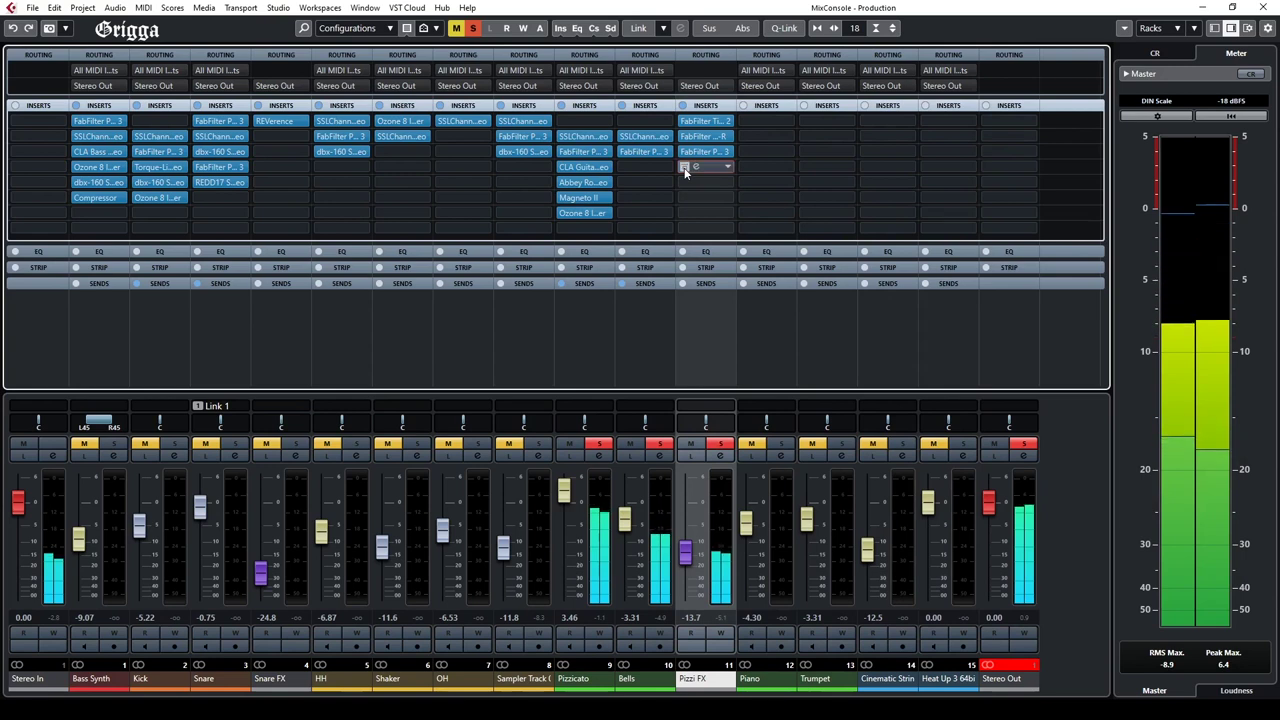
click(685, 169)
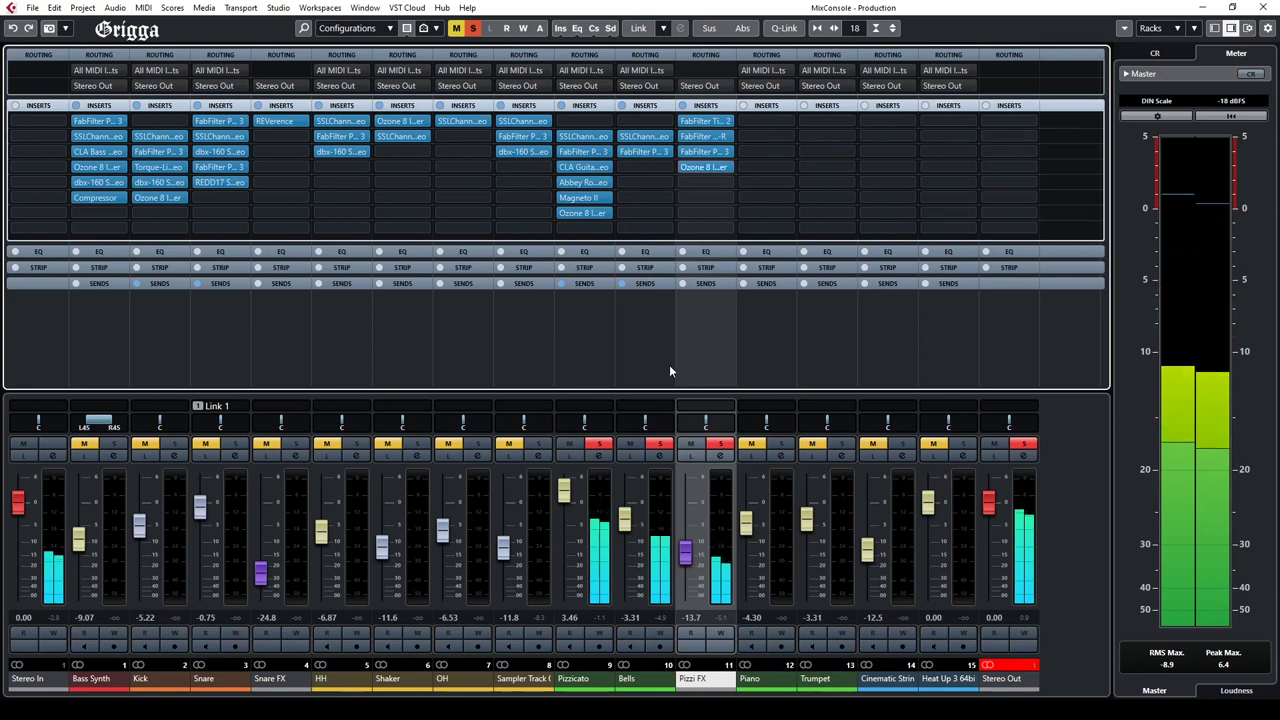
click(688, 444)
click(688, 444)
Step: Return to the project window and solo the Piano track in place of Pizzicato, Bells and Pizzi FX
key(F3)
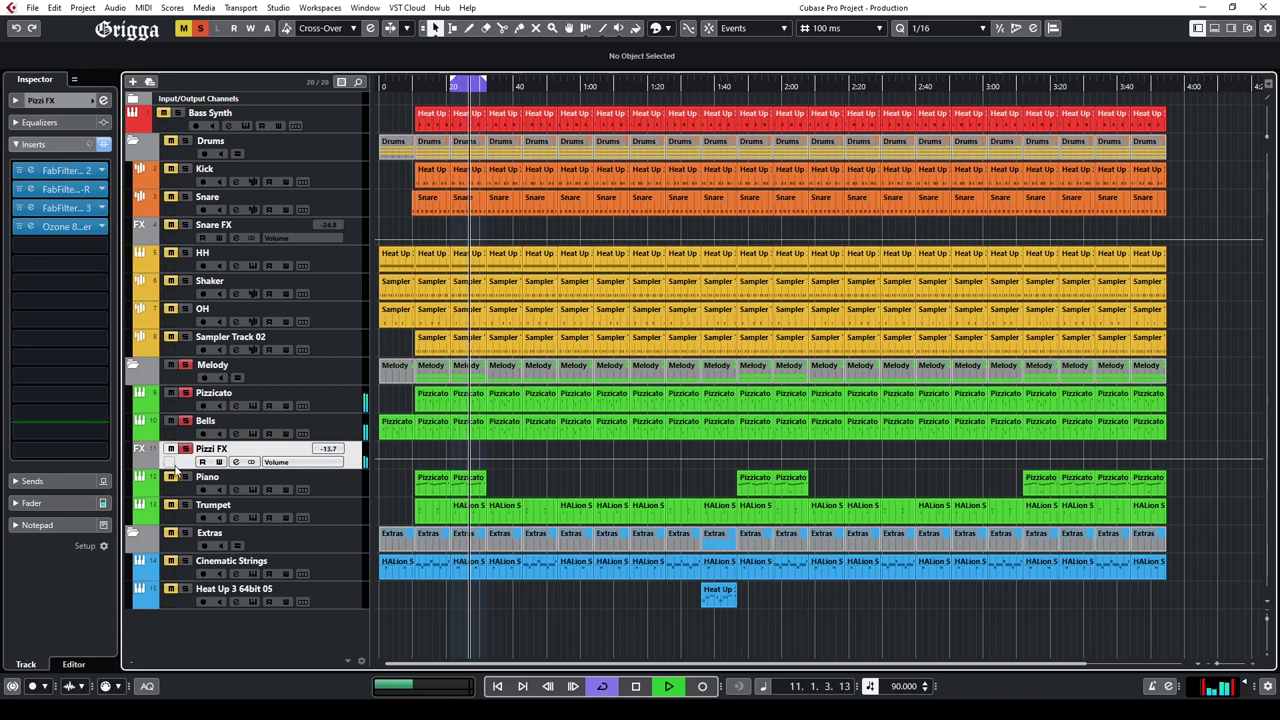
click(184, 400)
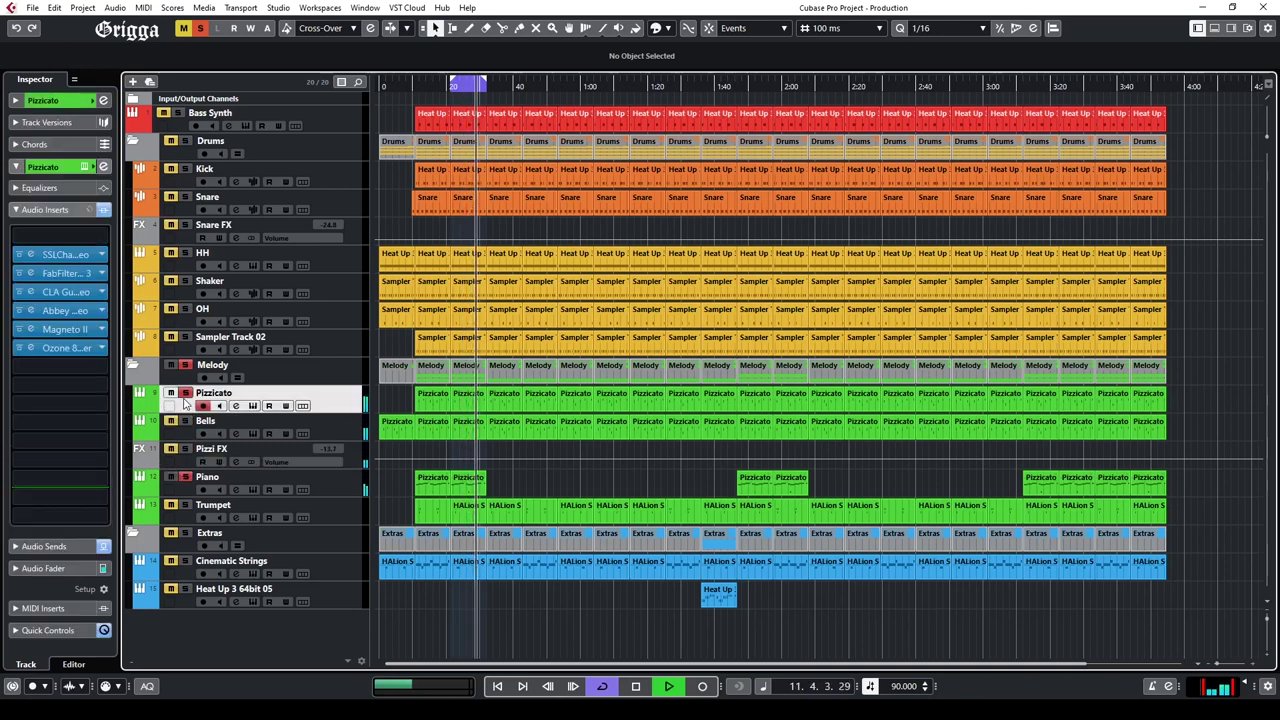
click(340, 490)
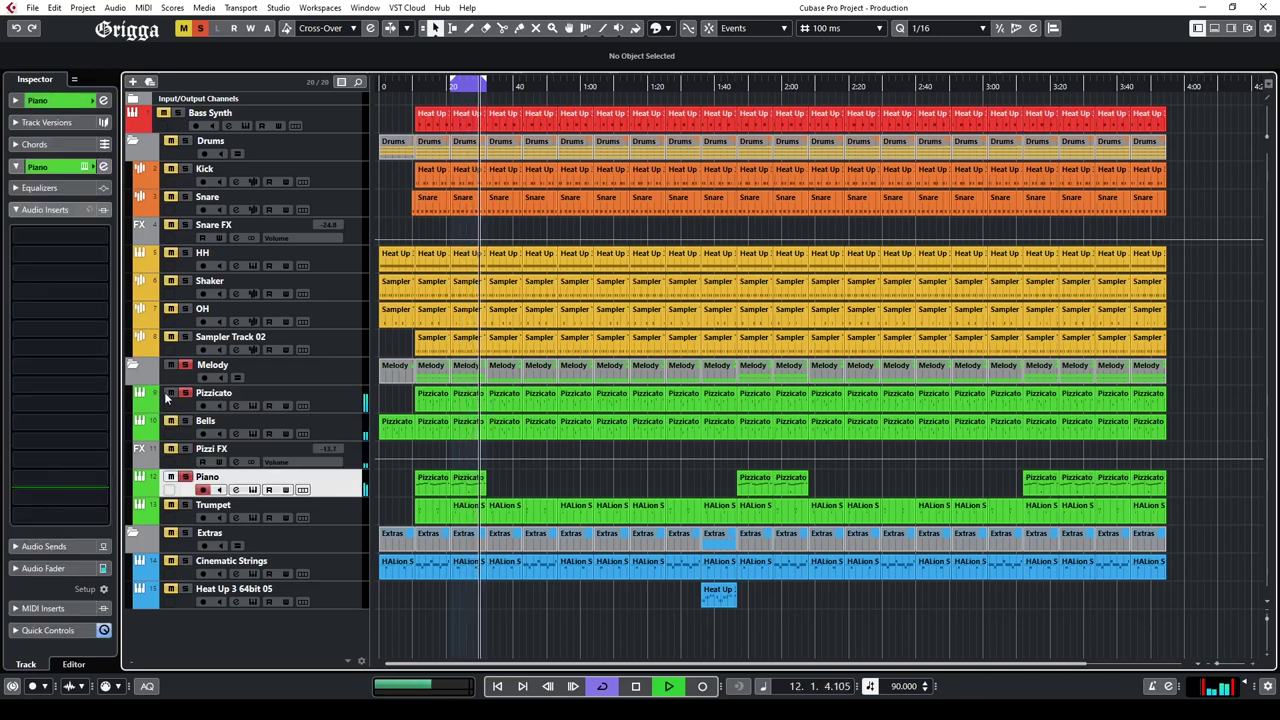
Step: Insert the SSLChannel Stereo plug-in in the Piano track's first insert slot and toggle its Analog switch
click(94, 241)
click(33, 305)
click(80, 367)
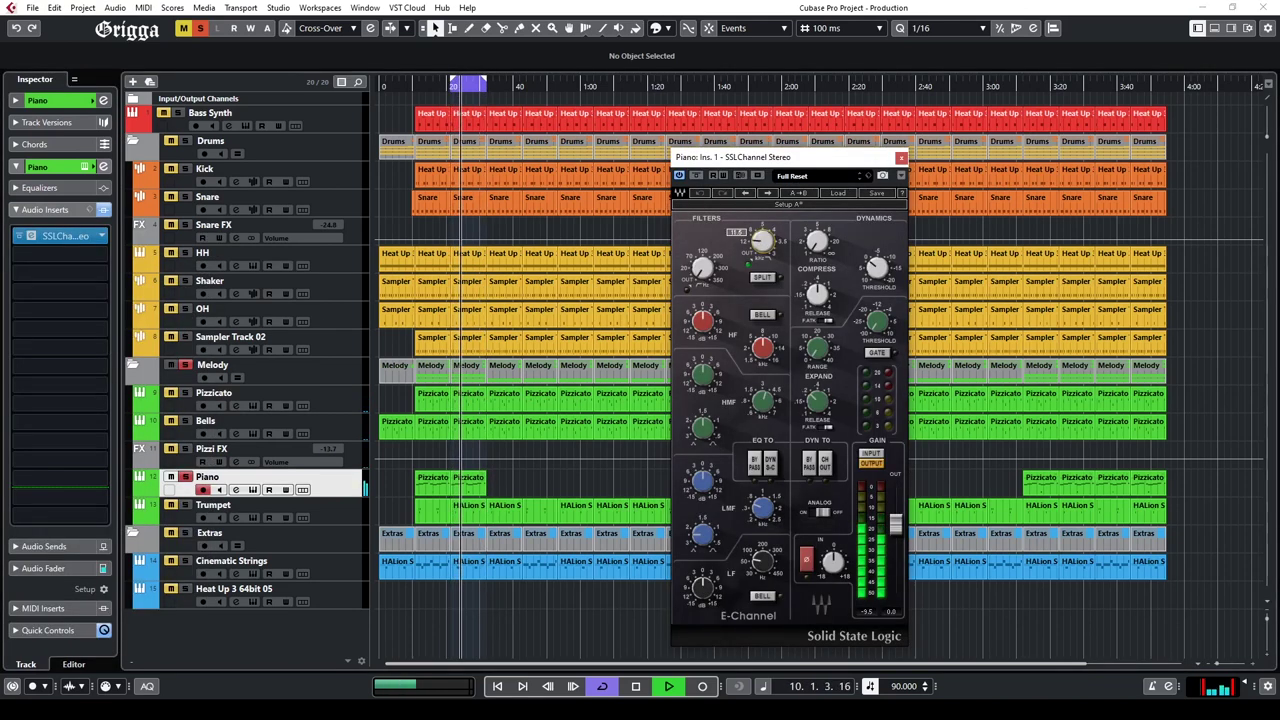
click(816, 517)
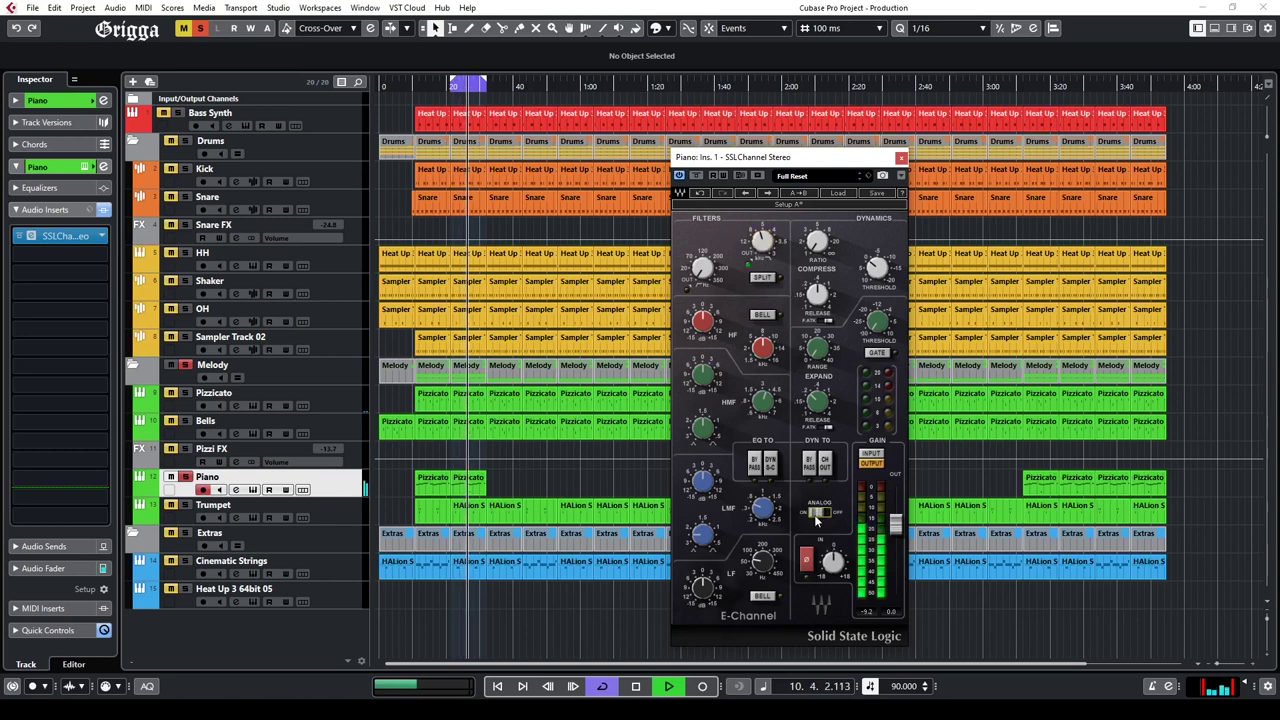
Step: Engage the Piano SSL channel's high-pass filter and adjust its HF gain and its HMF gain and frequency
drag(704, 270, 704, 246)
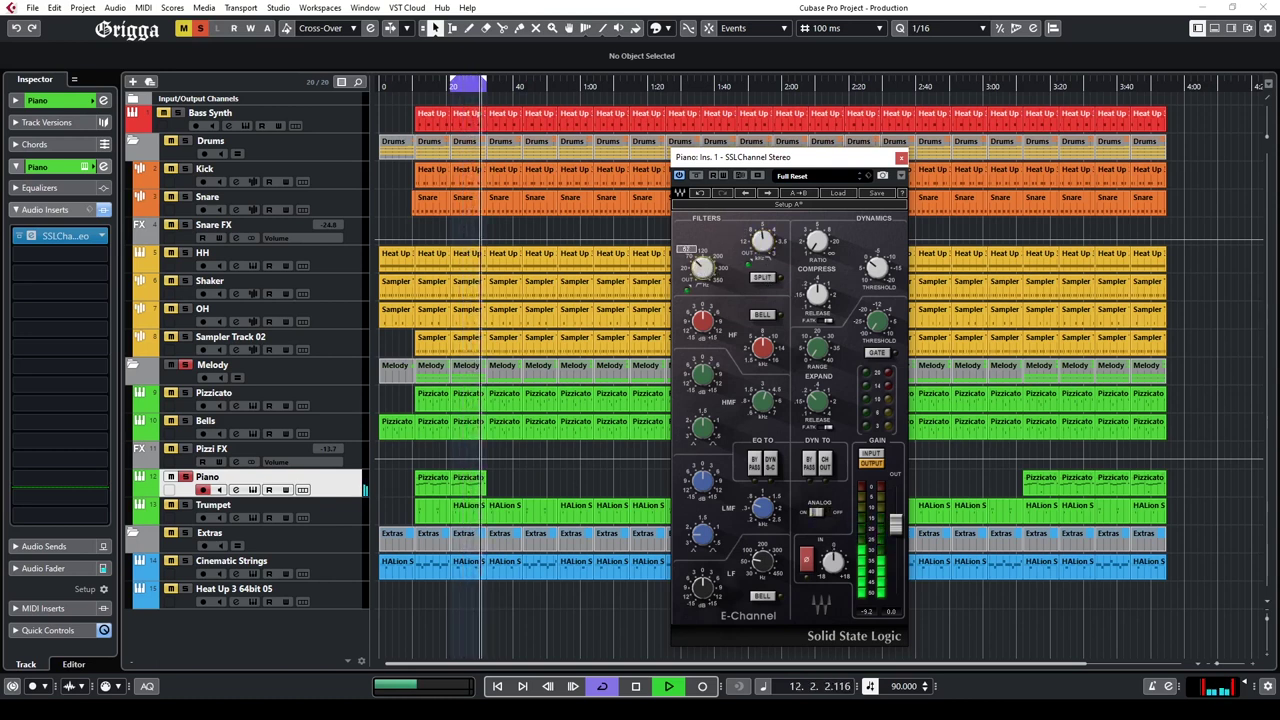
mouse_move(704, 326)
mouse_down()
mouse_move(762, 344)
mouse_move(704, 321)
mouse_up()
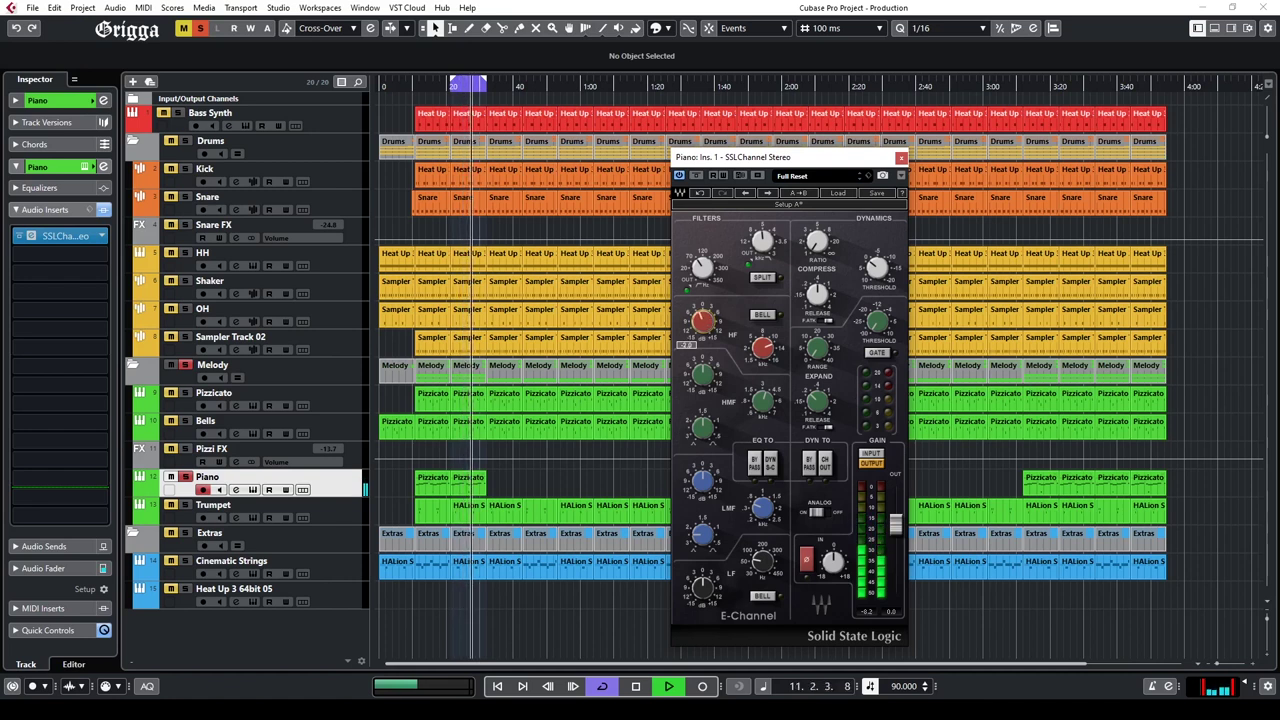
drag(705, 384, 705, 364)
drag(765, 405, 765, 416)
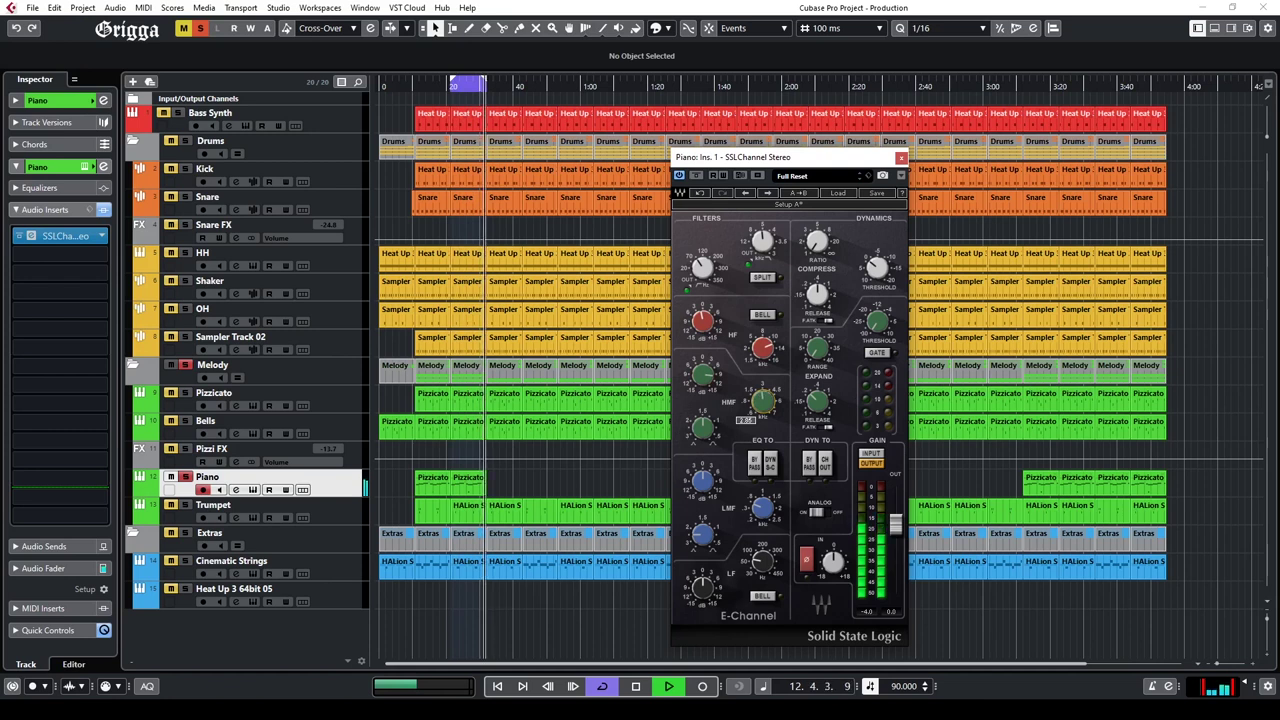
drag(768, 403, 700, 400)
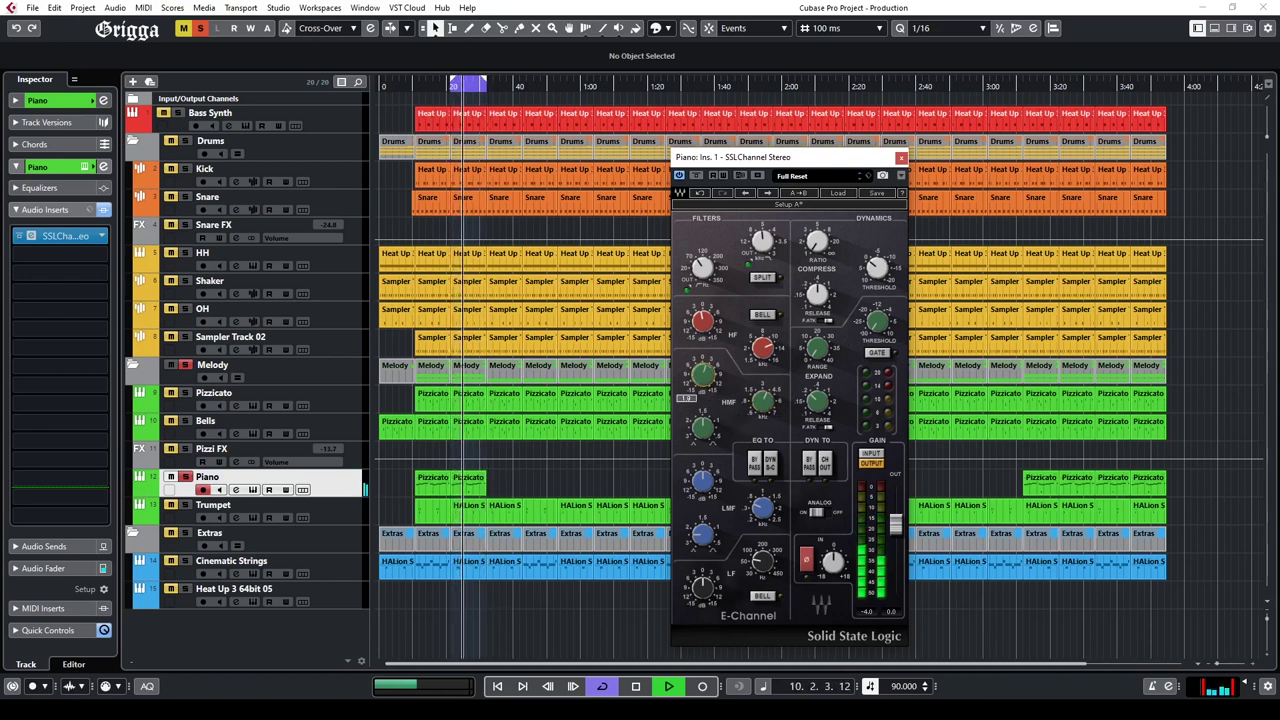
Step: Adjust the LMF gain and frequency and the LF gain on the Piano SSL channel, comparing against bypass
drag(698, 470, 698, 469)
drag(757, 507, 757, 506)
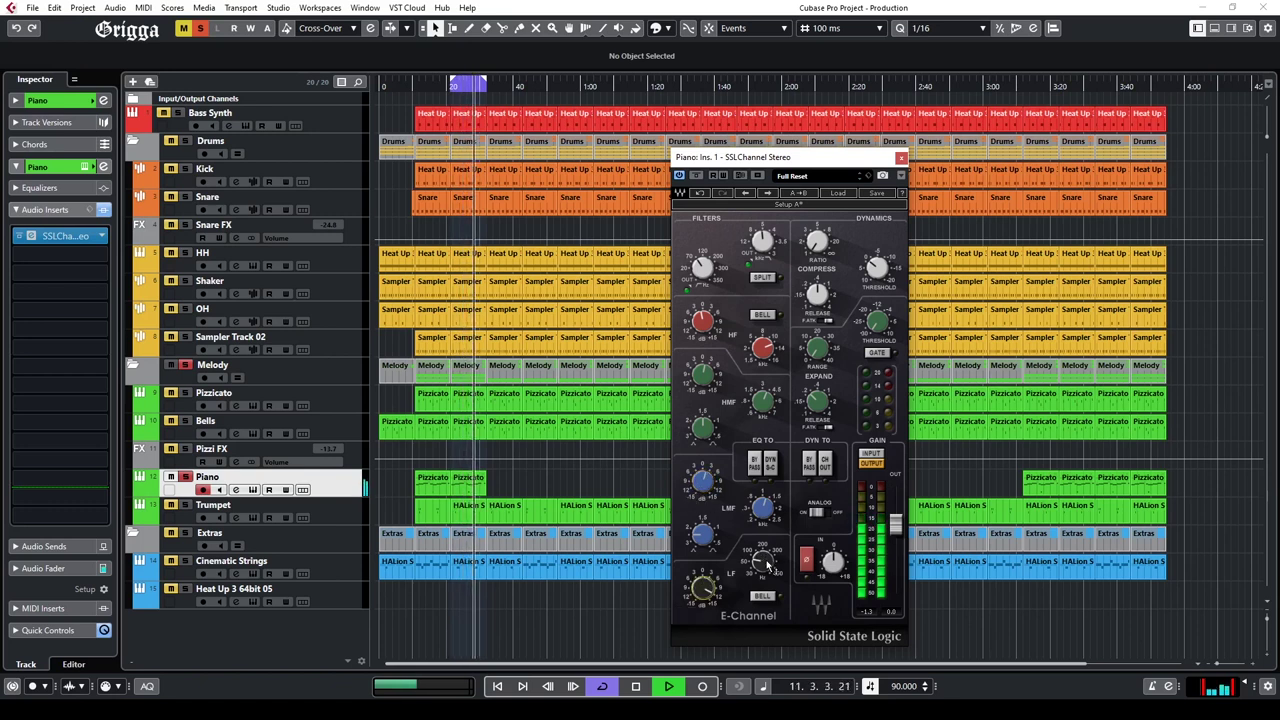
drag(709, 599, 709, 620)
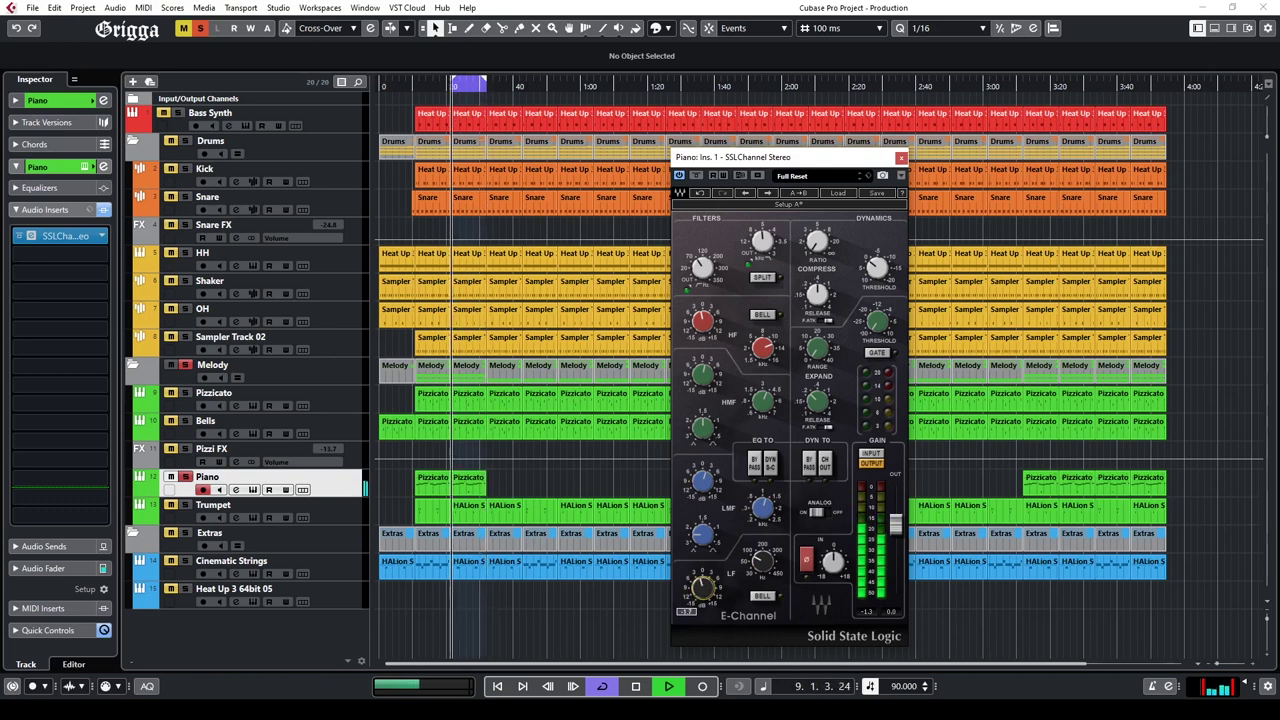
click(695, 176)
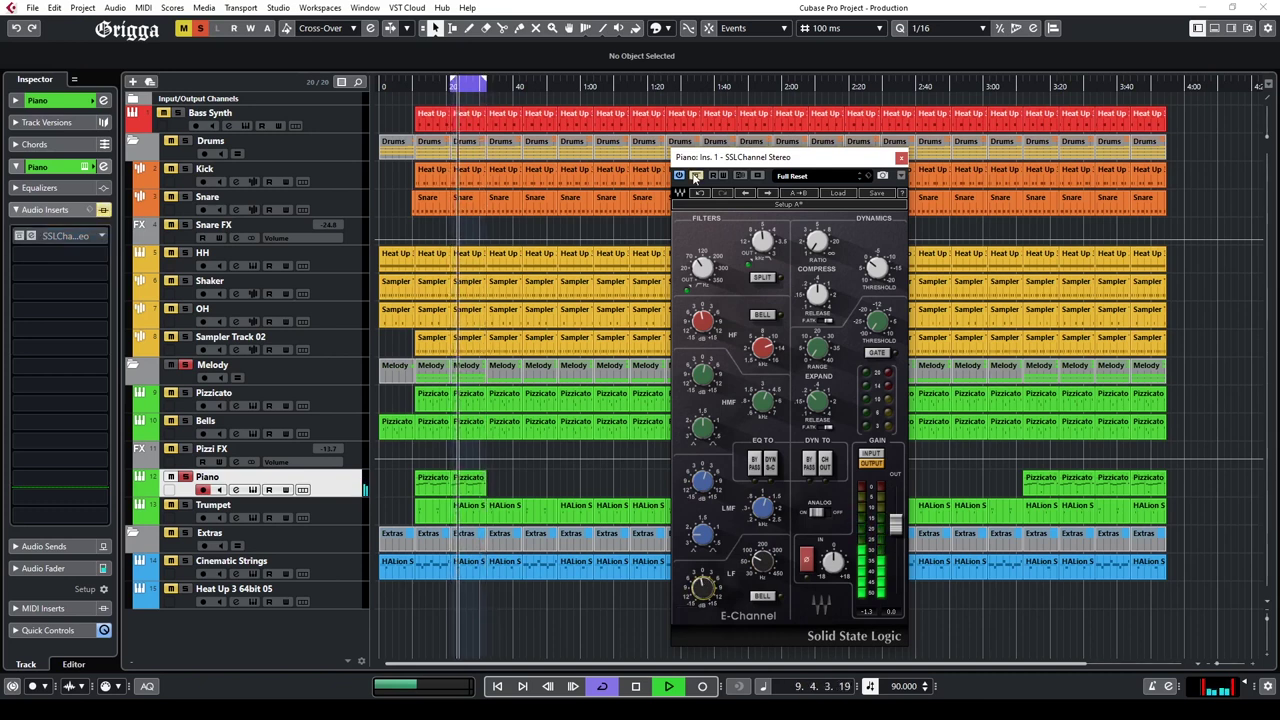
click(695, 176)
Step: Adjust the compressor ratio, threshold and release on the Piano SSL channel, compare with bypass, and close the plug-in
drag(816, 240, 816, 228)
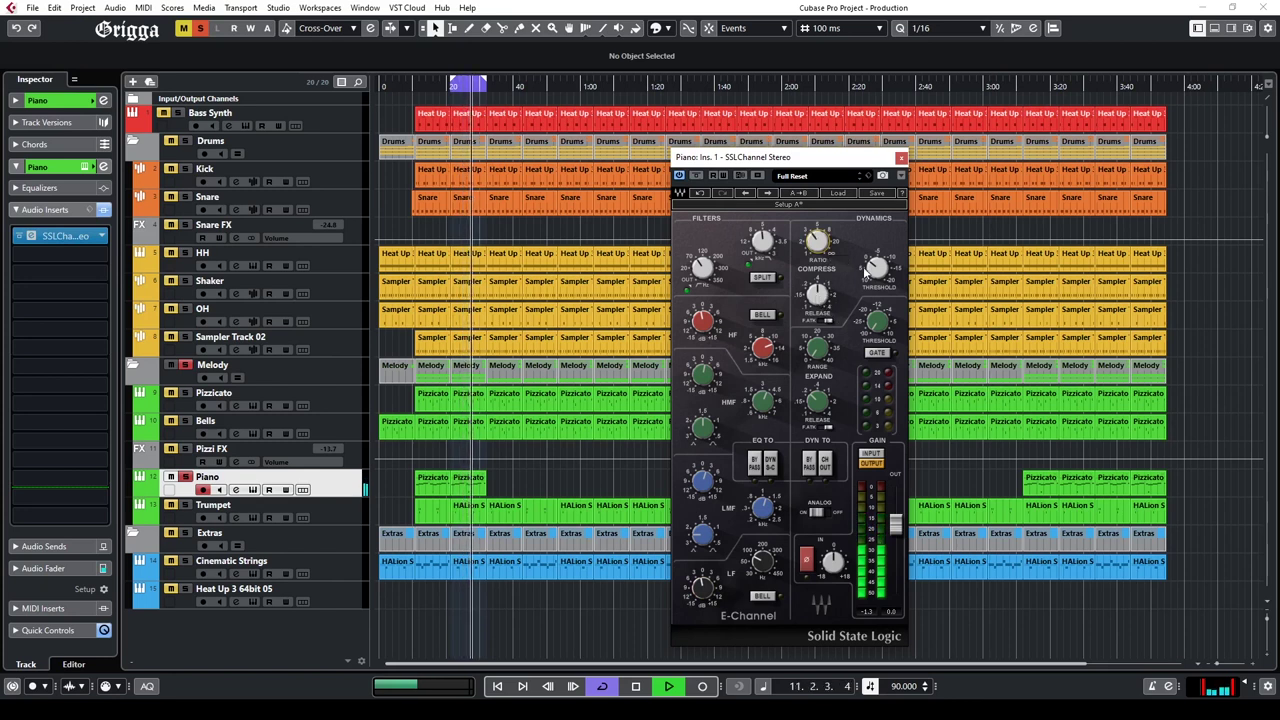
drag(868, 268, 868, 264)
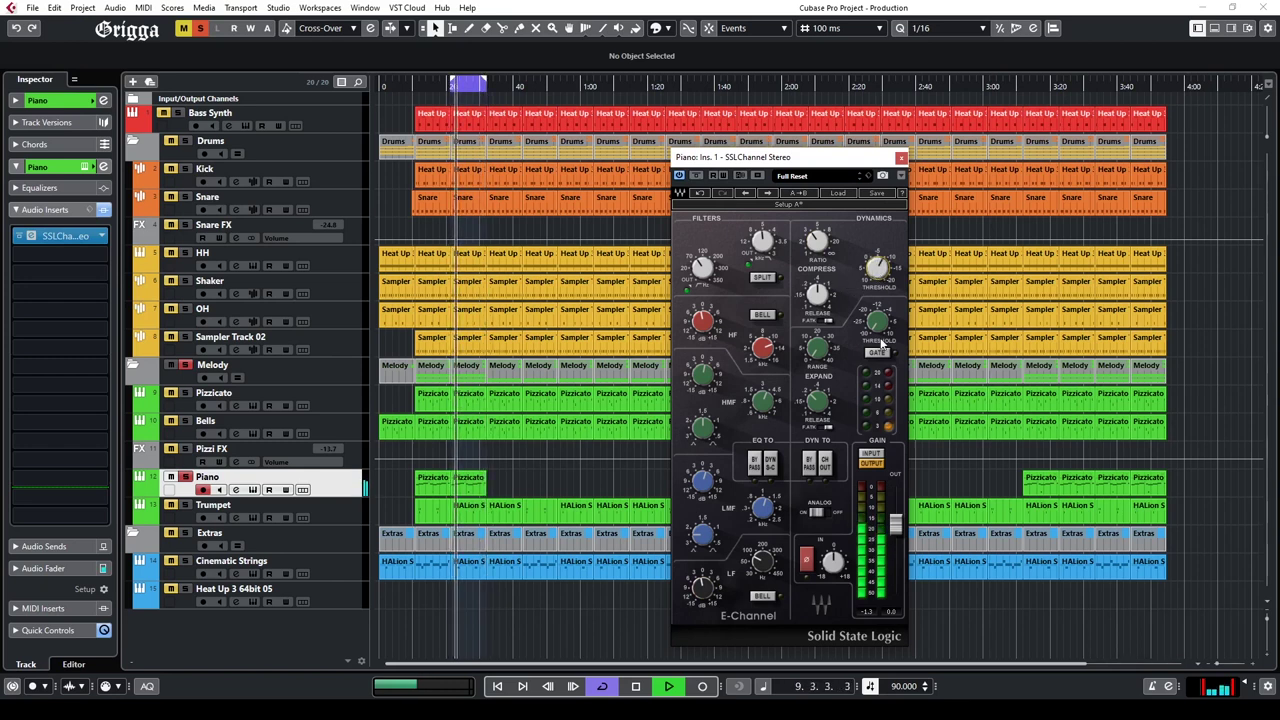
drag(869, 271, 869, 261)
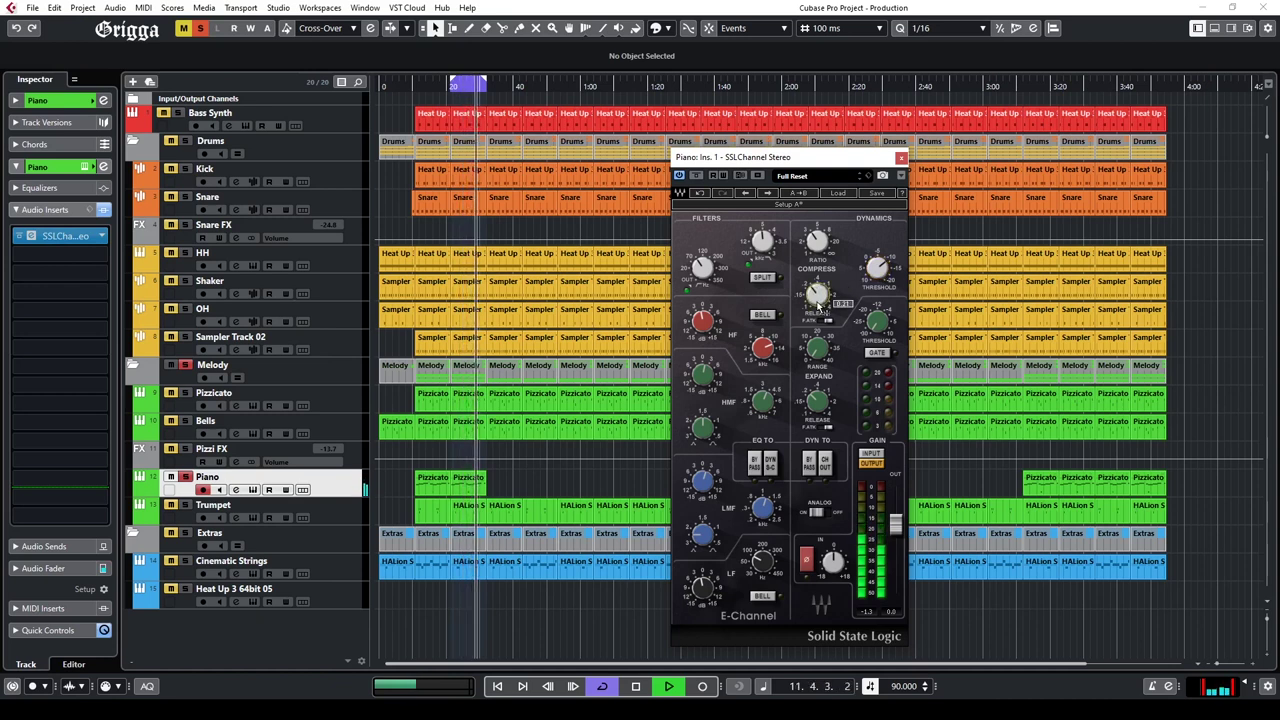
drag(818, 291, 820, 296)
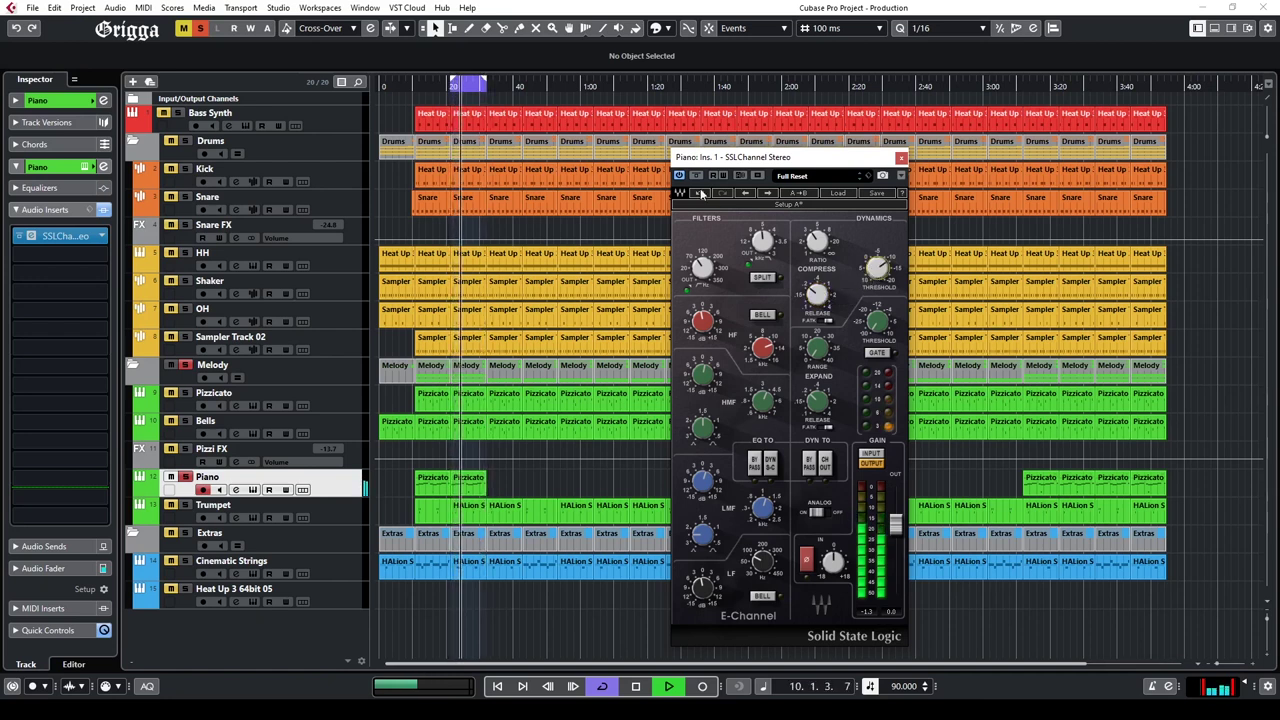
mouse_move(877, 270)
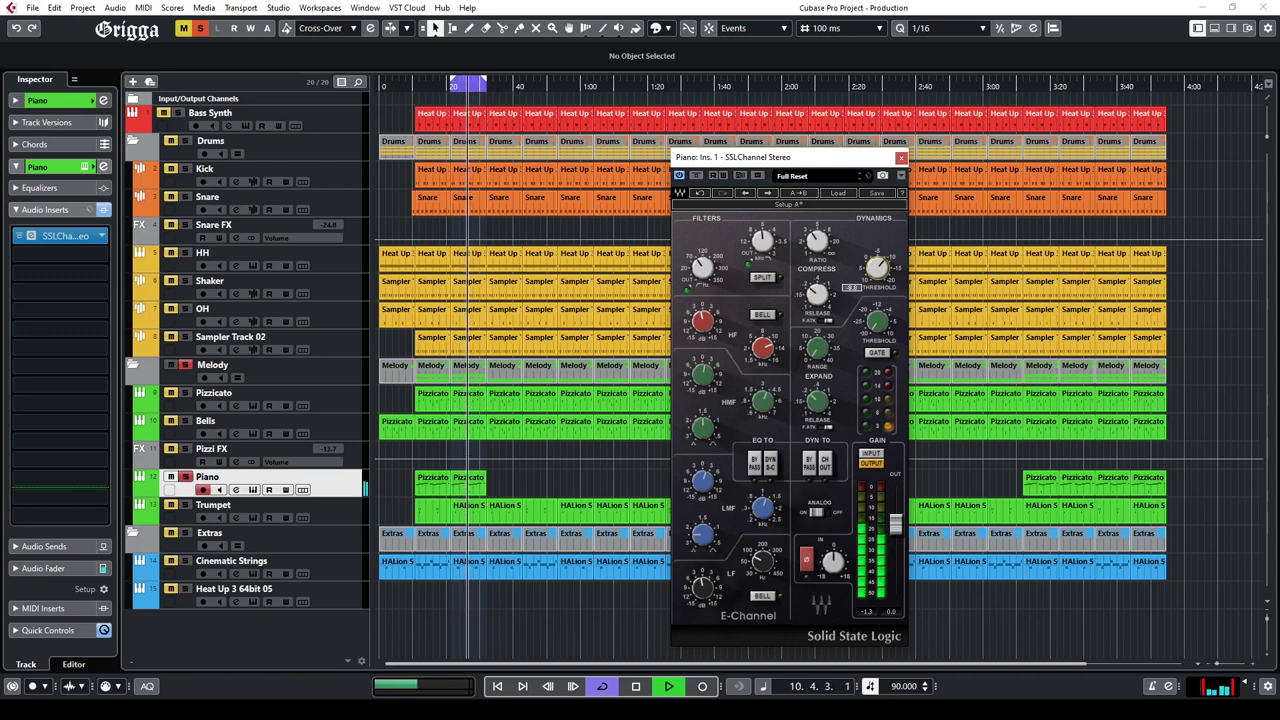
mouse_move(816, 243)
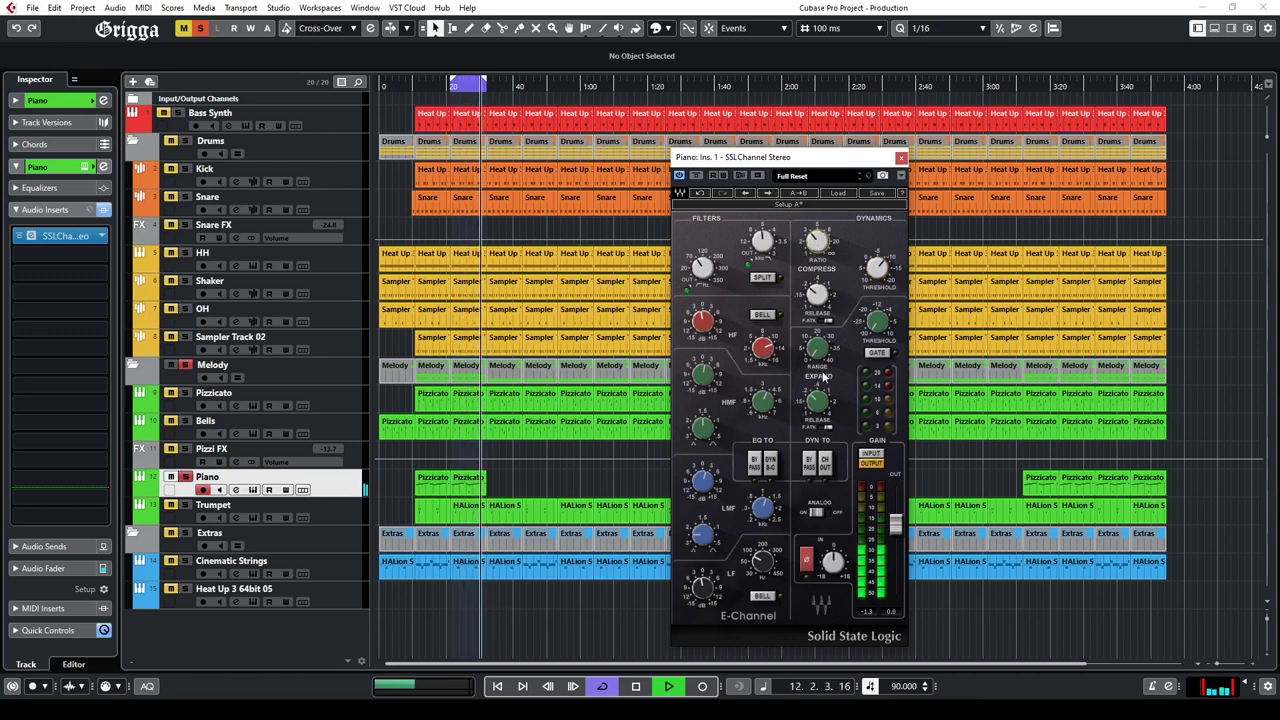
click(696, 176)
click(697, 177)
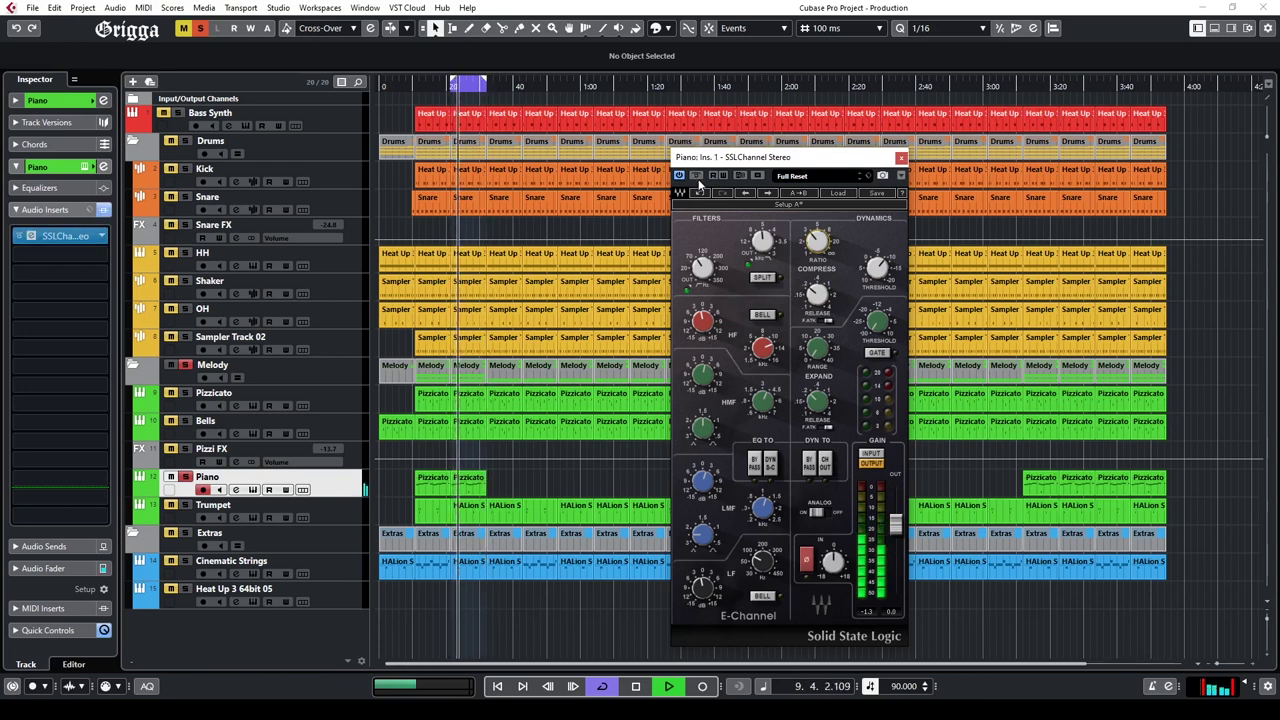
click(901, 157)
Step: Insert the REVerence reverb after SSLChannel on the Piano track
click(101, 236)
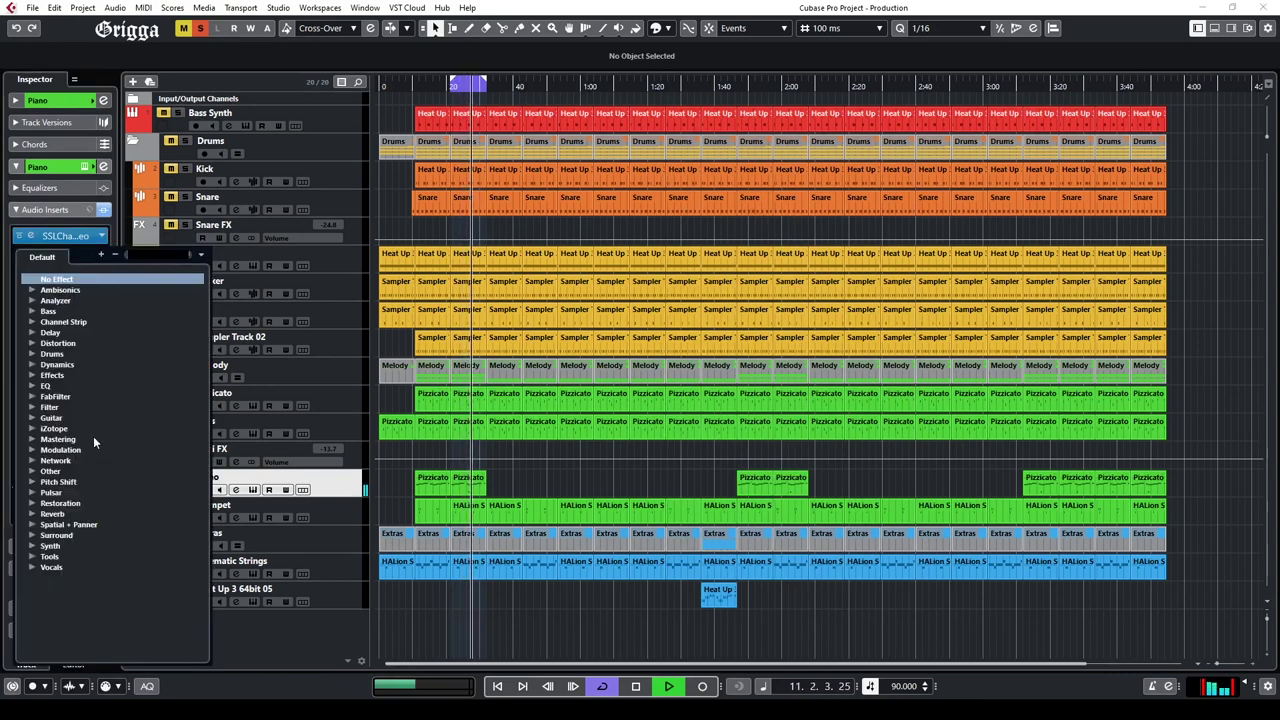
click(34, 514)
click(72, 546)
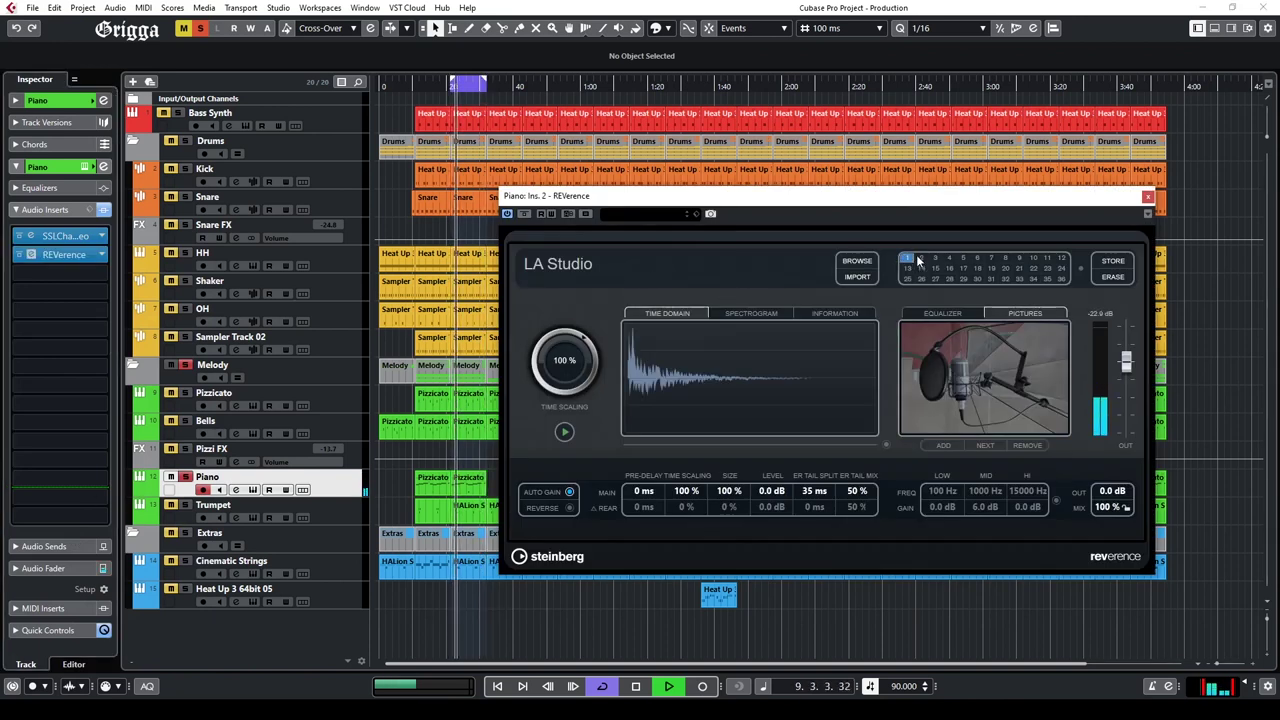
Step: Browse the REVerence presets and audition Small Hall, New York City Church C and Ny Studio A on the Piano
click(857, 261)
scroll(968, 455, down, 6)
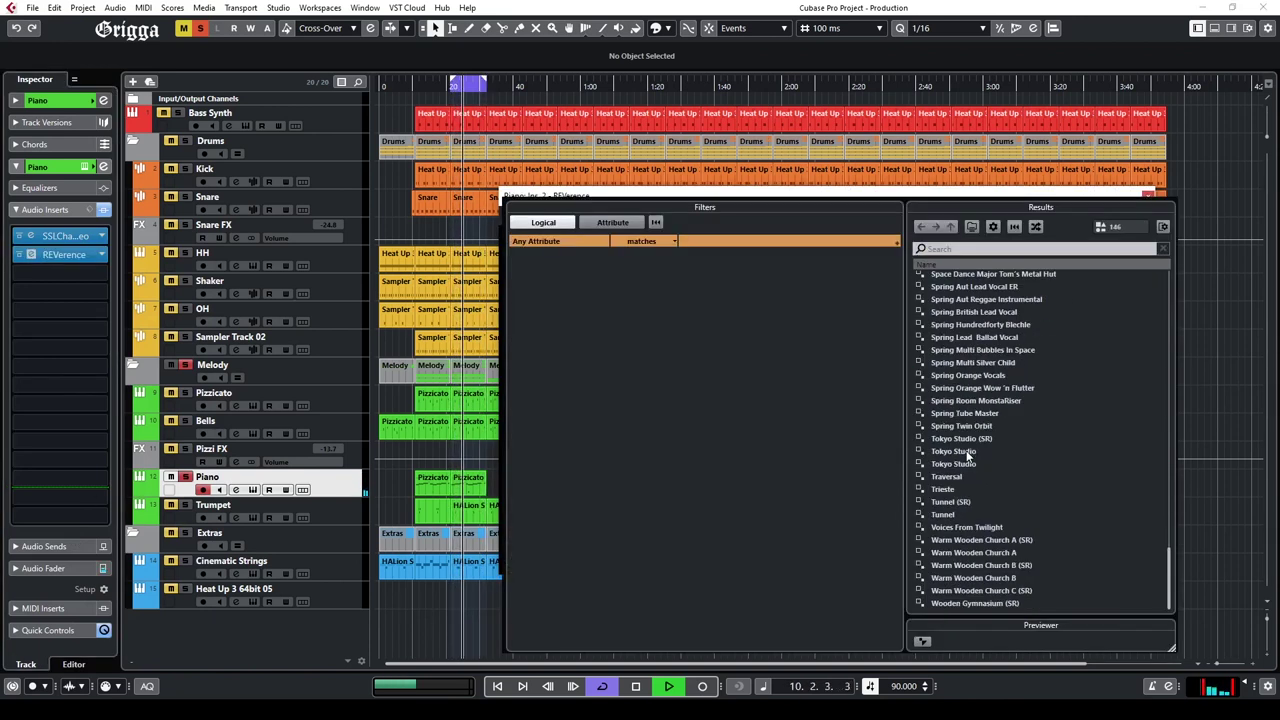
scroll(962, 503, up, 5)
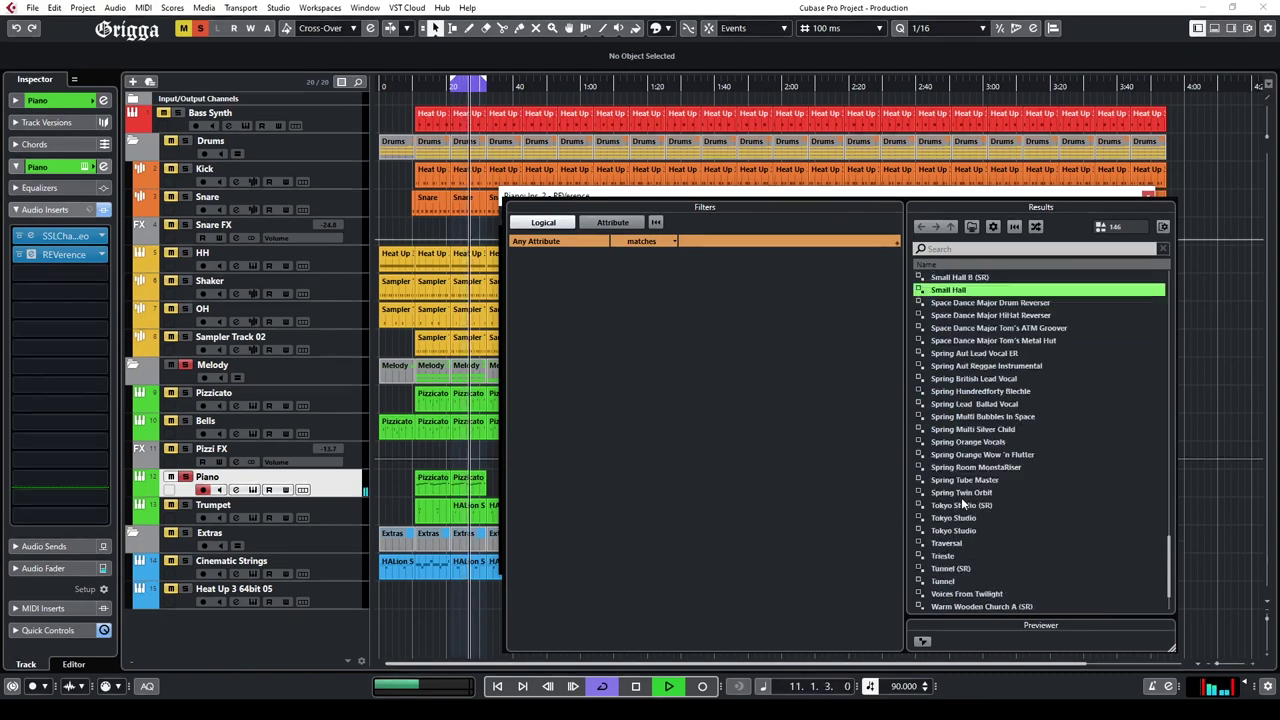
scroll(950, 420, up, 8)
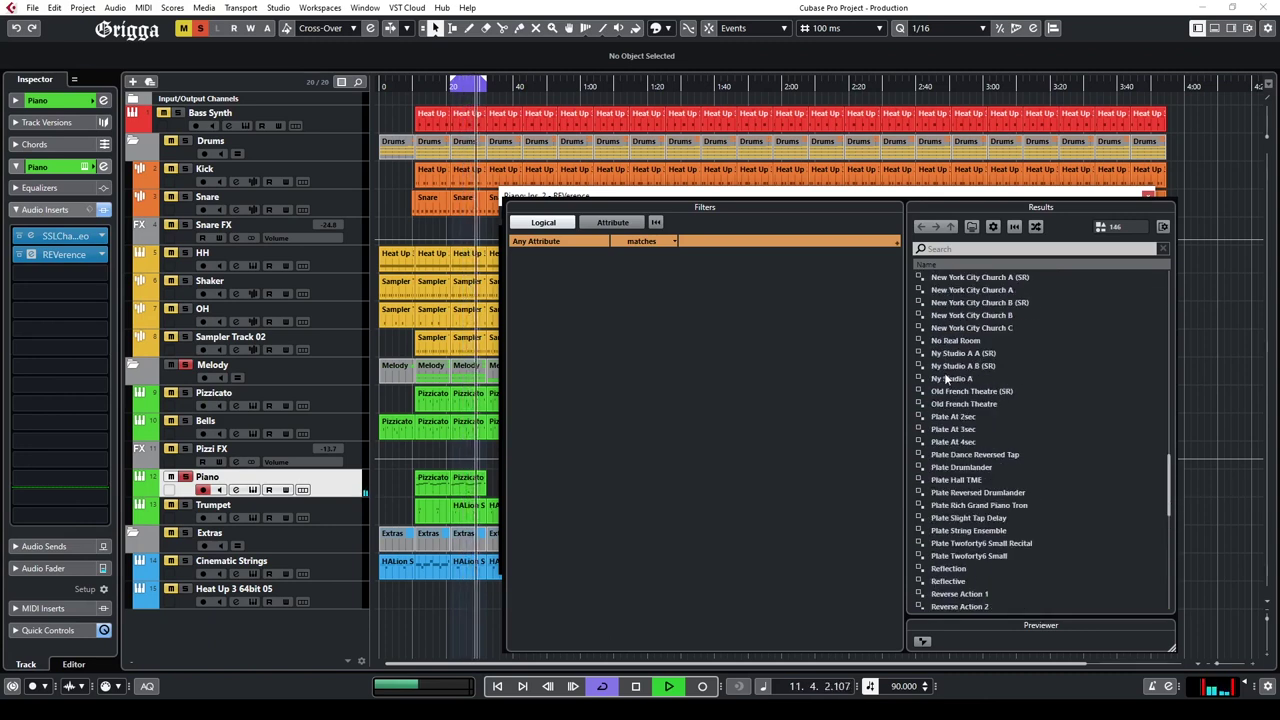
click(975, 331)
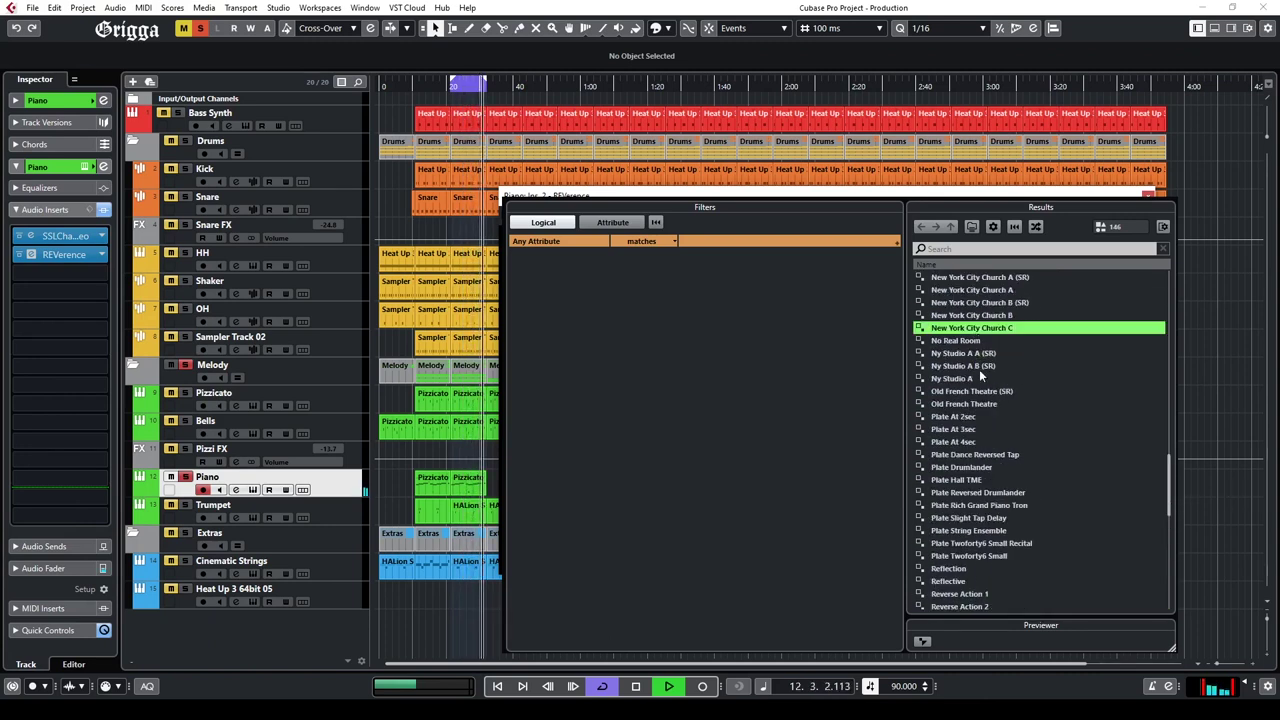
click(980, 379)
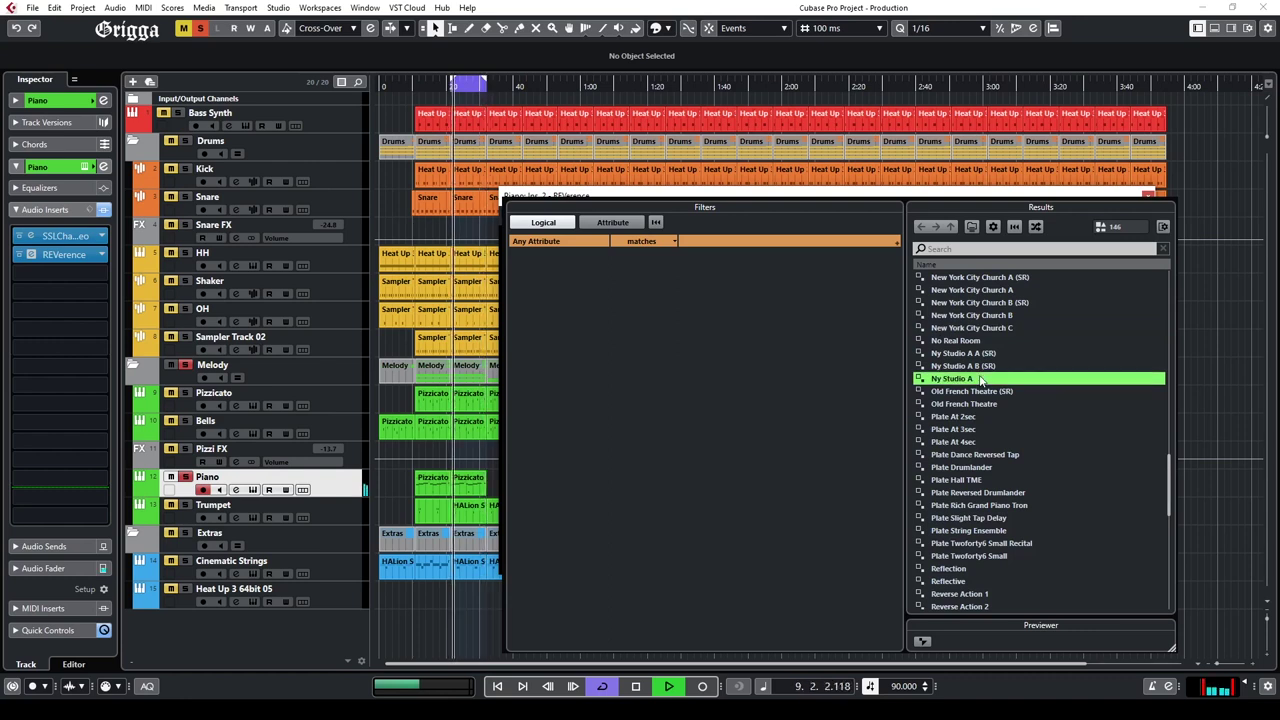
Step: Audition the Live Wooden Church, LA Studio and Large Viennese Hall 1 presets in REVerence on the Piano
scroll(982, 378, up, 2)
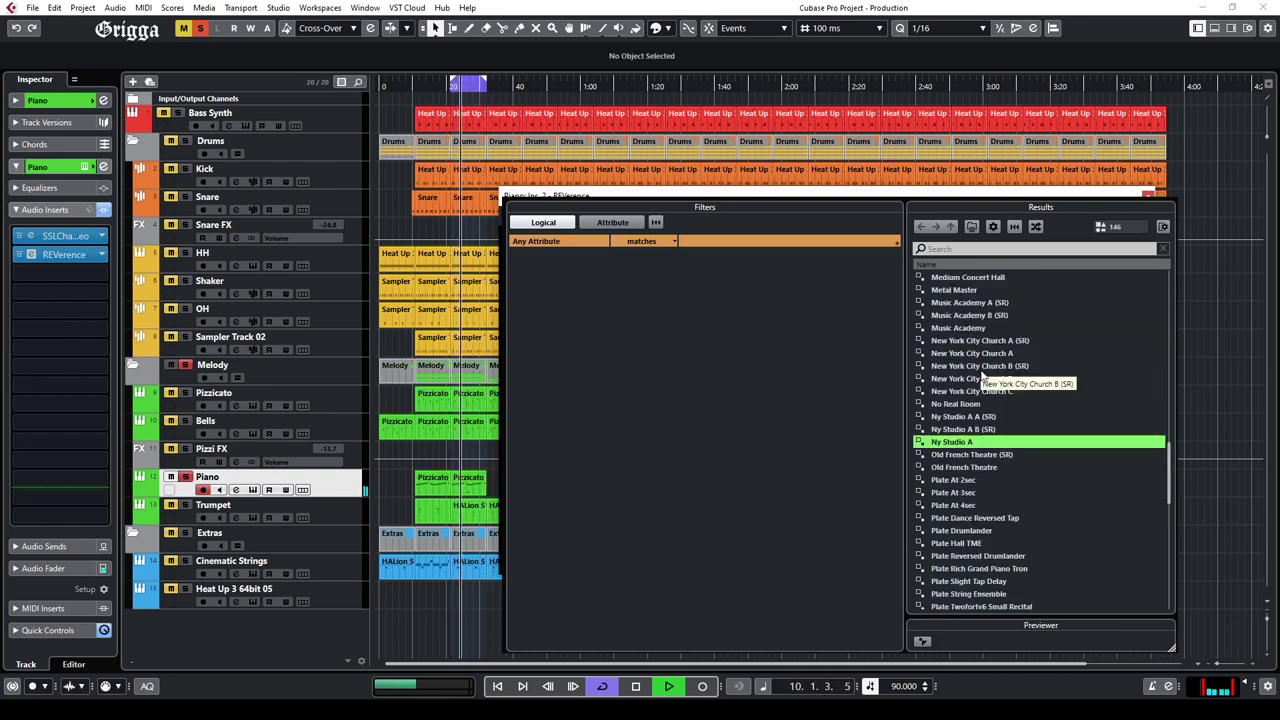
scroll(982, 377, up, 4)
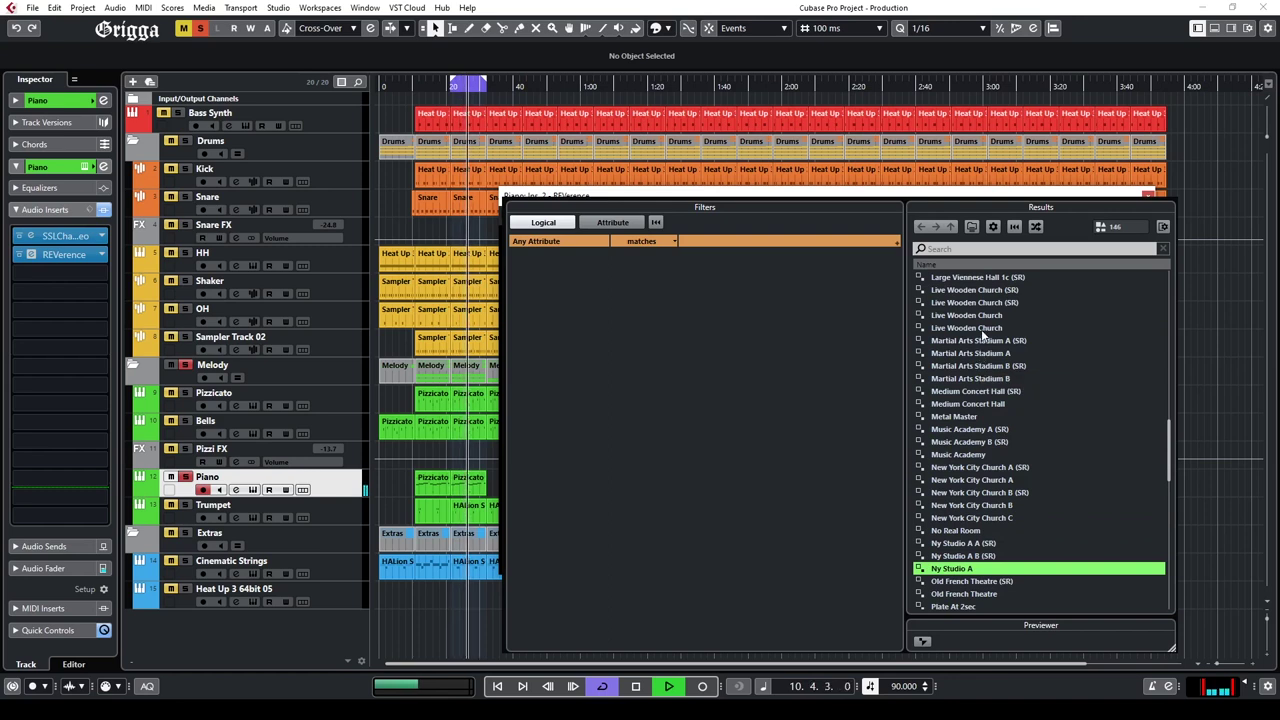
click(981, 329)
scroll(980, 341, up, 6)
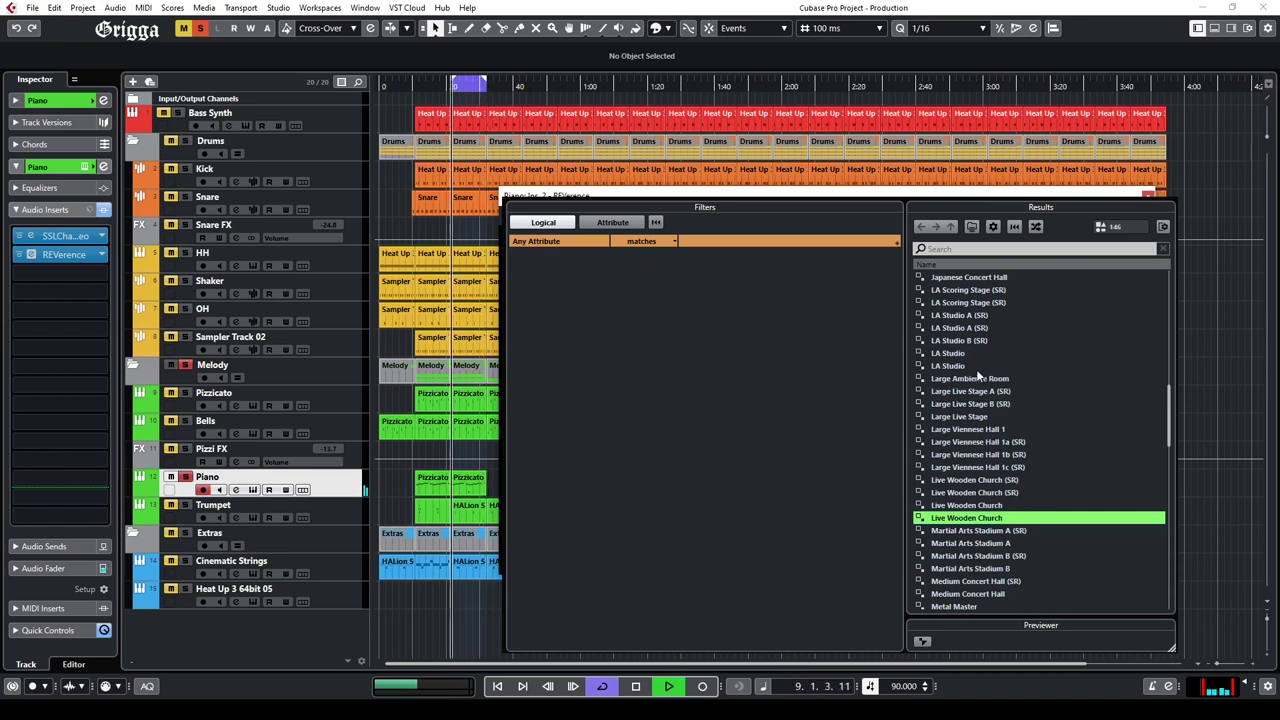
click(968, 366)
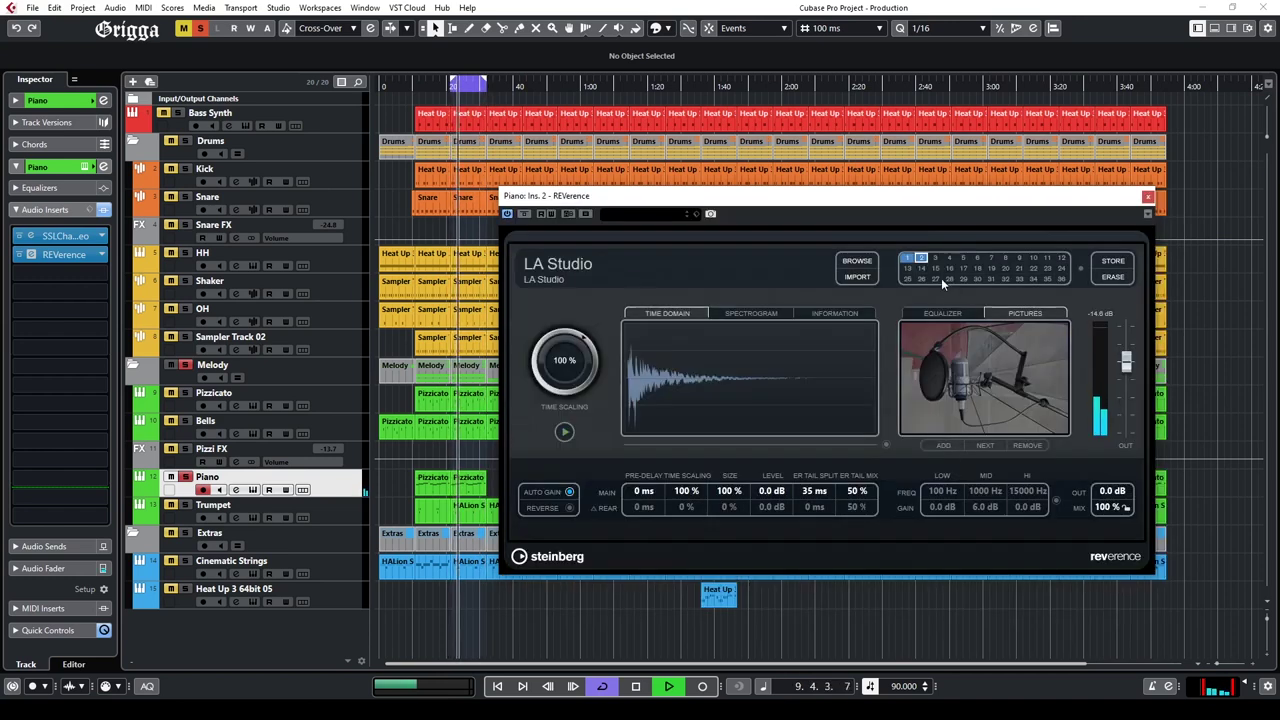
scroll(957, 490, down, 3)
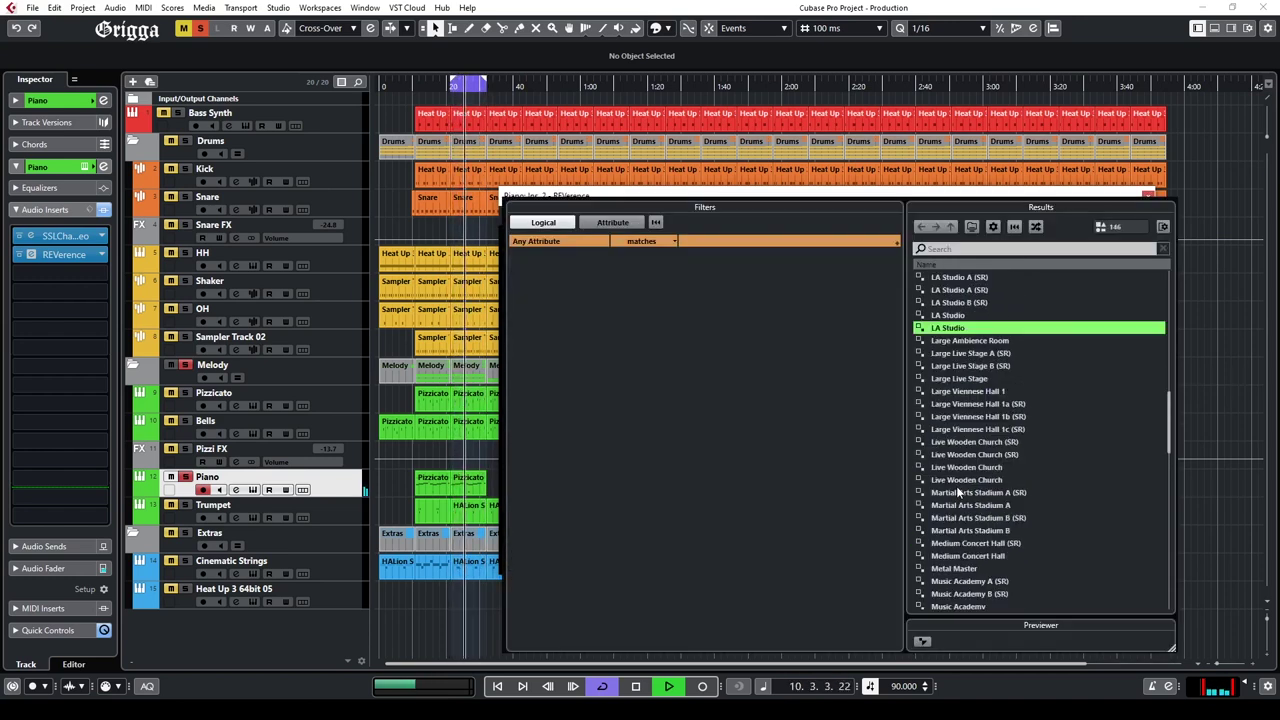
click(962, 392)
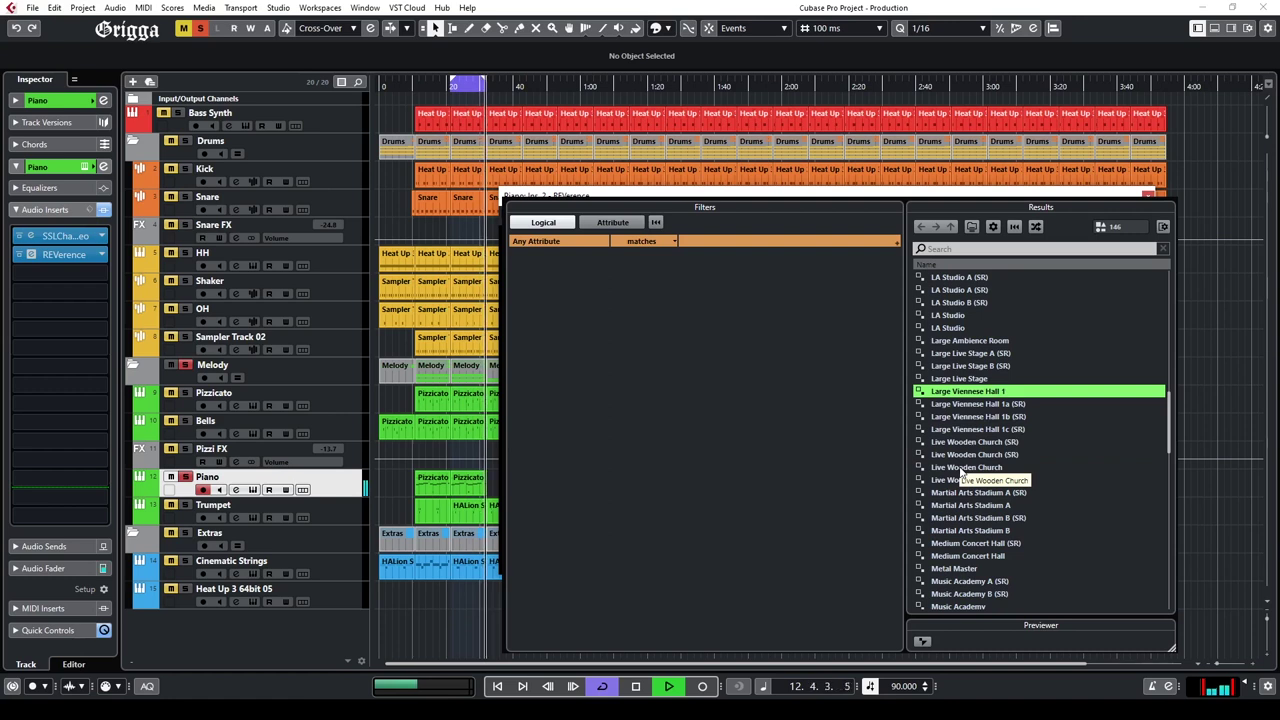
Step: Browse further through the REVerence presets, load Bright Viennese Hall on the Piano, and close the preset browser
scroll(962, 470, up, 6)
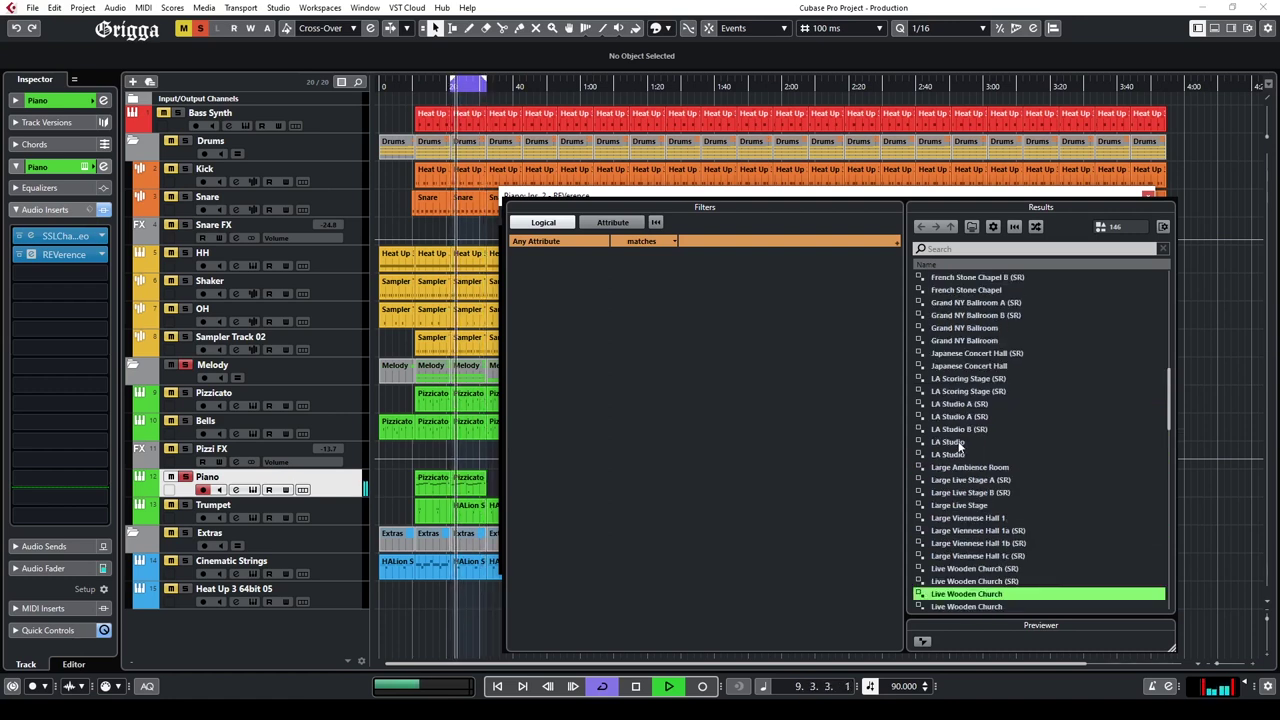
scroll(959, 390, up, 6)
scroll(958, 380, up, 2)
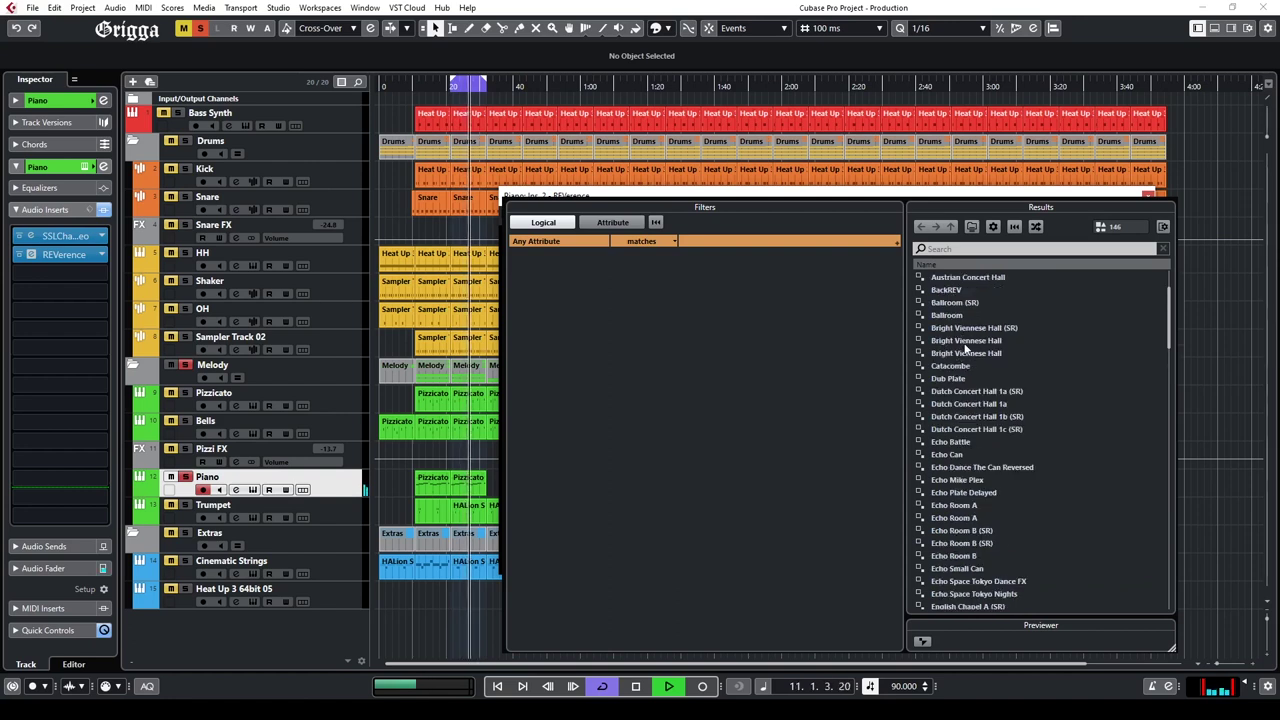
scroll(975, 450, down, 12)
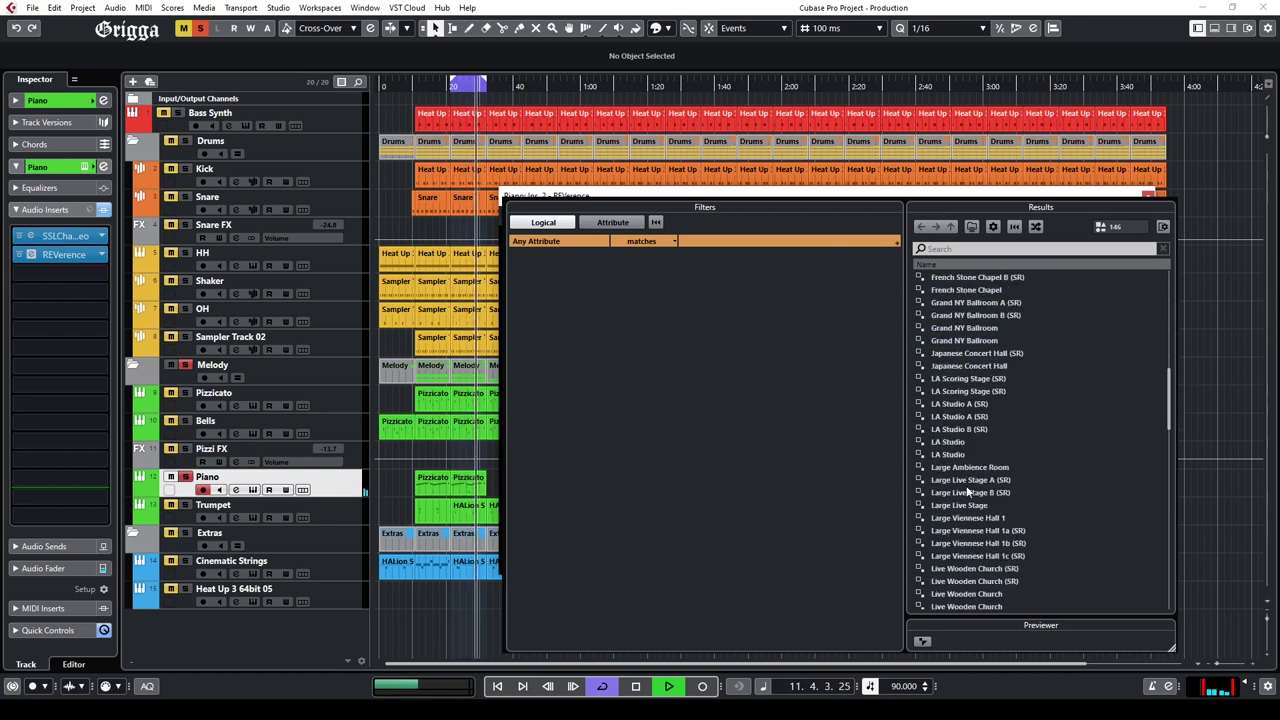
scroll(967, 531, down, 2)
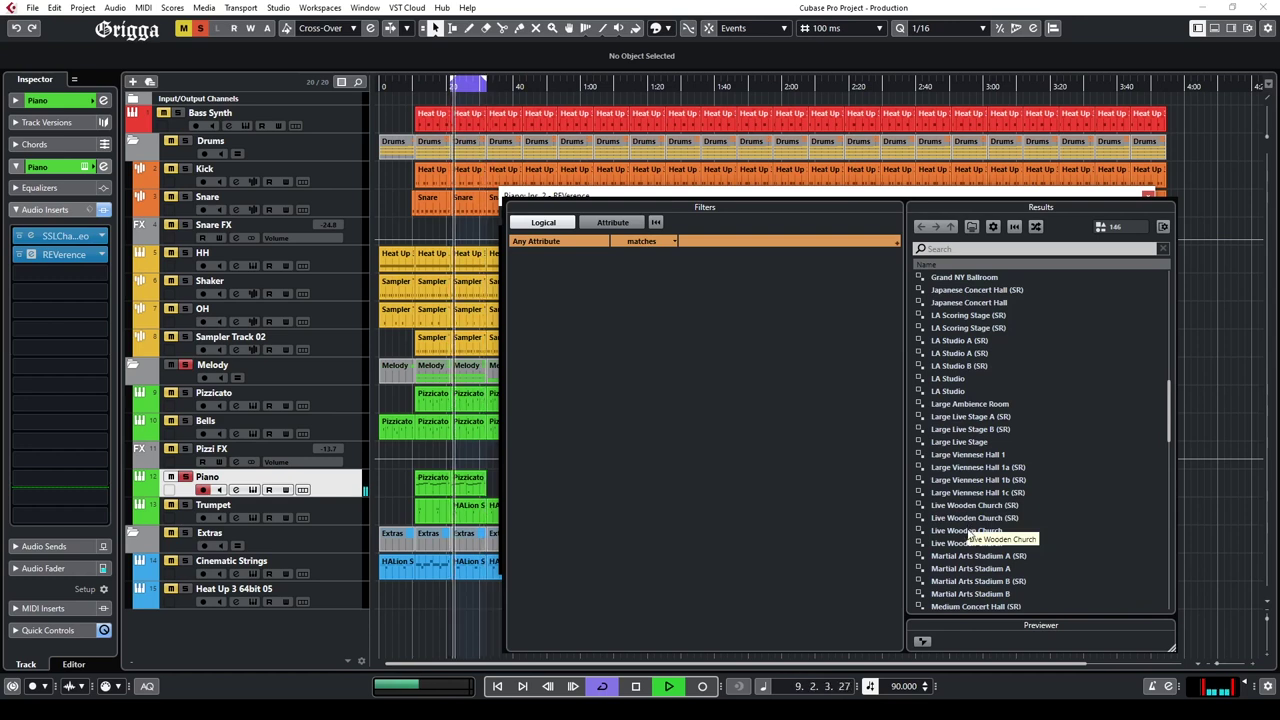
click(942, 198)
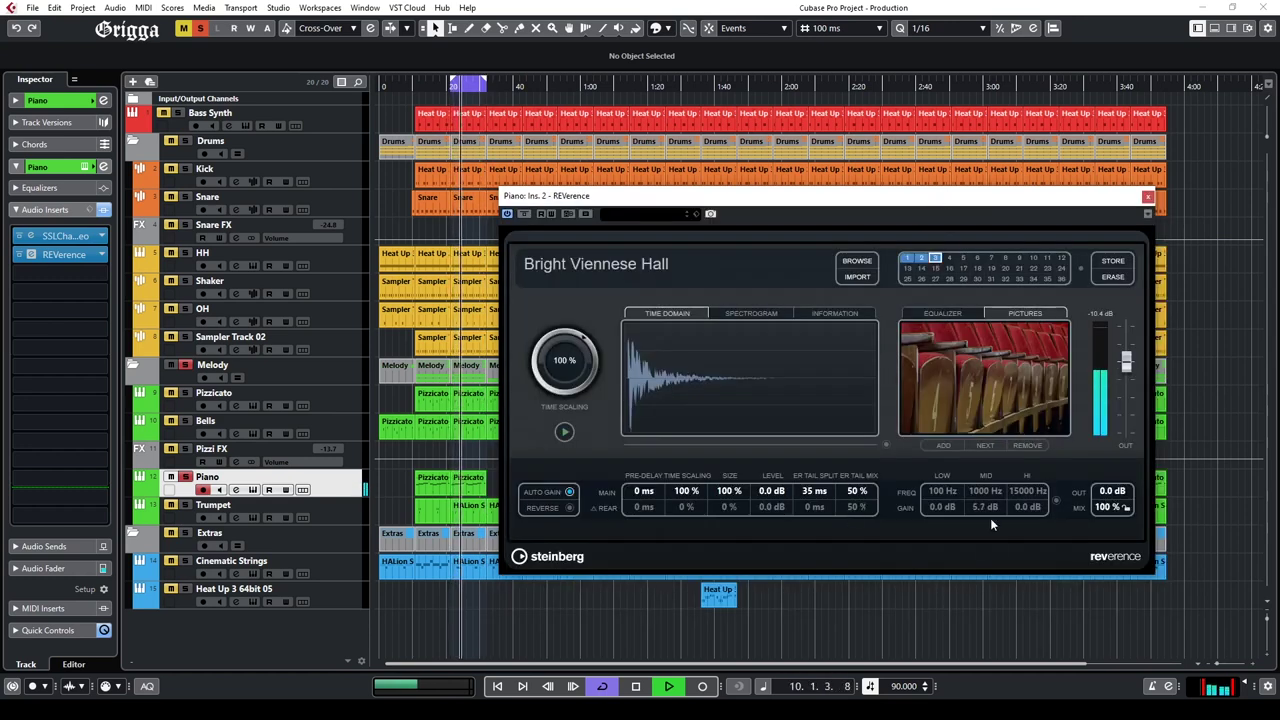
Step: Set REVerence's EQ mid gain to -0.2 dB and low gain to -4.3 dB
scroll(945, 508, down, 5)
scroll(975, 508, down, 1)
scroll(945, 508, down, 1)
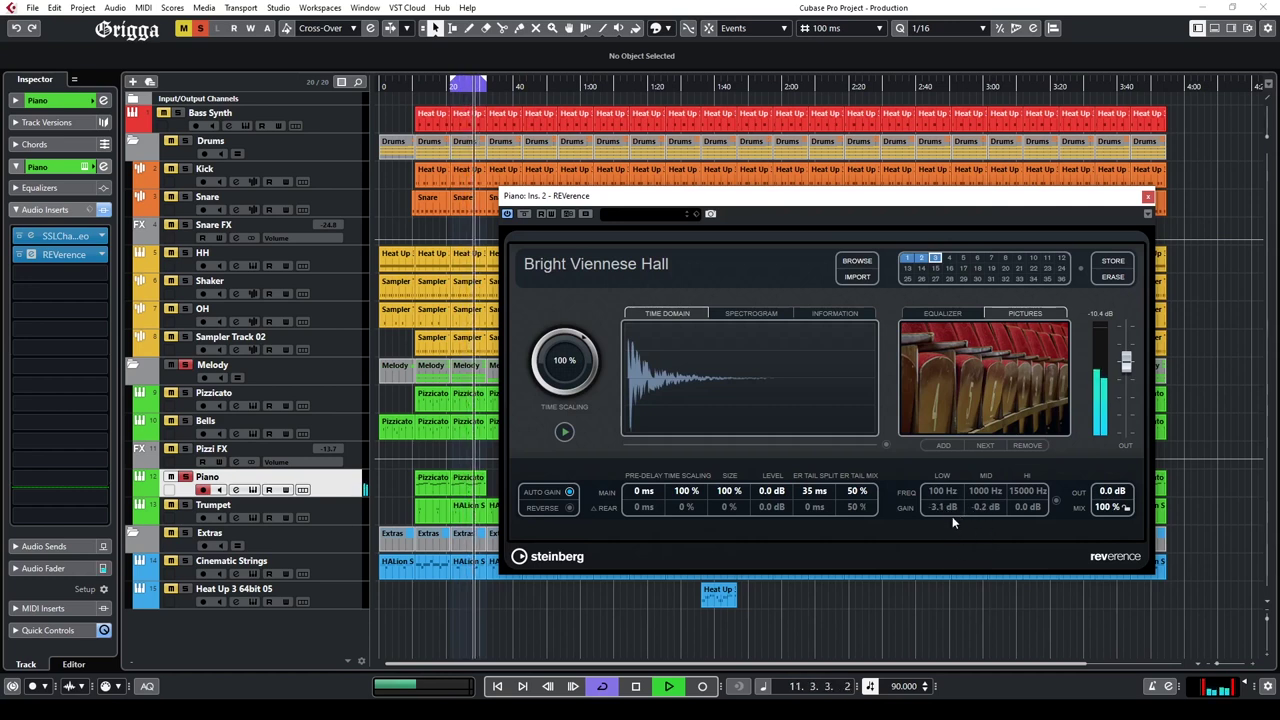
scroll(945, 510, down, 1)
Step: Set REVerence's ER tail mix to 33 %, size to 85 % and overall mix to 40 %
scroll(850, 508, down, 4)
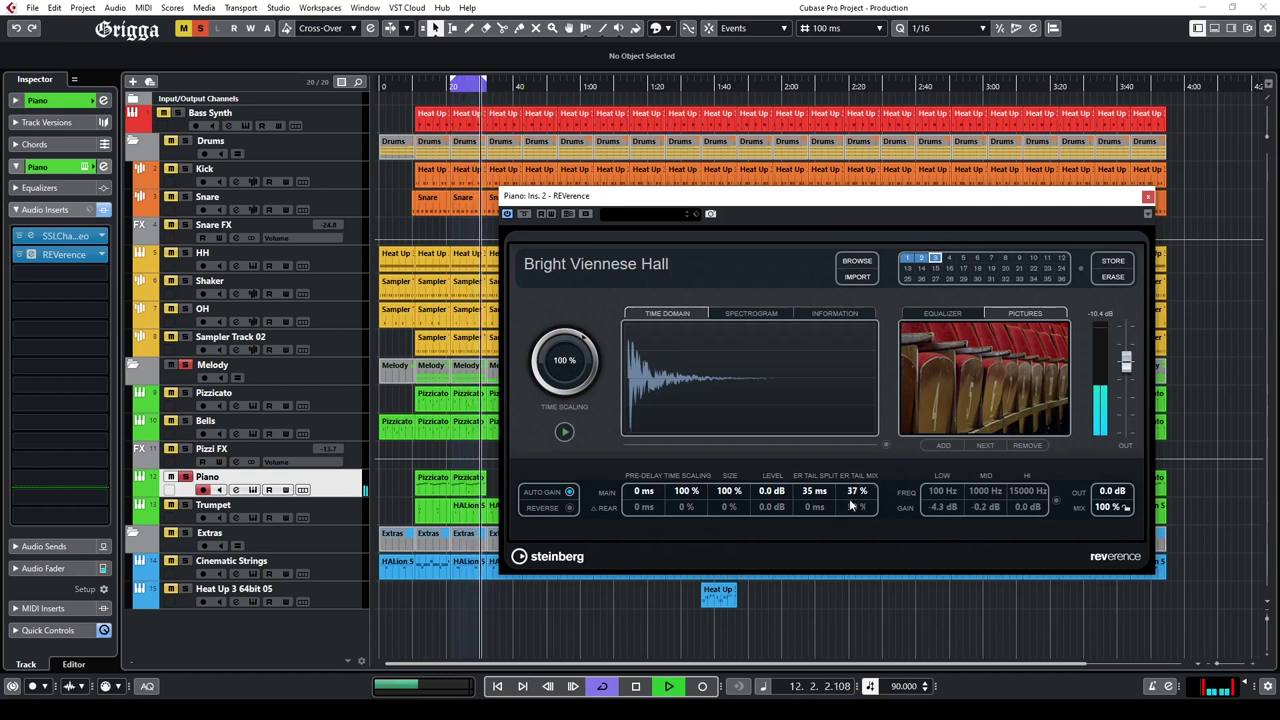
scroll(850, 508, down, 1)
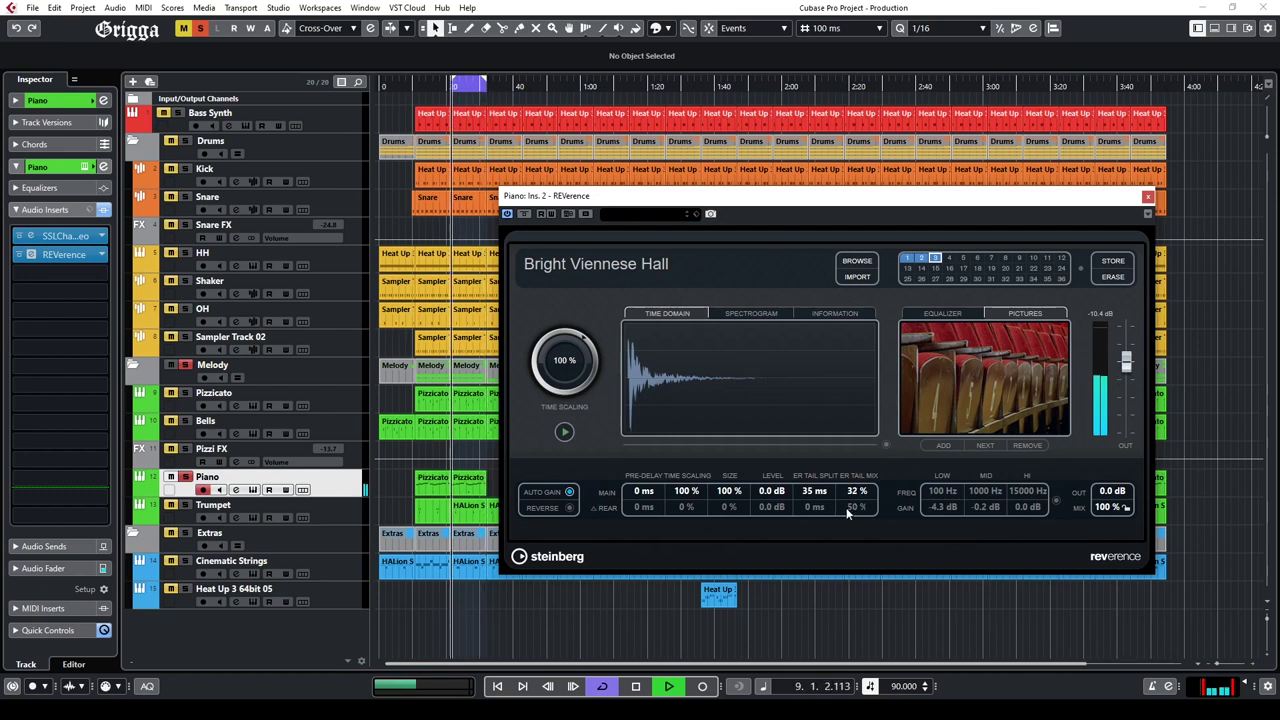
scroll(739, 505, down, 3)
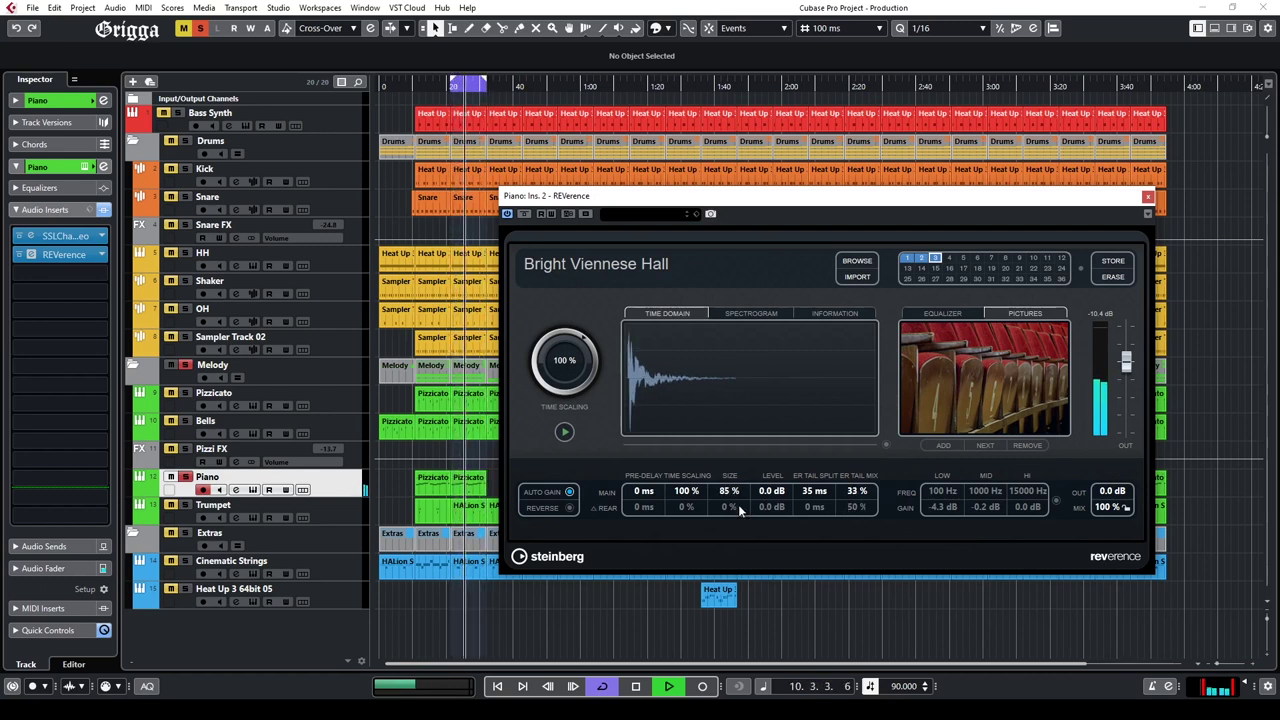
drag(1107, 511, 1086, 626)
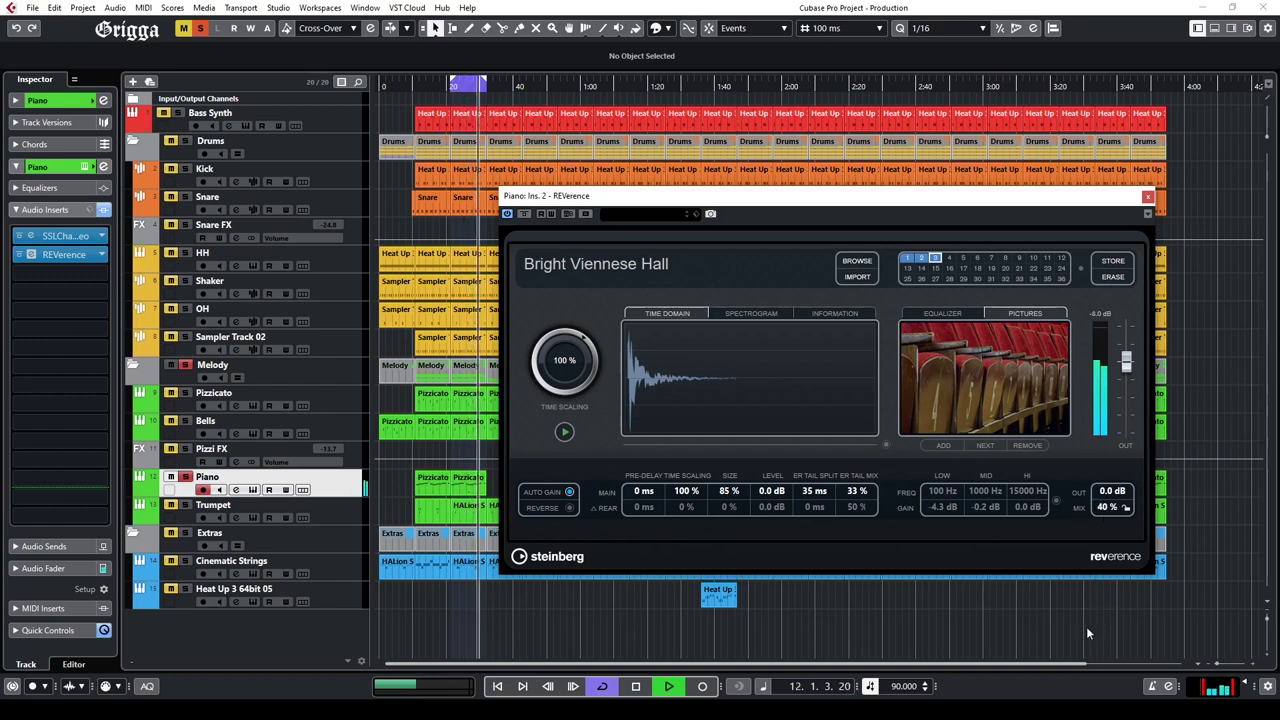
Step: Compare the Piano reverb against bypass, set REVerence's mid gain to -0.8 dB, and close the plug-in
click(524, 215)
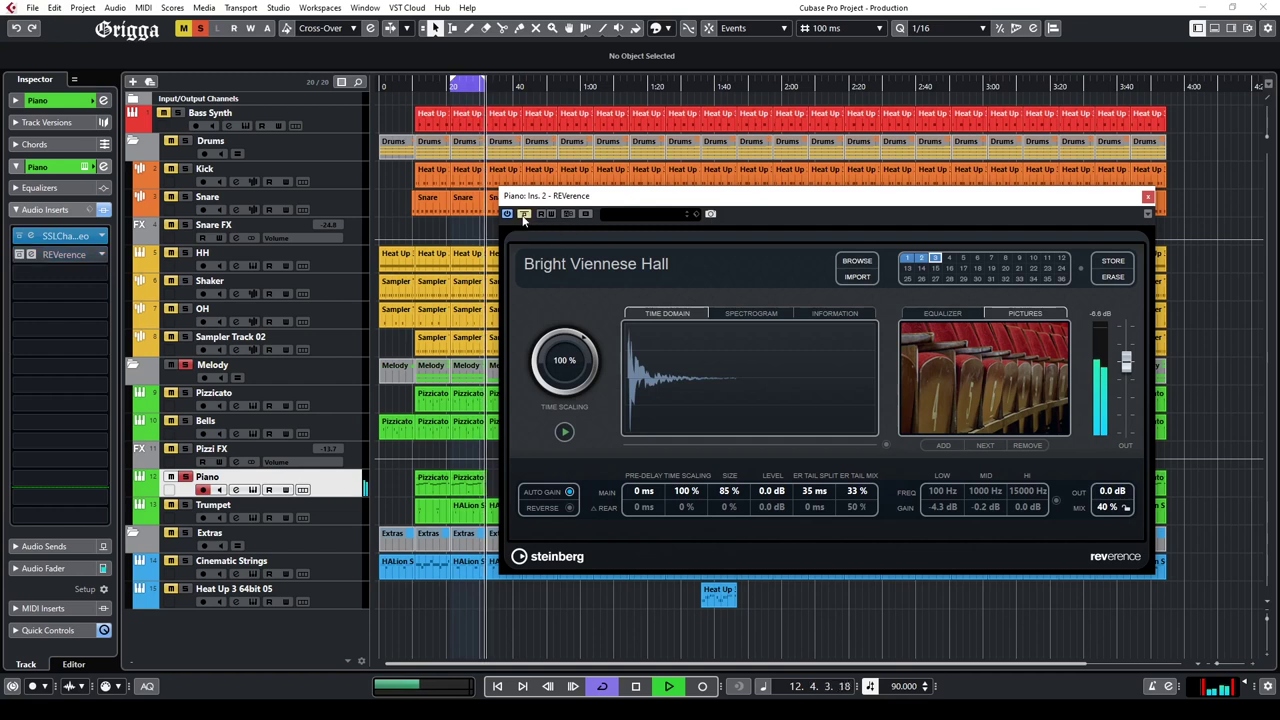
click(524, 215)
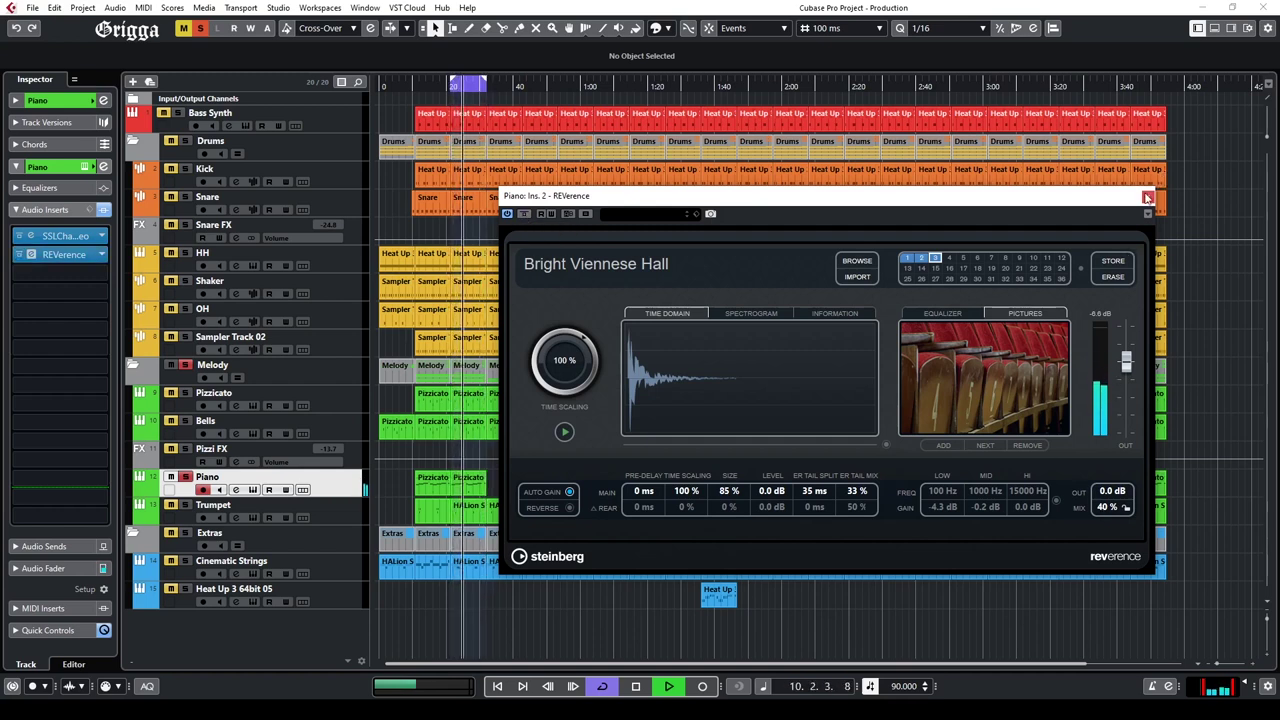
scroll(988, 507, down, 4)
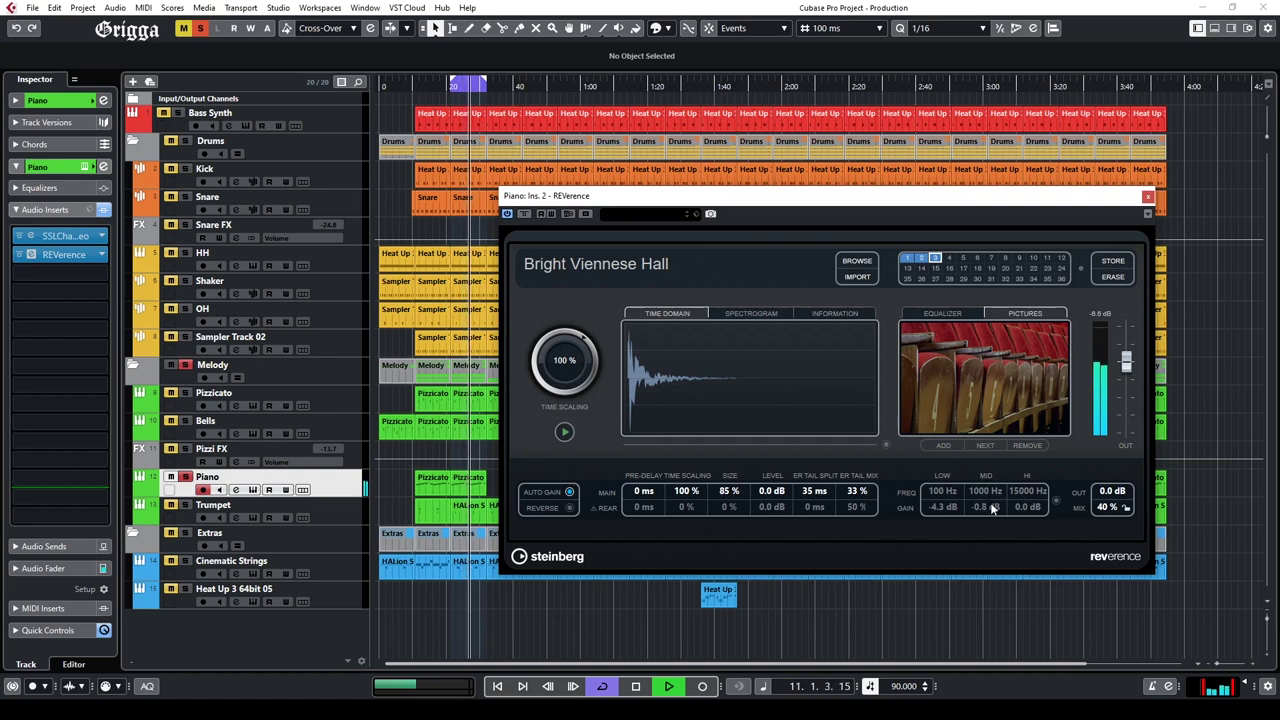
click(1147, 196)
Step: Insert FabFilter Pro-Q 3 after REVerence on the Piano track
click(64, 254)
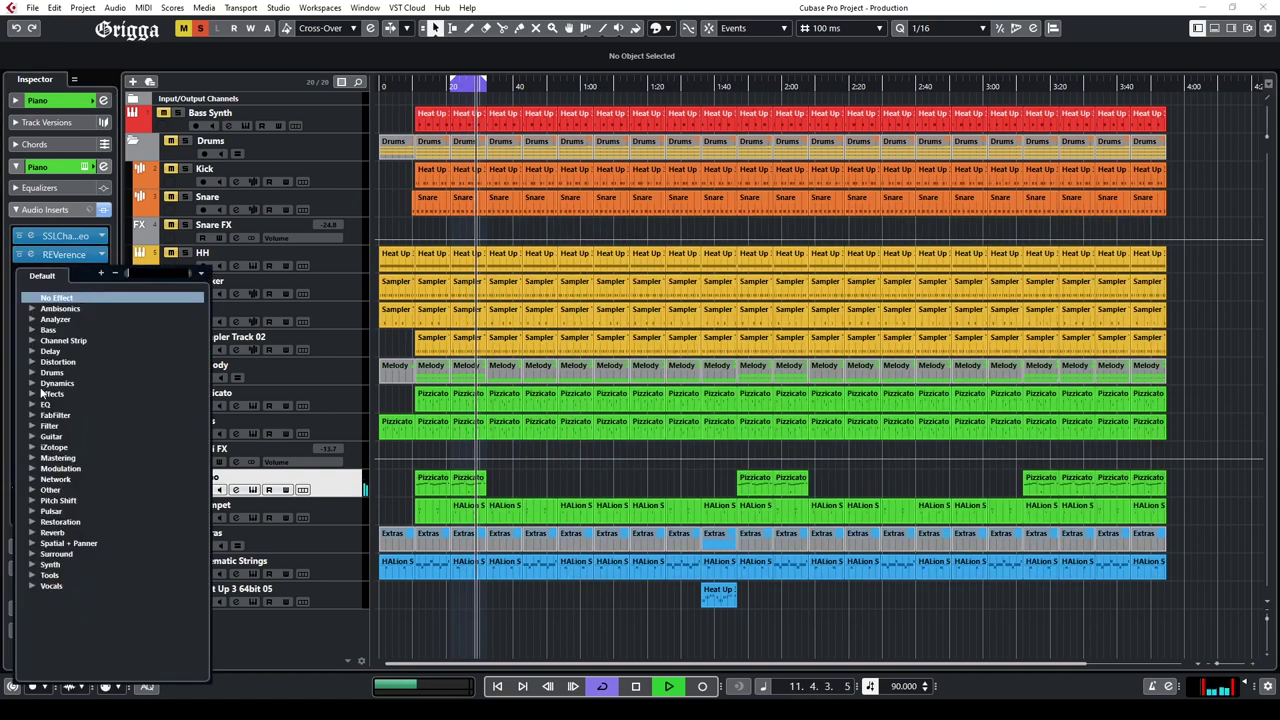
click(32, 404)
click(60, 434)
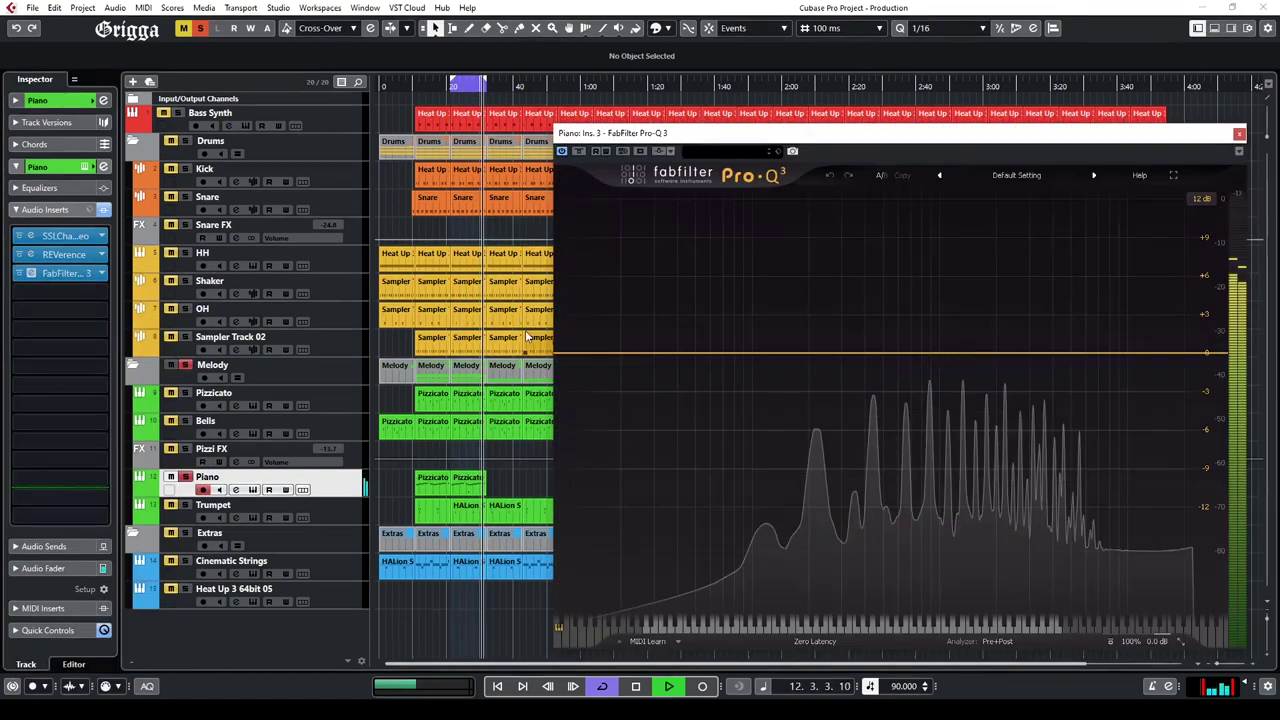
Step: Add a bell band boosting about 0.9 dB near 4.3 kHz in the Piano's Pro-Q 3, and close the plug-in
drag(717, 363, 718, 382)
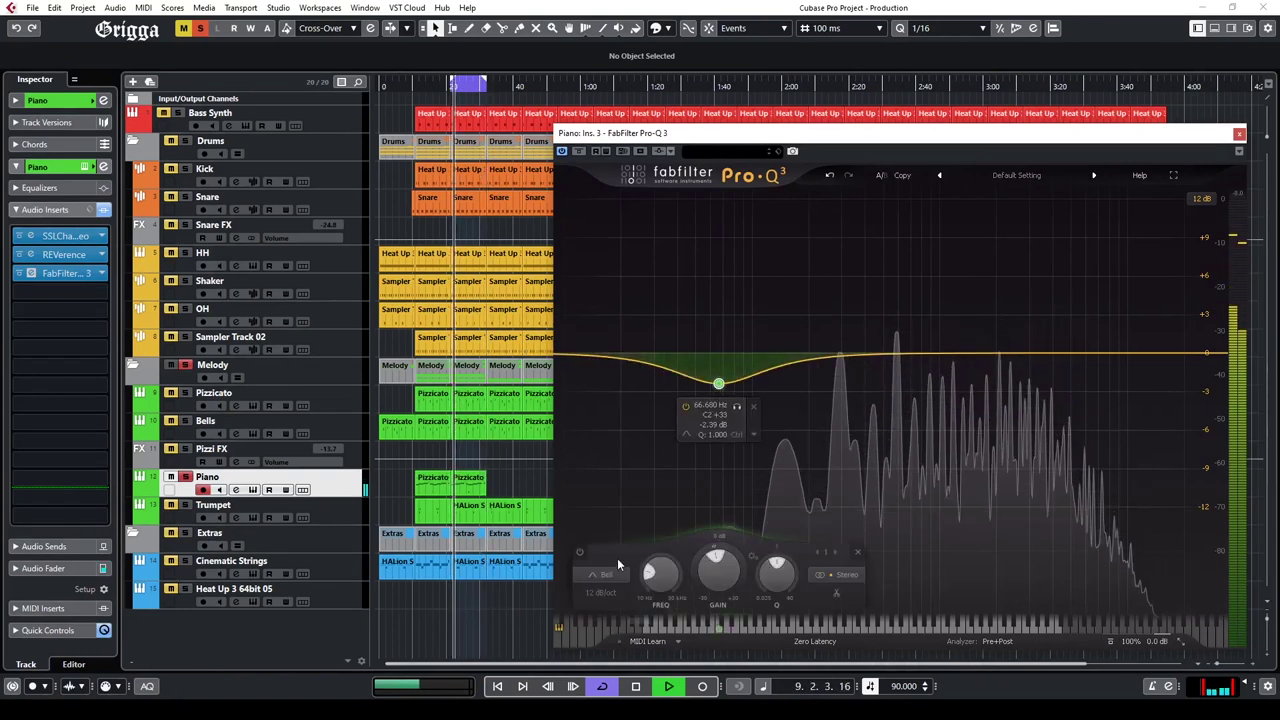
click(607, 575)
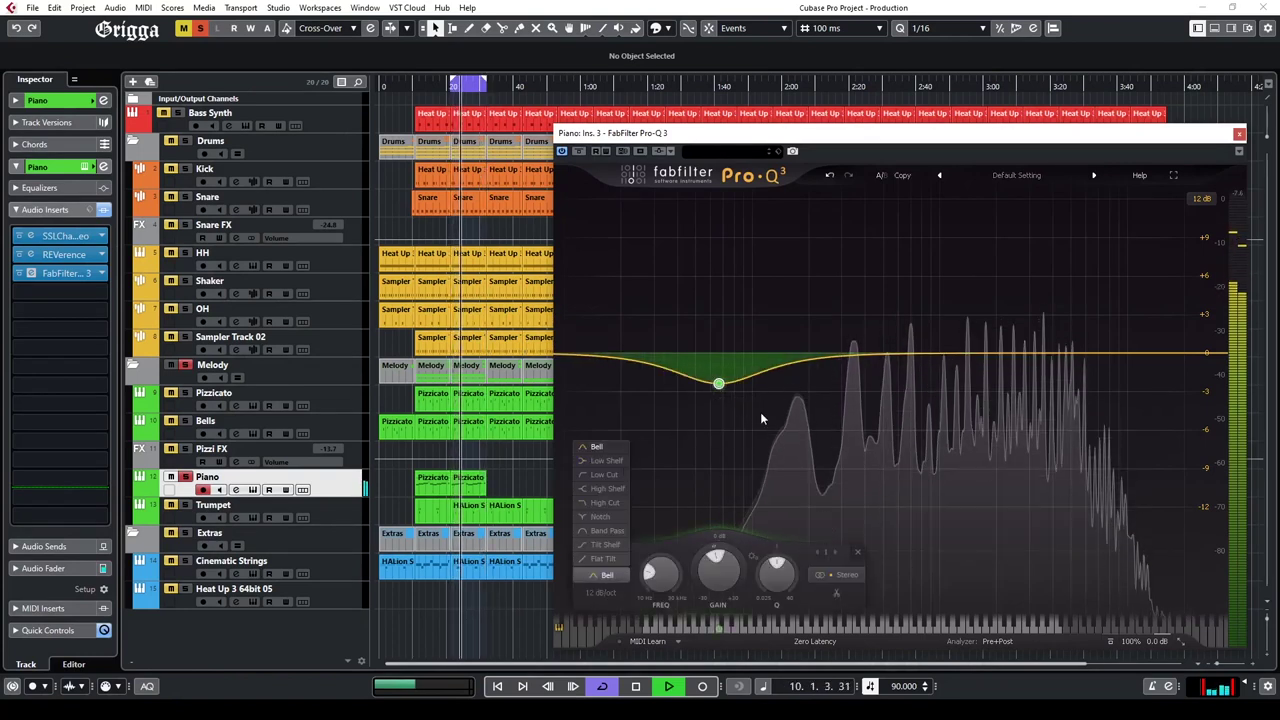
click(760, 413)
drag(719, 385, 926, 276)
drag(1037, 308, 1061, 348)
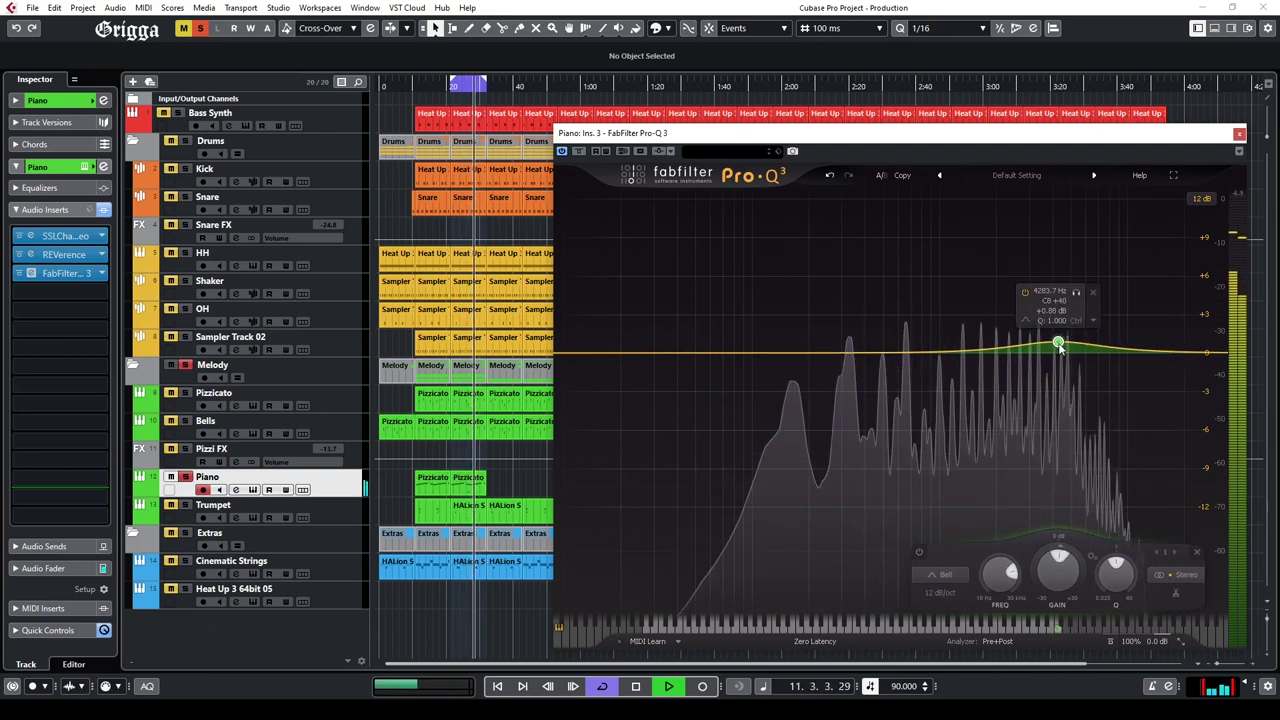
click(1238, 138)
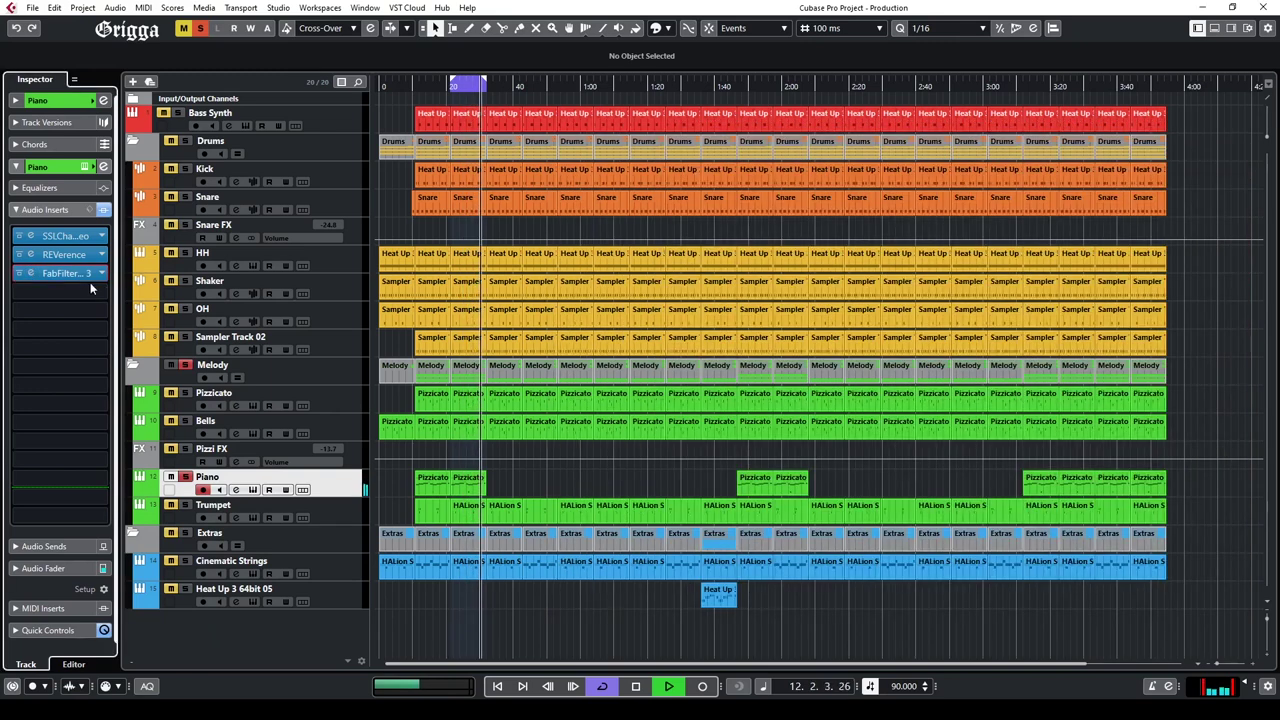
Step: Insert Ozone 8 Imager after Pro-Q 3 on the Piano track
click(65, 273)
click(32, 467)
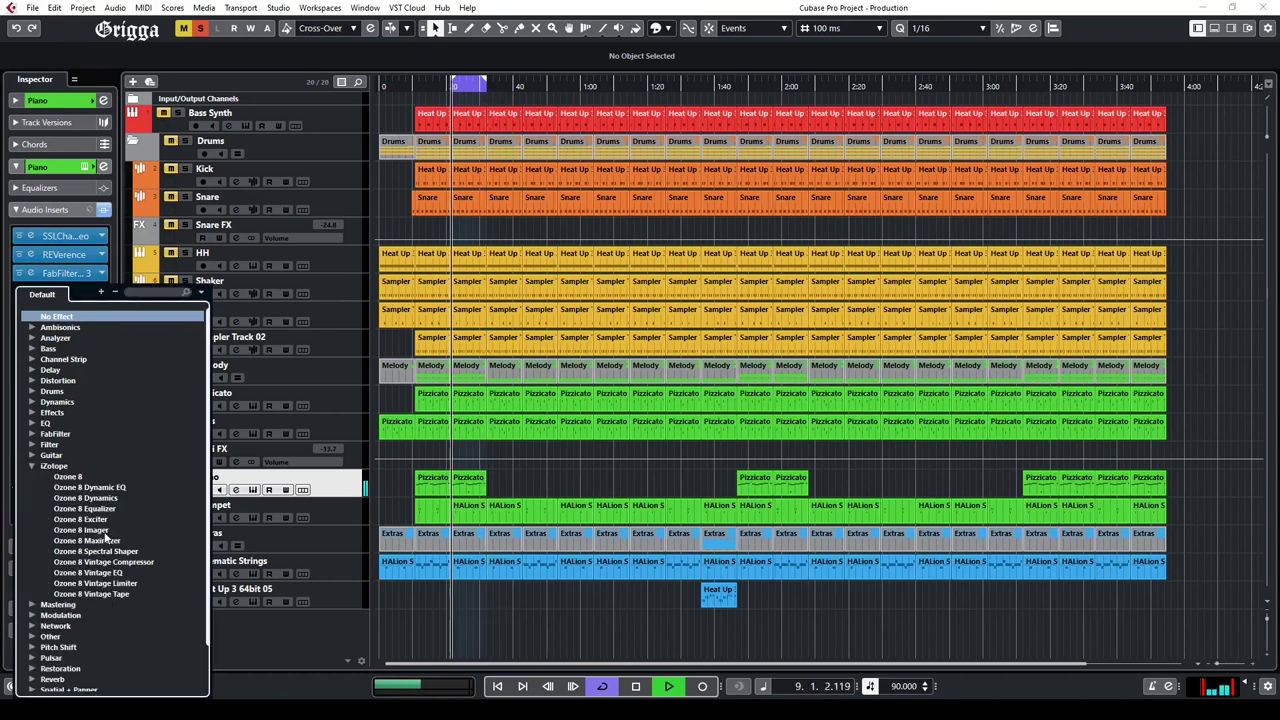
key(Escape)
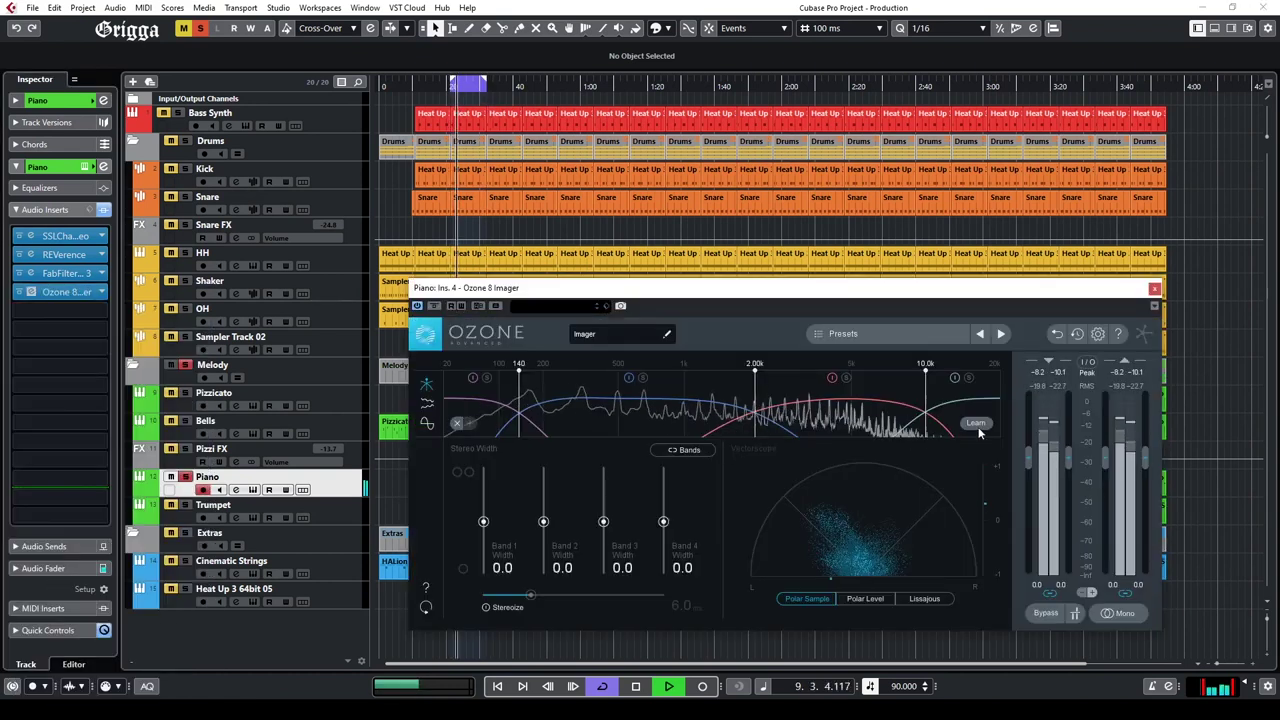
Step: Learn the Imager crossovers, set Band 2, 3 and 4 widths to 2.5, 13.9 and 6.3, and enable Stereoize at 7.5 ms
click(978, 425)
drag(604, 522, 543, 520)
drag(530, 596, 545, 600)
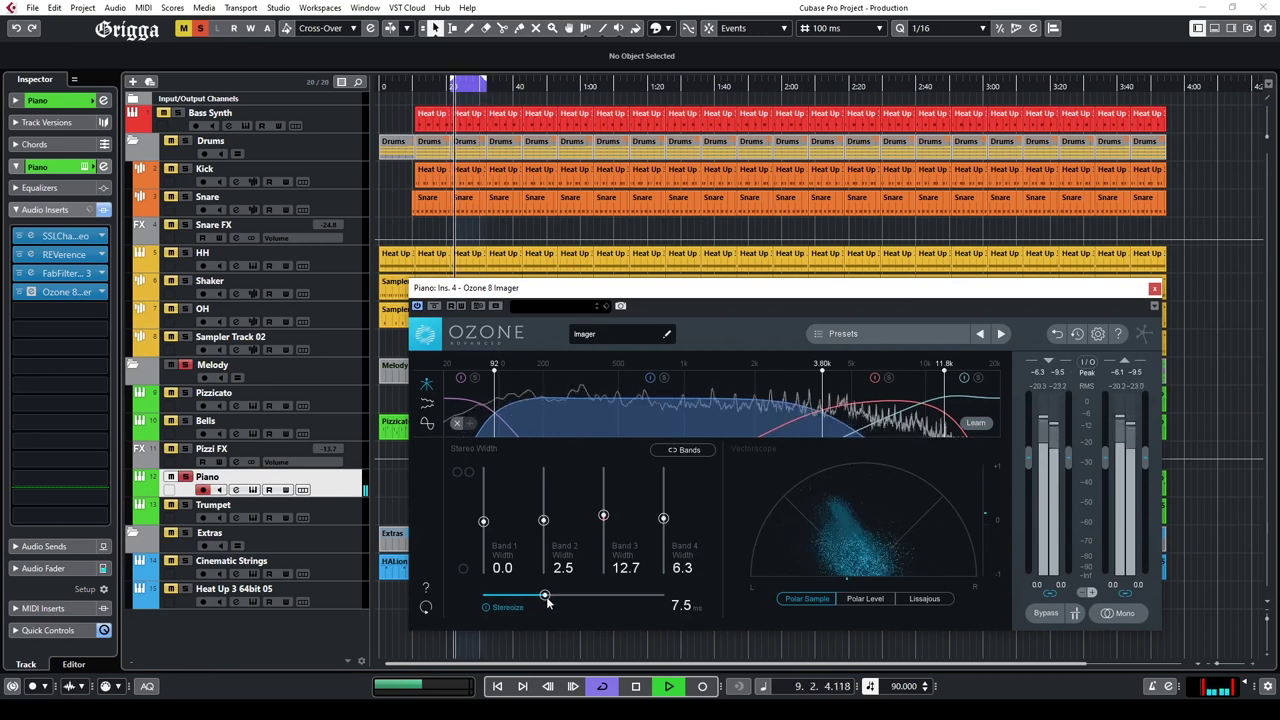
drag(604, 517, 604, 514)
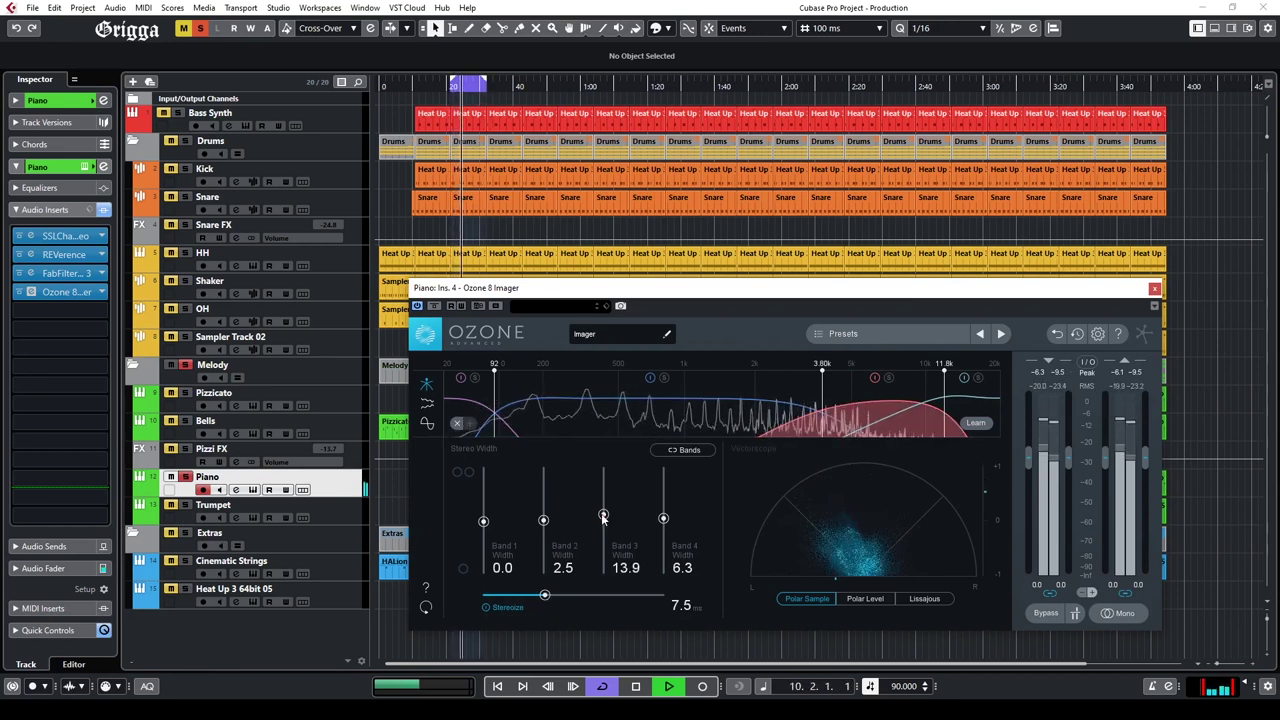
Step: Set the Imager crossover between Bands 2 and 3 to 1.11 kHz by soloing the bands, fine-tune the stereo width, and close the plug-in
click(977, 424)
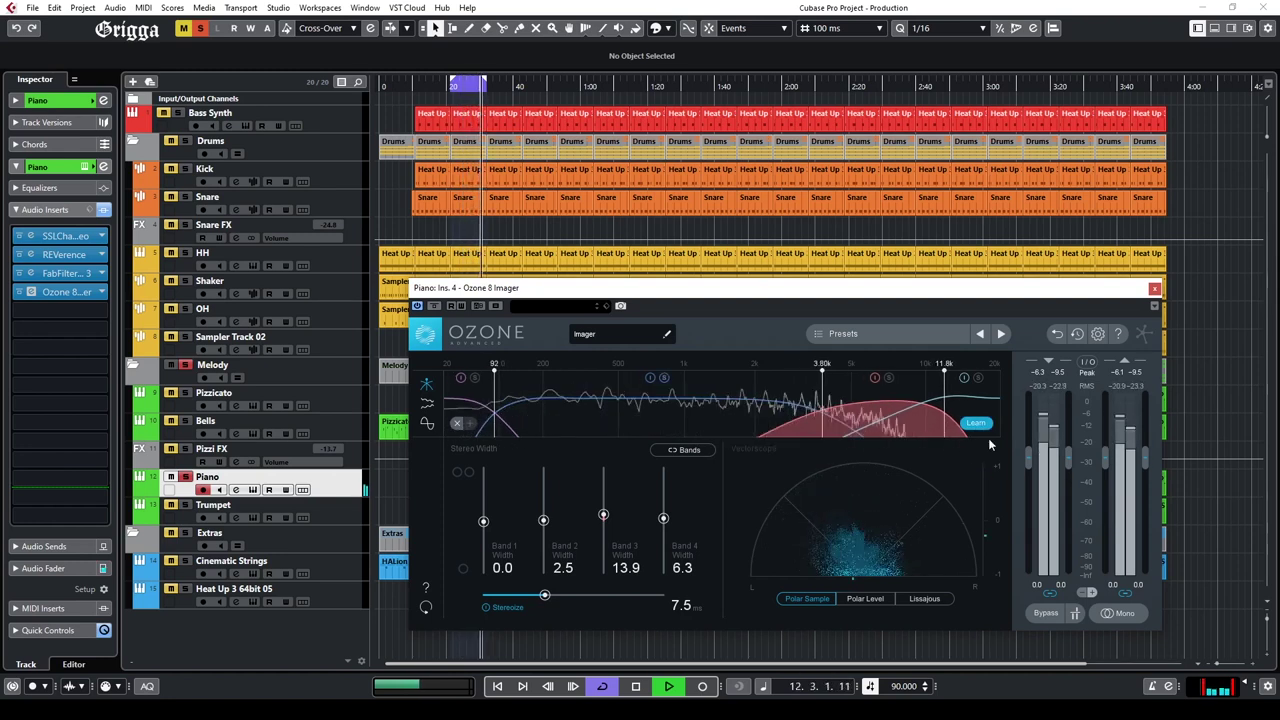
drag(822, 400, 703, 398)
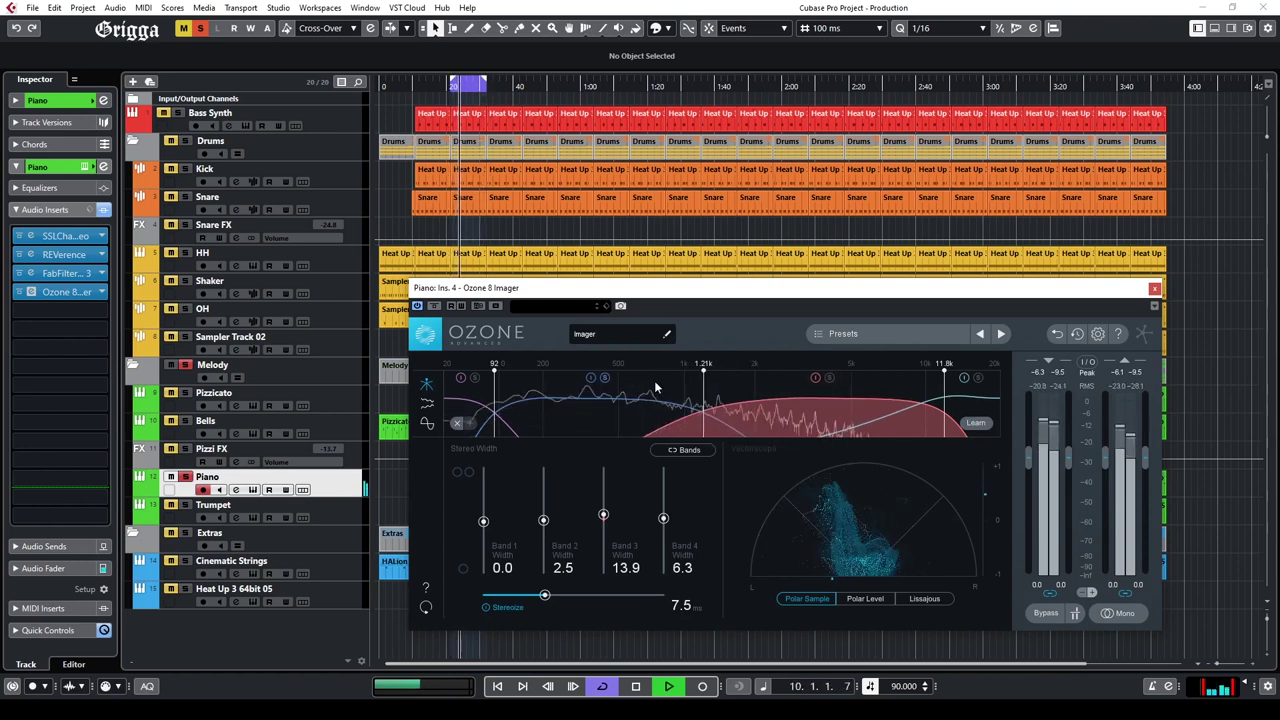
click(605, 379)
drag(703, 398, 695, 398)
click(826, 380)
click(825, 379)
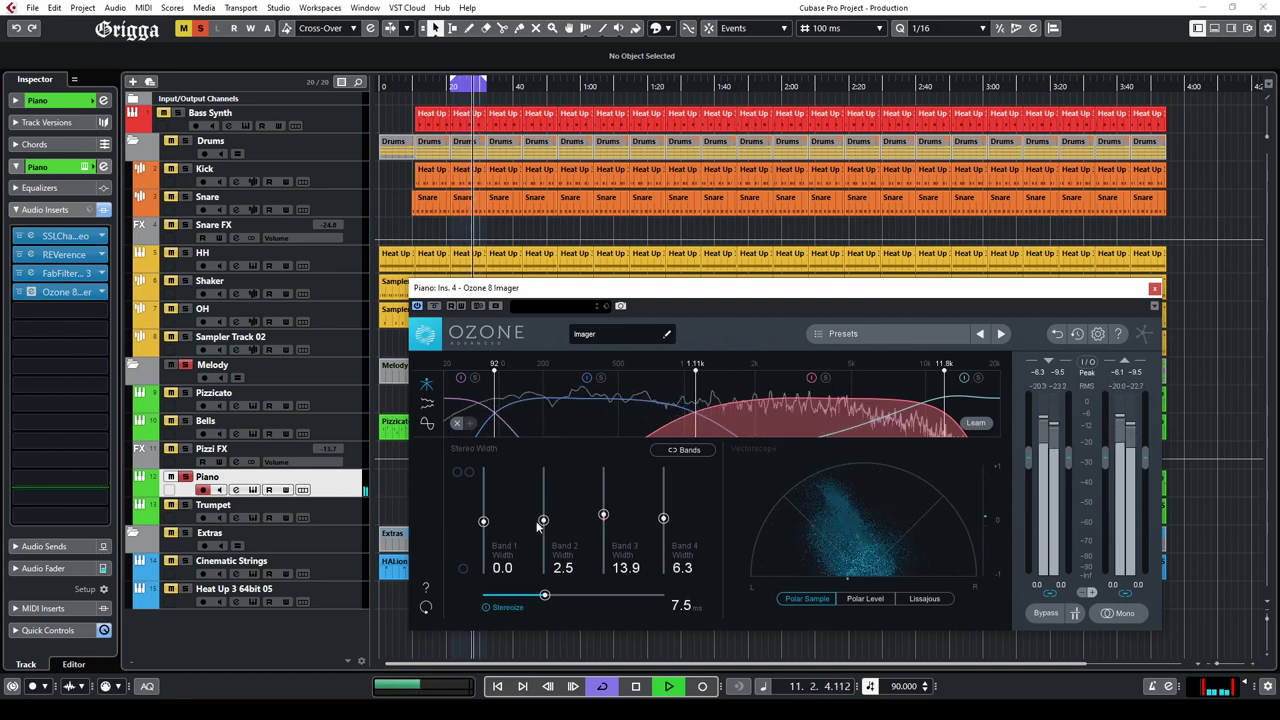
drag(605, 518, 528, 513)
click(1154, 289)
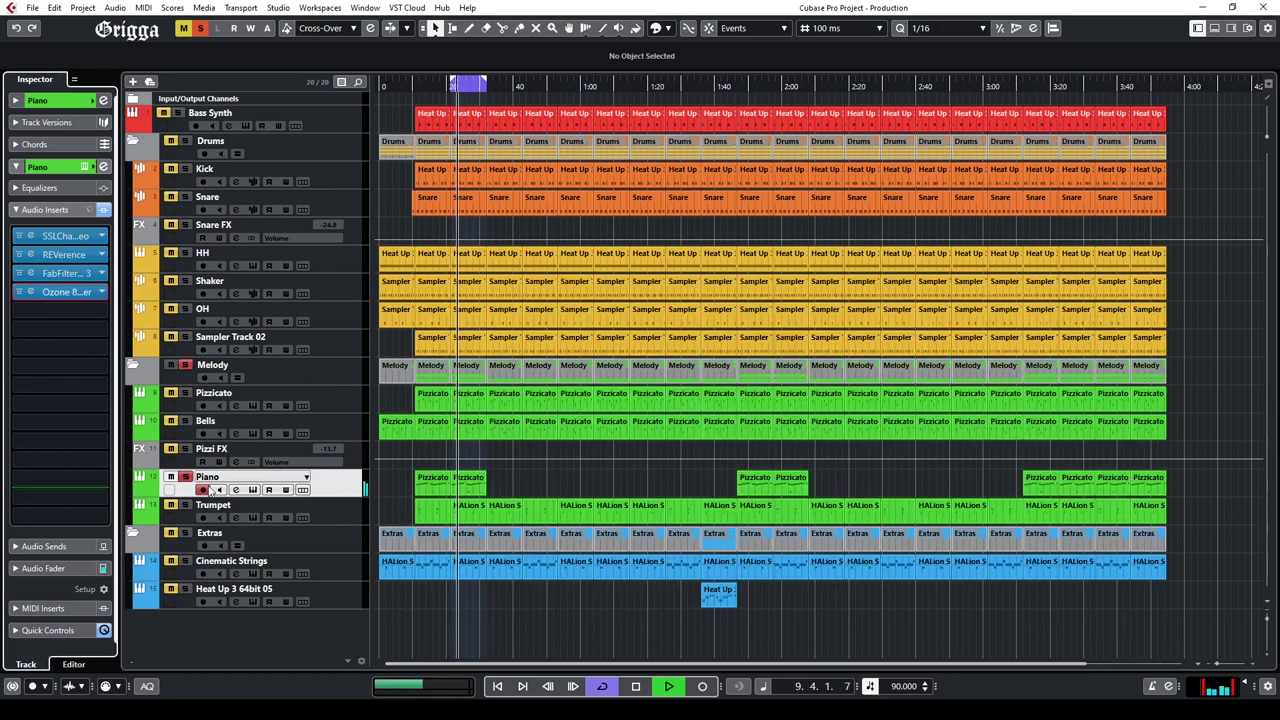
Step: Solo the Trumpet track, and add the Pizzicato, Bells, Pizzi FX and Piano tracks to the solo
click(185, 510)
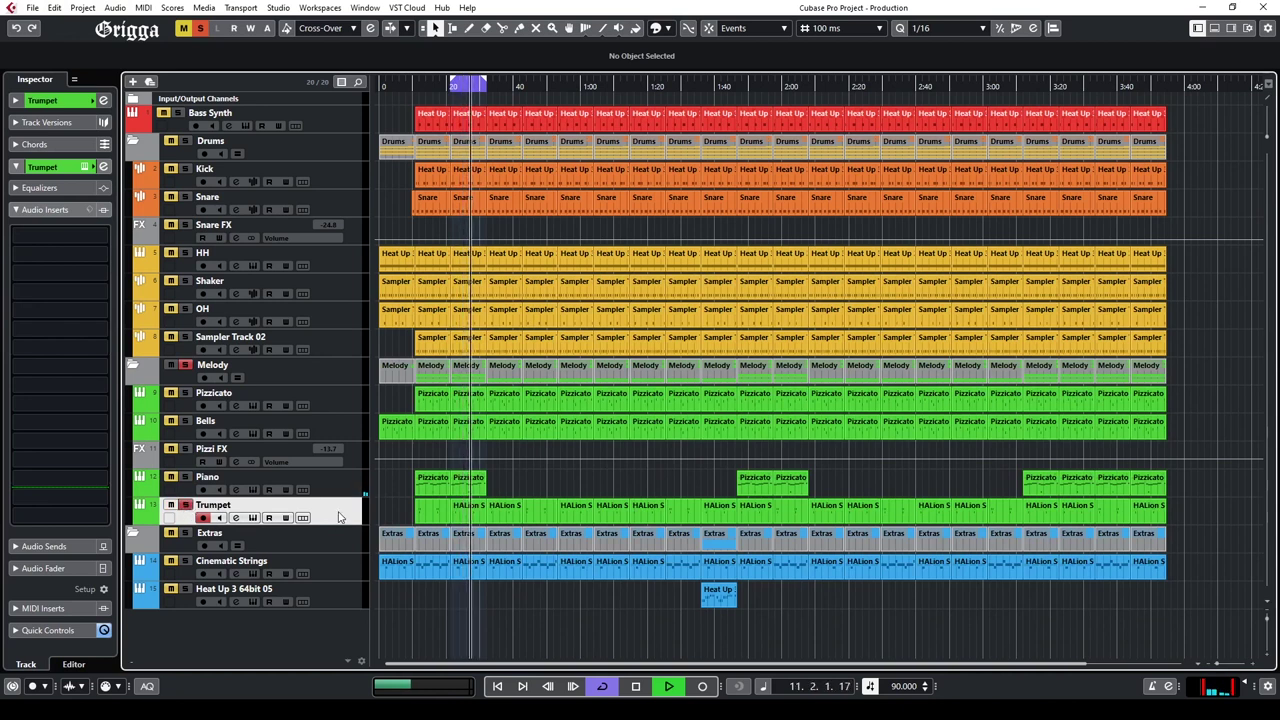
click(187, 466)
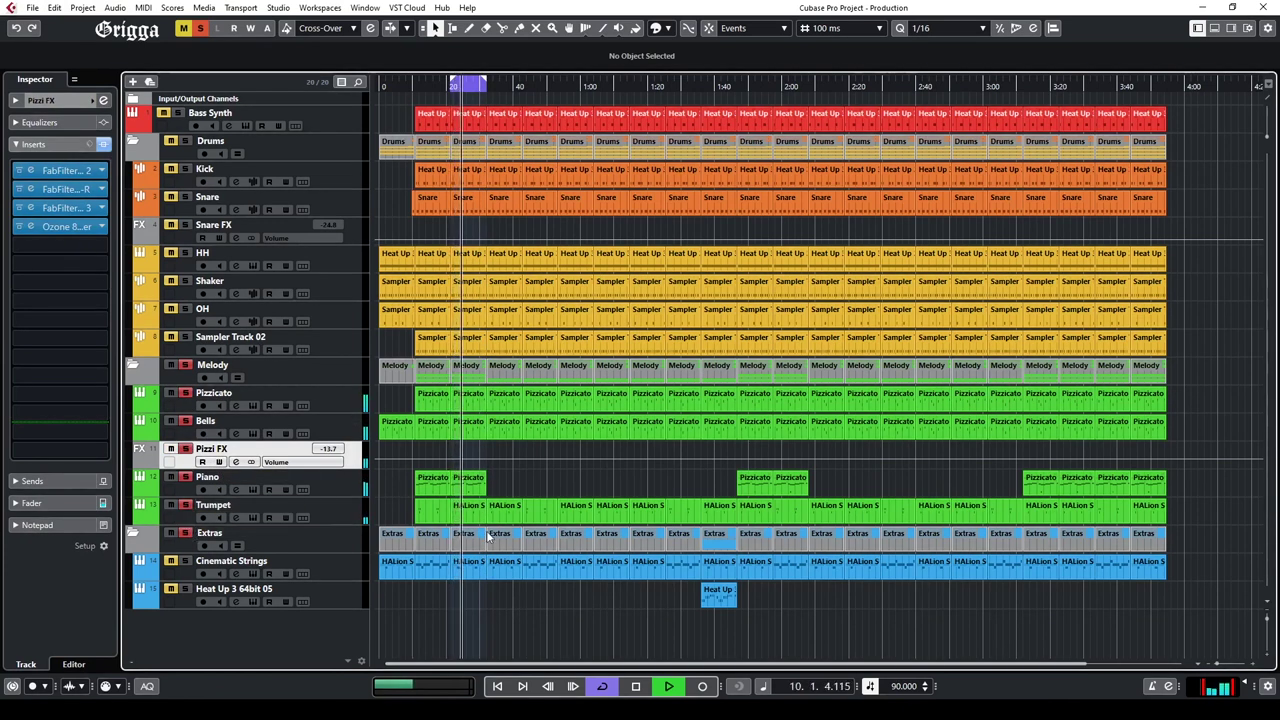
Step: Insert SSLChannel Stereo on the Cinematic Strings track and adjust its HMF gain, HMF frequency and LF gain
drag(1239, 663, 1227, 663)
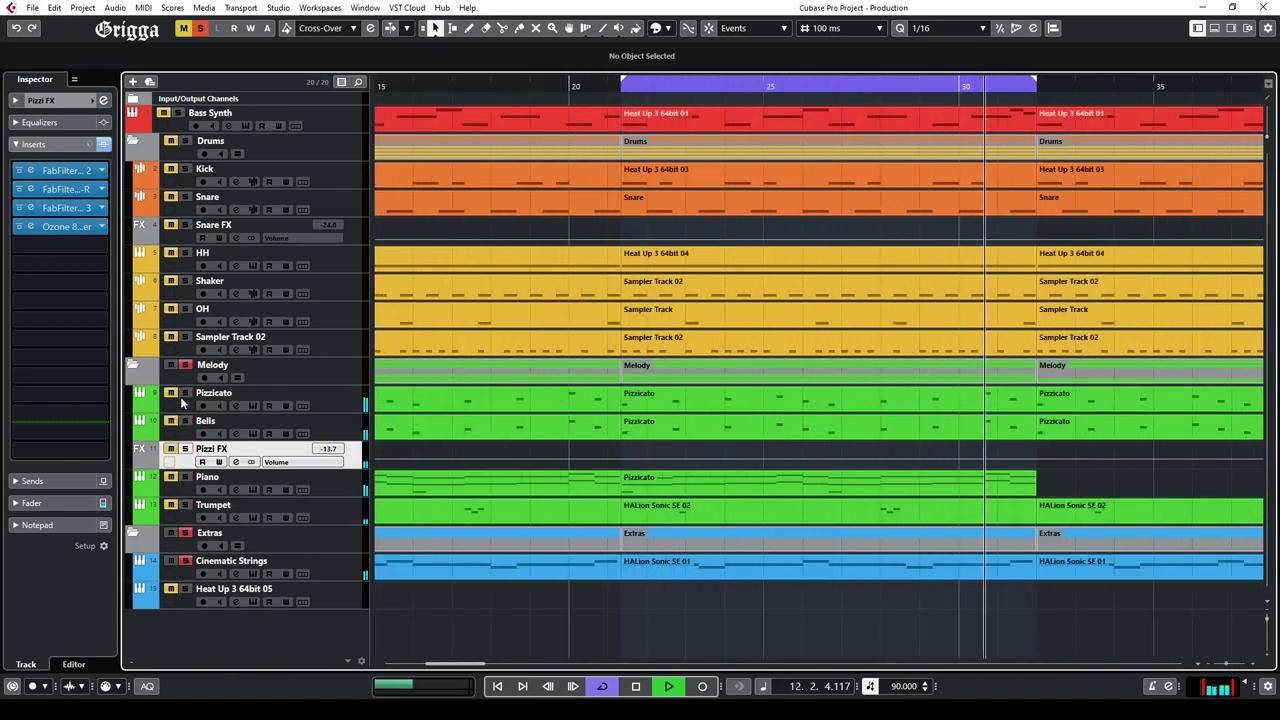
click(330, 566)
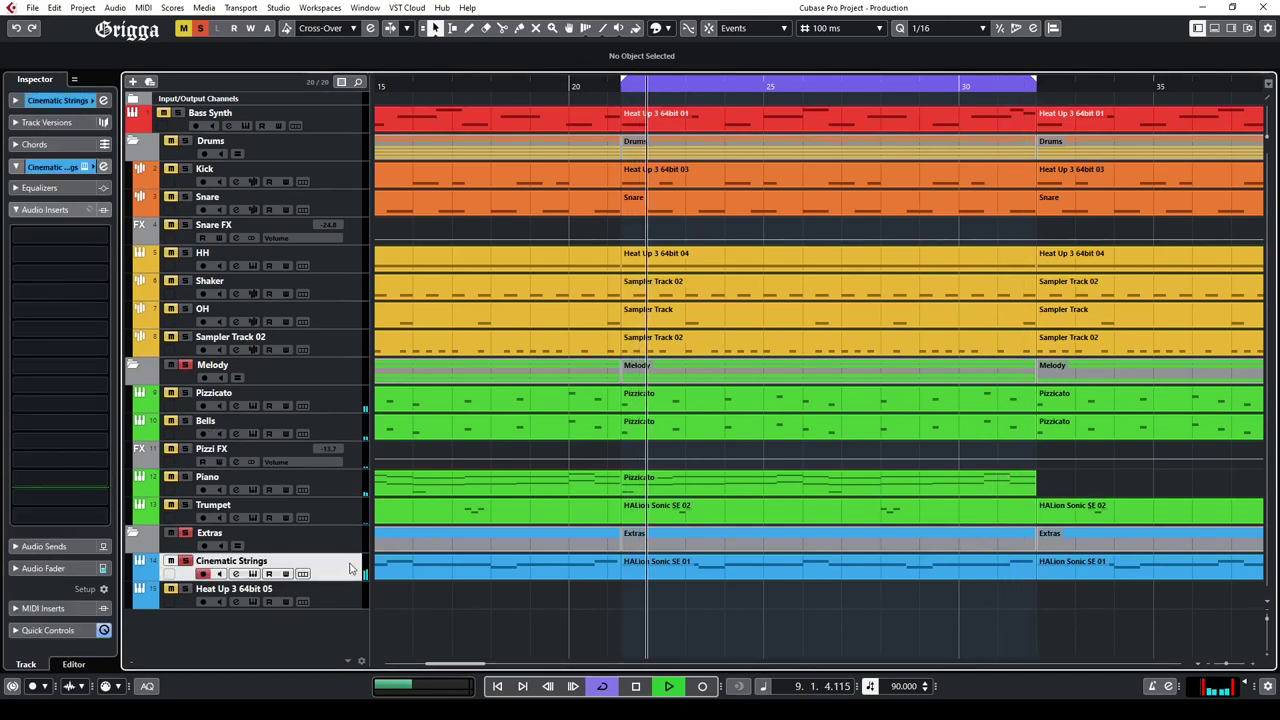
click(103, 245)
click(62, 303)
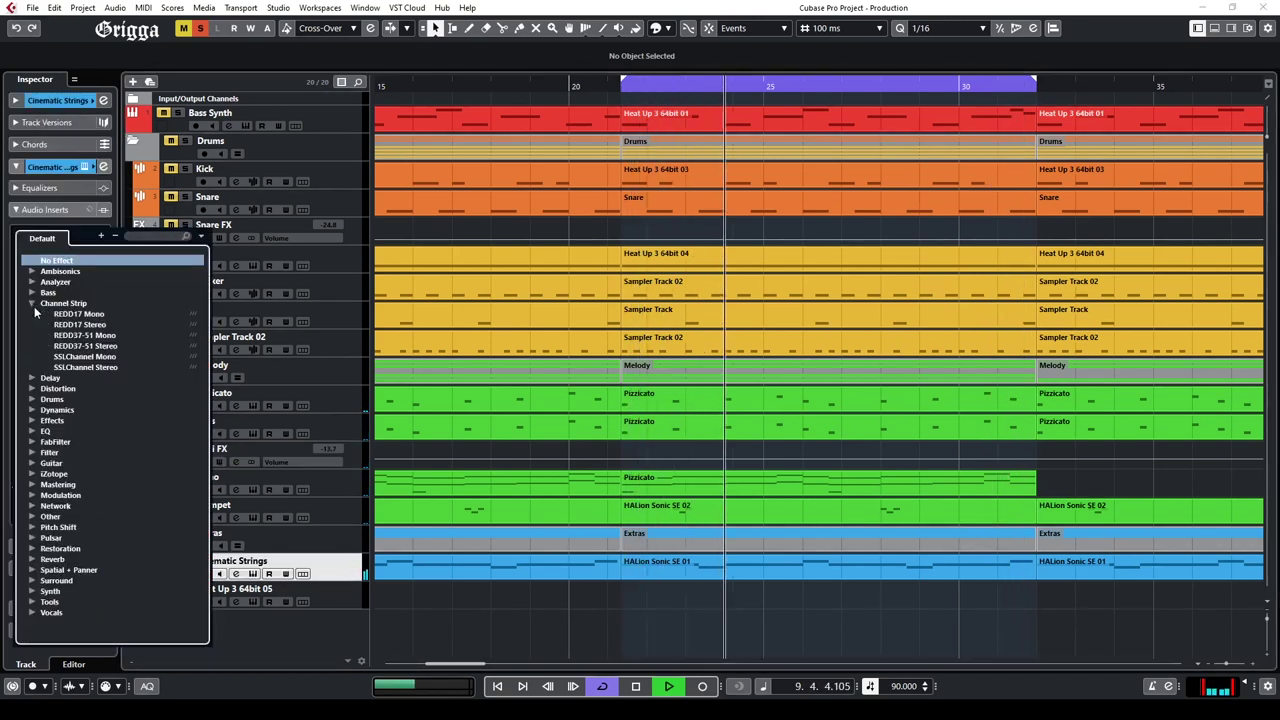
click(84, 367)
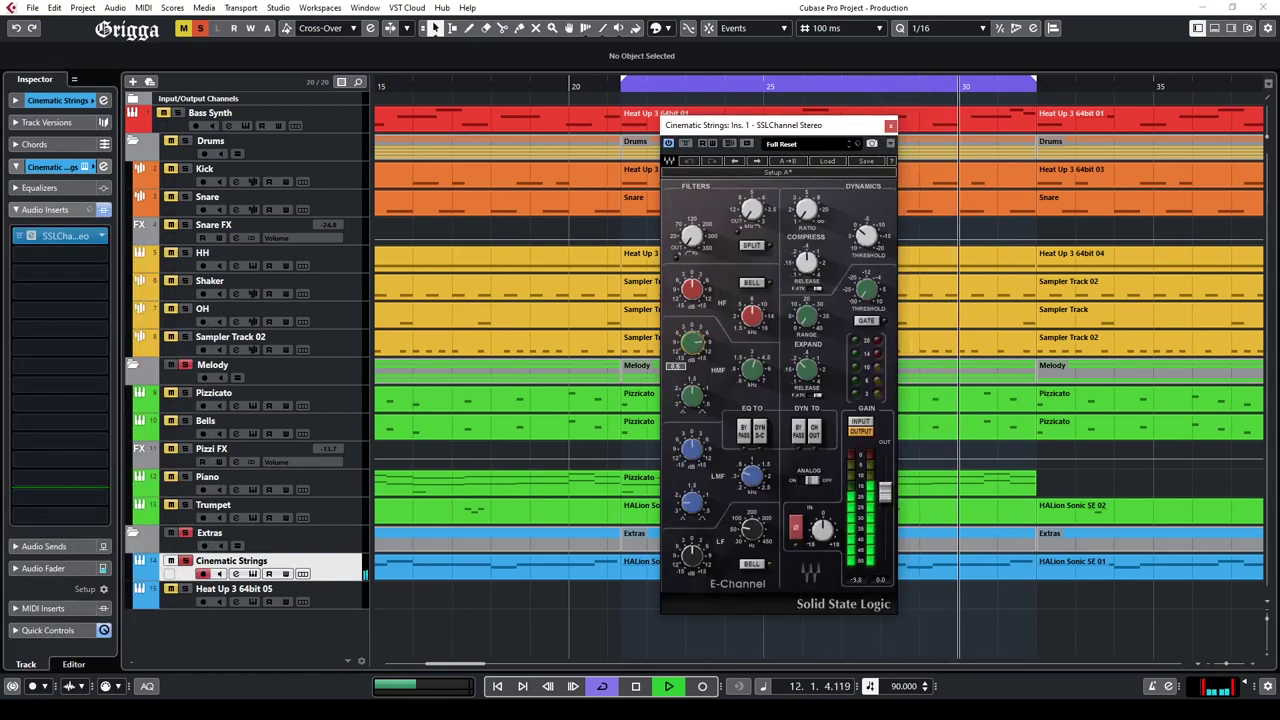
drag(695, 341, 754, 352)
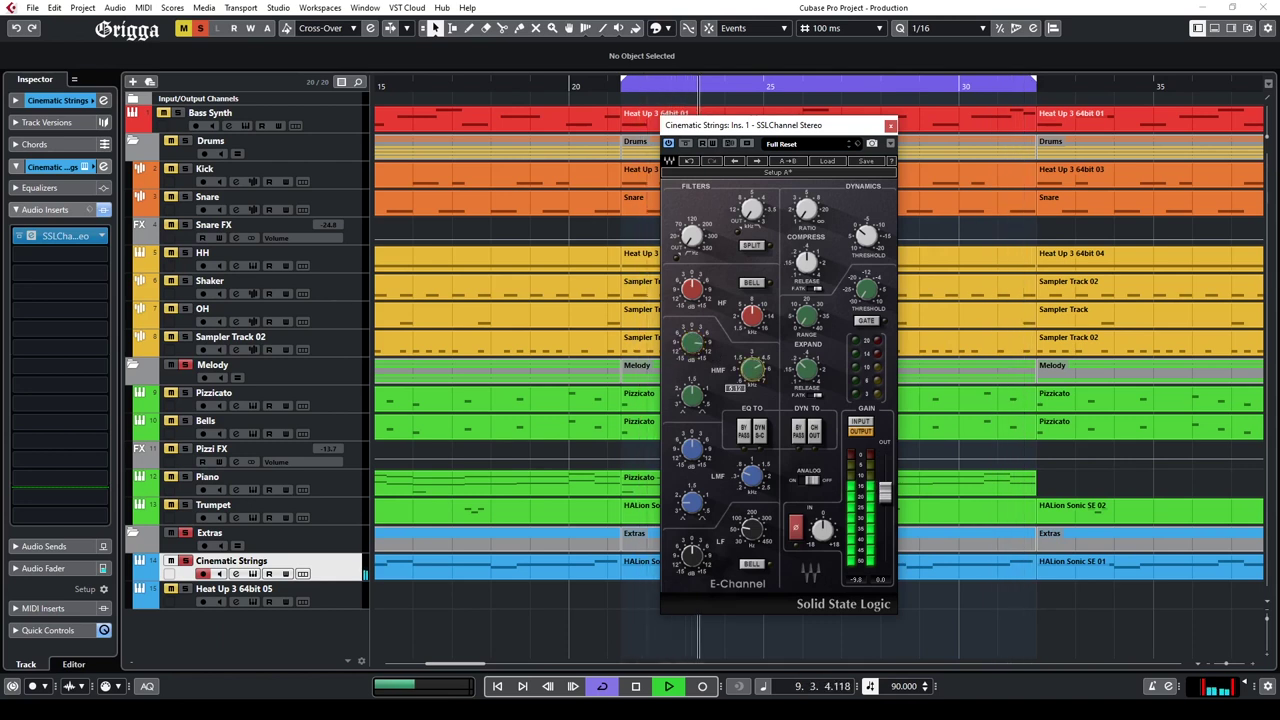
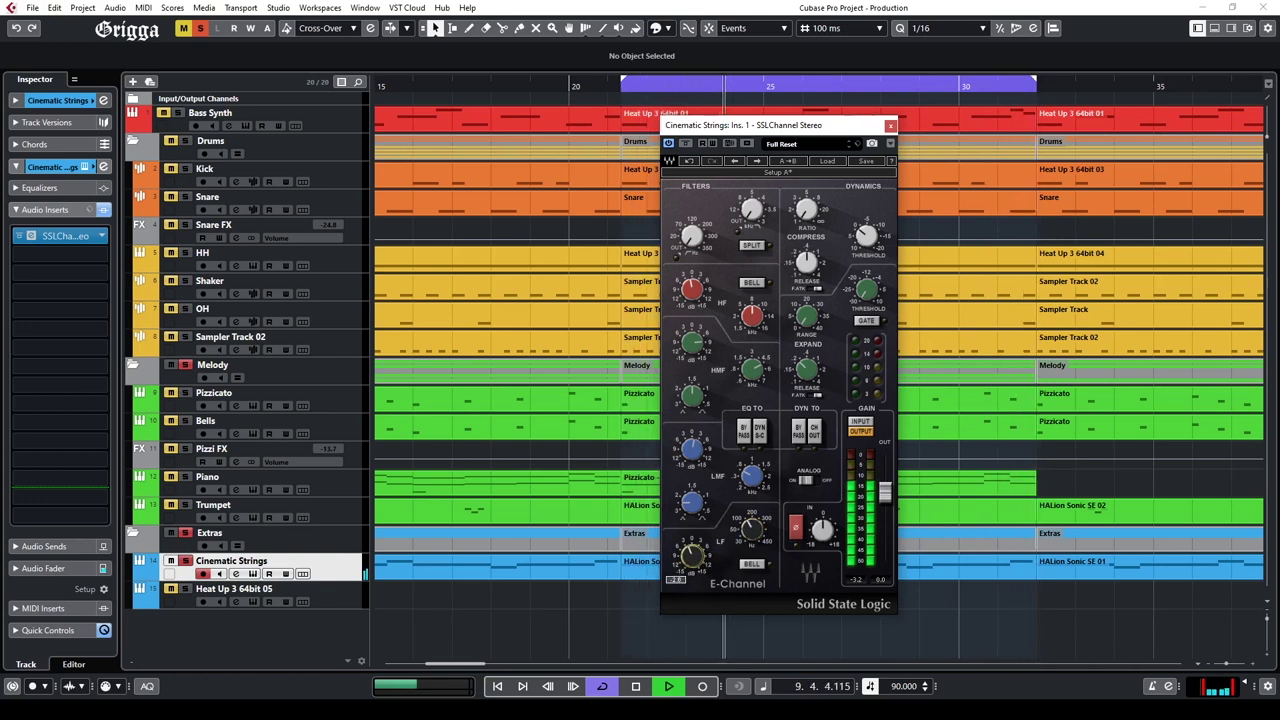
click(890, 126)
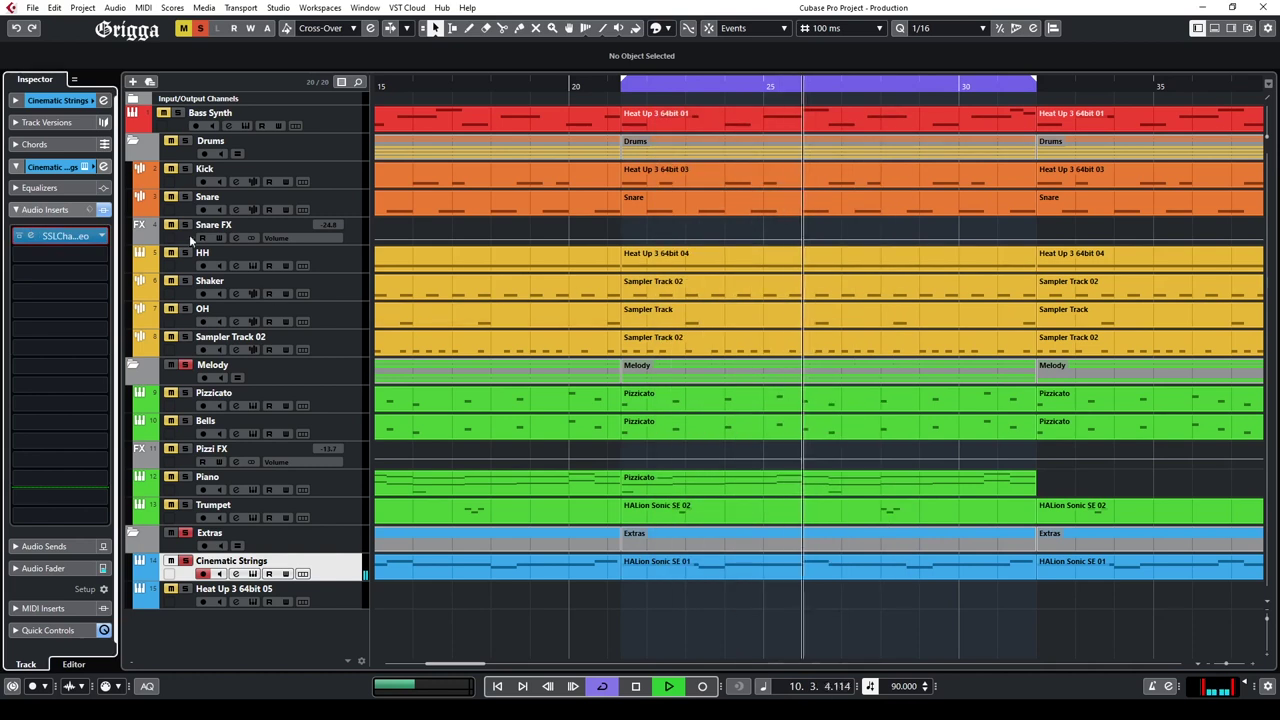
Step: Compare Cinematic Strings with its inserts bypassed and active, and readjust the HMF gain in SSLChannel
click(105, 210)
click(105, 210)
click(65, 235)
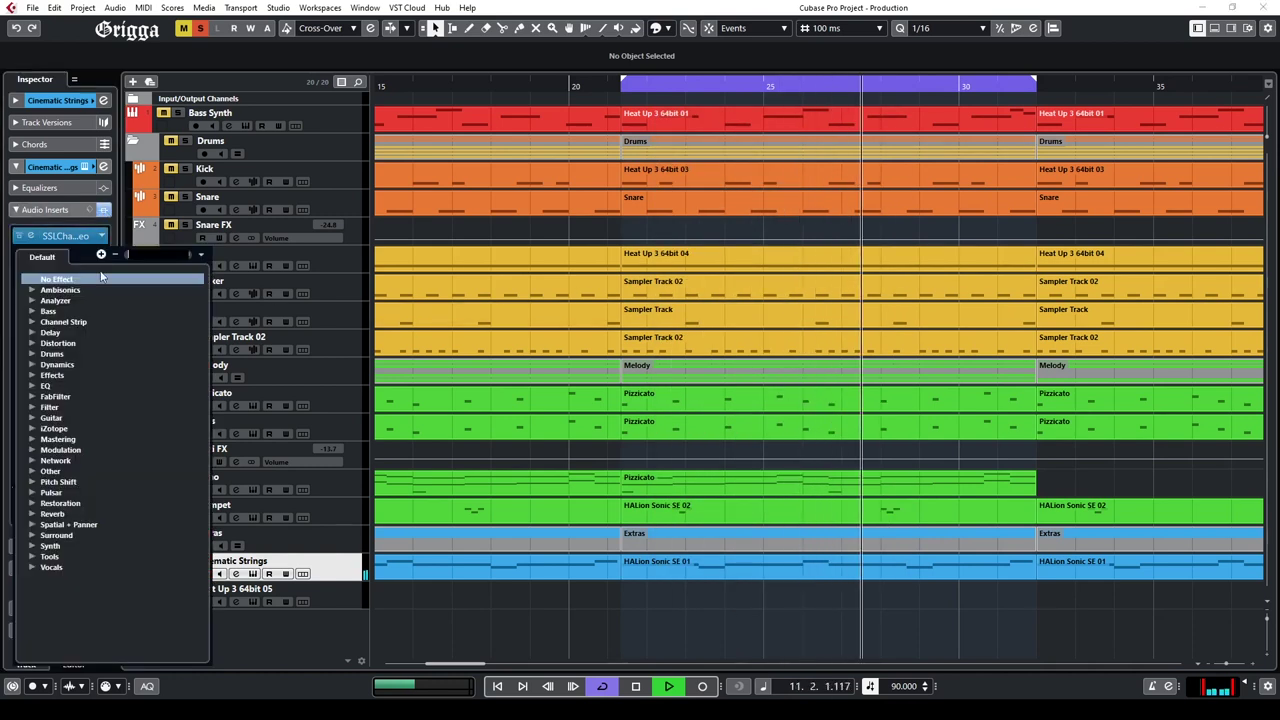
click(33, 365)
click(33, 365)
click(33, 242)
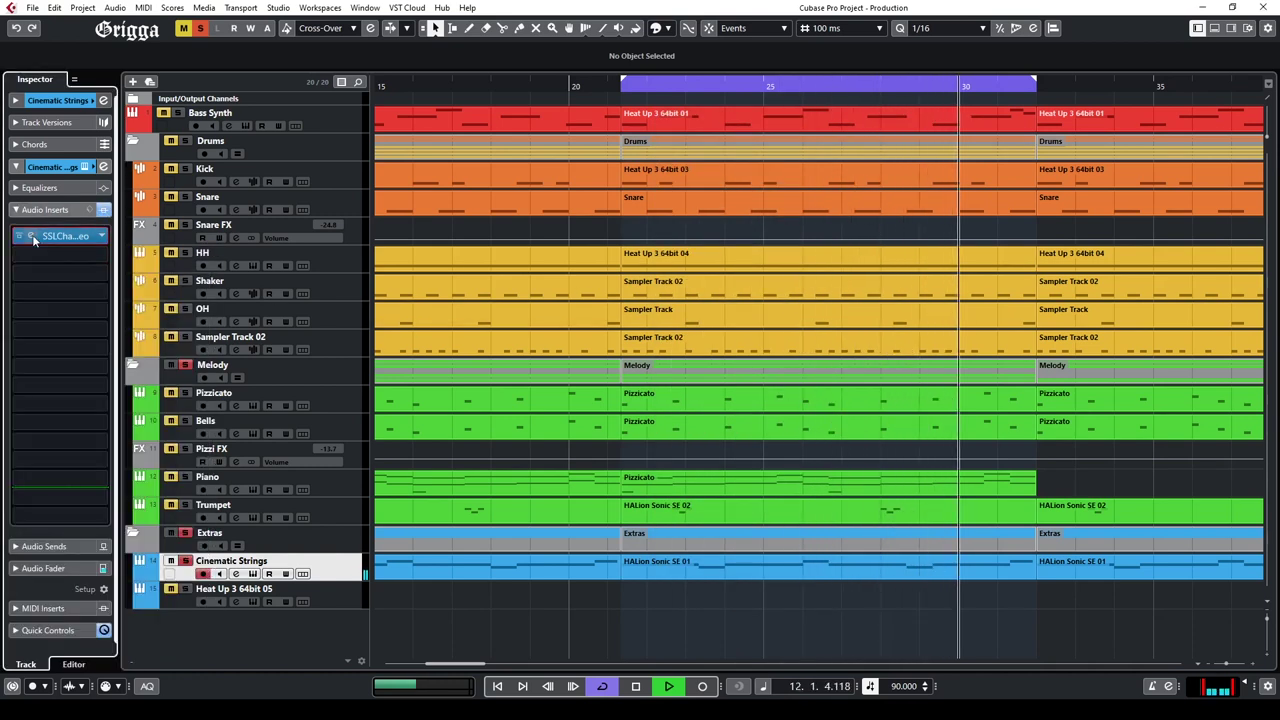
click(32, 236)
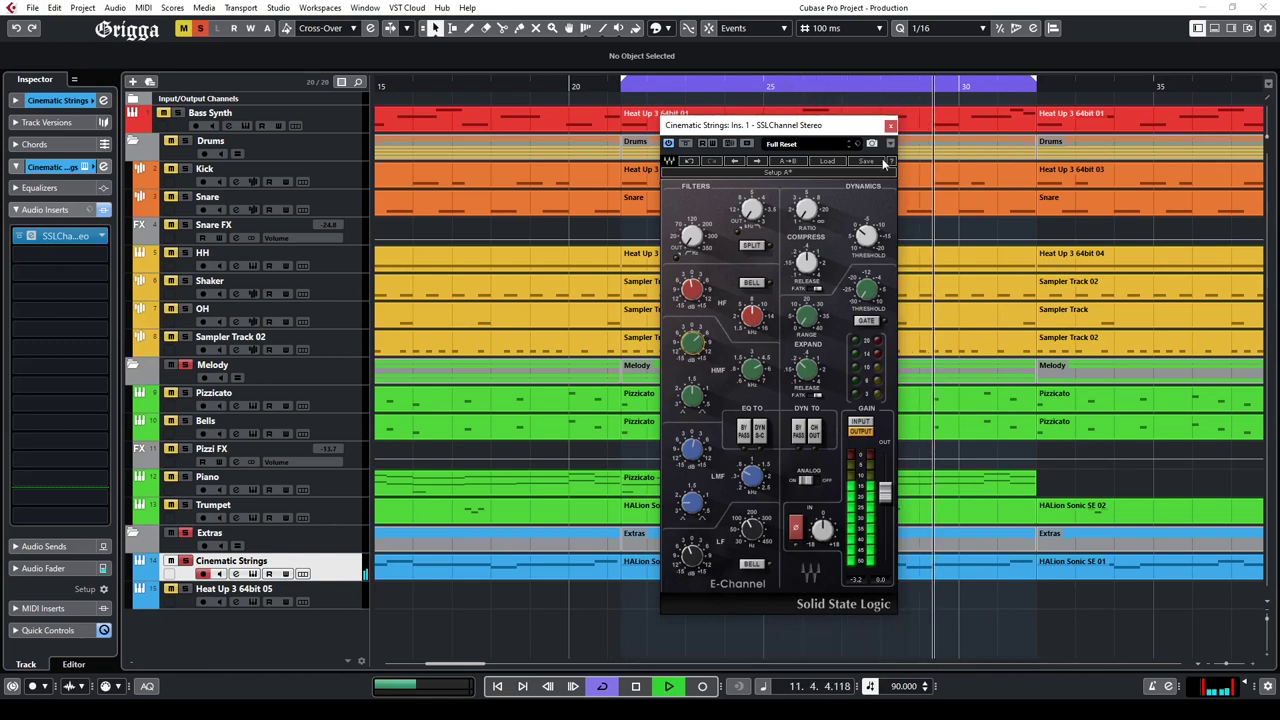
click(891, 126)
Step: Insert dbx-160 Stereo after SSLChannel on Cinematic Strings, switch its compressor mode to MS, and adjust the mid and side compression
click(100, 264)
click(56, 364)
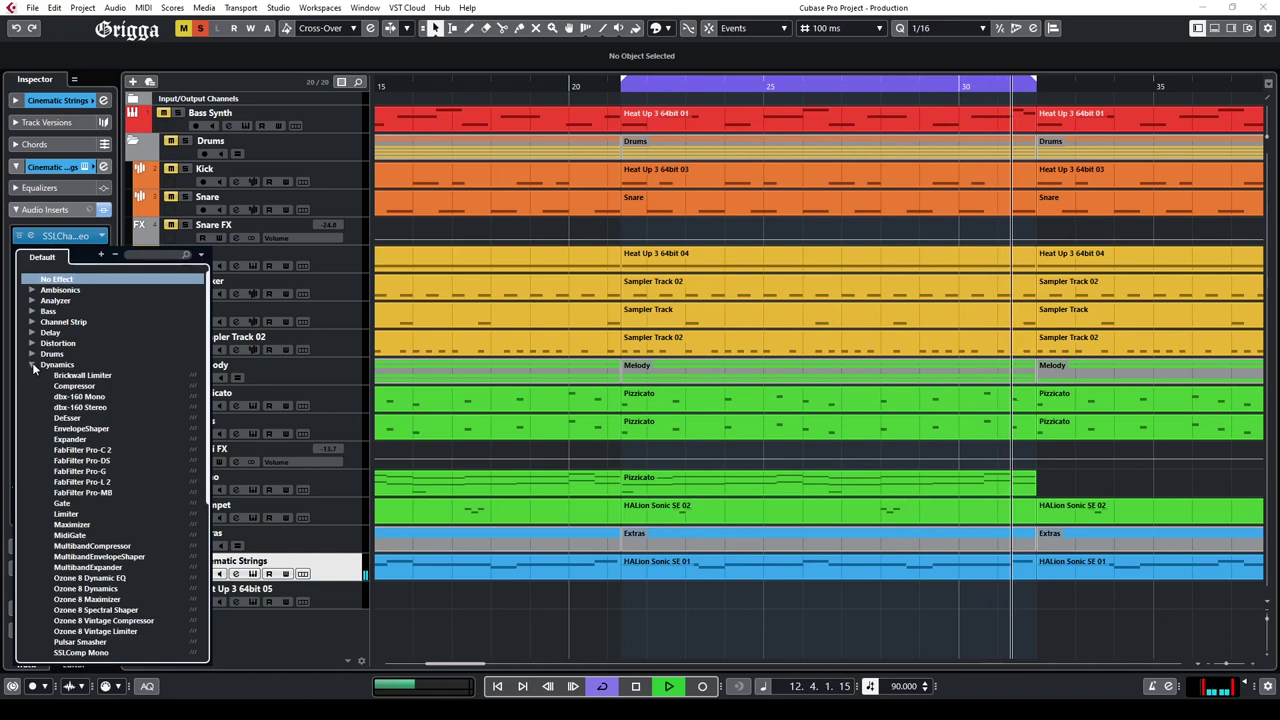
click(76, 407)
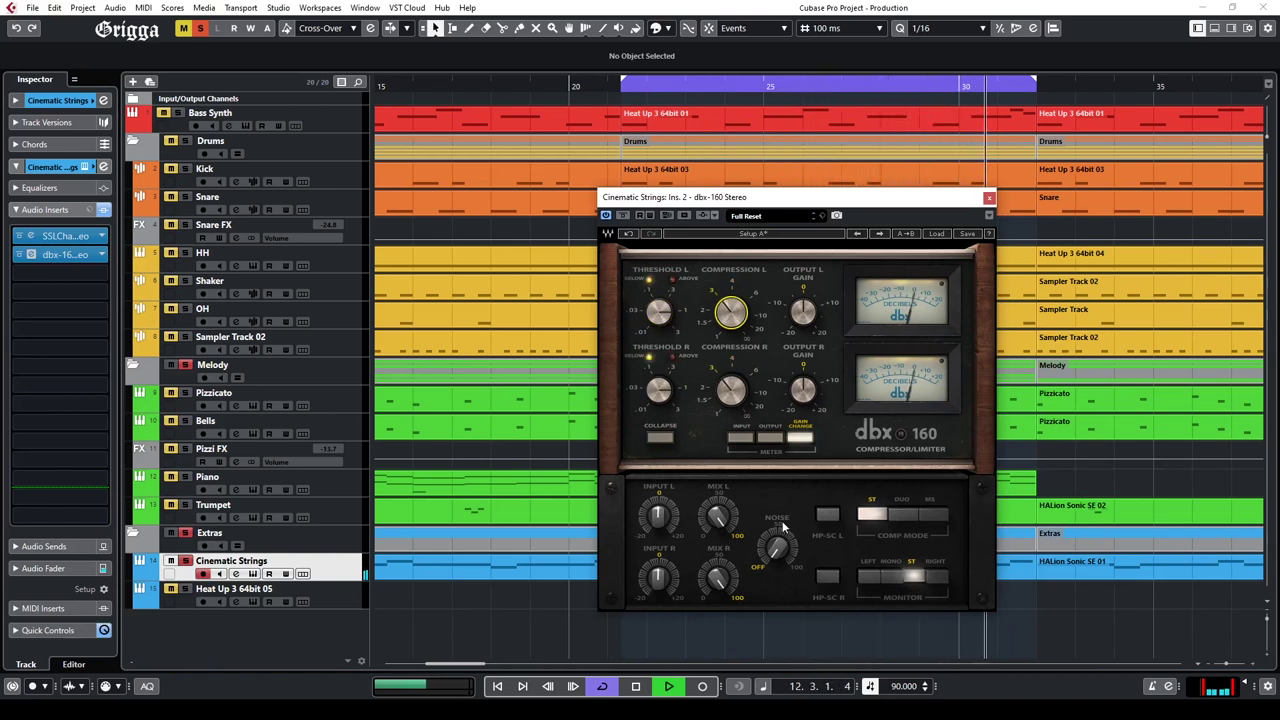
click(827, 514)
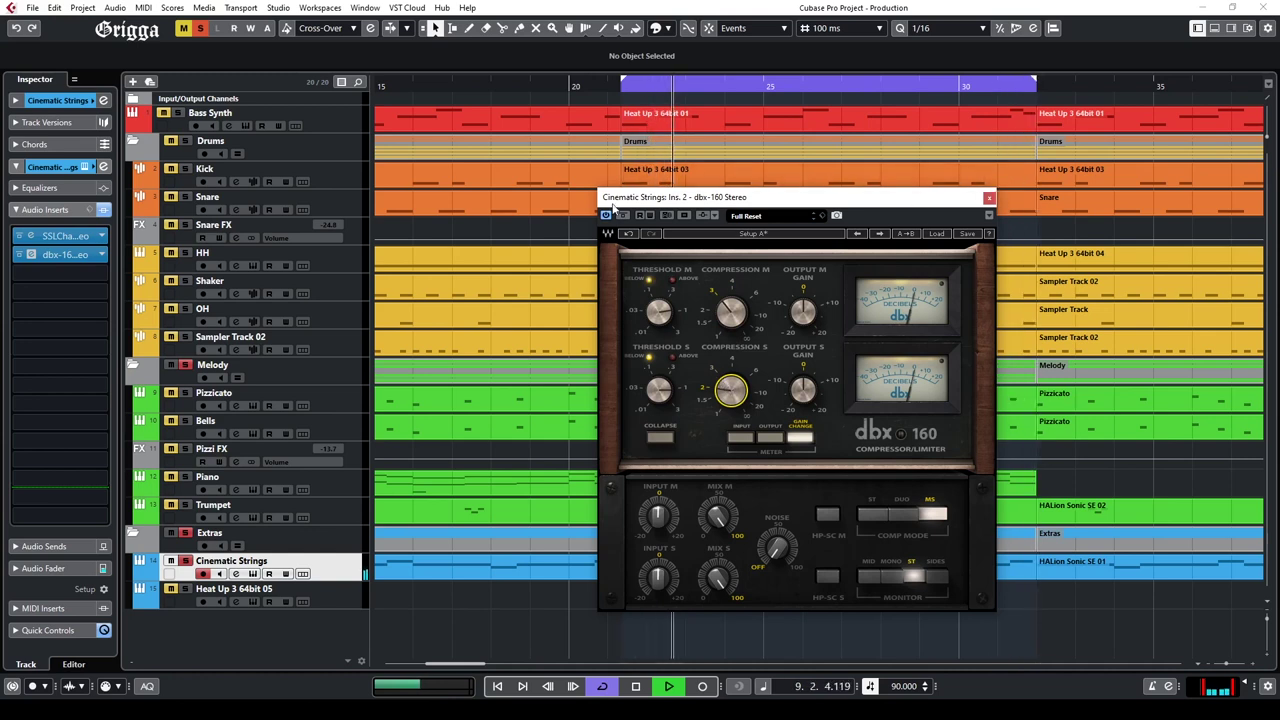
click(989, 198)
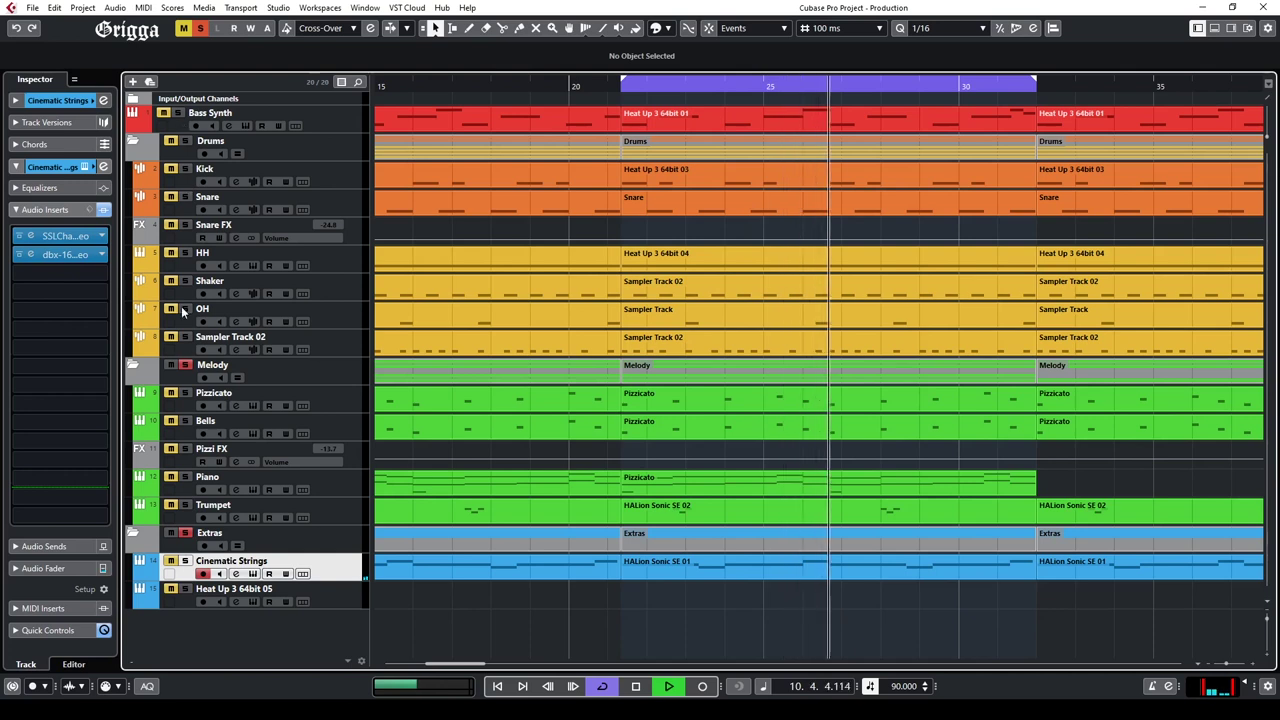
Step: Solo the Drums folder and add a stereo group track named Drums for the Kick through Sampler Track 02 channels
click(187, 123)
click(186, 142)
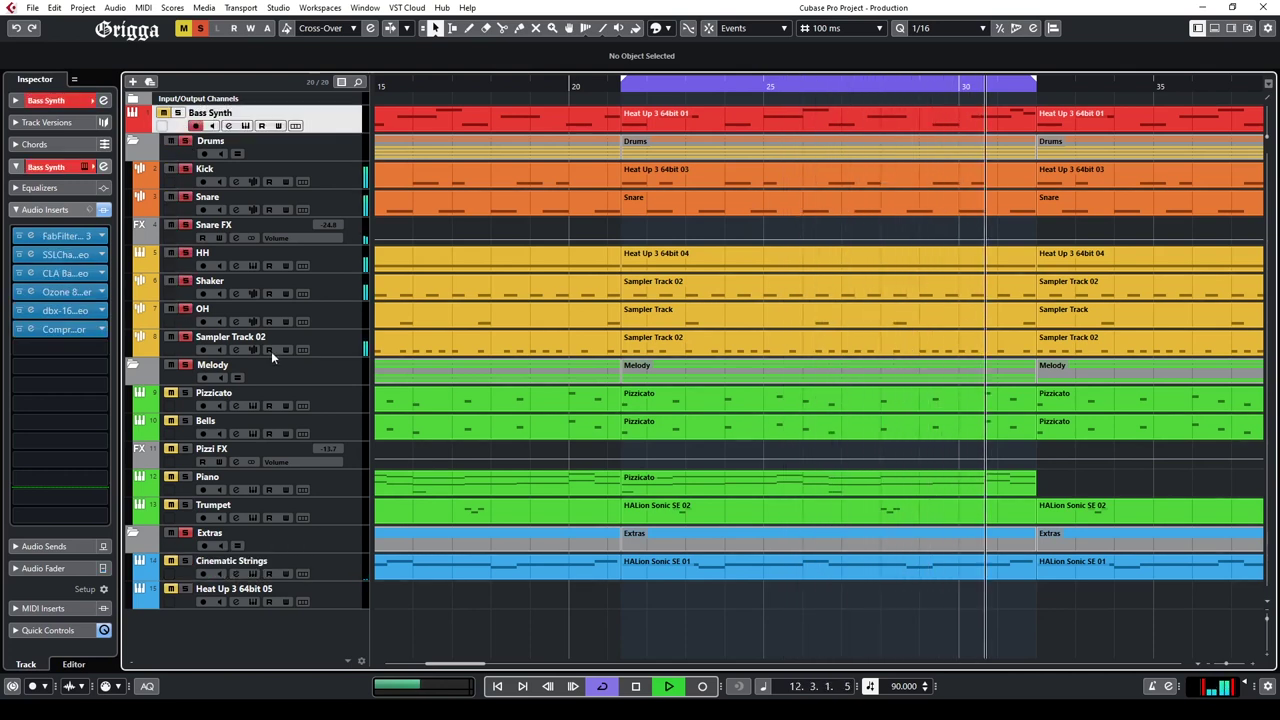
click(333, 343)
shift+click(332, 185)
right_click(338, 177)
mouse_move(372, 182)
click(655, 295)
text(Drums)
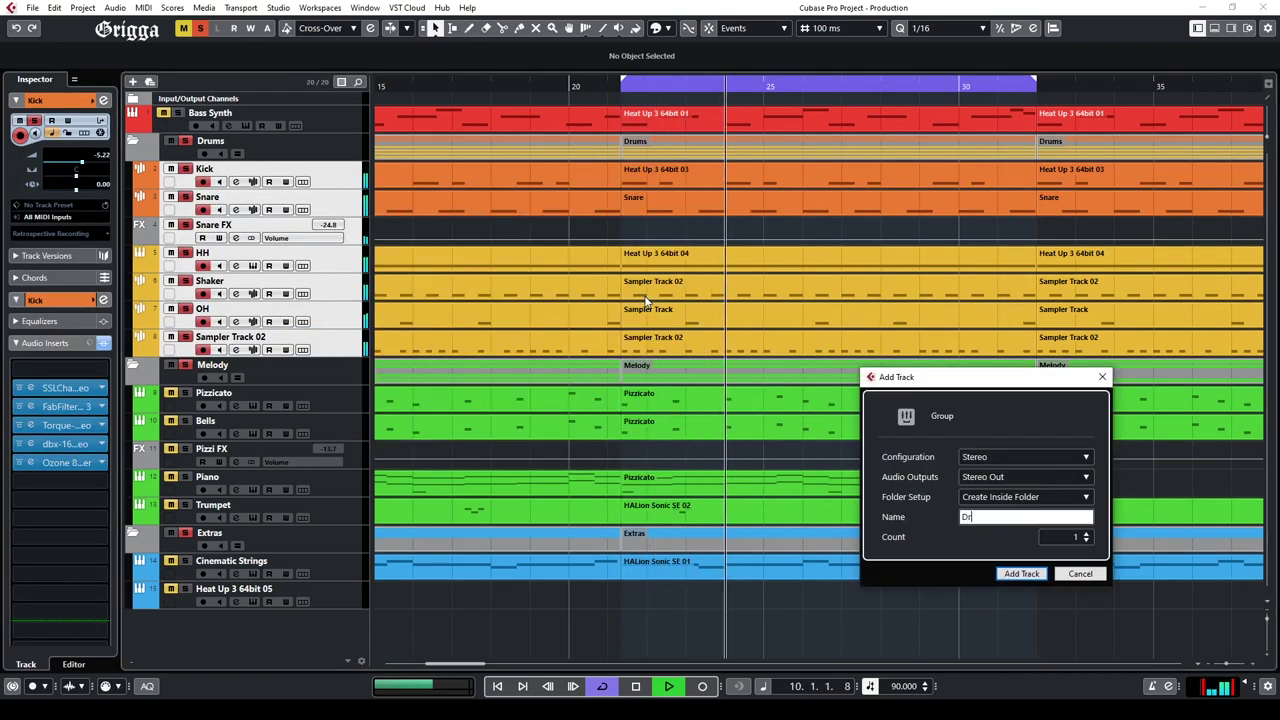
key(Return)
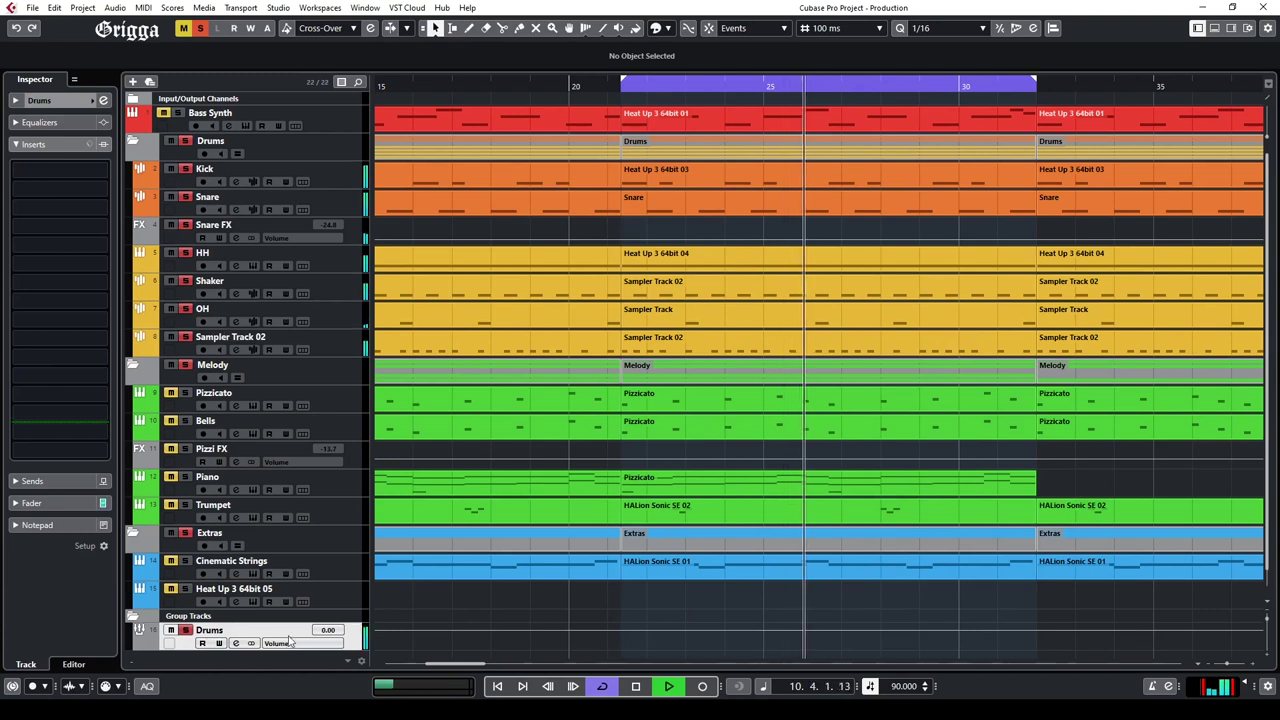
Step: Insert SSLComp Stereo on the Drums group and adjust its attack and release
click(350, 627)
click(62, 170)
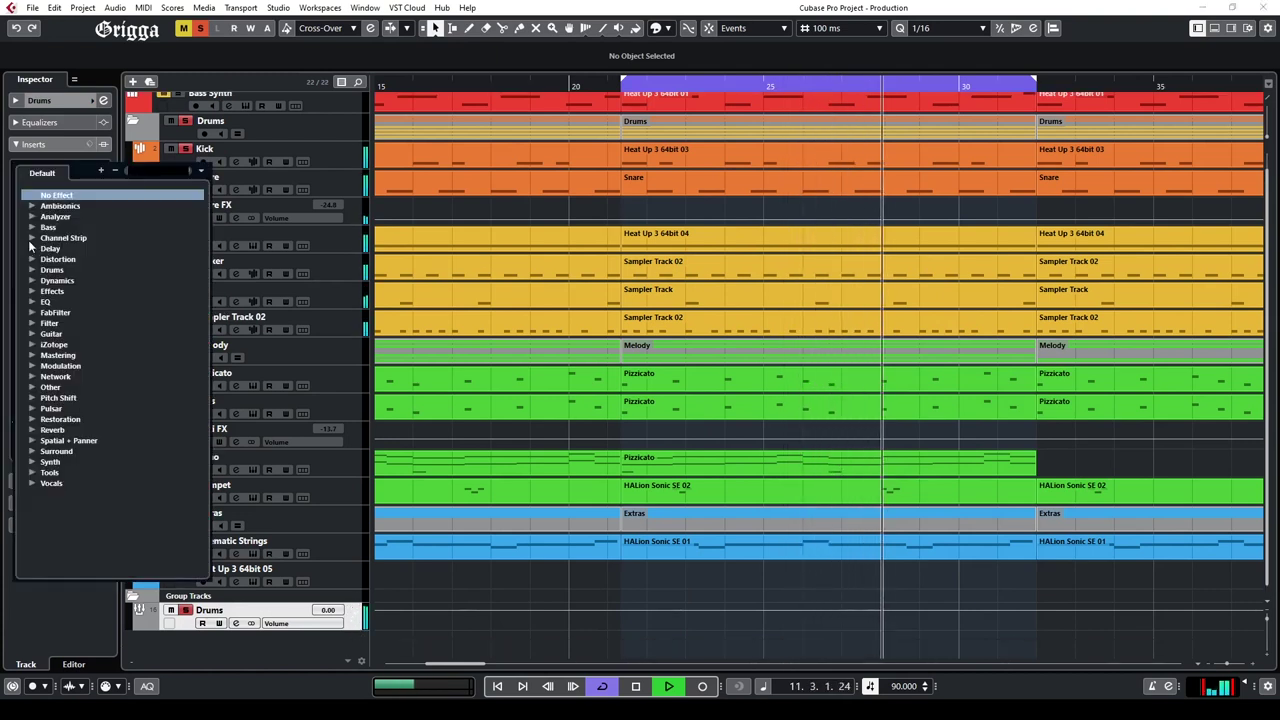
click(32, 238)
click(32, 323)
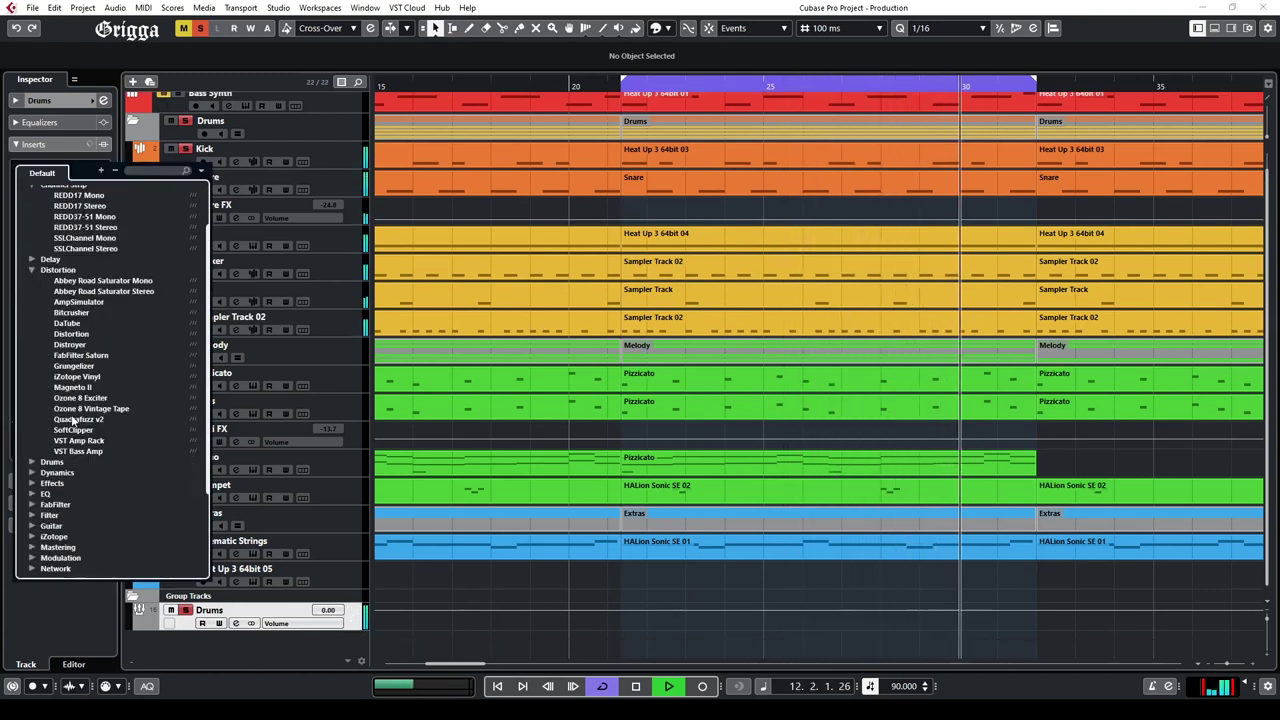
click(32, 472)
scroll(62, 485, down, 7)
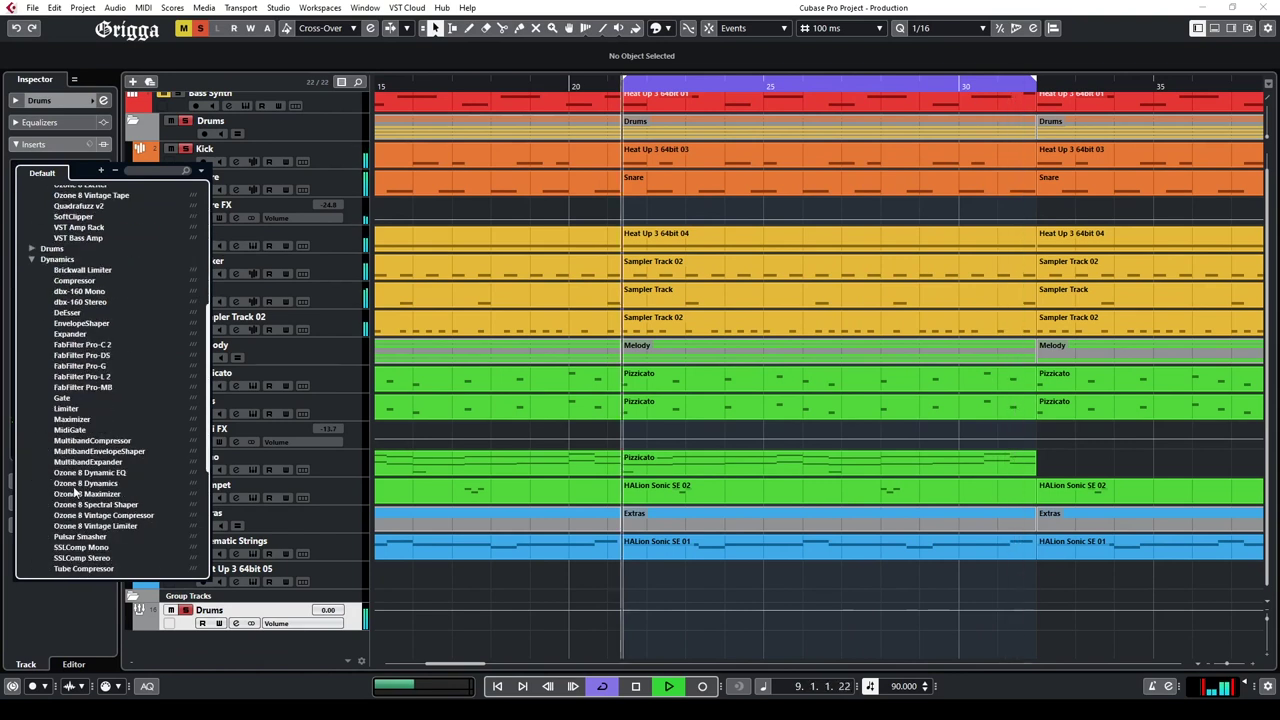
click(94, 399)
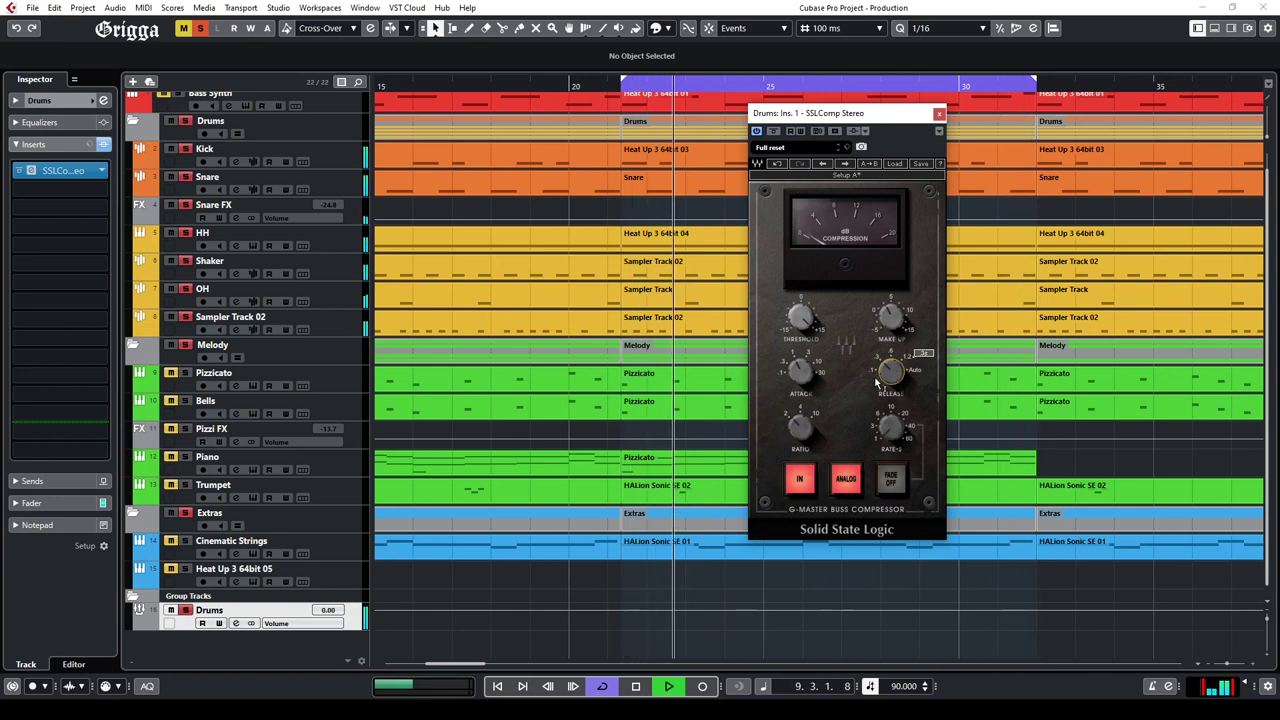
mouse_move(804, 372)
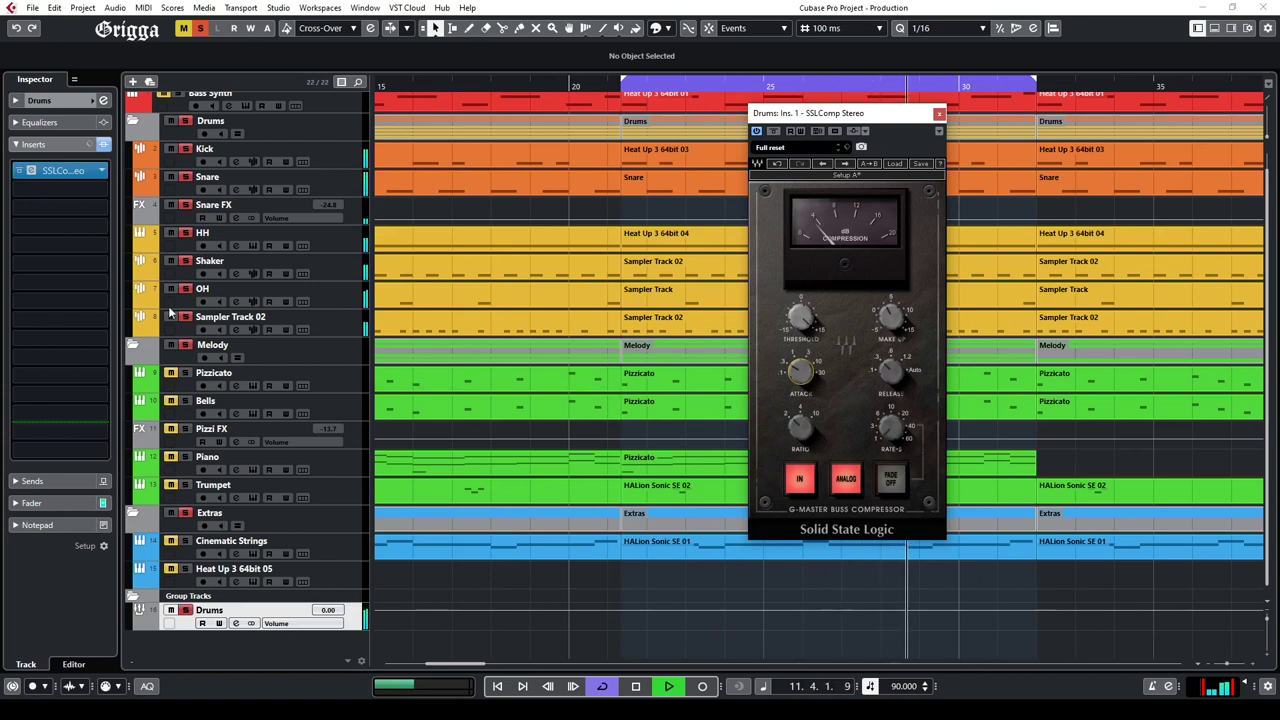
Step: Move SSLComp to the second insert slot of the Drums group and insert dbx-160 Stereo ahead of it
drag(81, 176, 84, 189)
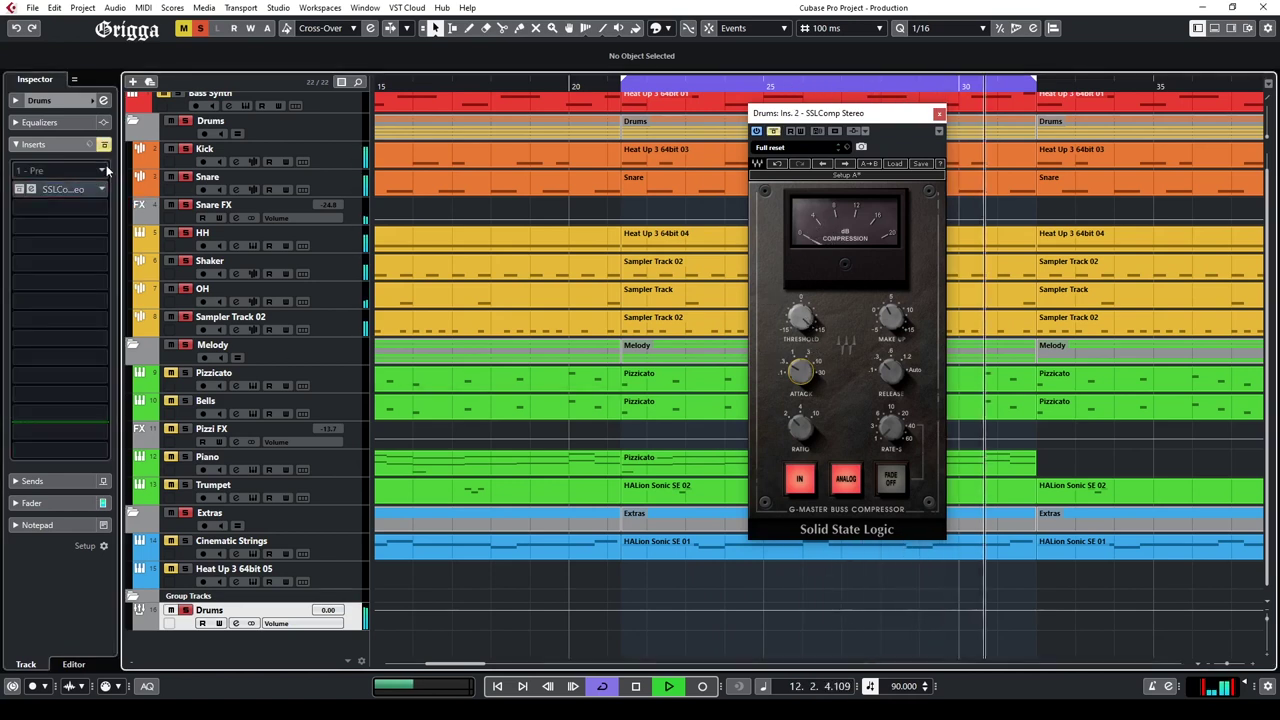
click(104, 170)
click(32, 281)
click(65, 323)
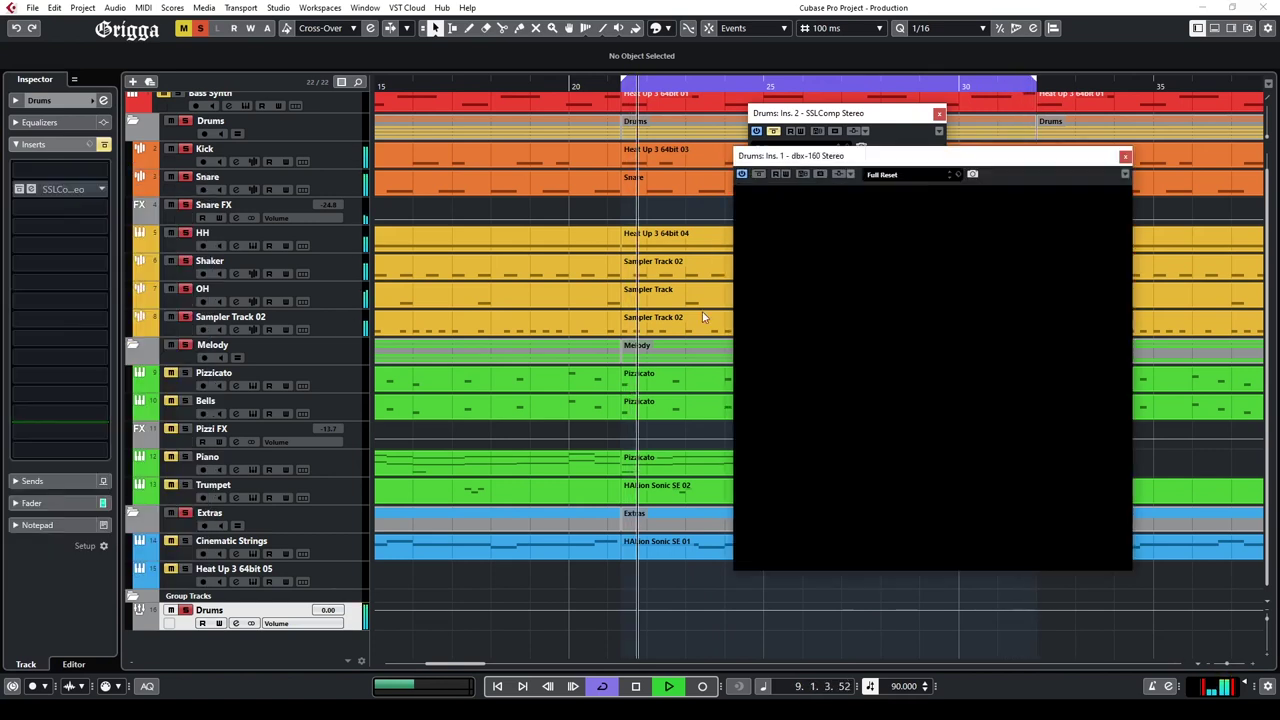
Step: Adjust the dbx-160 threshold on the Drums group and set its compression to 3.00, comparing against bypass
drag(808, 272, 805, 279)
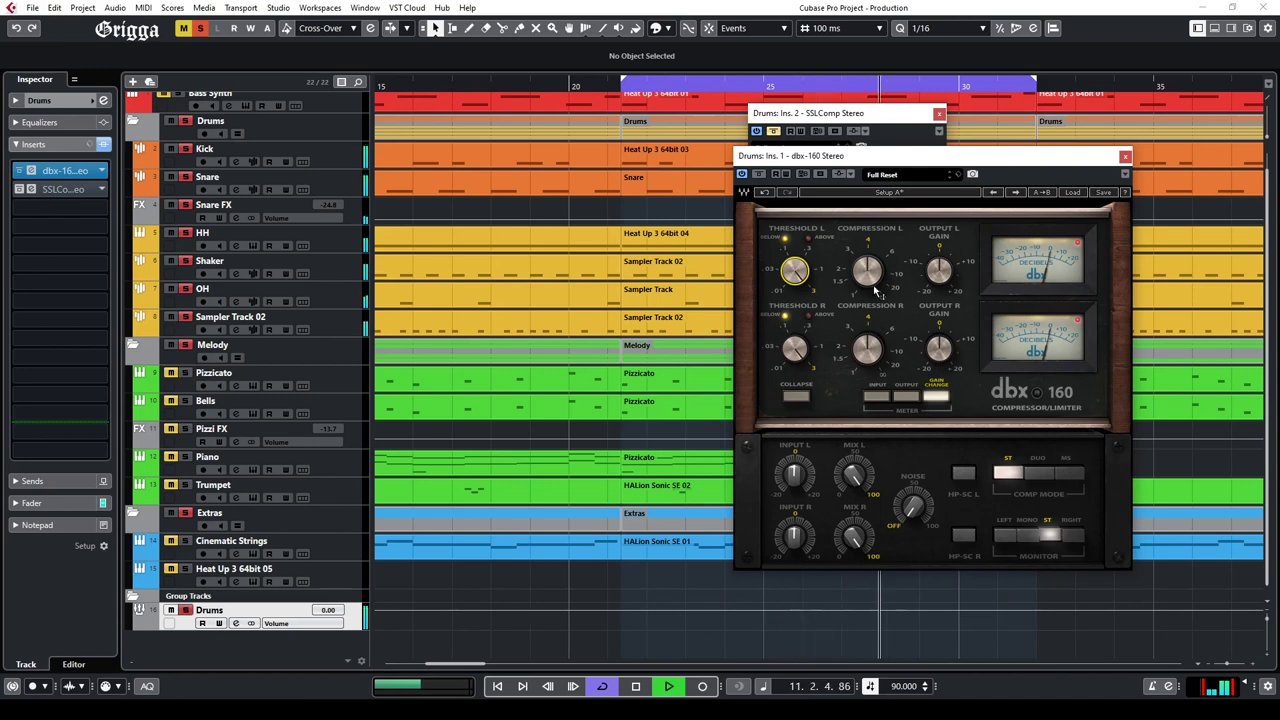
mouse_move(865, 262)
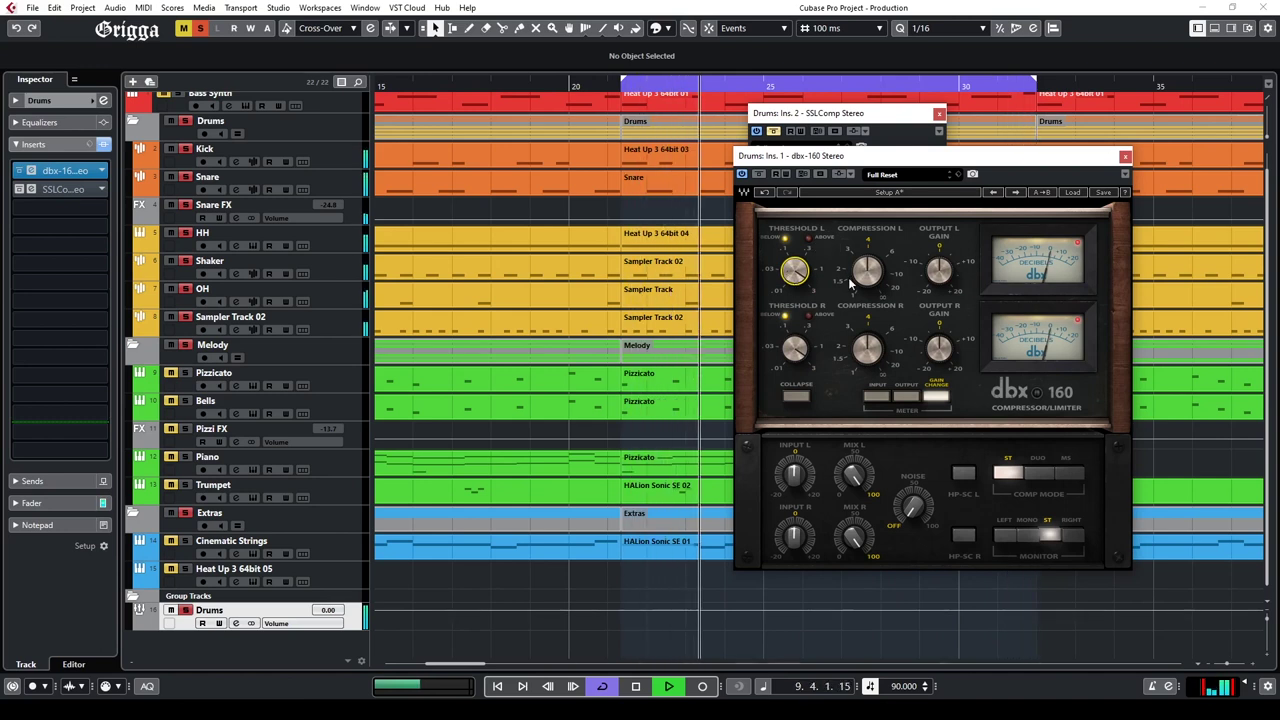
click(762, 176)
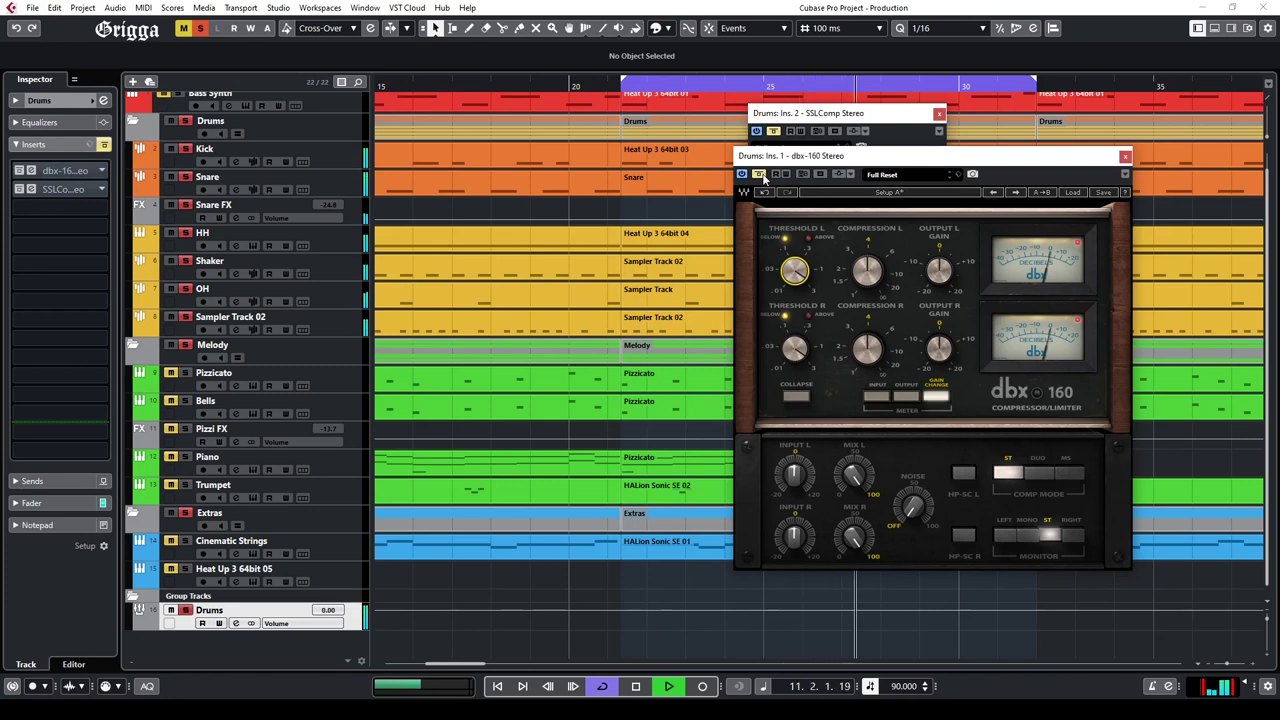
click(760, 175)
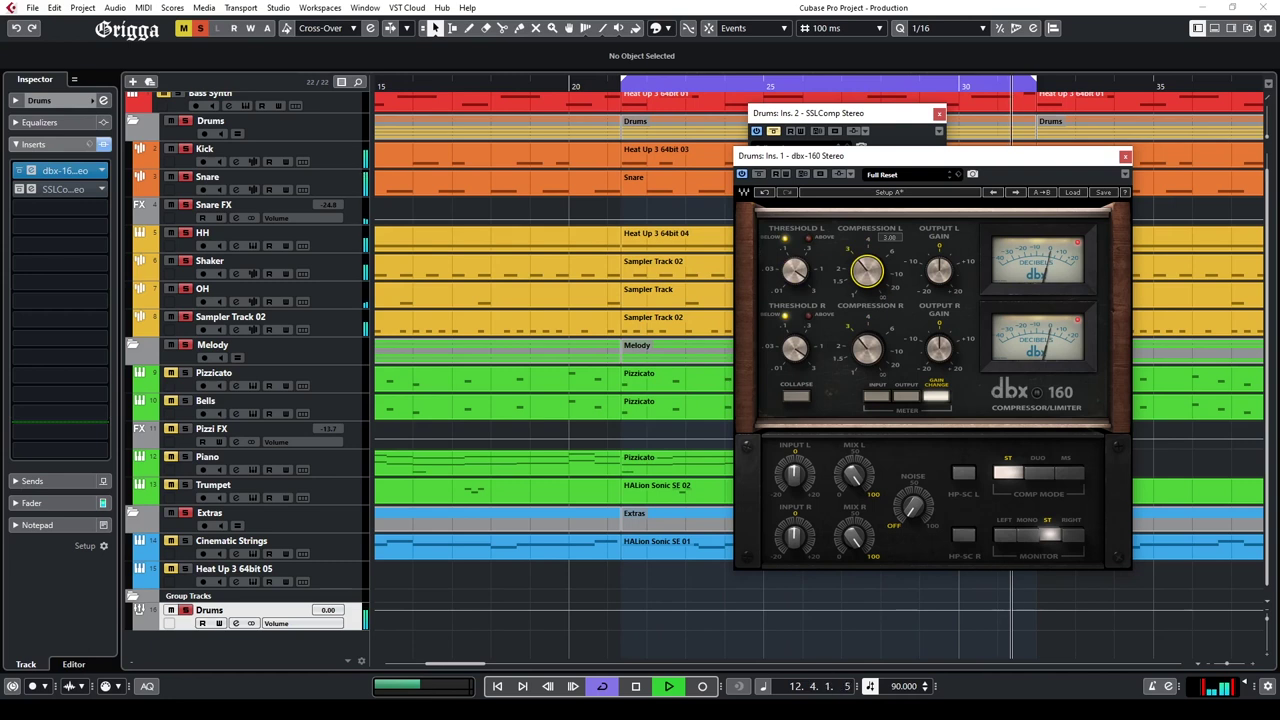
click(760, 175)
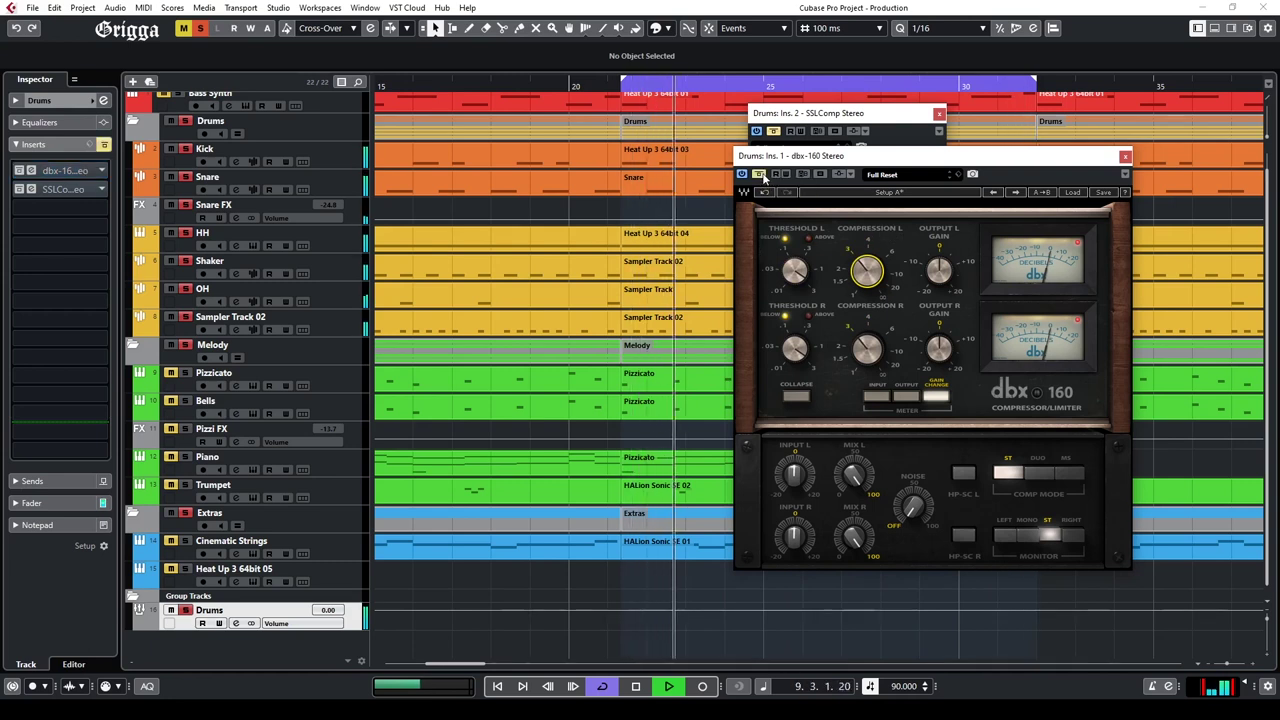
click(760, 175)
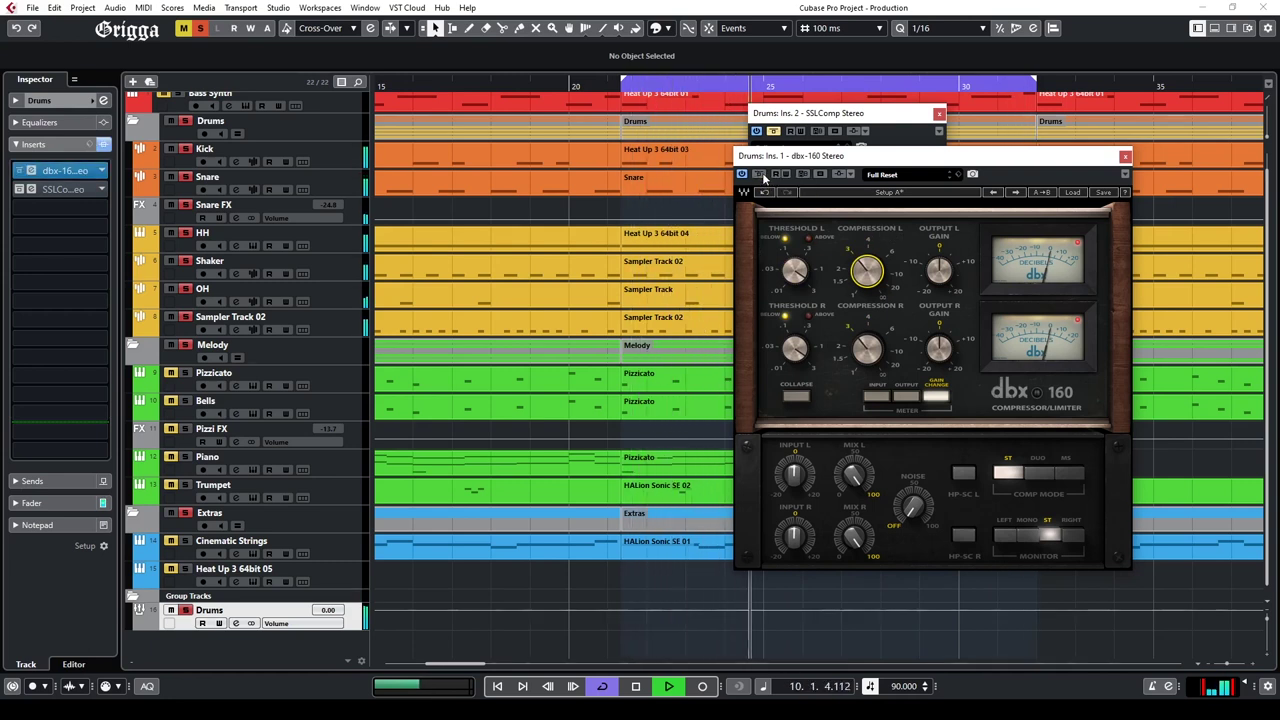
Step: Reactivate SSLComp on the Drums group, adjust its threshold, and close its window
click(779, 122)
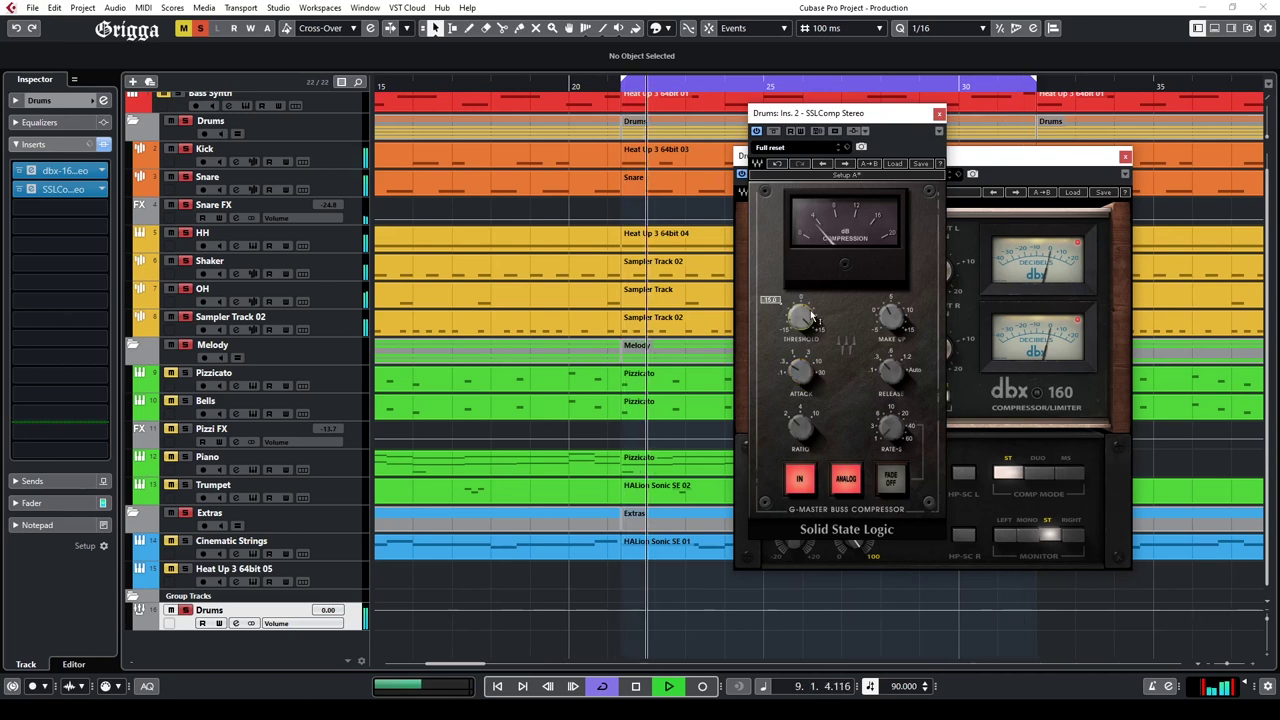
drag(898, 117, 674, 126)
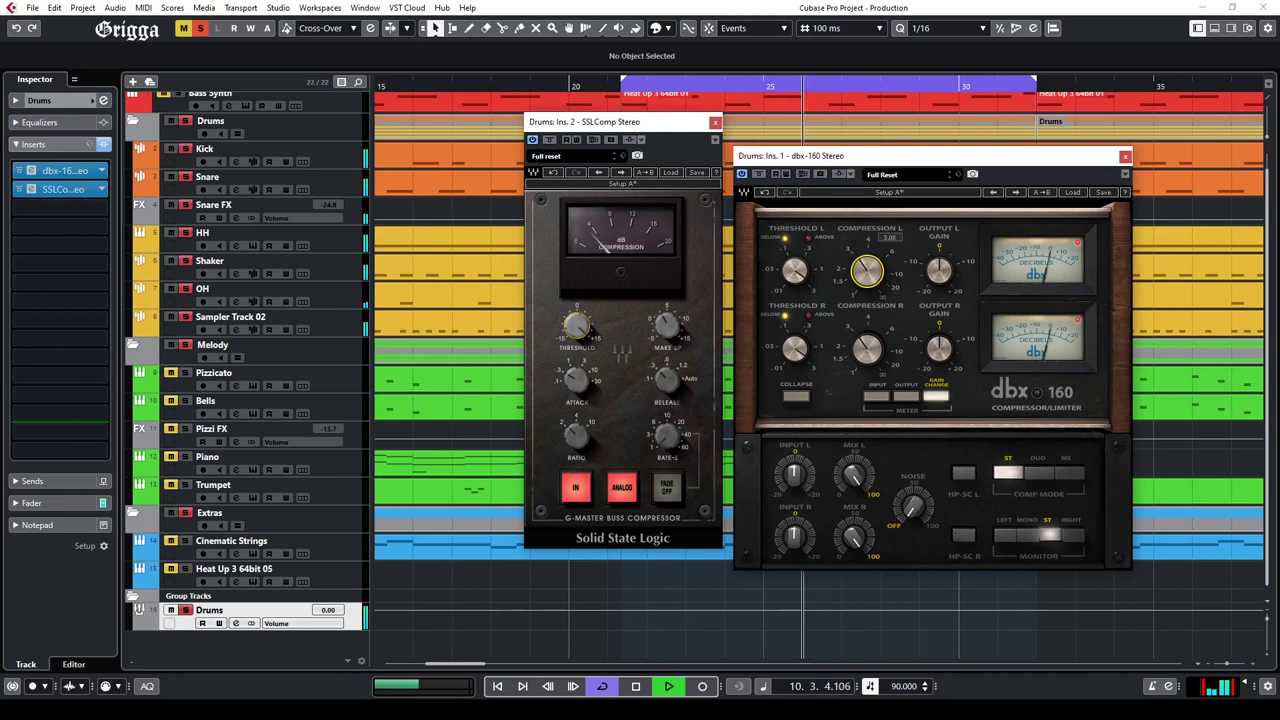
click(715, 123)
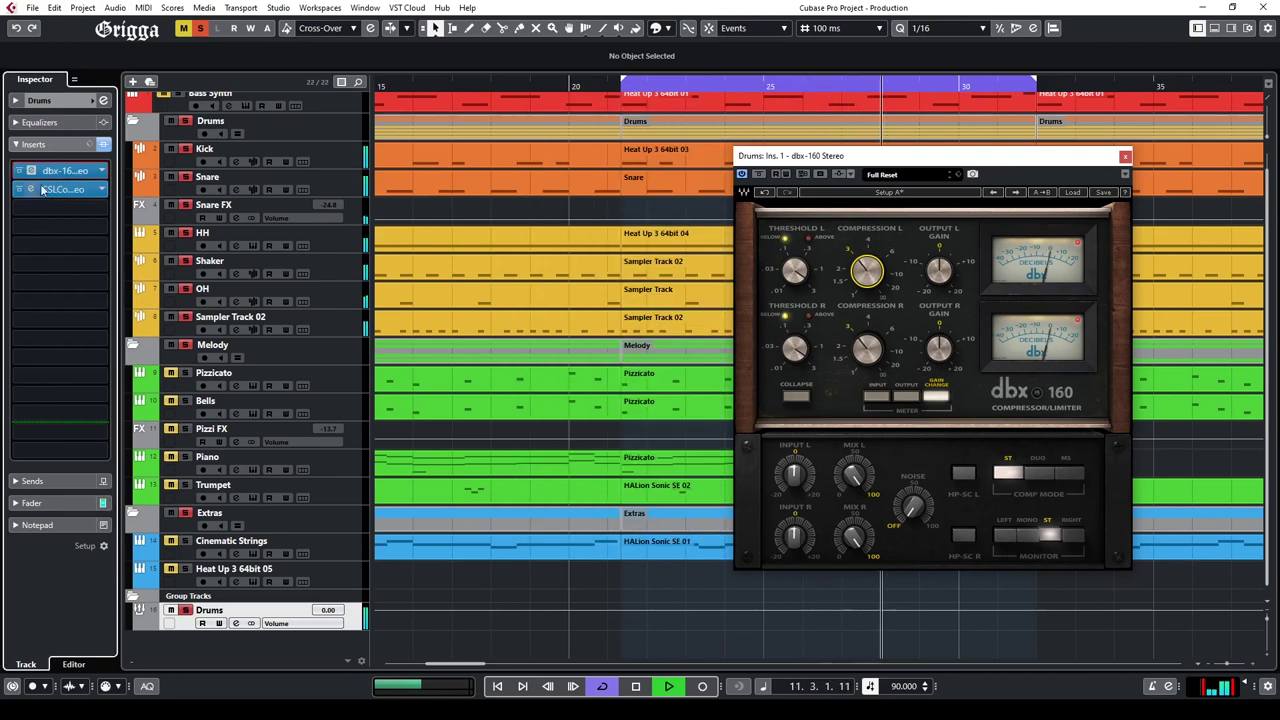
Step: Replace SSLComp in the second insert slot of the Drums group with the iZotope Ozone 8 Imager
click(100, 192)
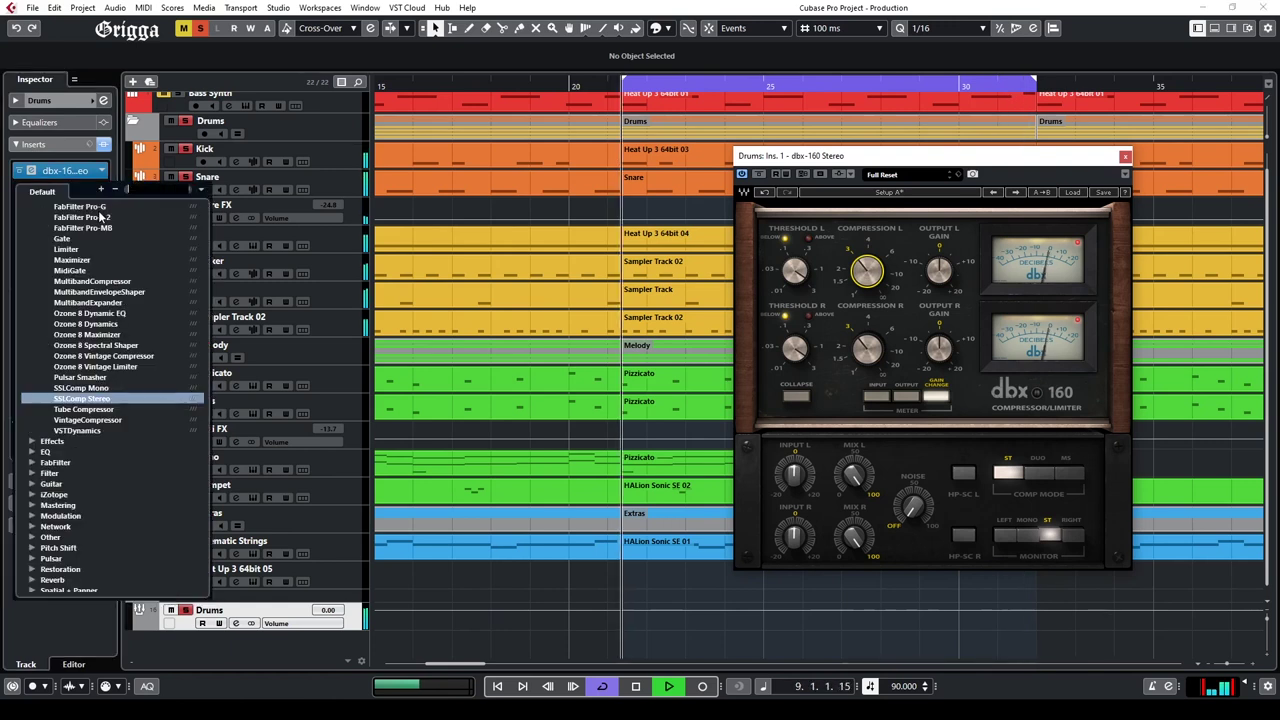
scroll(100, 300, up, 5)
click(100, 205)
click(100, 192)
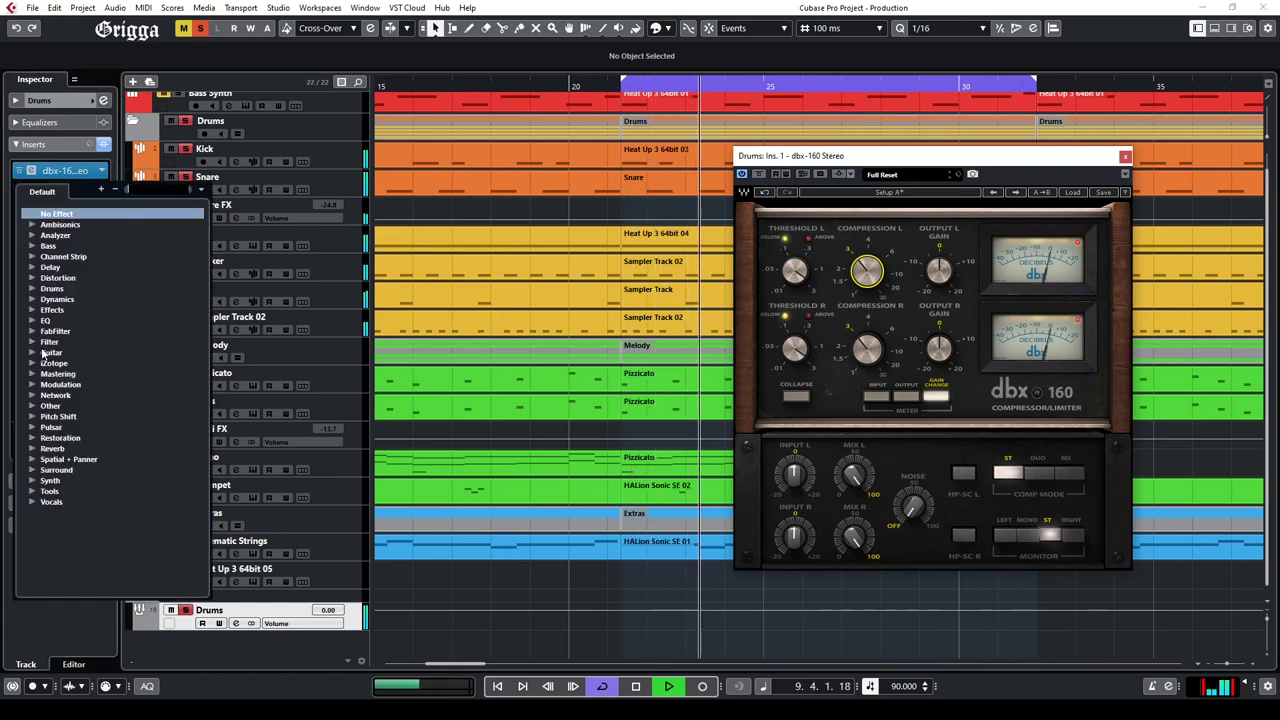
click(50, 363)
click(87, 430)
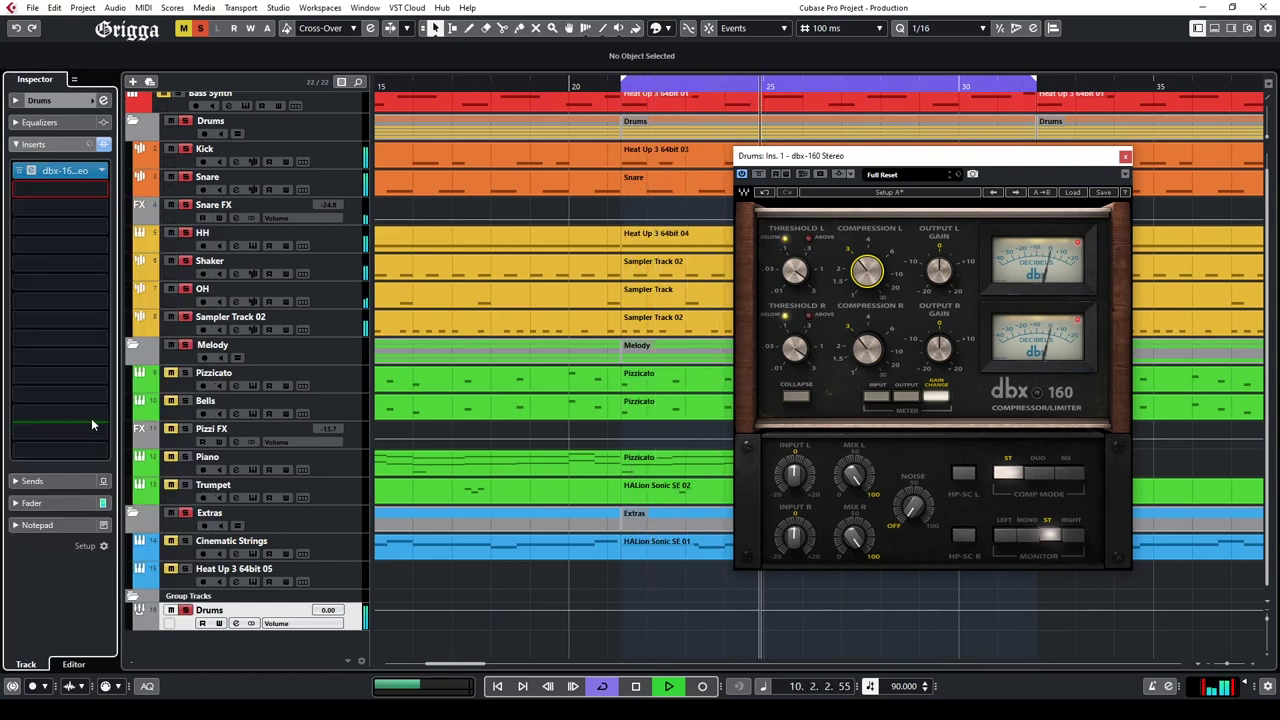
Step: Learn the Ozone Imager crossover points on the Drums group and widen Band 3 to 19.0 and Band 4 to 32.9
click(1087, 326)
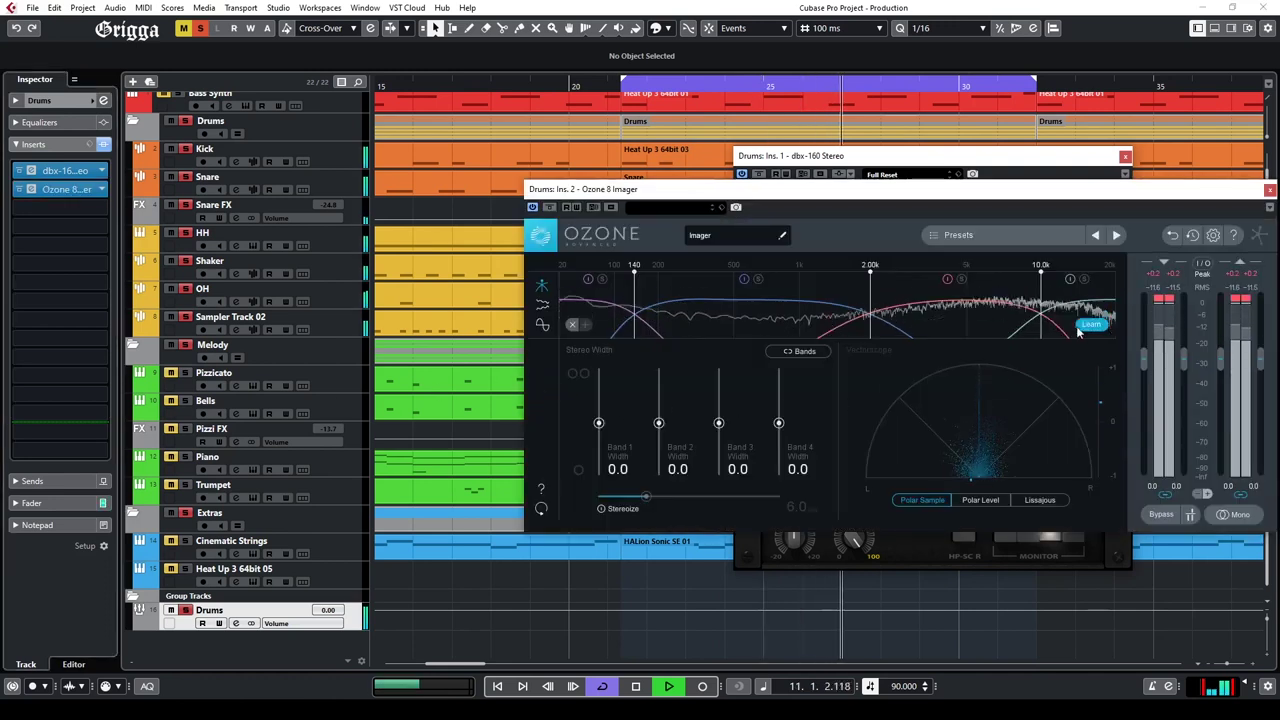
drag(837, 191, 748, 197)
drag(629, 428, 690, 411)
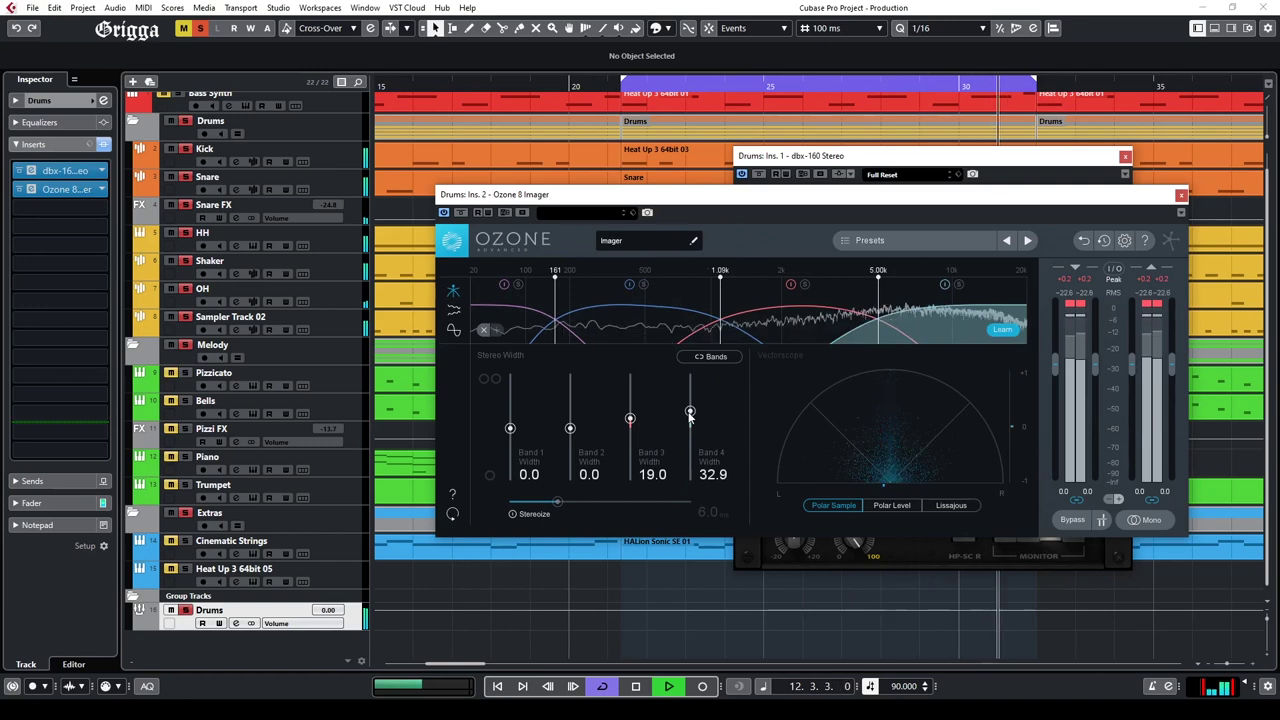
Step: Enable Stereoize at 6.5 ms, set Band 1 width to -12.7 and Band 2 to -2.5, and relearn the crossovers
click(523, 512)
drag(557, 502, 562, 503)
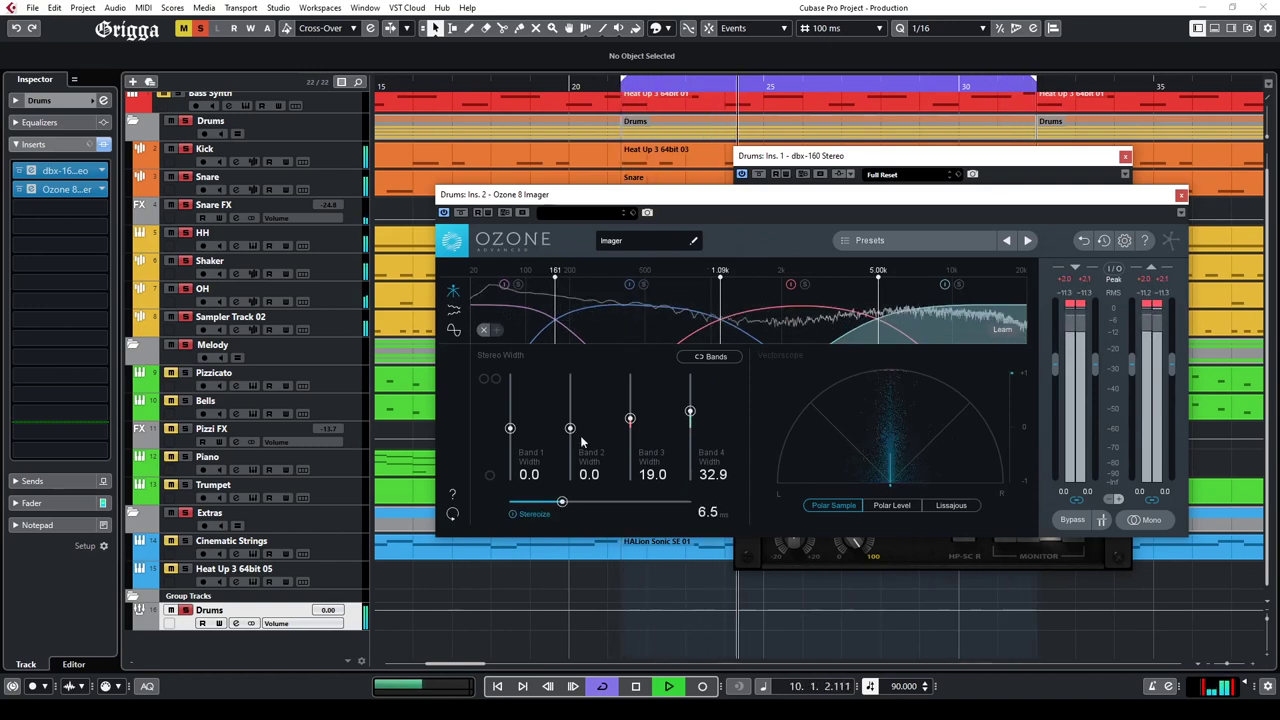
mouse_move(570, 428)
mouse_down()
mouse_move(511, 434)
mouse_move(570, 430)
mouse_up()
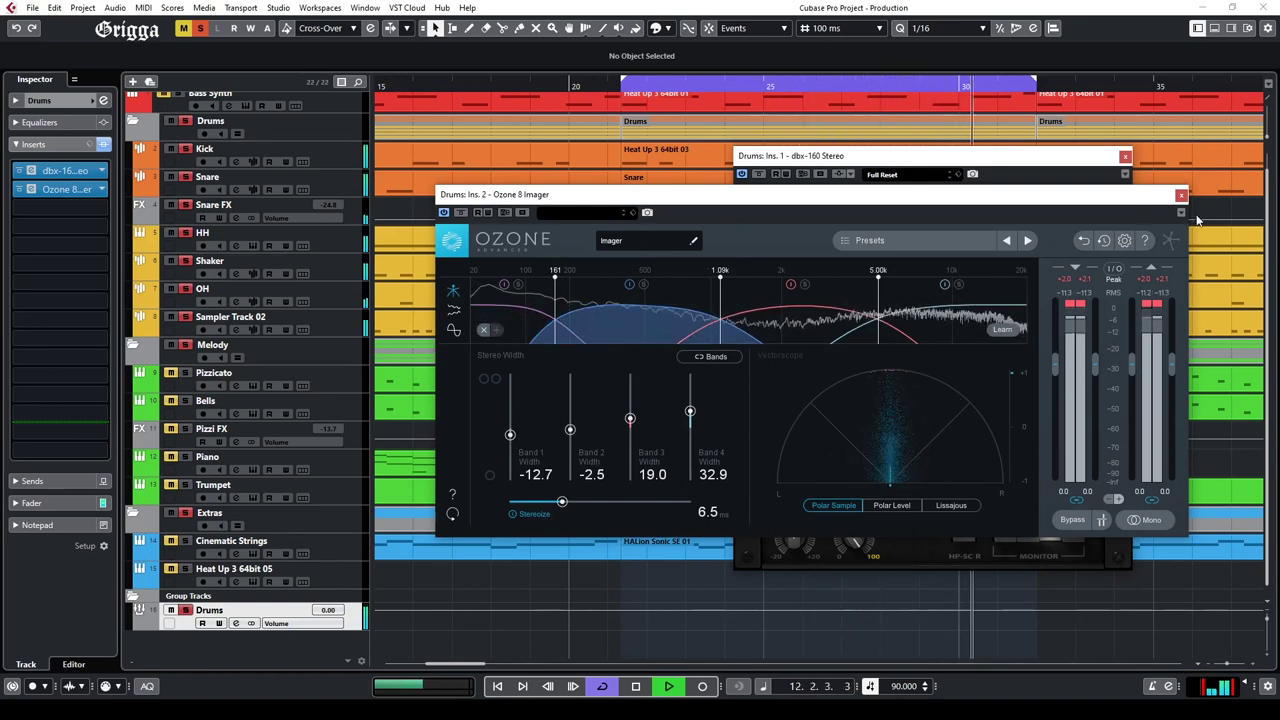
click(1001, 328)
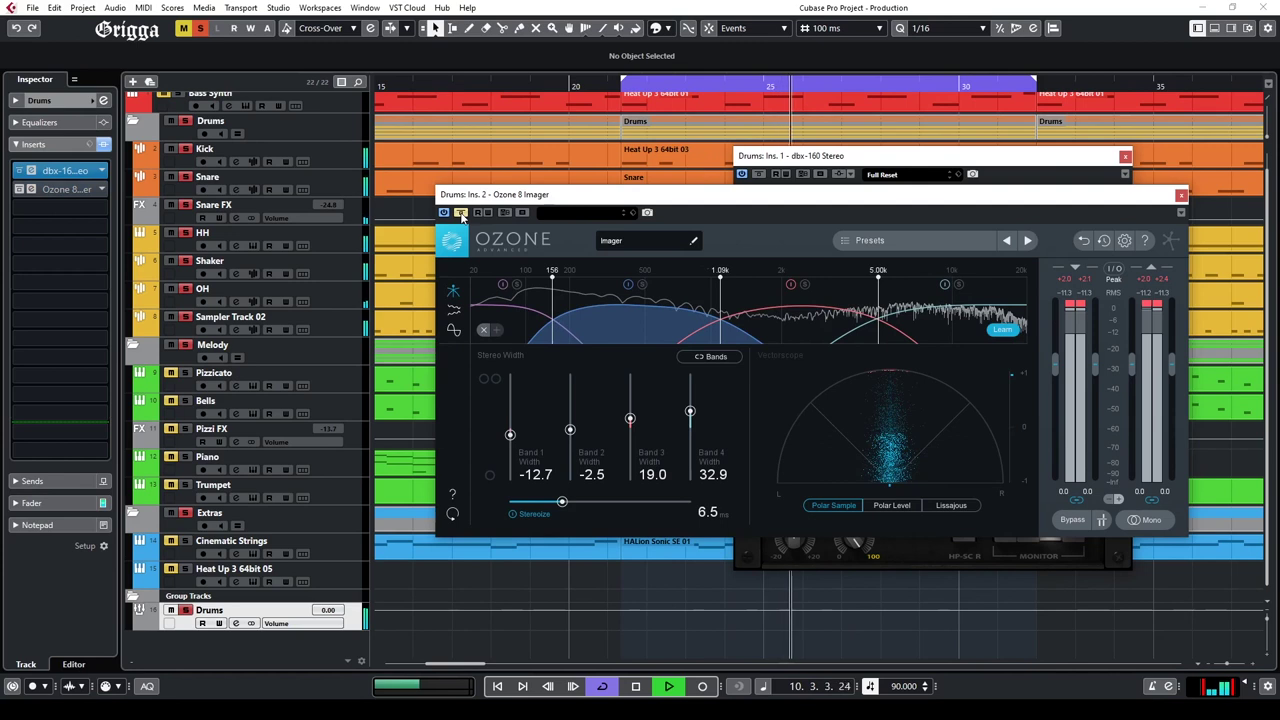
Step: Compare the Drums group's Ozone Imager against bypass, leave it active, and close the Imager and dbx-160 windows
click(461, 214)
click(1181, 195)
click(1125, 156)
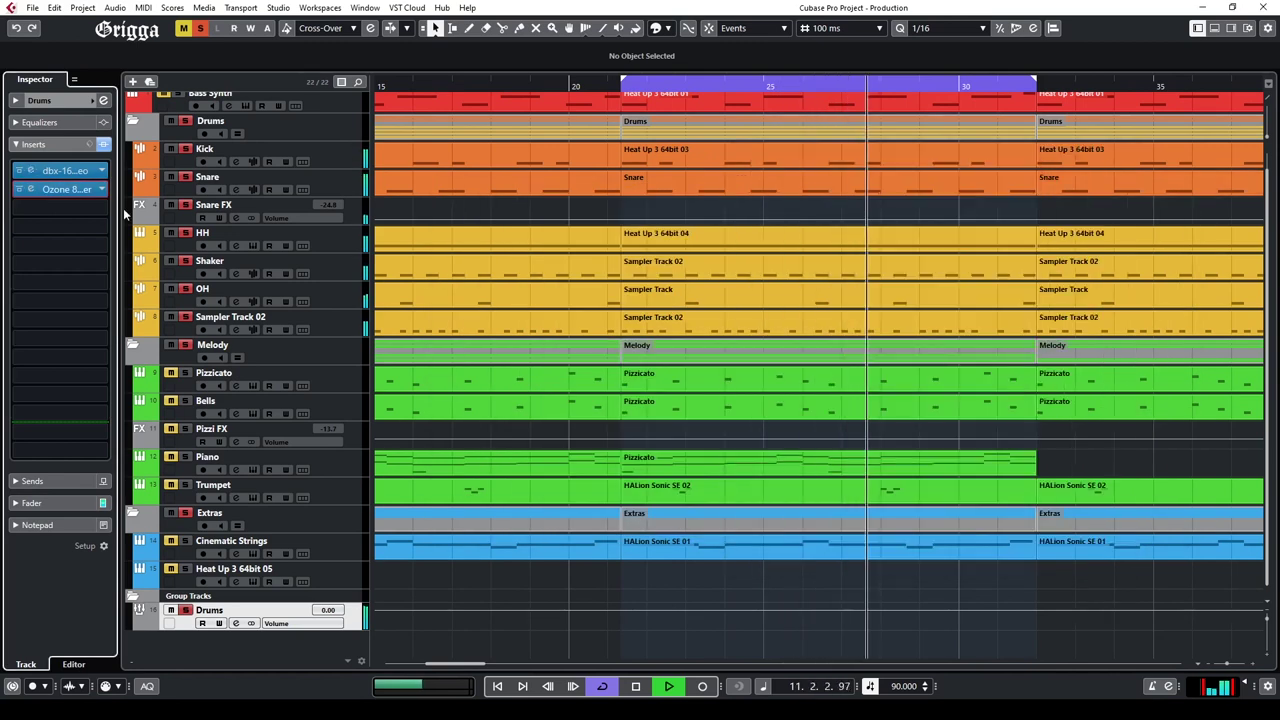
Step: Add a stereo FX channel named Cymbals FX, without an effect, to the HH, Shaker, OH and Sampler Track 02 tracks
click(101, 189)
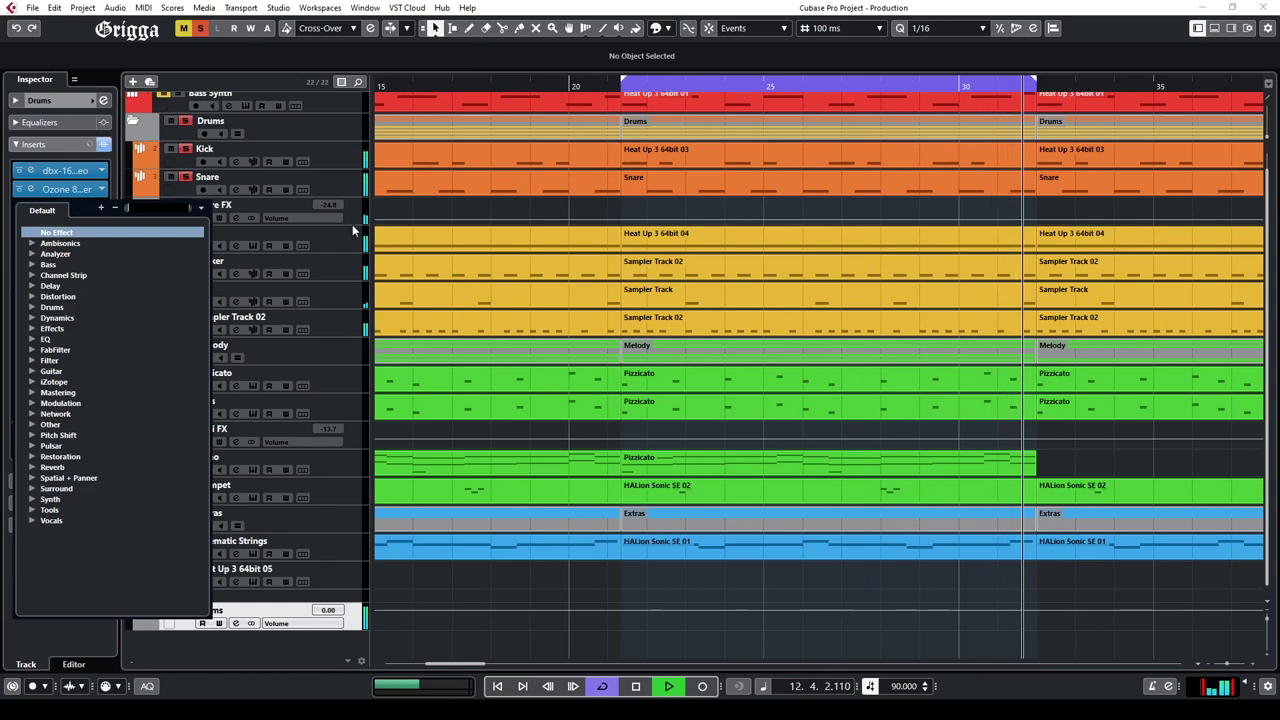
scroll(352, 224, up, 1)
click(350, 258)
shift+click(350, 342)
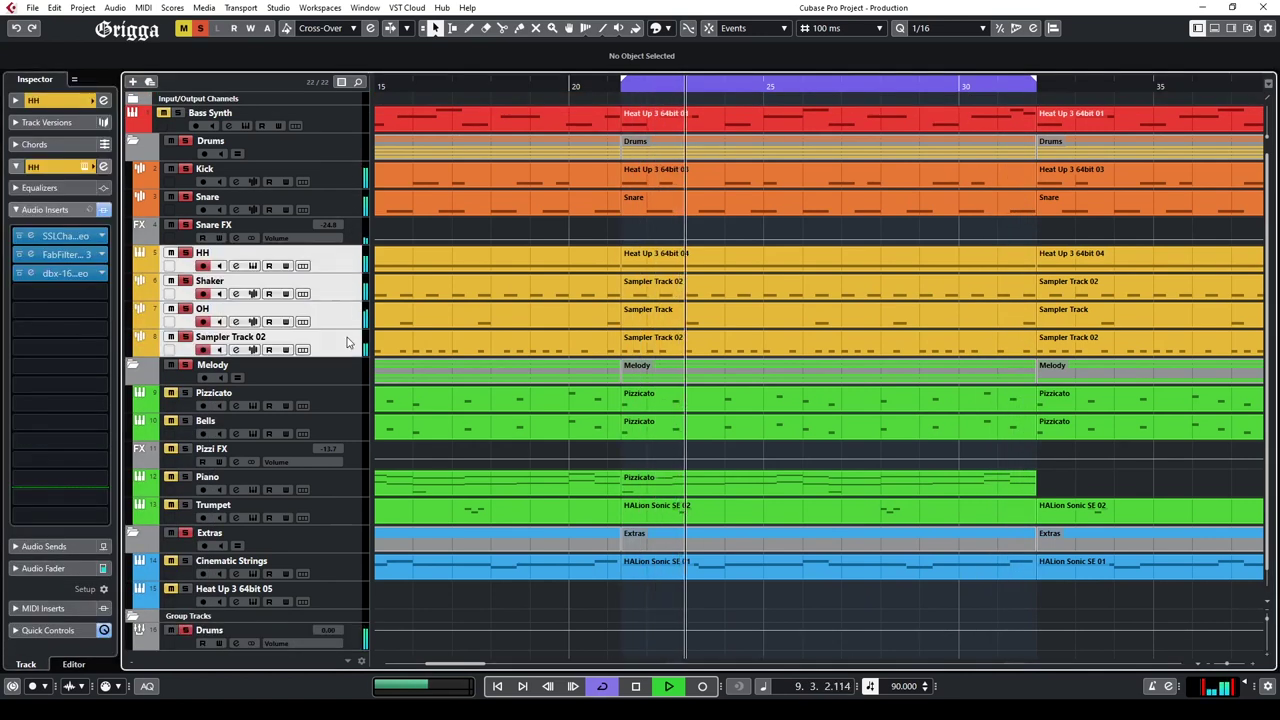
right_click(348, 340)
mouse_move(450, 346)
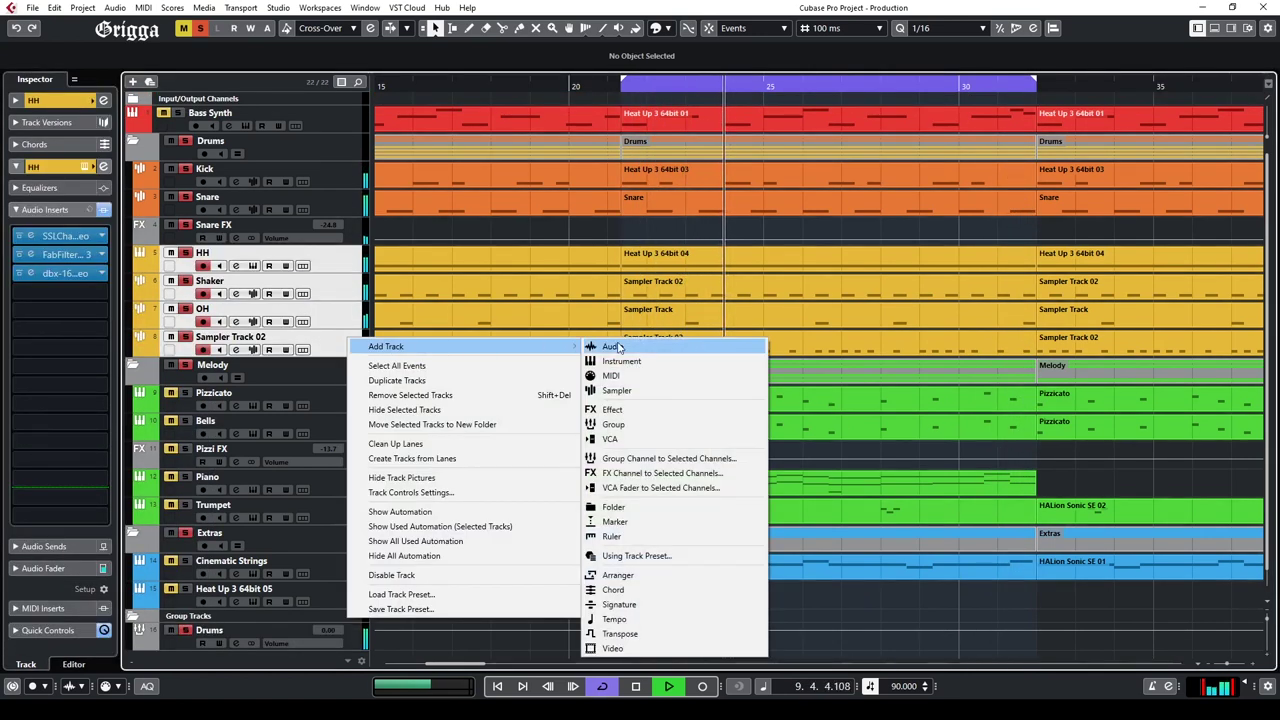
click(655, 473)
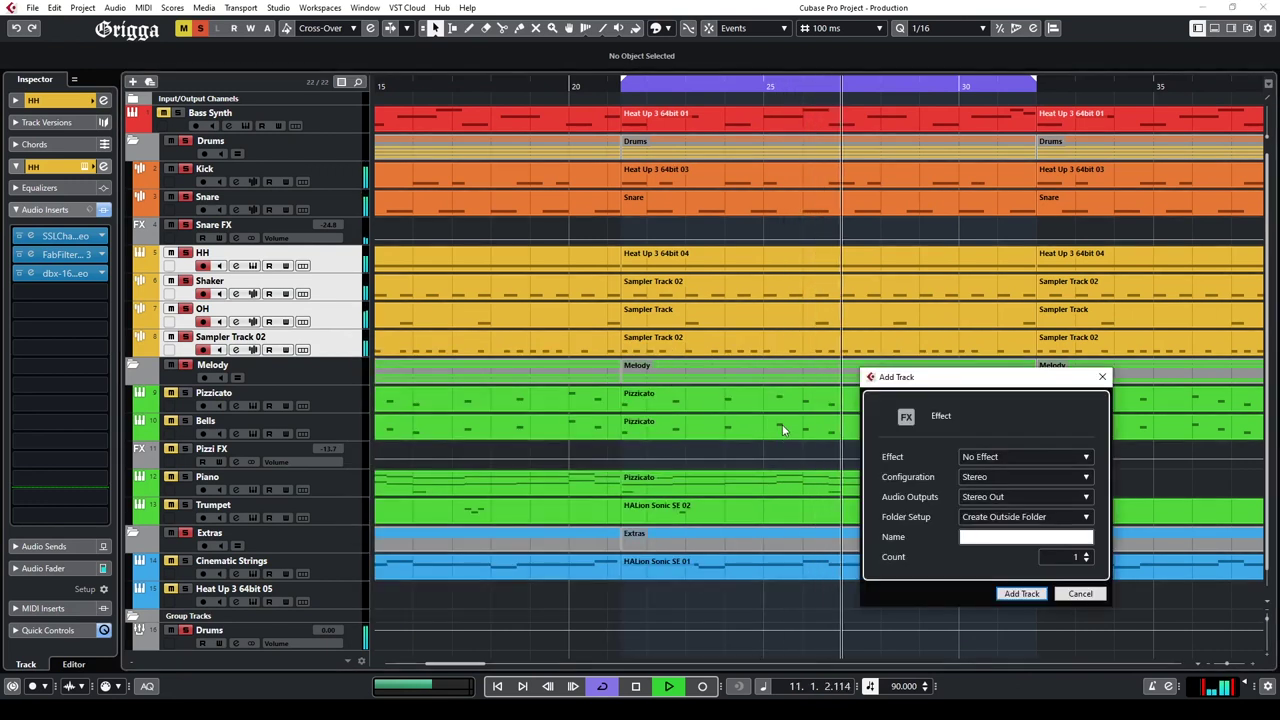
text(Cynb)
key(BackSpace)
key(BackSpace)
text(mbals FX)
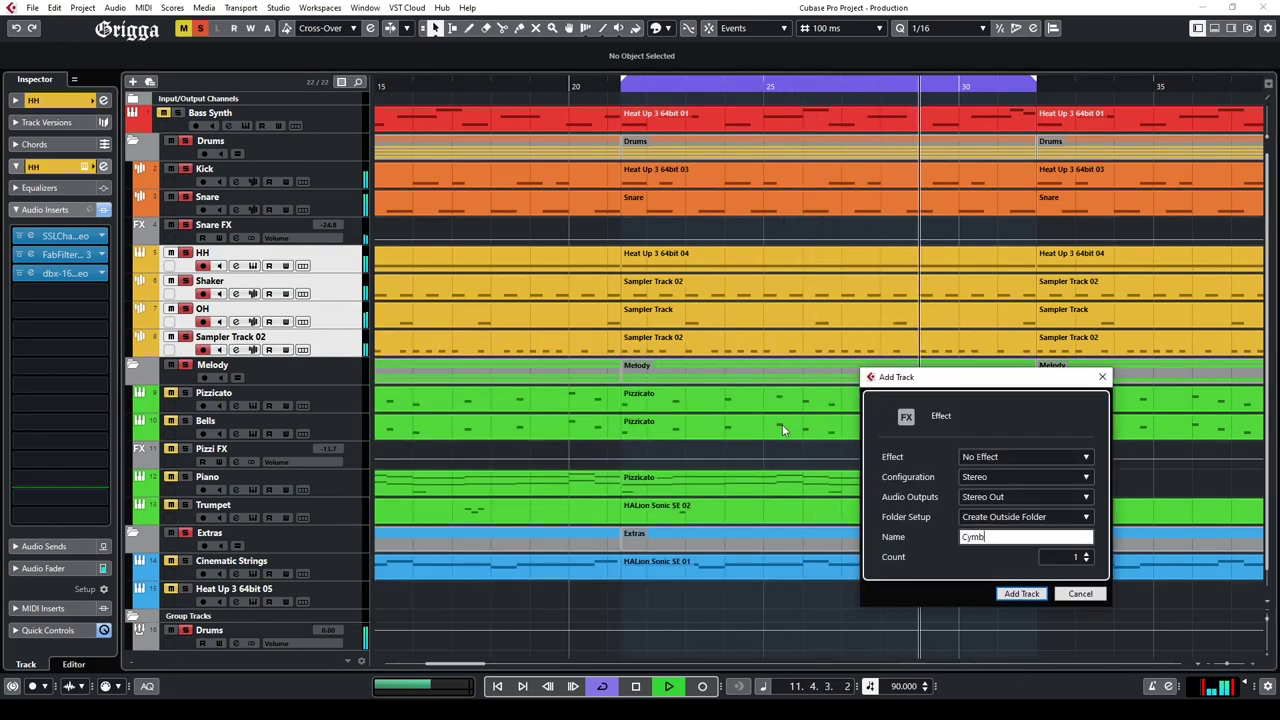
key(Return)
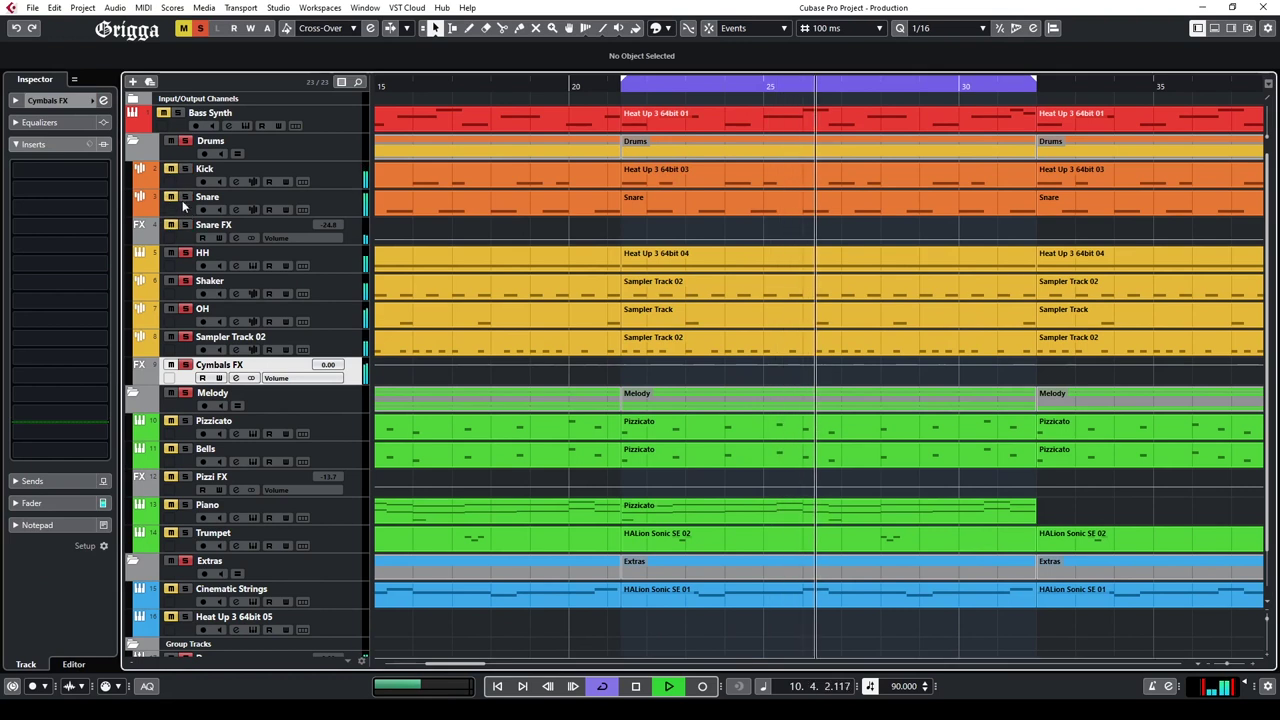
Step: Insert FabFilter Pro-R on the Cymbals FX channel and set its Space to 0.75 s
click(15, 302)
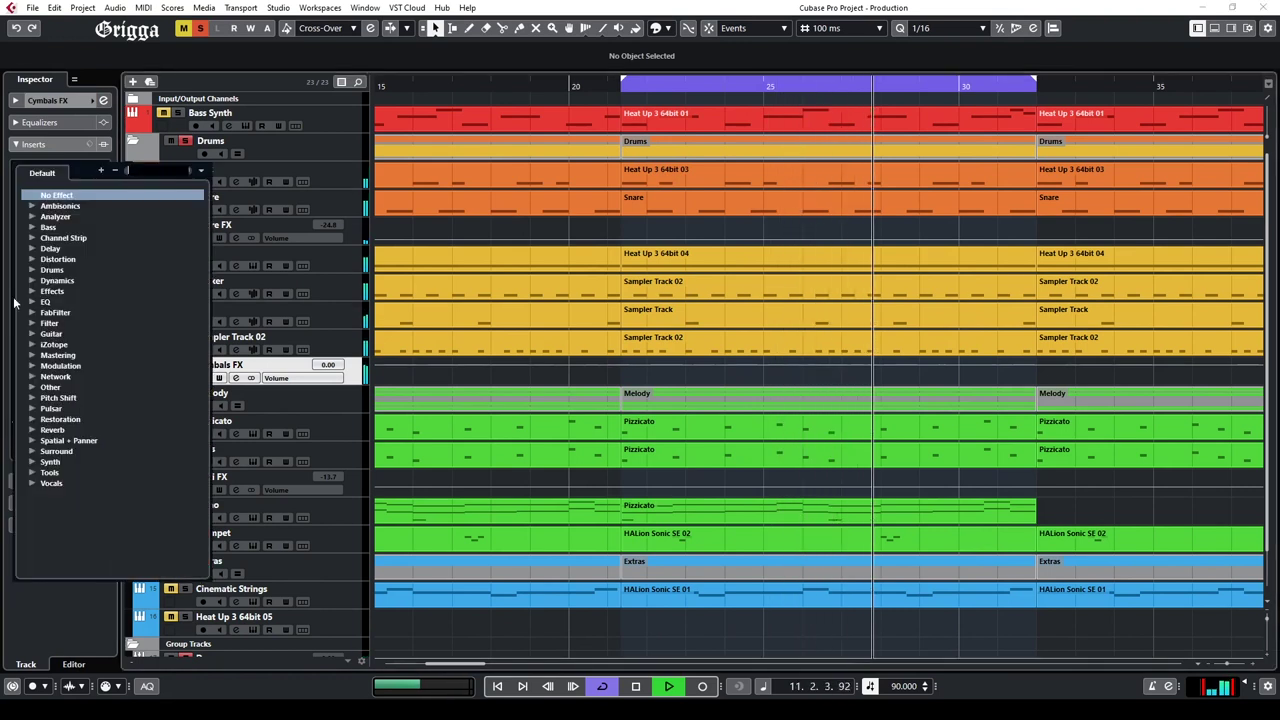
click(33, 430)
click(60, 446)
drag(850, 237, 810, 264)
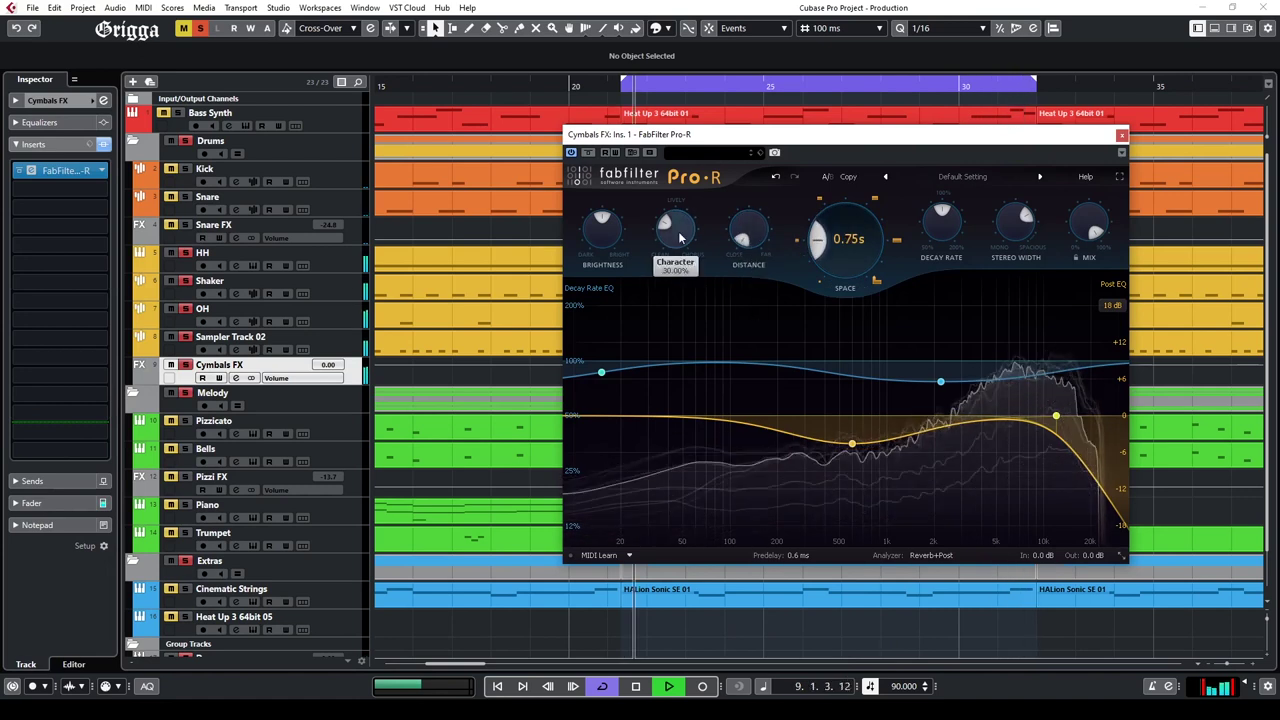
Step: Lower Pro-R's character and brightness, set decay rate to about 93% and mix to about 26%, and close its window
drag(680, 236, 681, 301)
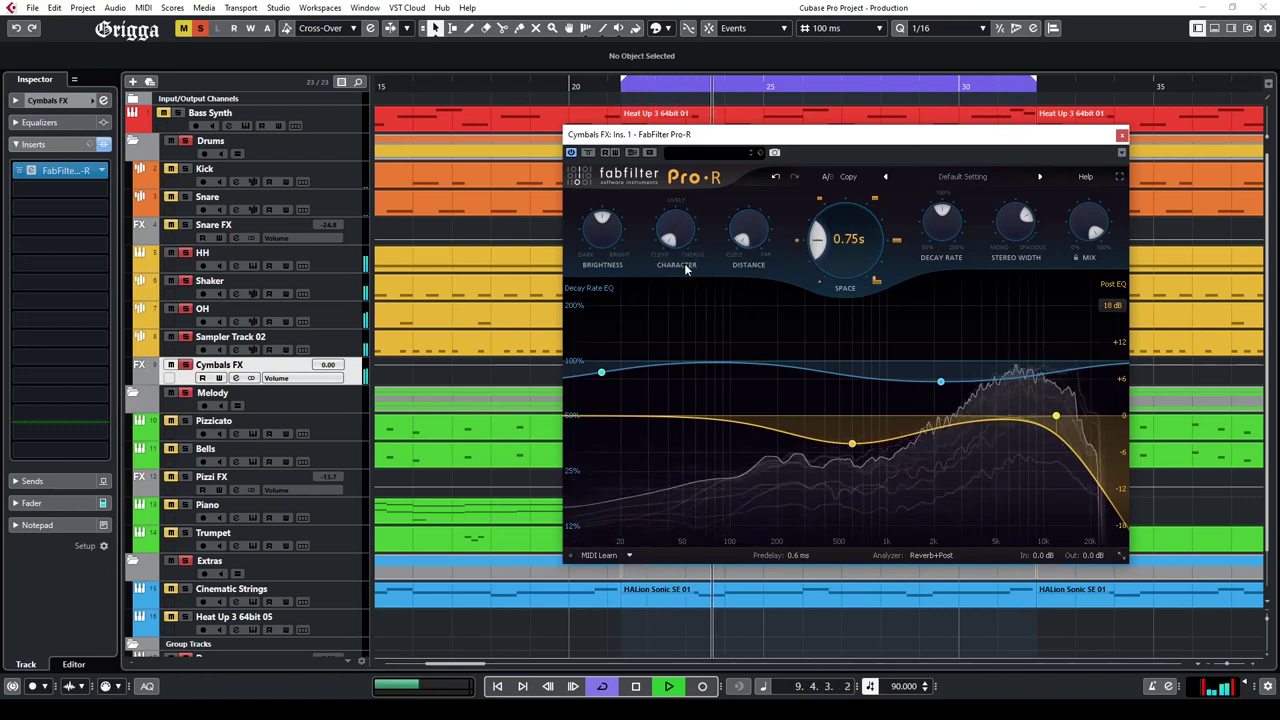
drag(608, 232, 610, 255)
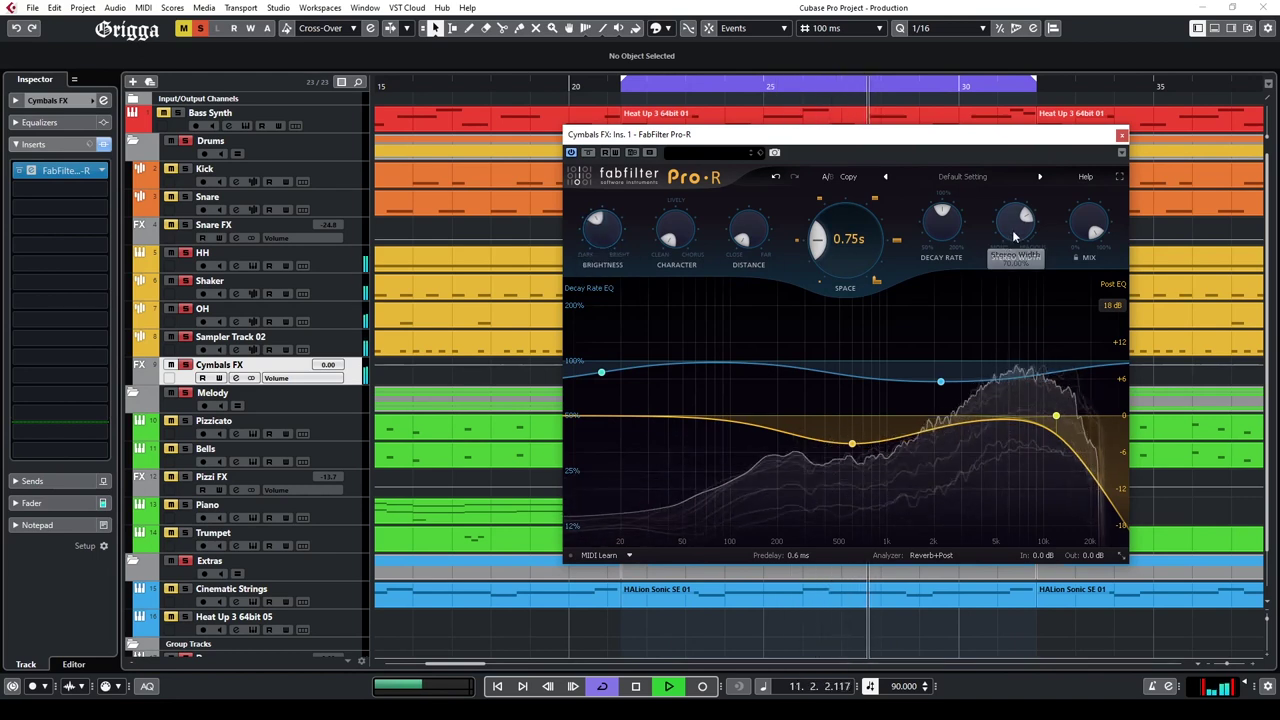
drag(941, 228, 937, 248)
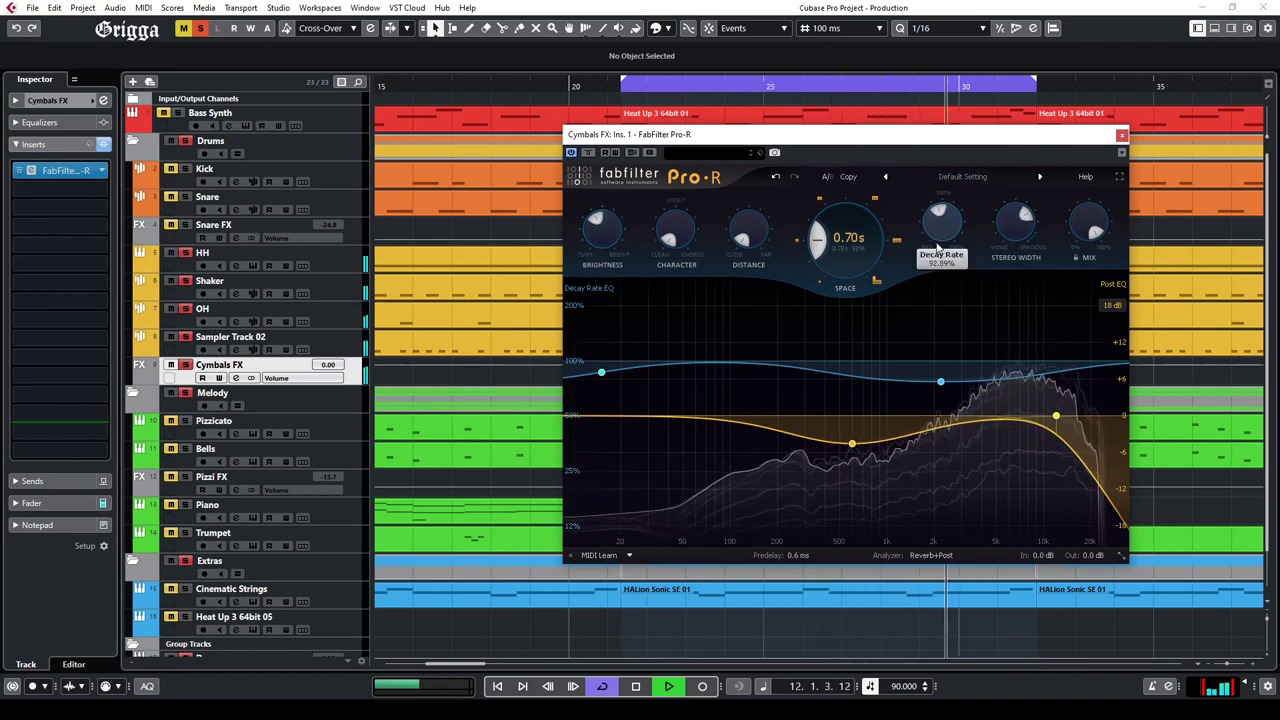
drag(1090, 226, 1058, 321)
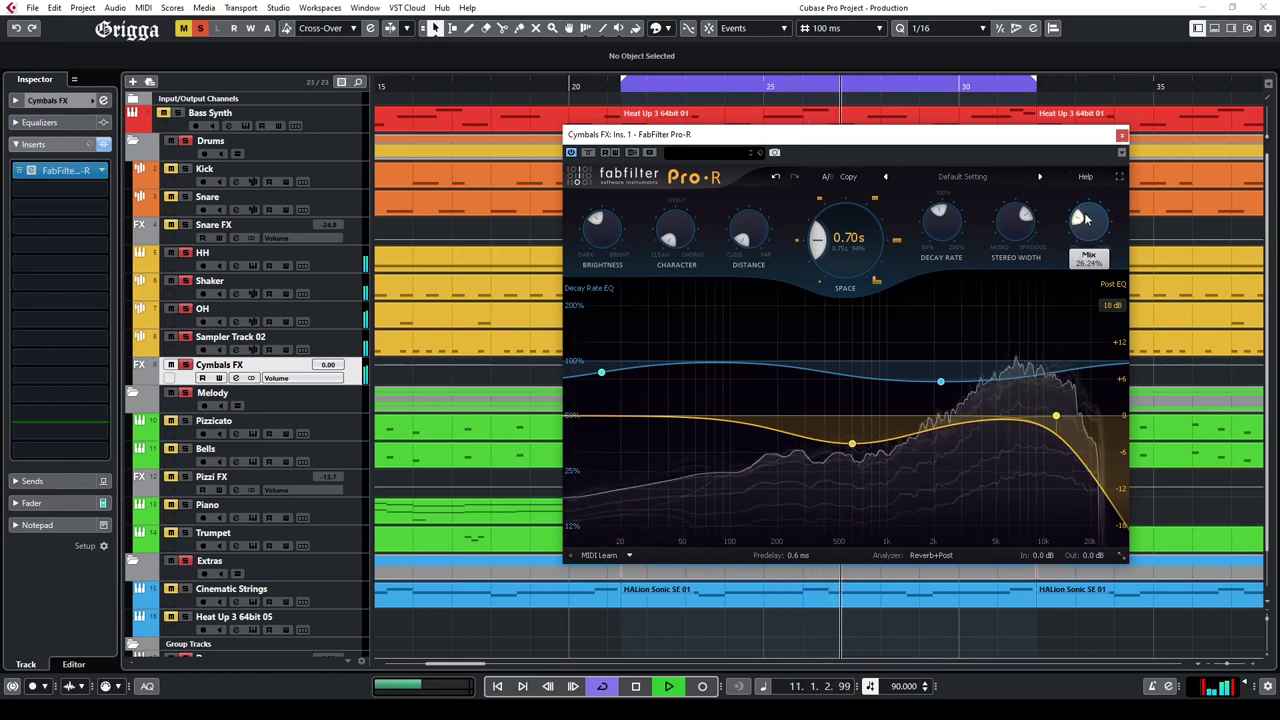
click(1122, 135)
Step: Lower the Cymbals FX fader to -11.2 in the mixer and bring Bass Synth, Kick, Snare and Snare FX back into playback
key(F3)
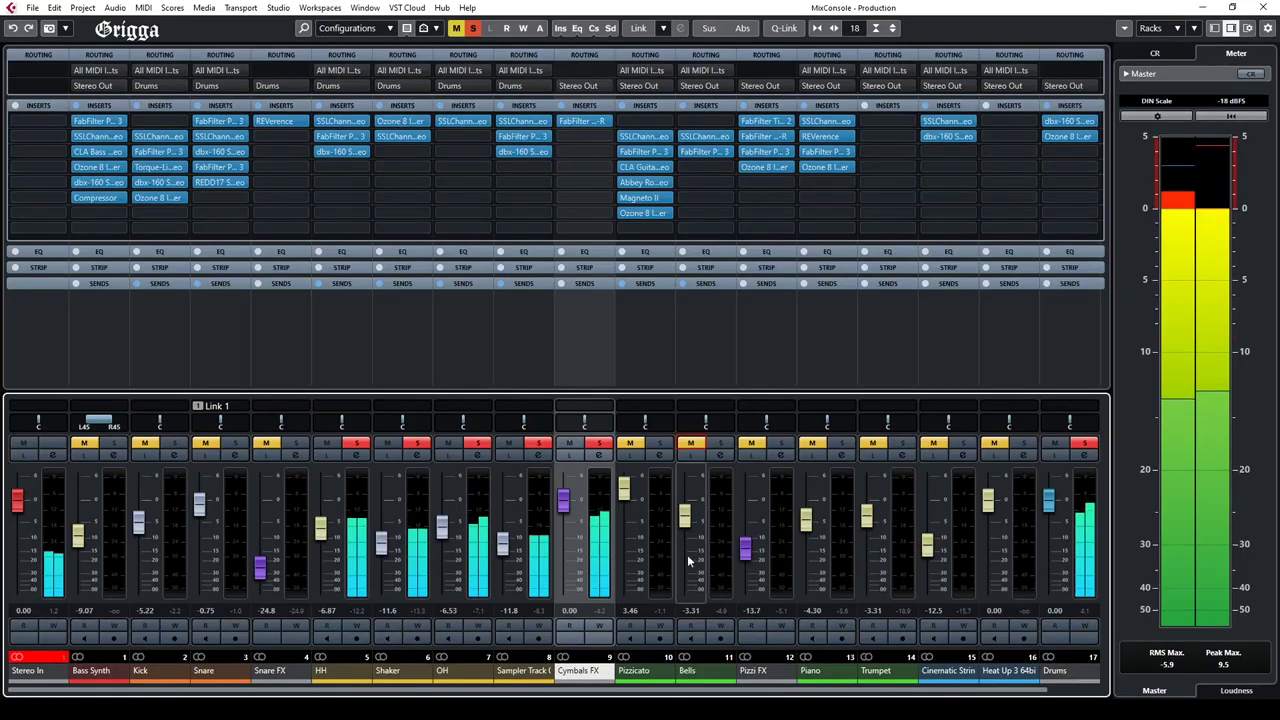
drag(563, 500, 557, 546)
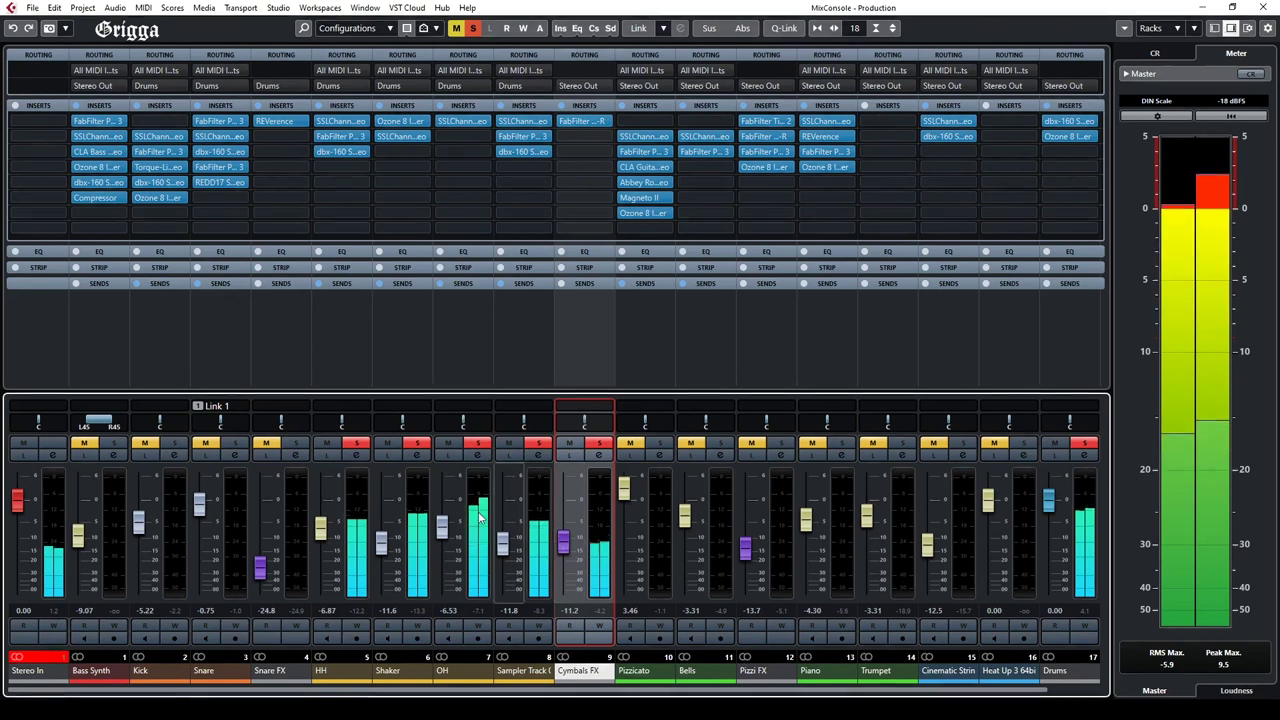
click(274, 444)
click(141, 444)
click(89, 446)
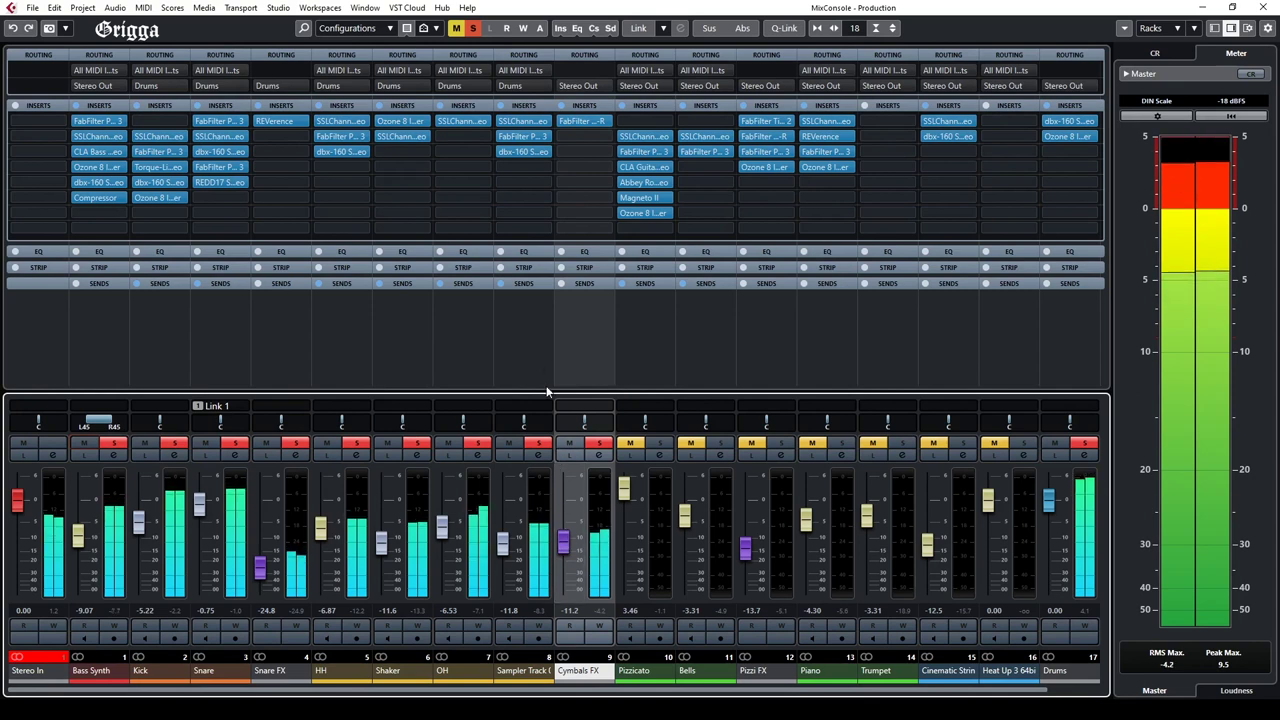
click(1270, 9)
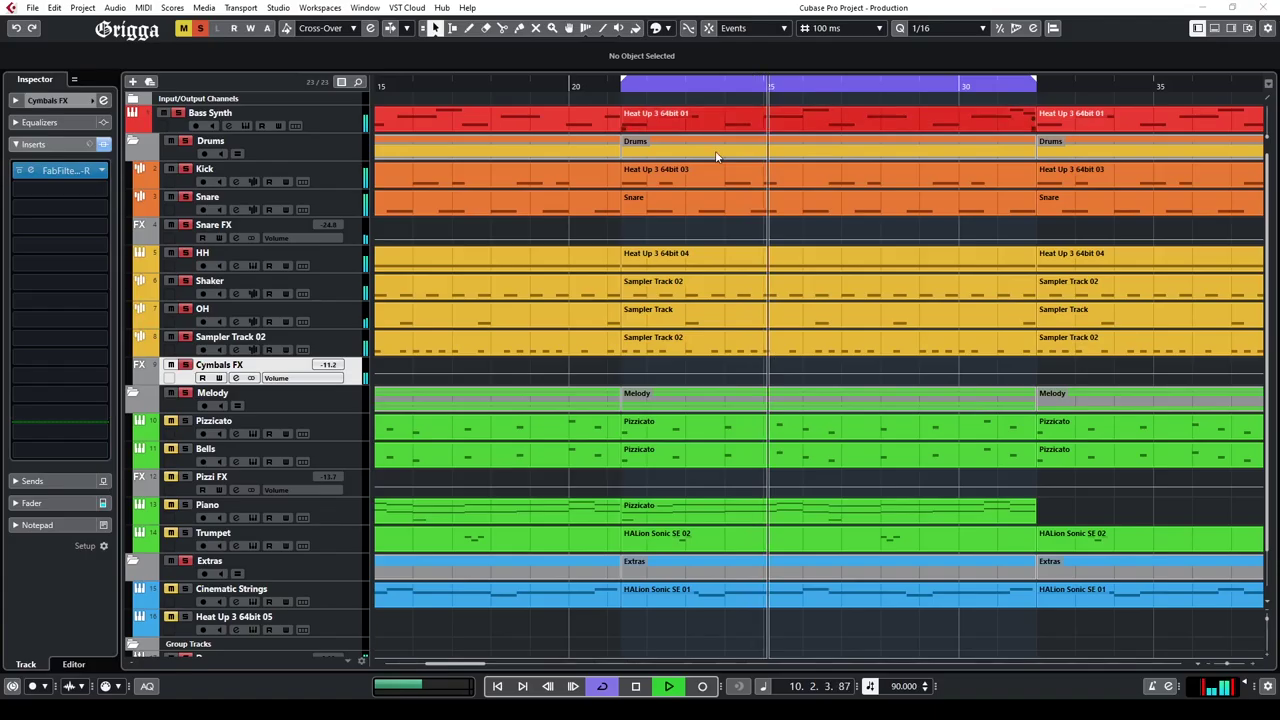
Step: Duplicate the HH, Shaker, OH and Sampler Track 02 tracks
click(316, 268)
shift+click(343, 338)
right_click(344, 340)
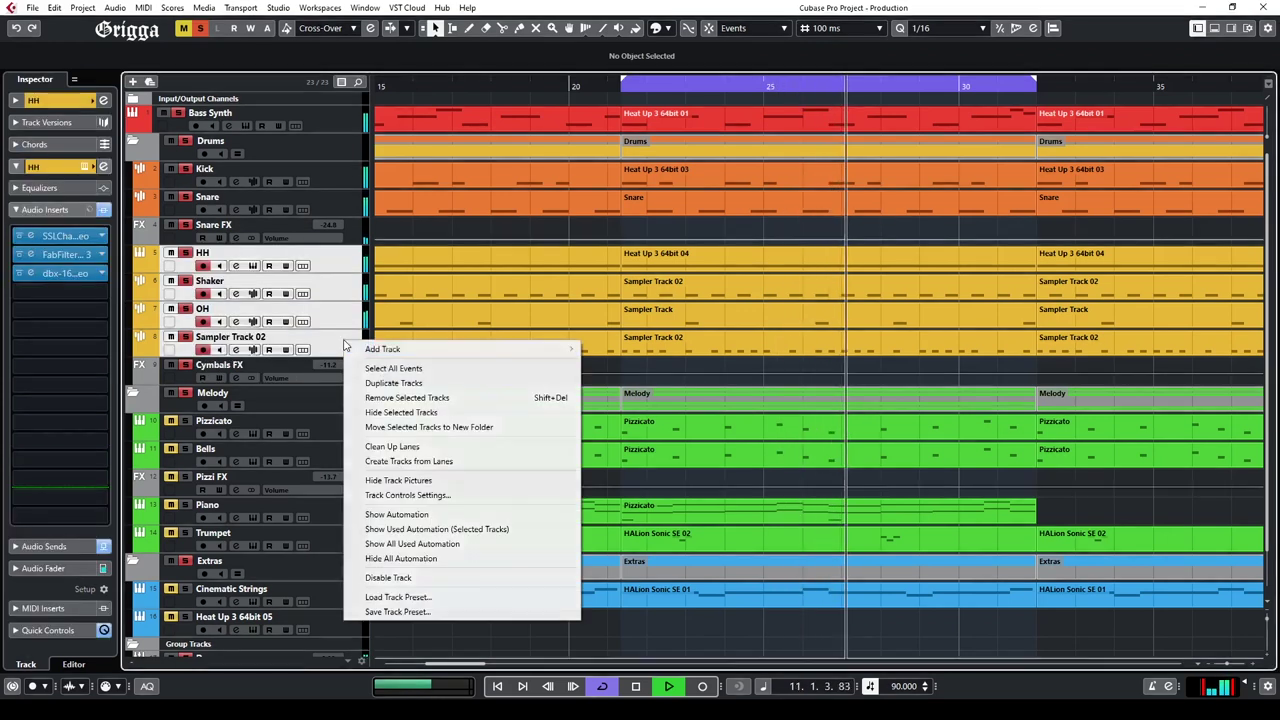
click(408, 384)
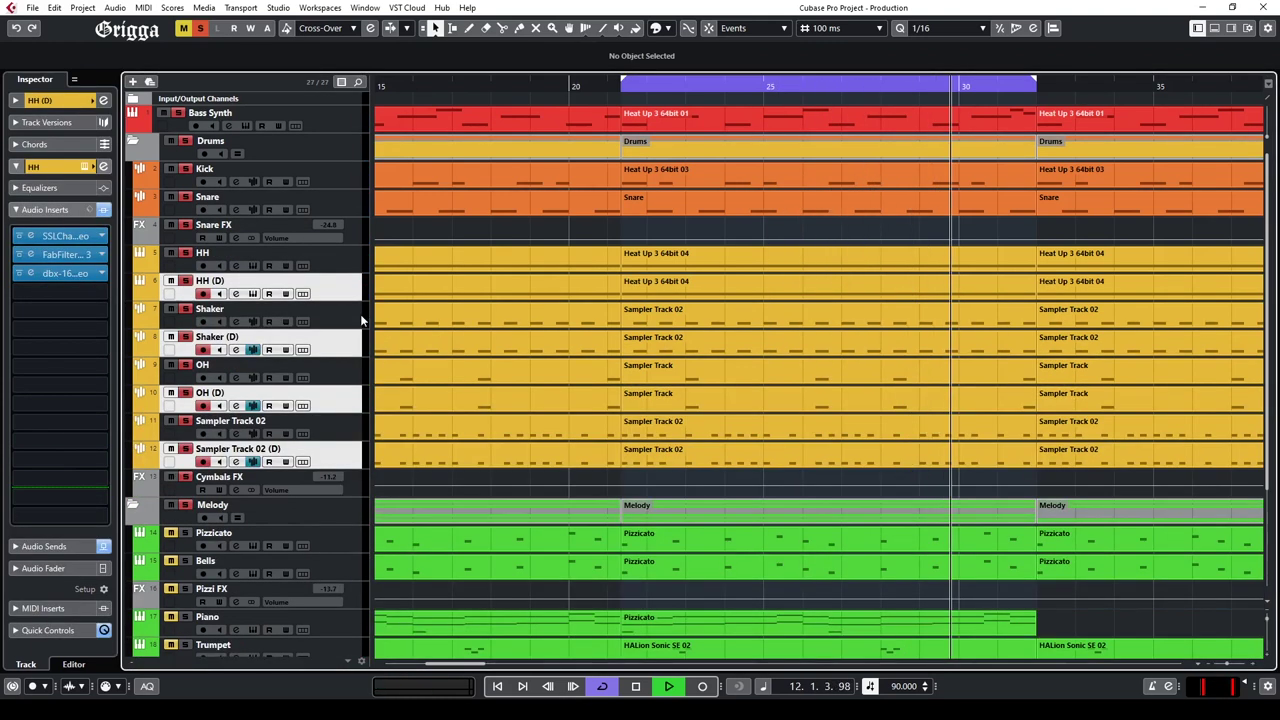
Step: Remove the duplicated OH (D) track and hide the Sampler Control editor
double_click(342, 383)
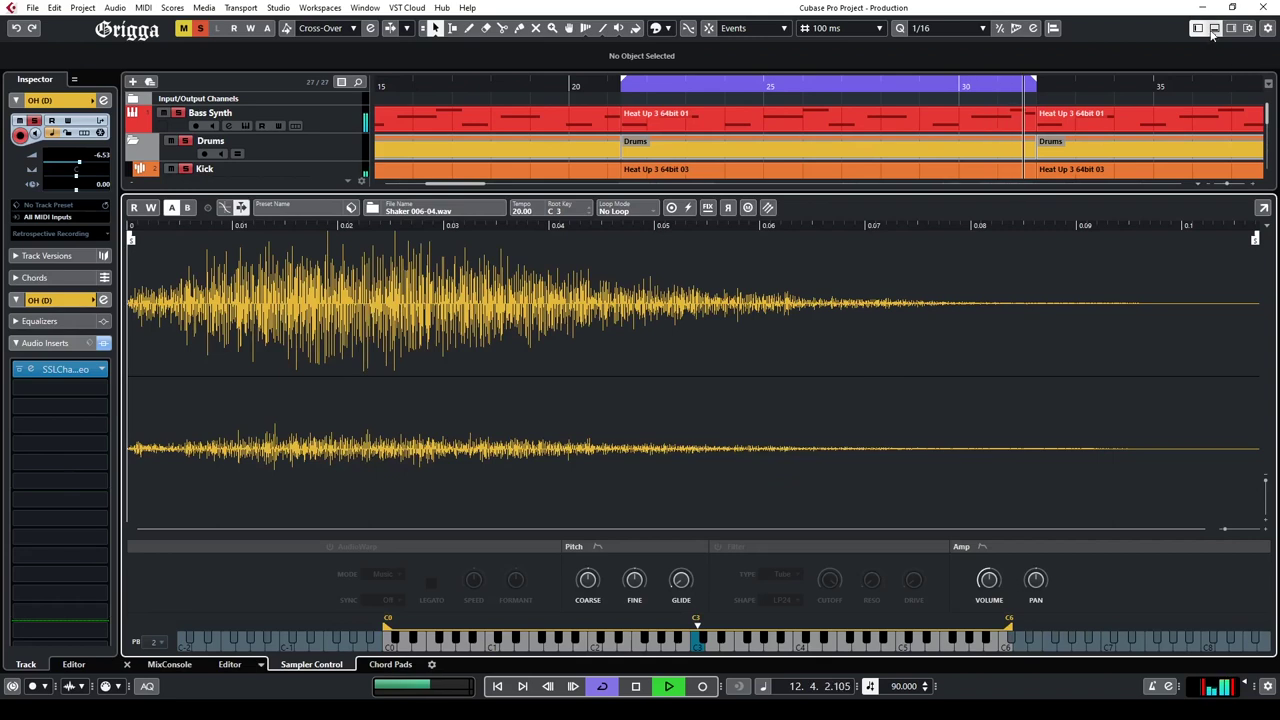
click(1213, 32)
right_click(343, 398)
click(366, 440)
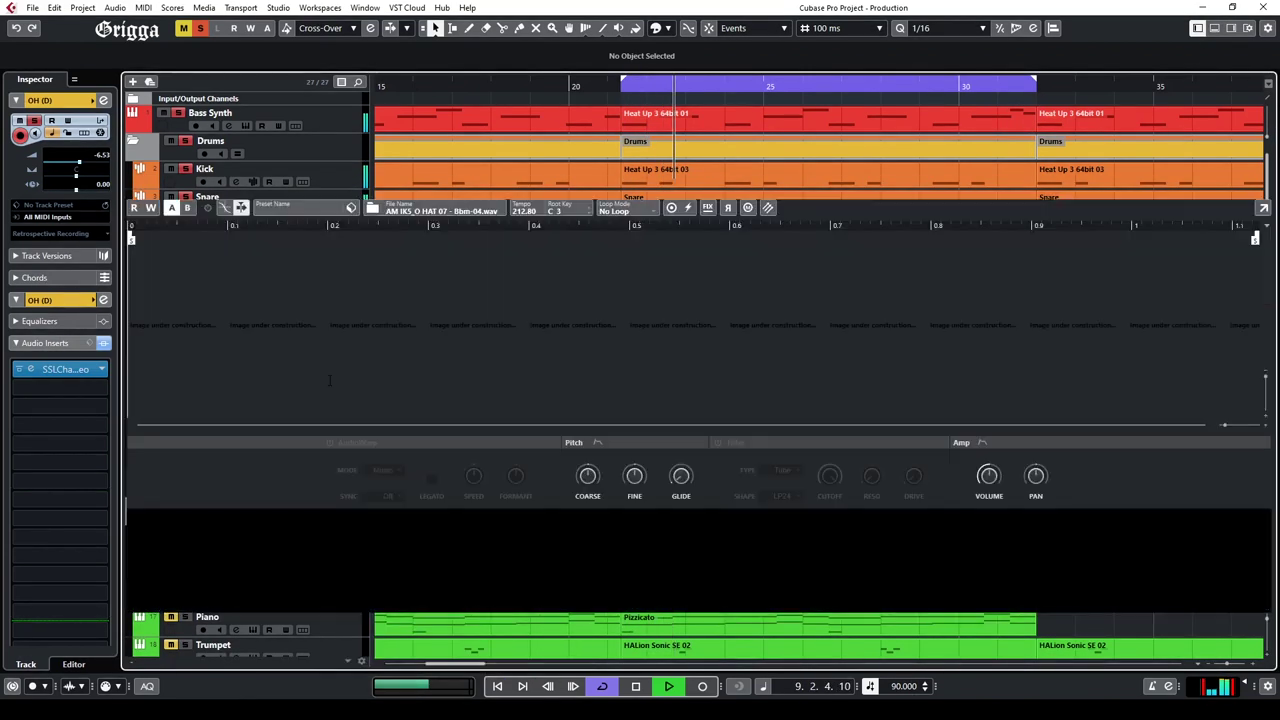
click(1213, 30)
shift+click(327, 406)
right_click(325, 406)
click(370, 457)
Step: Open the MixConsole with HH and HH (D) selected and save the project
click(337, 285)
shift+click(330, 258)
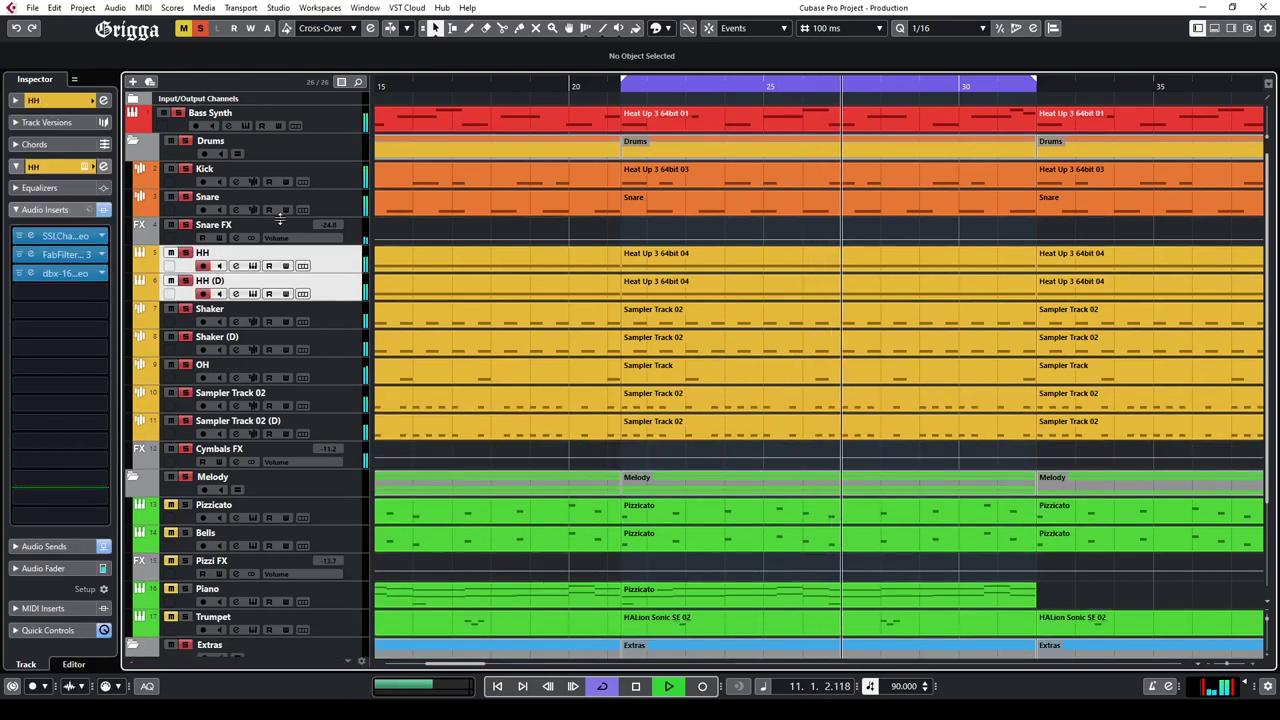
click(278, 7)
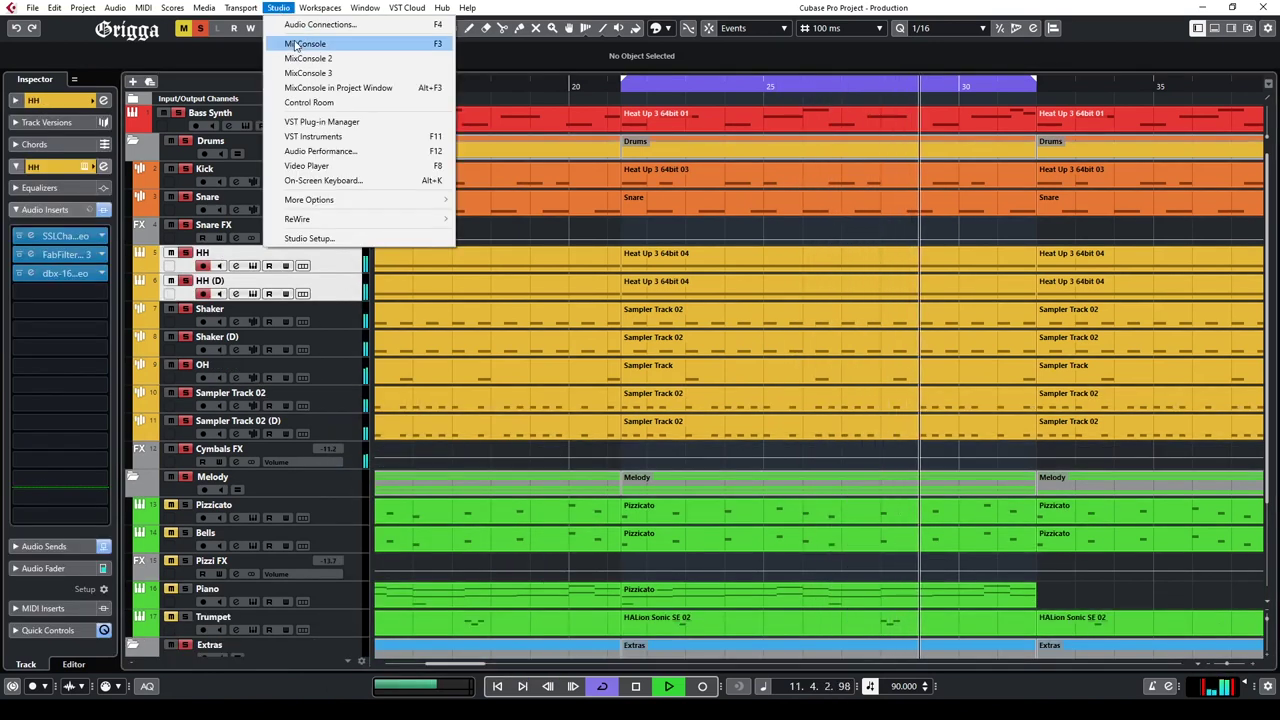
click(295, 45)
click(33, 7)
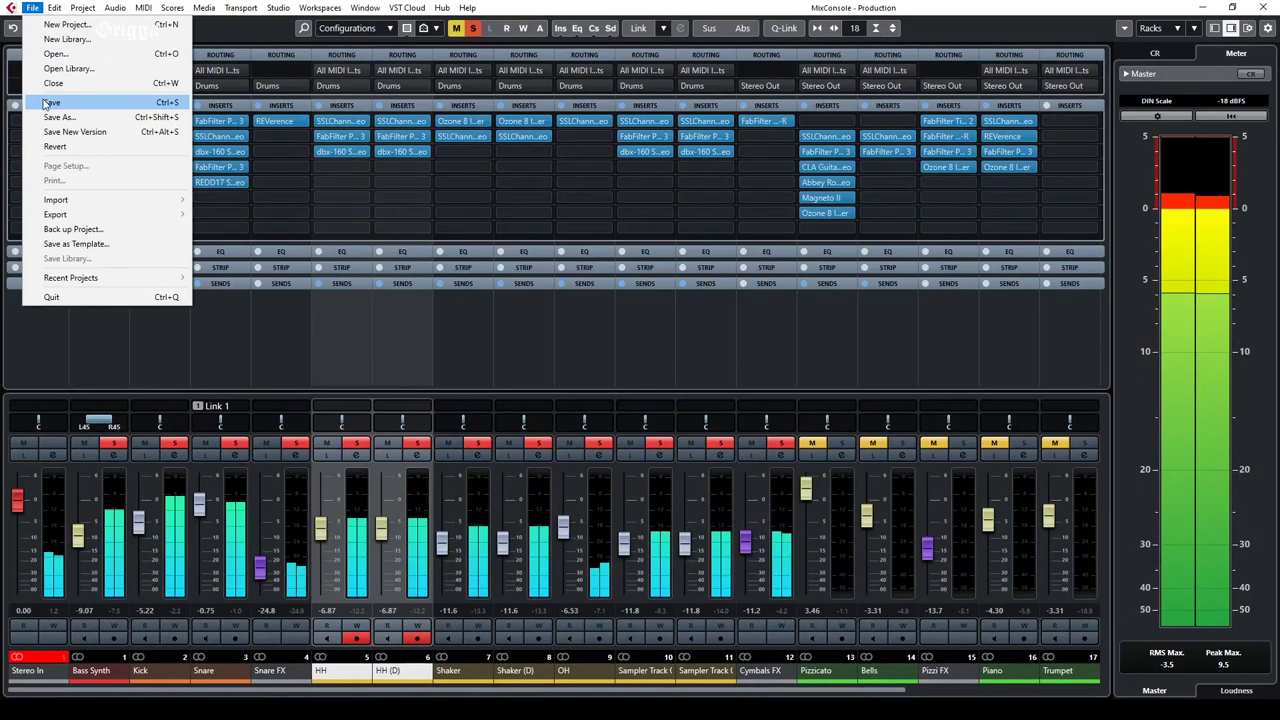
click(45, 103)
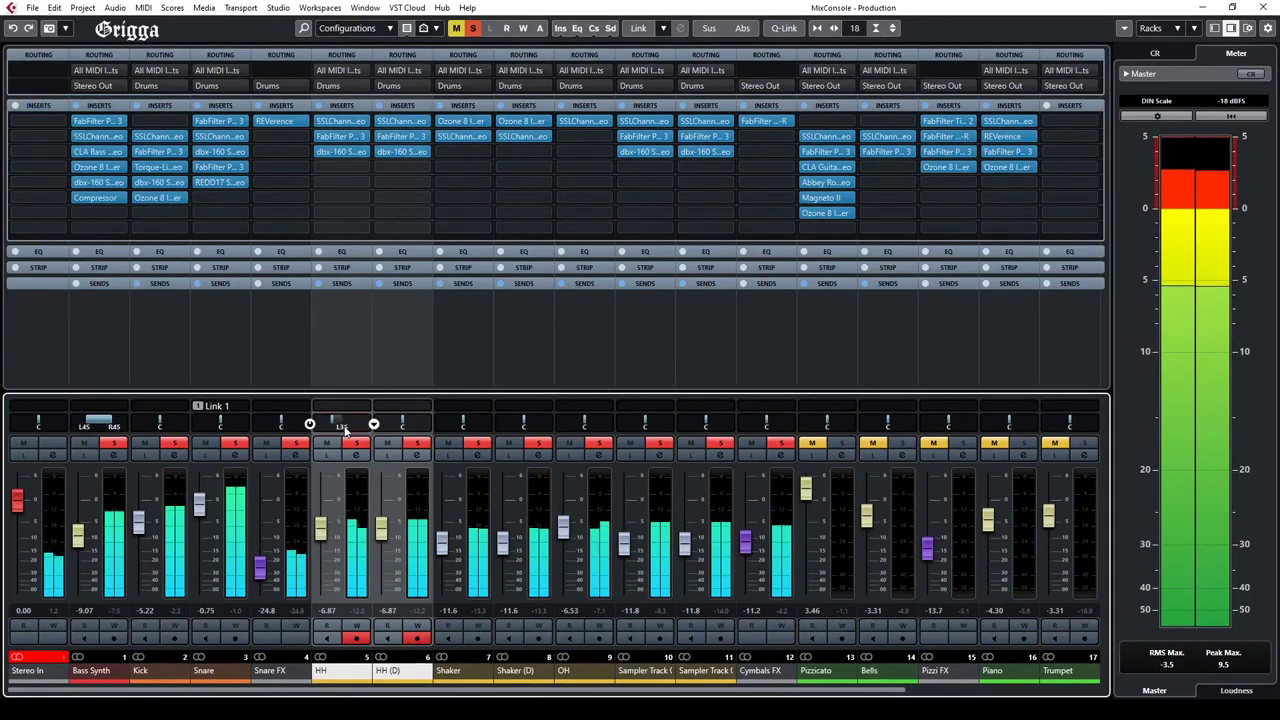
Step: Pan HH to L45, HH (D) to R45, Shaker to L40 and Shaker (D) to R40
text(5)
key(Return)
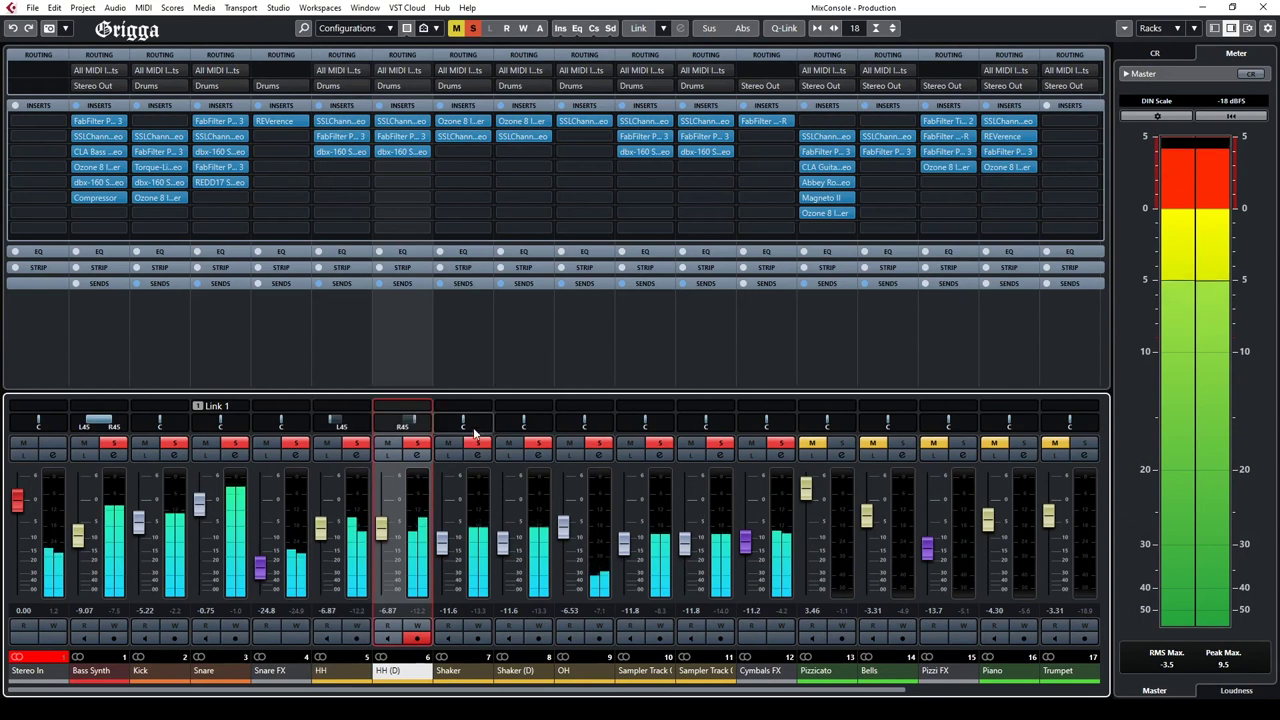
text(L40)
key(Return)
double_click(524, 430)
text(R40)
key(Return)
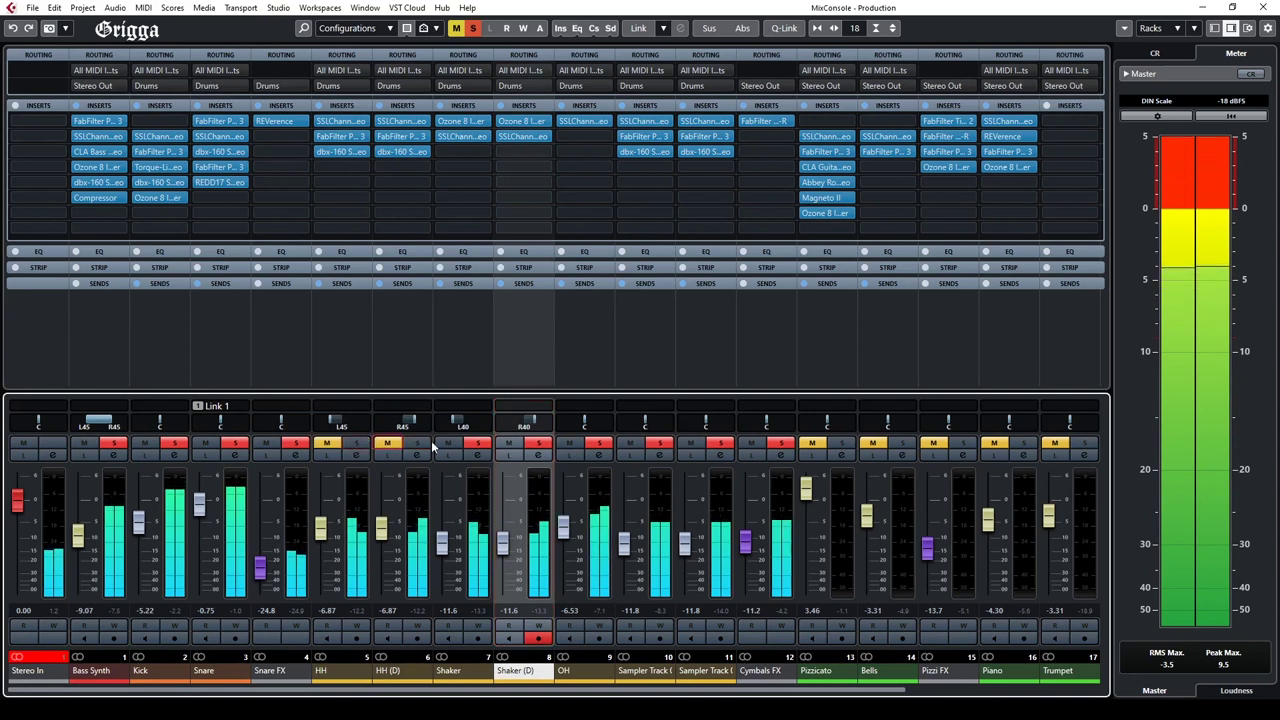
Step: Pan Sampler Track 02 to L33 and its duplicate to R33
drag(650, 428, 628, 428)
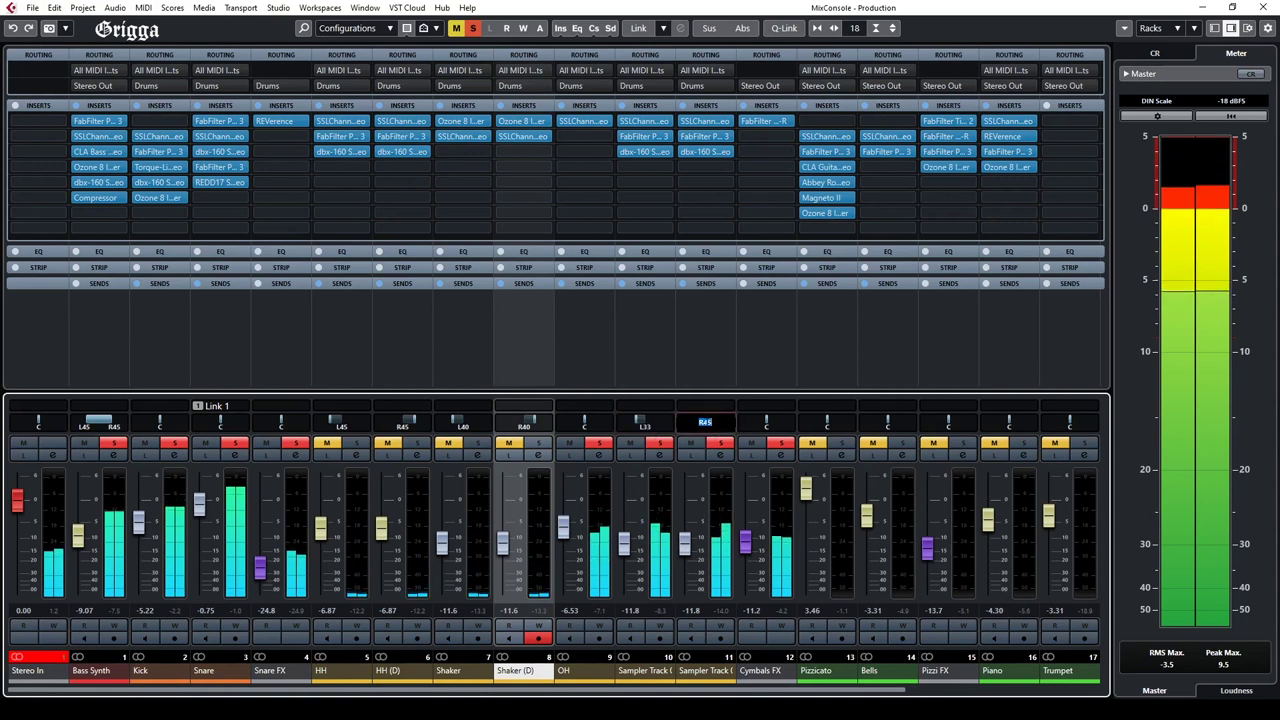
drag(705, 428, 697, 428)
click(722, 490)
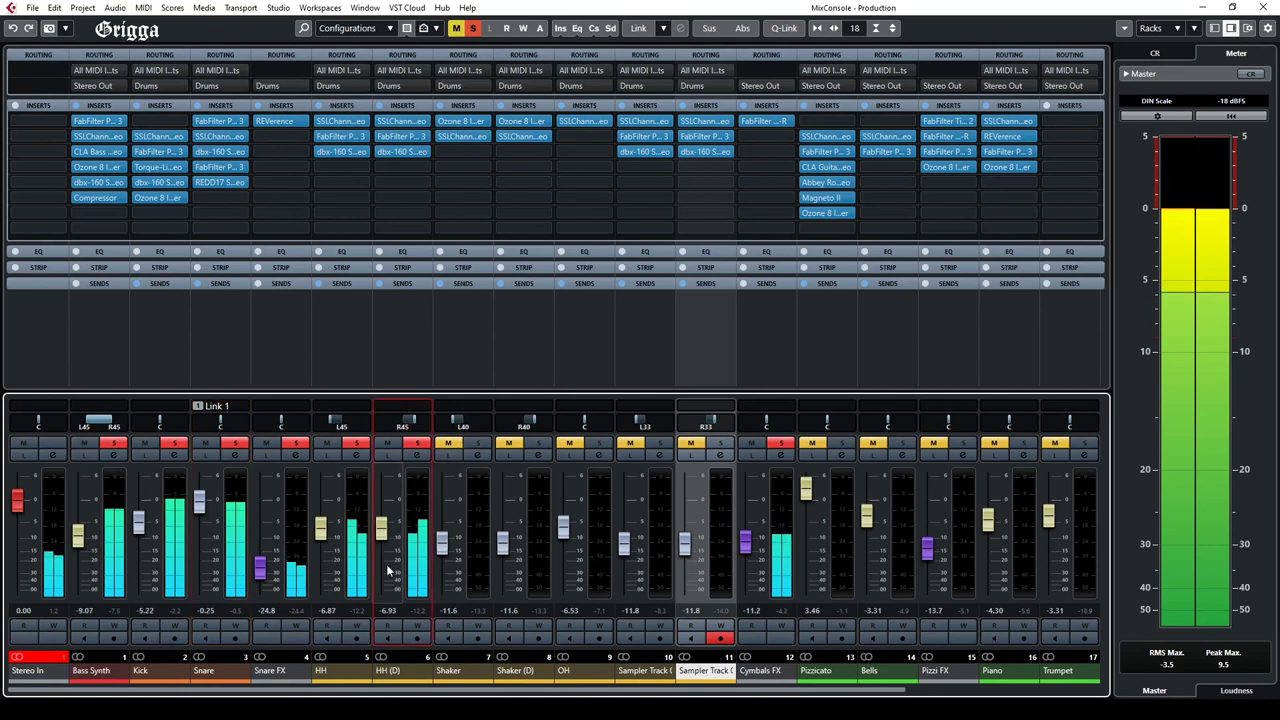
Step: Set the HH and HH (D) levels to -6.93 and the Shaker and Shaker (D) levels to -15.6
click(415, 541)
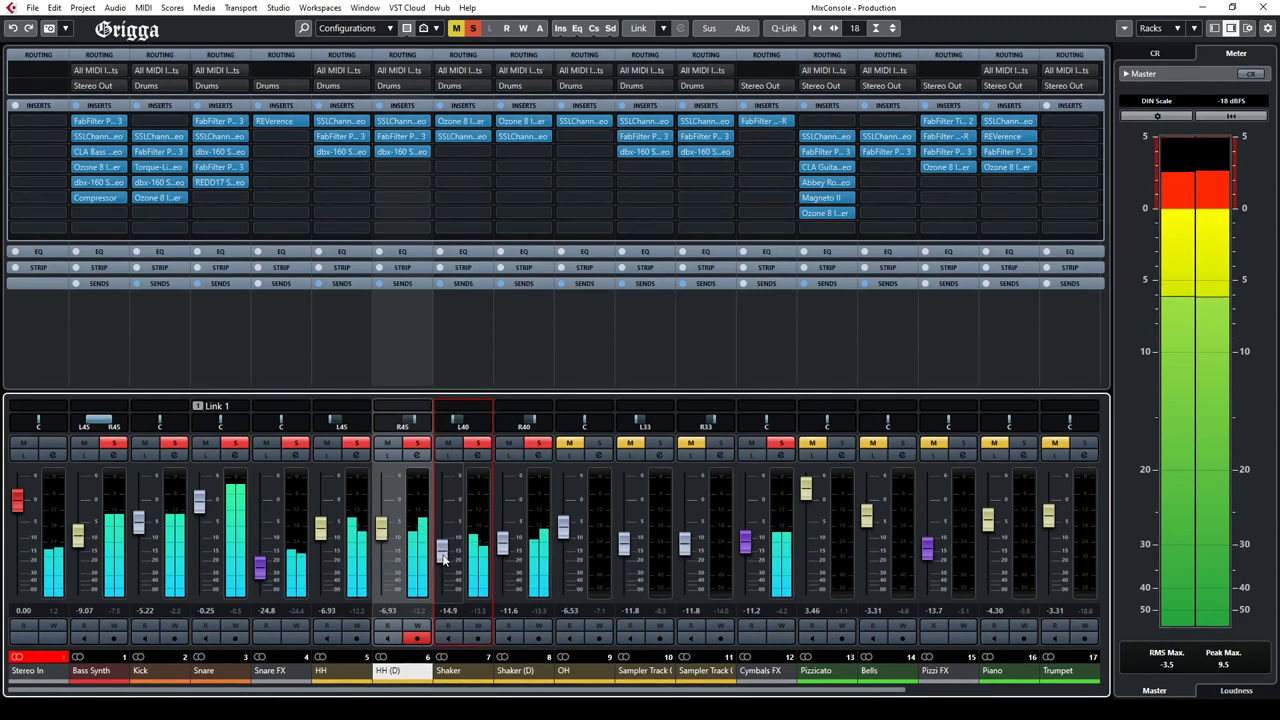
double_click(508, 611)
text(-15.6)
click(537, 585)
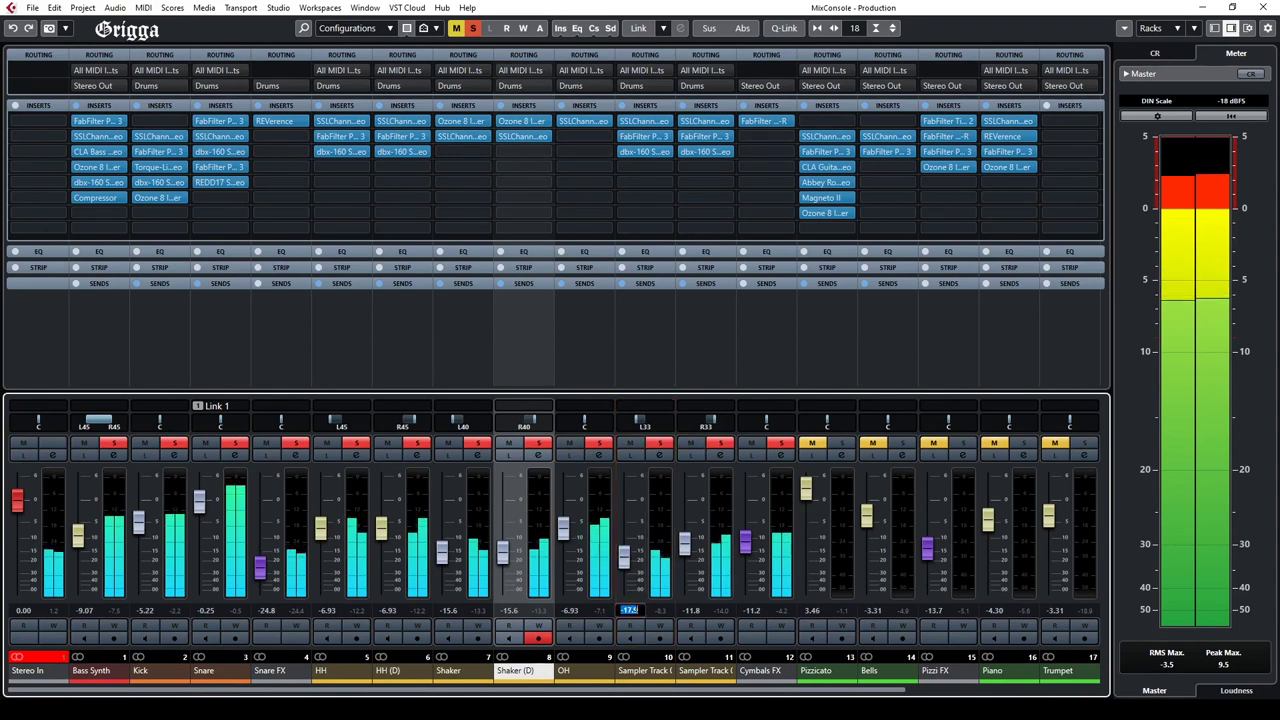
Step: Set the levels of Sampler Track 02 and its duplicate to -18.5
text(-17.9)
key(Return)
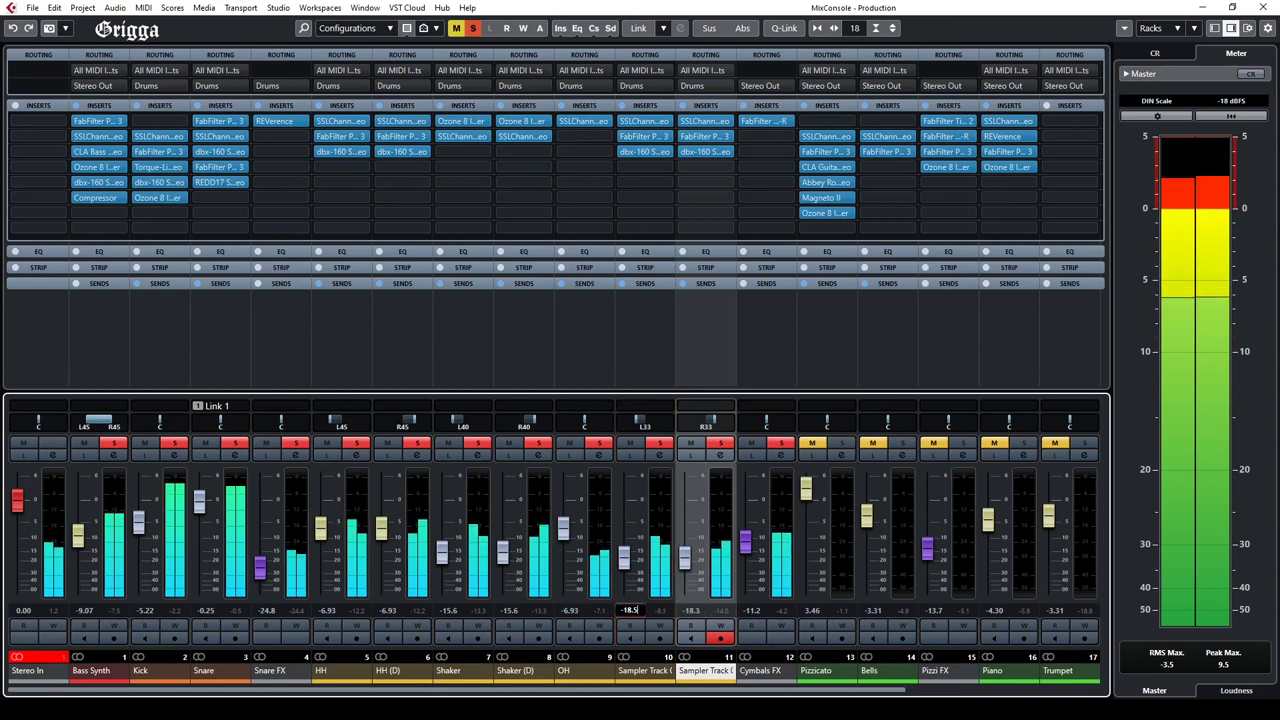
key(Return)
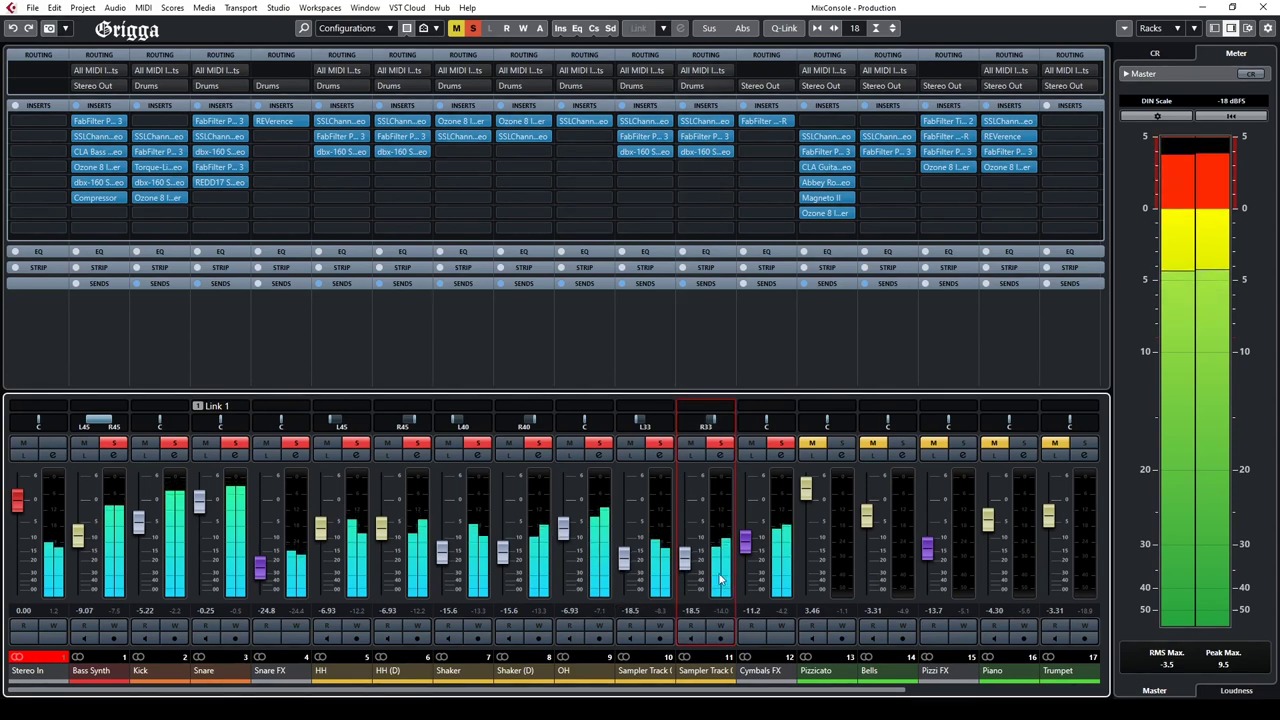
Step: Solo the Pizzicato, Bells, Piano, Trumpet and Cinematic Strings tracks together with the drums
click(841, 443)
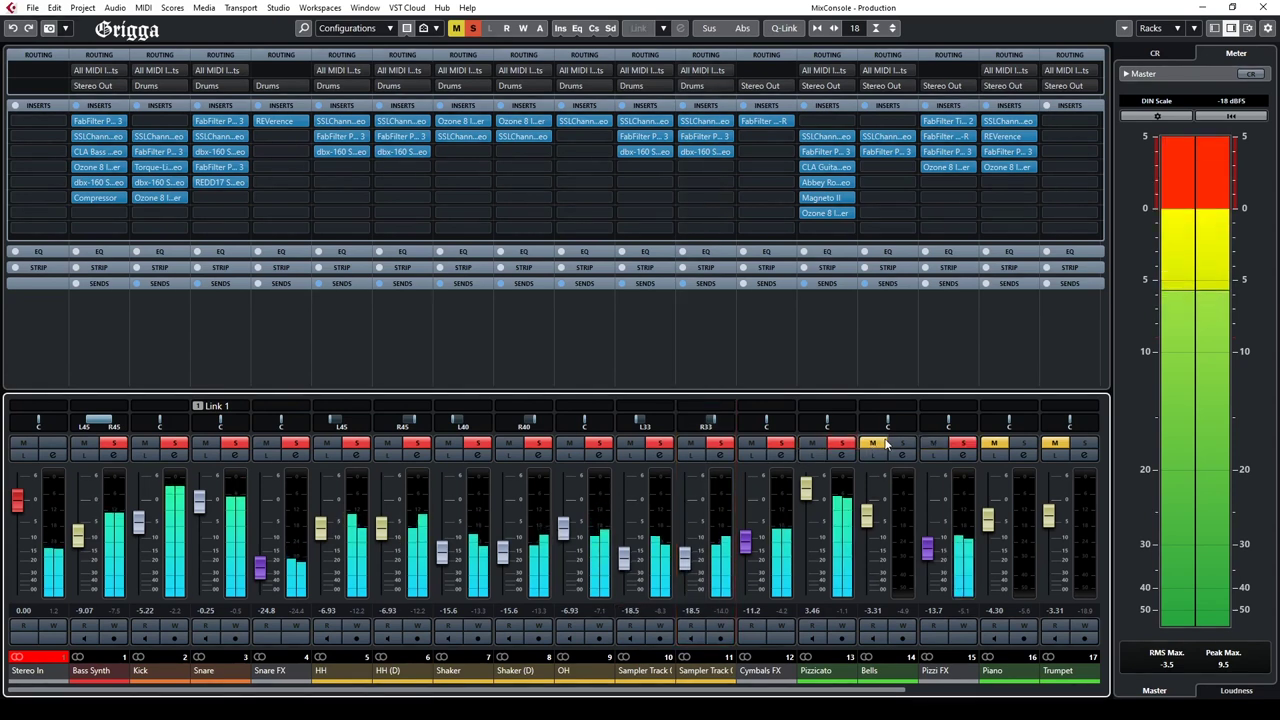
click(995, 443)
click(1201, 8)
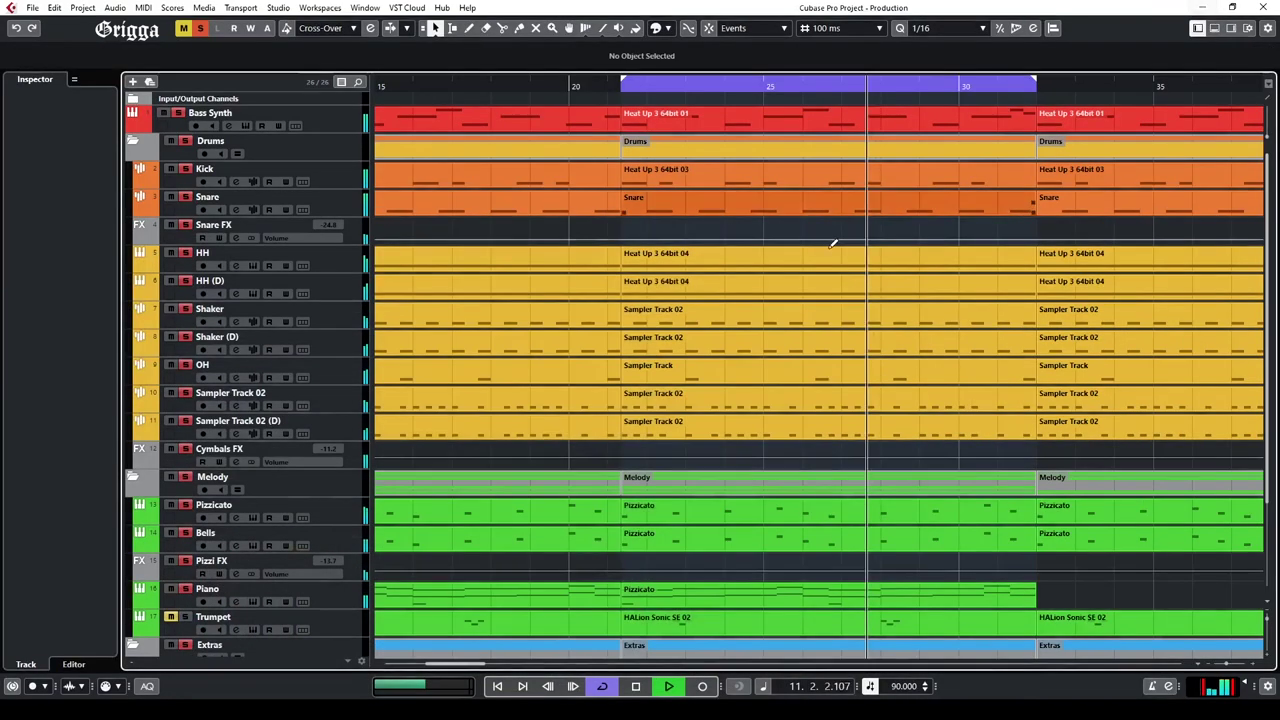
scroll(185, 527, down, 3)
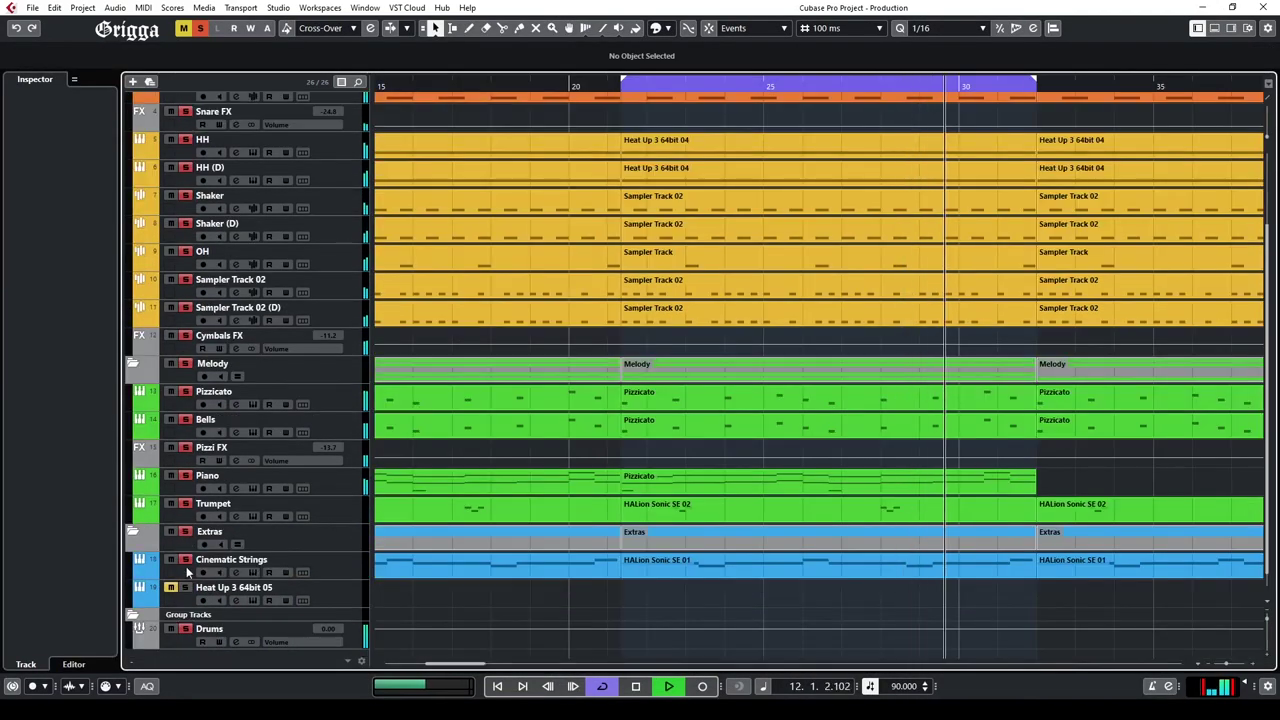
Step: Duplicate the Cinematic Strings track and open the MixConsole
right_click(362, 568)
click(420, 334)
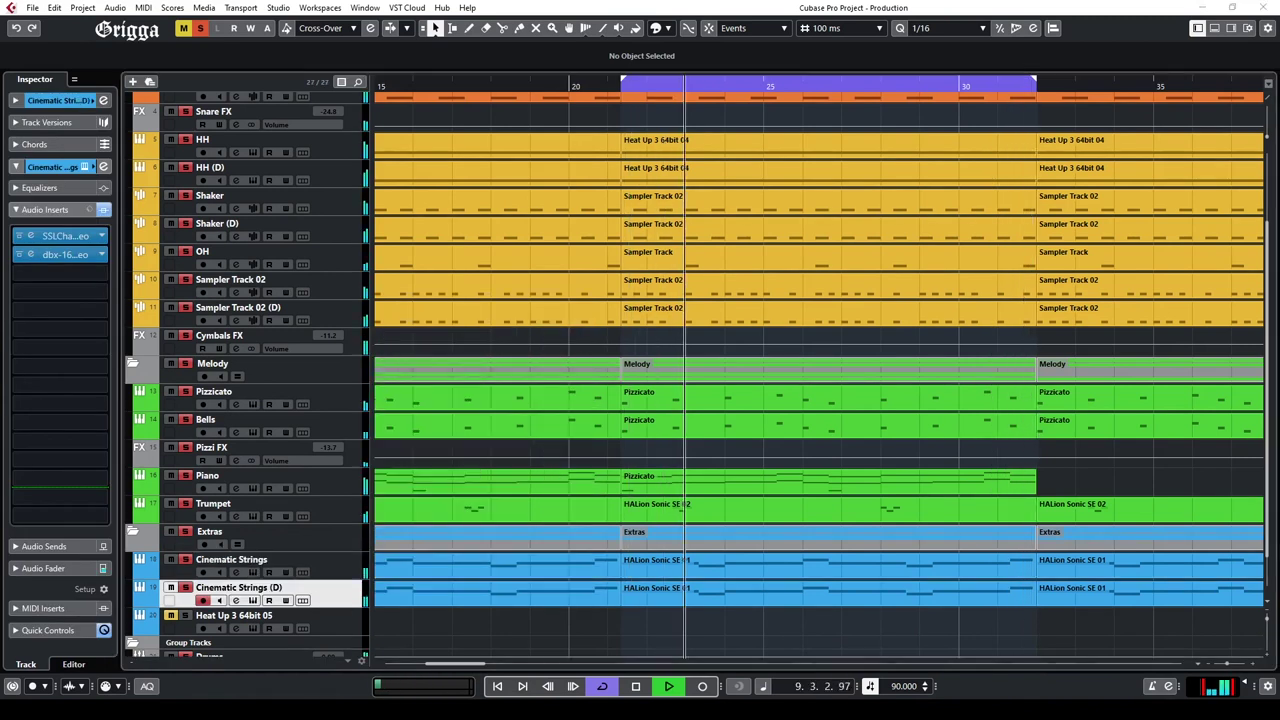
key(F3)
click(1043, 691)
Step: Pan Cinematic Strings to L80 and Cinematic Strings (D) to R80
double_click(870, 424)
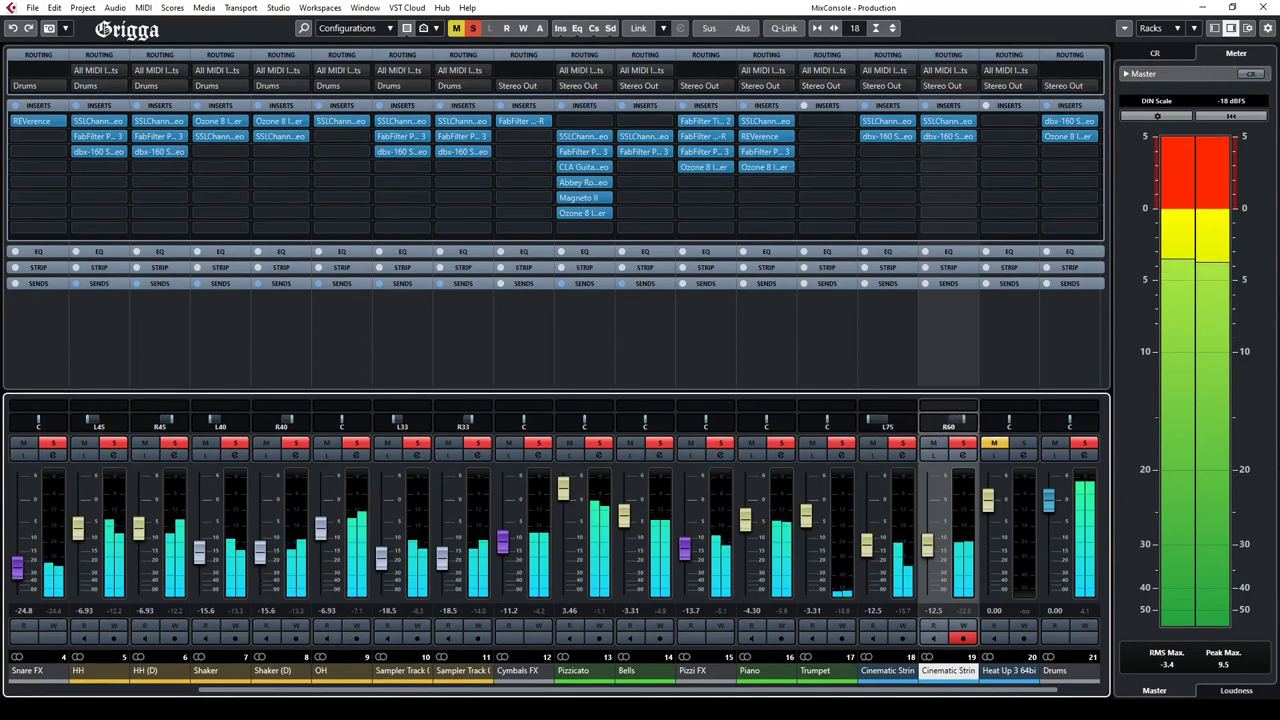
double_click(955, 424)
text(R80)
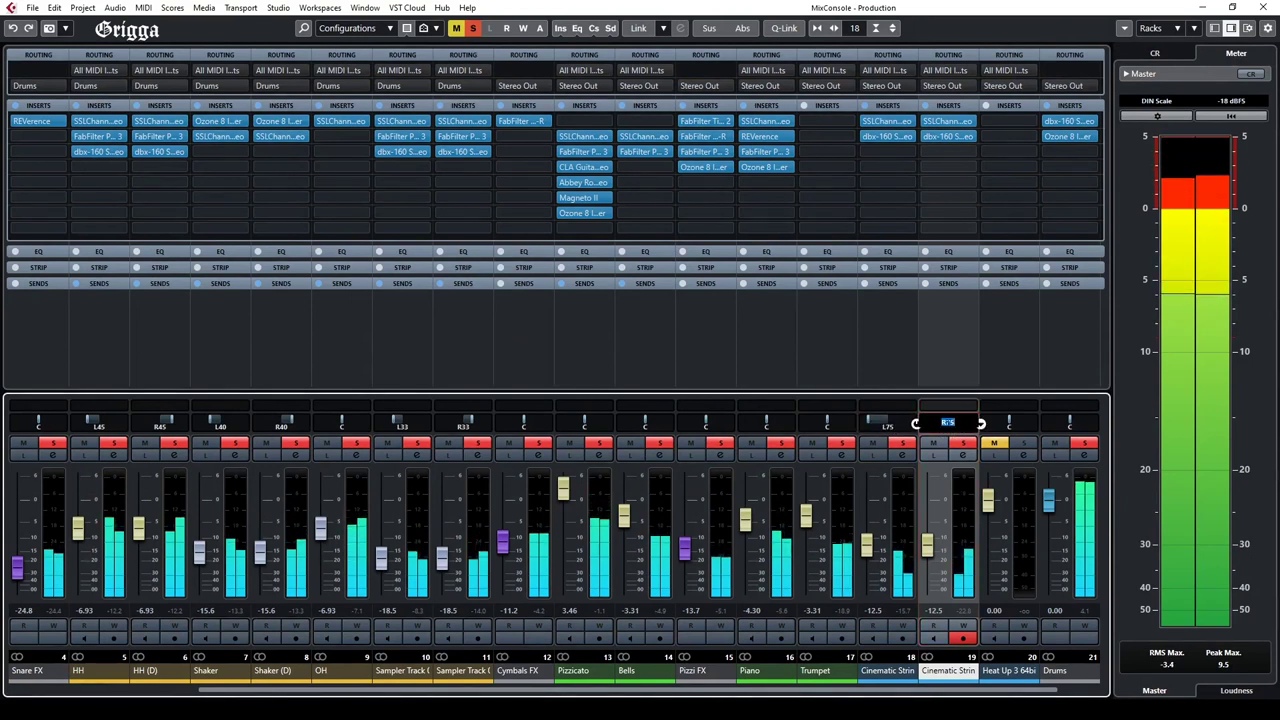
text(L80)
click(908, 505)
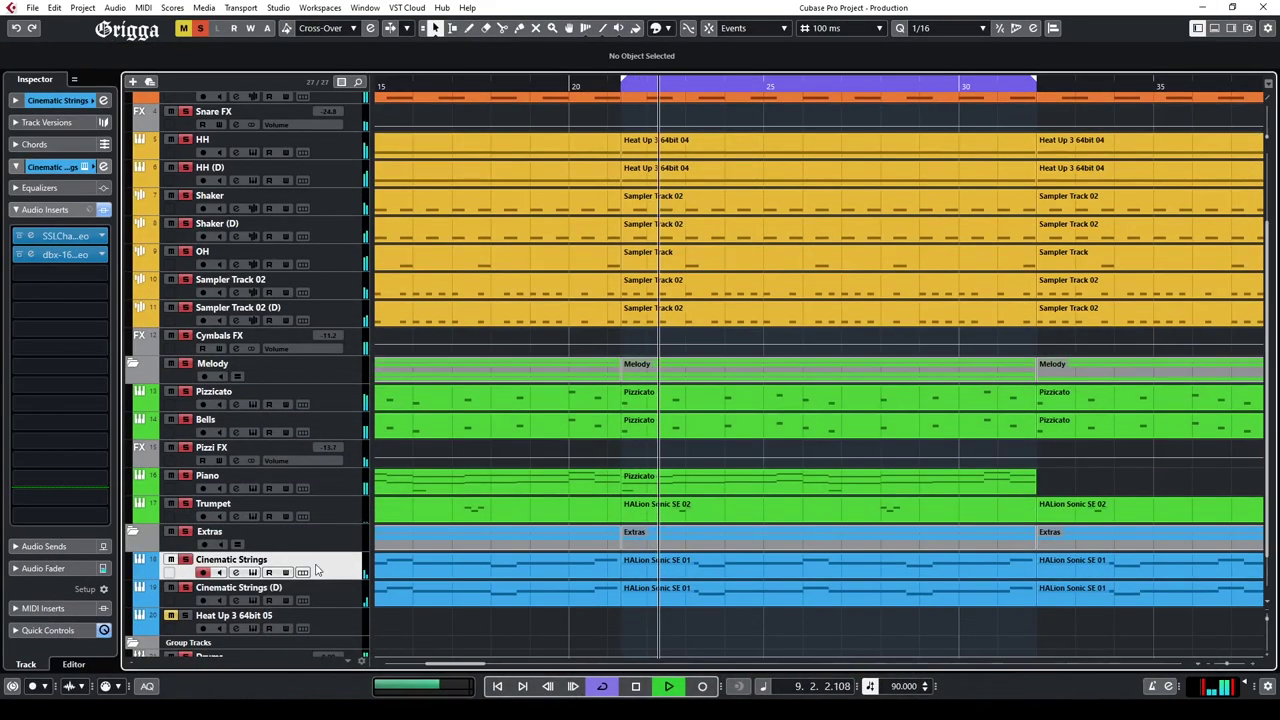
Step: Duplicate the Trumpet track, panning Trumpet to L95 and Trumpet (D) to R95
right_click(323, 515)
click(350, 275)
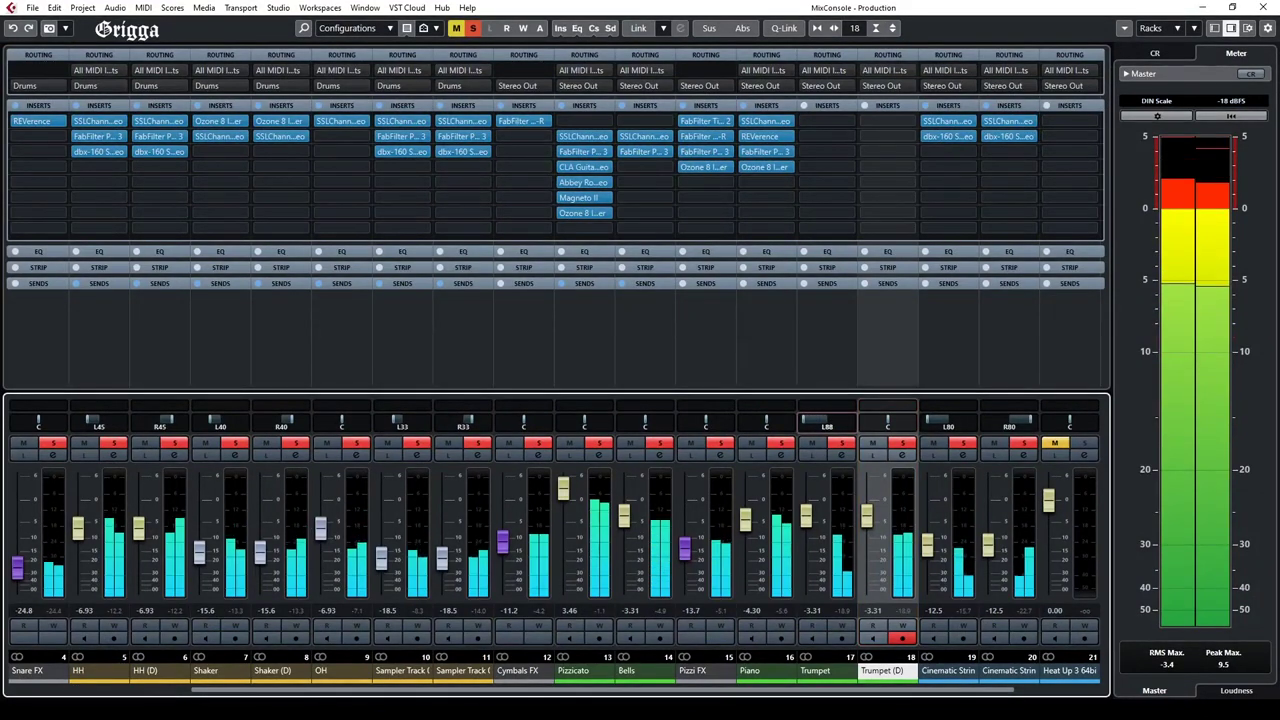
text(L95)
key(Return)
drag(879, 429, 901, 481)
click(787, 455)
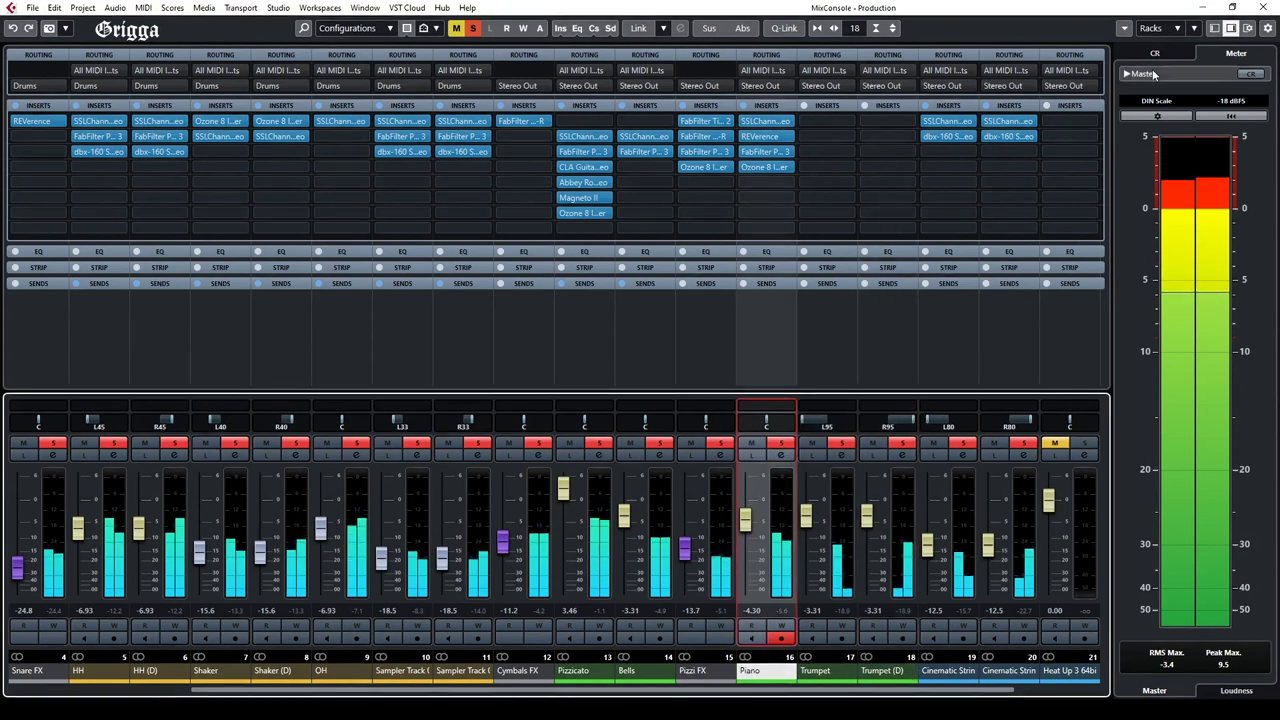
Step: Duplicate the Pizzicato and Bells tracks together in the project window
key(F3)
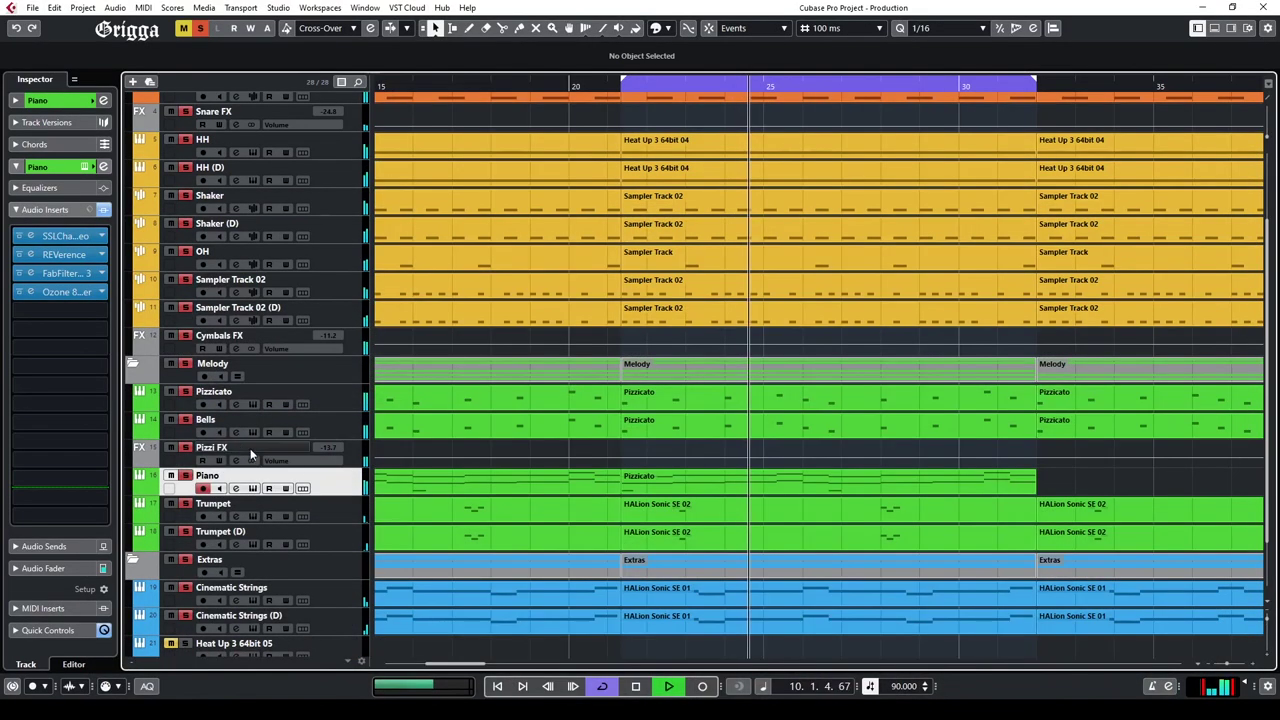
click(331, 426)
ctrl+click(333, 402)
right_click(336, 402)
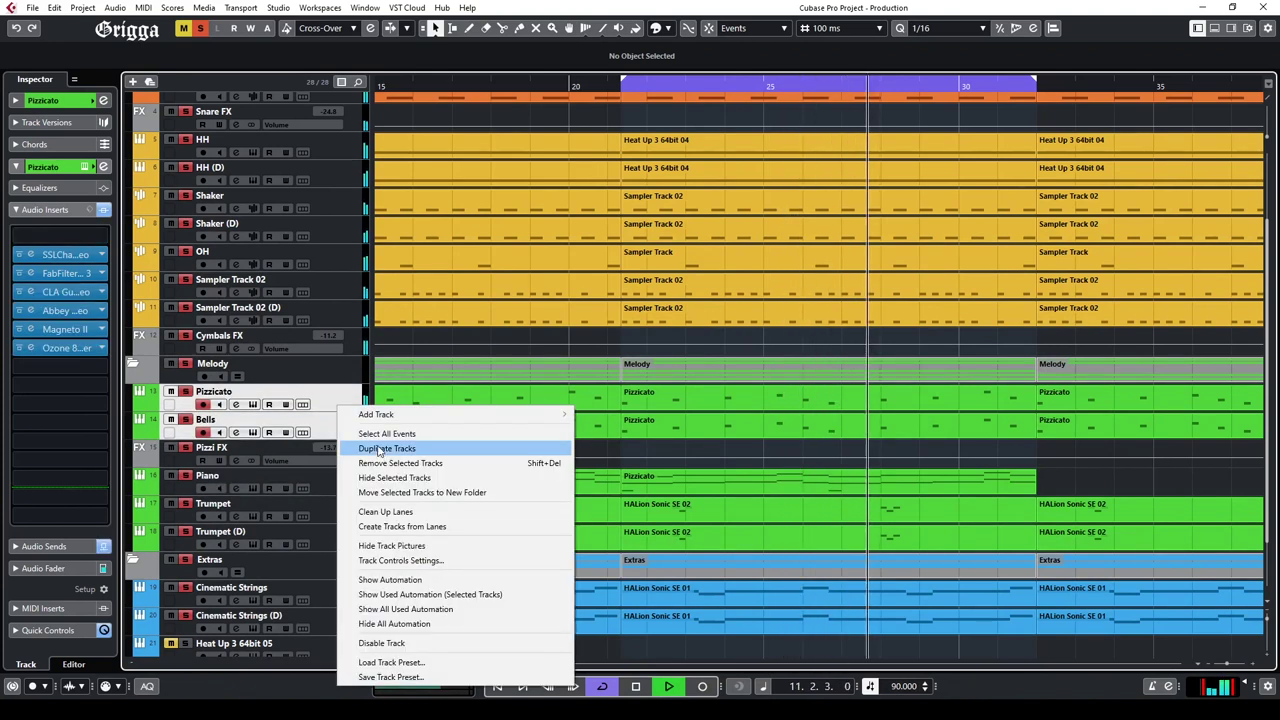
click(380, 448)
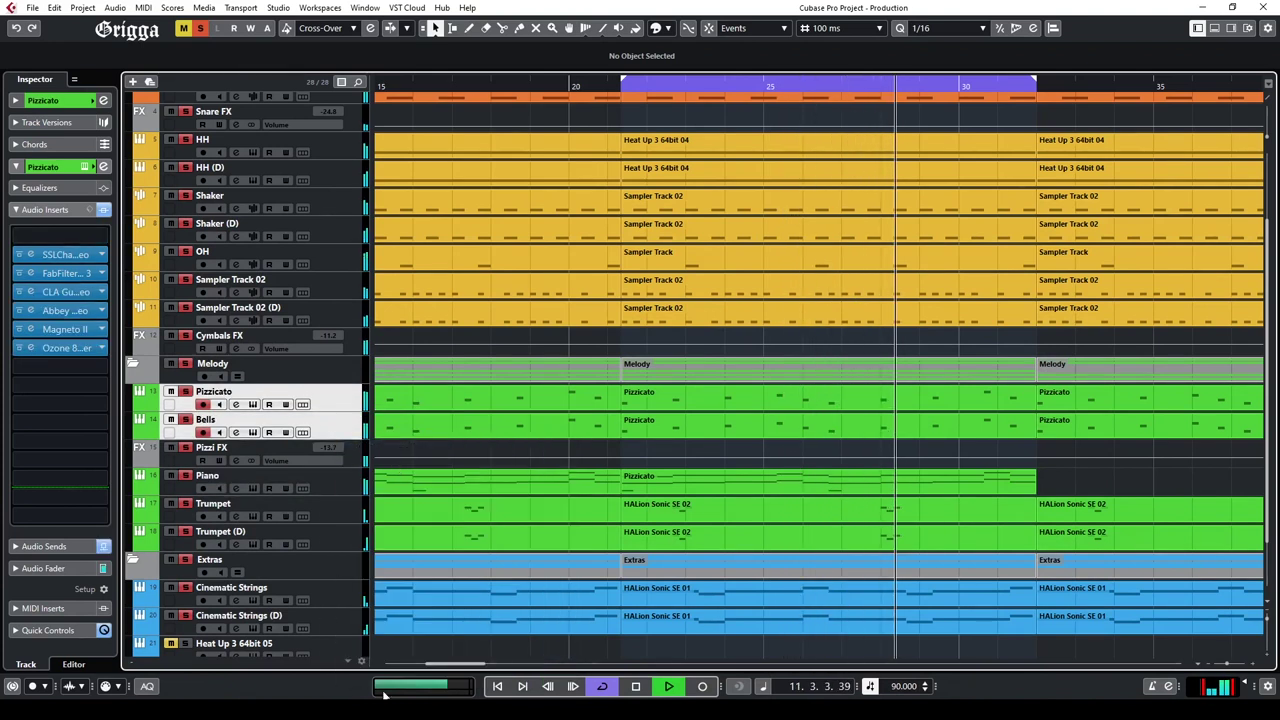
Step: Pan Pizzicato to L55 and Pizzicato (D) to R55 in the MixConsole
key(F3)
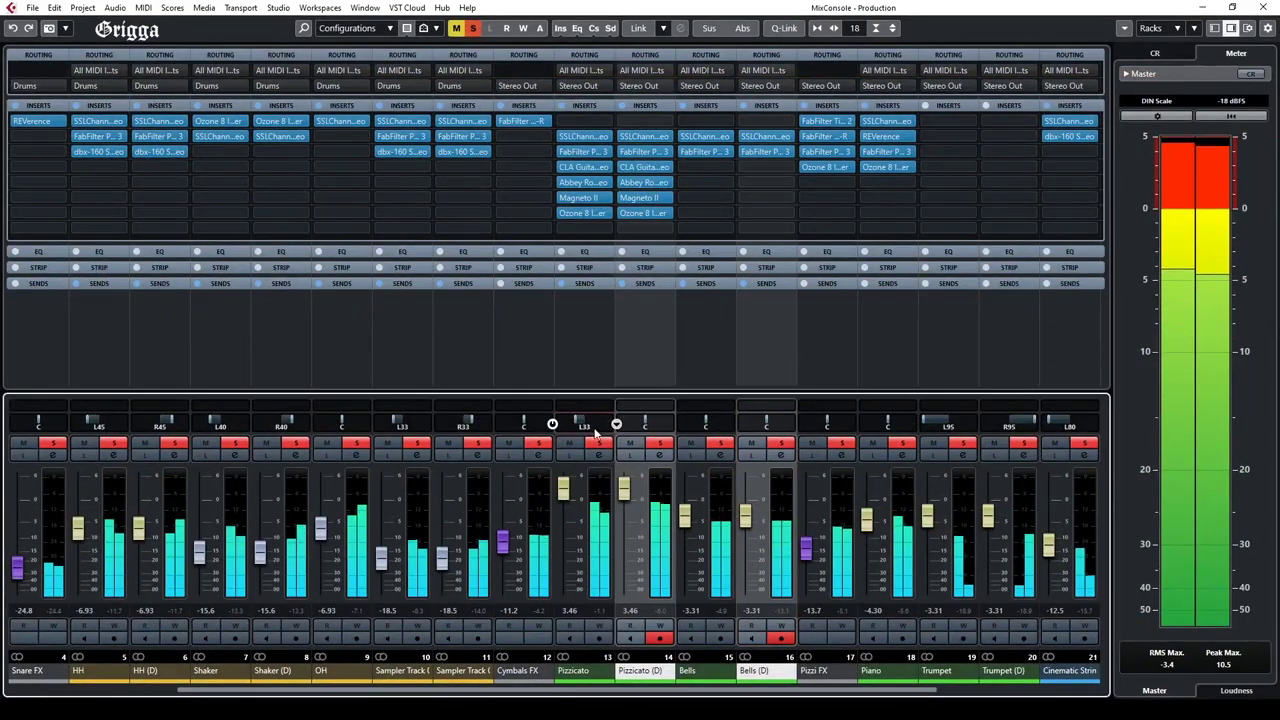
text(L55)
key(Return)
double_click(654, 426)
text(R55)
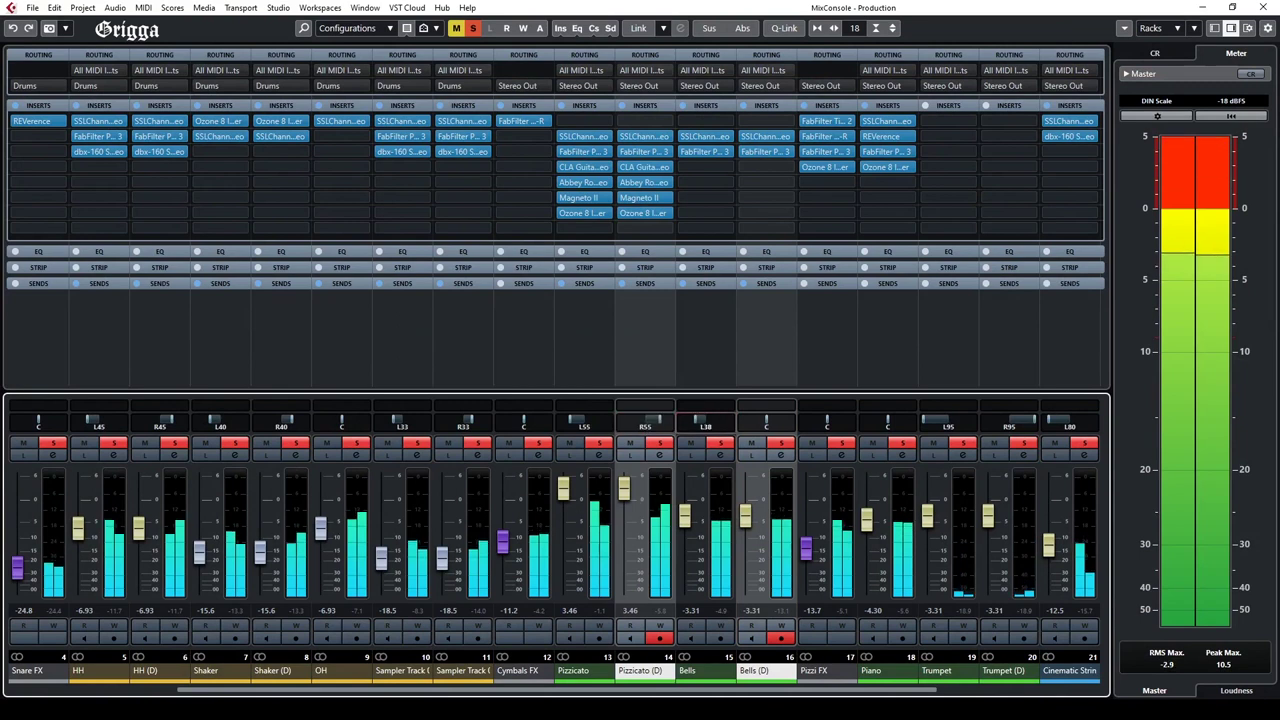
Step: Pan Bells to L60 and Bells (D) to R60
text(L60)
key(Return)
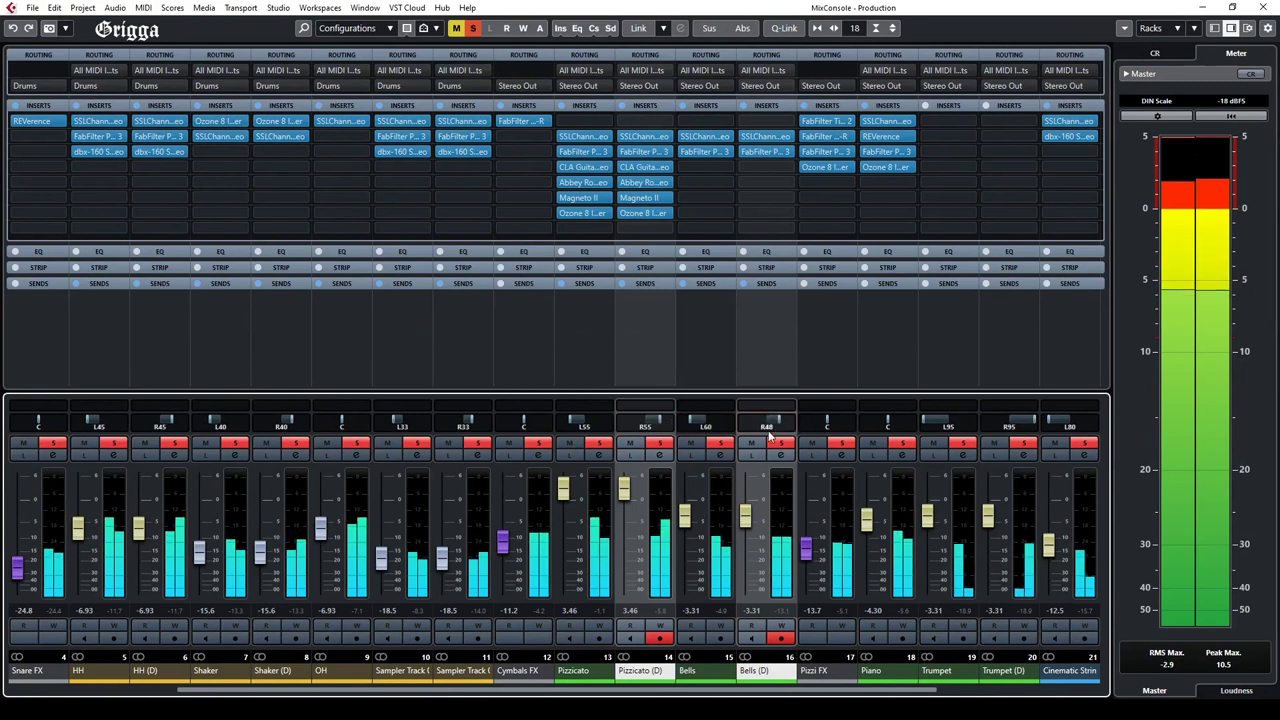
double_click(774, 428)
text(R60)
key(Return)
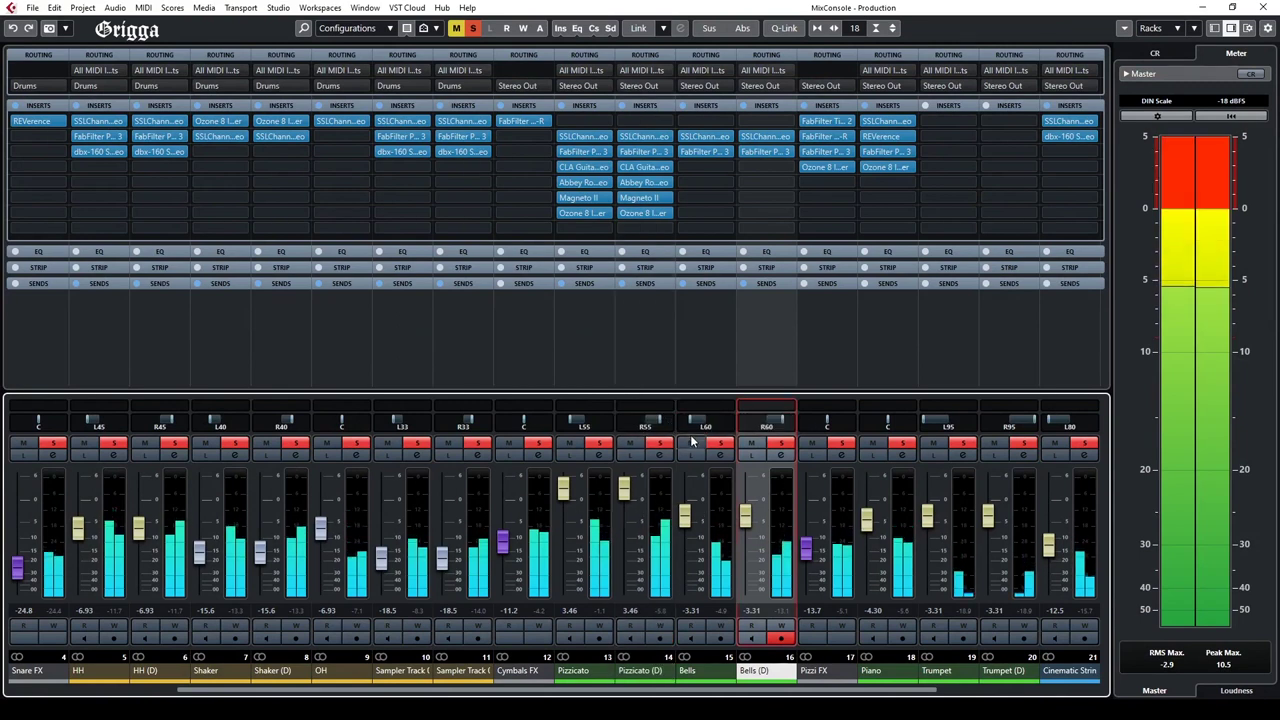
Step: Set the levels of Pizzicato, Pizzicato (D), Bells and Bells (D) to 0.00
ctrl+click(566, 495)
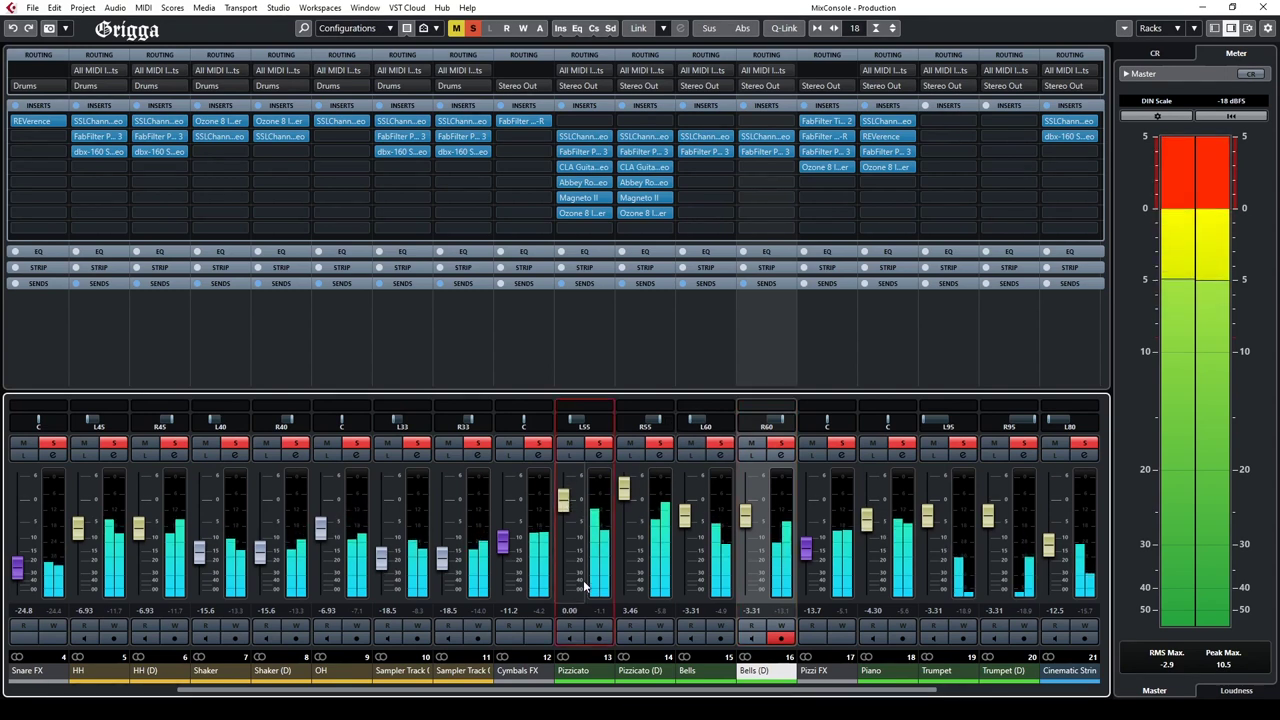
ctrl+click(630, 612)
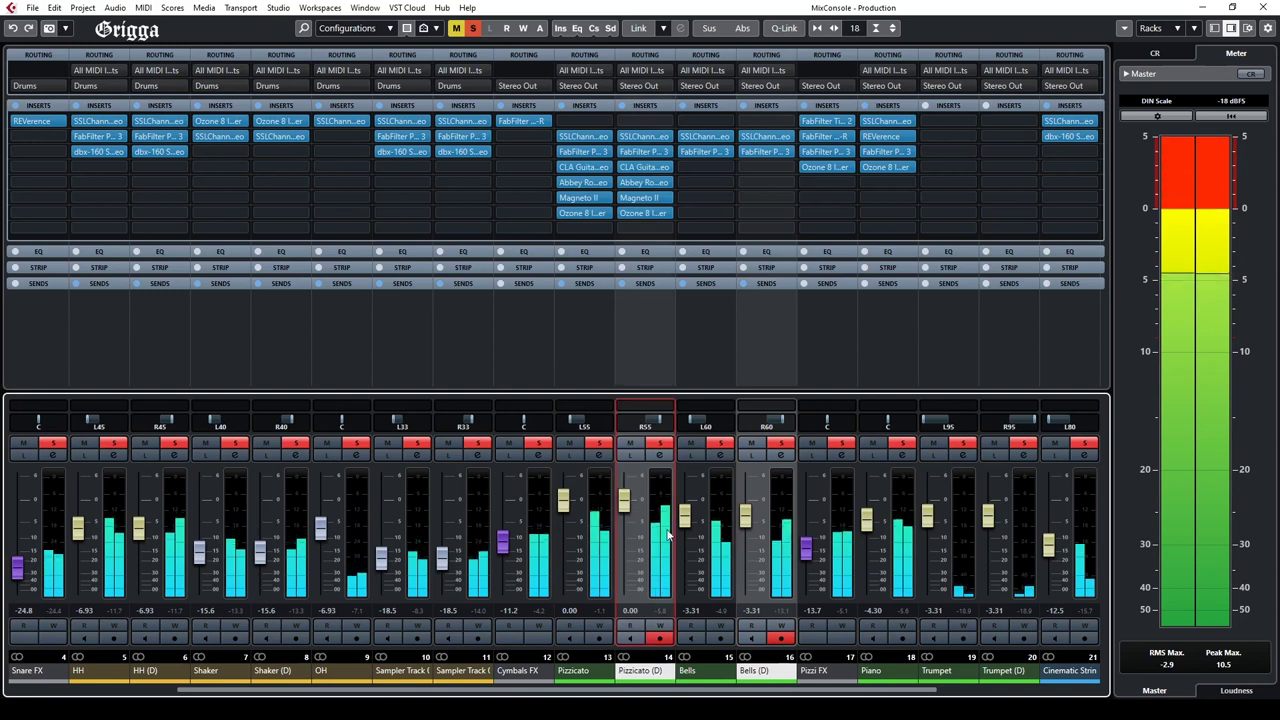
drag(686, 517, 683, 514)
ctrl+click(685, 511)
click(691, 610)
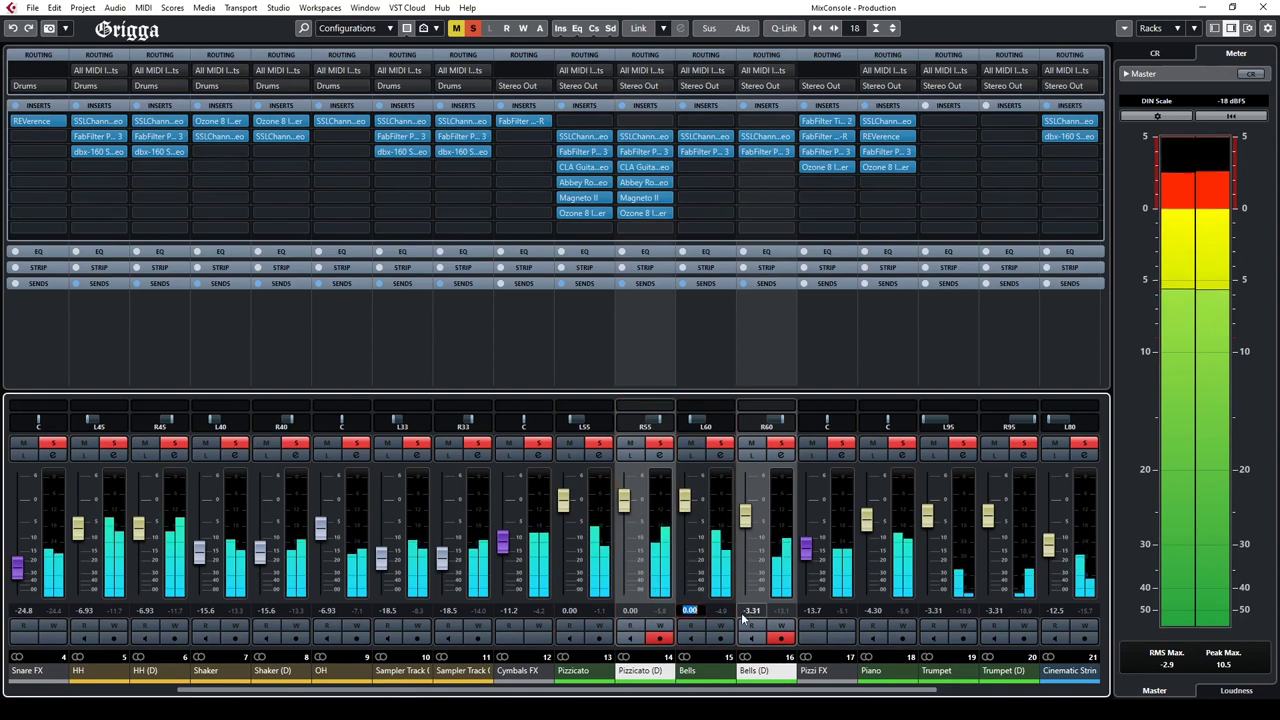
text(0)
key(Return)
Step: Lower the Pizzicato (D) and Pizzicato levels to -1.27
drag(624, 500, 566, 509)
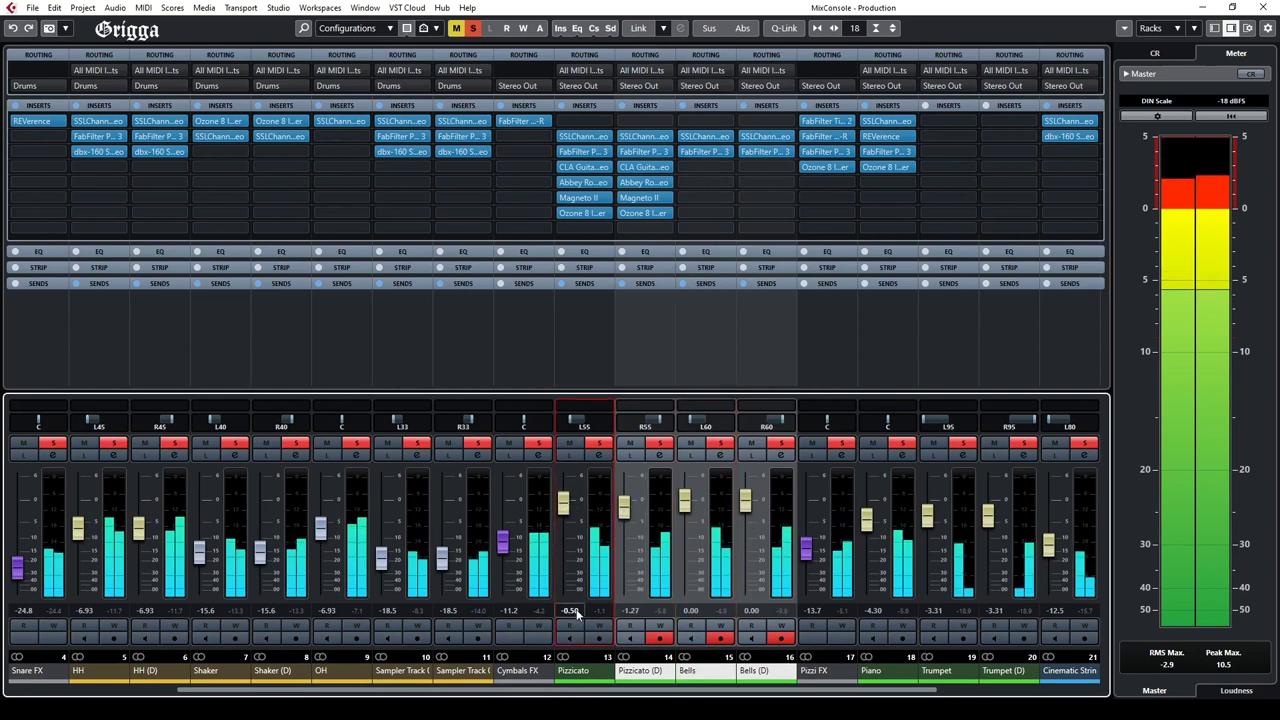
click(565, 610)
text(-1.27)
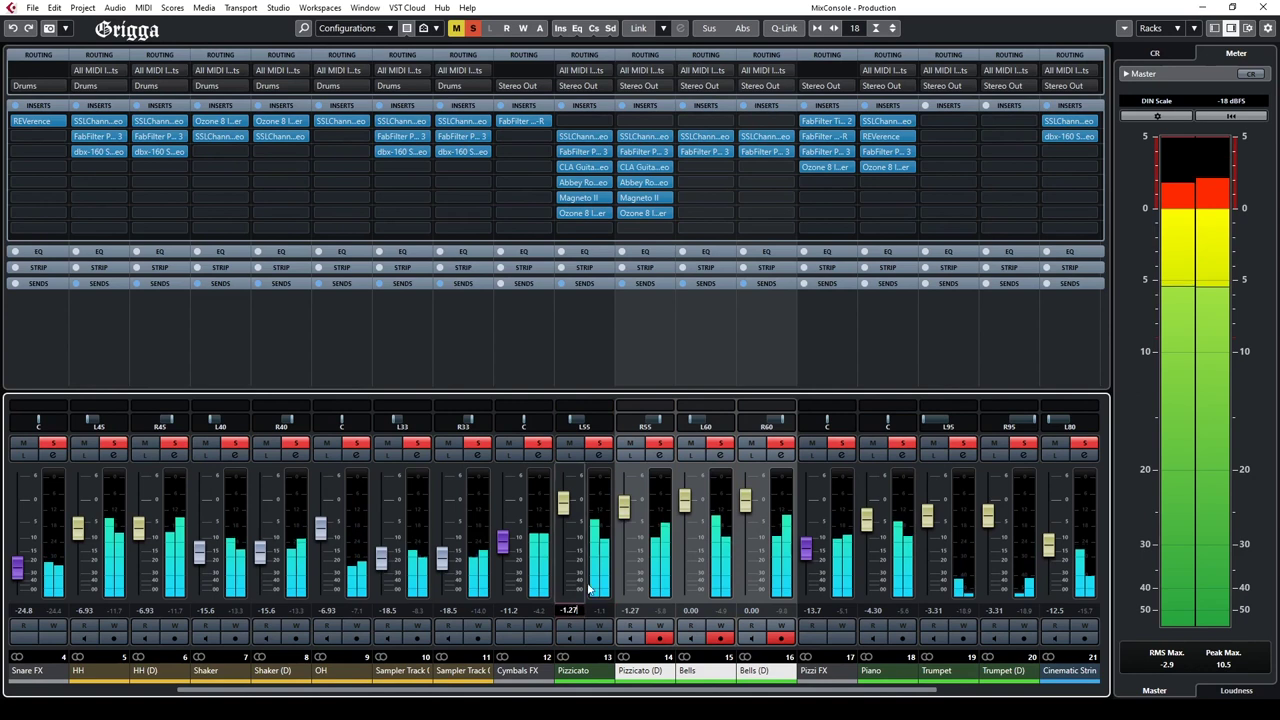
click(586, 592)
Step: Turn off cycle playback in the project window and mute both Cinematic Strings tracks
click(1264, 7)
scroll(400, 330, down, 5)
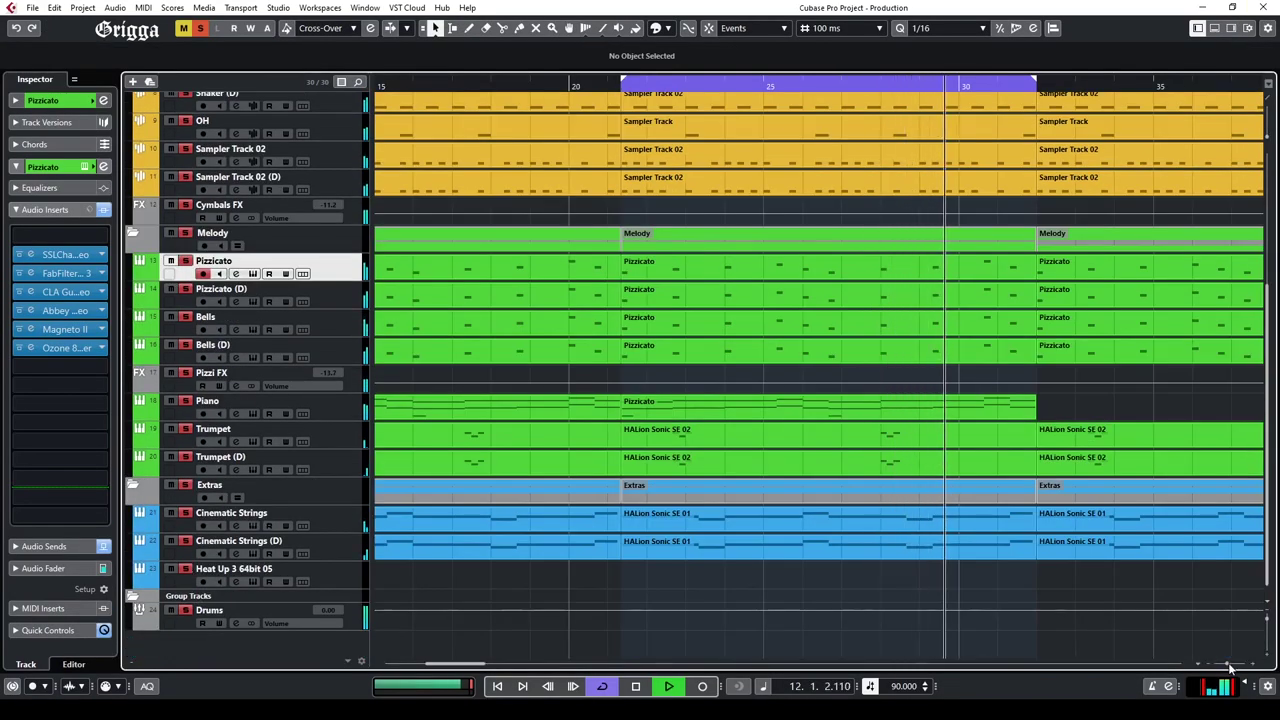
drag(1228, 664, 1222, 664)
click(602, 689)
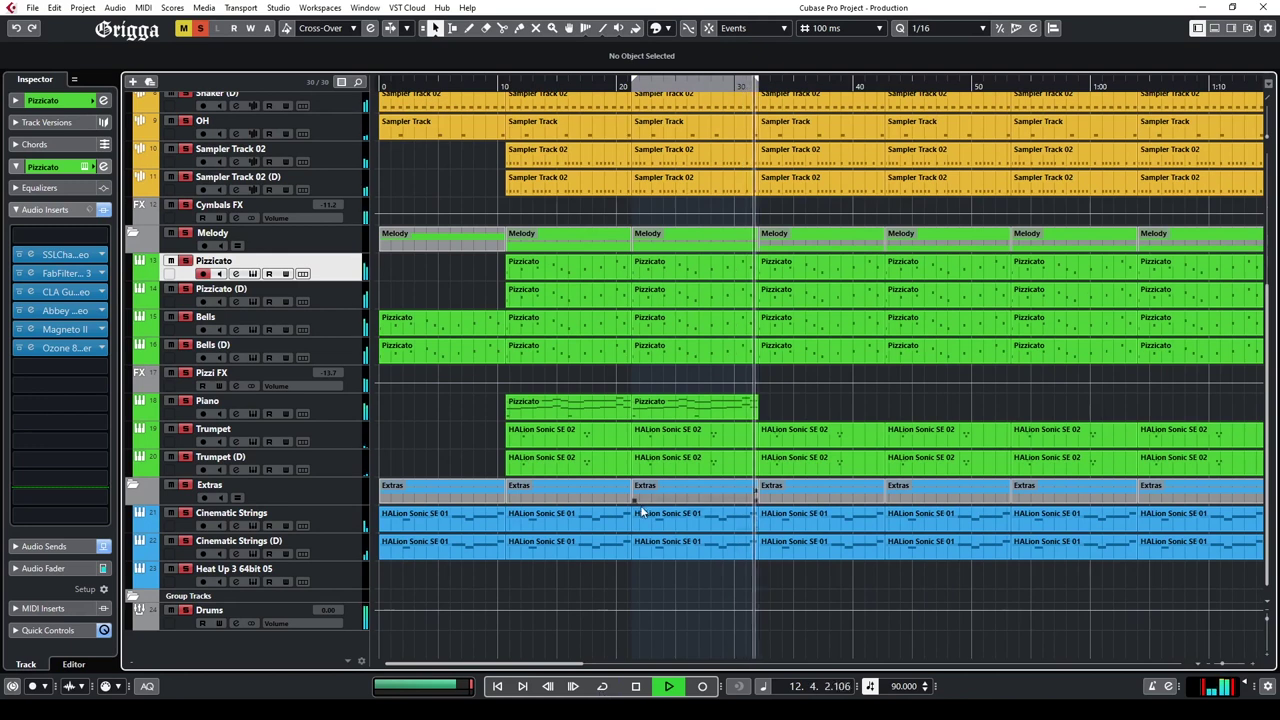
click(170, 513)
click(171, 541)
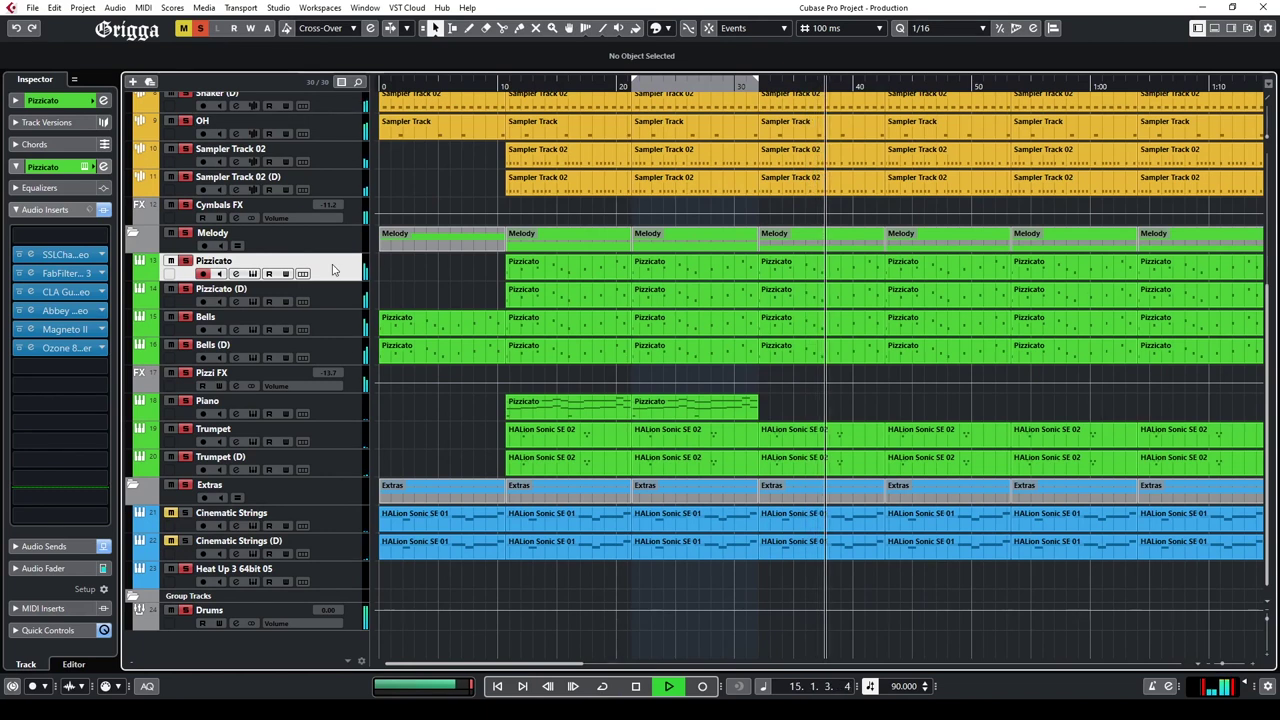
Step: Add a VCA fader controlling the Pizzicato, Pizzicato (D), Bells and Bells (D) tracks
shift+click(338, 349)
right_click(338, 349)
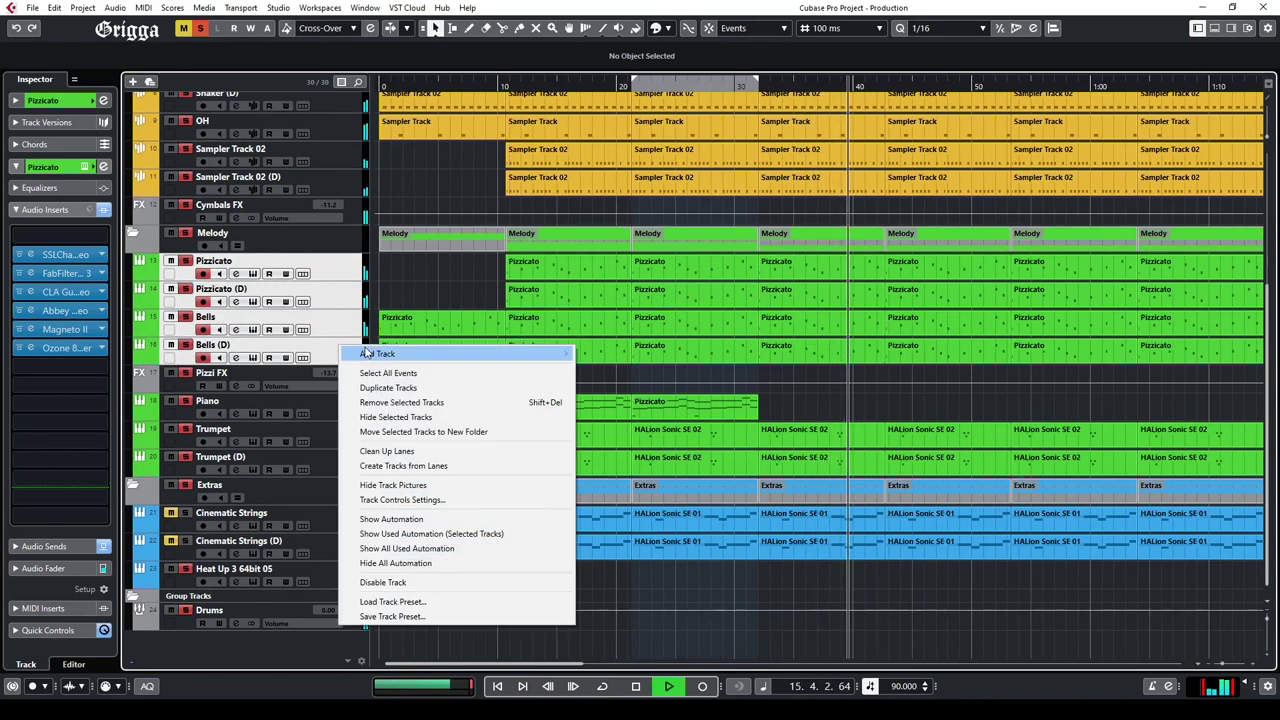
mouse_move(450, 347)
click(640, 492)
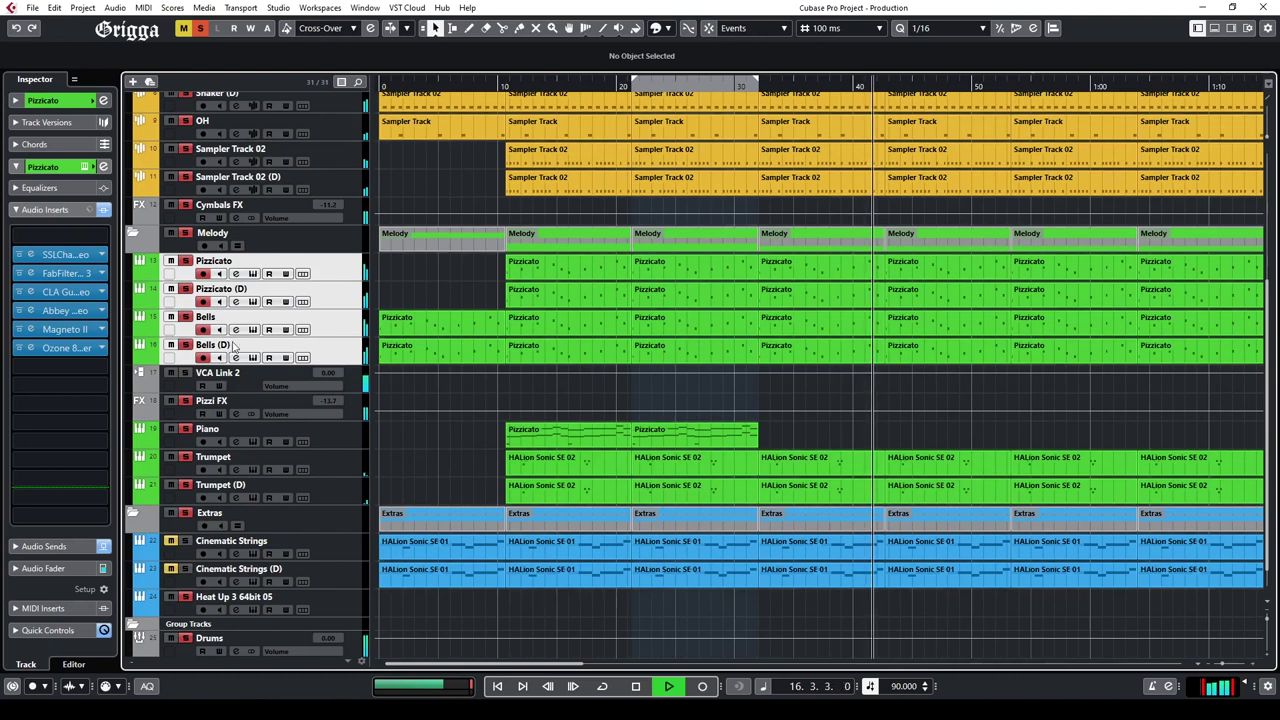
Step: Lower the new VCA fader to about -3.94 in the MixConsole
click(348, 385)
click(318, 8)
click(305, 40)
drag(804, 505, 805, 522)
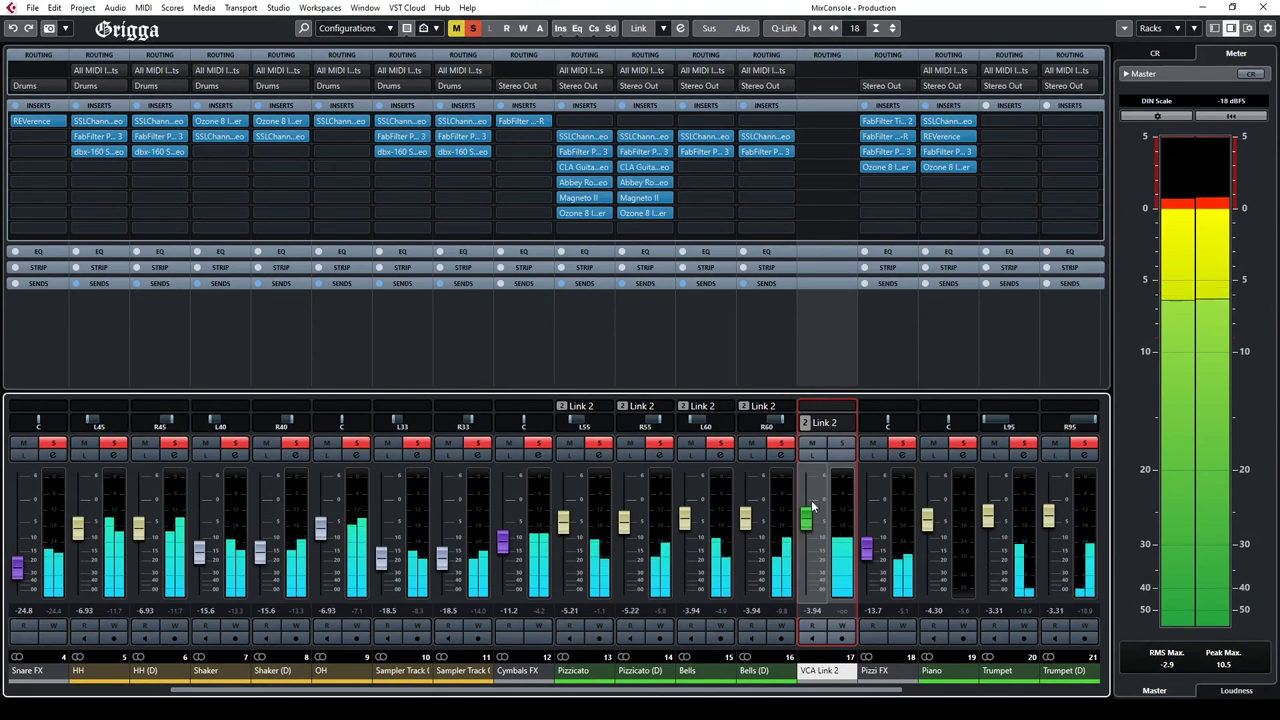
Step: Play the arrangement from the start of the second section and return to the MixConsole
click(1203, 8)
click(522, 84)
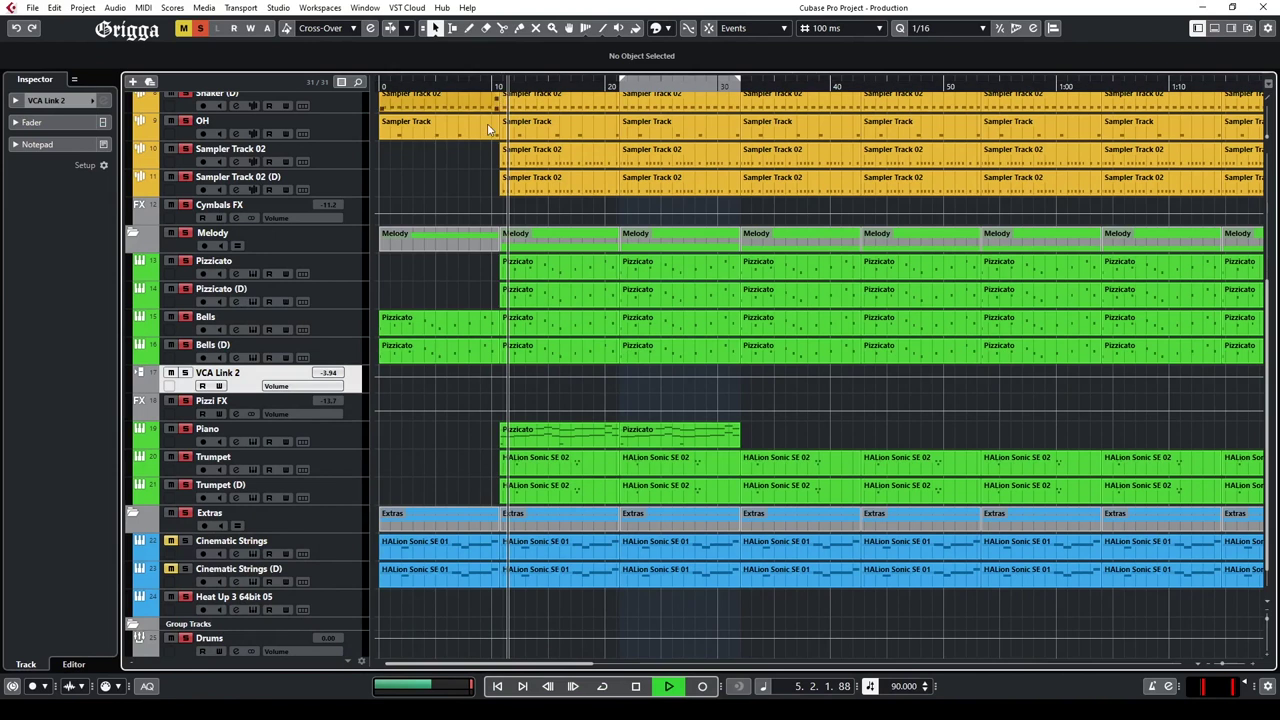
click(500, 706)
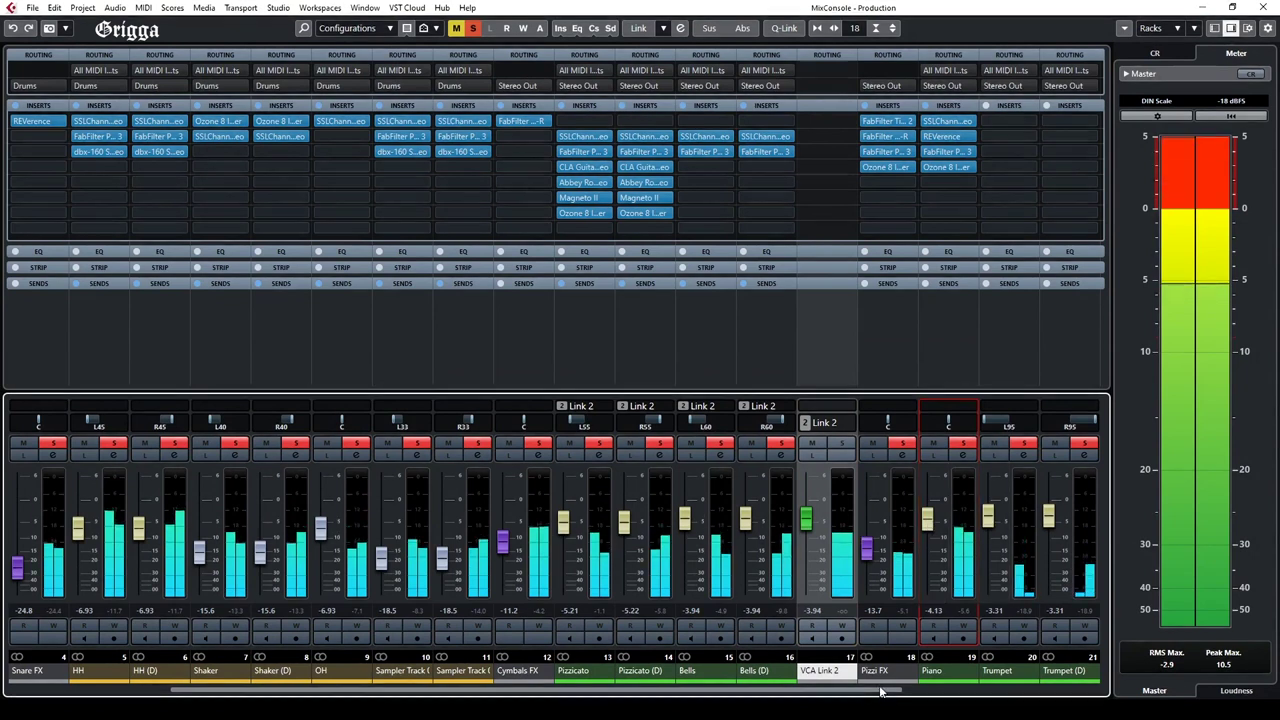
Step: Unmute the Cinematic Strings and Cinematic Strings (D) channels in the MixConsole
drag(893, 690, 992, 655)
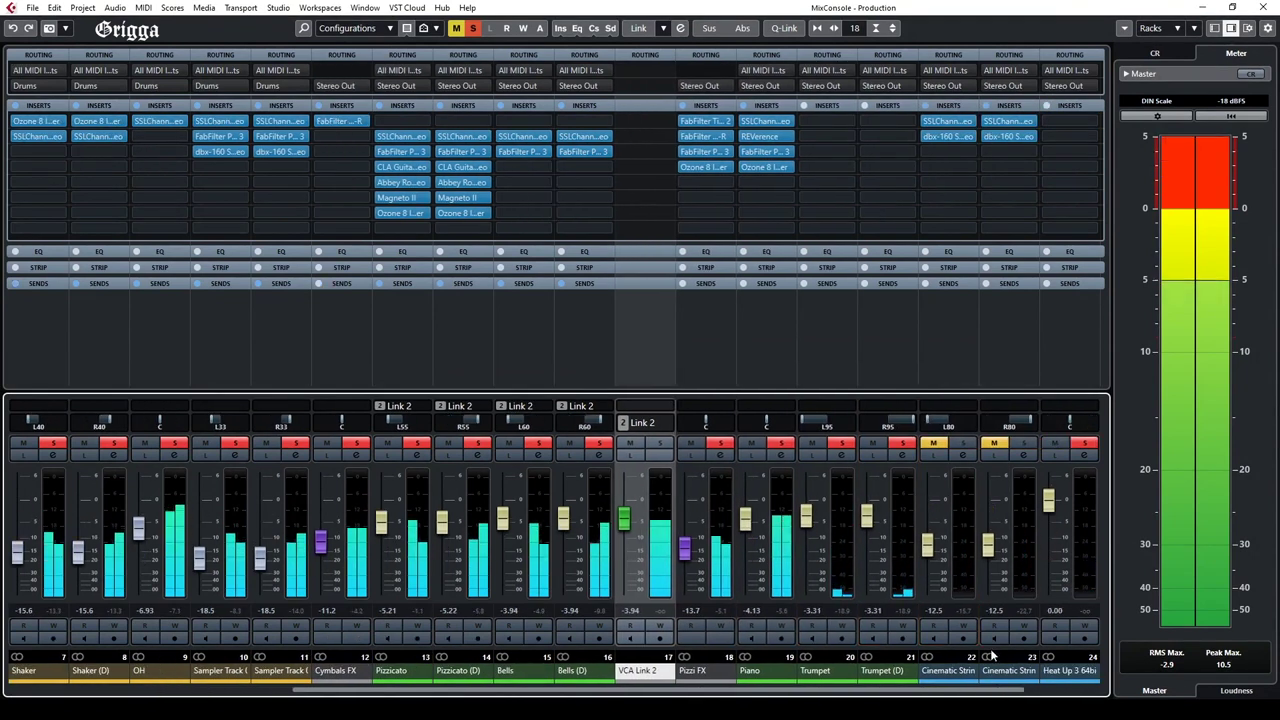
click(966, 541)
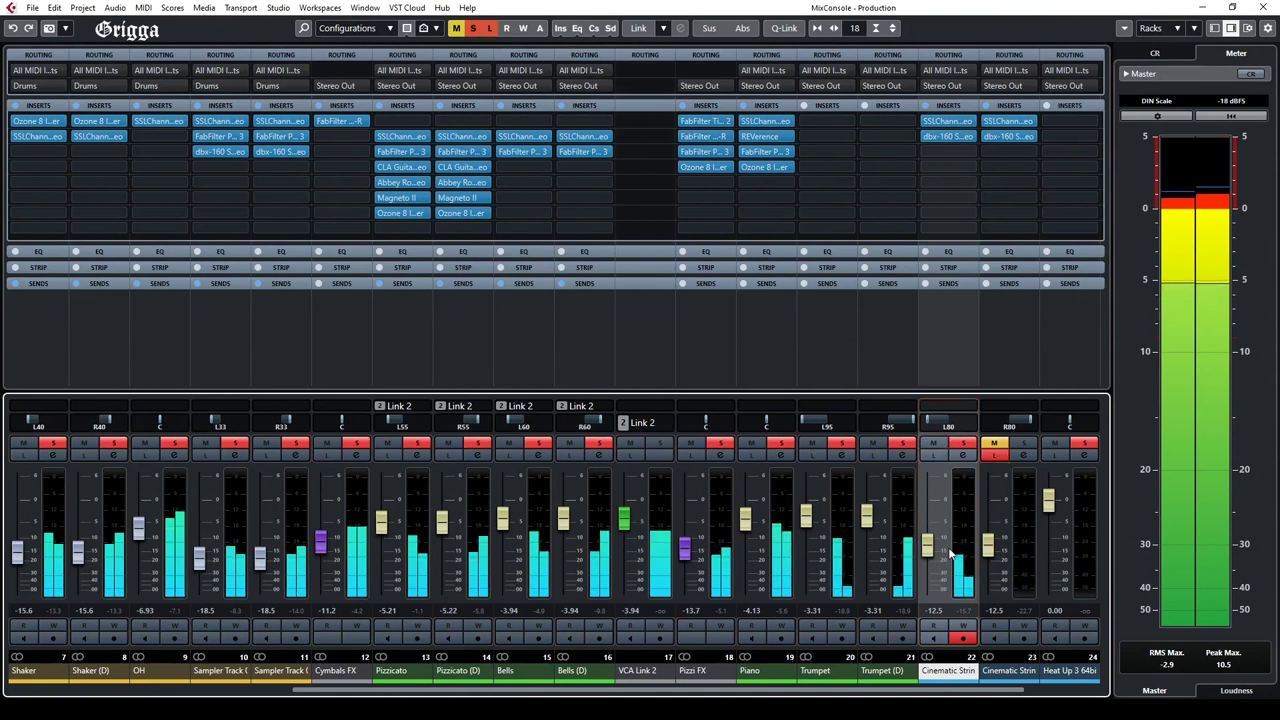
click(1001, 442)
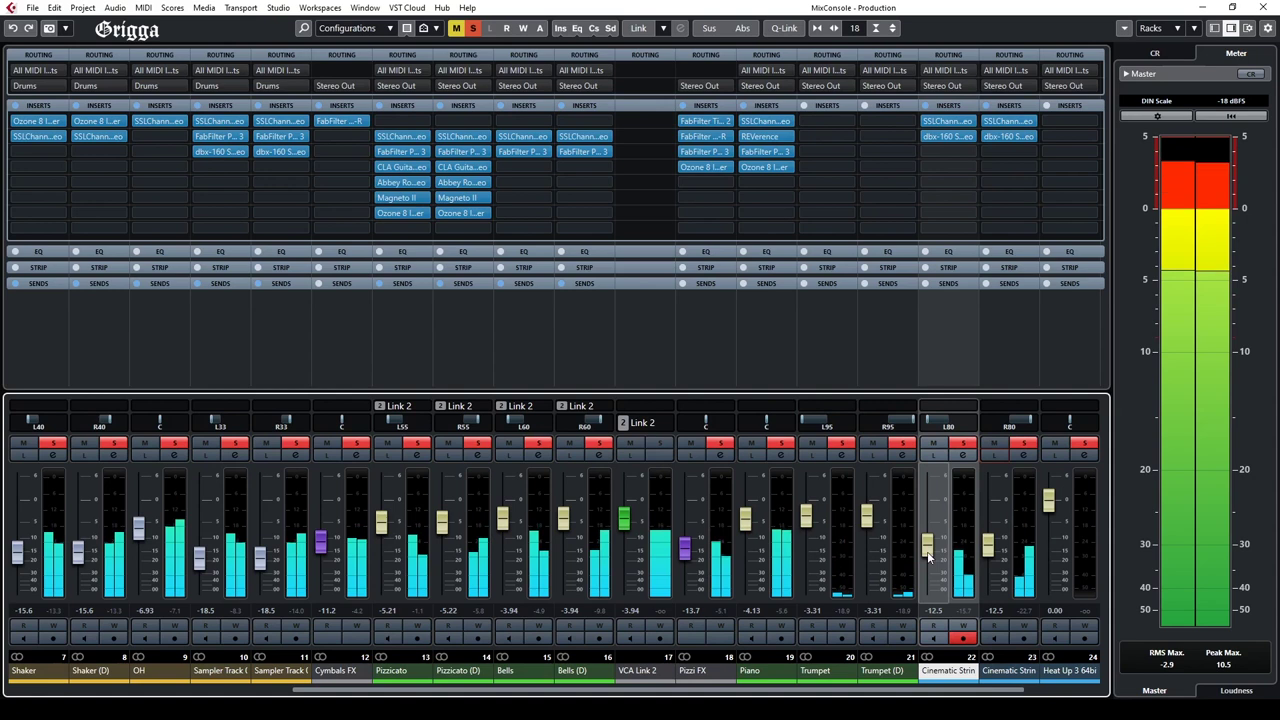
Step: Load the FabFilter Pro-R reverb in the third insert slot of Cinematic Strings and set its mix to about 33%
click(968, 152)
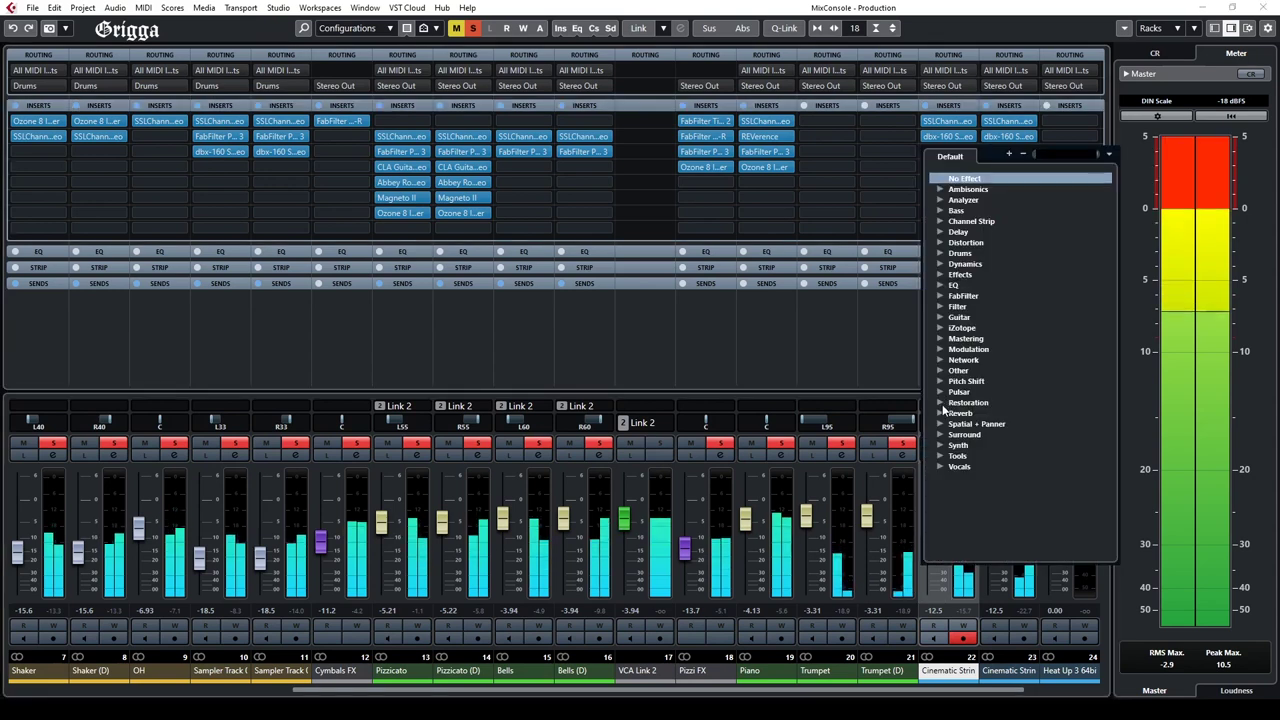
click(942, 412)
click(985, 424)
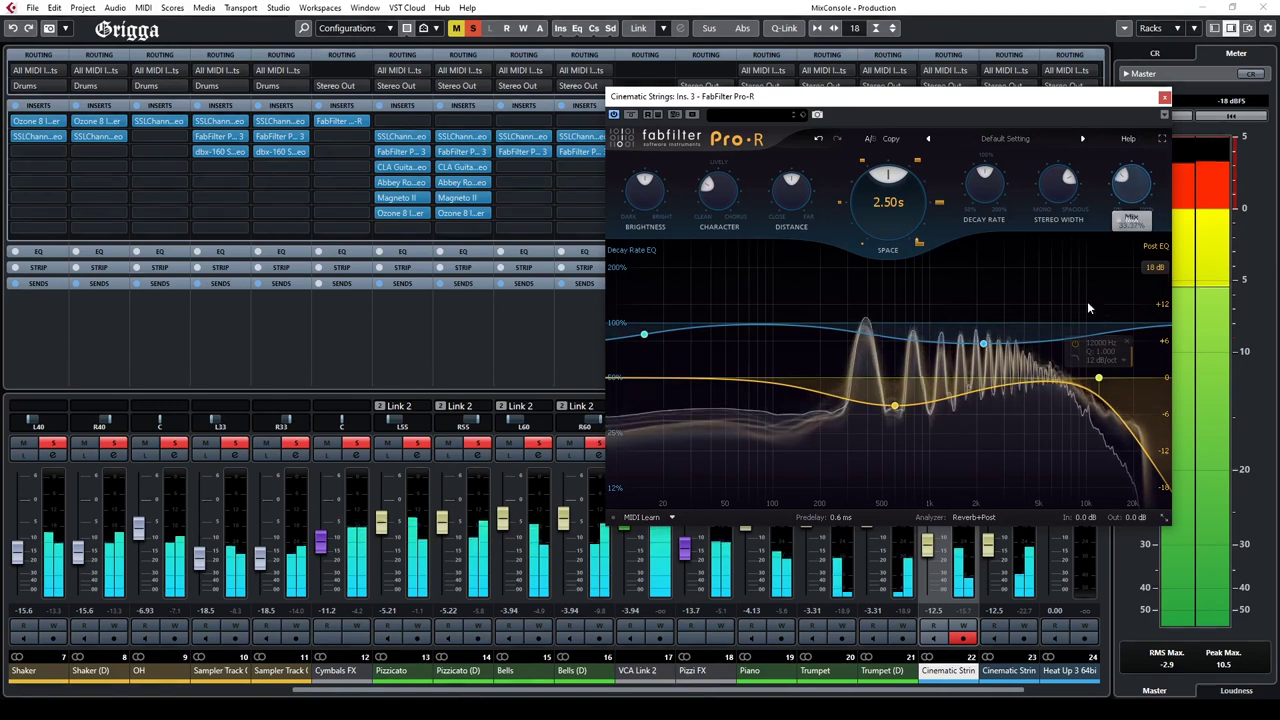
Step: Set the strings reverb's distance to about 23% and decay rate to about 105%, lower its character, adjust space, and copy it to Cinematic Strings (D)
drag(789, 198, 786, 249)
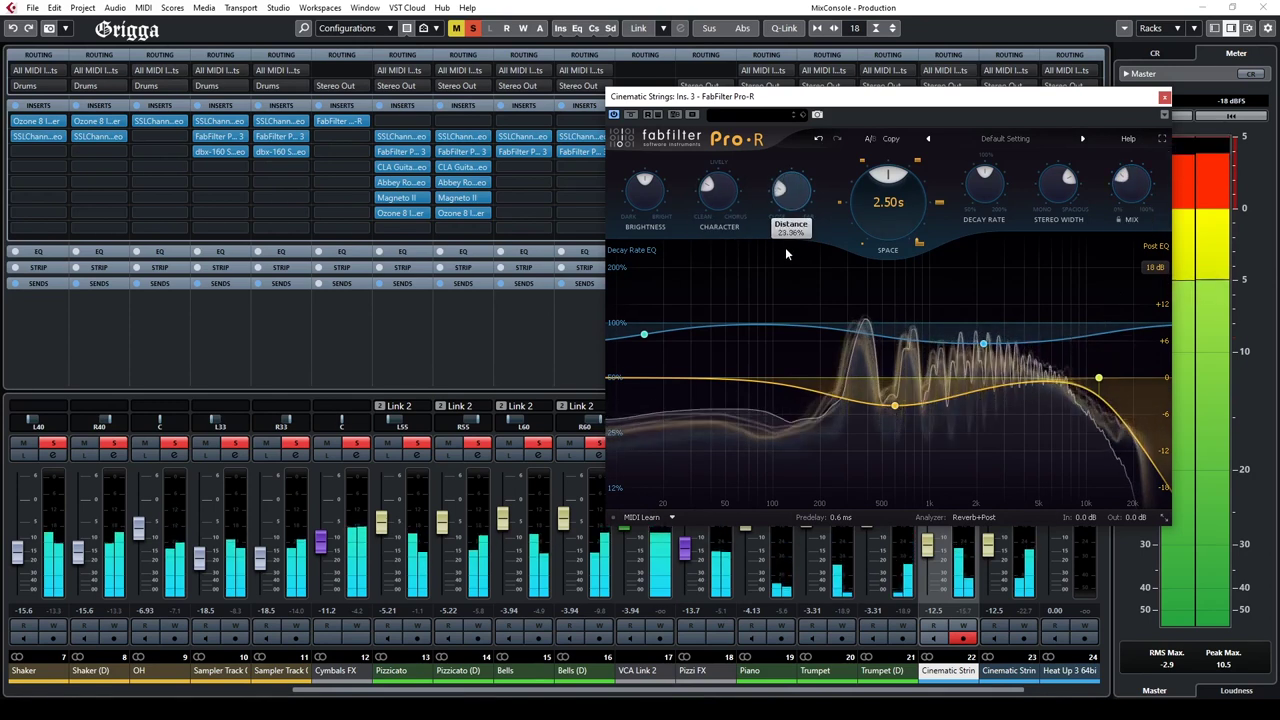
drag(709, 193, 709, 232)
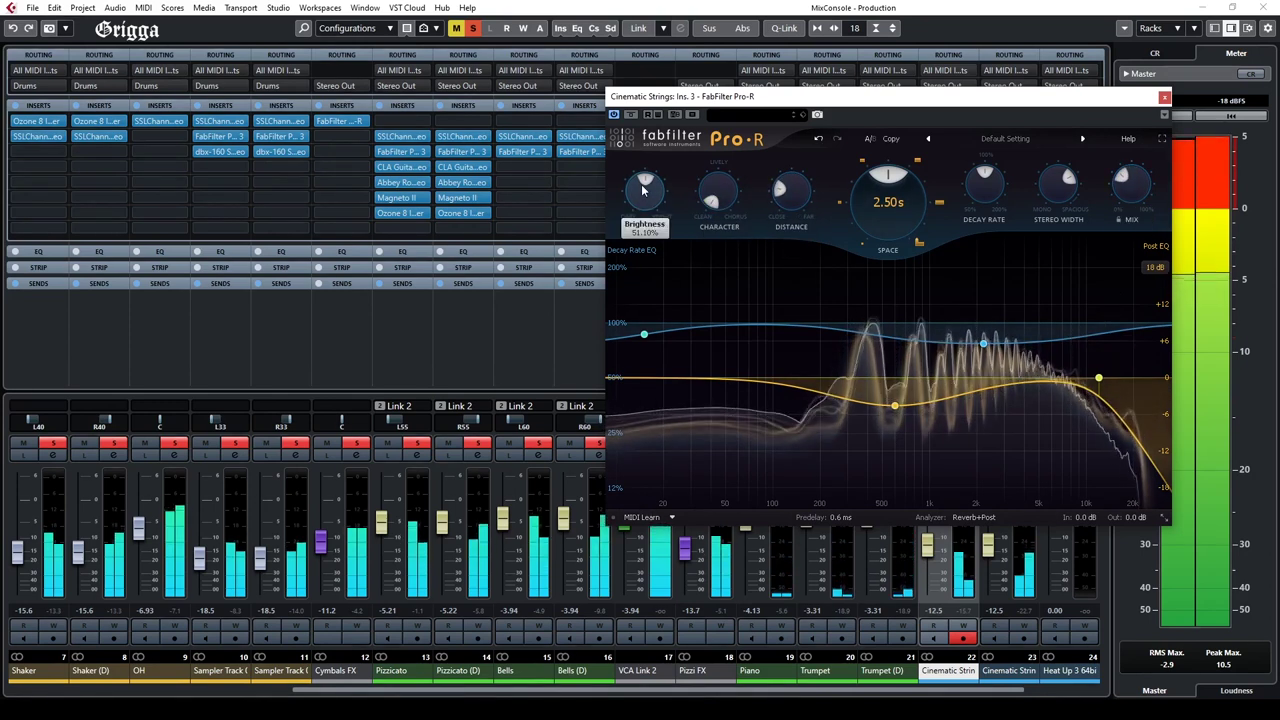
drag(982, 187, 986, 174)
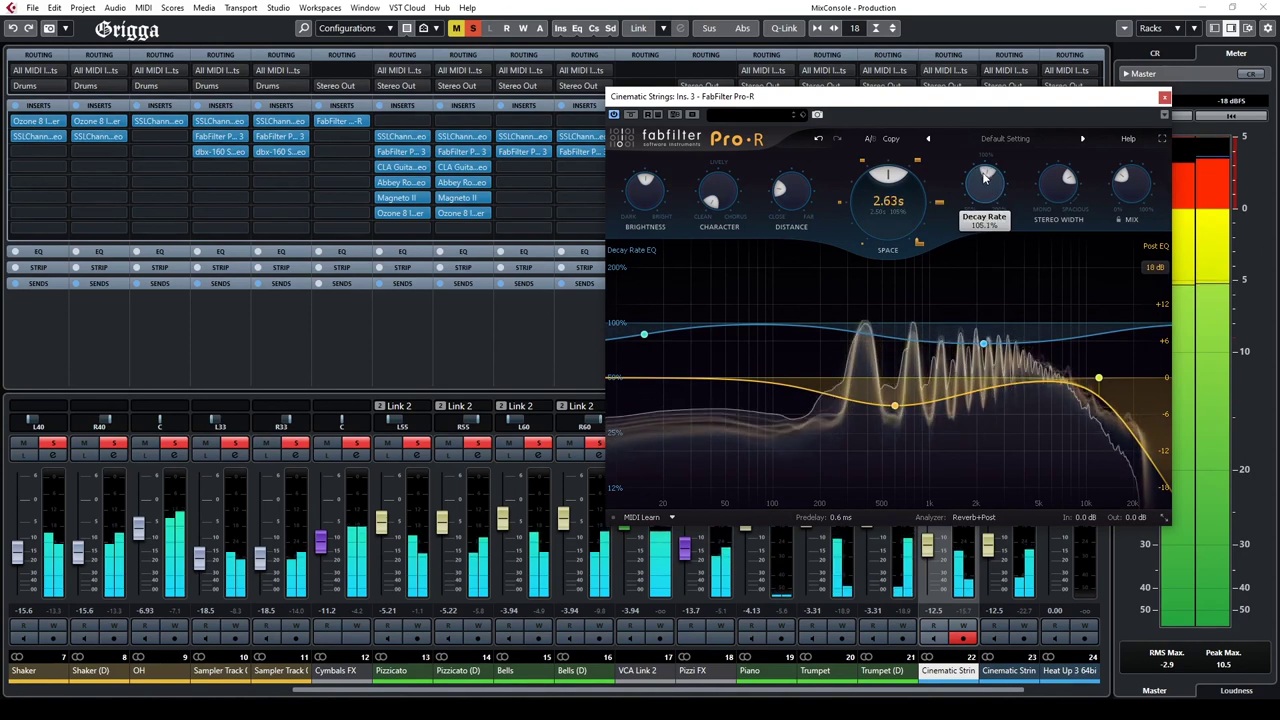
drag(889, 176, 944, 345)
click(1164, 97)
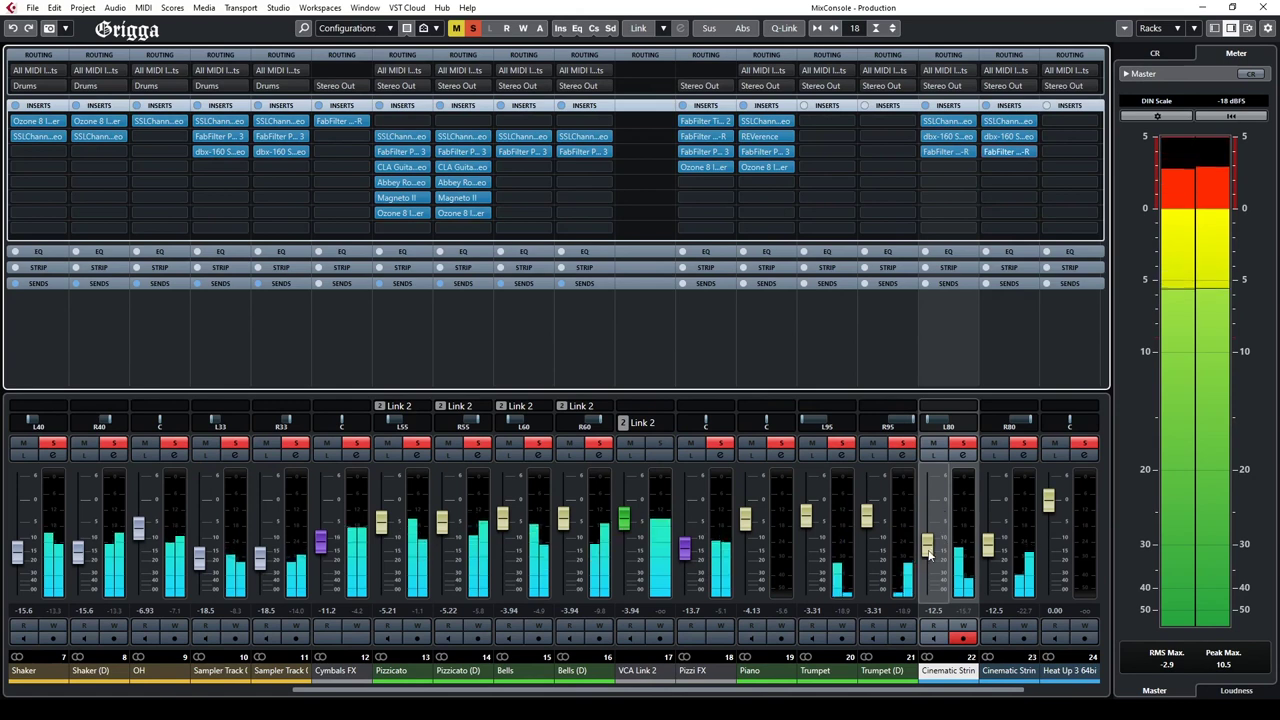
Step: Lower the faders of both Cinematic Strings channels to -13.8, copying the level from the original to the duplicate
drag(928, 556, 927, 558)
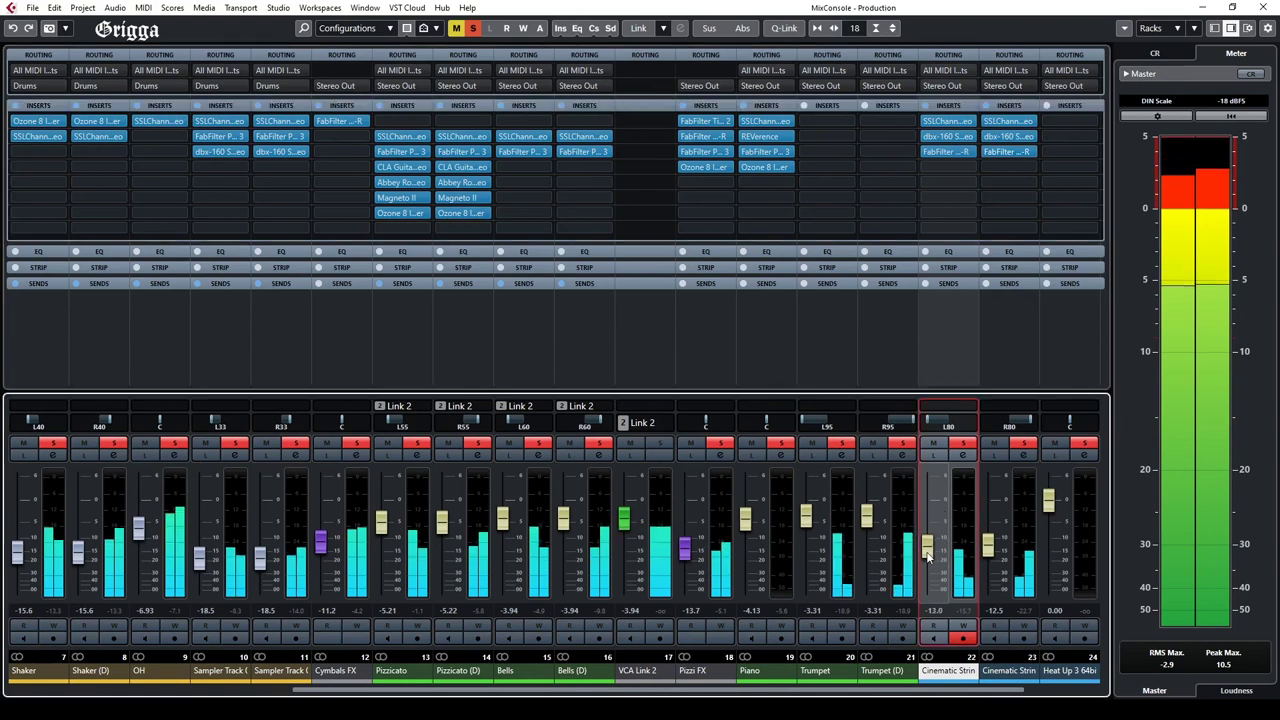
right_click(938, 608)
click(971, 483)
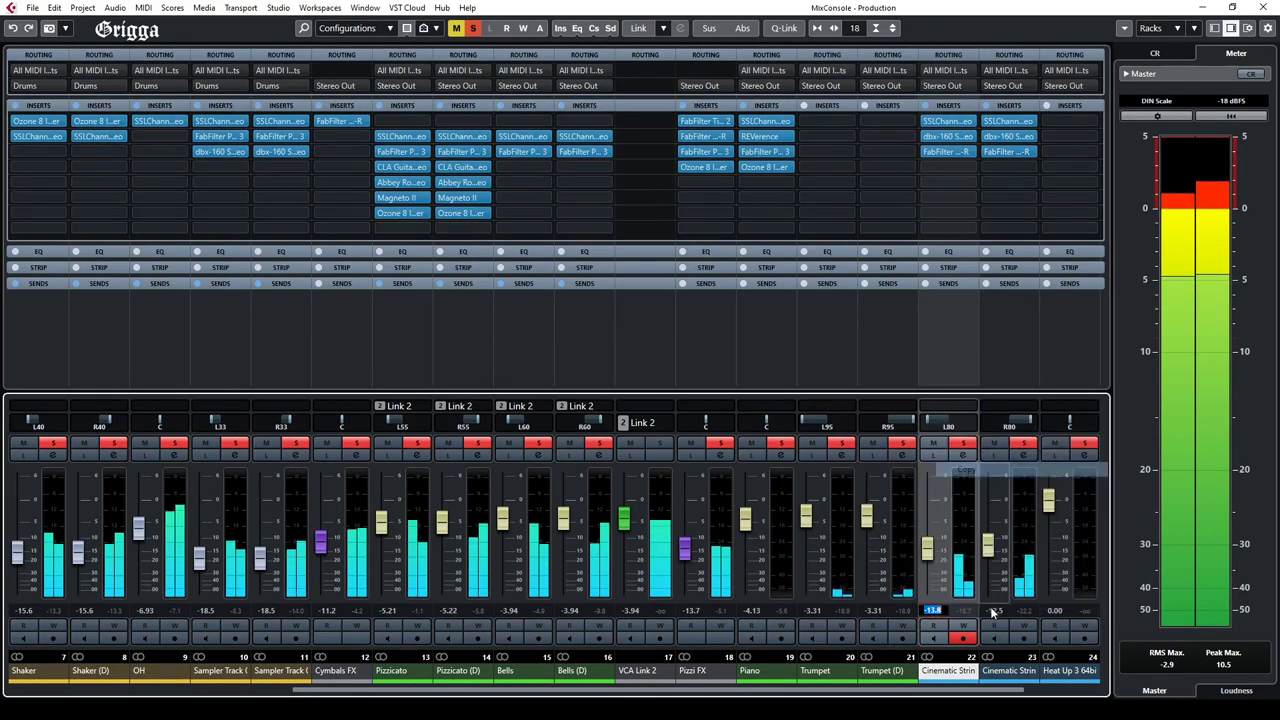
right_click(996, 613)
click(1035, 485)
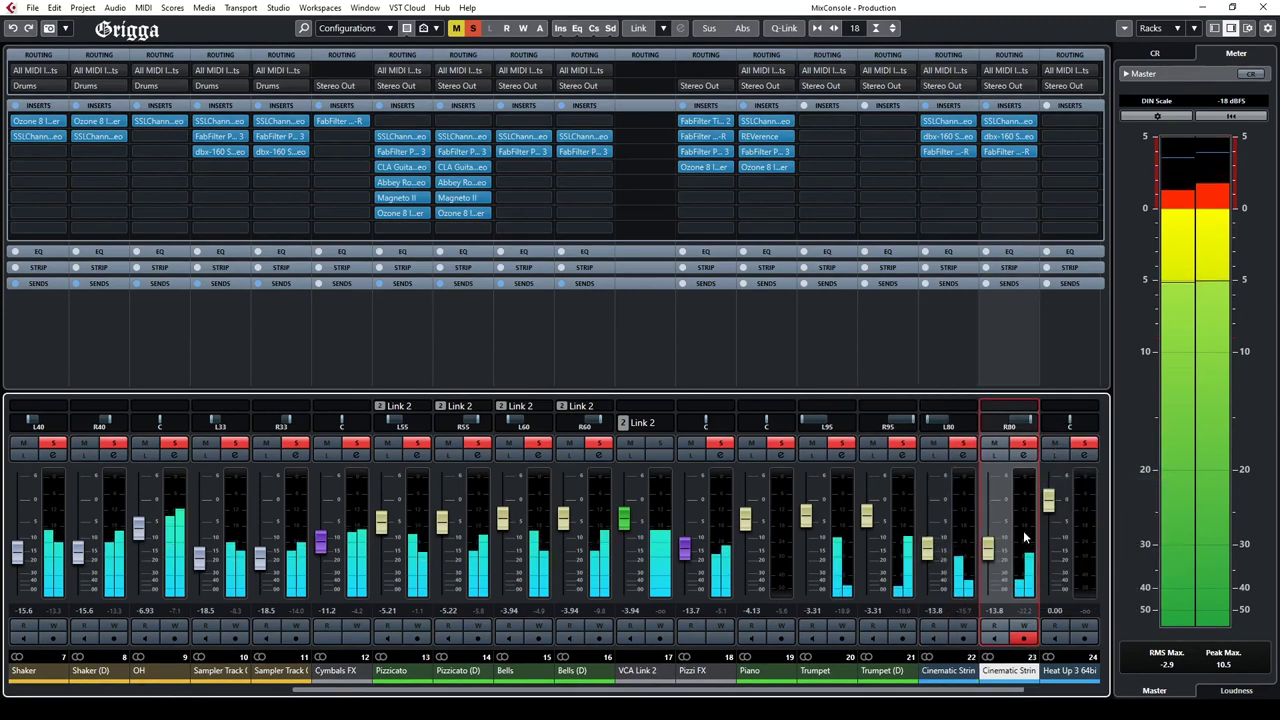
Step: Load the FabFilter Pro-R reverb in the first insert slot of the Trumpet channel
click(854, 120)
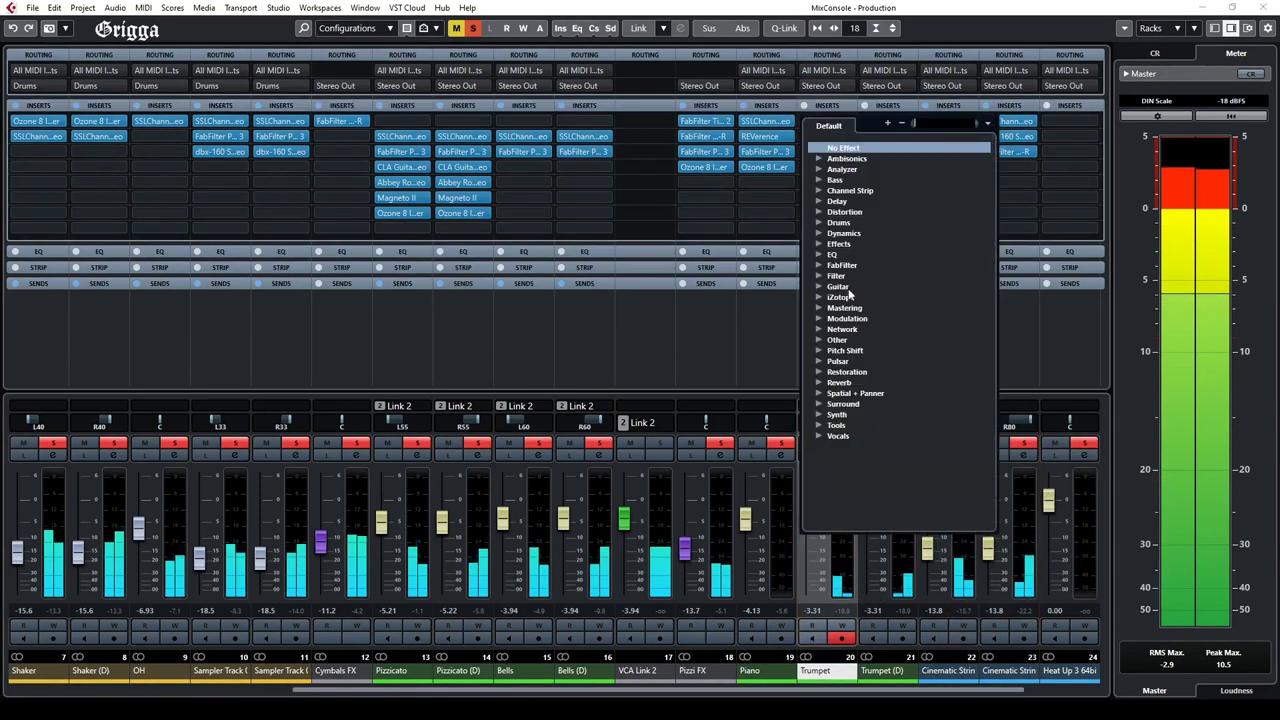
click(819, 383)
double_click(838, 393)
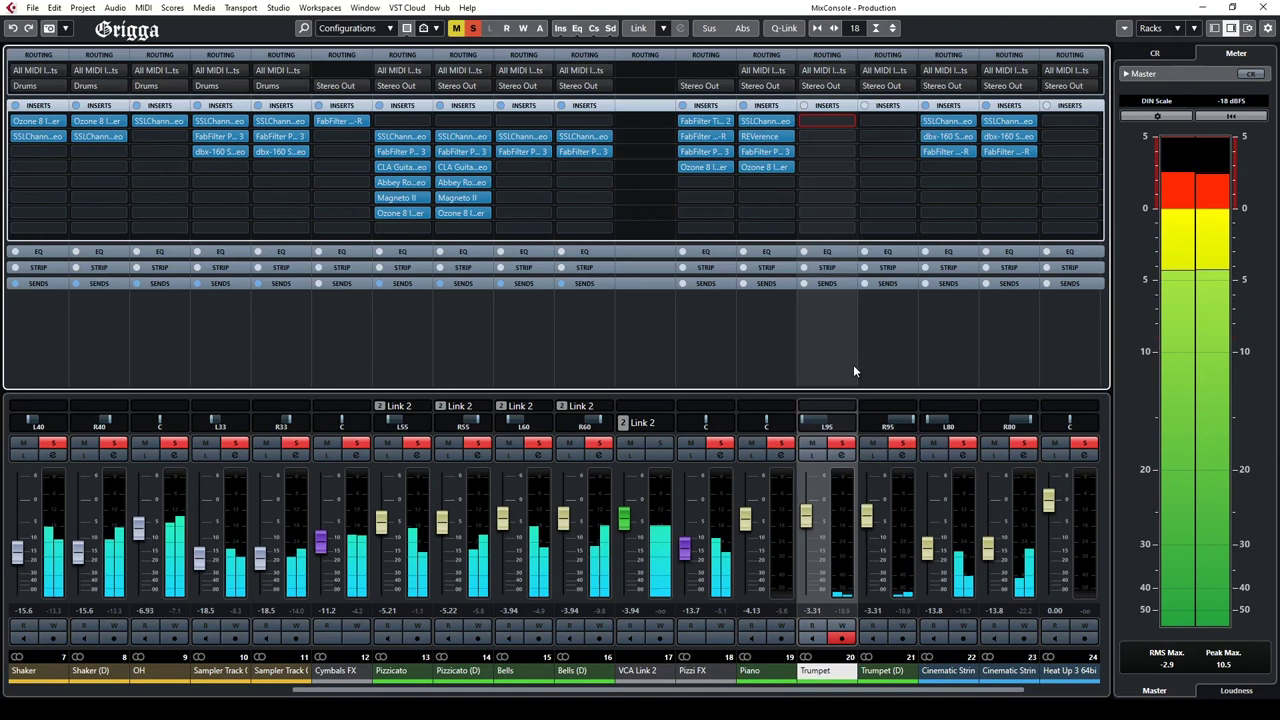
Step: Set the Trumpet reverb to 1.85 s space, about 25% distance, lower character and about 42% mix, and copy it to Trumpet (D)
drag(909, 230, 906, 256)
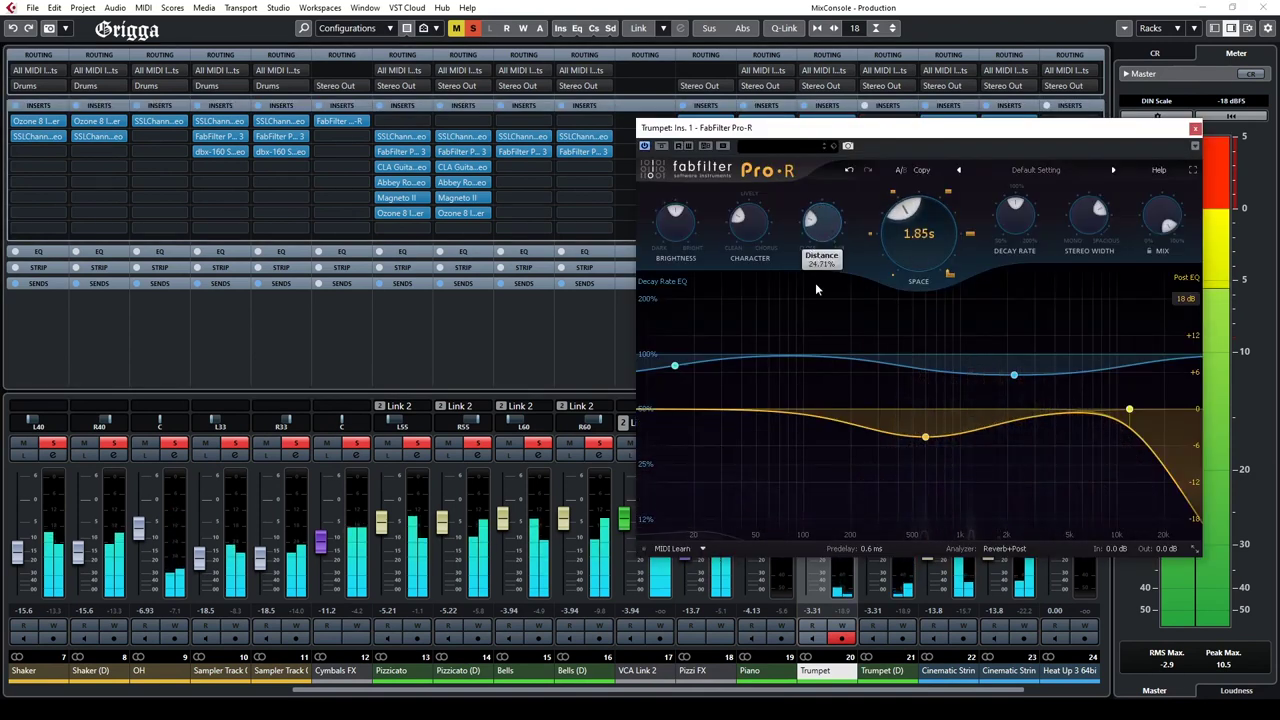
drag(1163, 334, 1148, 289)
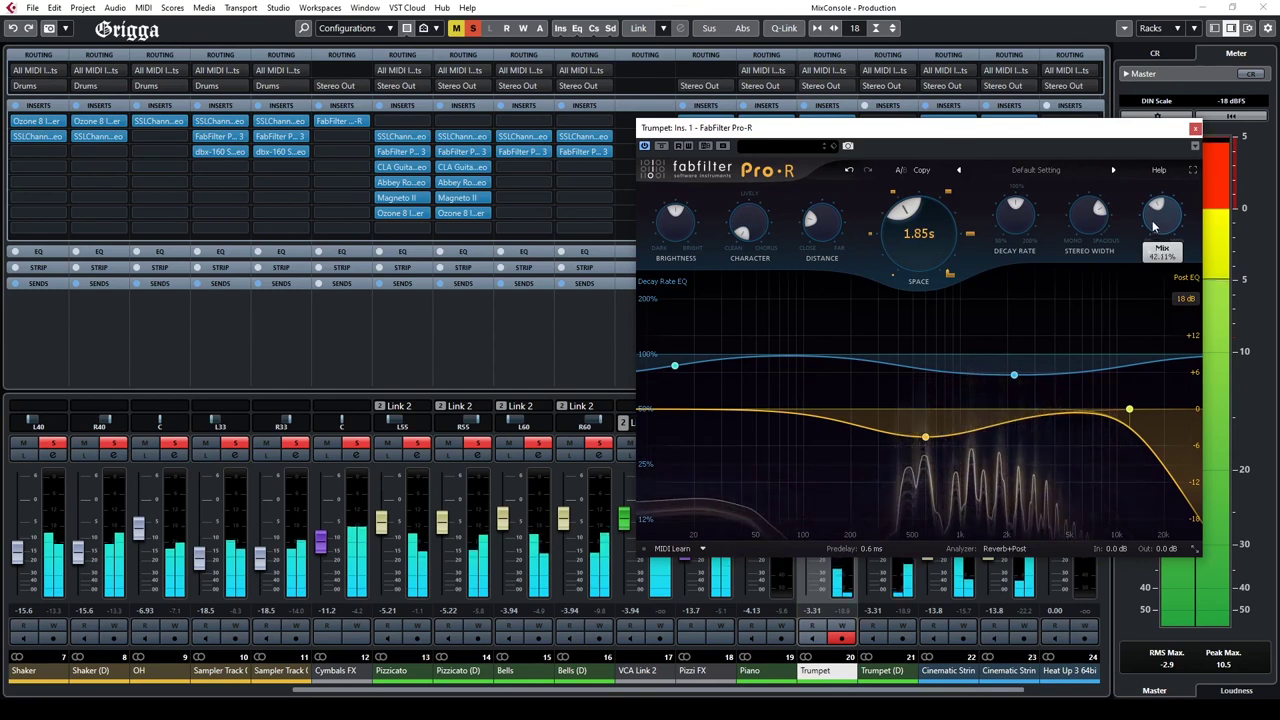
click(1195, 129)
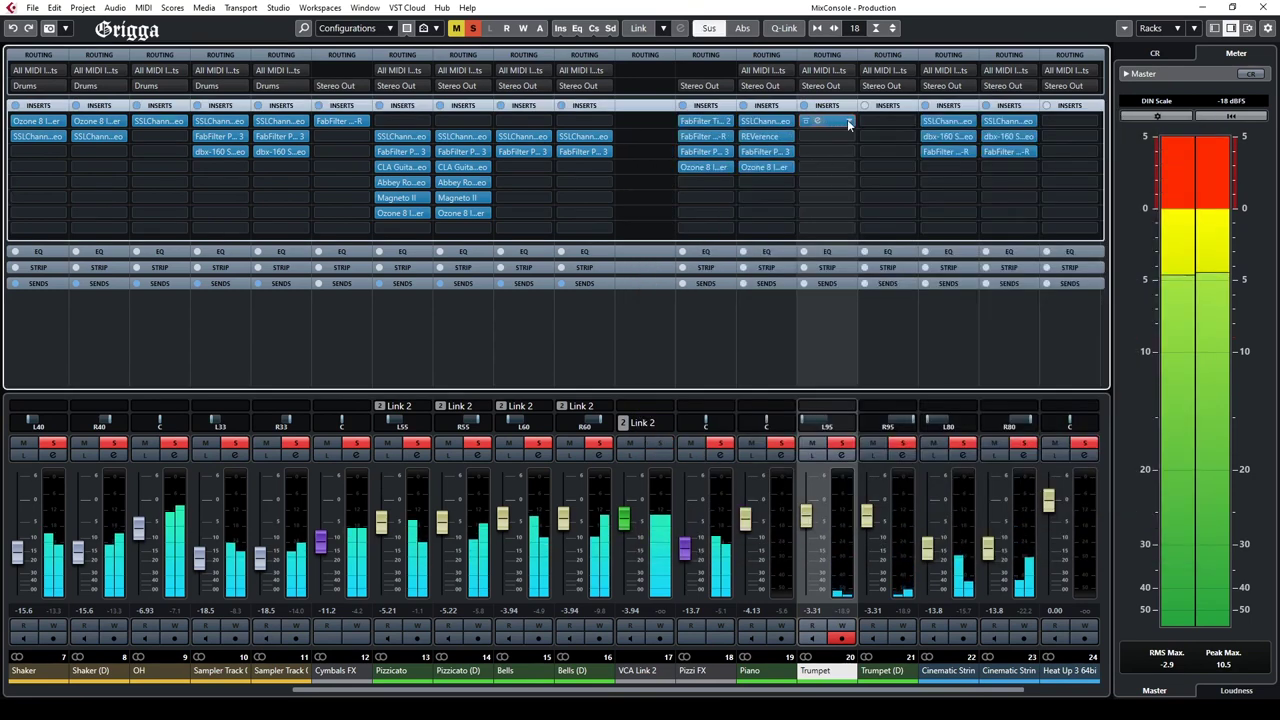
drag(840, 120, 885, 121)
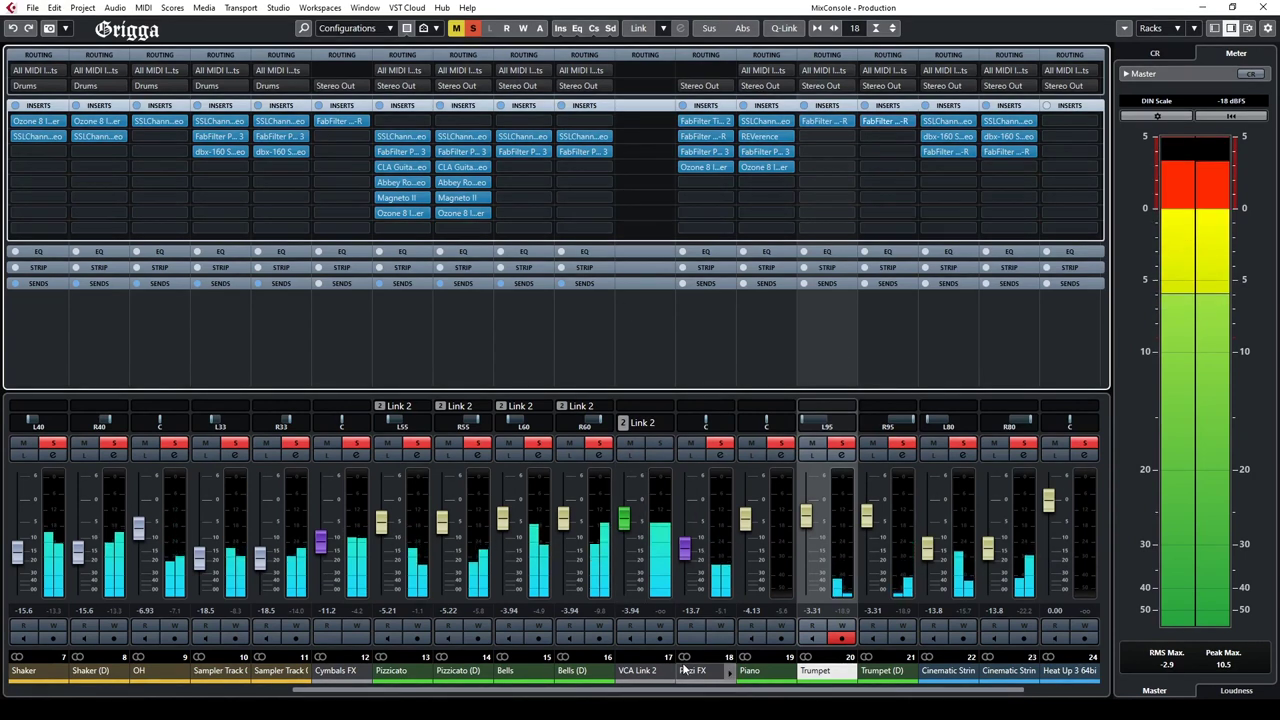
Step: Return to the project window, show the whole arrangement and play it from the beginning
click(1266, 6)
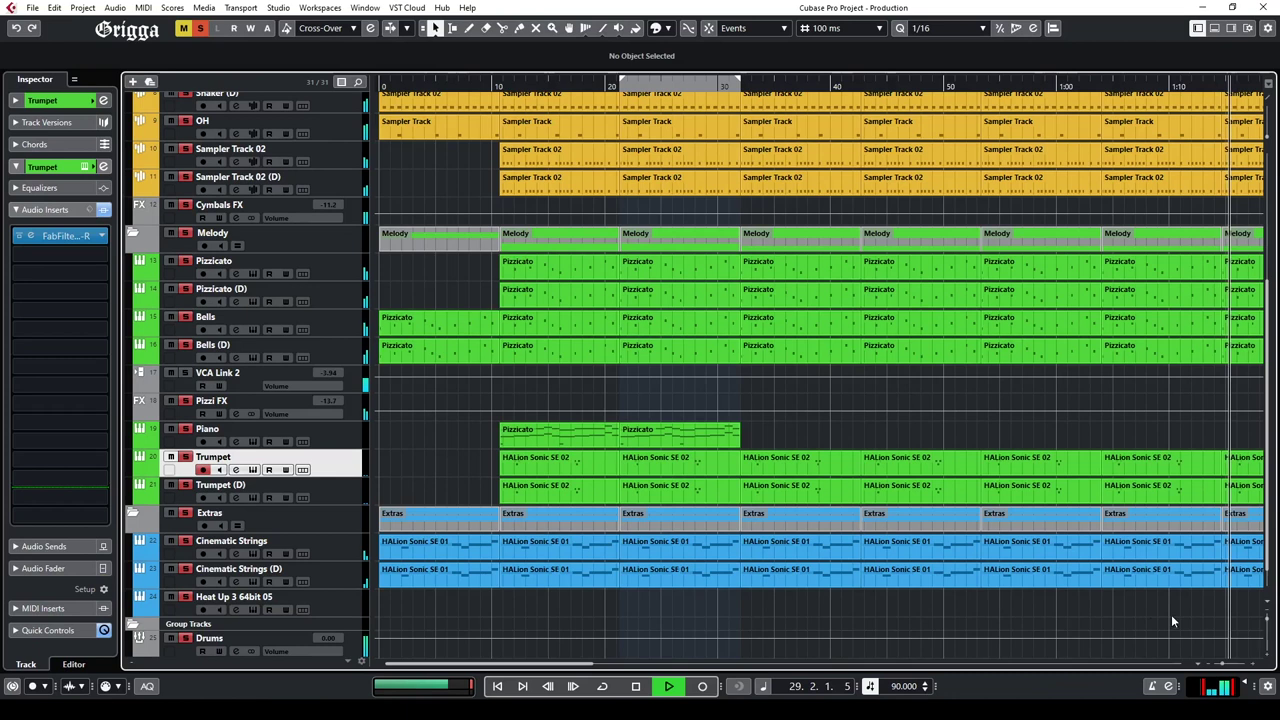
key(g)
key(g)
key(g)
key(g)
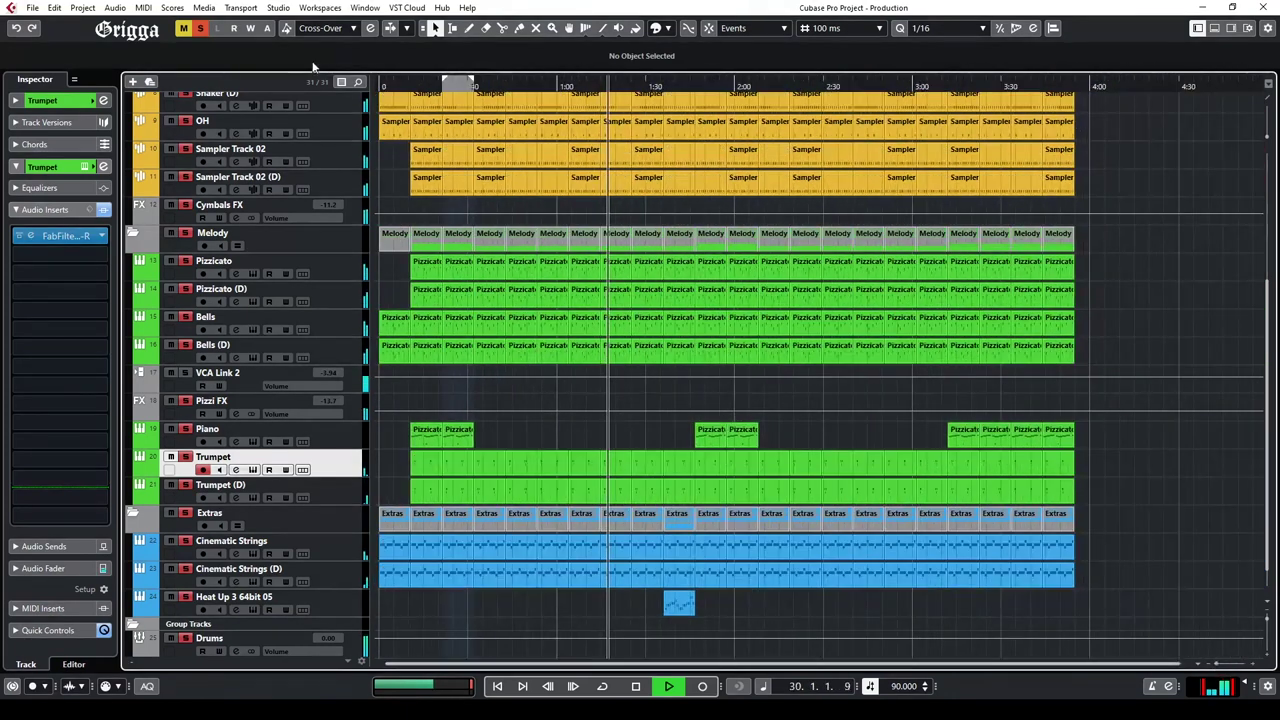
click(382, 87)
scroll(462, 448, down, 1)
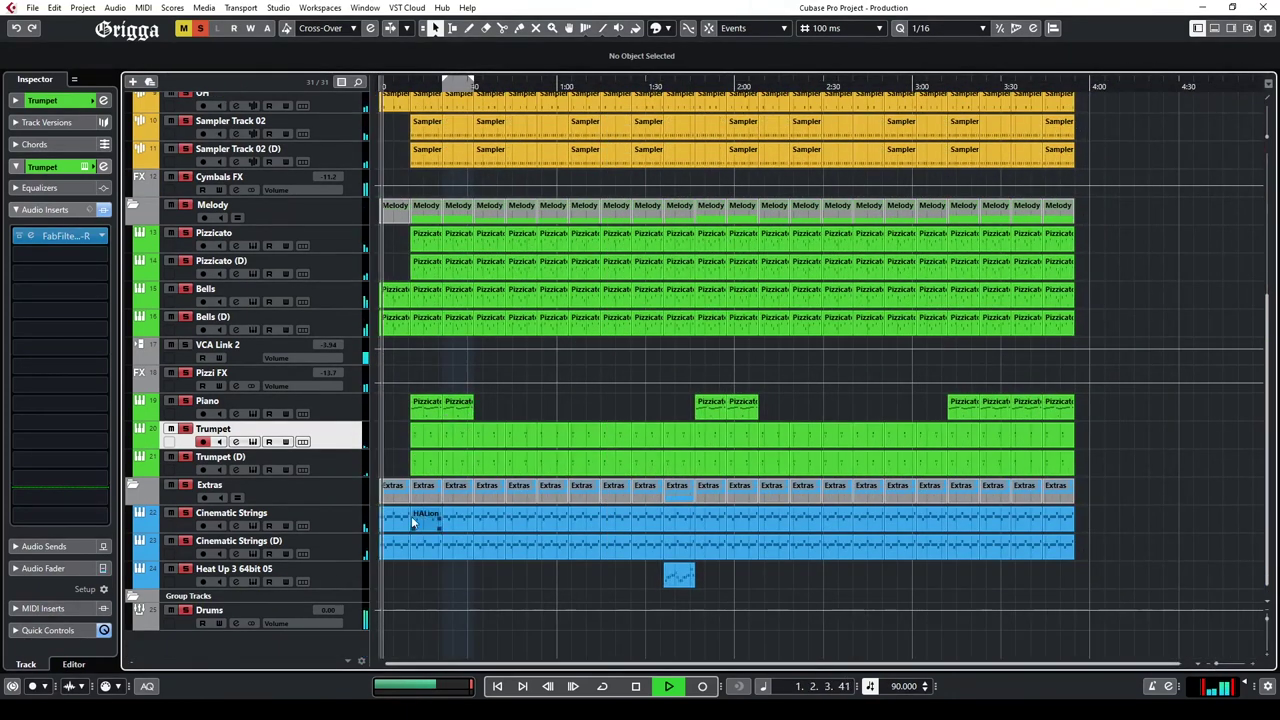
Step: Toggle the mutes of both Cinematic Strings tracks during playback to compare the intro with and without them
click(336, 518)
shift+click(339, 550)
click(173, 525)
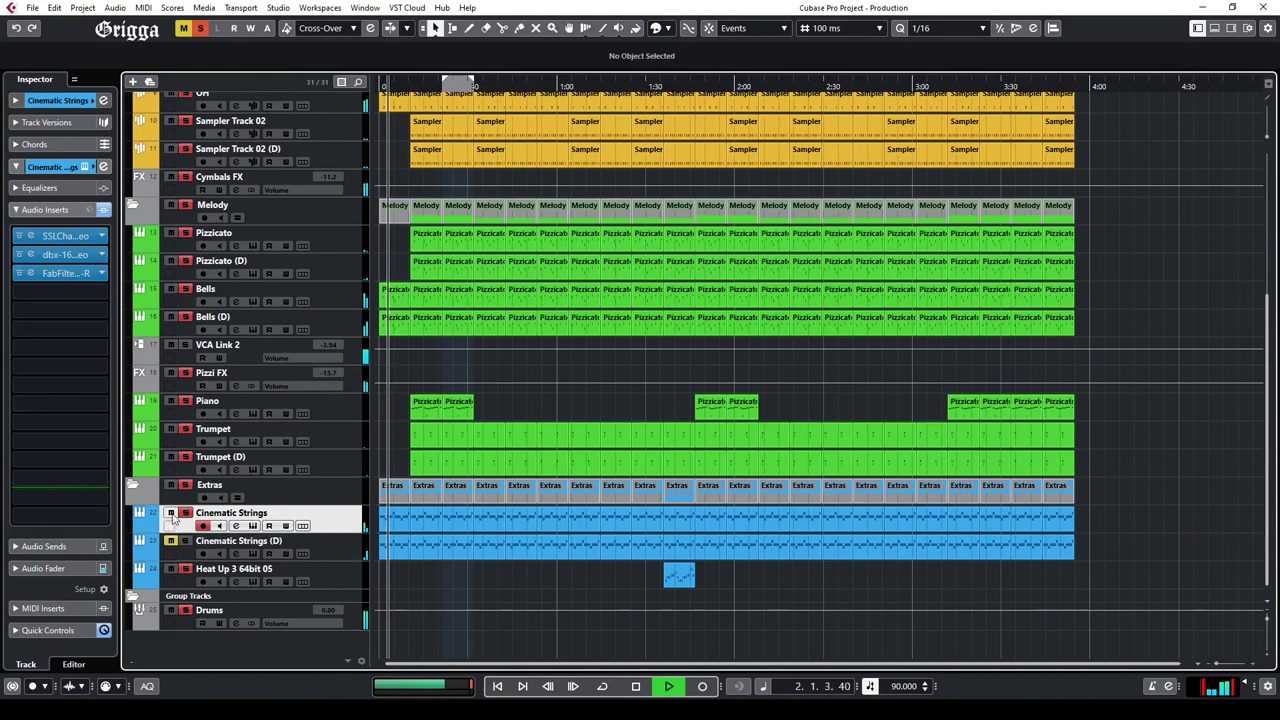
Step: Replay the intro from the start to audition its percussion, toggling the HH and HH (D) mutes and muting OH
scroll(439, 282, up, 5)
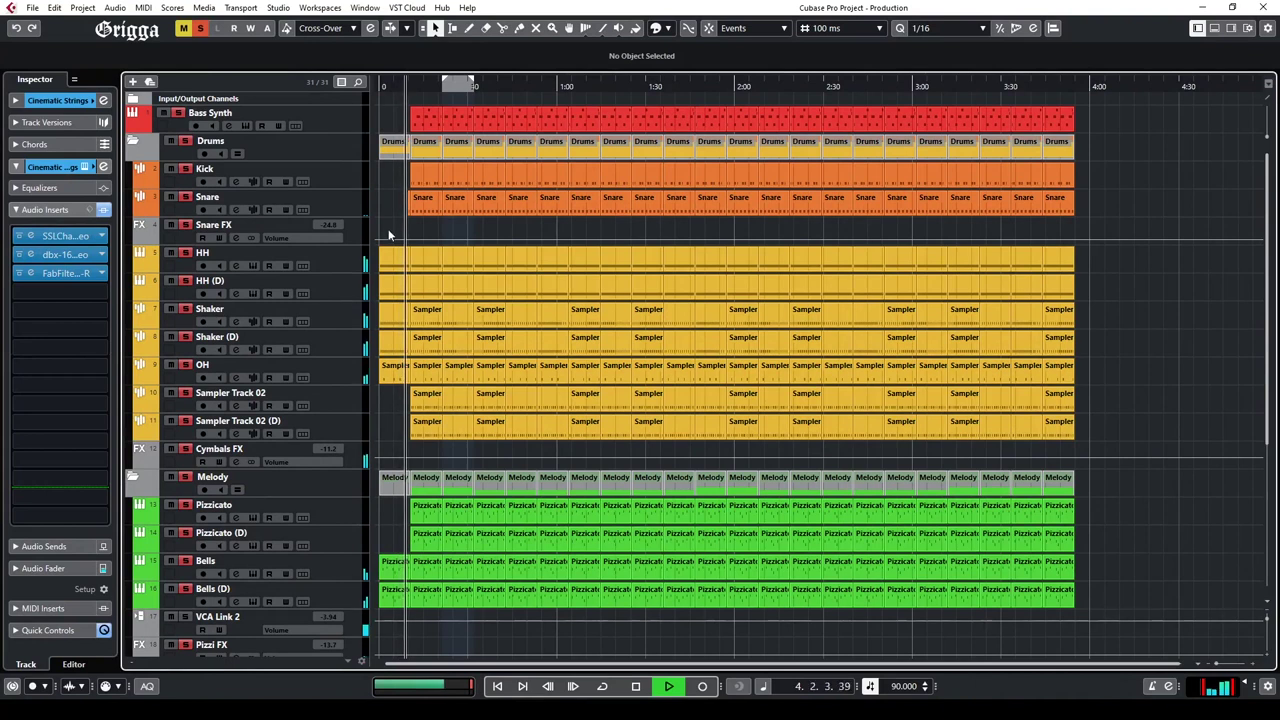
drag(390, 356, 382, 366)
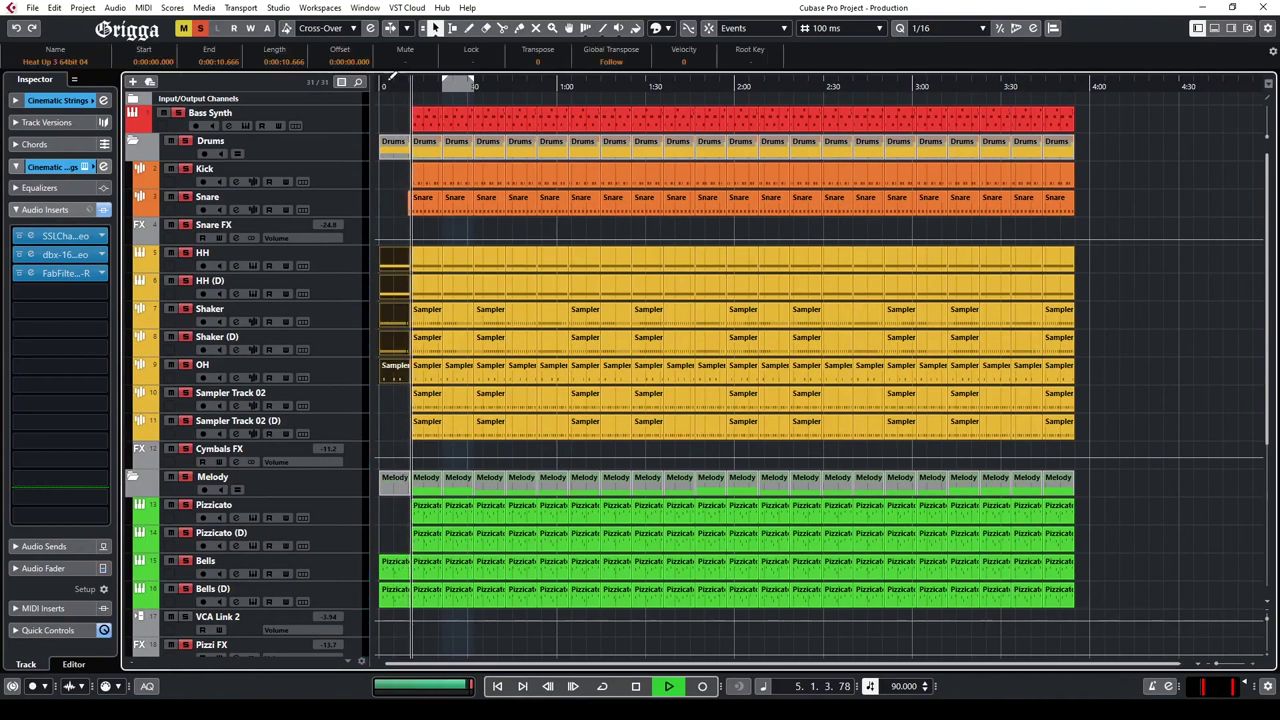
drag(388, 89, 365, 235)
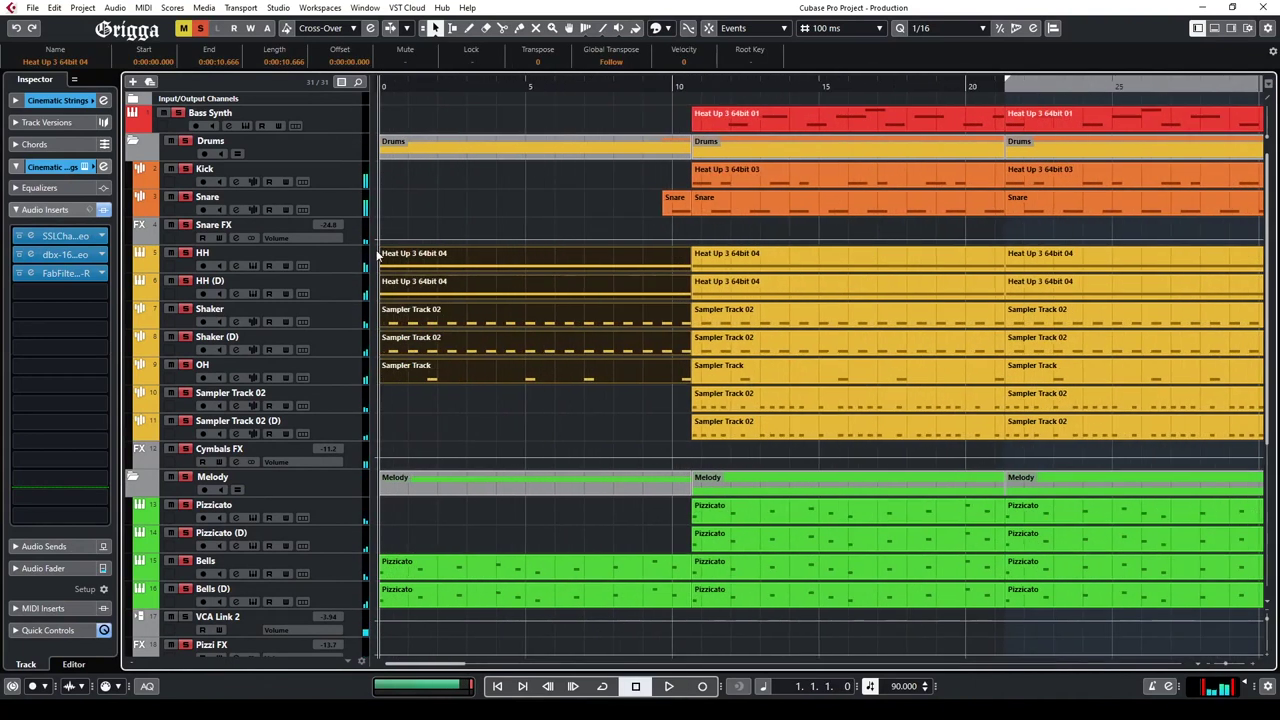
key(space)
click(400, 235)
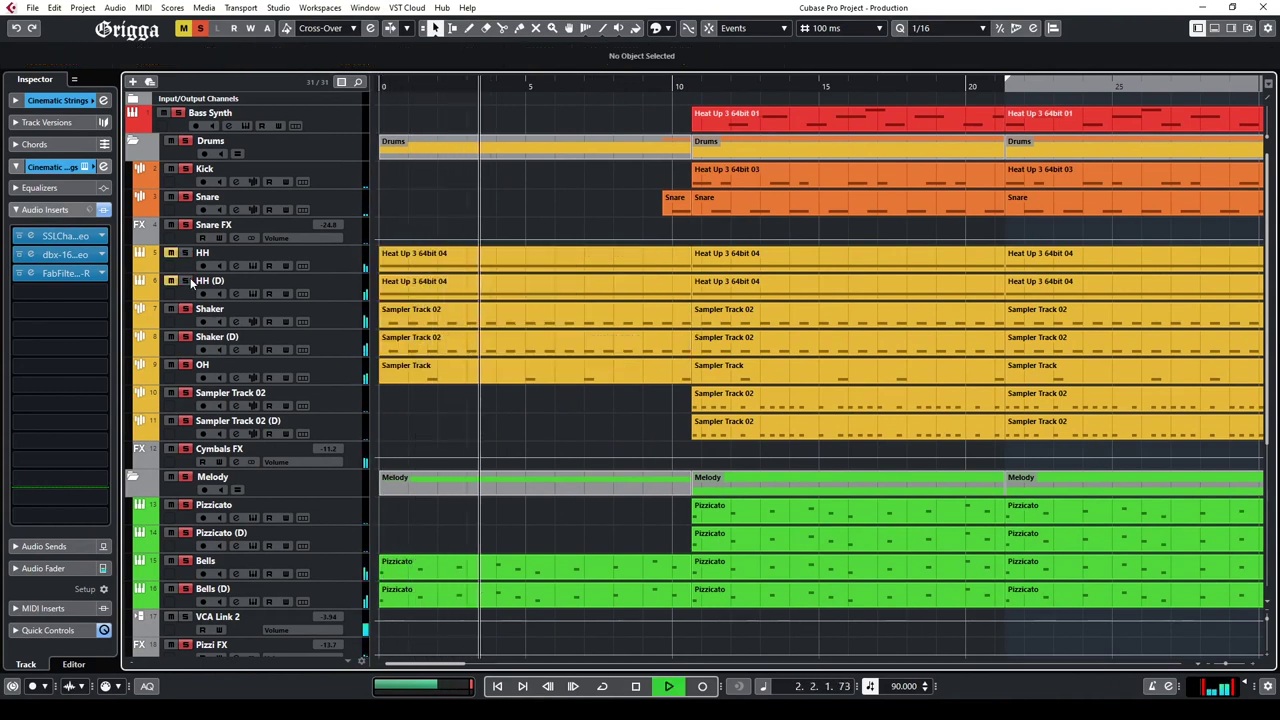
click(185, 265)
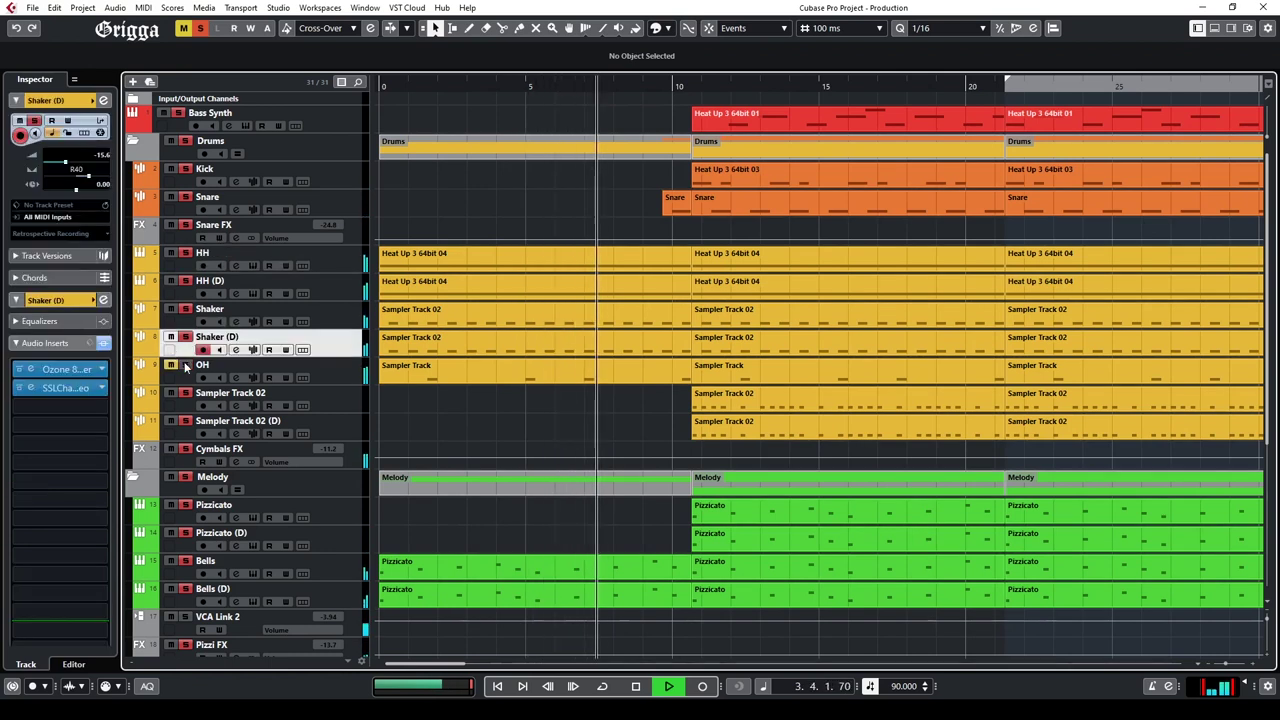
Step: Delete the OH track's event in the first section of the arrangement
click(438, 365)
key(Delete)
click(440, 376)
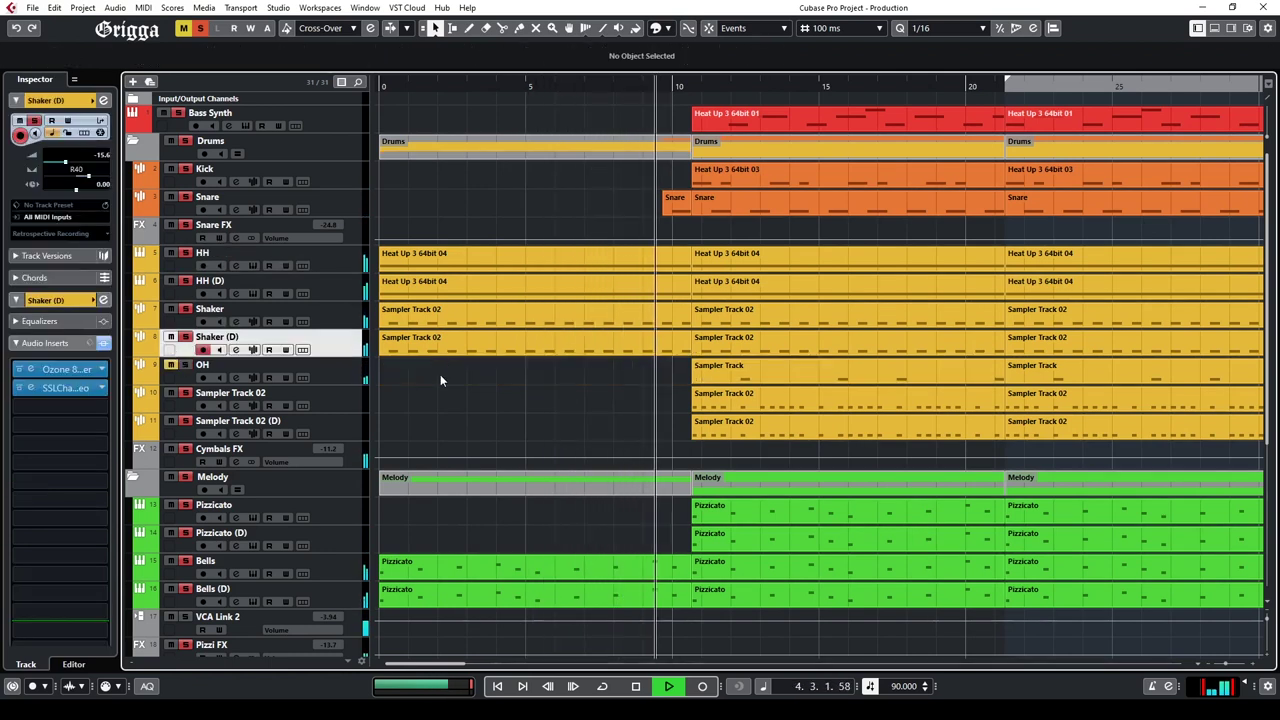
Step: Copy a Bass Synth event into the empty first section so the bass starts at the beginning, and listen to the intro
scroll(440, 374, down, 5)
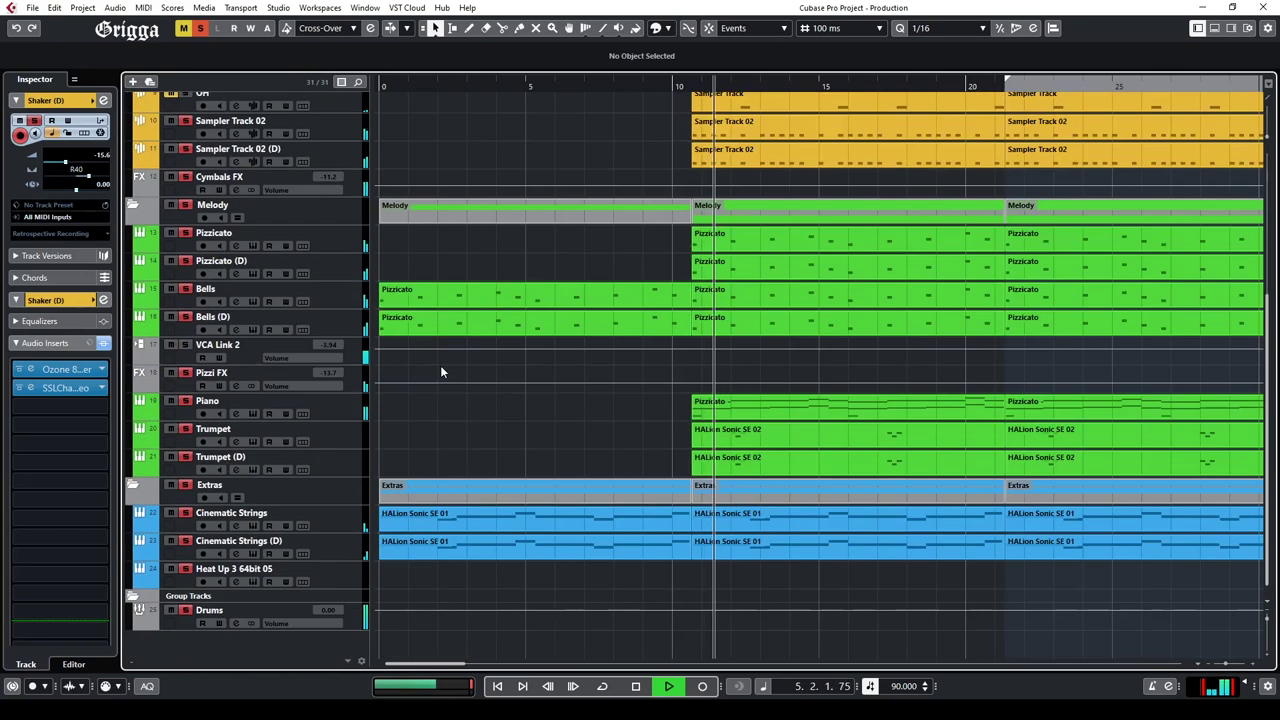
scroll(468, 247, up, 5)
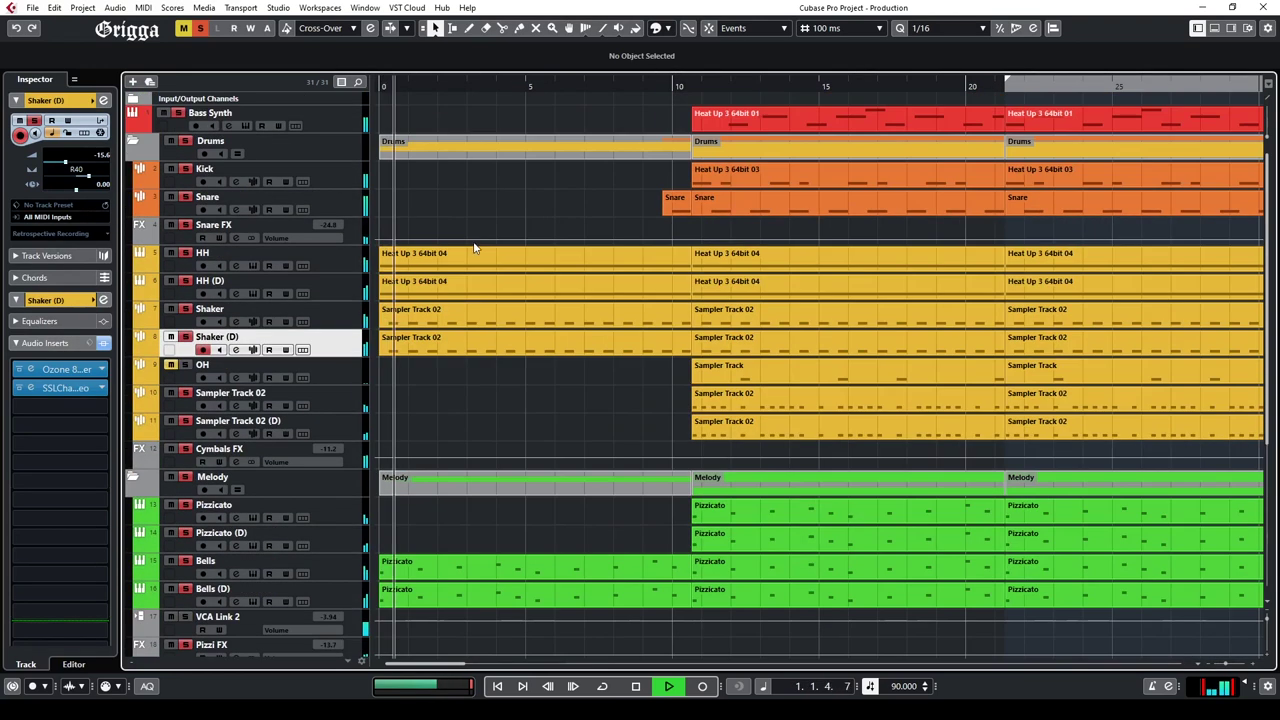
click(680, 113)
drag(679, 104, 752, 118)
key(Delete)
drag(1053, 122, 438, 122)
click(690, 122)
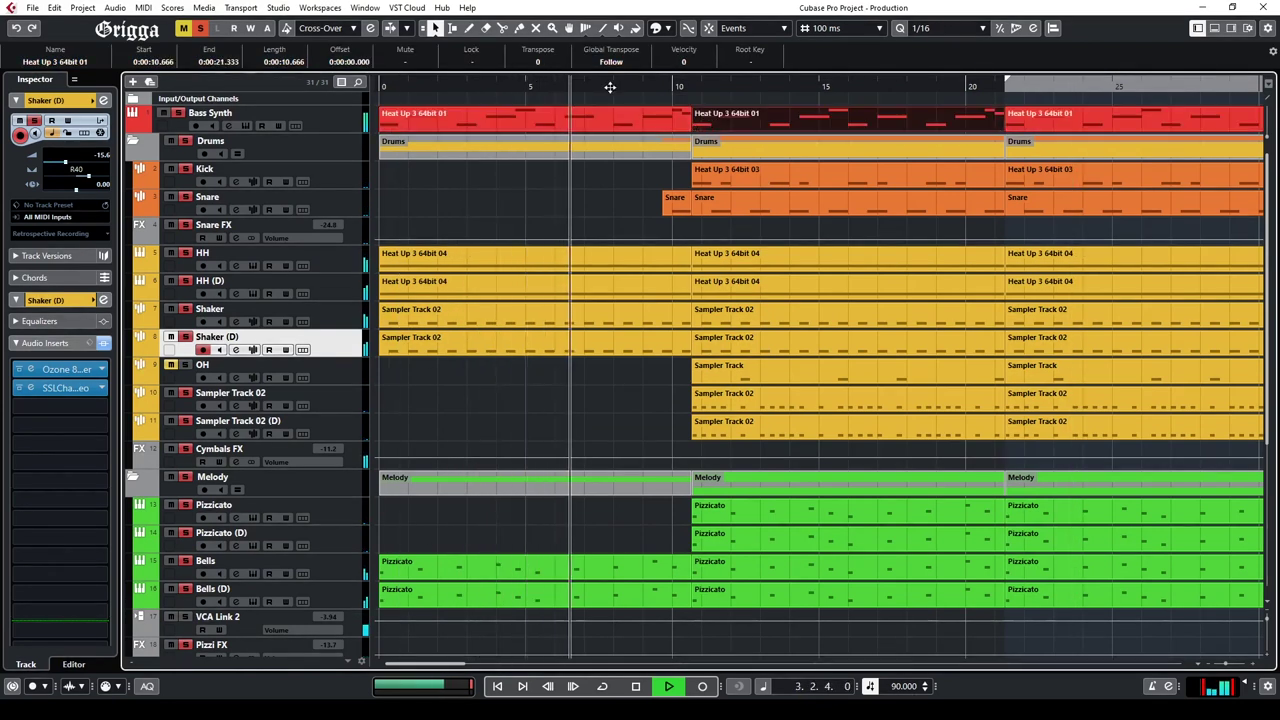
click(604, 102)
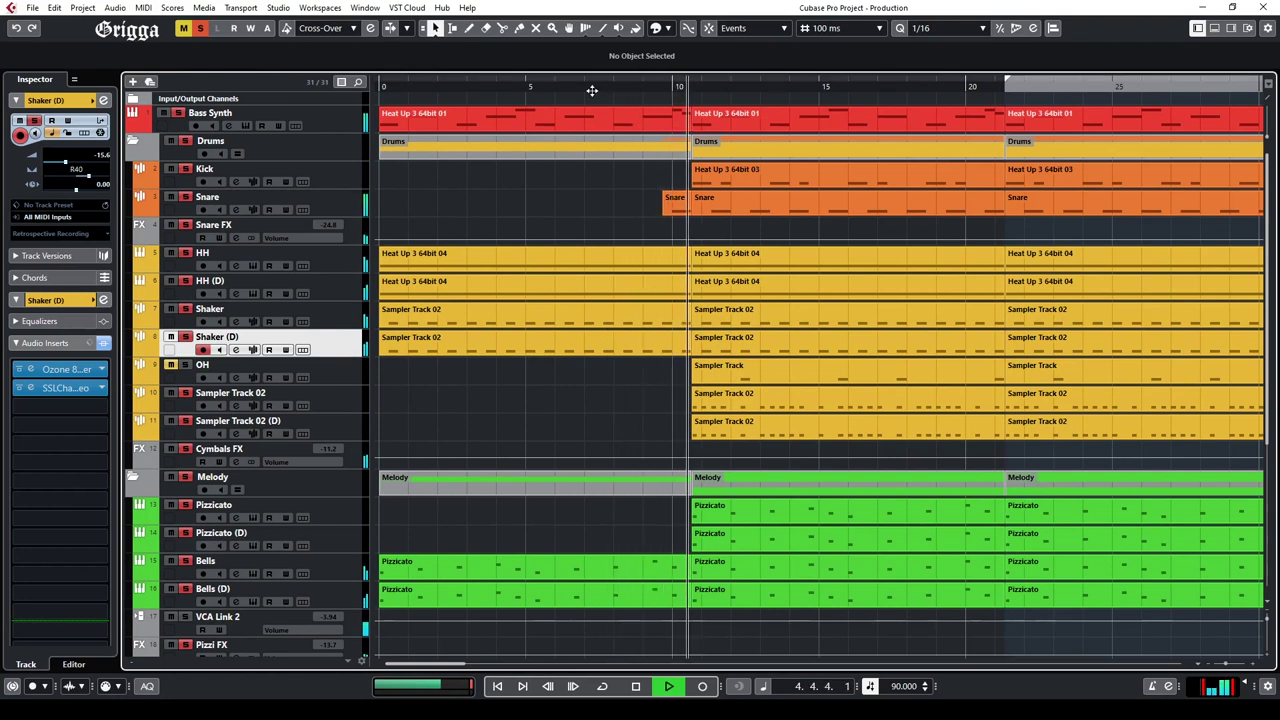
Step: Set the volume of both Cinematic Strings channels to -15.6 in the MixConsole while the arrangement plays
scroll(680, 413, down, 4)
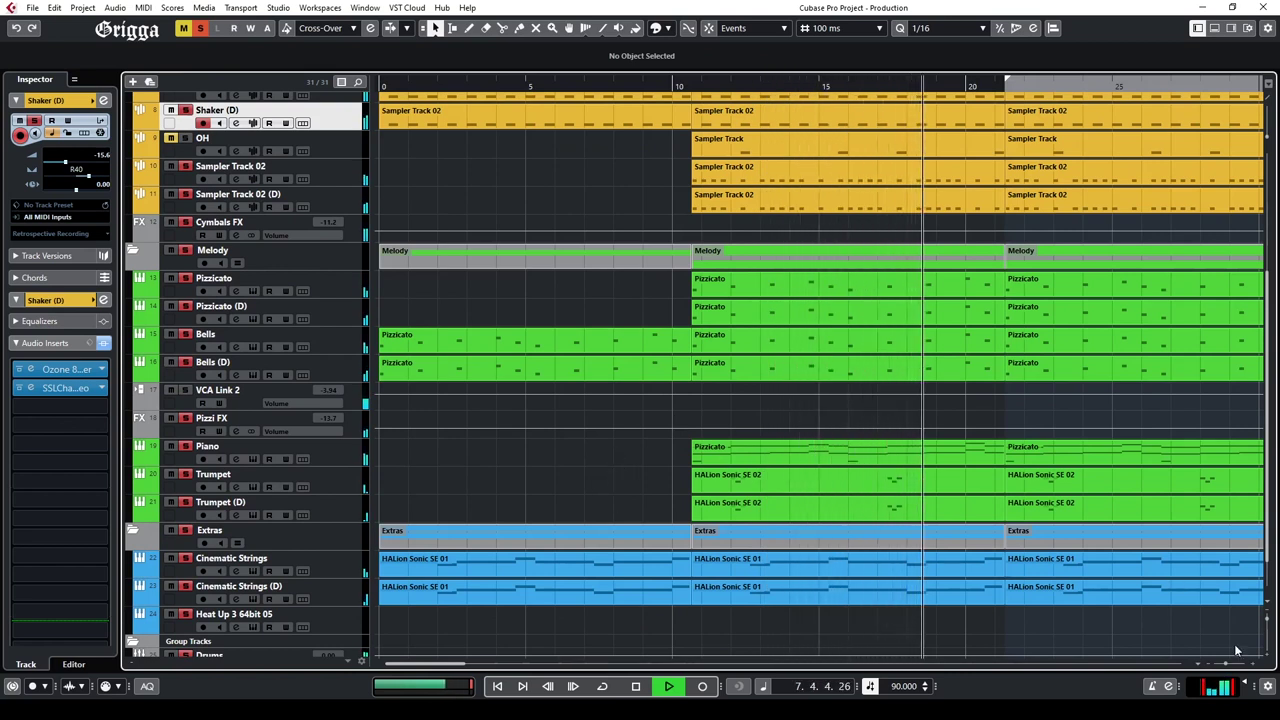
drag(1226, 664, 1214, 665)
click(633, 476)
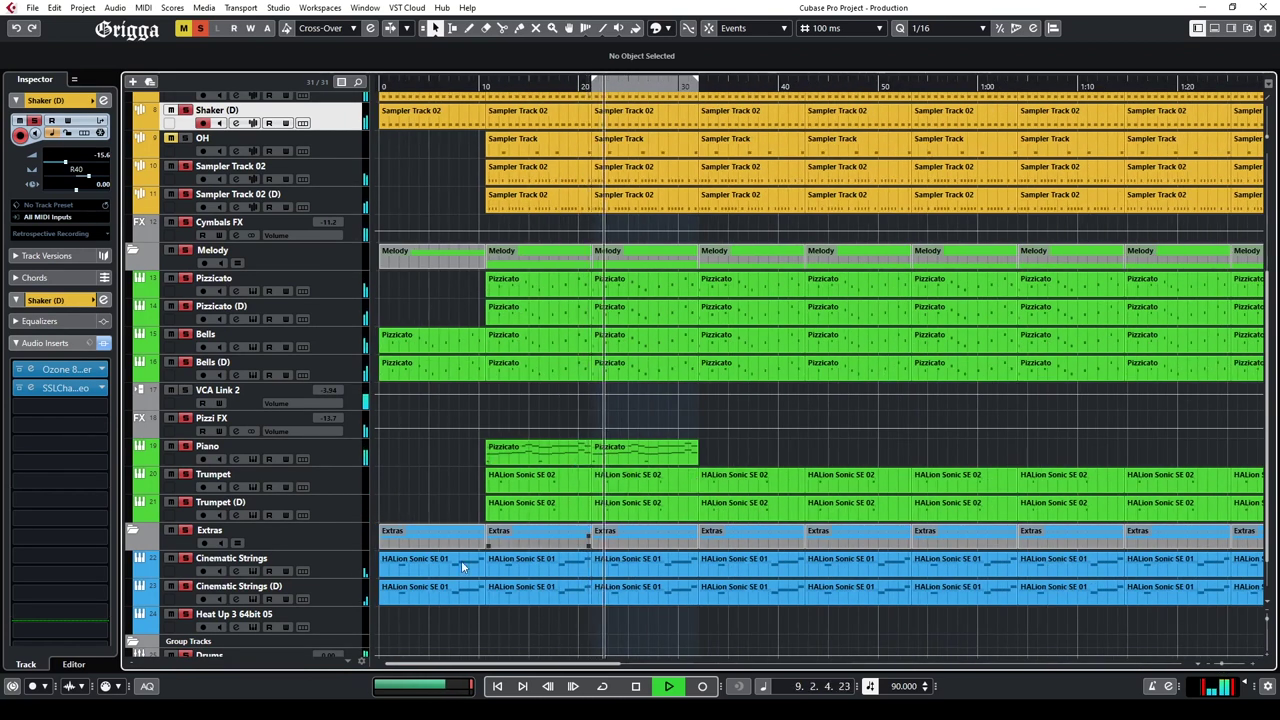
click(278, 7)
click(305, 44)
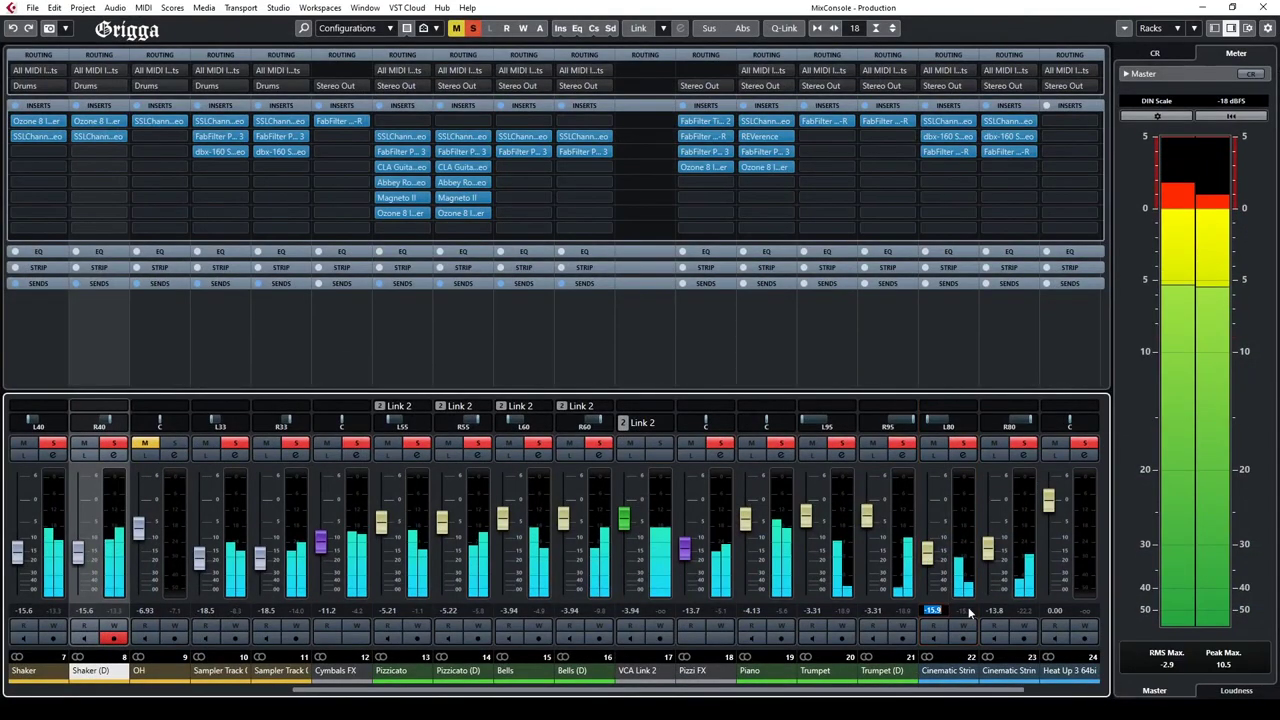
mouse_move(927, 553)
mouse_down()
mouse_move(928, 520)
mouse_move(929, 564)
mouse_up()
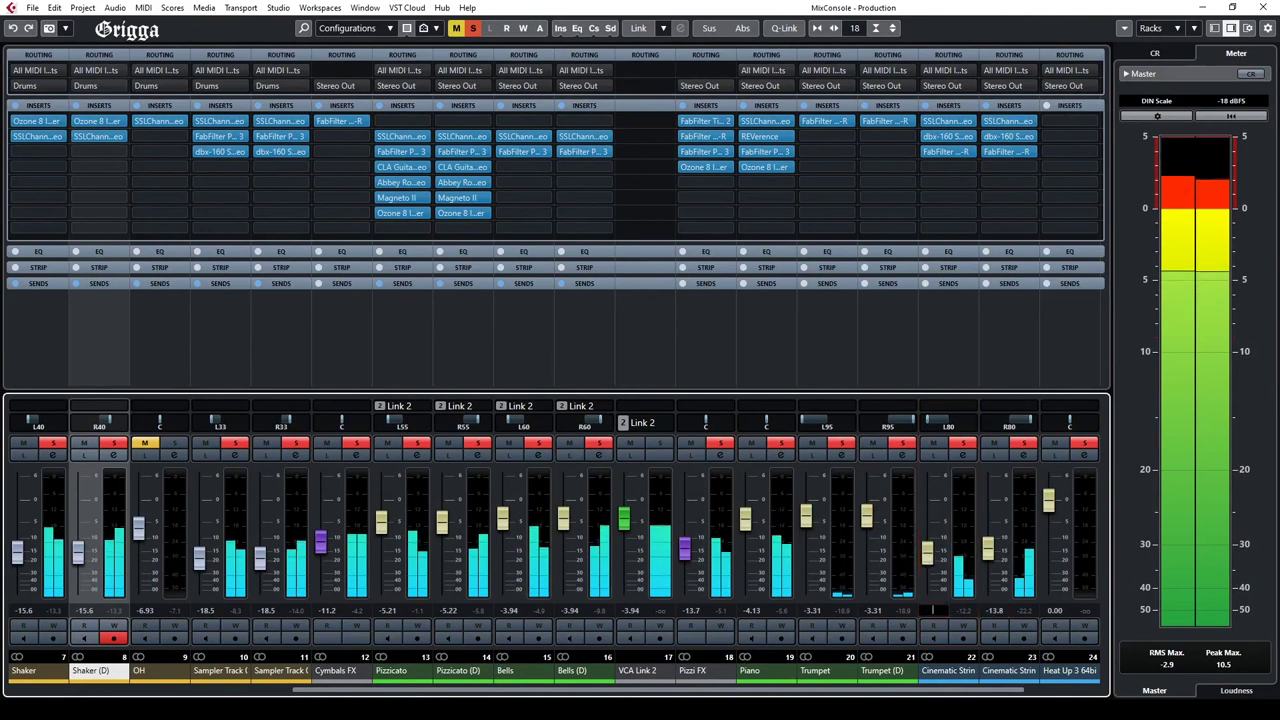
drag(931, 559, 932, 566)
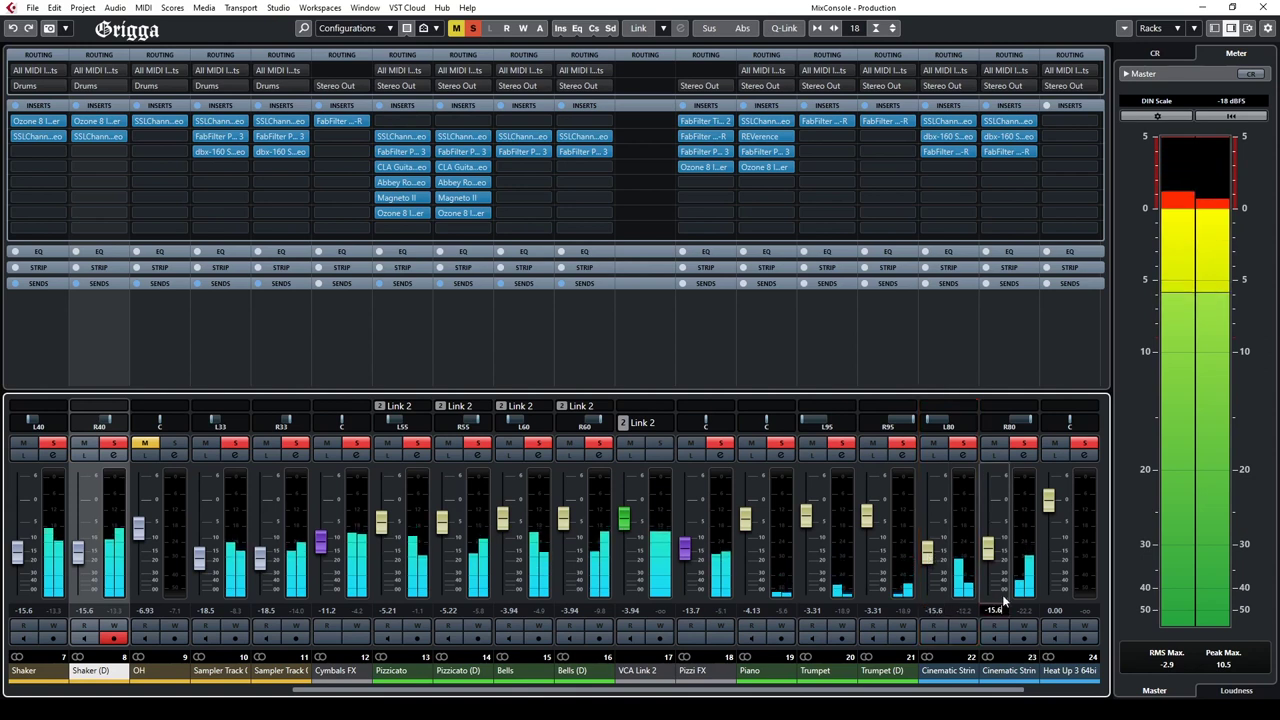
click(1004, 598)
click(1203, 11)
click(590, 84)
key(F3)
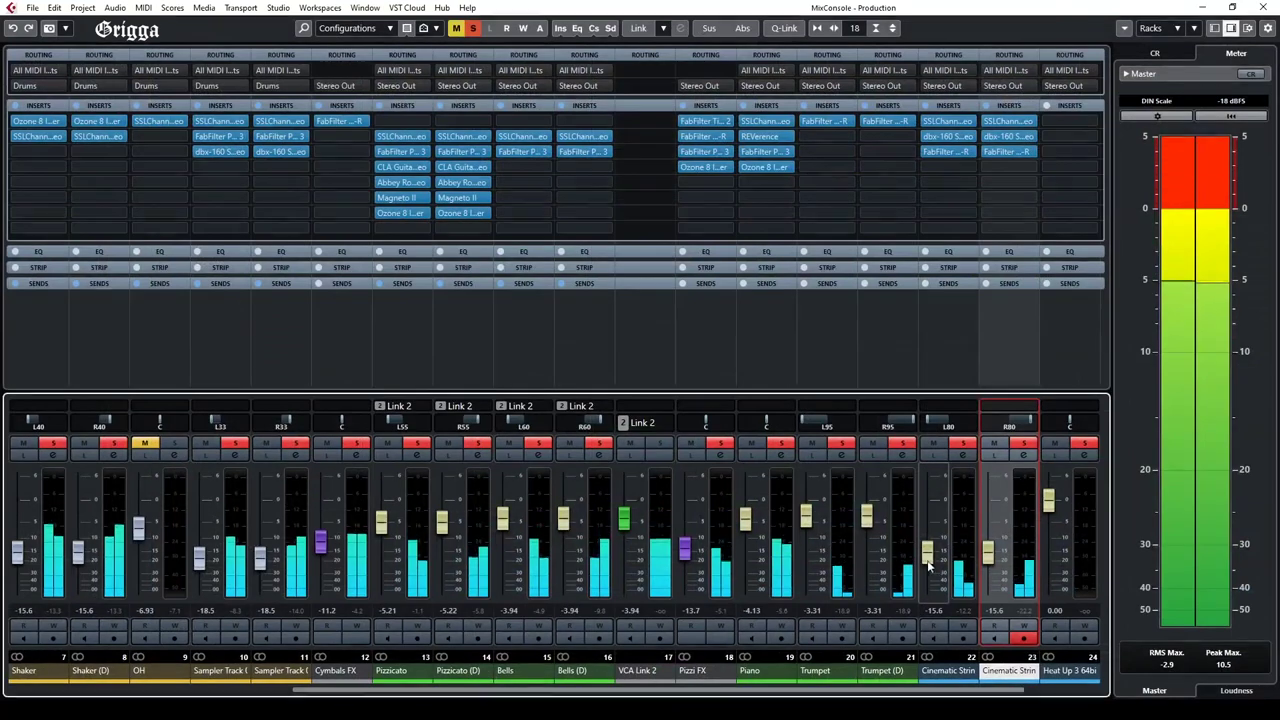
click(928, 566)
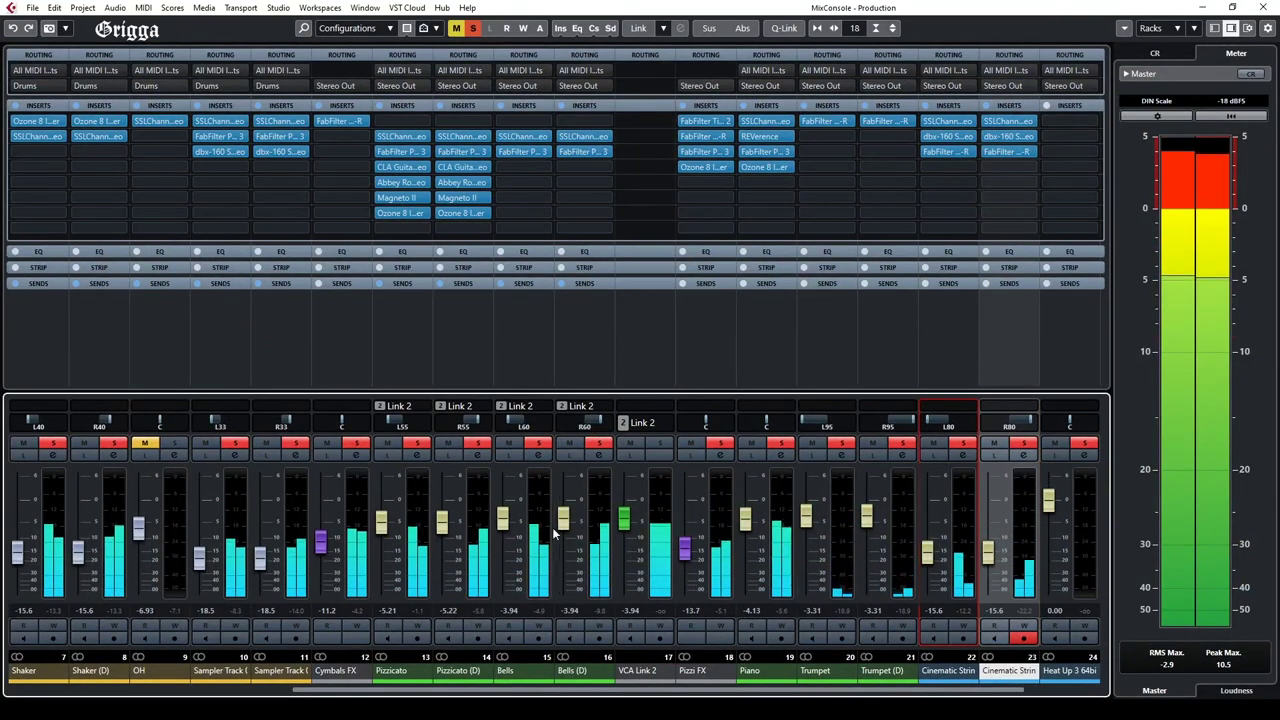
Step: Set the Piano channel's stereo panning to L75/R75 and lower its volume to -8.10
click(752, 513)
right_click(752, 418)
click(772, 422)
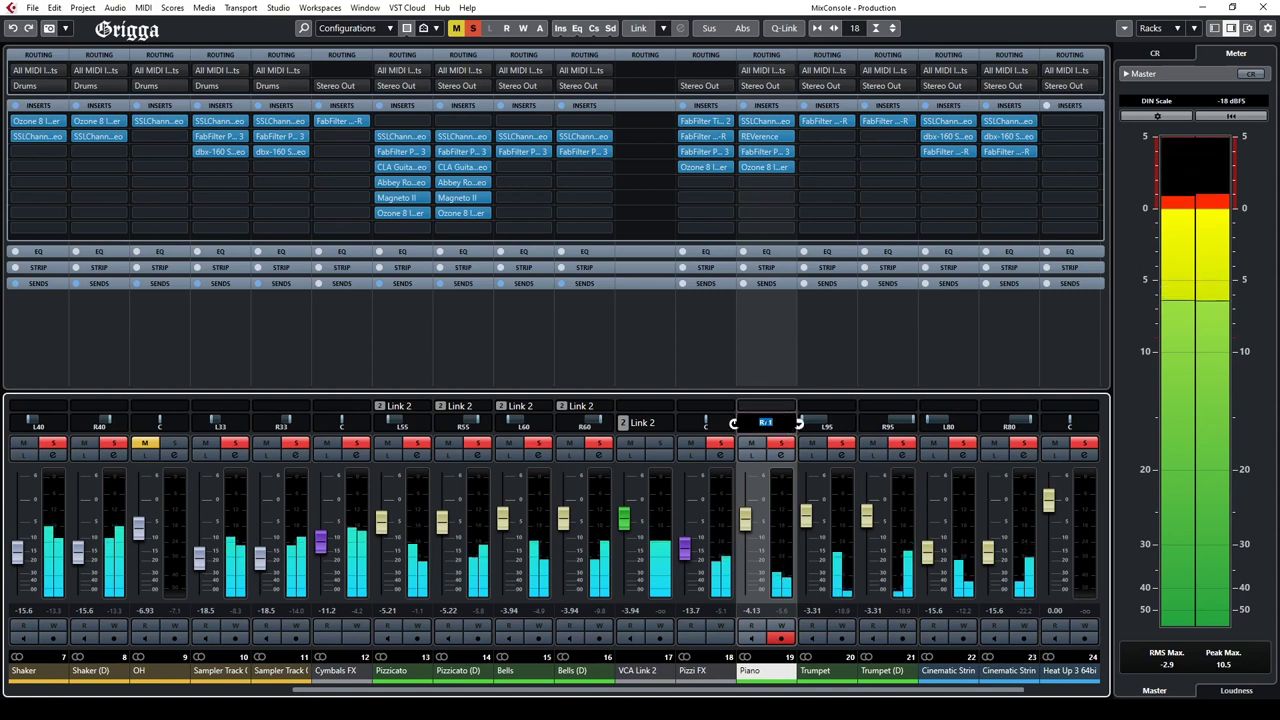
drag(767, 422, 781, 432)
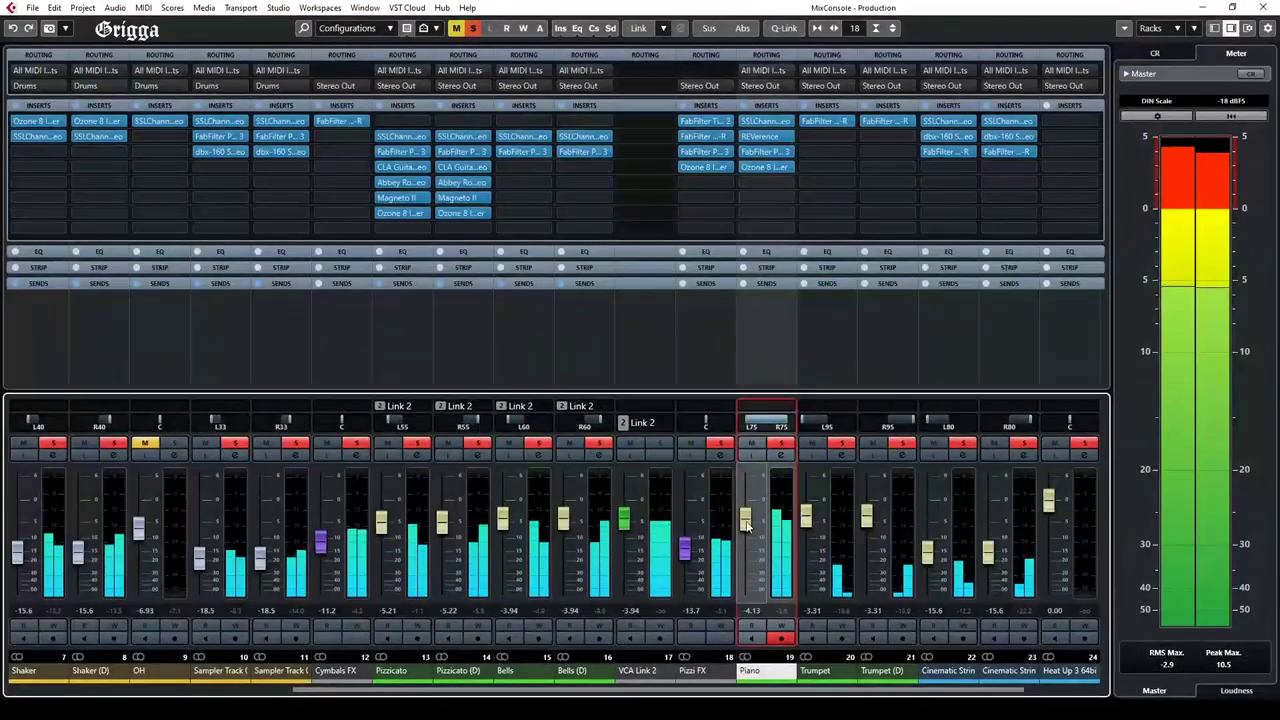
drag(745, 527, 743, 537)
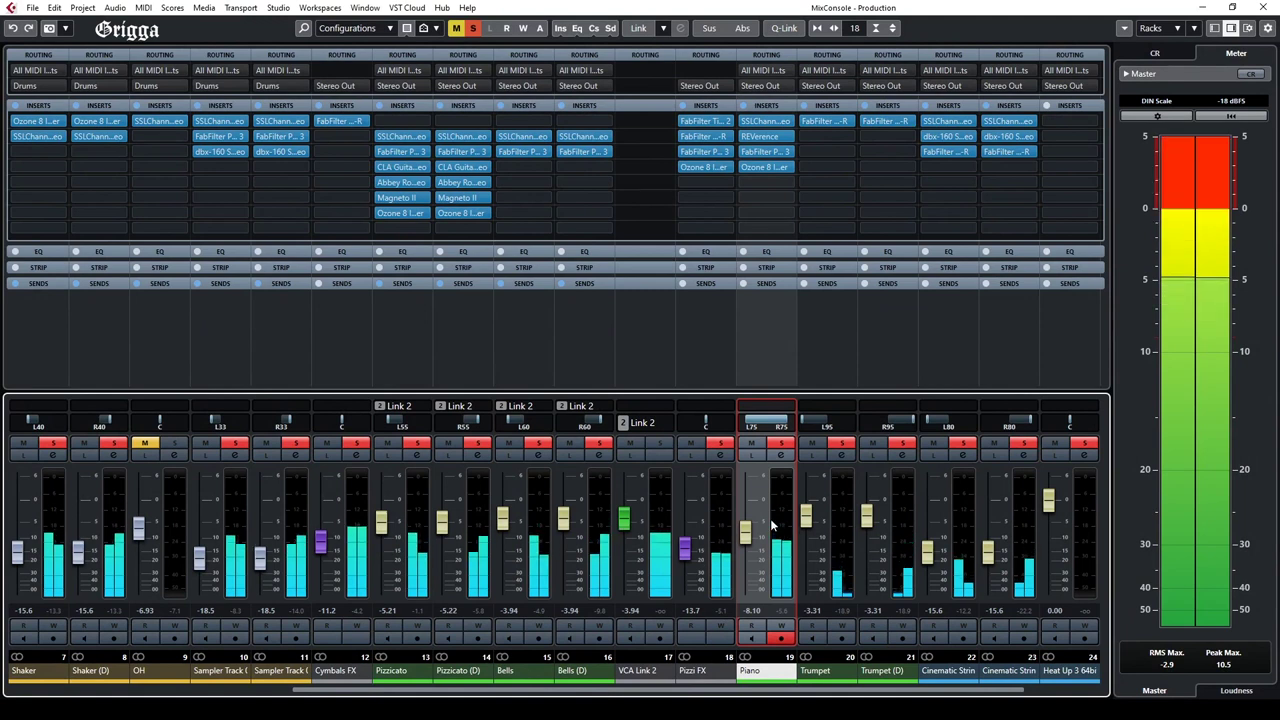
click(1262, 7)
Step: Delete the events on both Cinematic Strings tracks in the two long stretches of the arrangement where the Piano is silent
drag(1232, 664, 1216, 664)
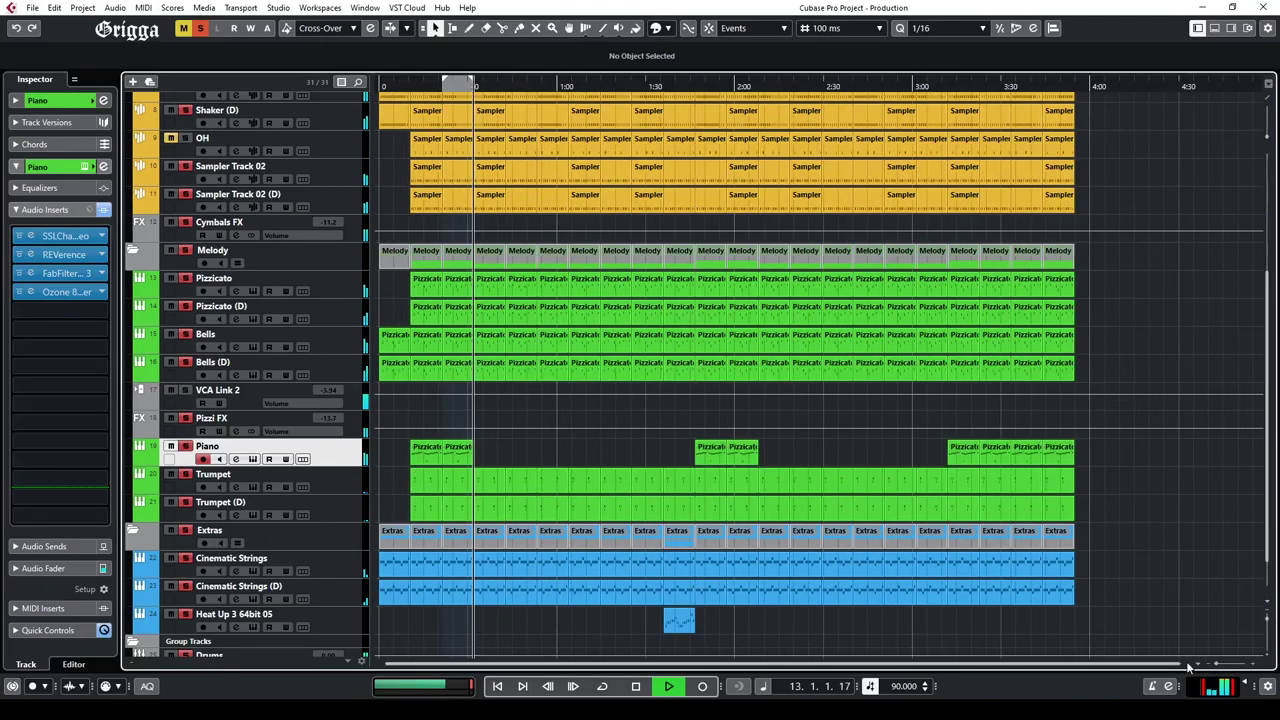
drag(485, 623, 652, 572)
key(Delete)
drag(775, 617, 922, 583)
key(Delete)
click(920, 580)
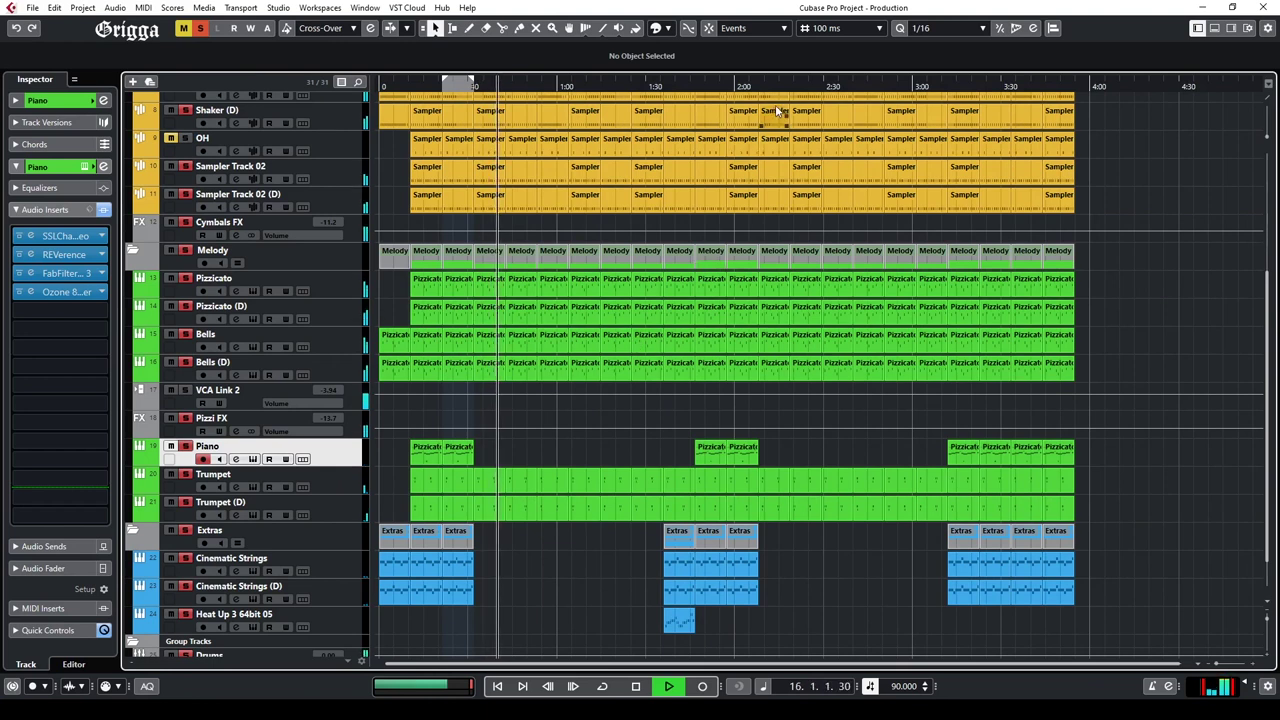
Step: Play from the Heat Up 3 64bit 05 event and delete the Cinematic Strings events directly above it on both tracks
click(664, 87)
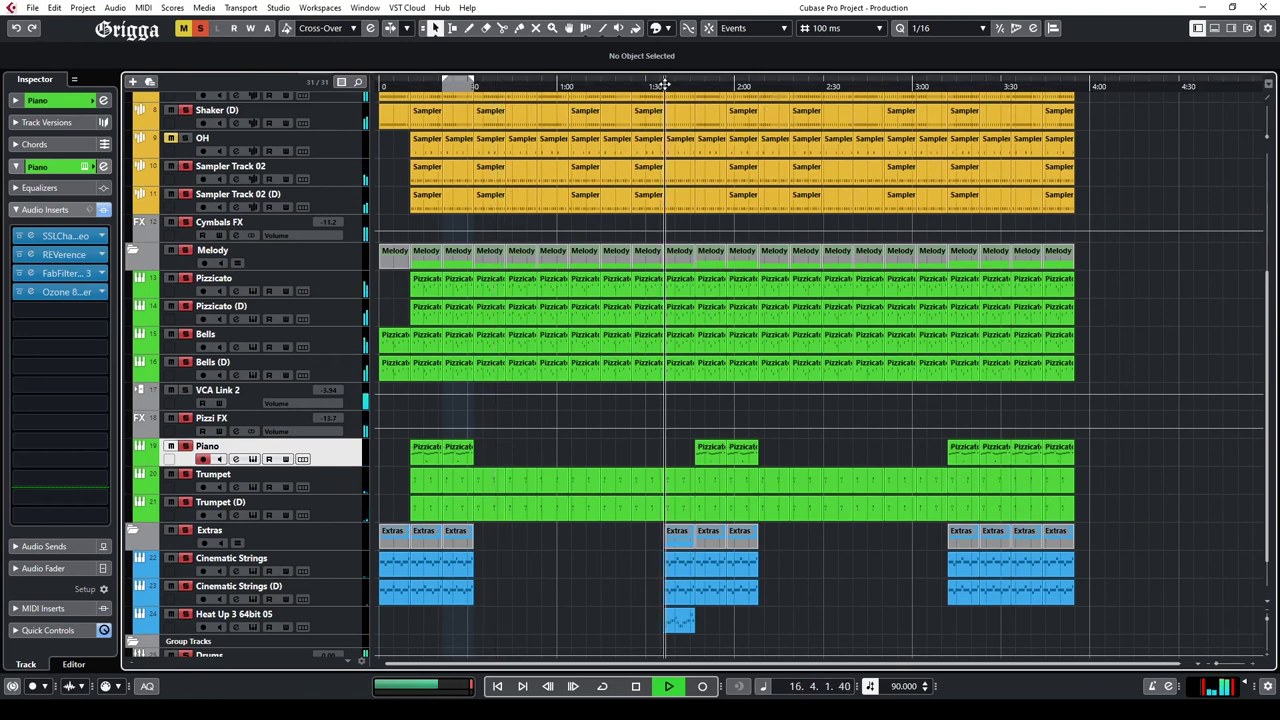
click(665, 573)
key(Delete)
click(666, 589)
key(Delete)
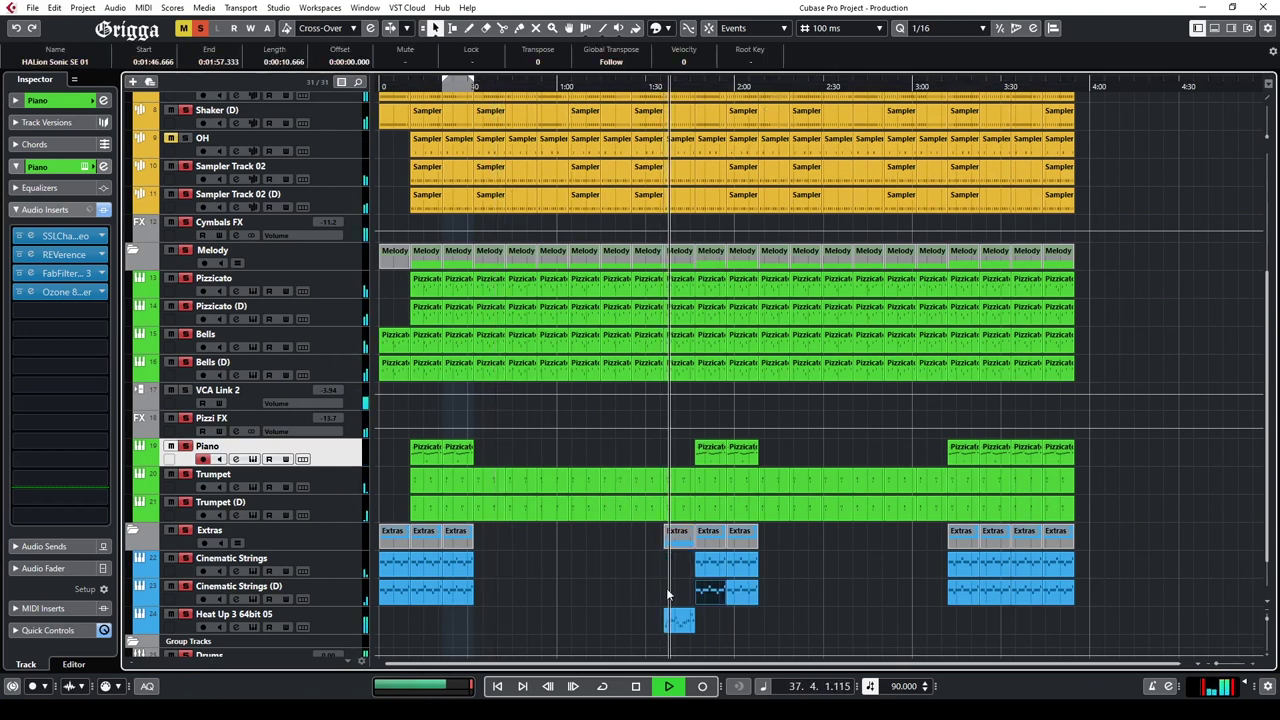
Step: Solo the Heat Up 3 64bit 05 track and load CLA Guitars Stereo in its first insert slot
click(340, 623)
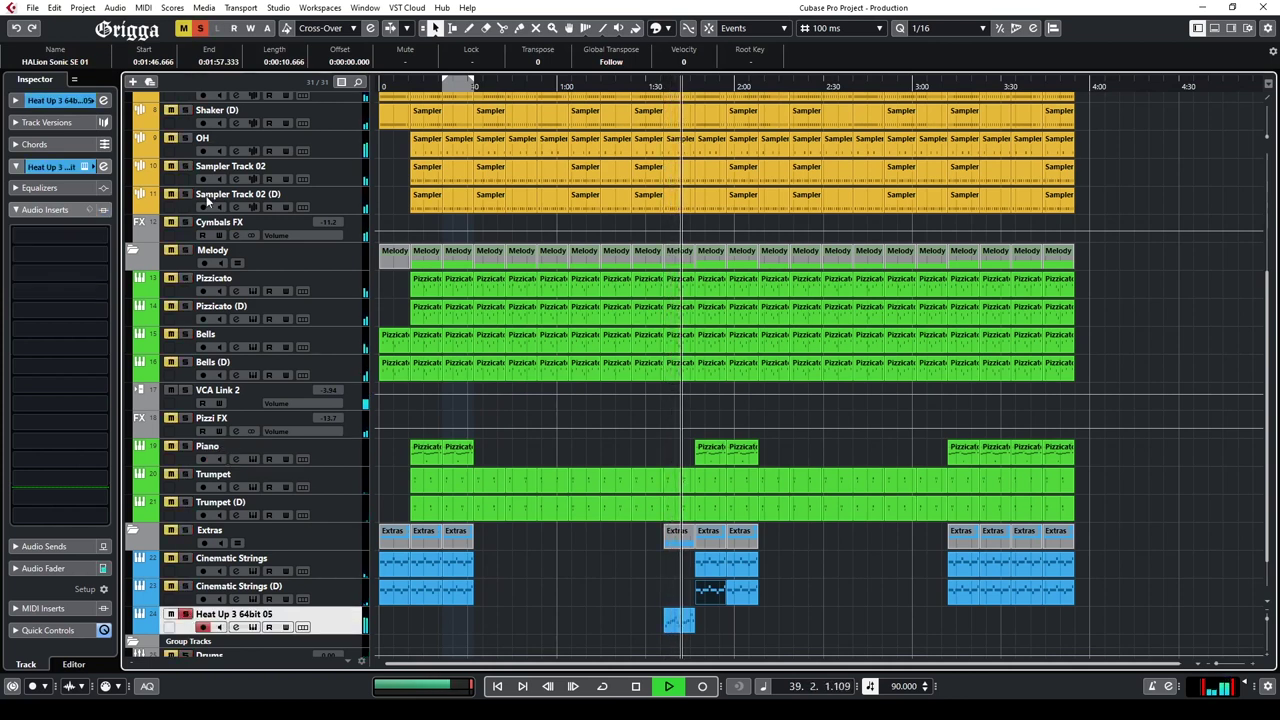
click(60, 236)
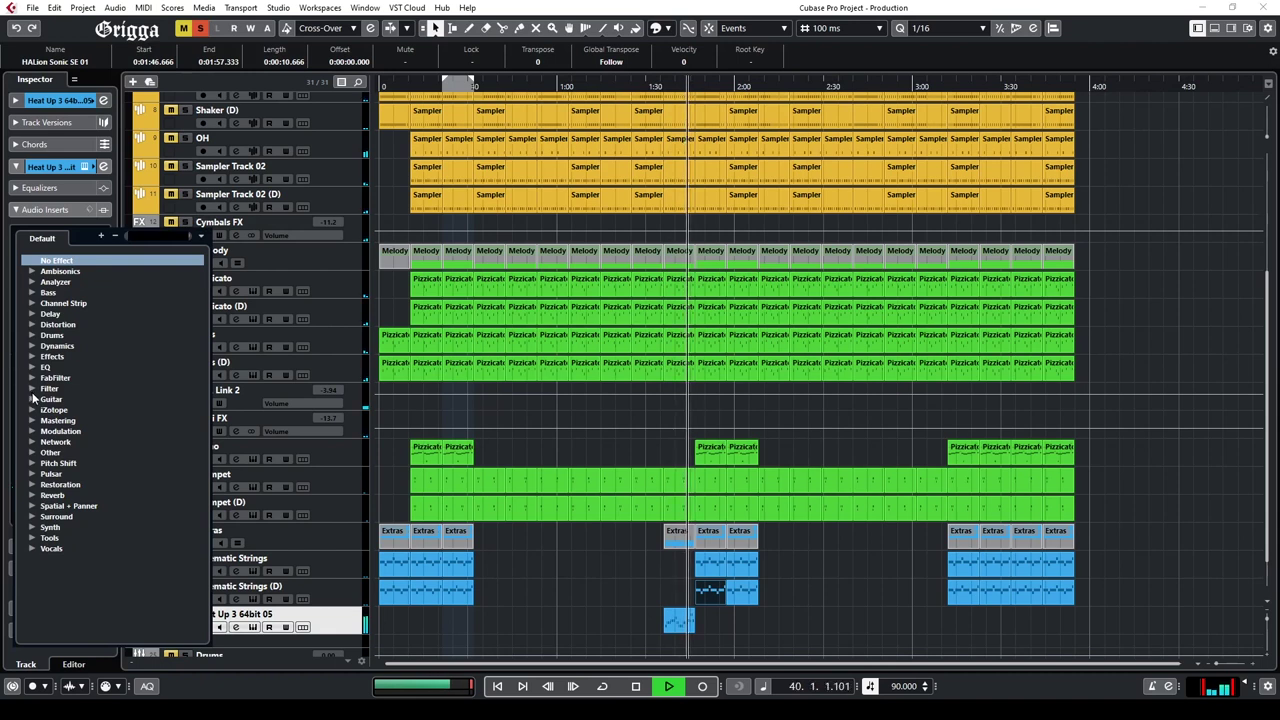
click(33, 398)
click(50, 421)
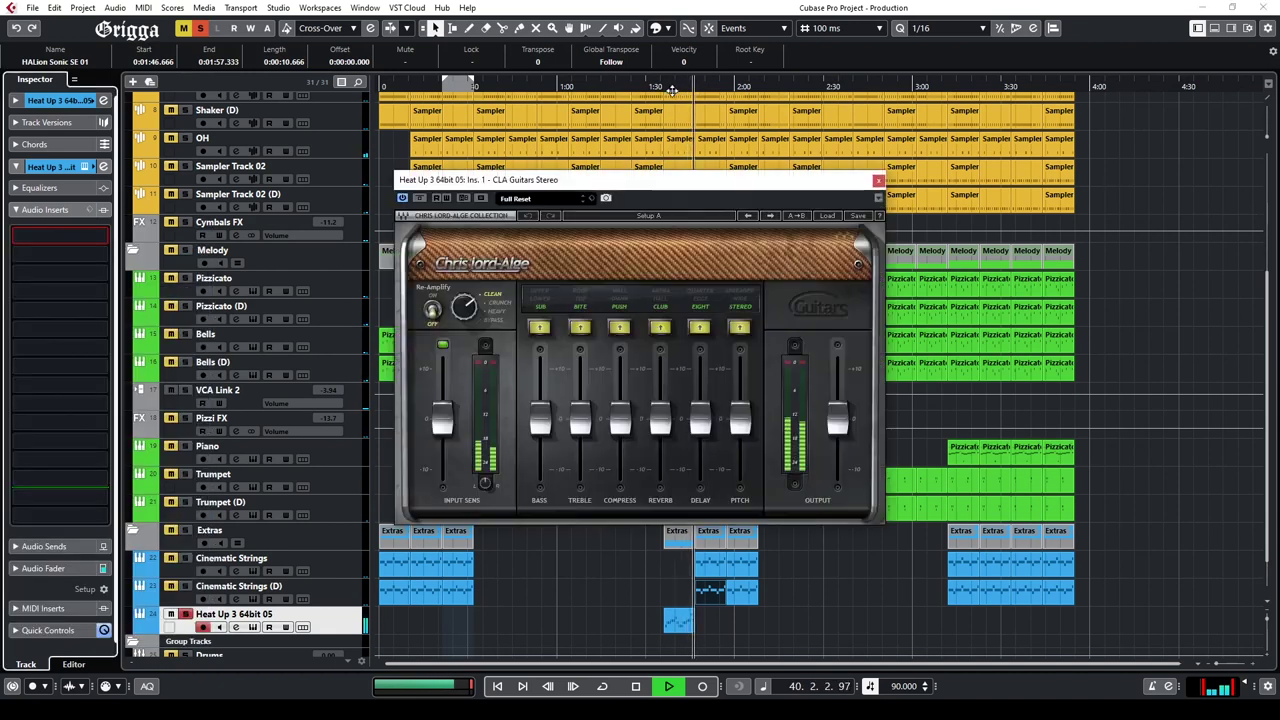
Step: Switch off the compress, reverb, delay and pitch effects in CLA Guitars, cut Bass on Lower and boost Treble on Top
click(660, 326)
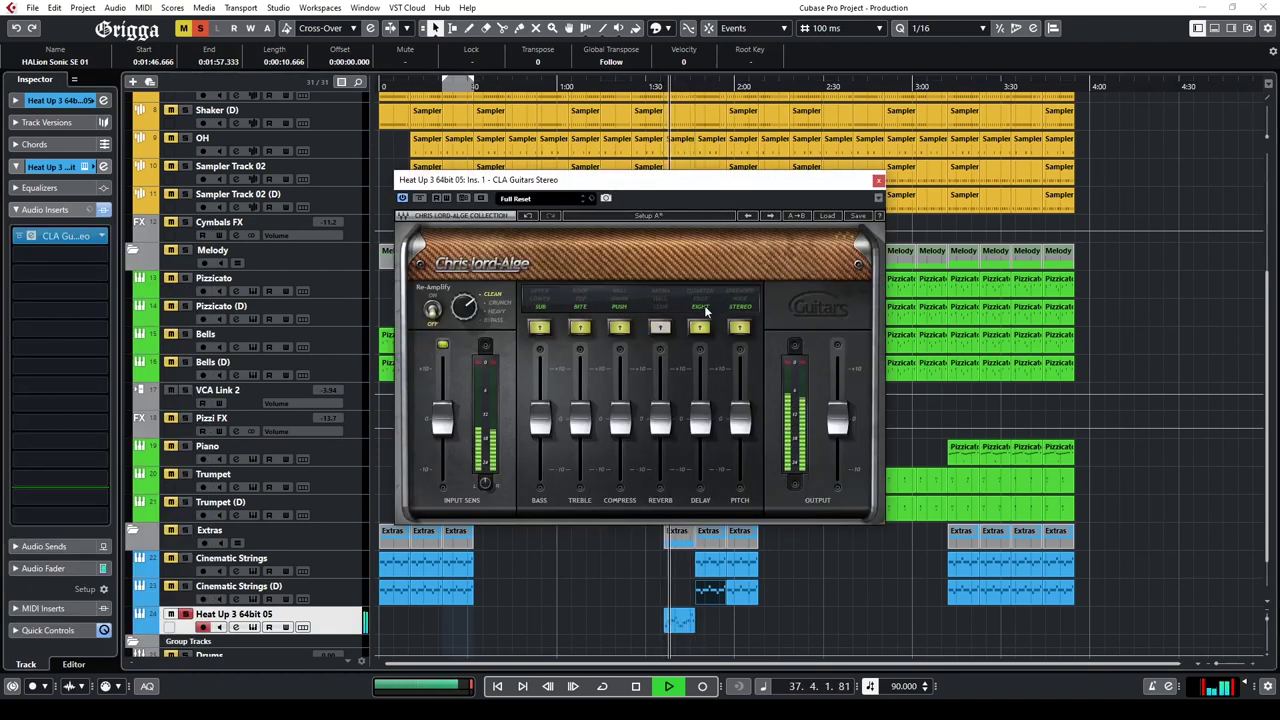
drag(540, 420, 540, 450)
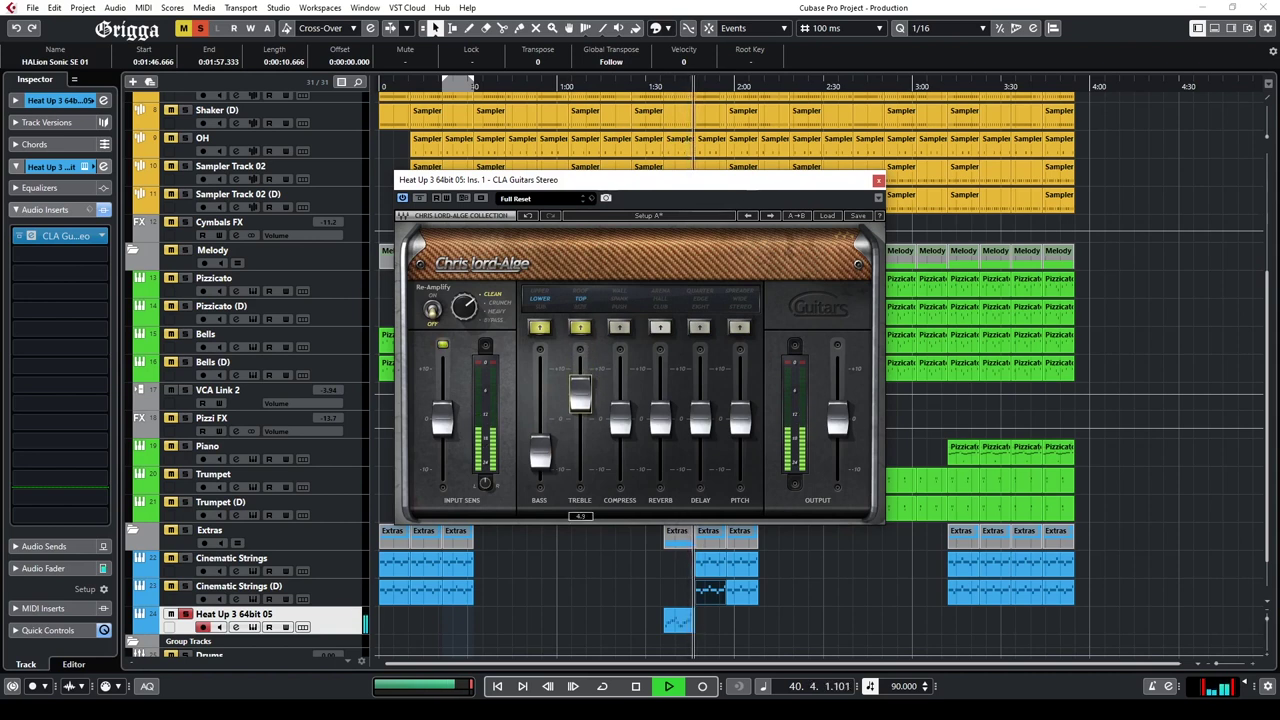
click(663, 93)
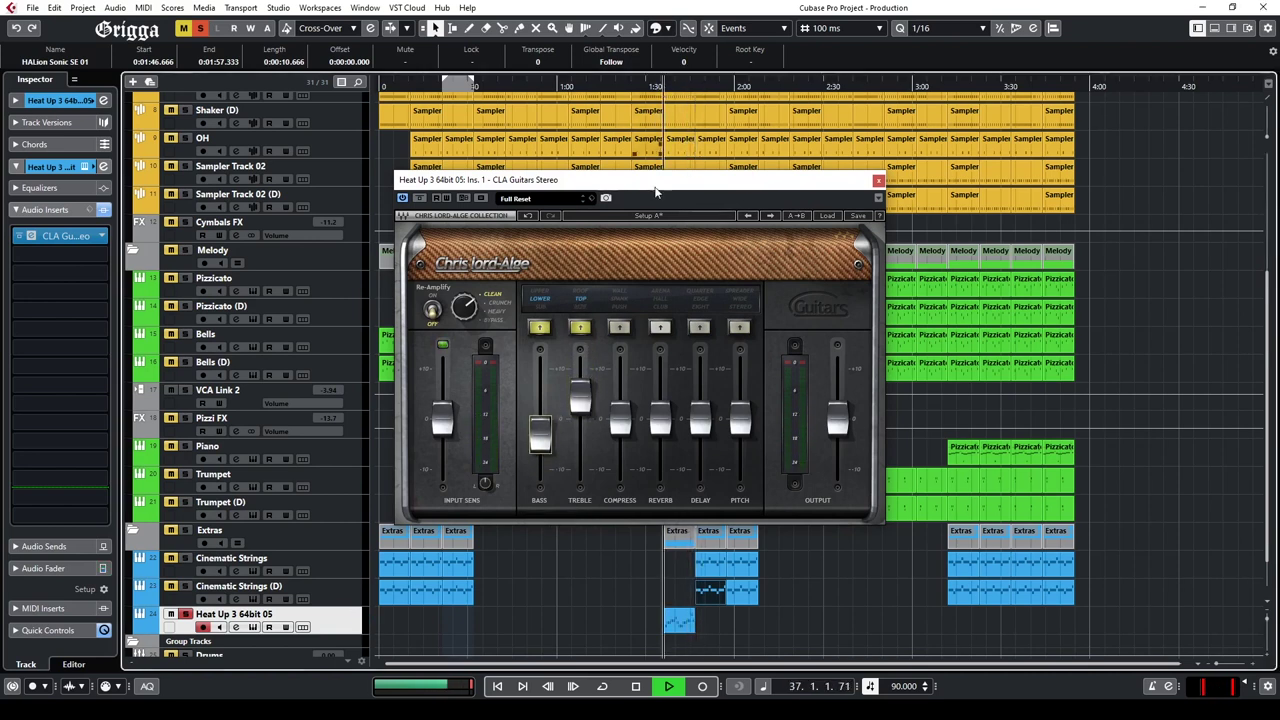
Step: Enable Push compression, Club reverb and Eight delay at reduced levels, and try the Wide pitch effect at about -2.5
click(620, 328)
drag(620, 420, 620, 437)
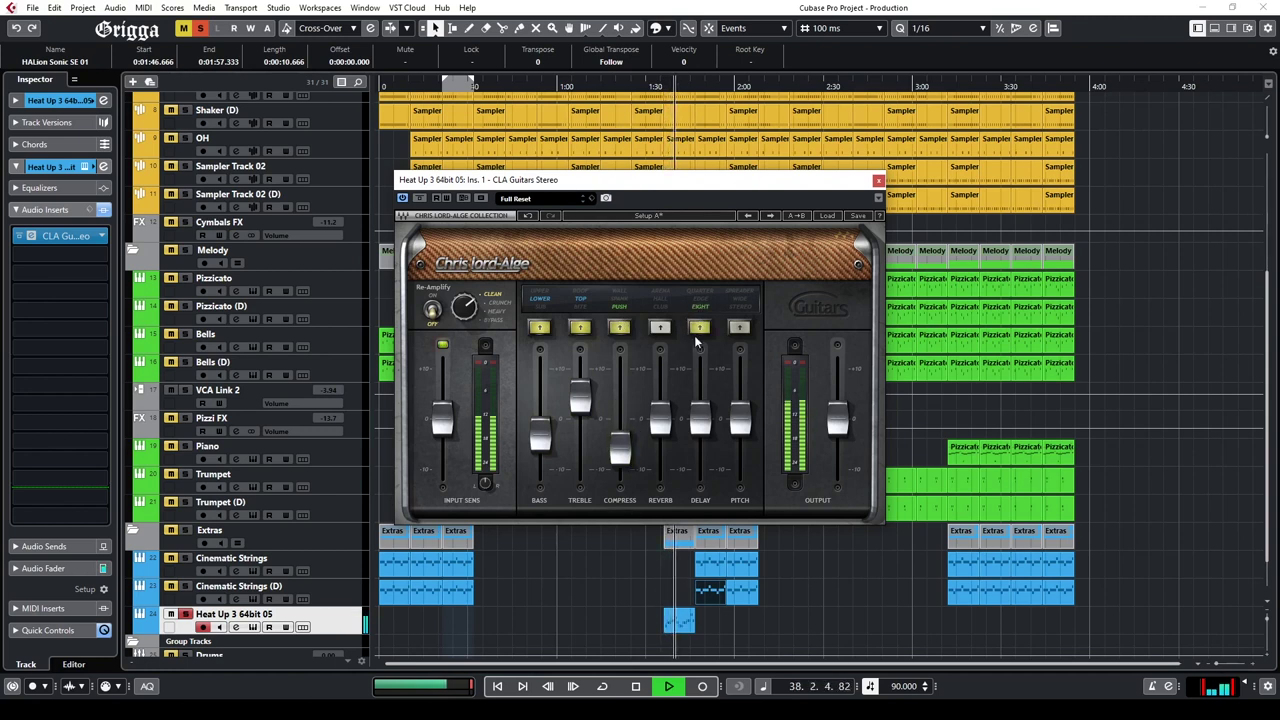
drag(700, 423, 700, 447)
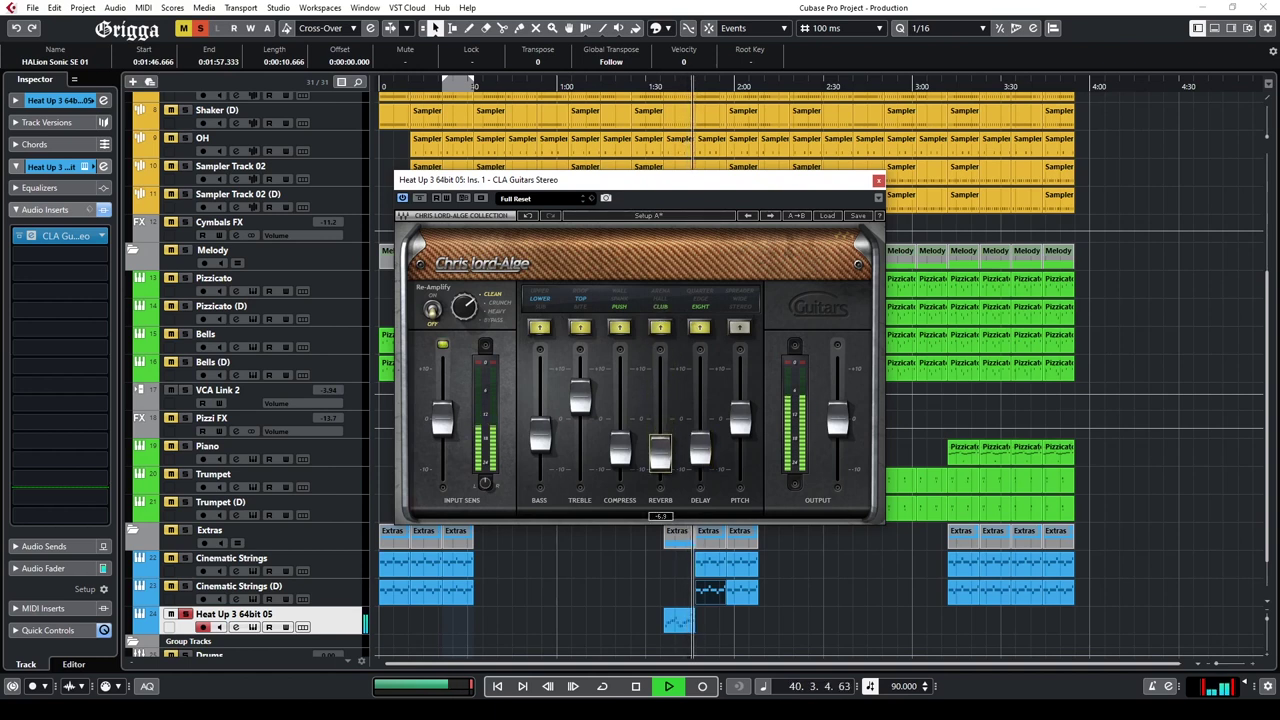
drag(658, 84, 660, 87)
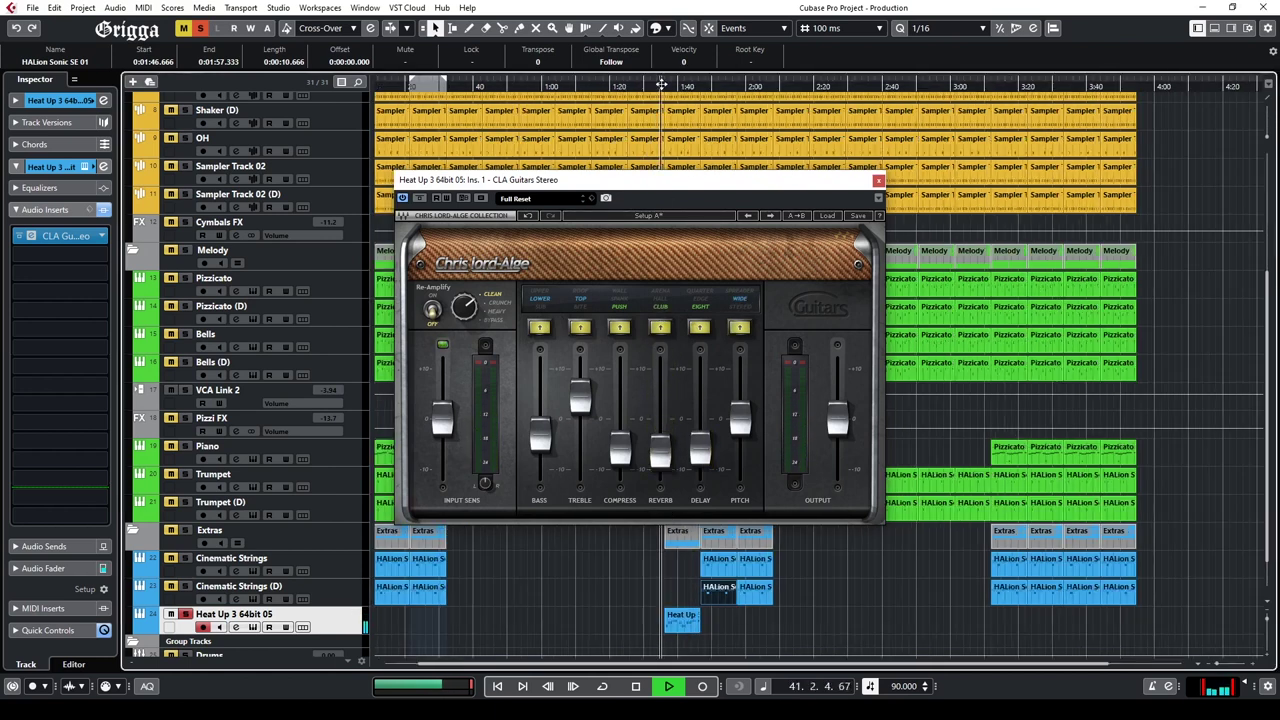
drag(735, 405, 740, 395)
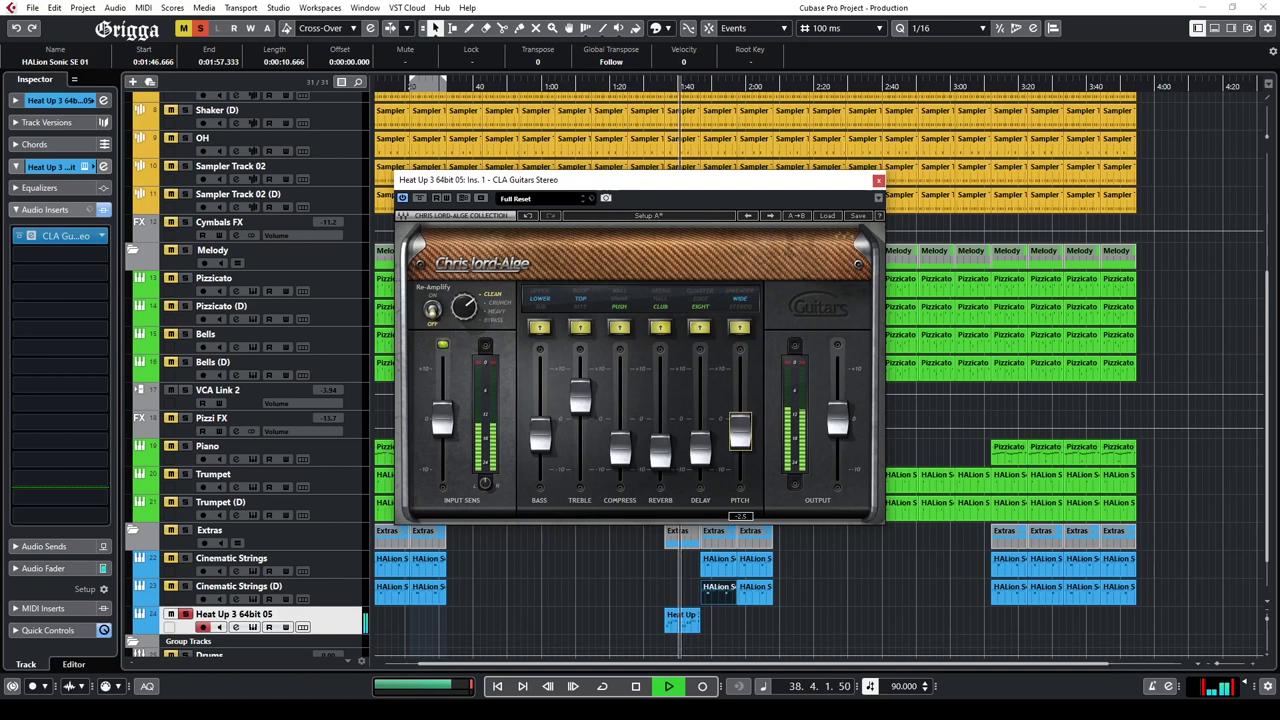
Step: Clear all solos and mutes, and set the CLA Guitars pitch effect to Stereo at about 1.7 within the full mix
click(198, 30)
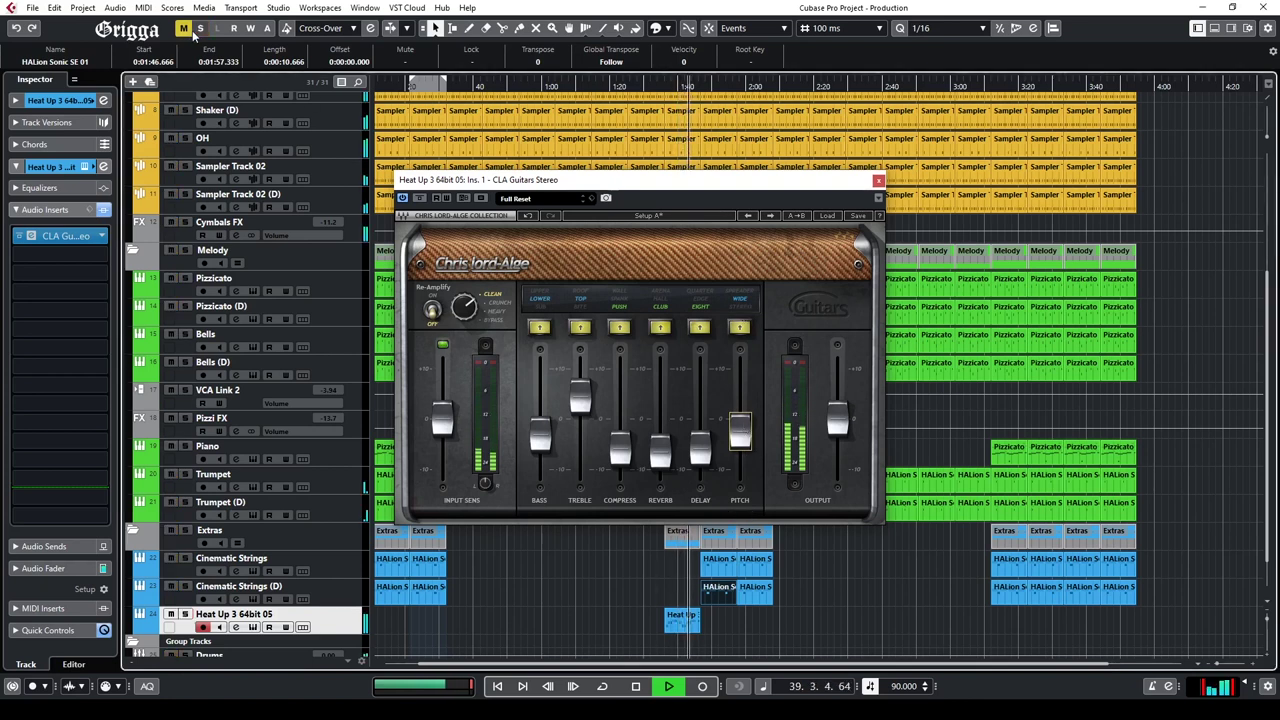
click(665, 82)
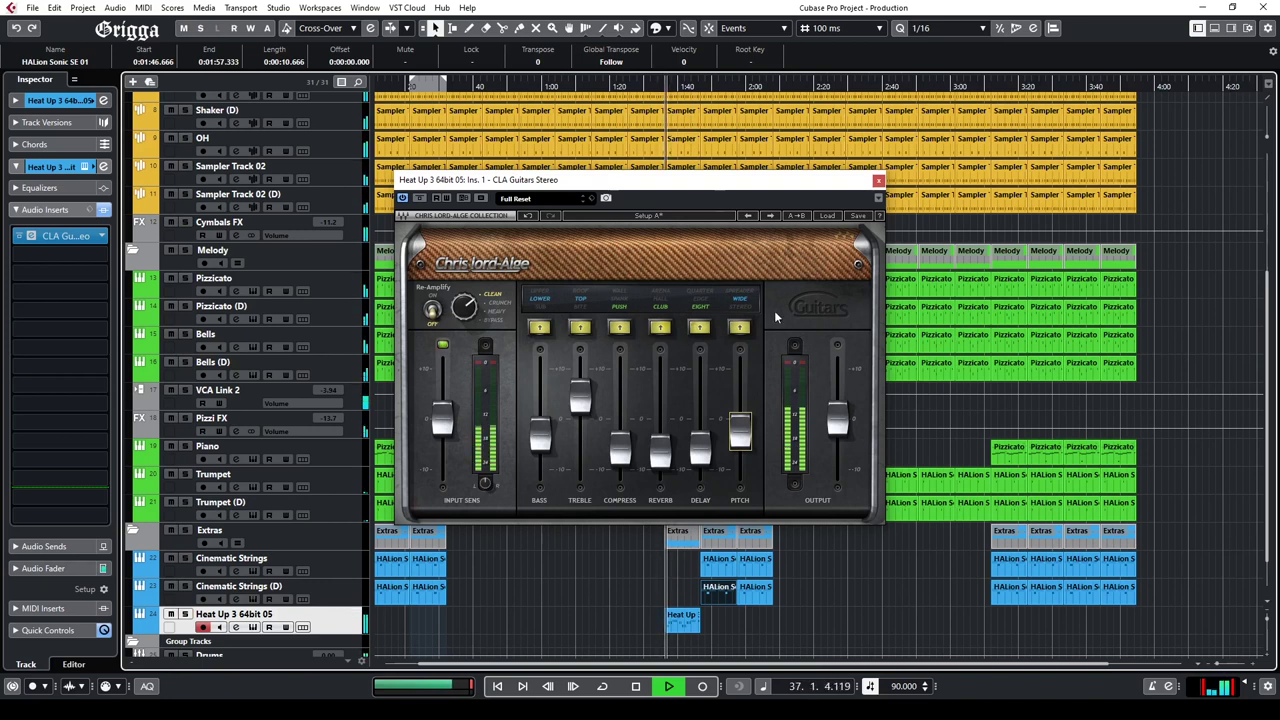
drag(740, 430, 740, 396)
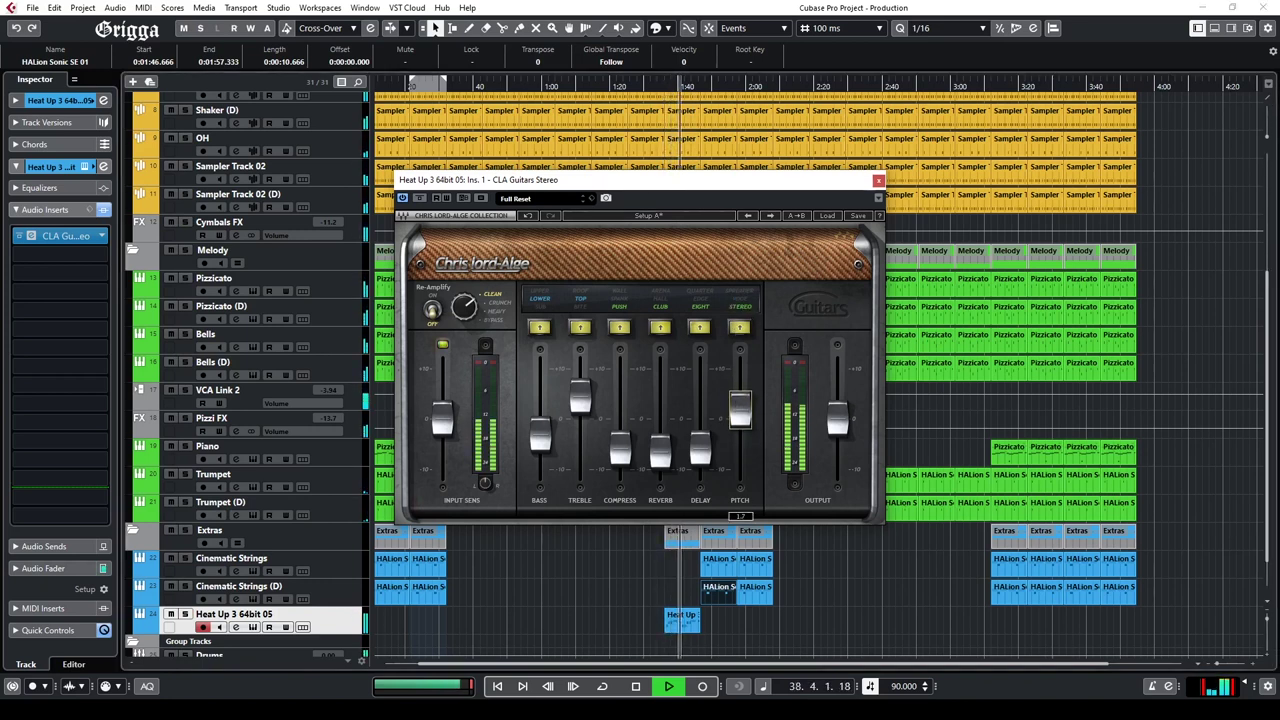
click(877, 181)
Step: Add Ozone 8 Imager after CLA Guitars, learn the crossovers, and set Band 3 width 21.5, Band 4 width 32.9 and Stereoize 12.0 ms
click(65, 235)
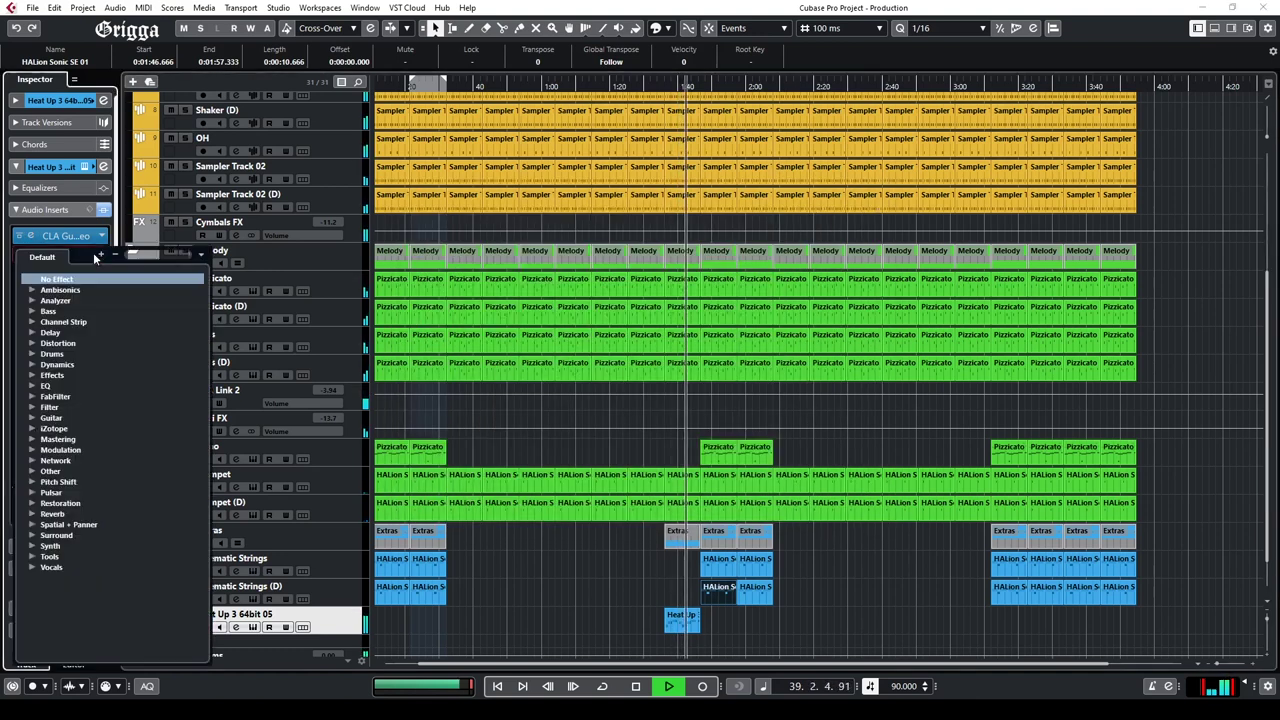
click(85, 493)
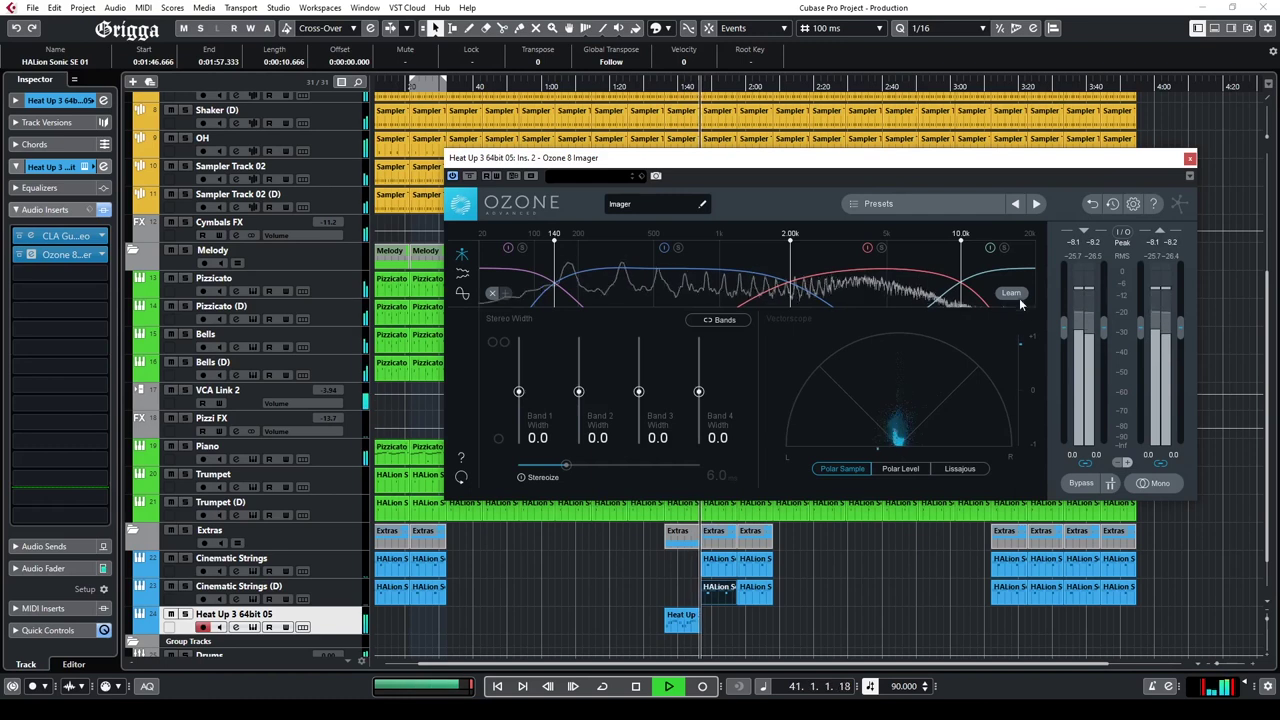
click(664, 76)
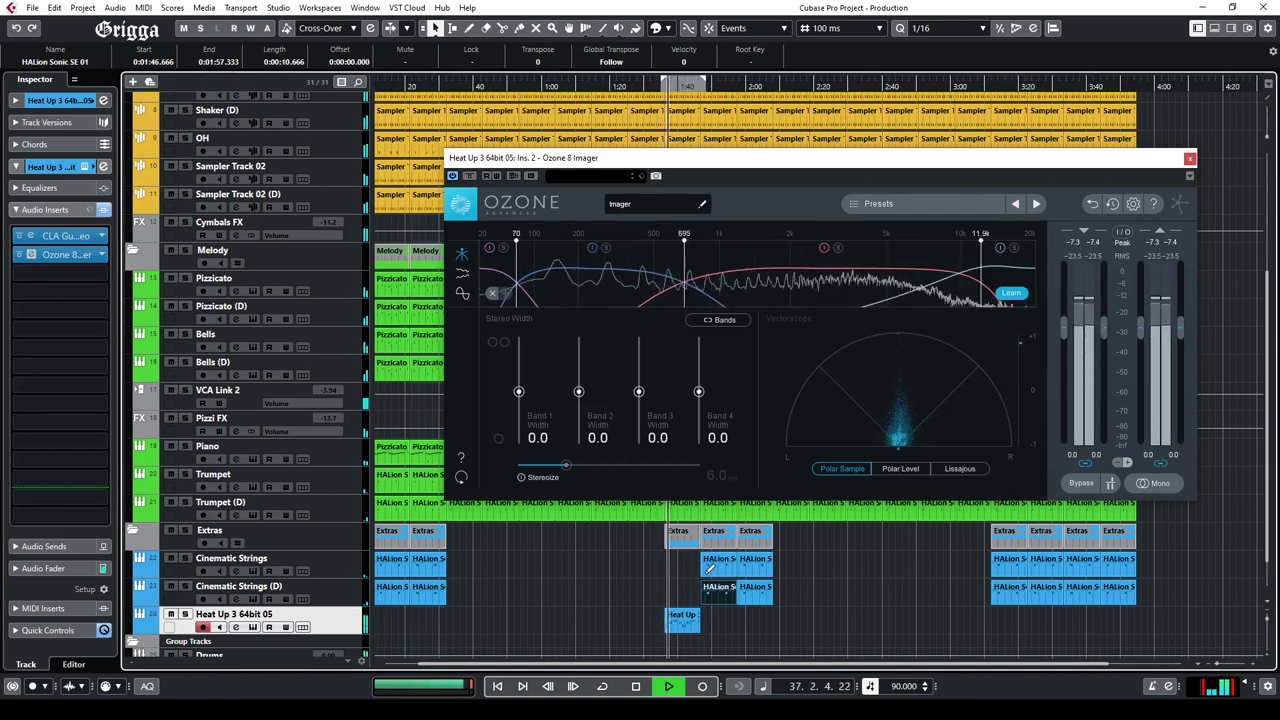
drag(699, 391, 639, 381)
drag(565, 466, 620, 467)
drag(638, 382, 638, 380)
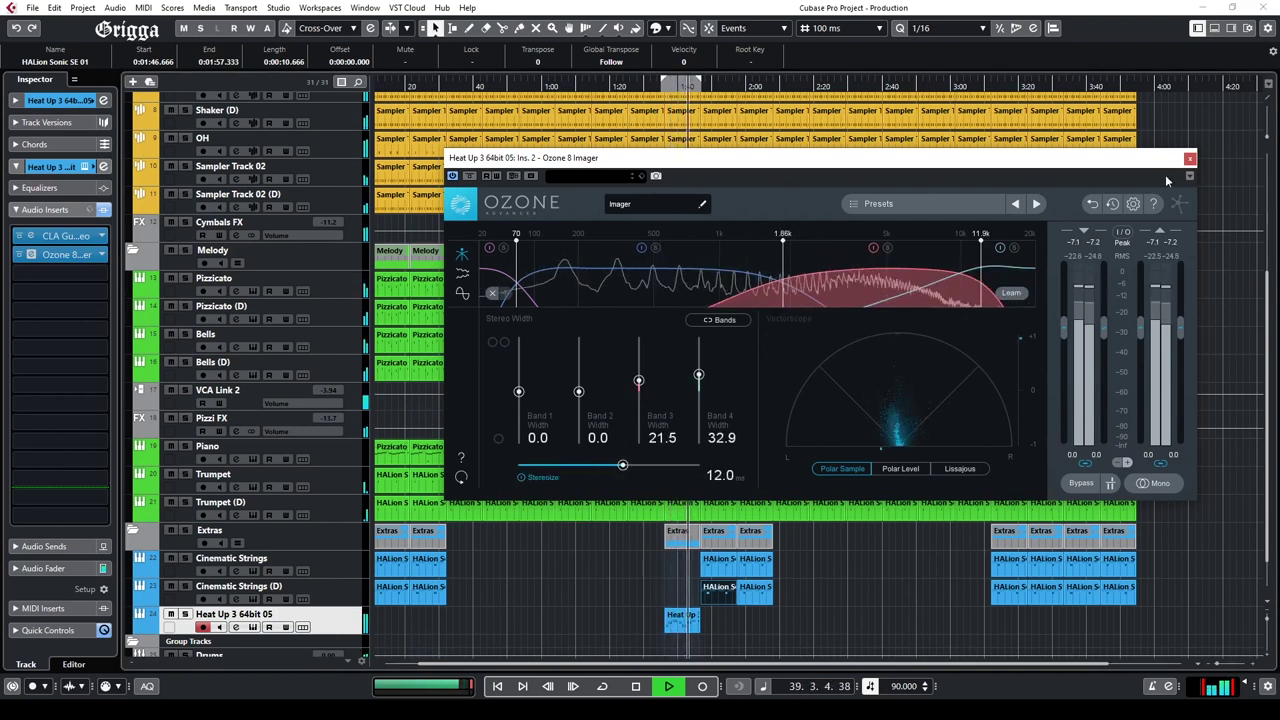
click(1189, 158)
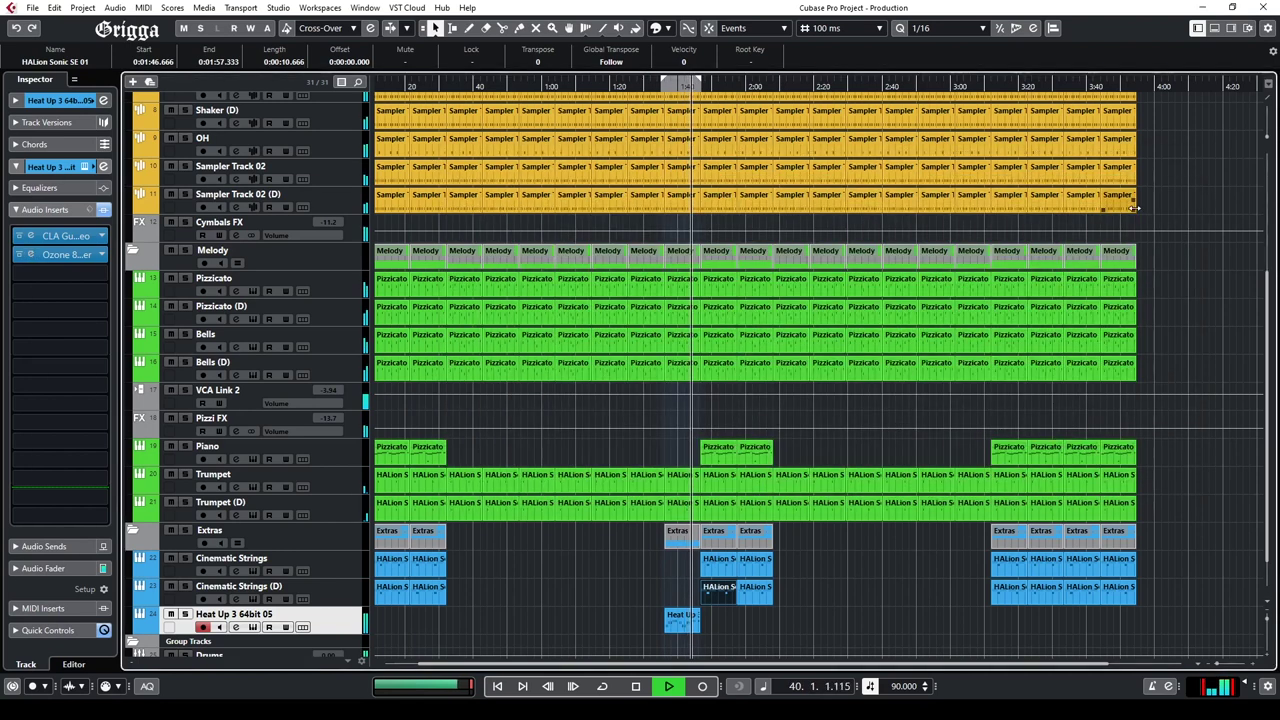
Step: Insert dbx-160 Stereo between CLA Guitars and Ozone 8 Imager, set its threshold to about 0.53, adjust the compression and choose MS mode
click(82, 270)
click(34, 365)
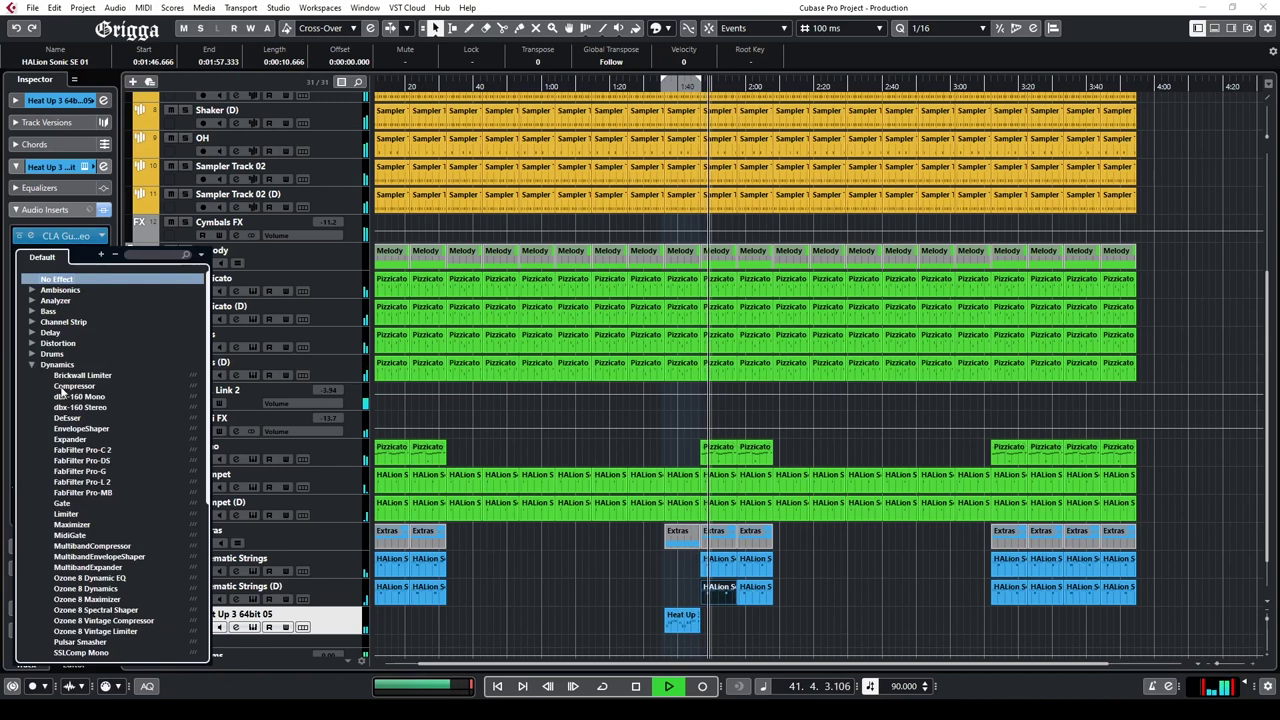
click(73, 386)
click(79, 407)
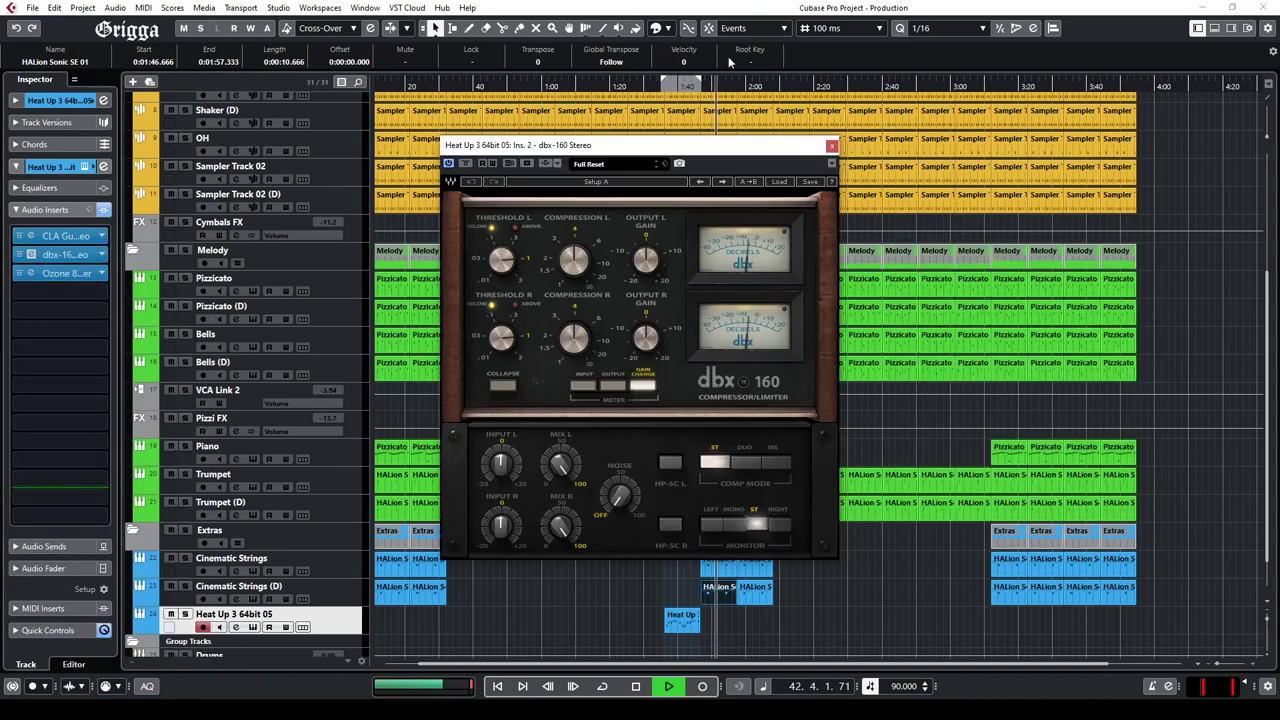
drag(492, 268, 492, 262)
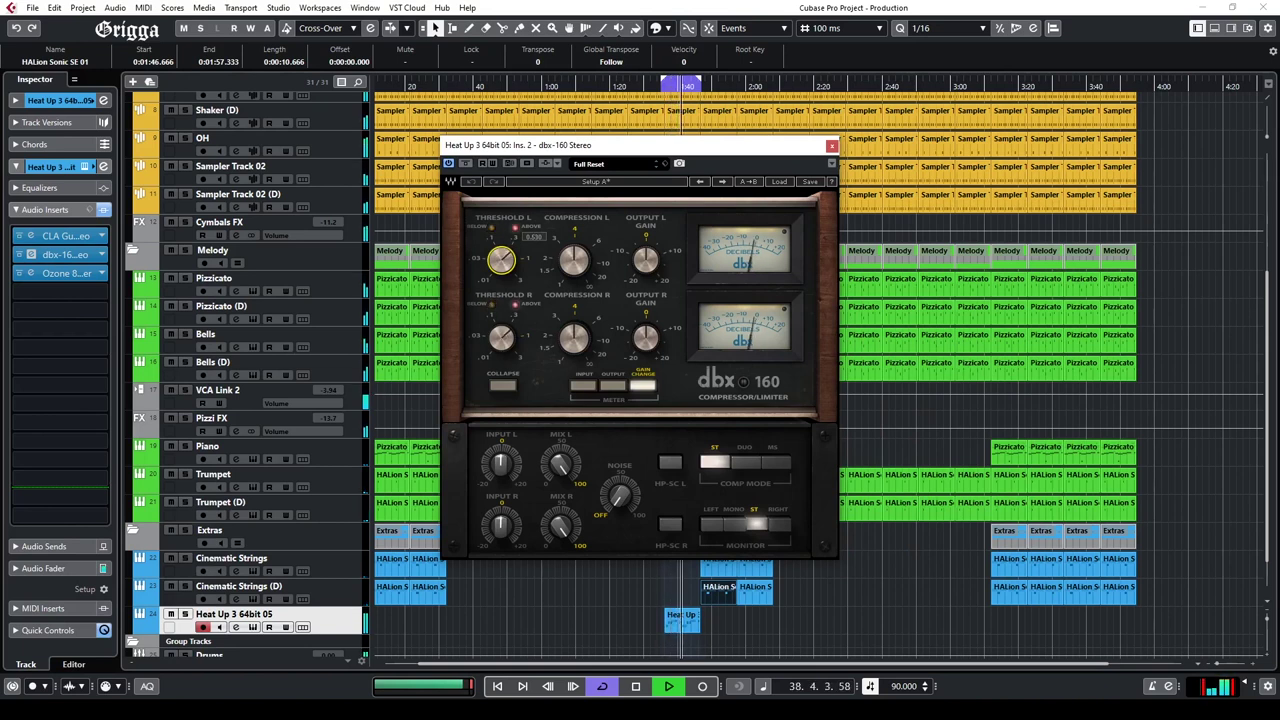
drag(564, 255, 564, 250)
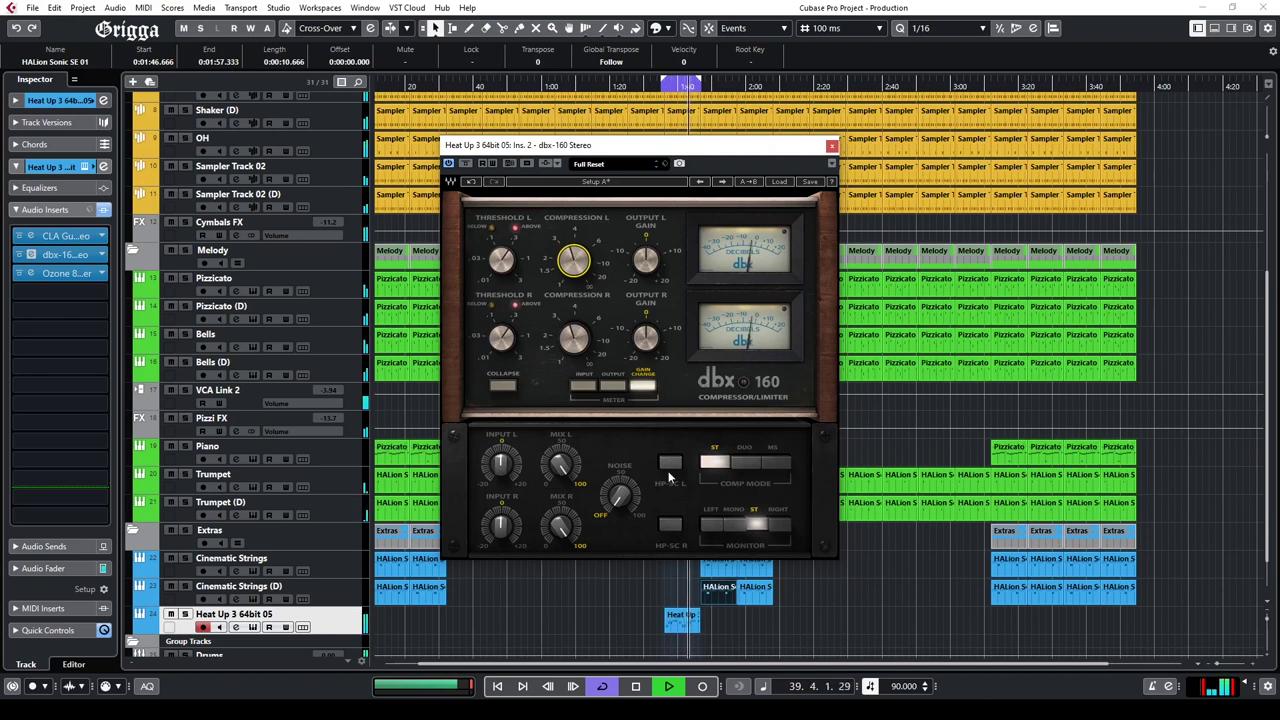
click(779, 455)
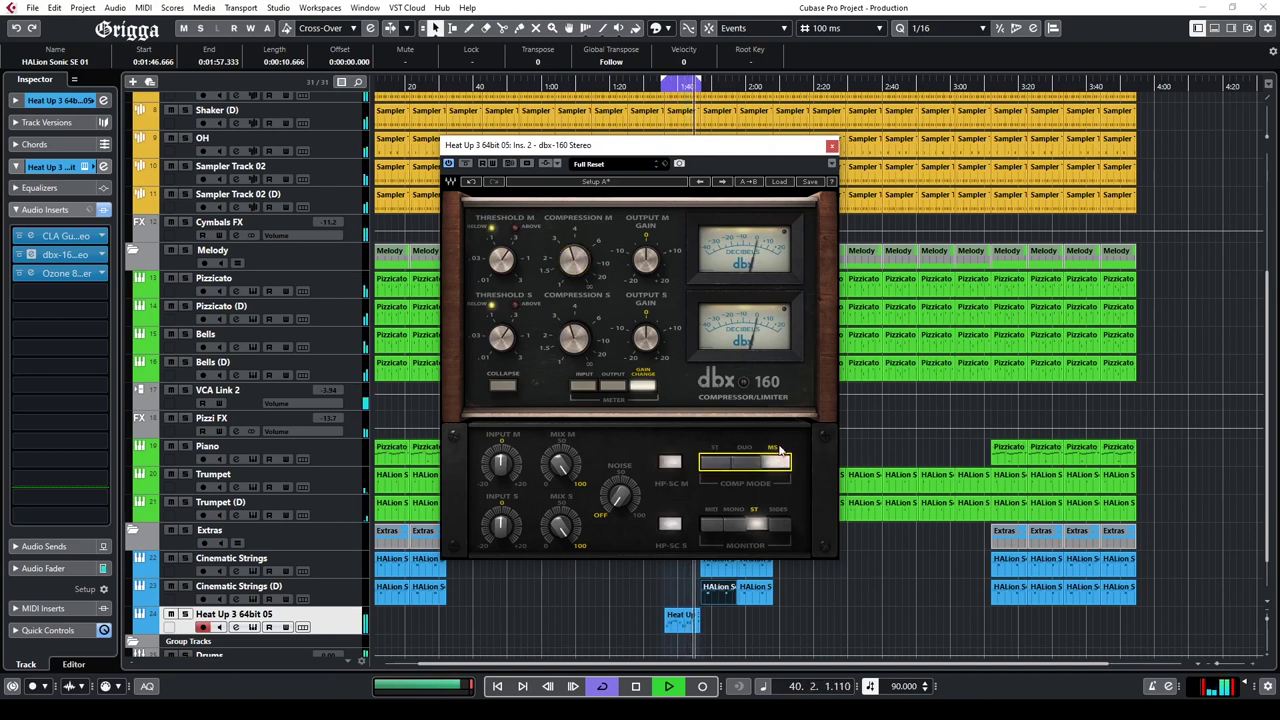
click(831, 145)
Step: Add FabFilter Pro-MB after Ozone 8 Imager, compressing a low-end band with threshold about -31.5 dB and stereo link at 100%, 43% Mid-only
click(60, 291)
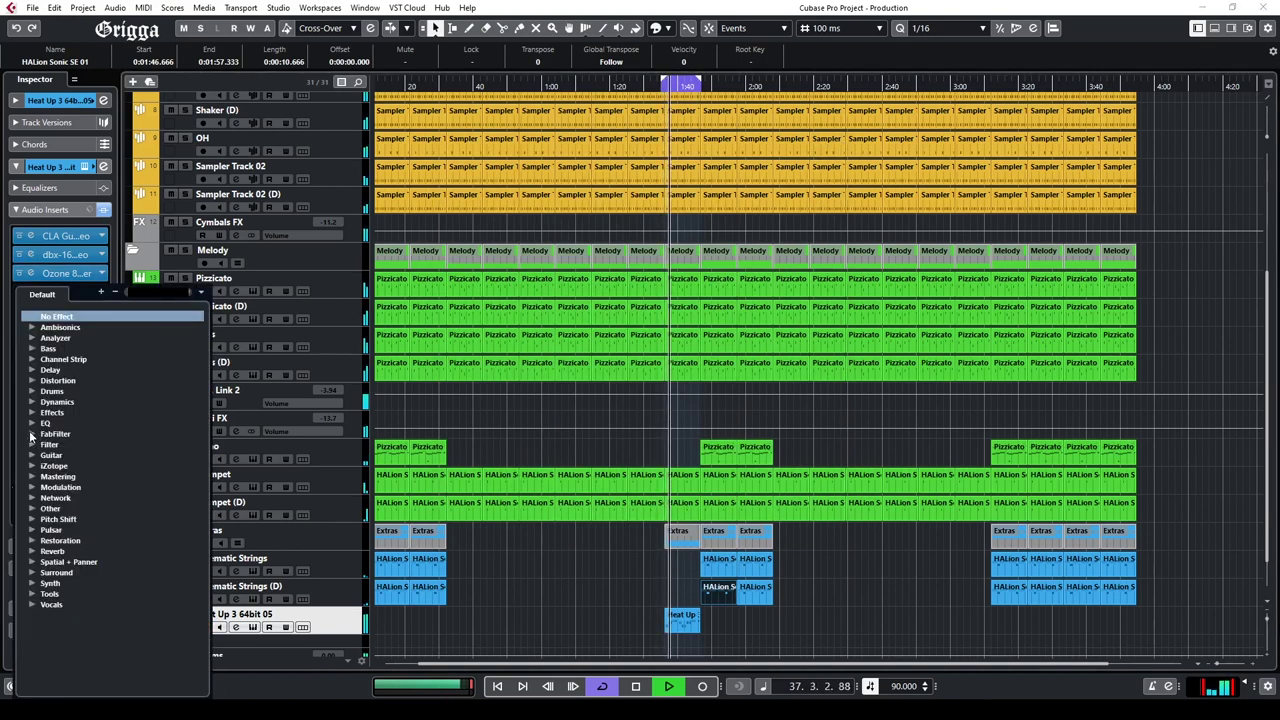
click(31, 434)
click(70, 541)
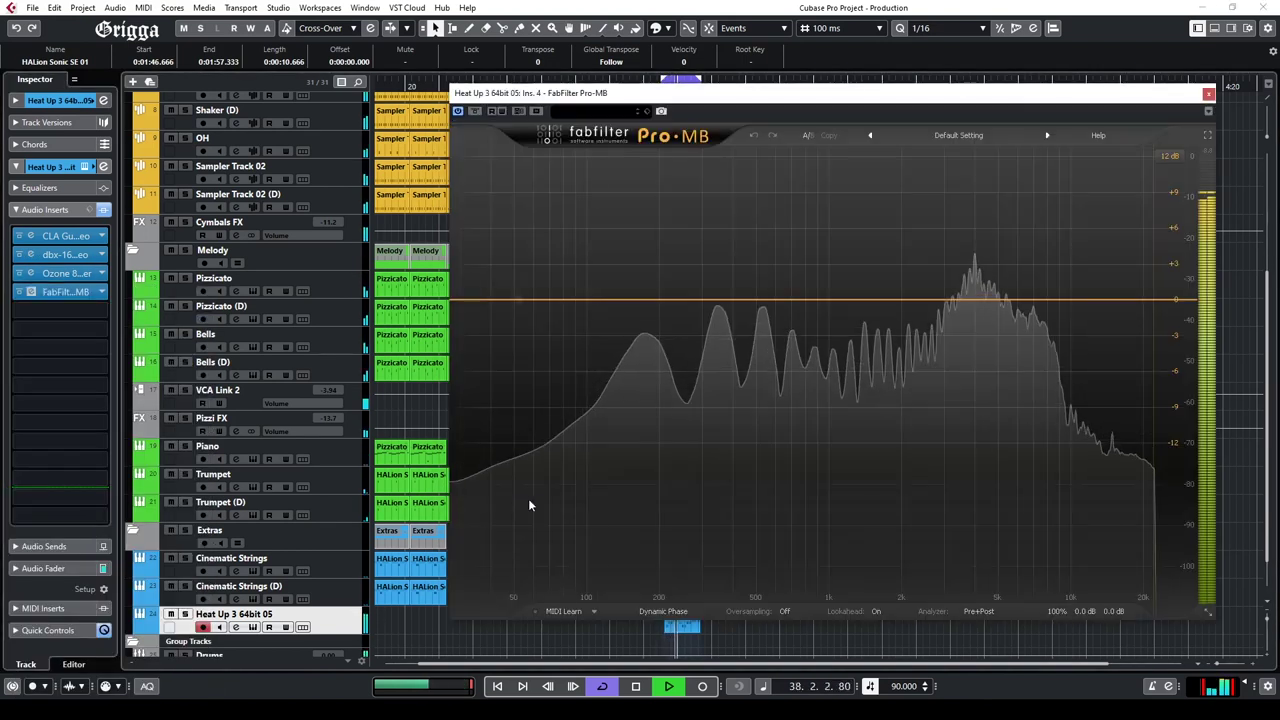
click(628, 357)
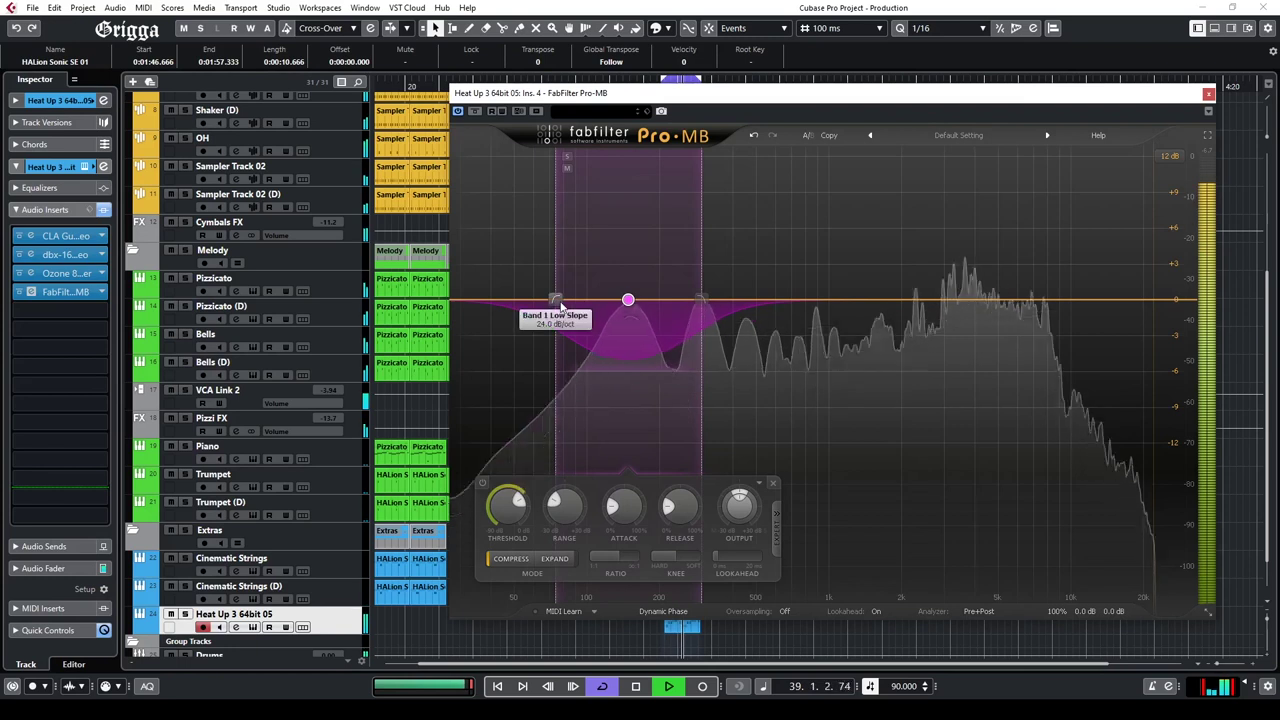
drag(558, 300, 452, 300)
drag(491, 505, 486, 580)
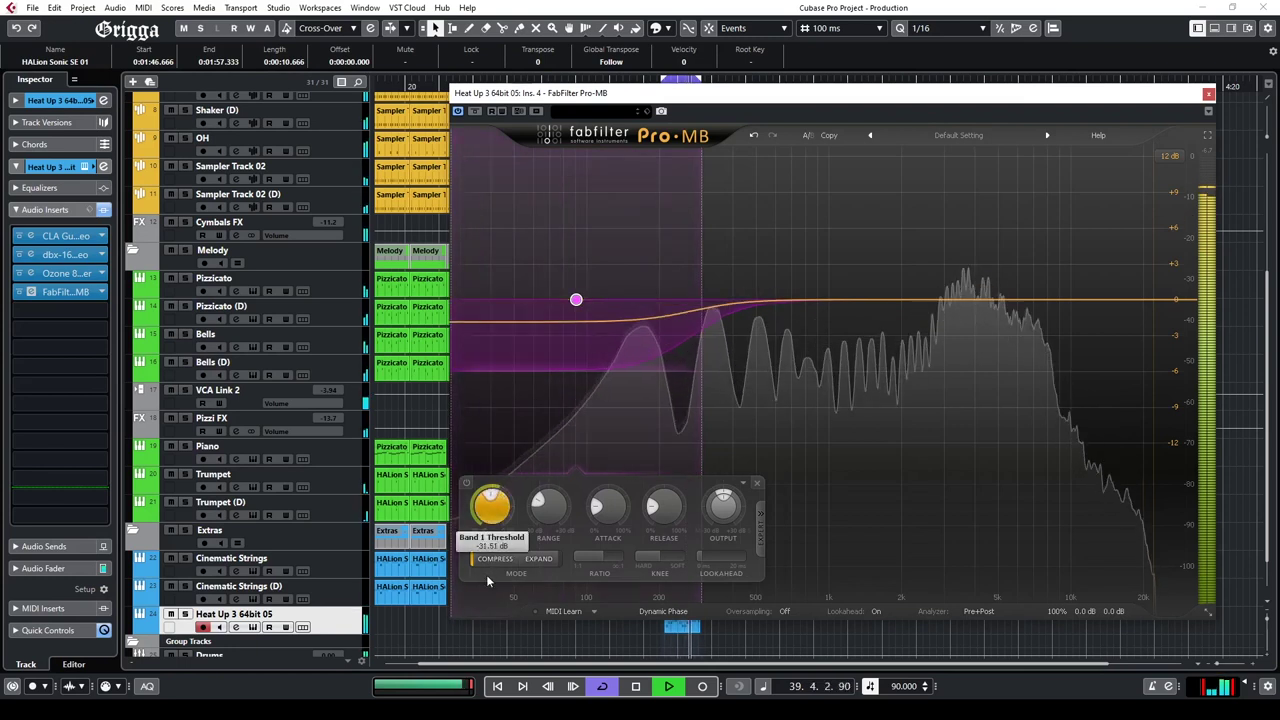
click(760, 515)
drag(815, 562, 846, 561)
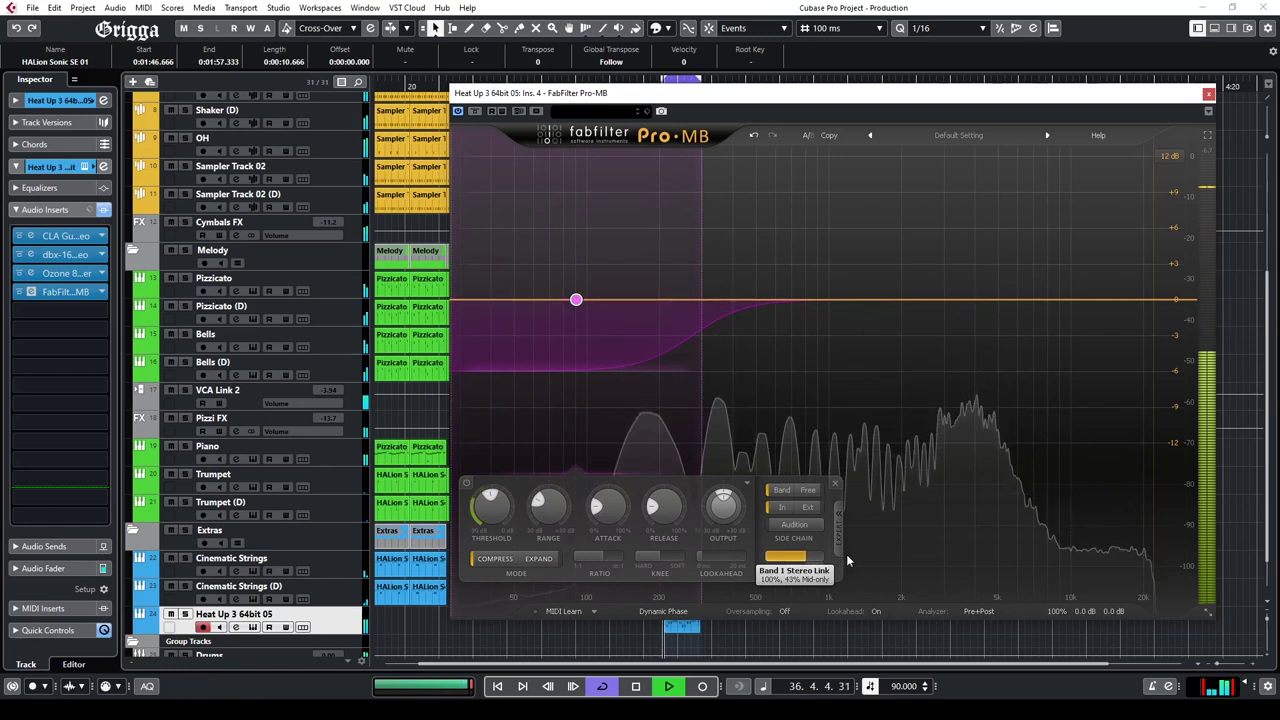
click(1208, 94)
Step: Add FabFilter Pro-R after Pro-MB, reducing Character and Distance, and set Space to 1.40 s and Mix to about 12%
click(75, 310)
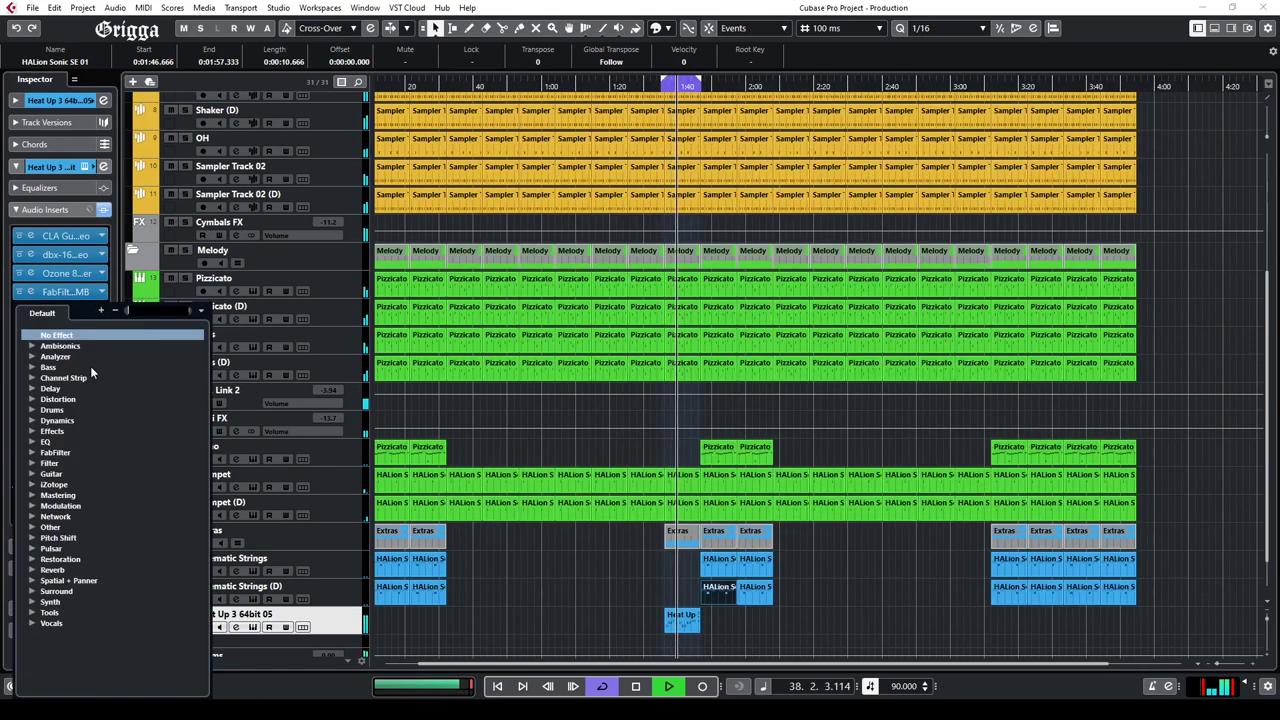
click(31, 569)
click(66, 582)
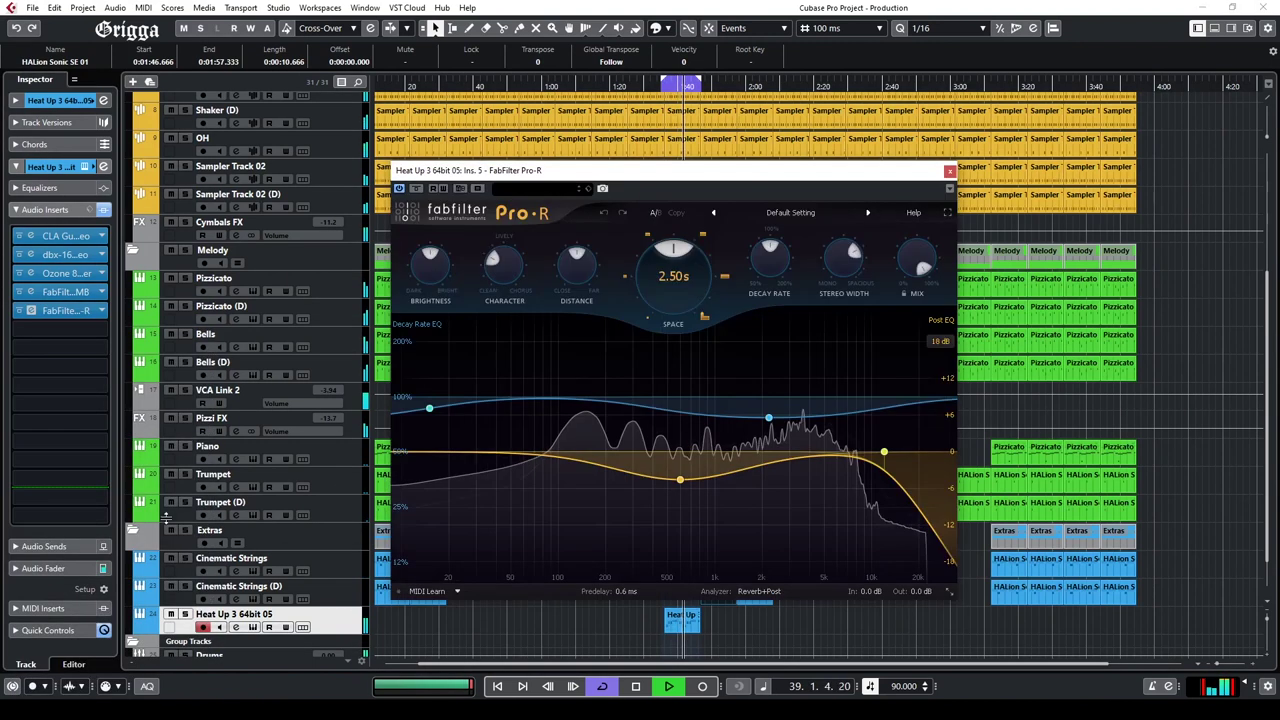
drag(577, 266, 576, 360)
drag(503, 266, 504, 383)
drag(687, 270, 672, 254)
drag(920, 262, 891, 409)
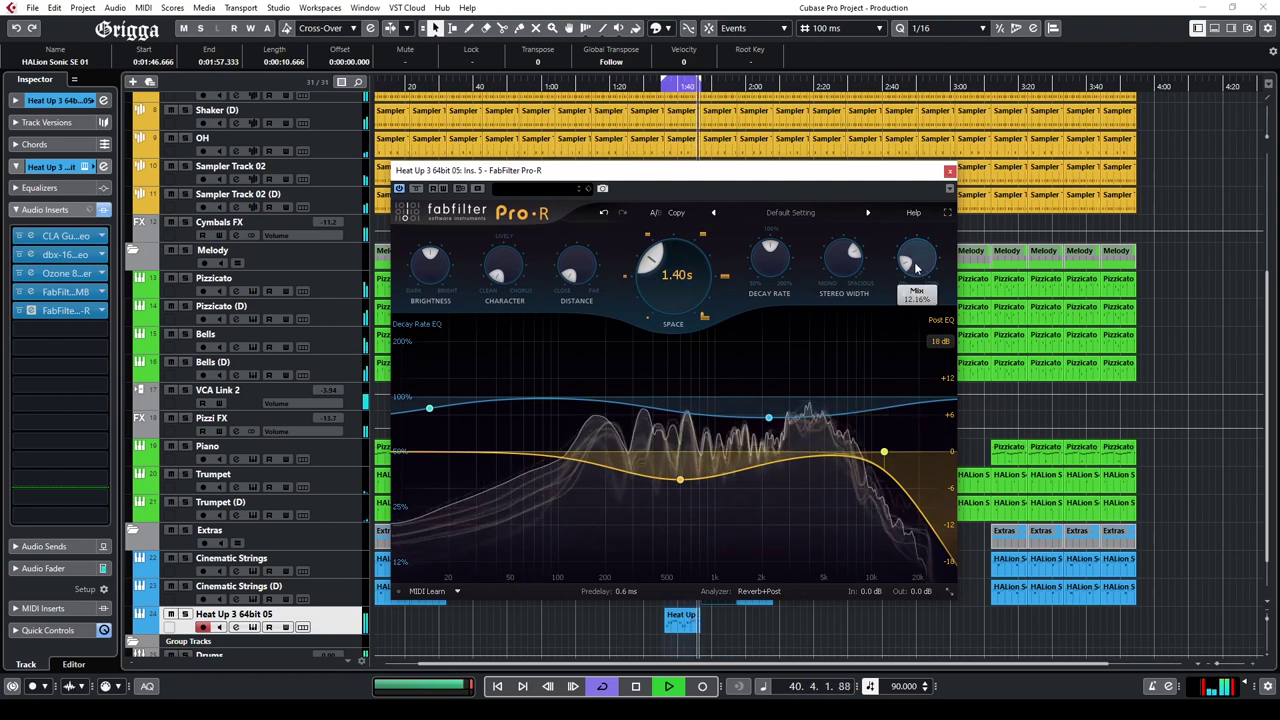
click(949, 171)
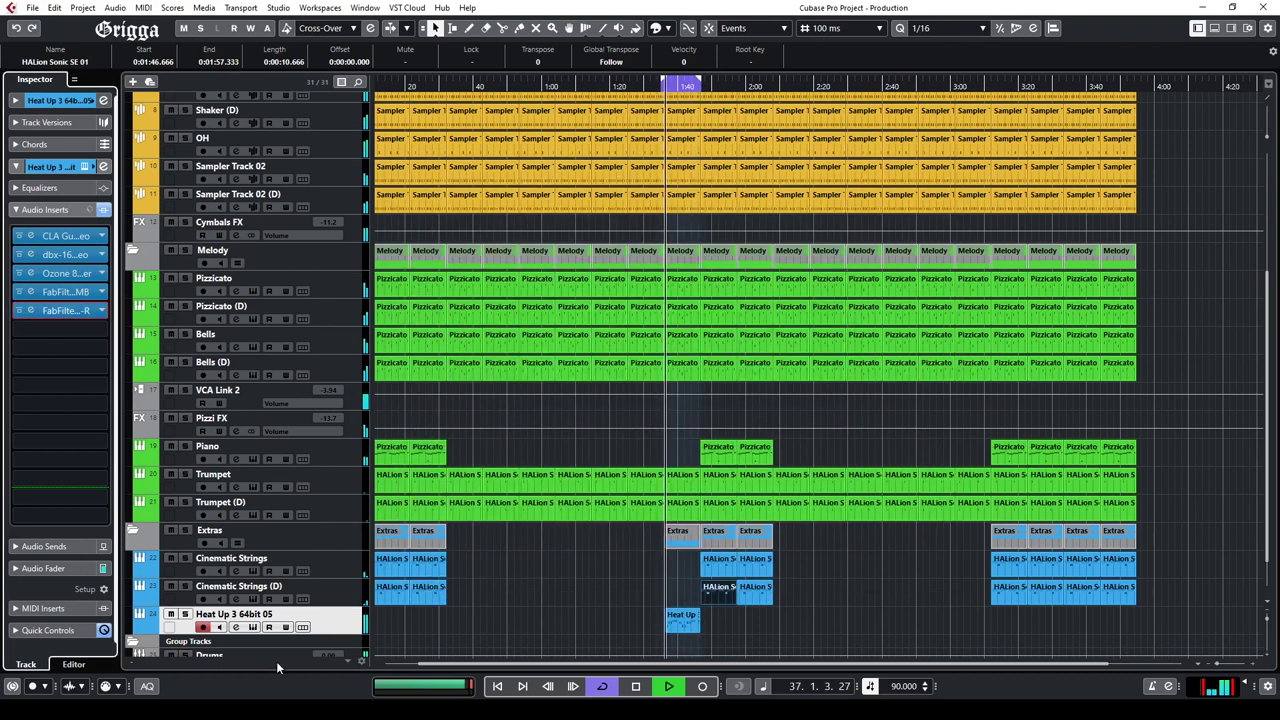
Step: In the MixConsole, widen the Heat Up 3 64bit 05 panning to full left and right and lower its fader to -5.34
click(278, 7)
click(300, 37)
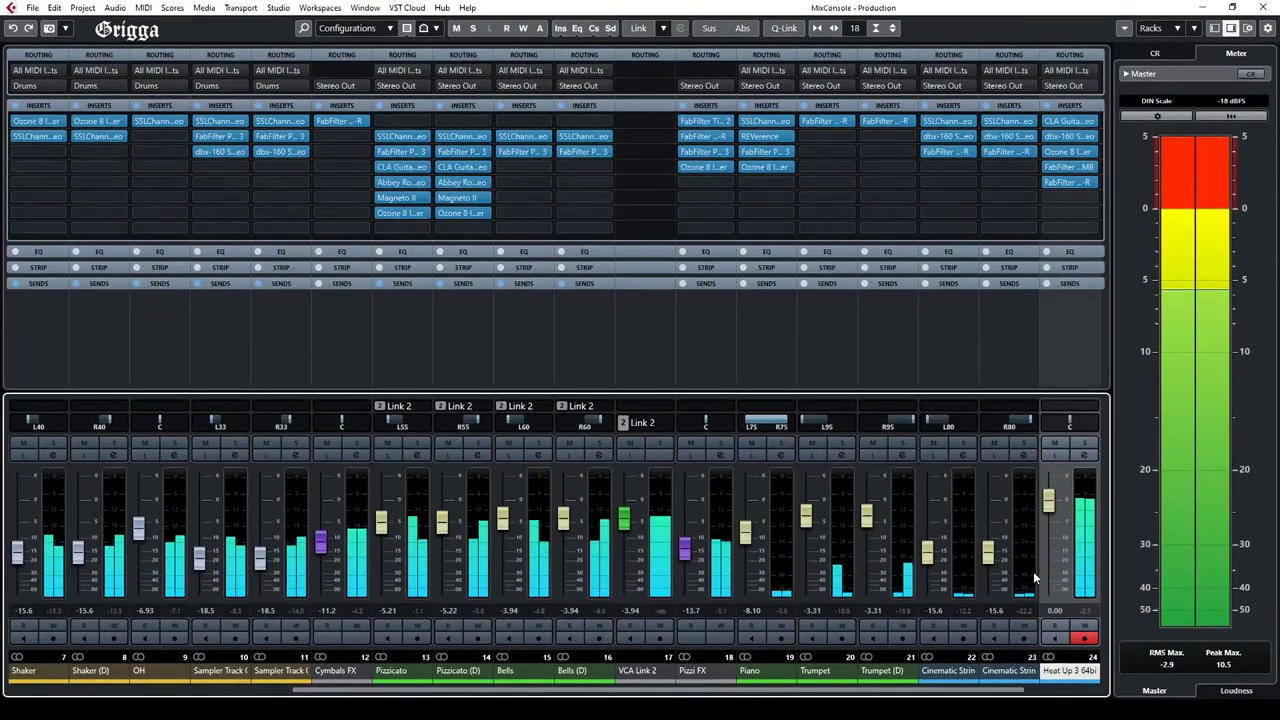
mouse_move(1048, 500)
mouse_down()
mouse_move(1049, 536)
mouse_move(1050, 519)
mouse_up()
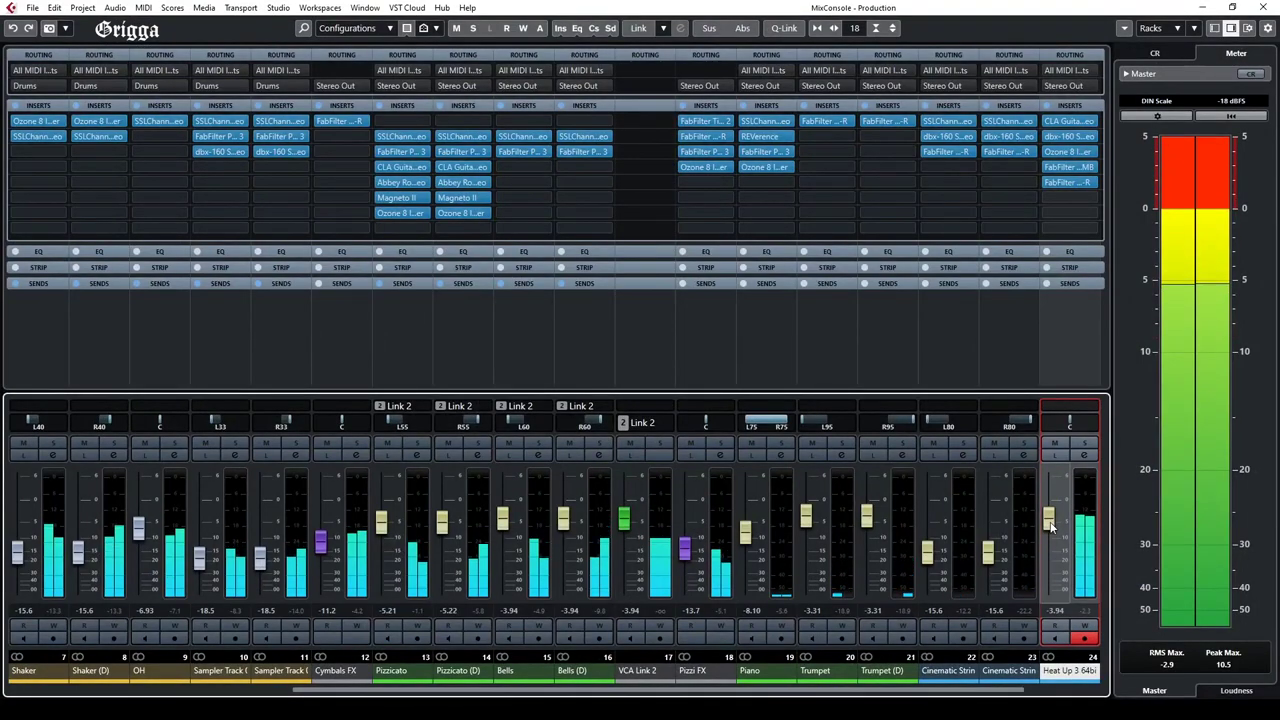
right_click(1094, 424)
click(1150, 421)
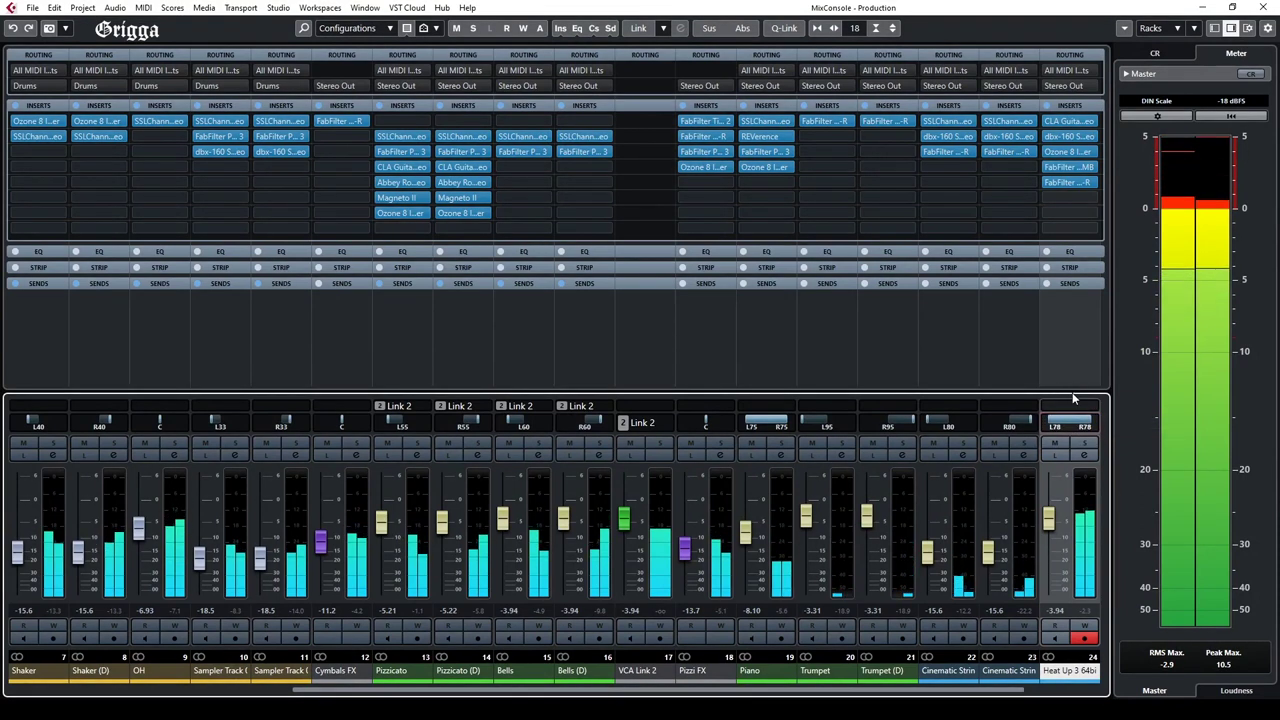
drag(1075, 421, 1068, 434)
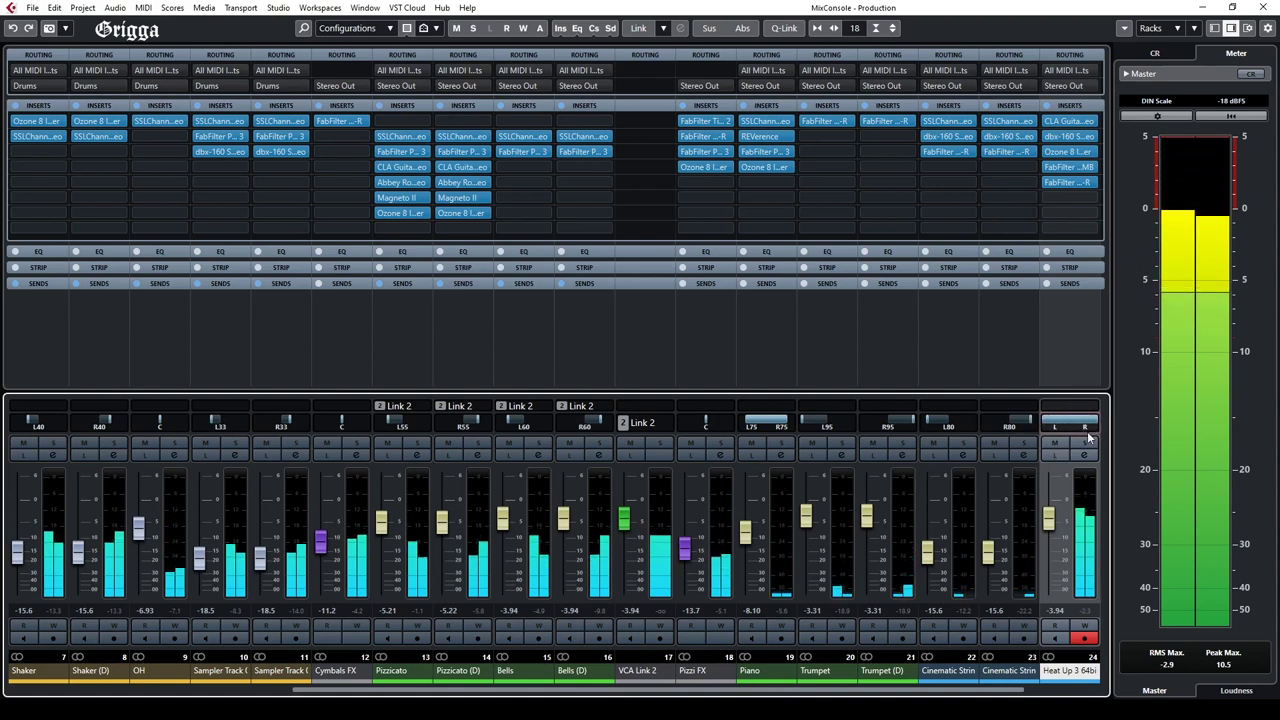
right_click(1075, 425)
click(1101, 437)
click(1050, 537)
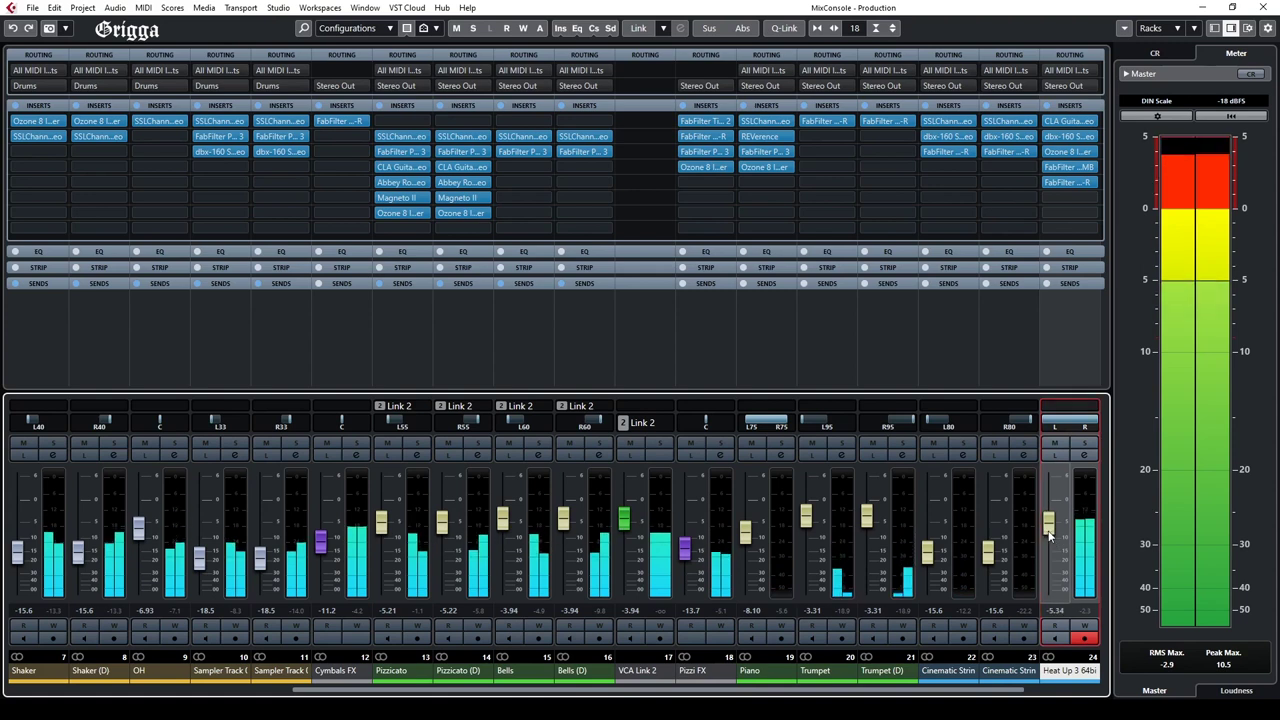
click(1264, 7)
Step: Turn off cycle playback, play the song from the start and examine the whole arrangement from the drums to the extras
click(602, 686)
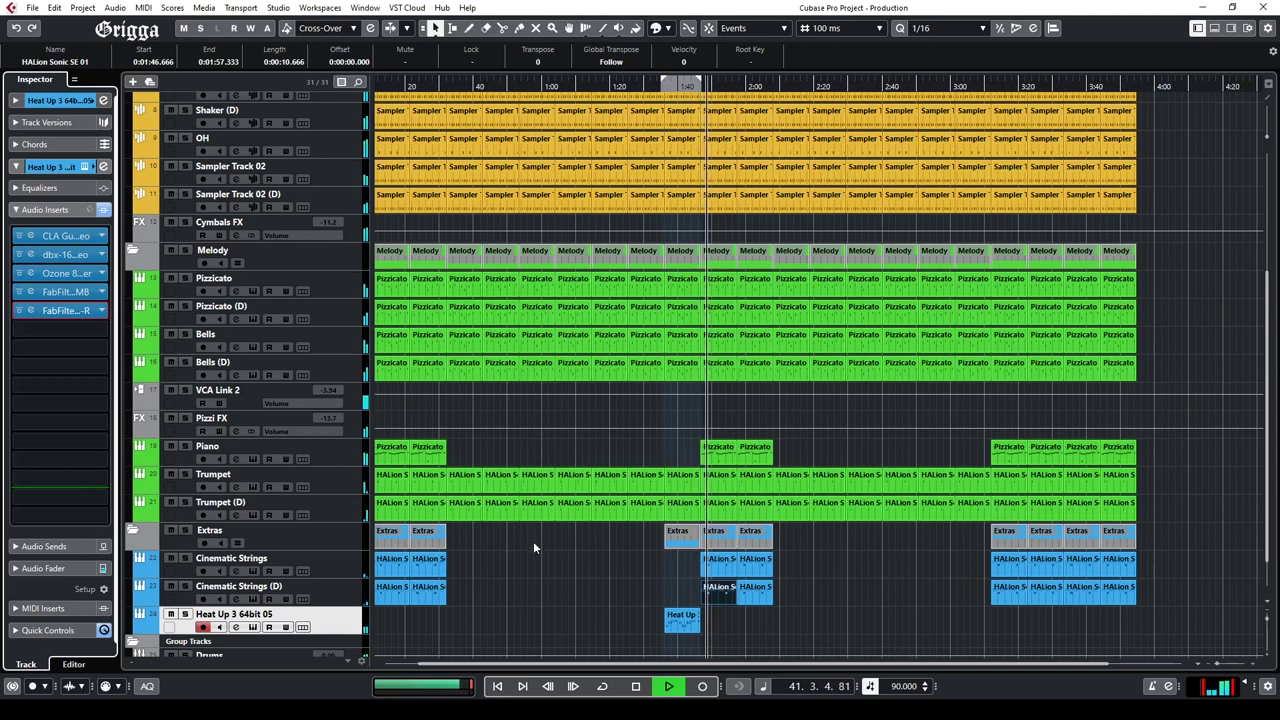
scroll(570, 580, down, 2)
click(571, 582)
scroll(575, 560, up, 5)
scroll(636, 260, down, 5)
click(1217, 662)
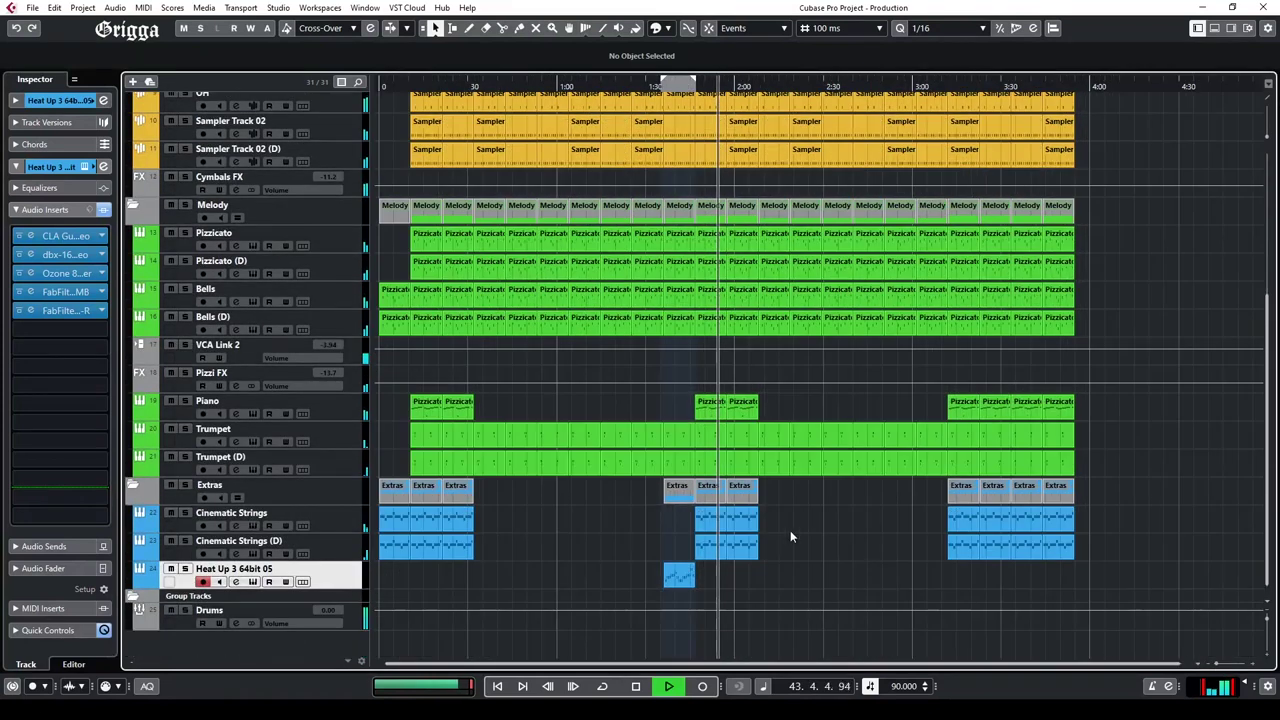
scroll(590, 530, up, 4)
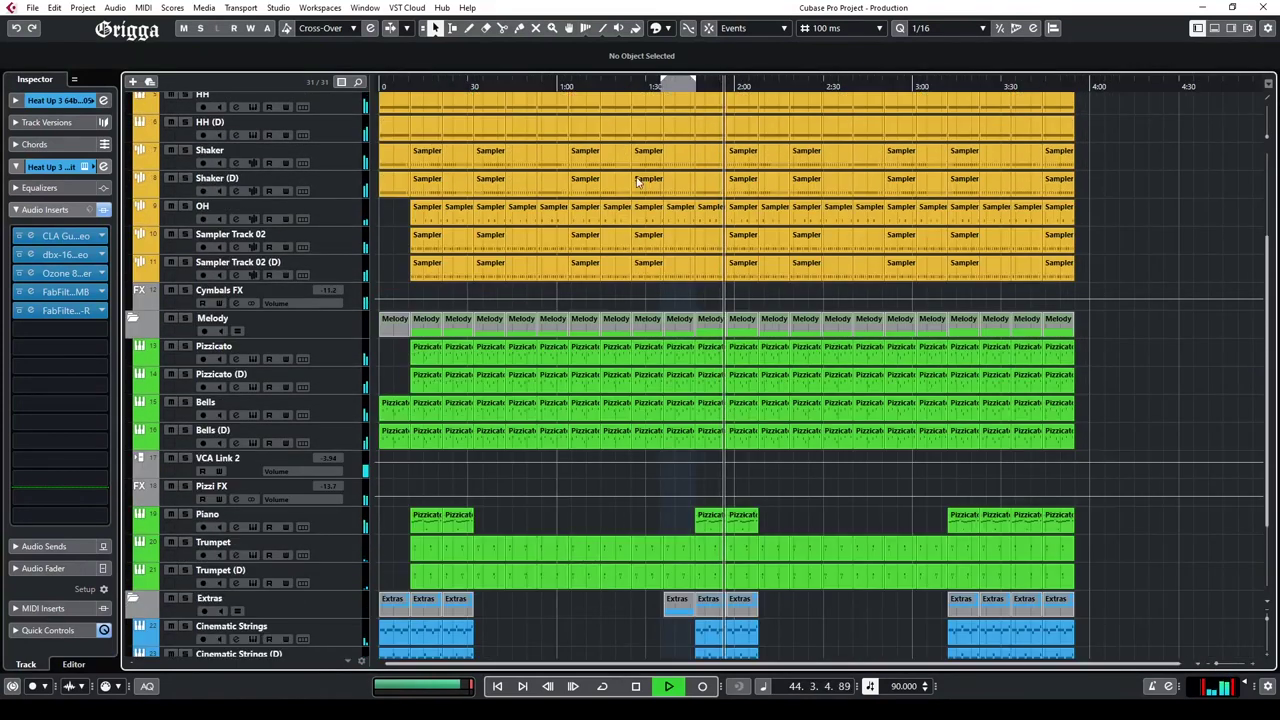
click(381, 87)
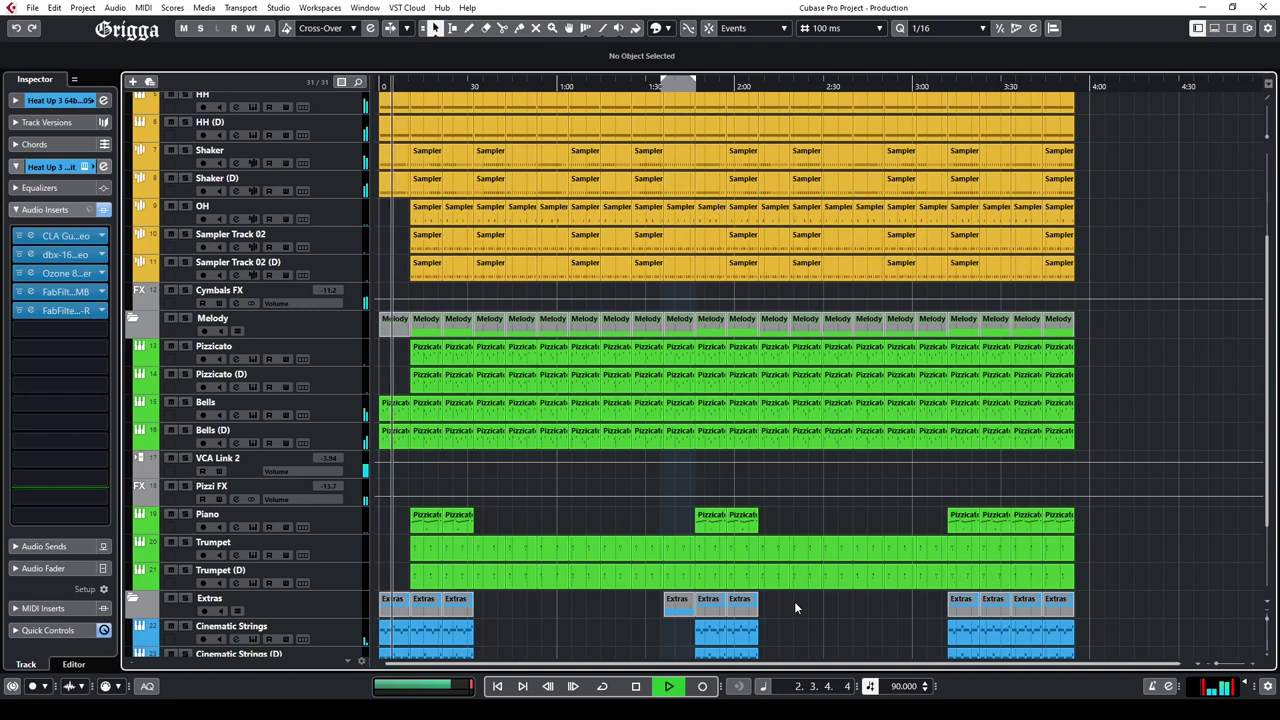
scroll(565, 495, up, 5)
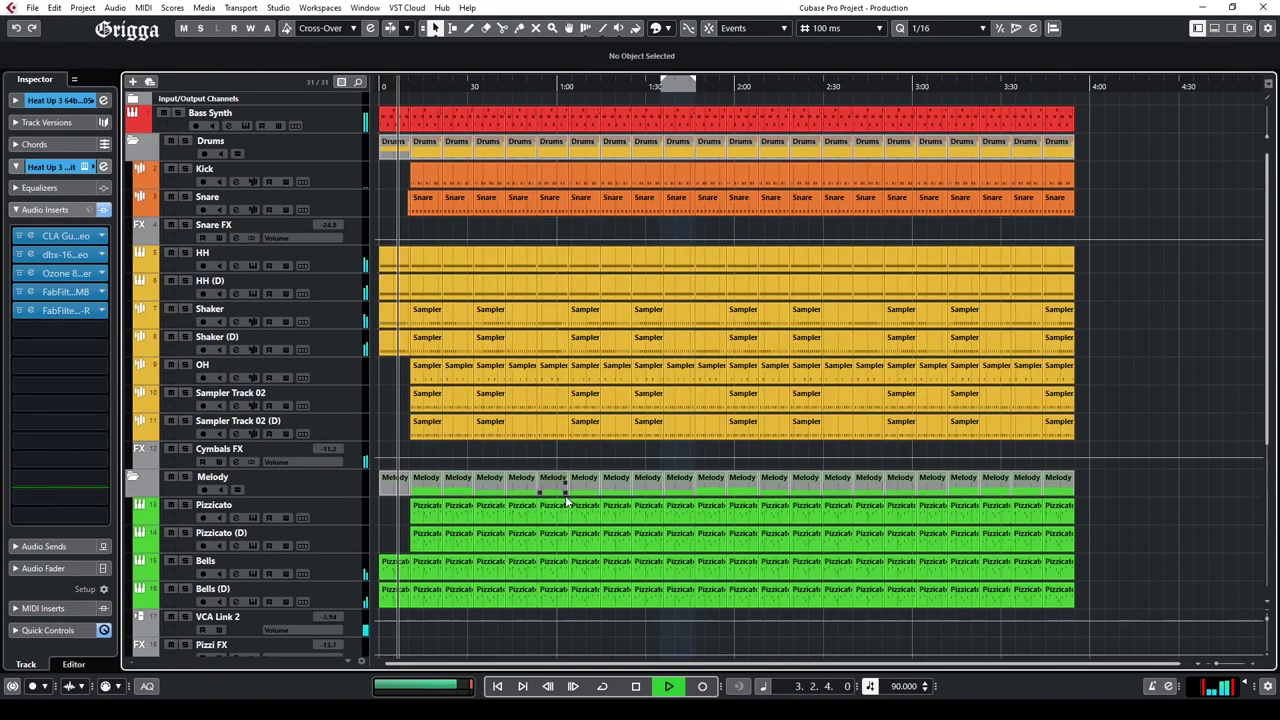
scroll(565, 495, down, 8)
scroll(565, 500, down, 2)
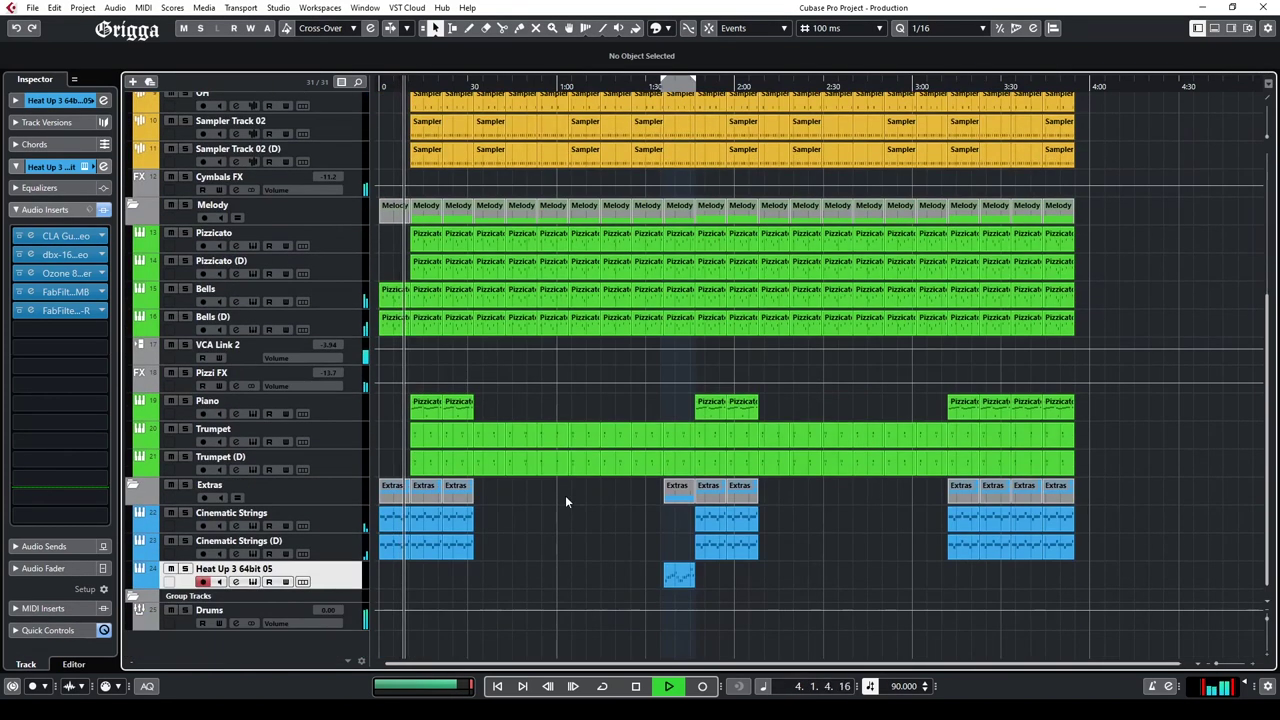
scroll(567, 495, up, 5)
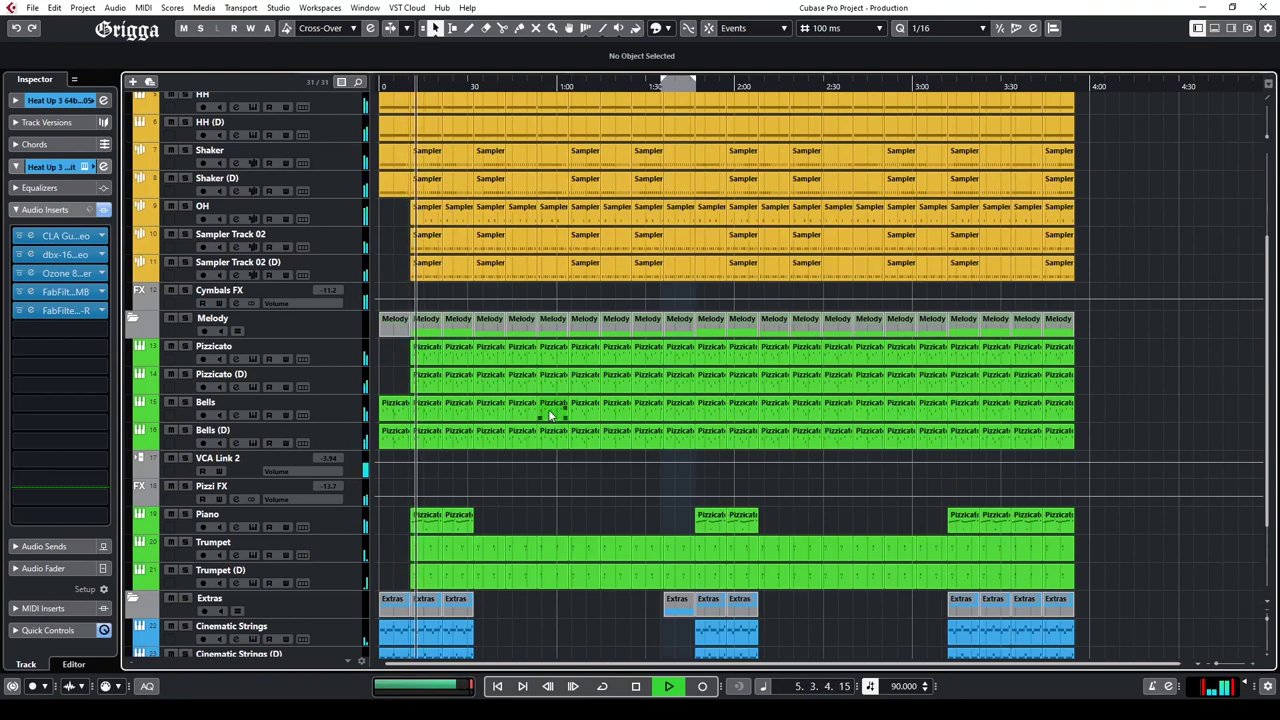
scroll(548, 415, up, 3)
scroll(548, 415, down, 6)
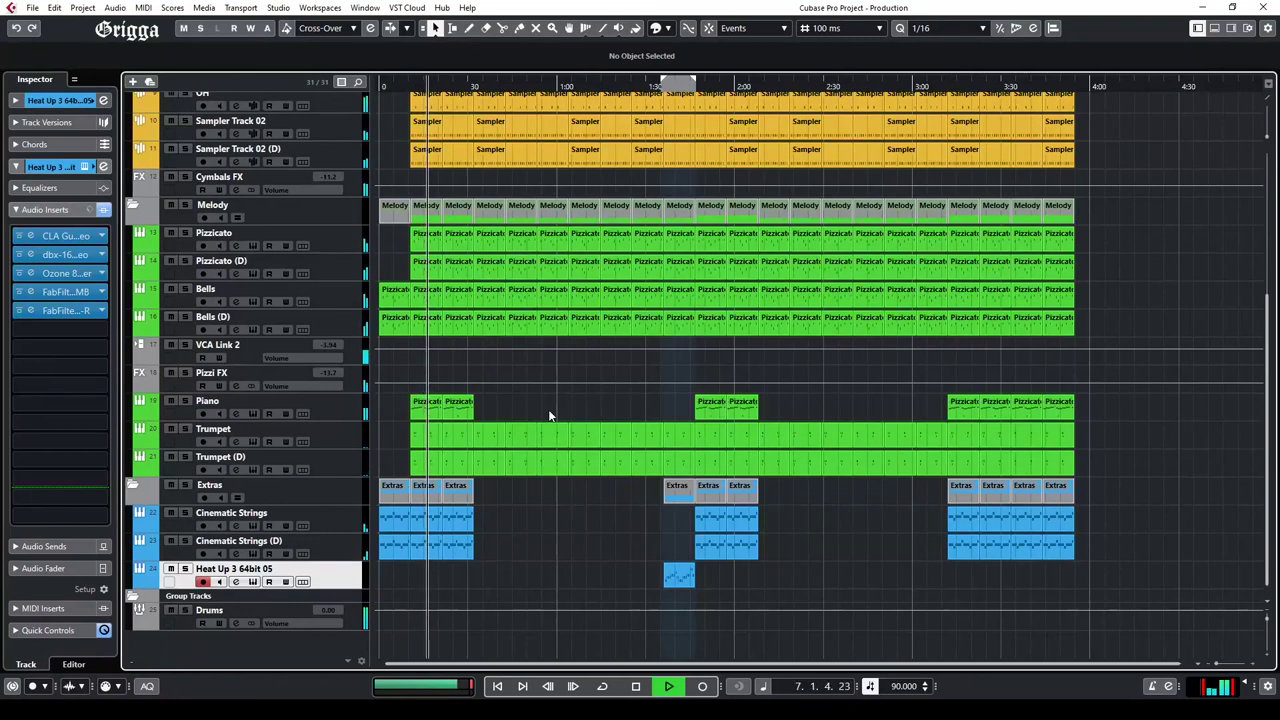
Step: In the MixConsole, raise Piano to -5.34 and VCA Link 2 to -2.43, and lower Bells and Bells (D) to -5.14
click(278, 7)
click(305, 43)
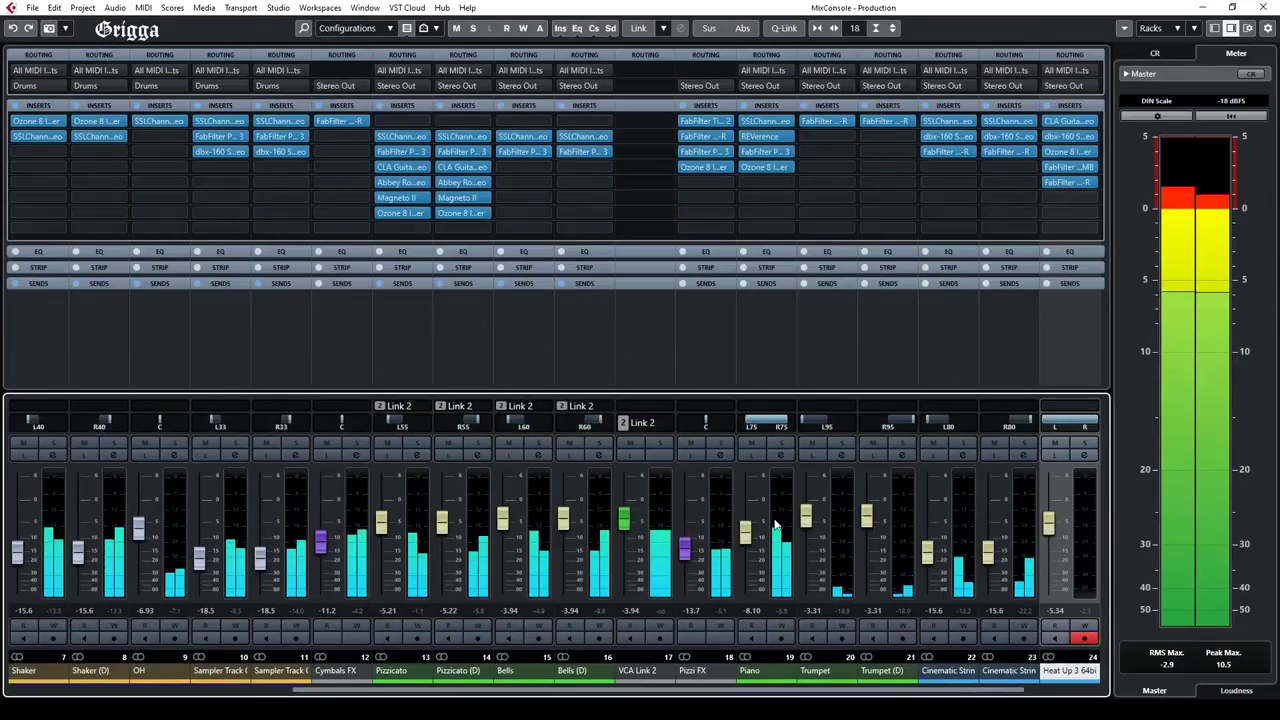
drag(745, 533, 741, 529)
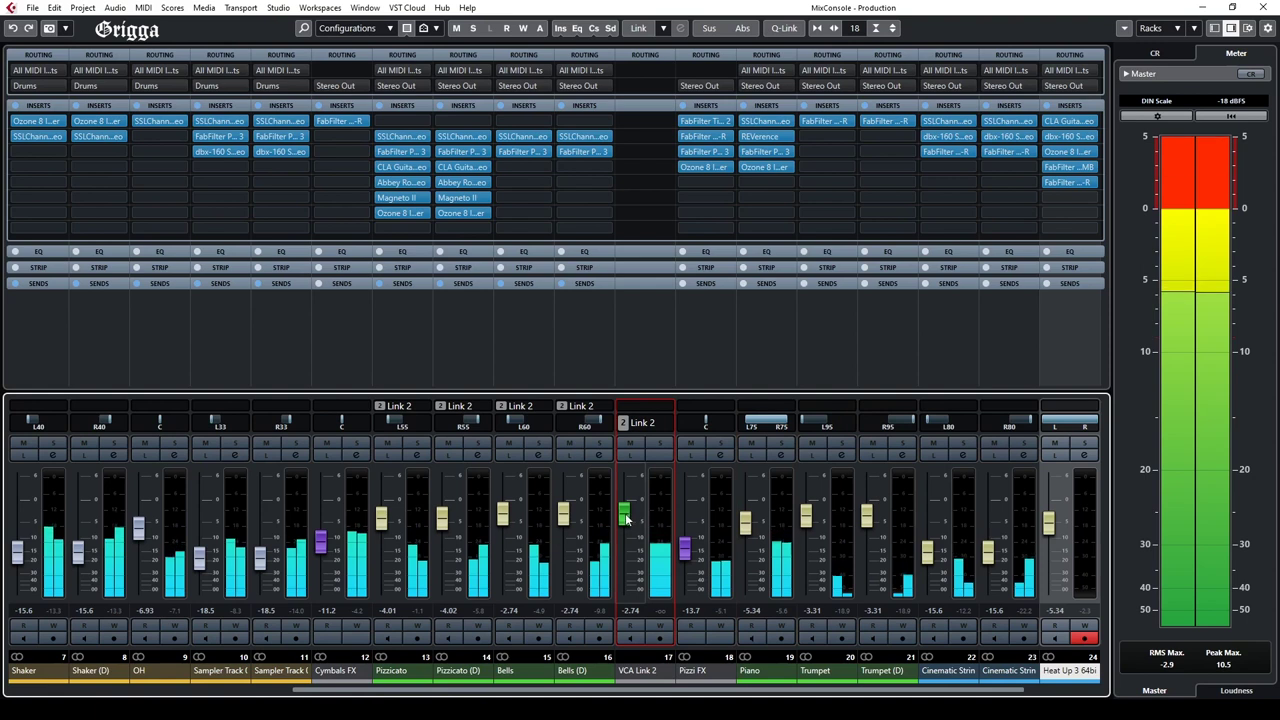
drag(624, 516, 624, 521)
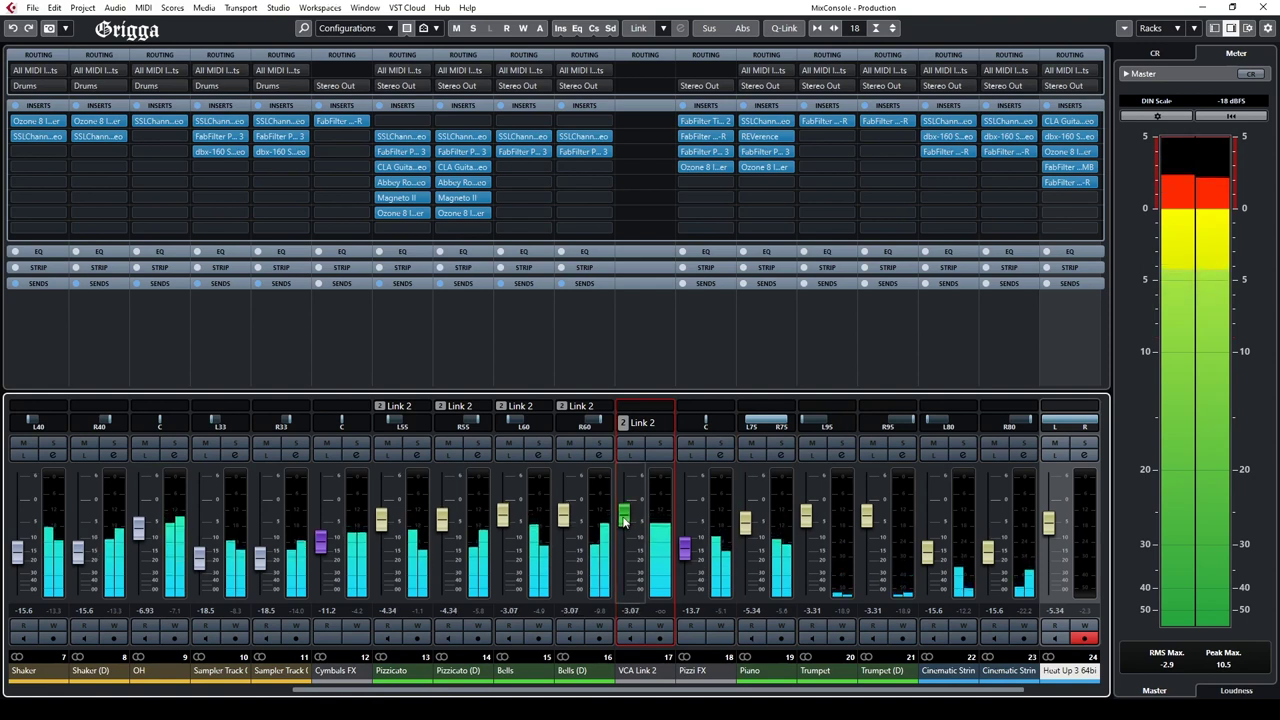
drag(503, 516, 564, 524)
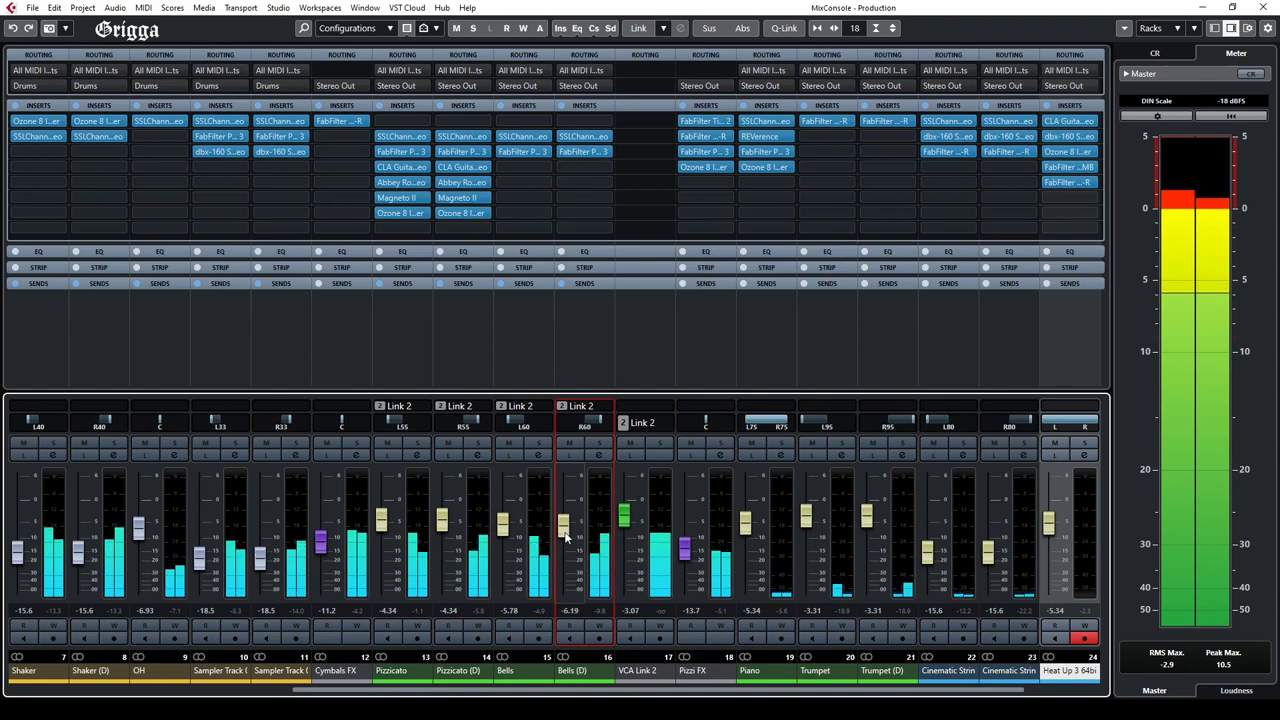
drag(624, 517, 623, 512)
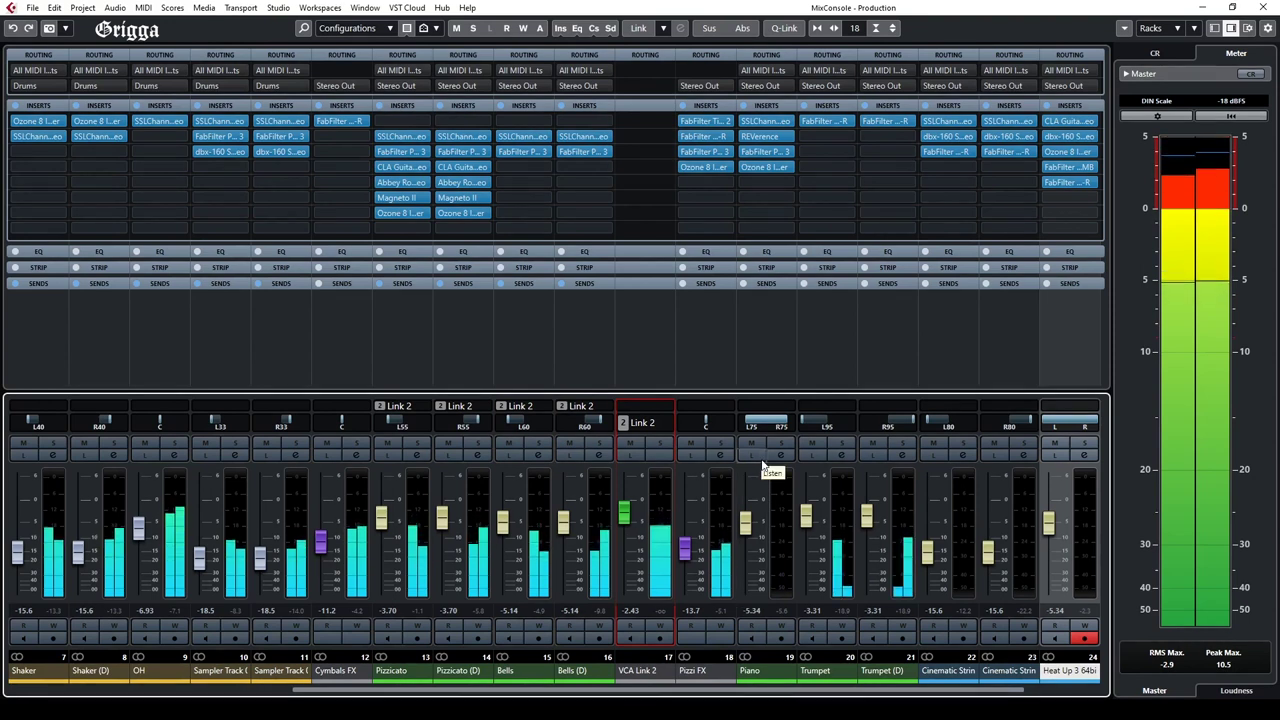
click(1268, 8)
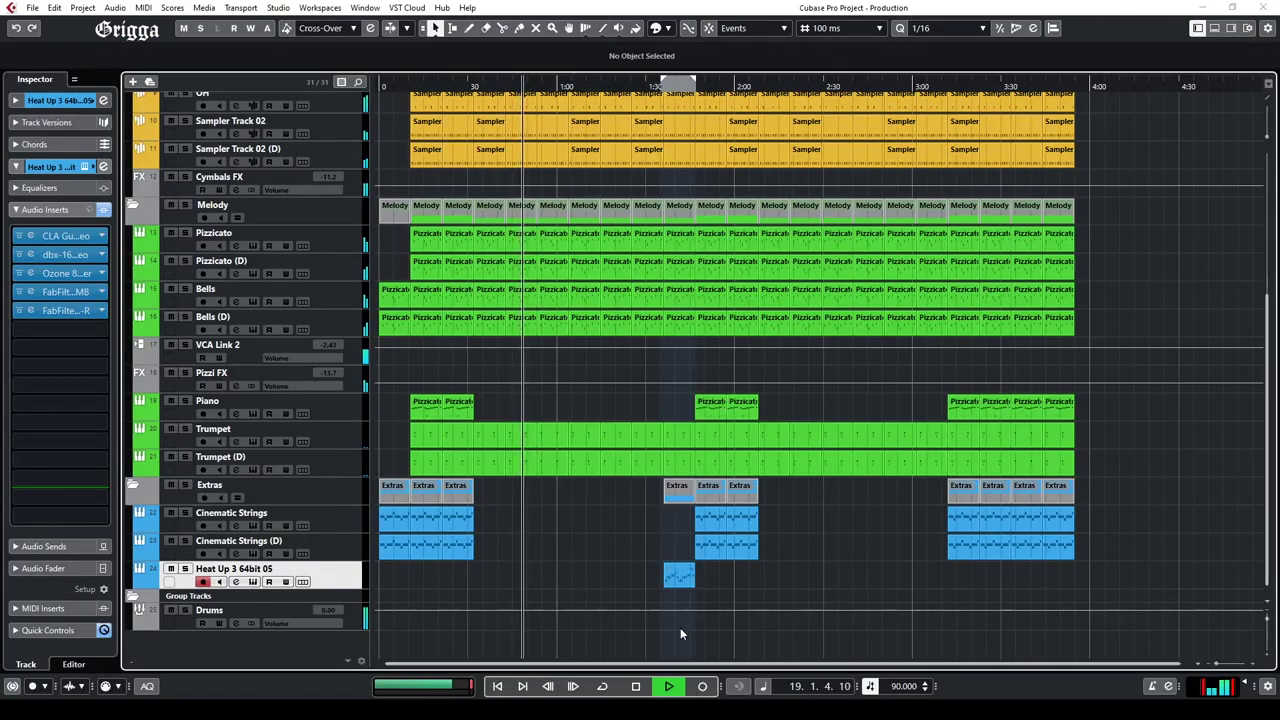
scroll(566, 527, up, 3)
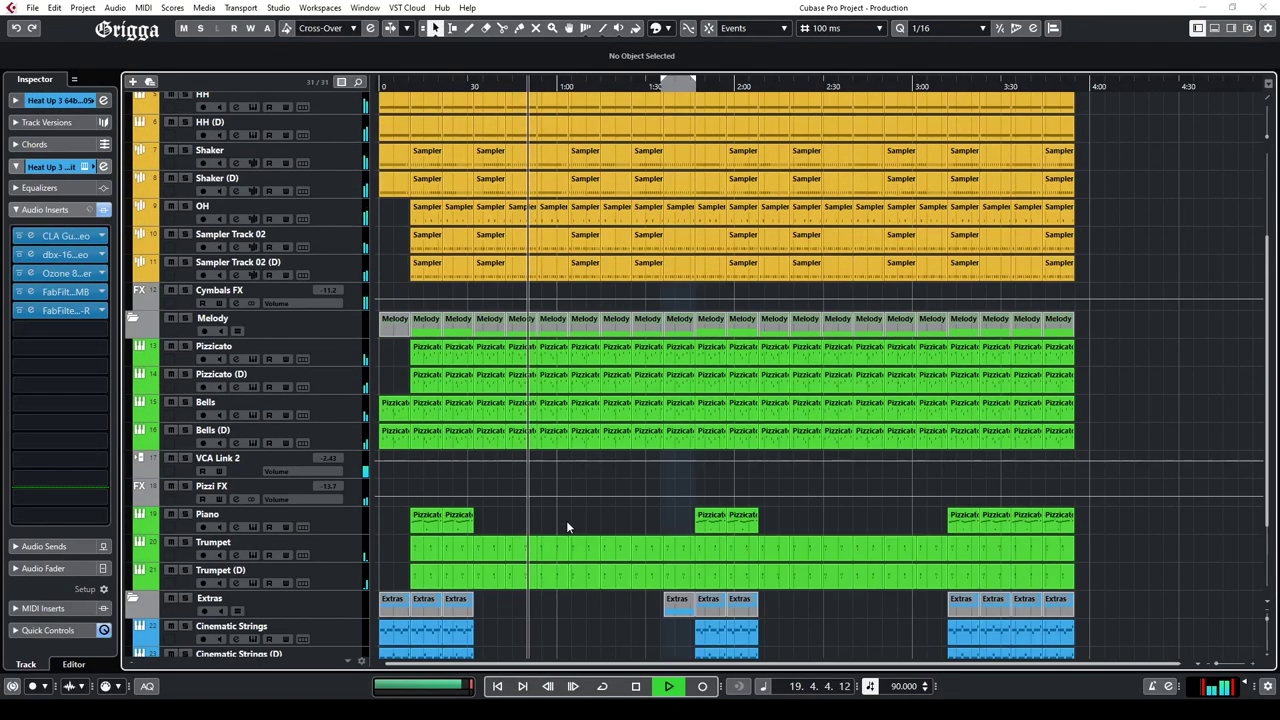